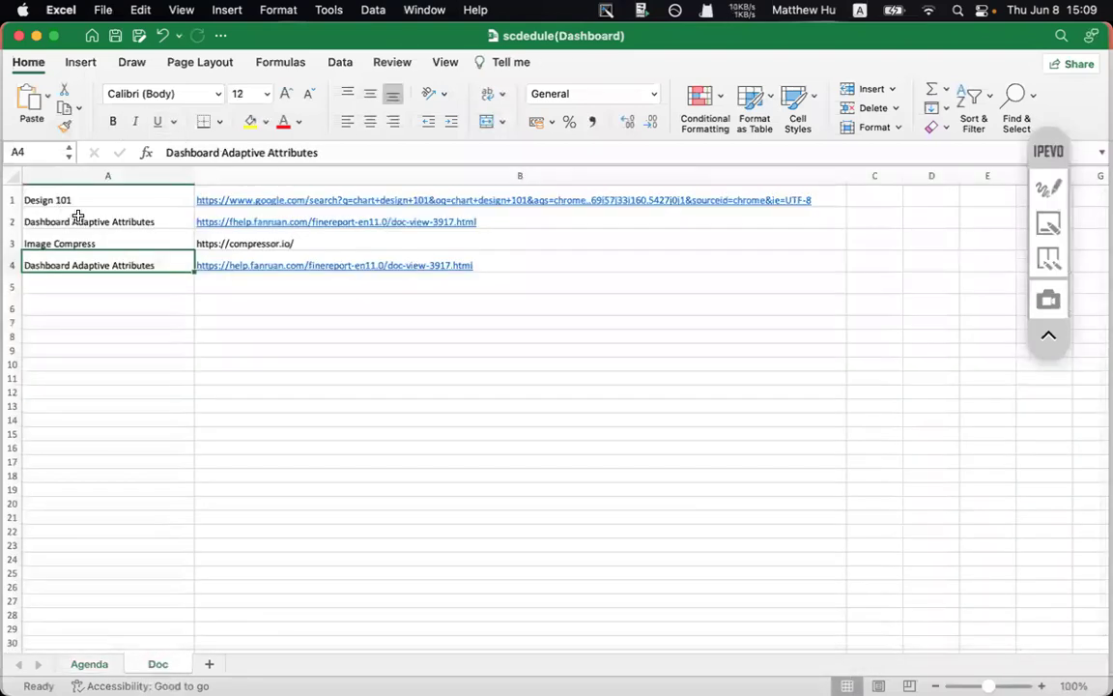
# - Review the Agenda sheet of the schedule workbook, and switch to PowerPoint to read the "Step 2: Template Theme" slide
pyautogui.click(89, 665)
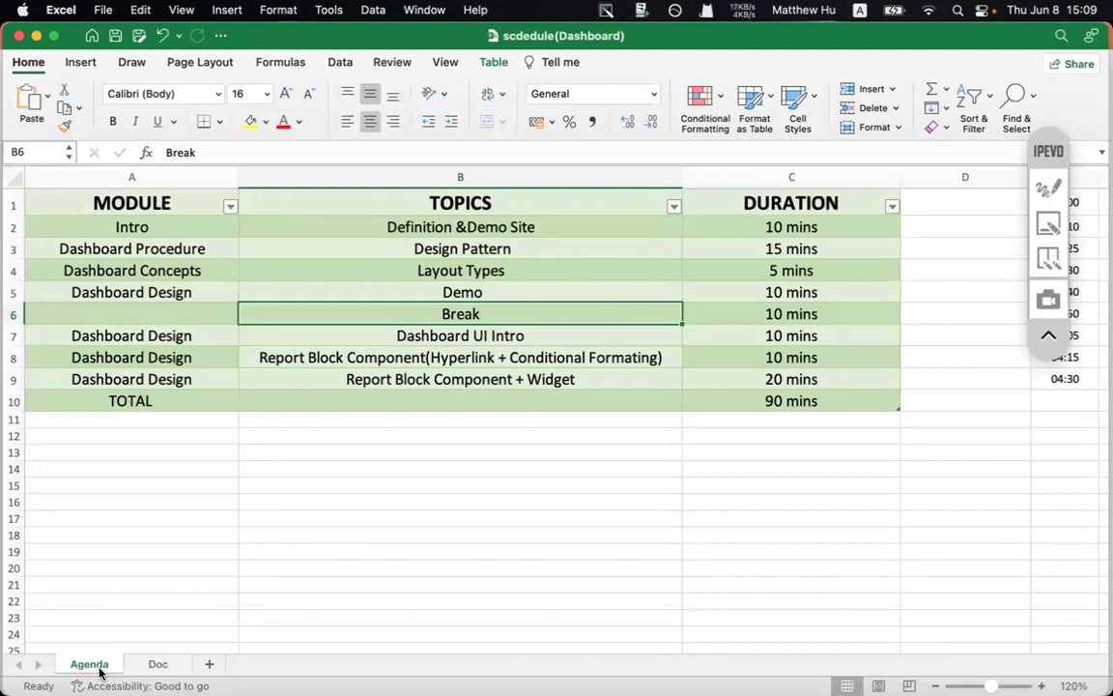
pyautogui.moveTo(541, 666)
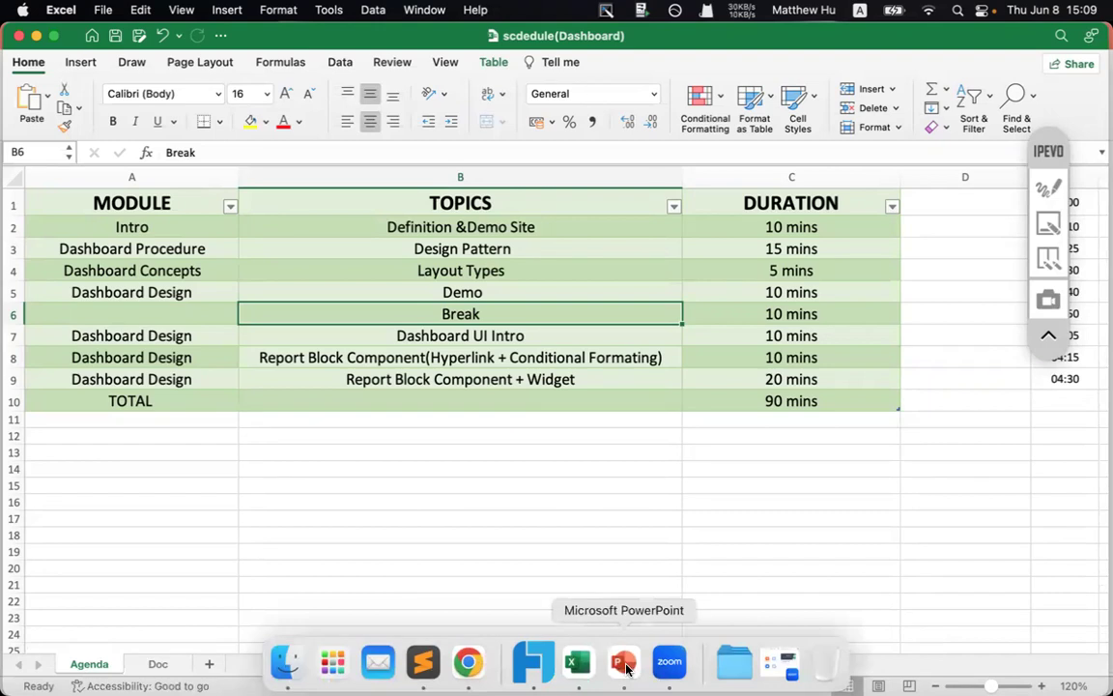
pyautogui.click(624, 663)
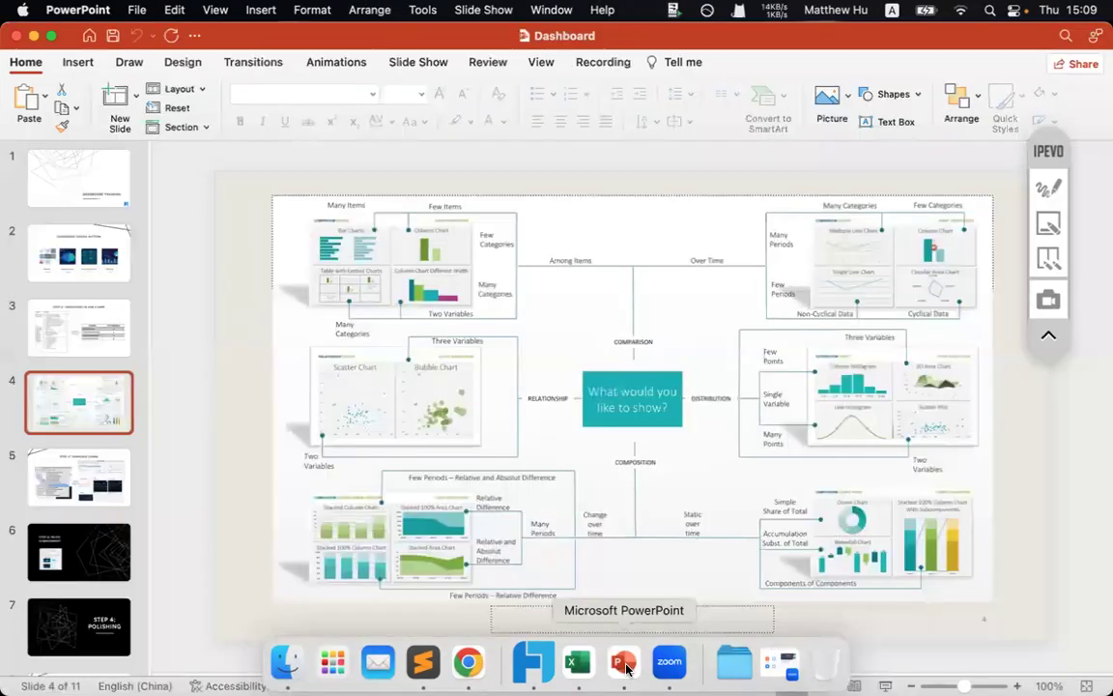
pyautogui.click(66, 485)
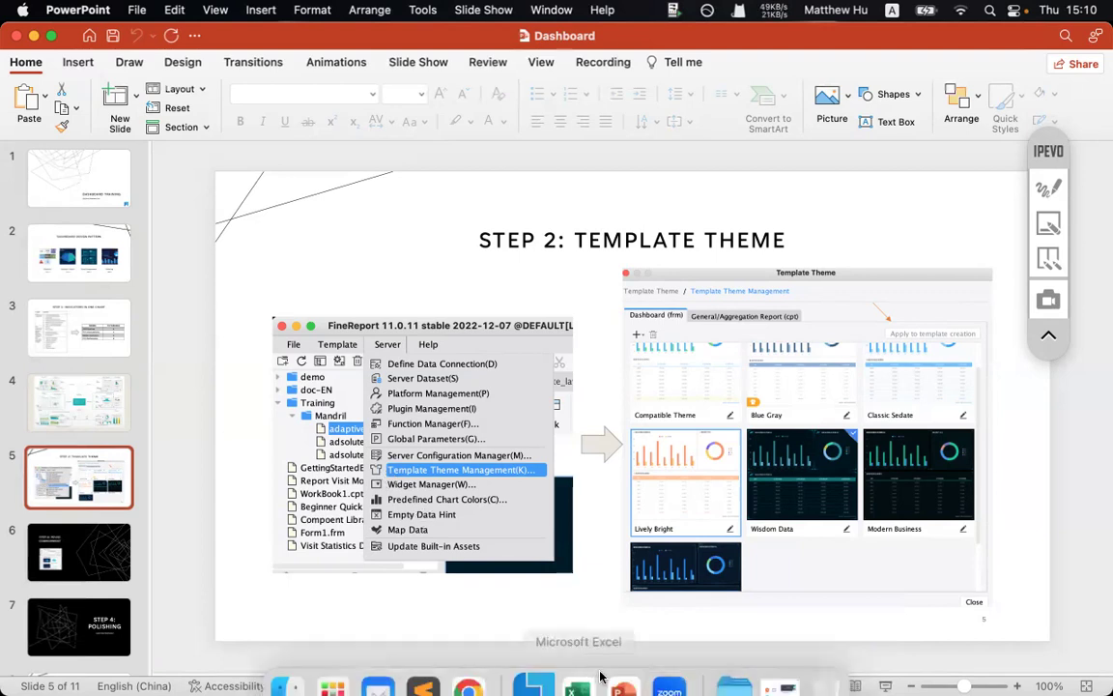
# - Switch to the FineReport designer and open the template theme management for dashboards
pyautogui.click(533, 667)
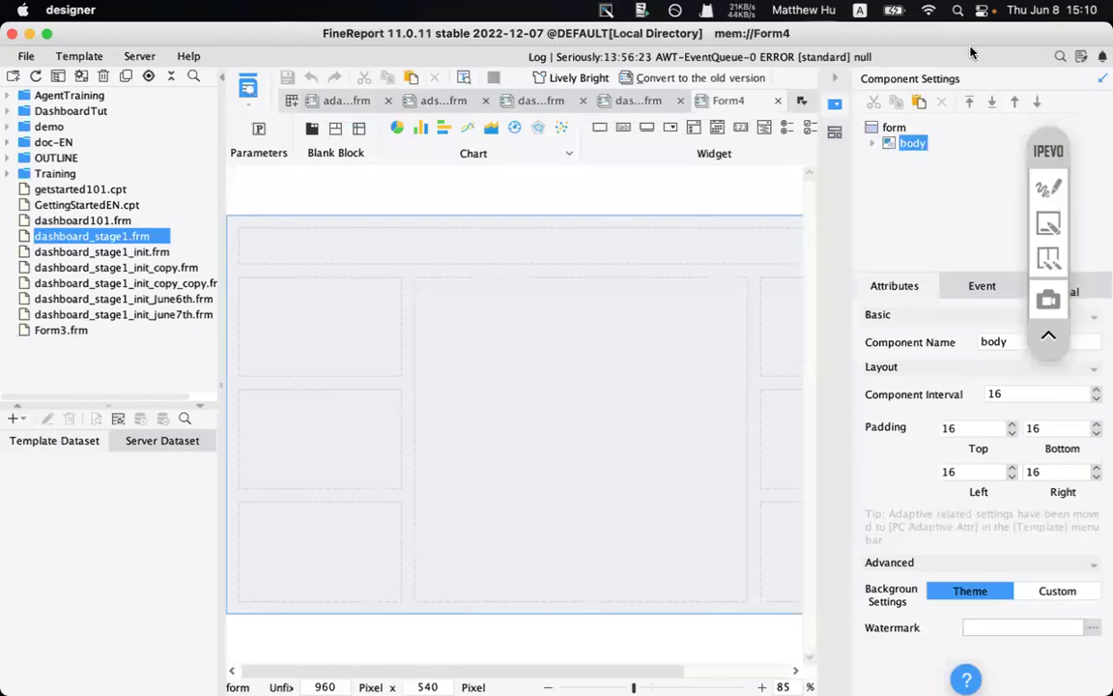
pyautogui.click(140, 56)
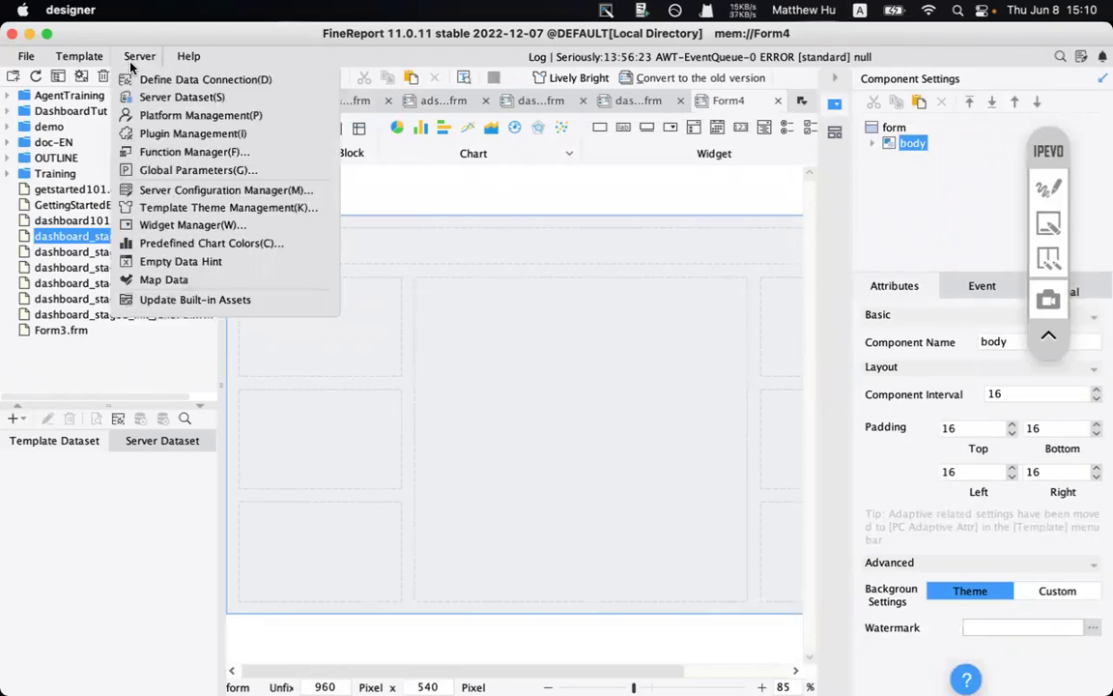
pyautogui.click(192, 208)
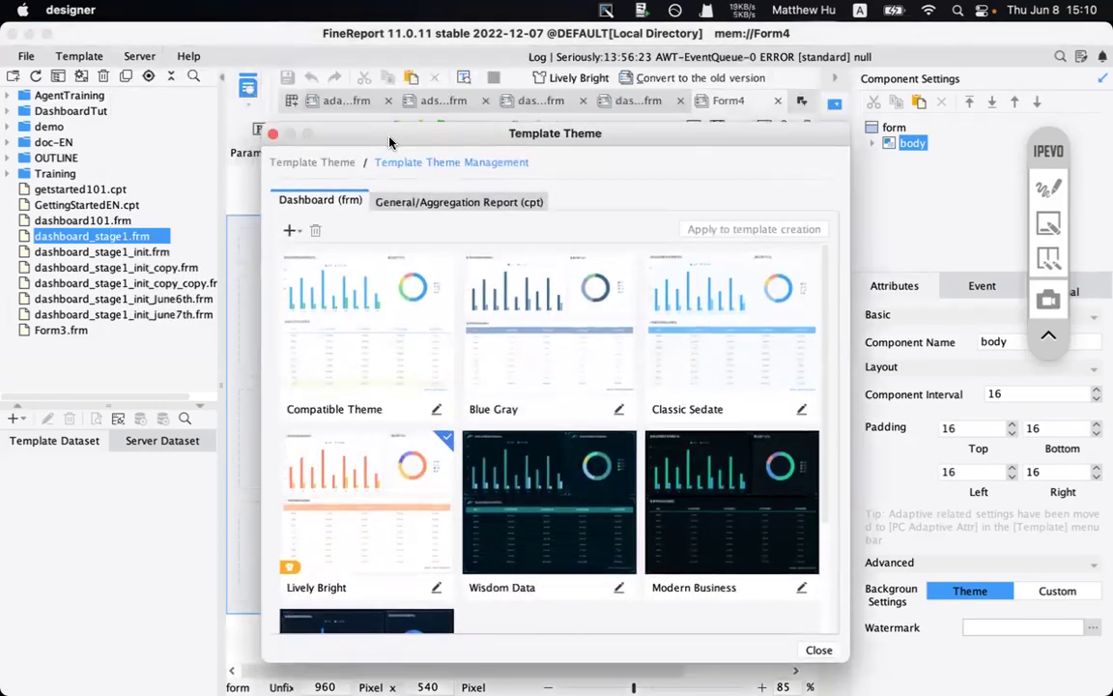
# - Underline the two theme categories, the add-theme control and "Apply to template creation" in red with the screen annotation pen, and clear the marks
pyautogui.click(1048, 185)
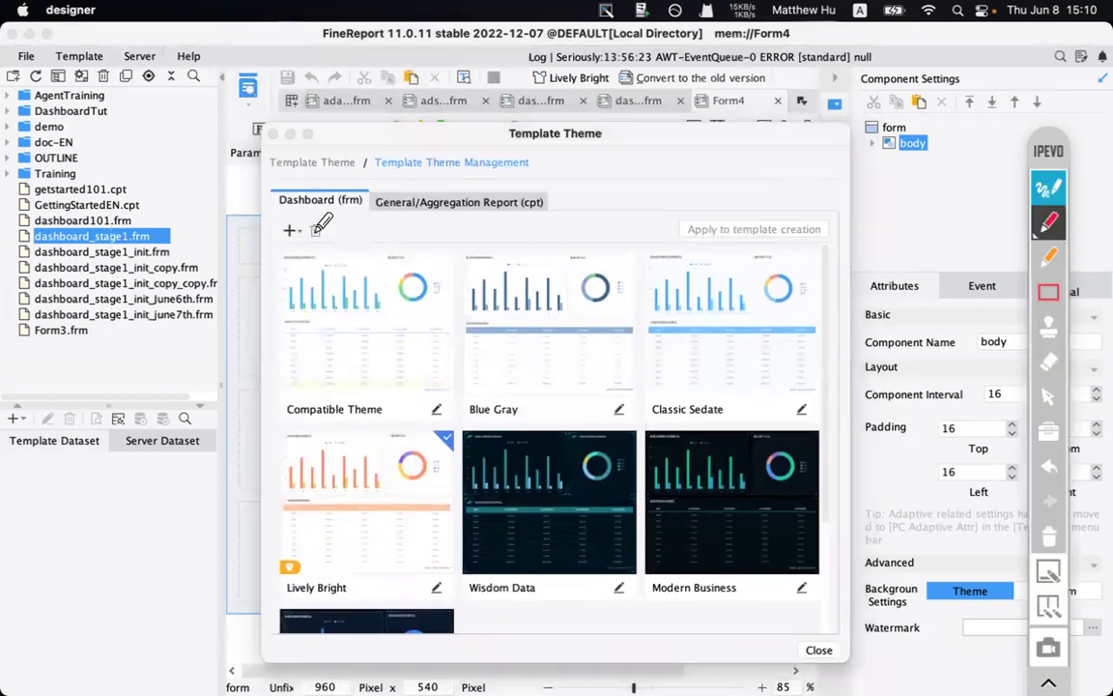
pyautogui.moveTo(280, 214); pyautogui.dragTo(529, 220)
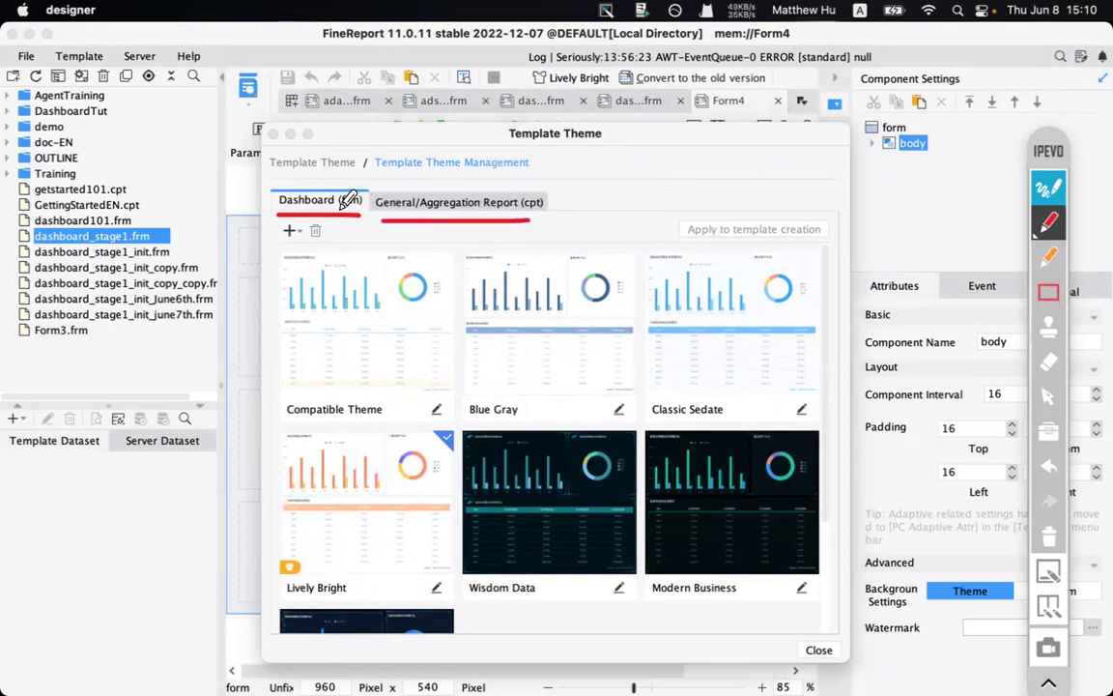
pyautogui.click(529, 210)
pyautogui.moveTo(275, 245); pyautogui.dragTo(302, 245)
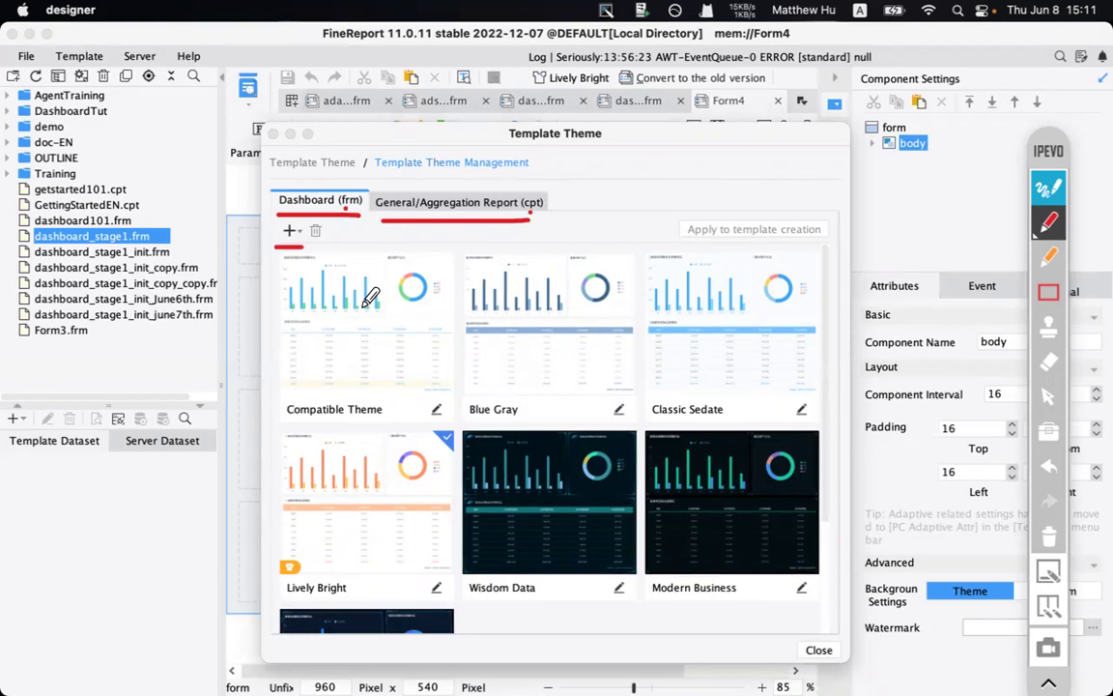
pyautogui.moveTo(688, 241); pyautogui.dragTo(823, 243)
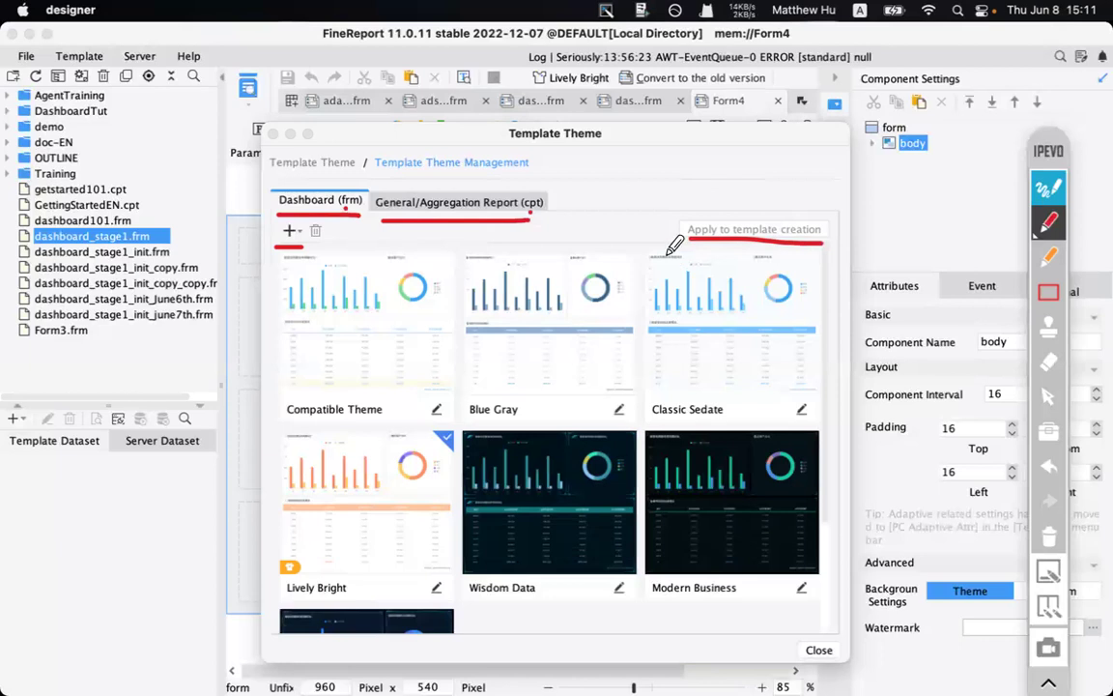
pyautogui.click(1046, 195)
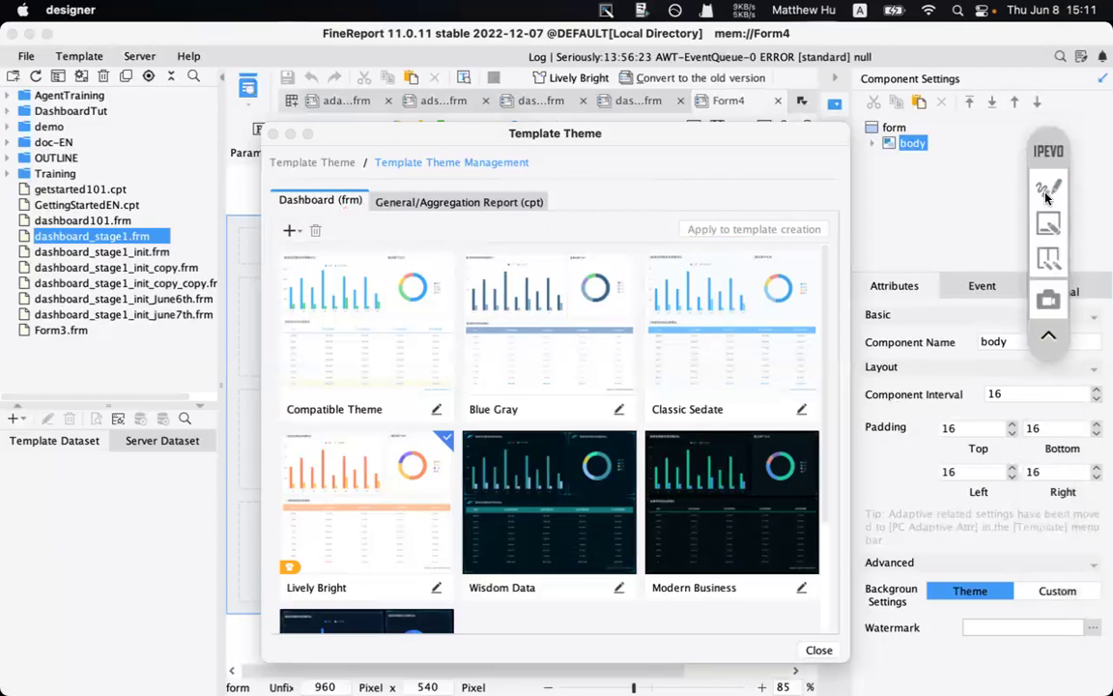
pyautogui.click(1046, 195)
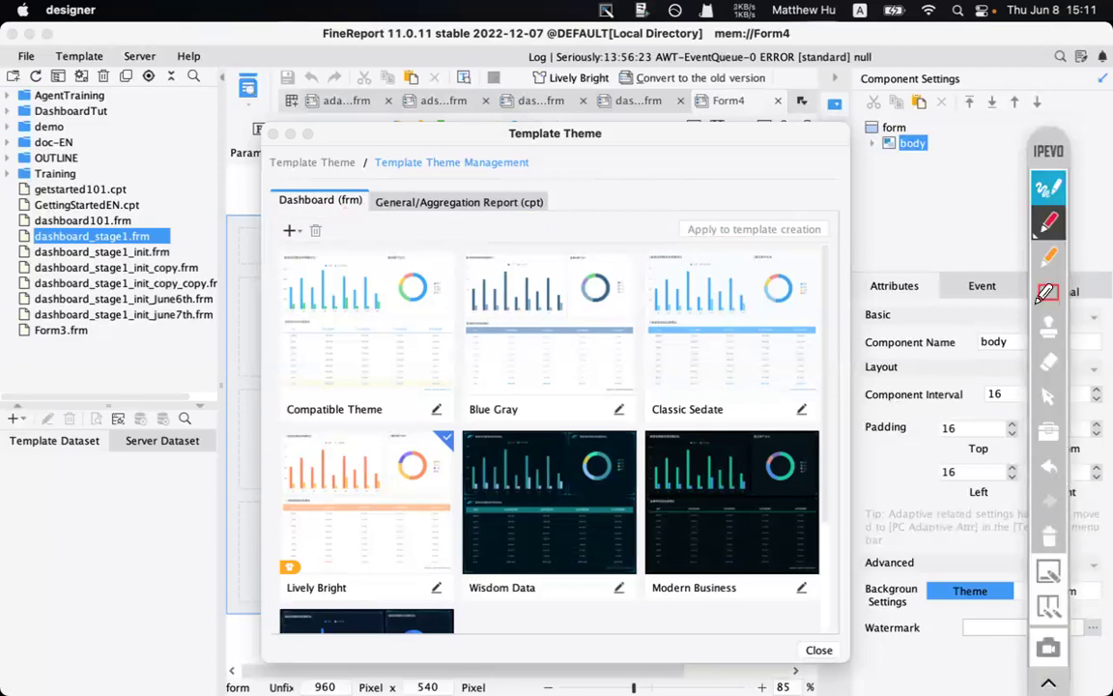
pyautogui.click(1046, 190)
# - Examine the chart style and component style settings of a new light theme, and leave theme management without saving
pyautogui.click(290, 231)
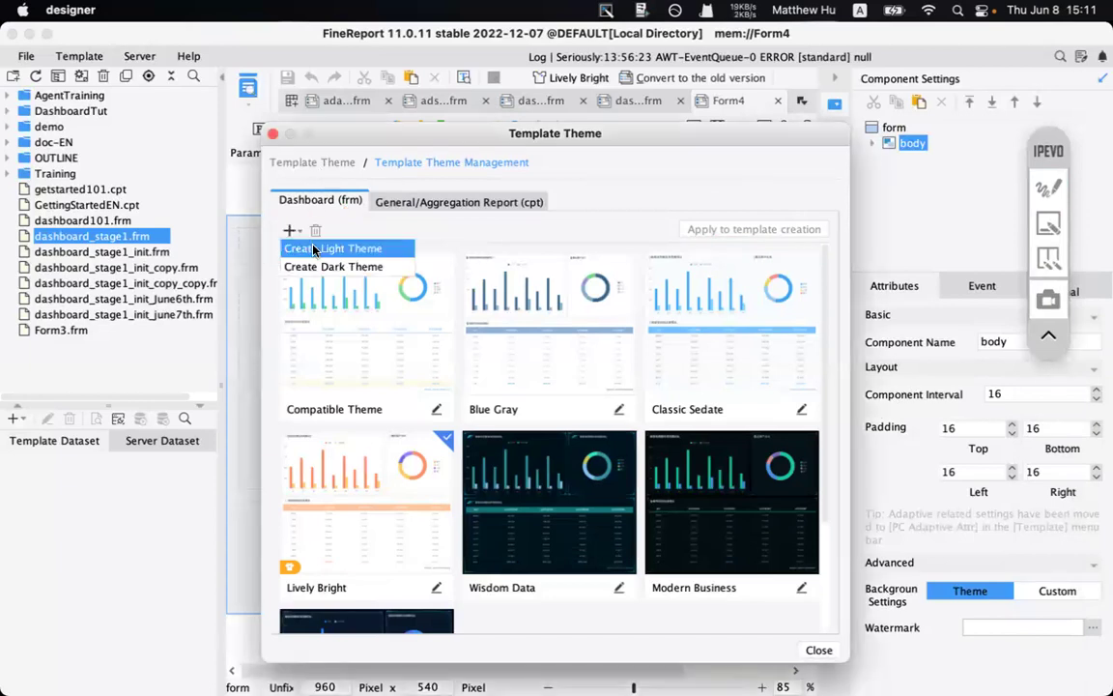
pyautogui.click(319, 249)
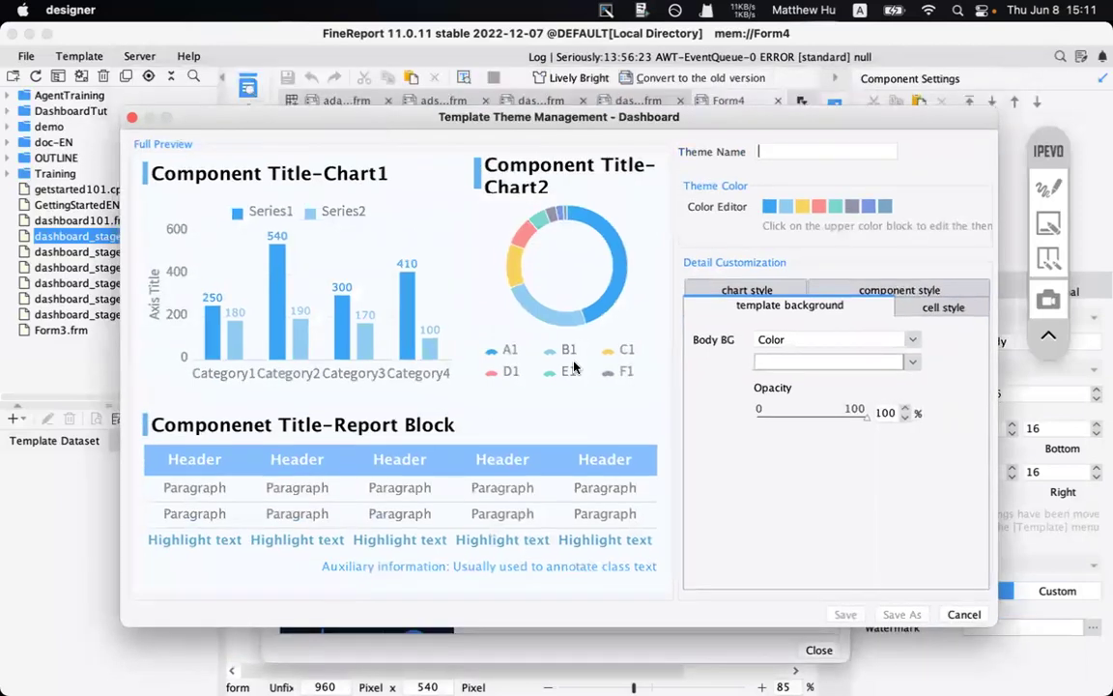
pyautogui.click(744, 290)
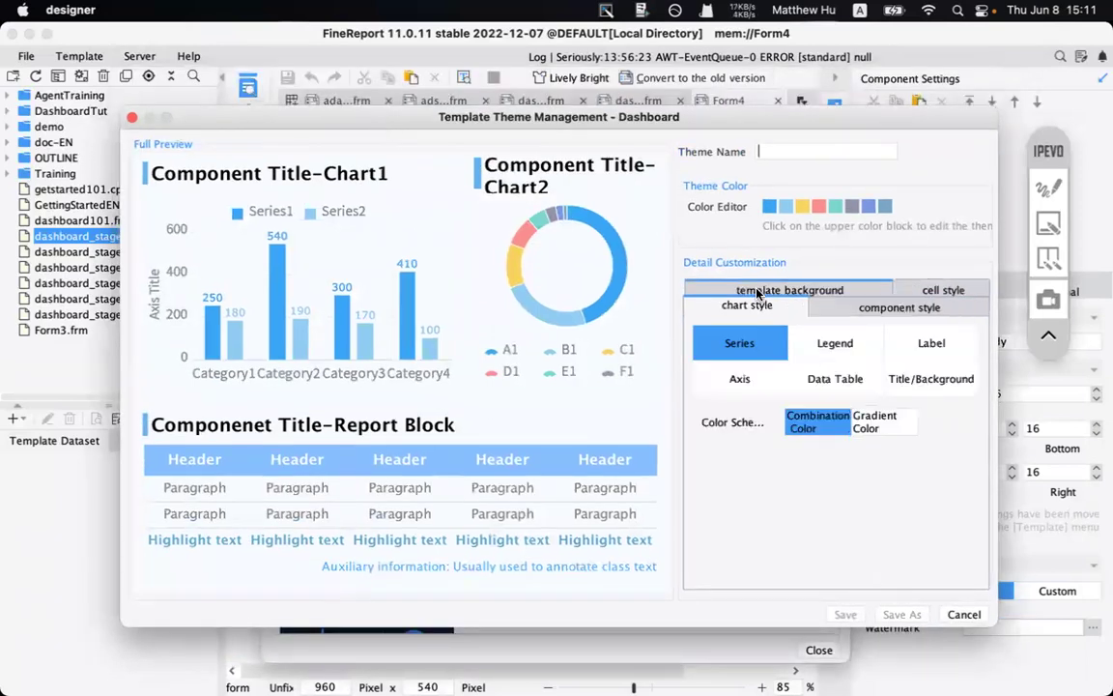
pyautogui.click(888, 307)
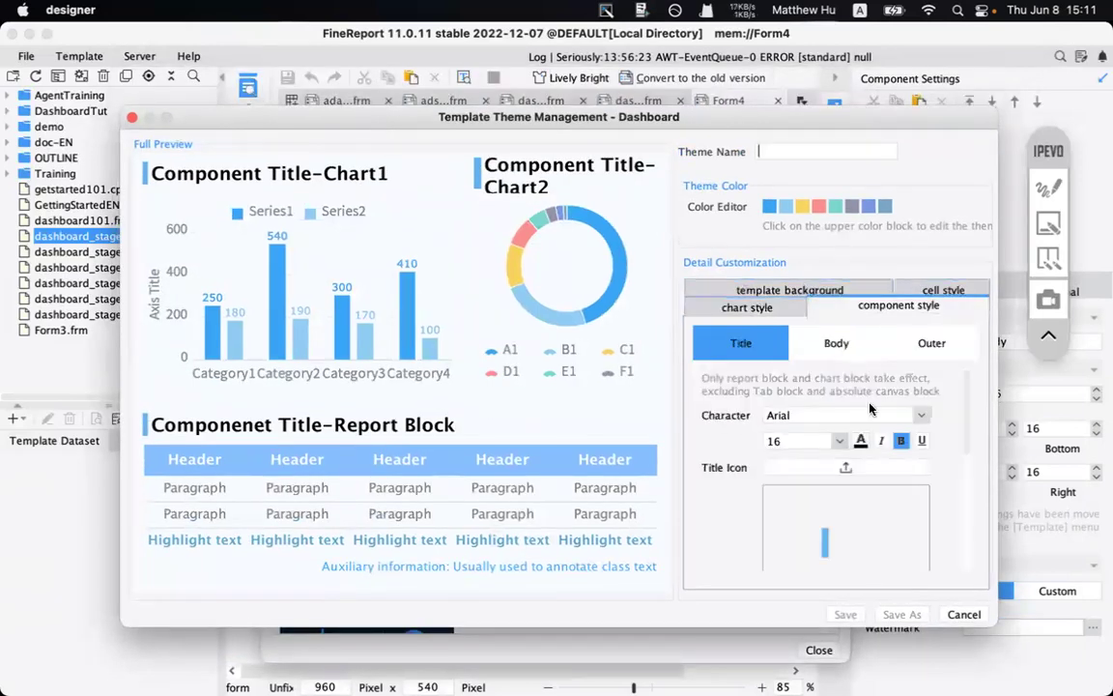
pyautogui.click(955, 613)
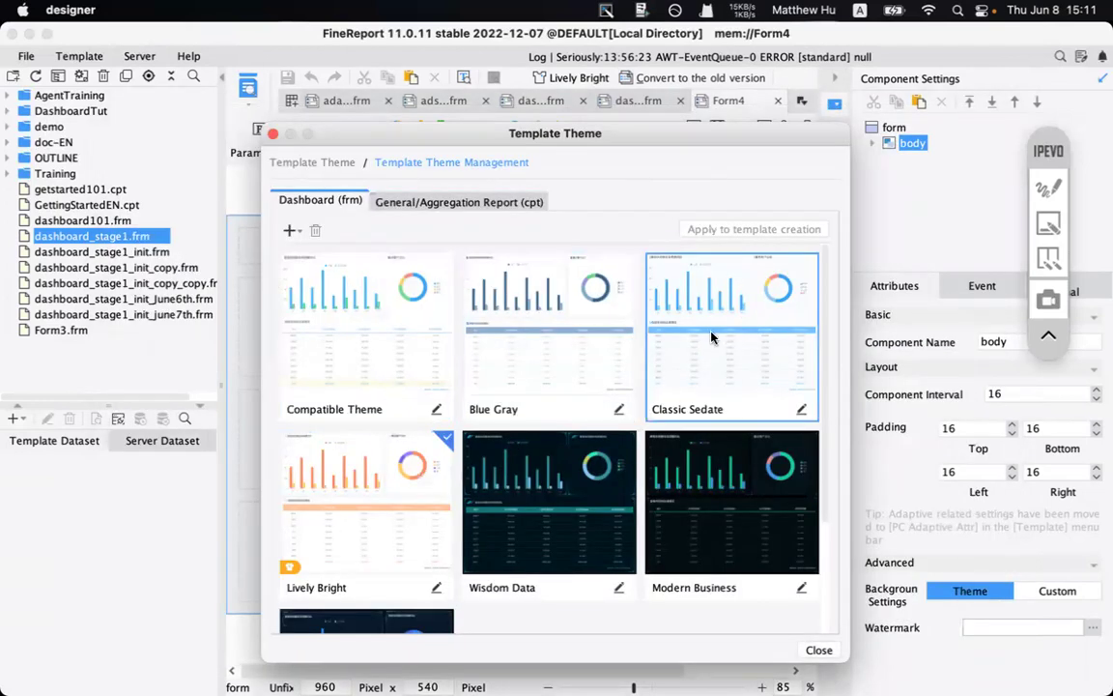
pyautogui.click(273, 135)
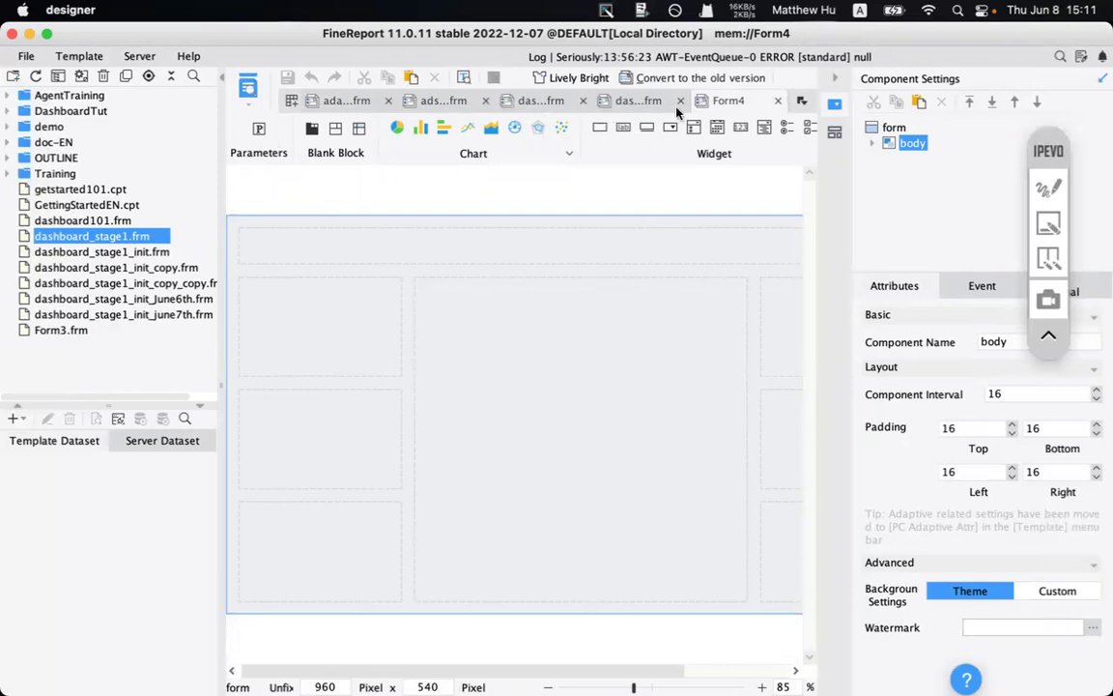
# - Circle the theme icon beside "Lively Bright" with the red annotation pen, and leave annotation mode
pyautogui.click(1048, 187)
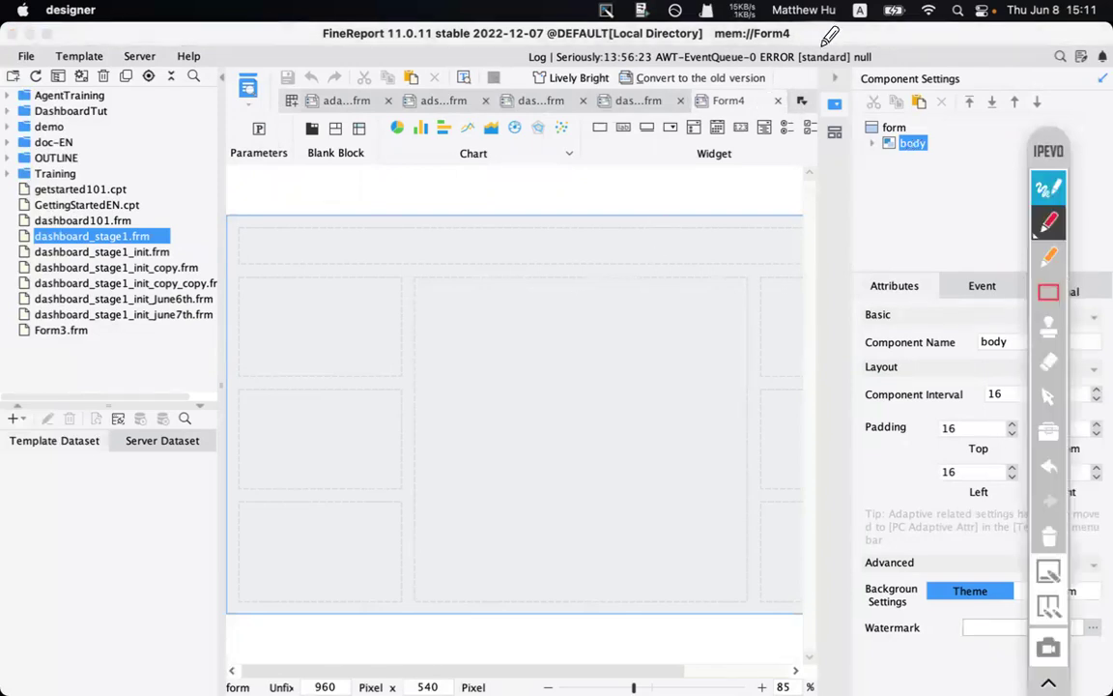
pyautogui.click(1048, 186)
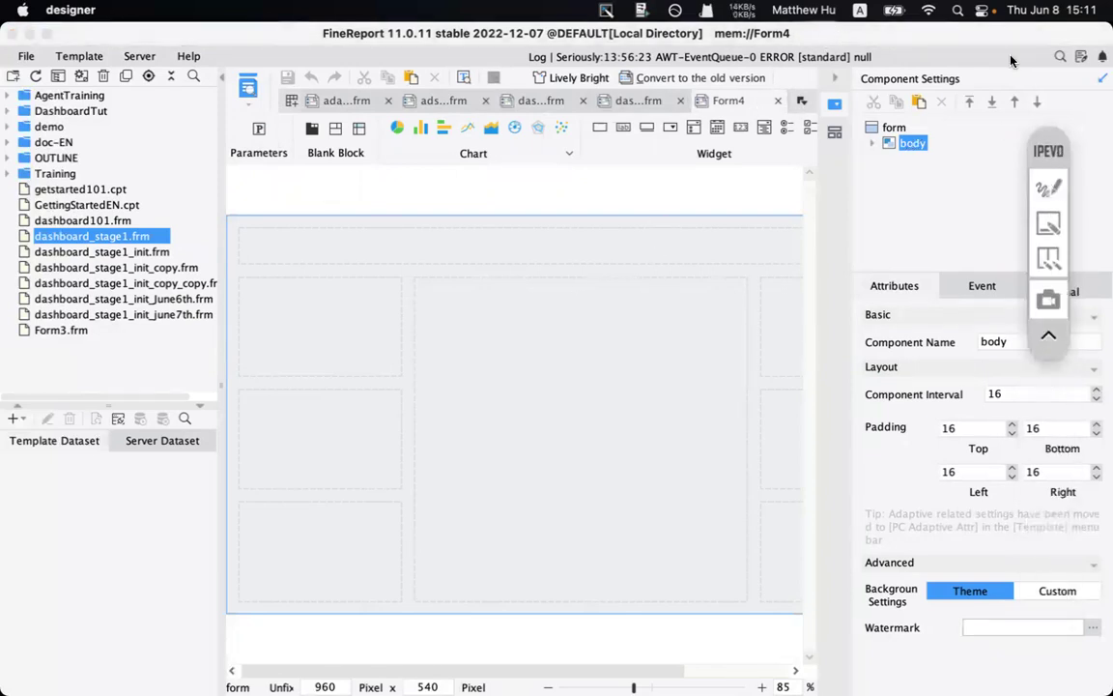
pyautogui.click(1048, 187)
pyautogui.moveTo(521, 89)
pyautogui.mouseDown()
pyautogui.moveTo(553, 89)
pyautogui.moveTo(521, 60)
pyautogui.moveTo(524, 89)
pyautogui.moveTo(562, 75)
pyautogui.moveTo(550, 54)
pyautogui.mouseUp()
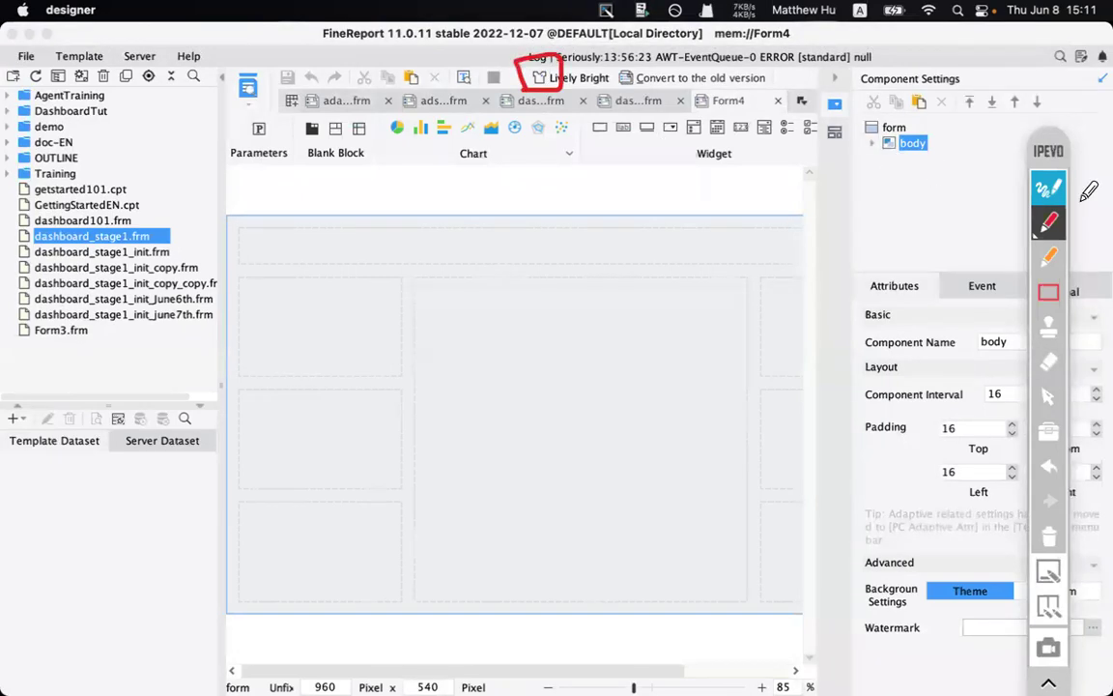
pyautogui.click(1048, 186)
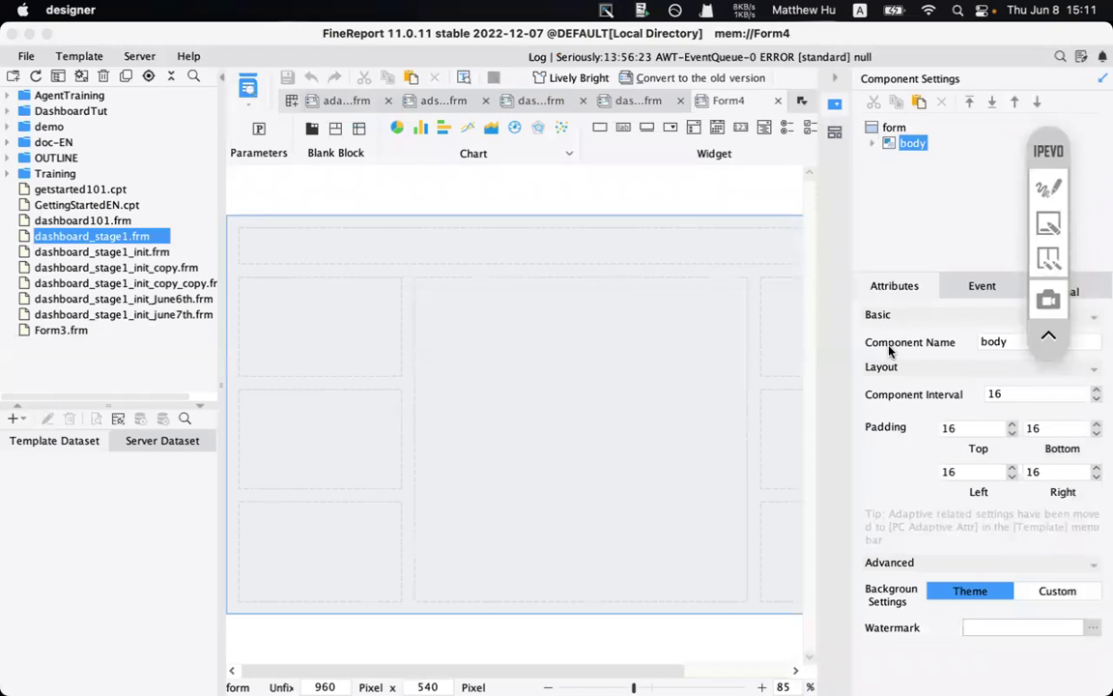
# - Apply the Wisdom Data template theme to Form4
pyautogui.click(568, 77)
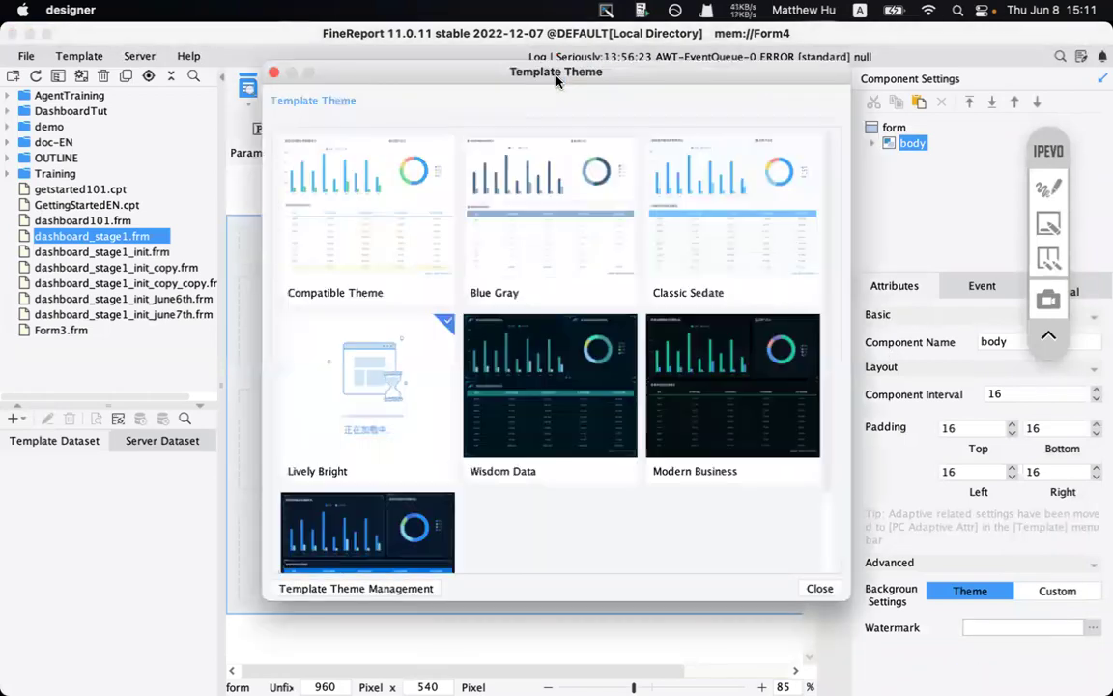
pyautogui.click(573, 391)
pyautogui.click(820, 588)
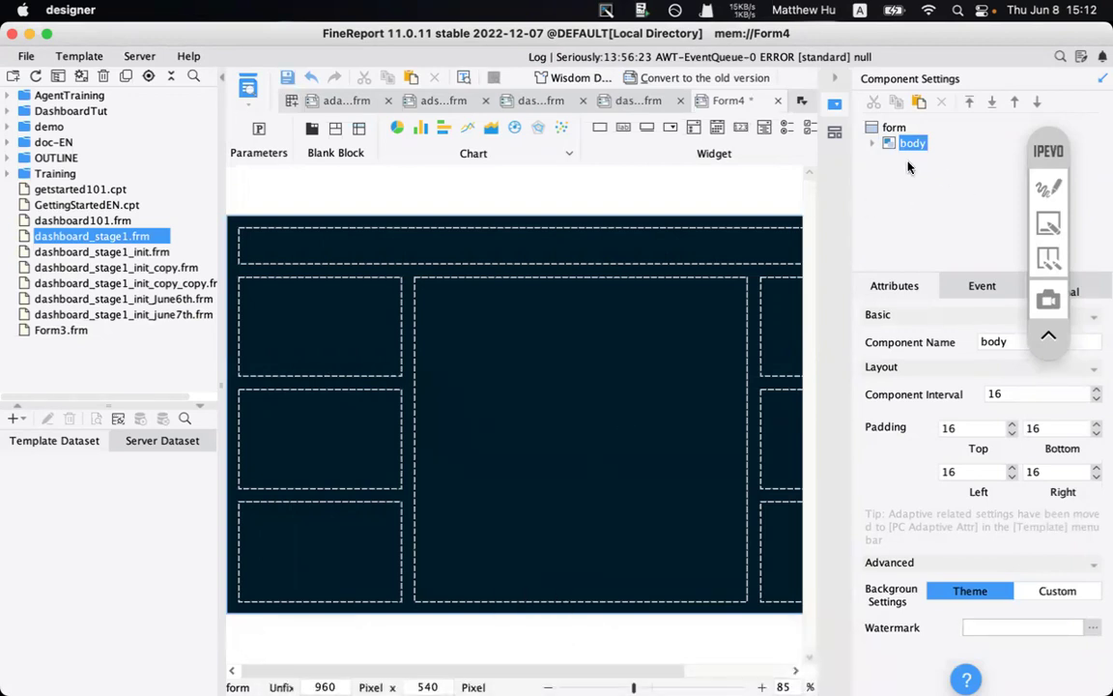
# - Clear the red circle and frame the component library icon with a red annotation rectangle
pyautogui.click(1050, 192)
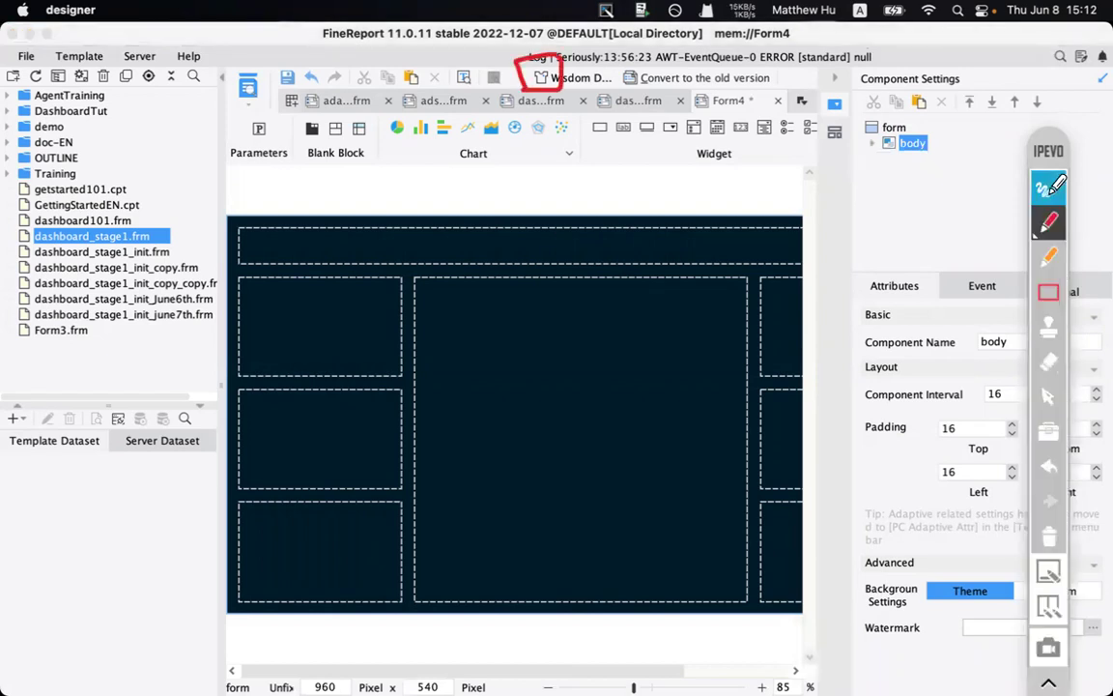
pyautogui.click(1048, 290)
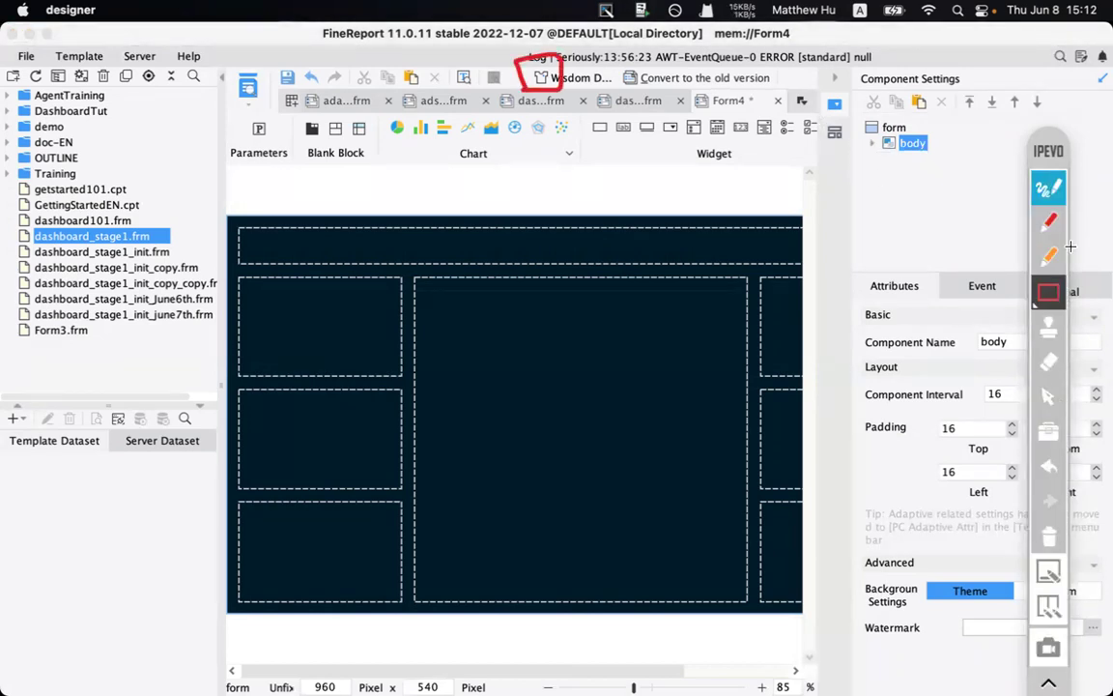
pyautogui.click(1048, 189)
pyautogui.click(1048, 190)
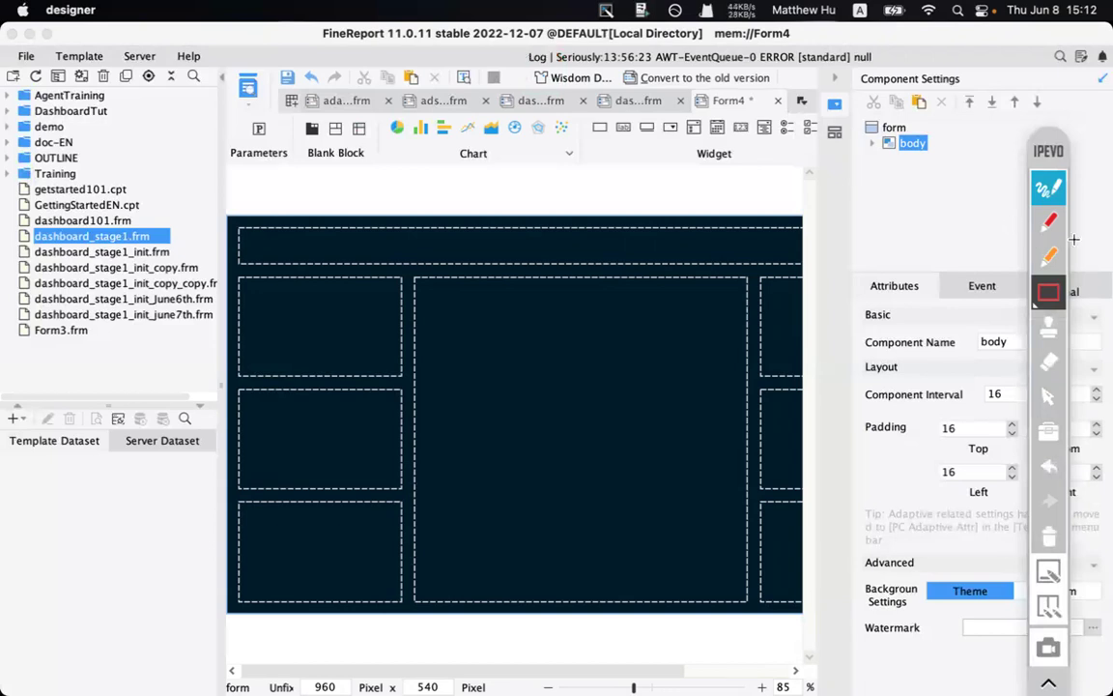
pyautogui.moveTo(814, 120); pyautogui.dragTo(854, 150)
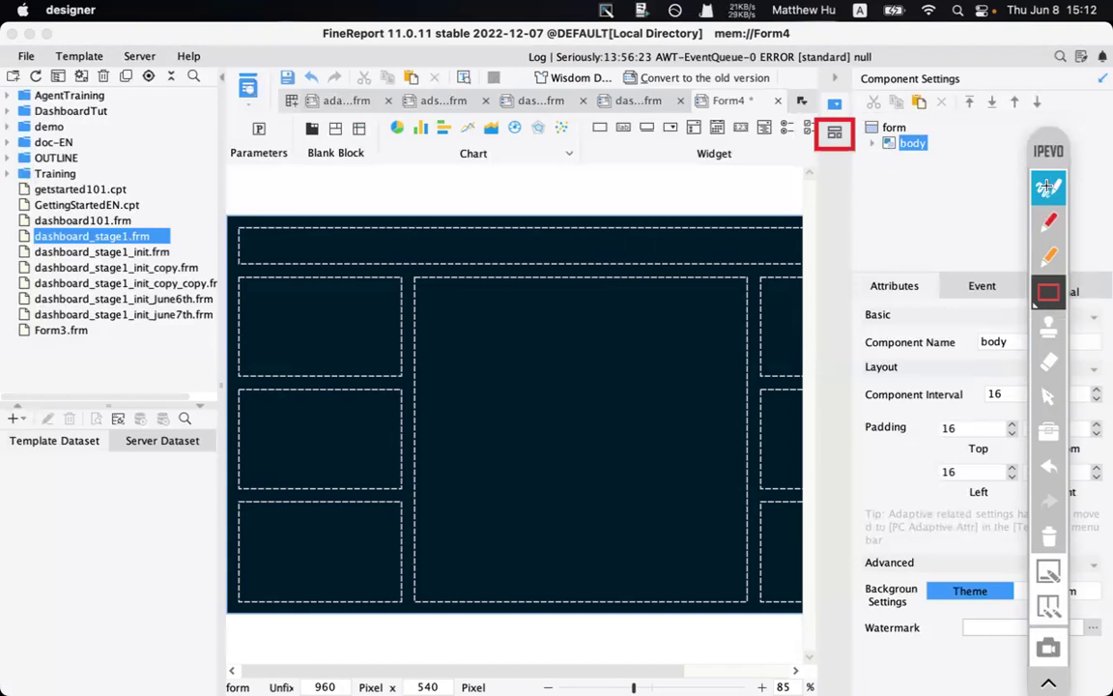
pyautogui.click(1046, 187)
pyautogui.click(1046, 186)
# - Underline the Blank Block, Chart and Widget labels with the red annotation pen, and erase all annotations
pyautogui.click(1049, 223)
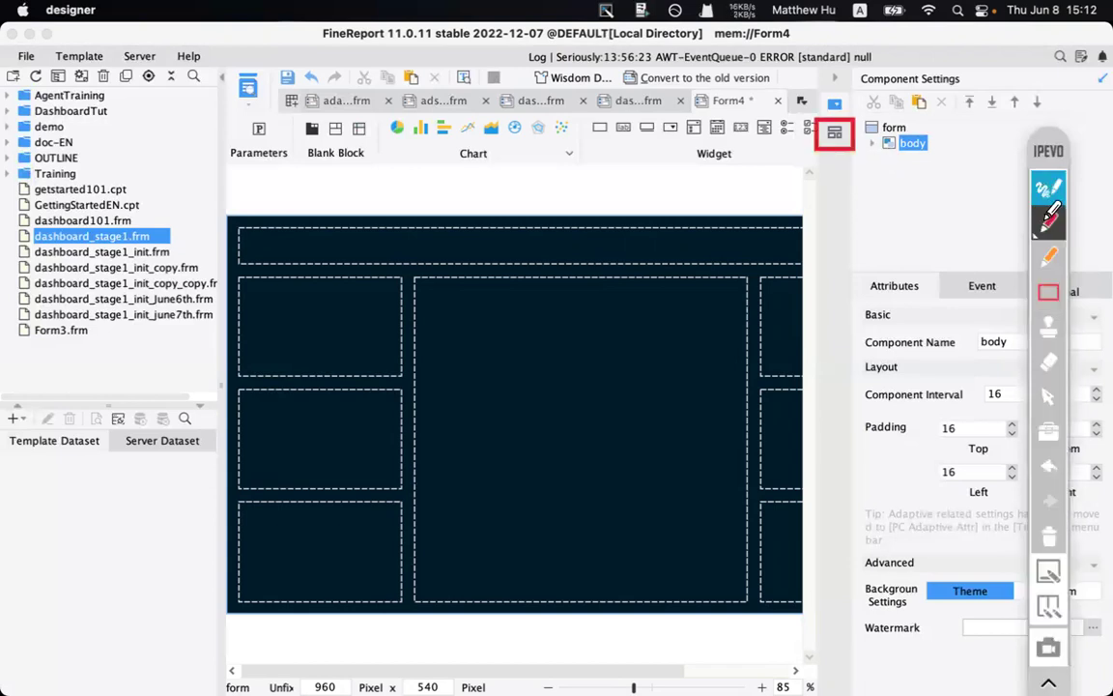
pyautogui.moveTo(300, 165); pyautogui.dragTo(371, 162)
pyautogui.moveTo(449, 165); pyautogui.dragTo(505, 164)
pyautogui.moveTo(696, 163); pyautogui.dragTo(761, 161)
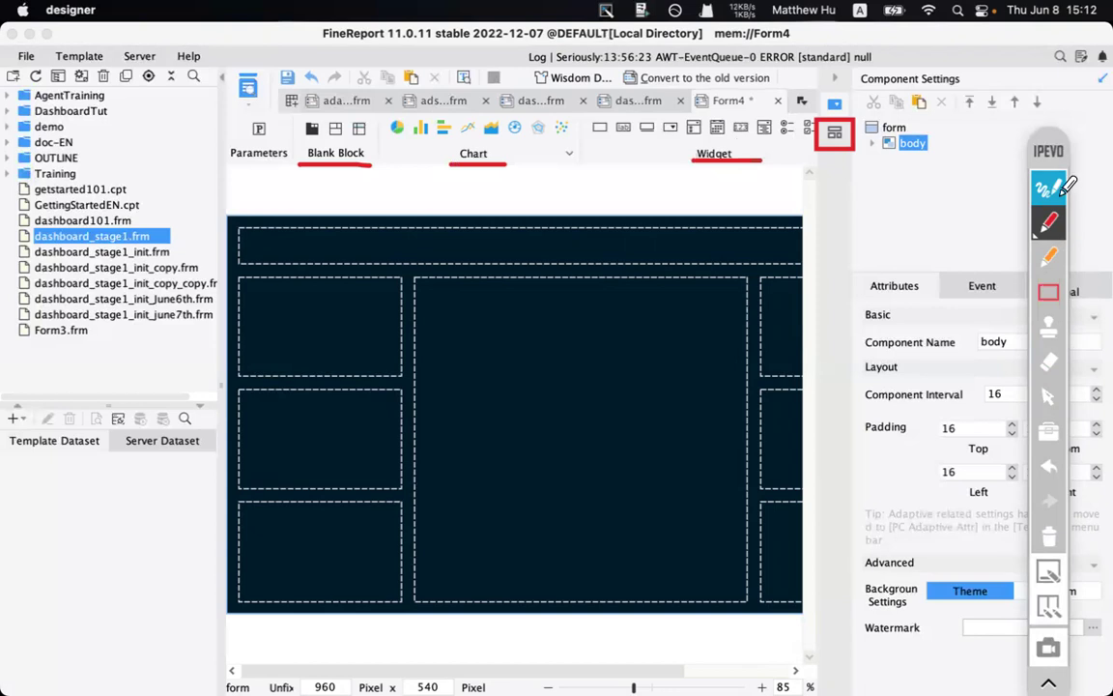
pyautogui.click(1053, 527)
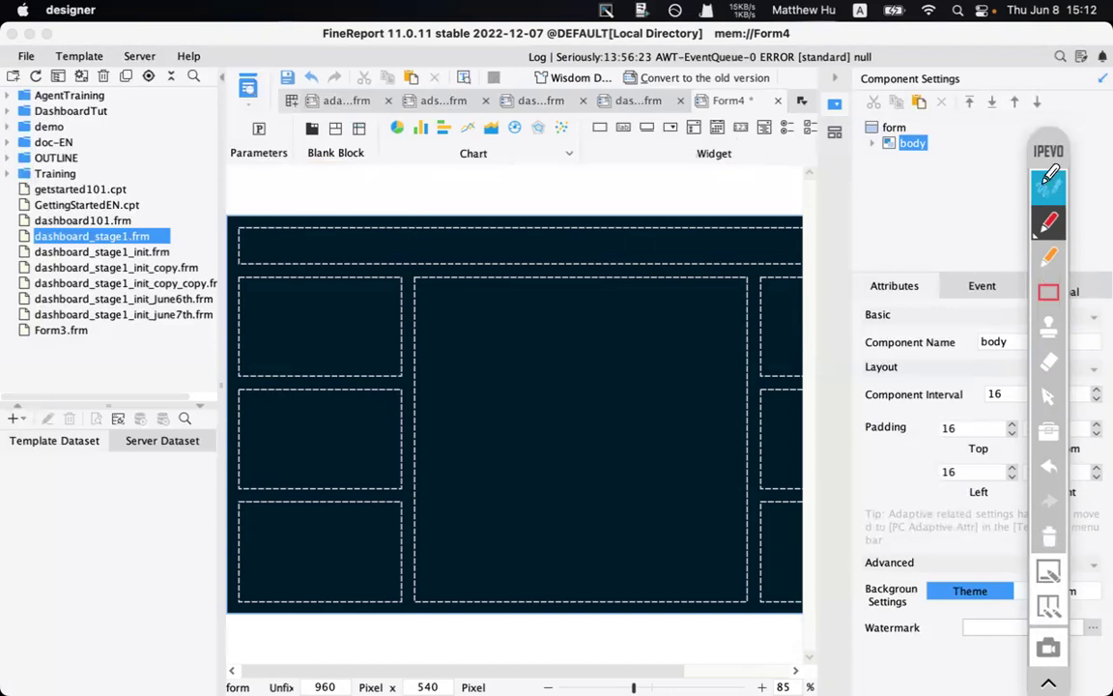
pyautogui.click(1043, 188)
# - Place the "Bar Chart - Dark" component from the component library into the upper-left block below the dashboard's header
pyautogui.click(834, 131)
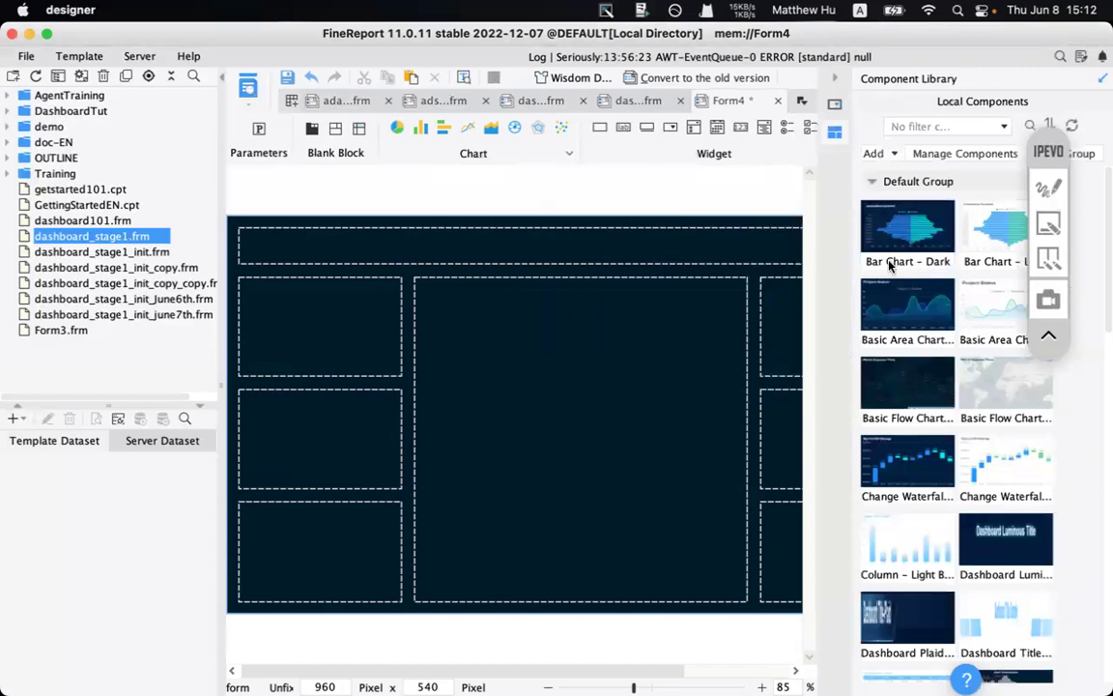
pyautogui.moveTo(894, 200)
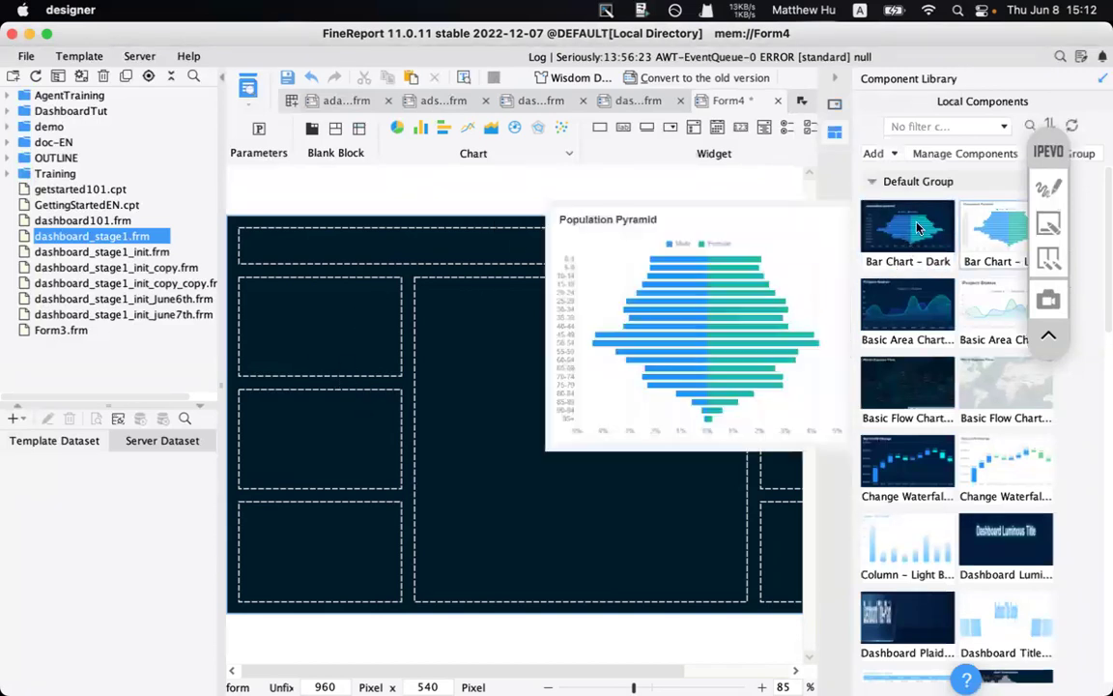
pyautogui.moveTo(917, 229); pyautogui.dragTo(512, 329)
pyautogui.moveTo(442, 338); pyautogui.dragTo(376, 322)
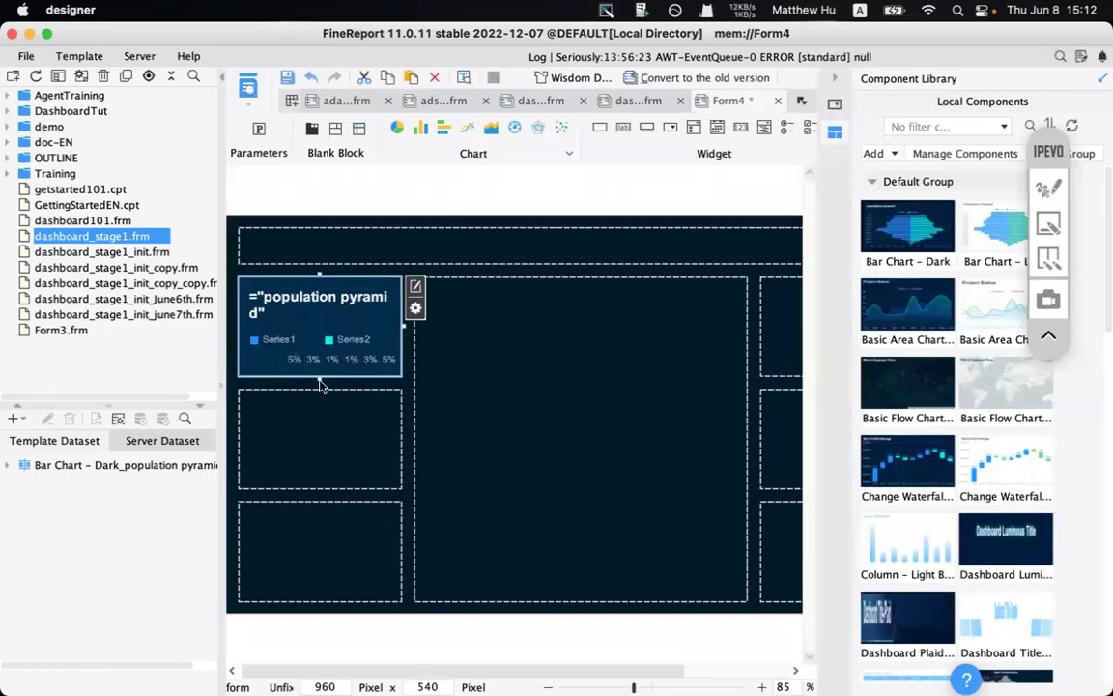
# - Open the embedded population pyramid dataset behind the bar chart and examine its fields and rows
pyautogui.click(67, 467)
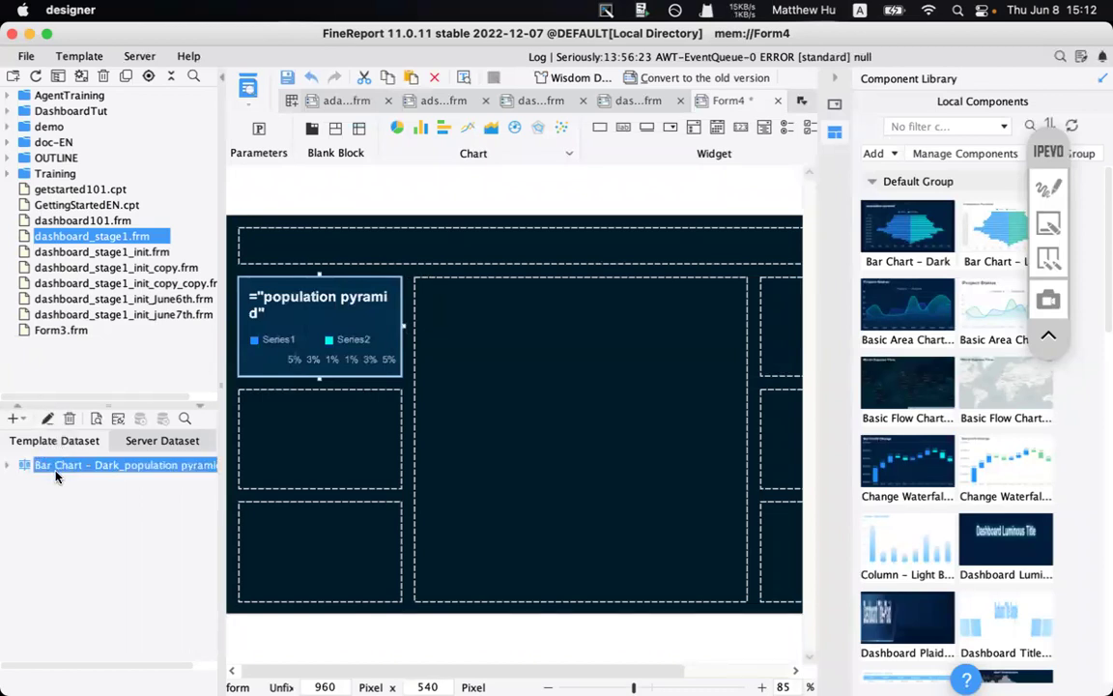
pyautogui.click(7, 465)
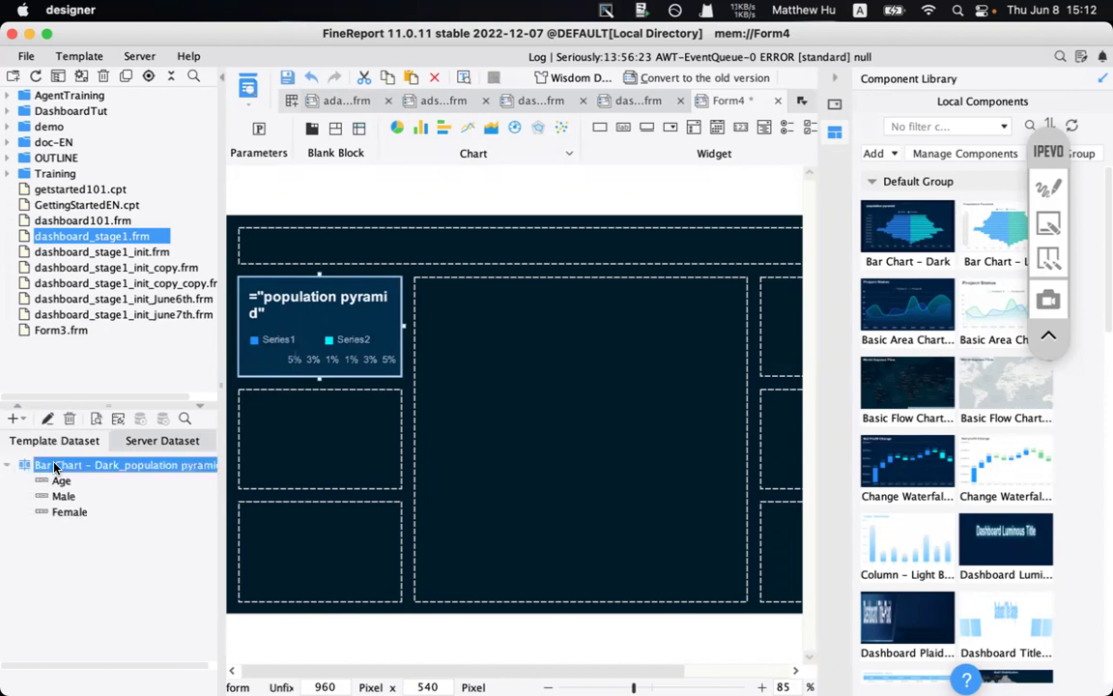
pyautogui.click(48, 419)
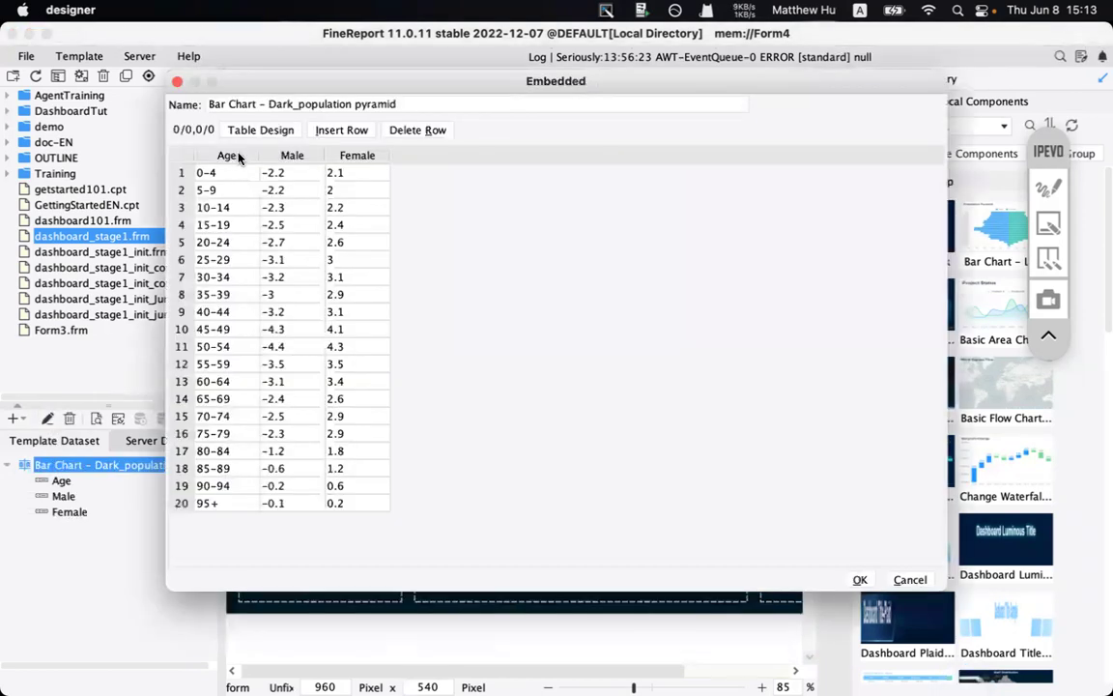
pyautogui.moveTo(658, 77); pyautogui.dragTo(658, 122)
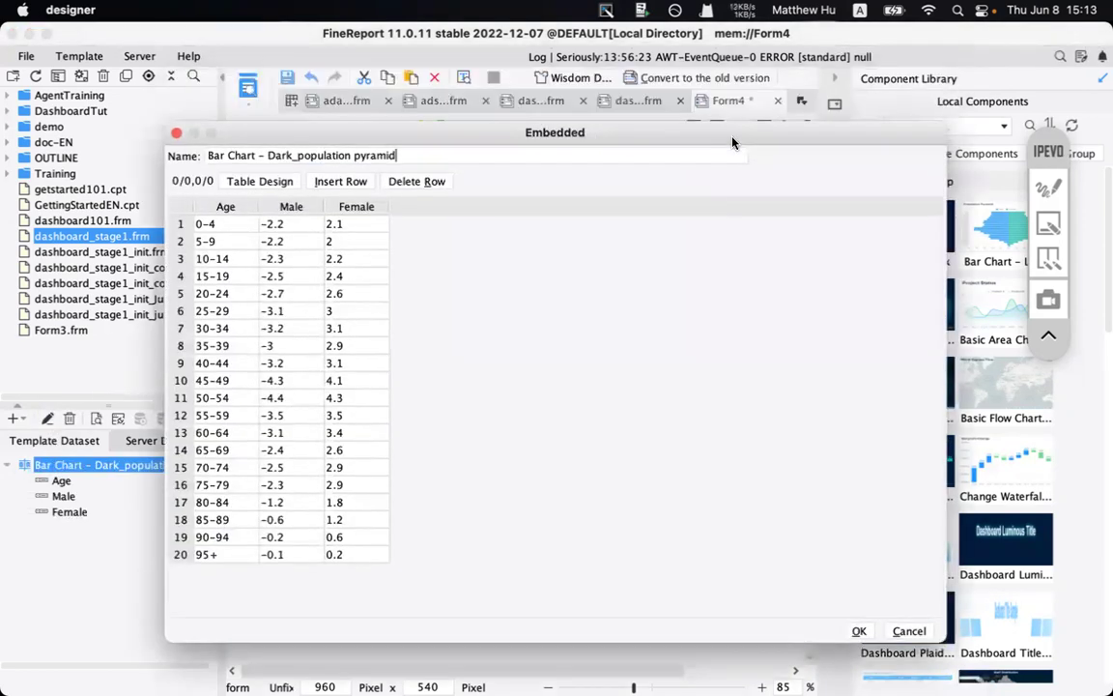
# - Underline the Age, Male and Female column headers with the red annotation pen, and close the embedded dataset
pyautogui.click(1048, 187)
pyautogui.moveTo(207, 219); pyautogui.dragTo(374, 216)
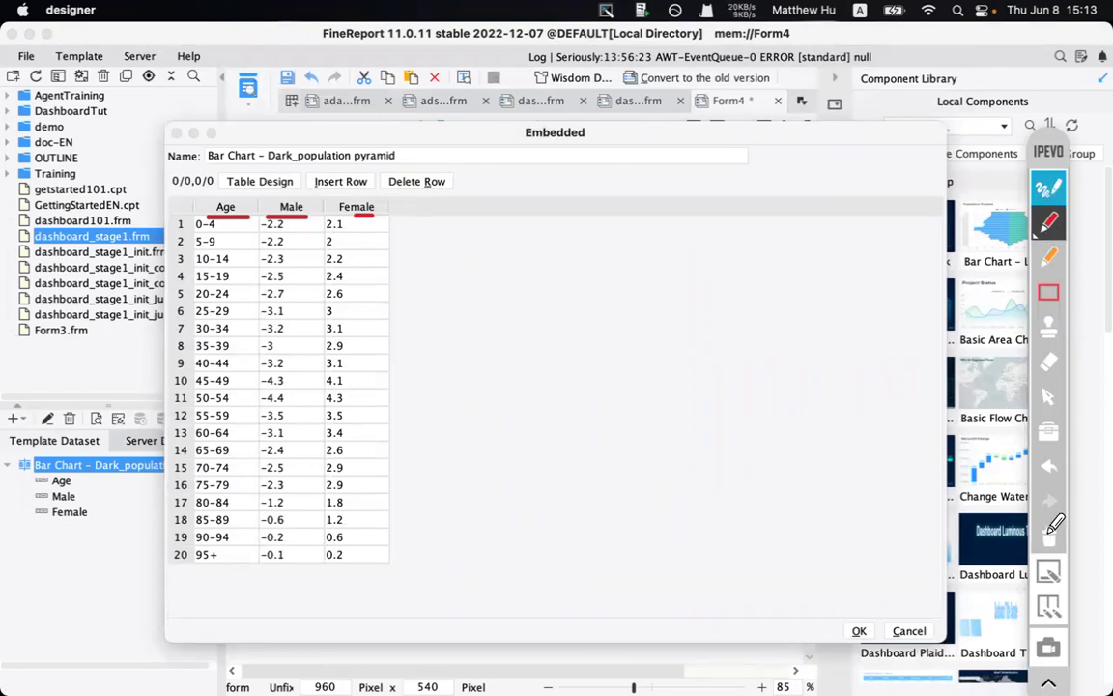
pyautogui.click(860, 632)
pyautogui.click(860, 632)
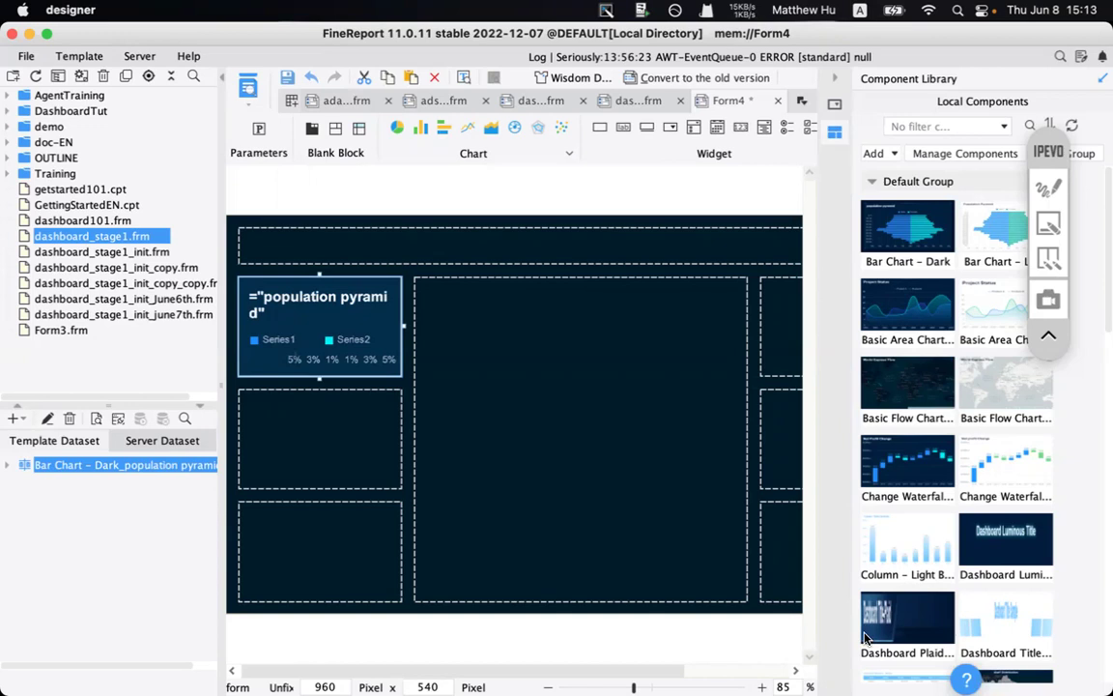
# - Browse the component library, previewing the light column chart and the "Bar Chart - Dark" component
pyautogui.scroll(-5, 908, 480)
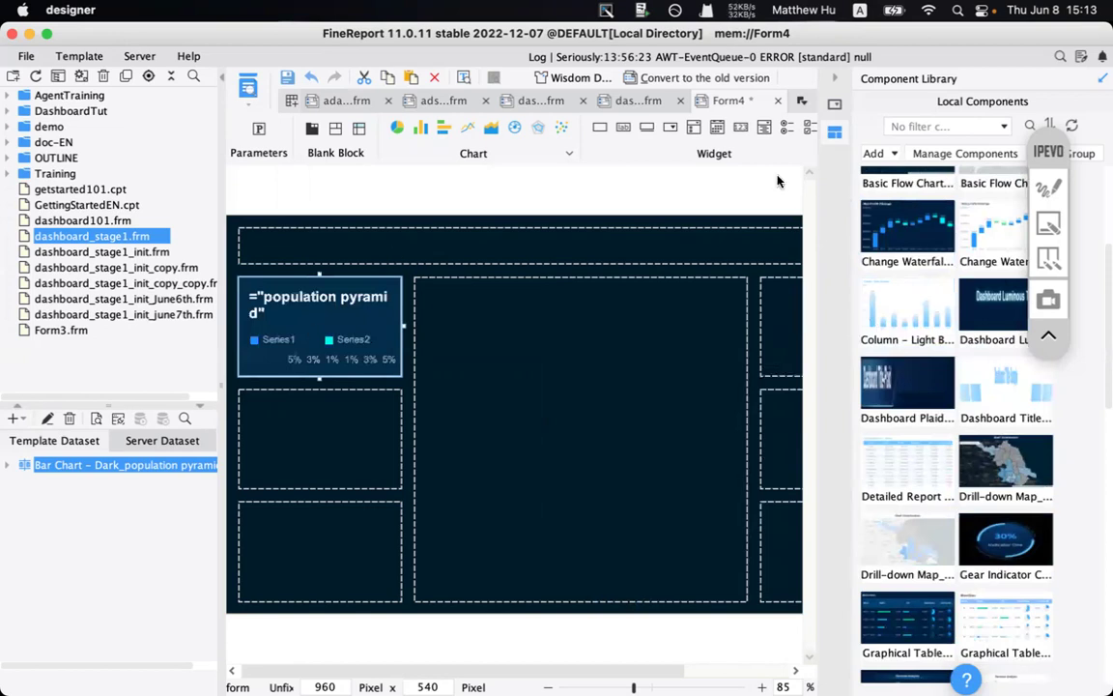
pyautogui.click(331, 308)
pyautogui.moveTo(917, 314)
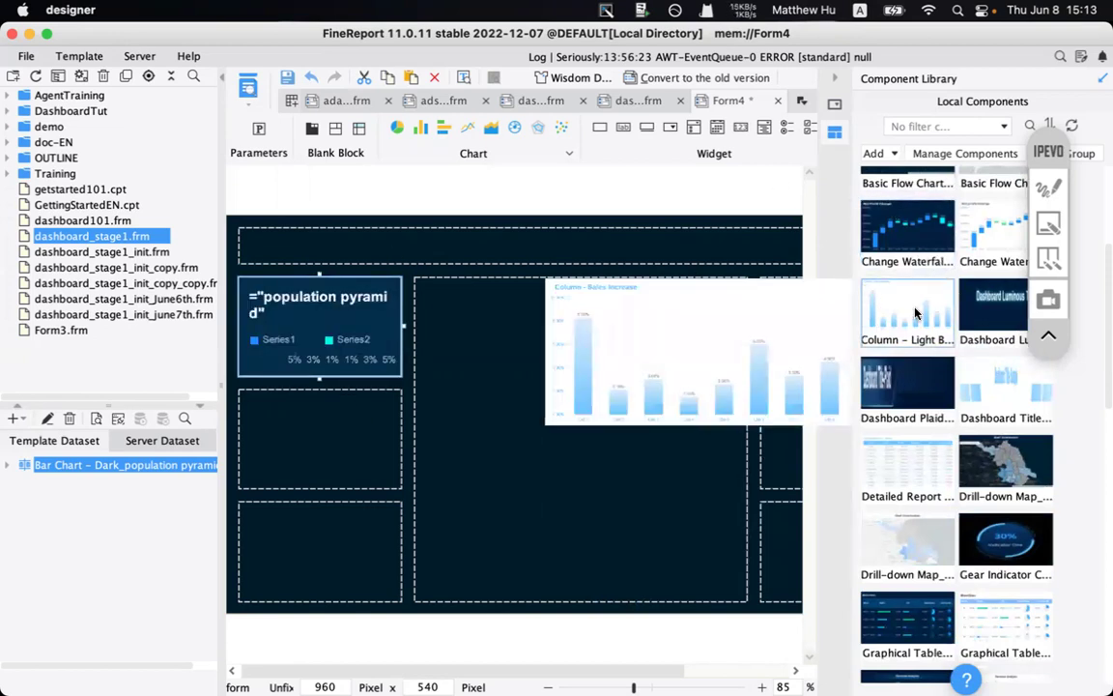
pyautogui.scroll(4, 917, 314)
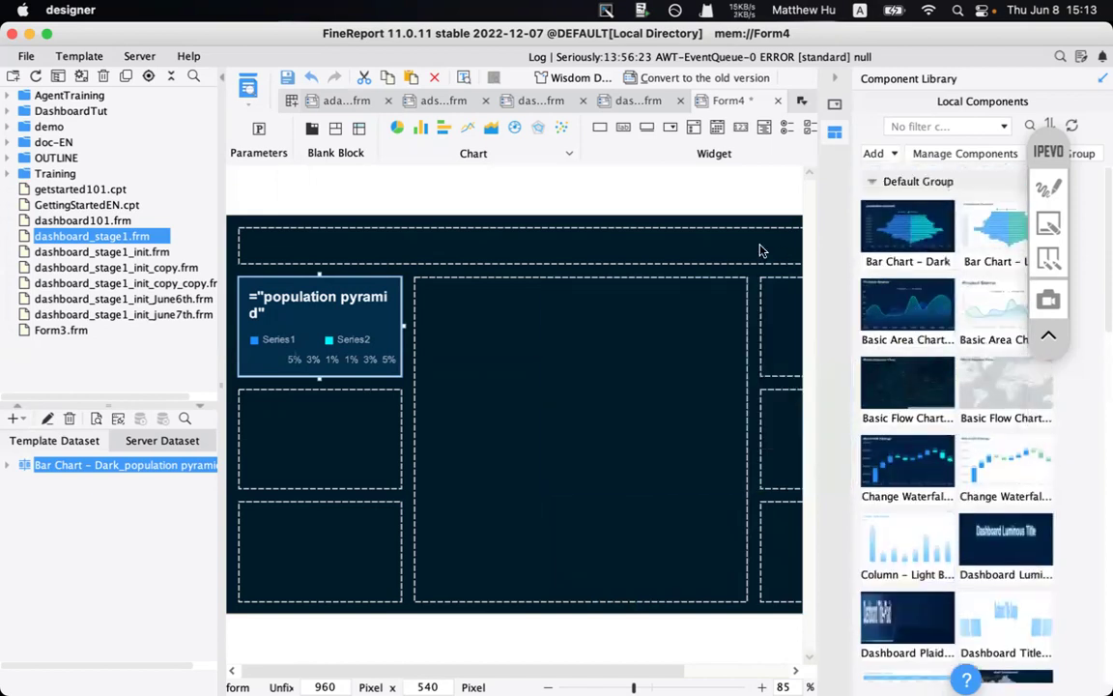
pyautogui.moveTo(915, 227)
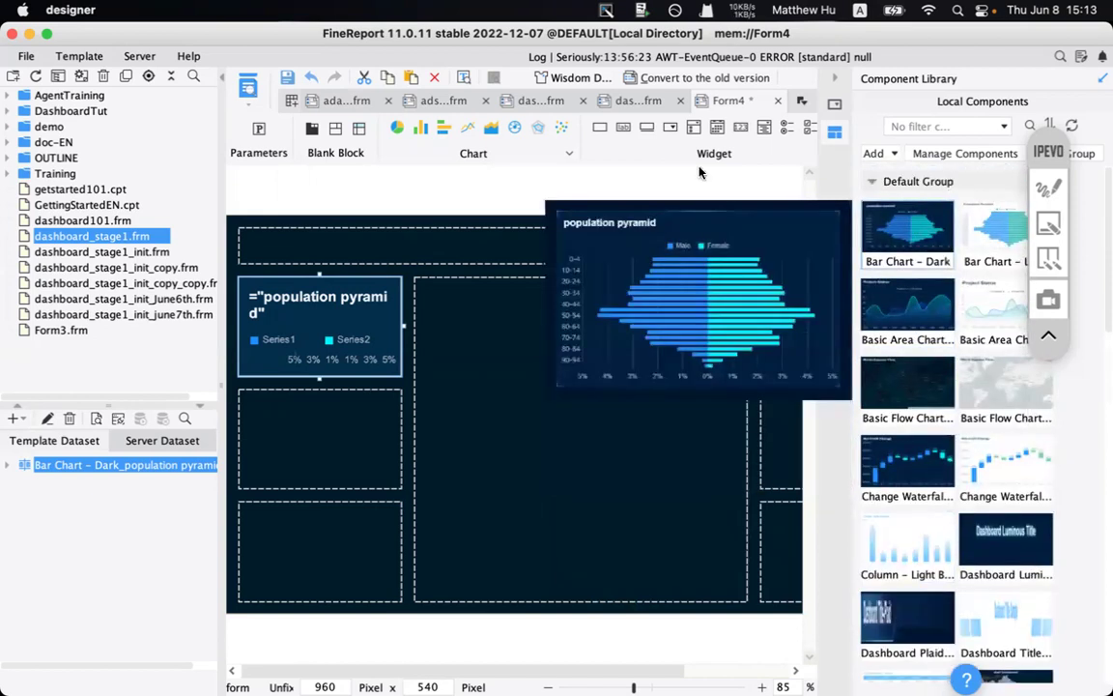
# - Mark the Blank Block, Chart and Widget groups with red underlines and leave annotation mode
pyautogui.click(1048, 188)
pyautogui.moveTo(312, 162); pyautogui.dragTo(529, 170)
pyautogui.moveTo(662, 173); pyautogui.dragTo(801, 173)
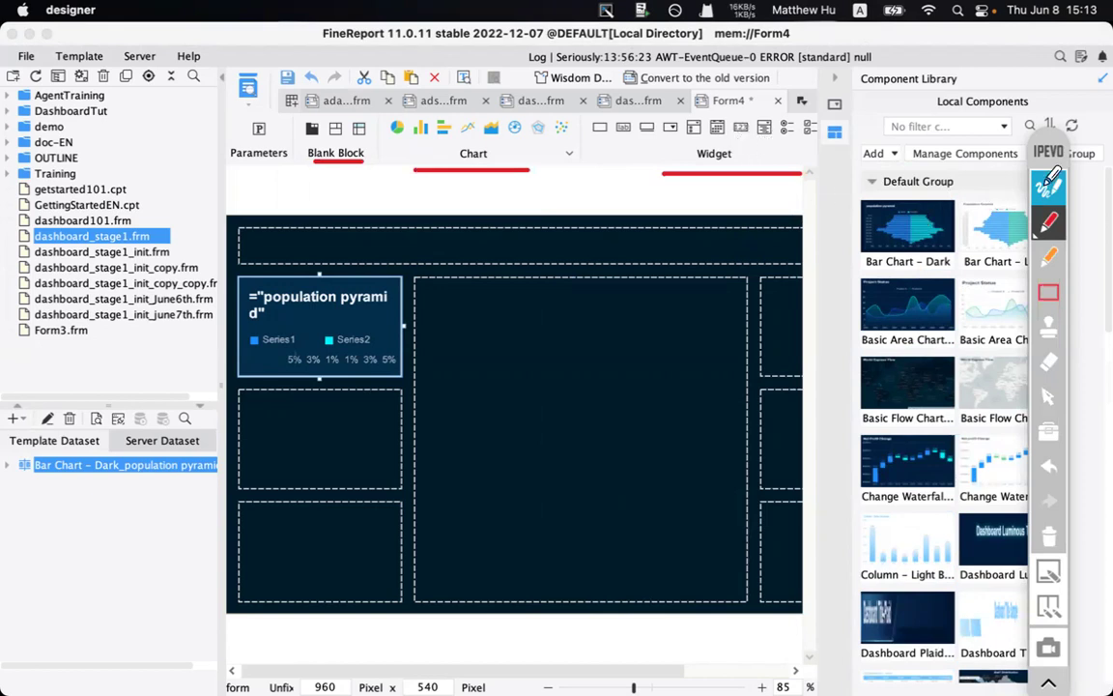
pyautogui.press('Escape')
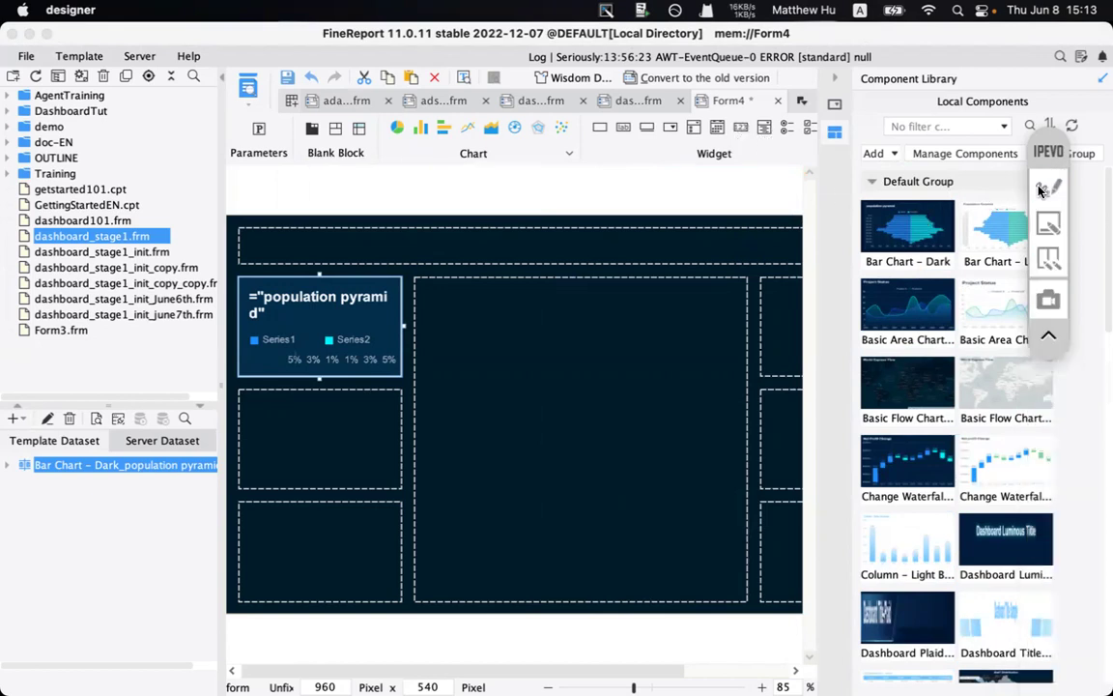
# - Place a report block in the middle block of the left column and look at its cell grid, selecting A1:B6
pyautogui.click(358, 131)
pyautogui.moveTo(358, 131); pyautogui.dragTo(334, 422)
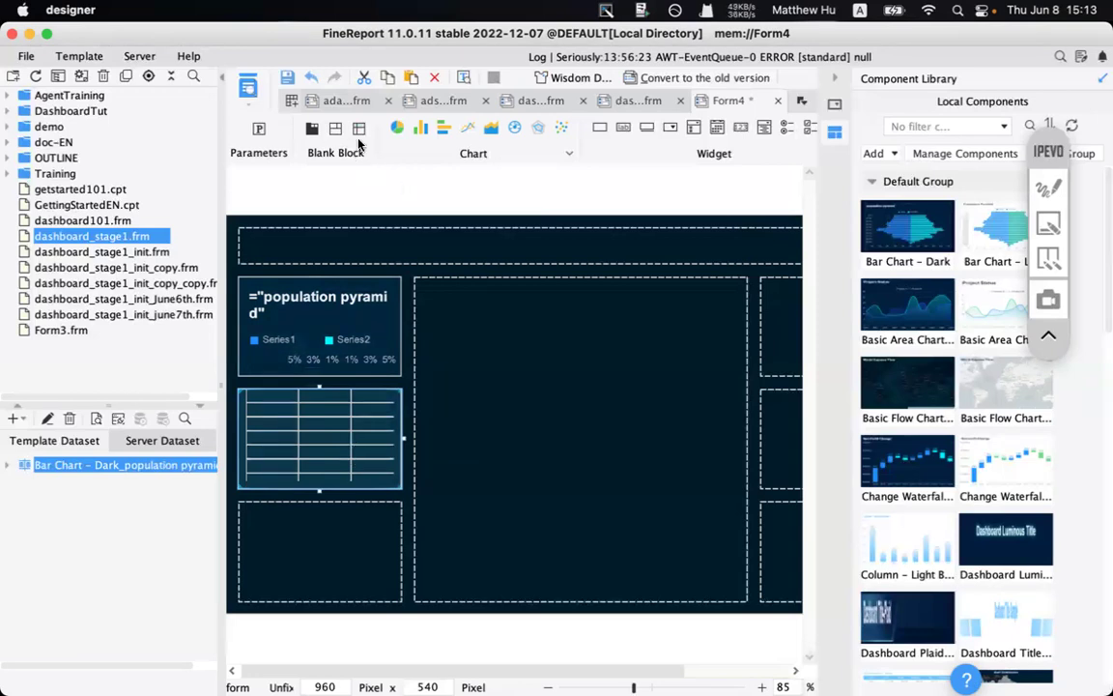
pyautogui.doubleClick(309, 438)
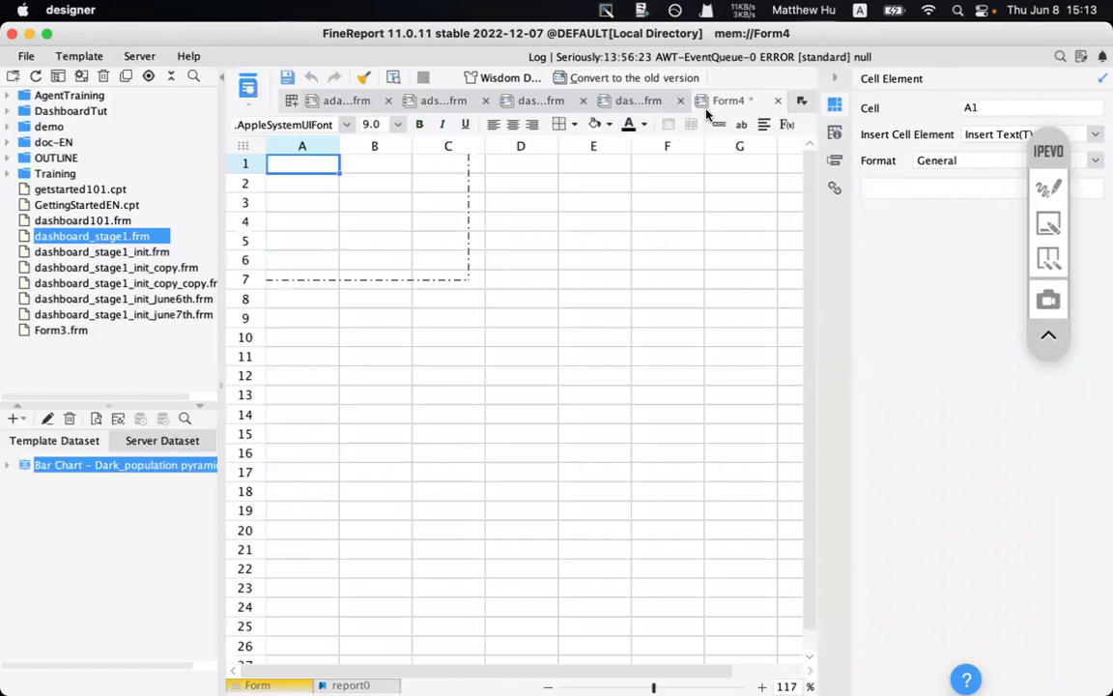
pyautogui.moveTo(293, 164); pyautogui.dragTo(383, 251)
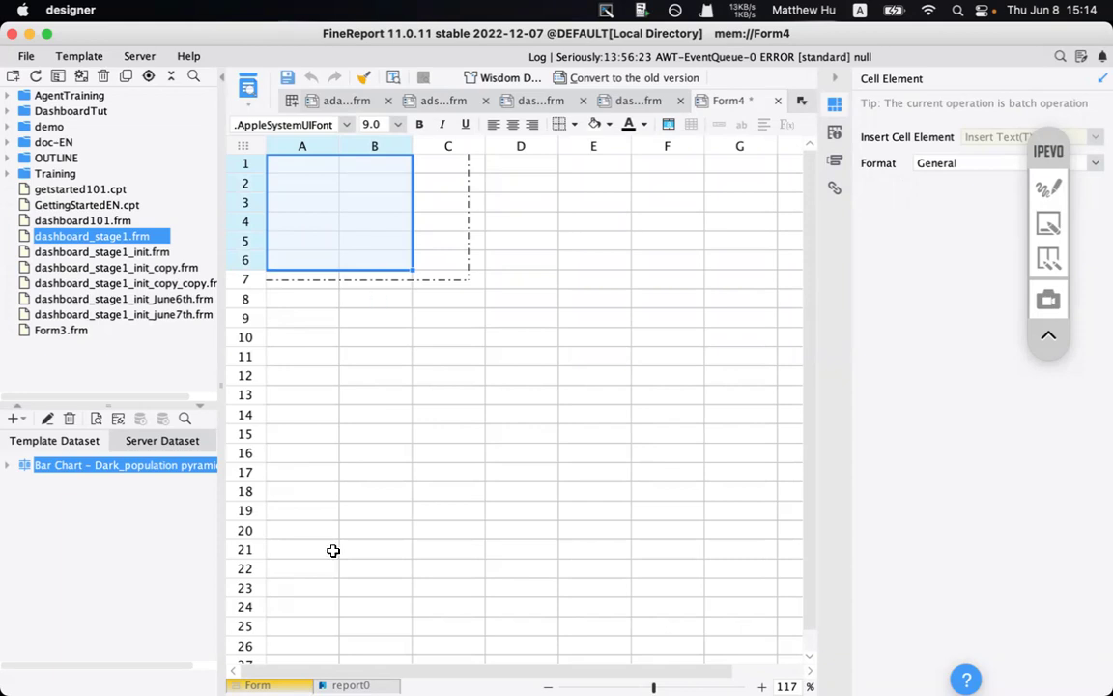
pyautogui.click(274, 684)
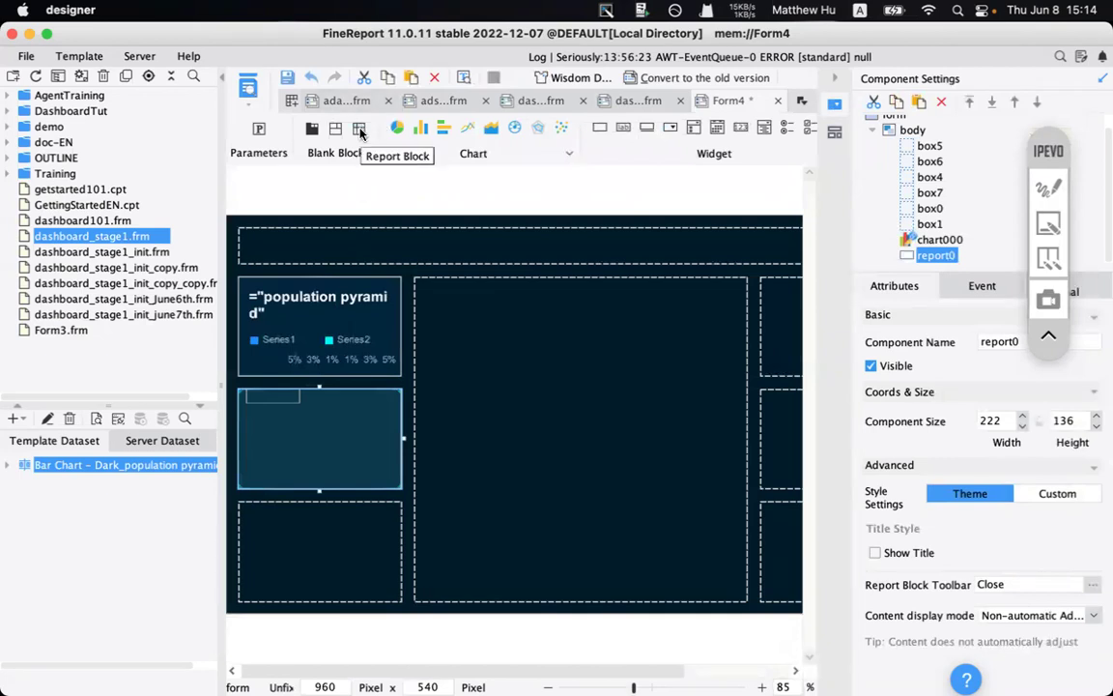
# - Place a report block in the left column's lowest block and a column chart in the right column's middle block
pyautogui.moveTo(359, 131); pyautogui.dragTo(319, 557)
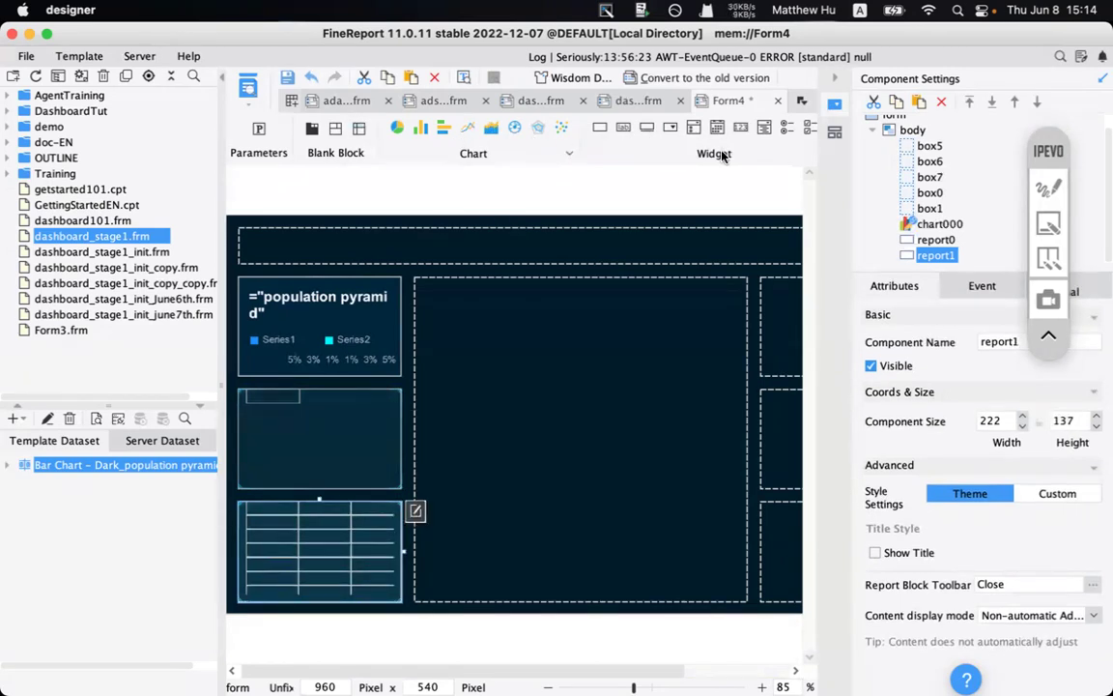
pyautogui.click(836, 80)
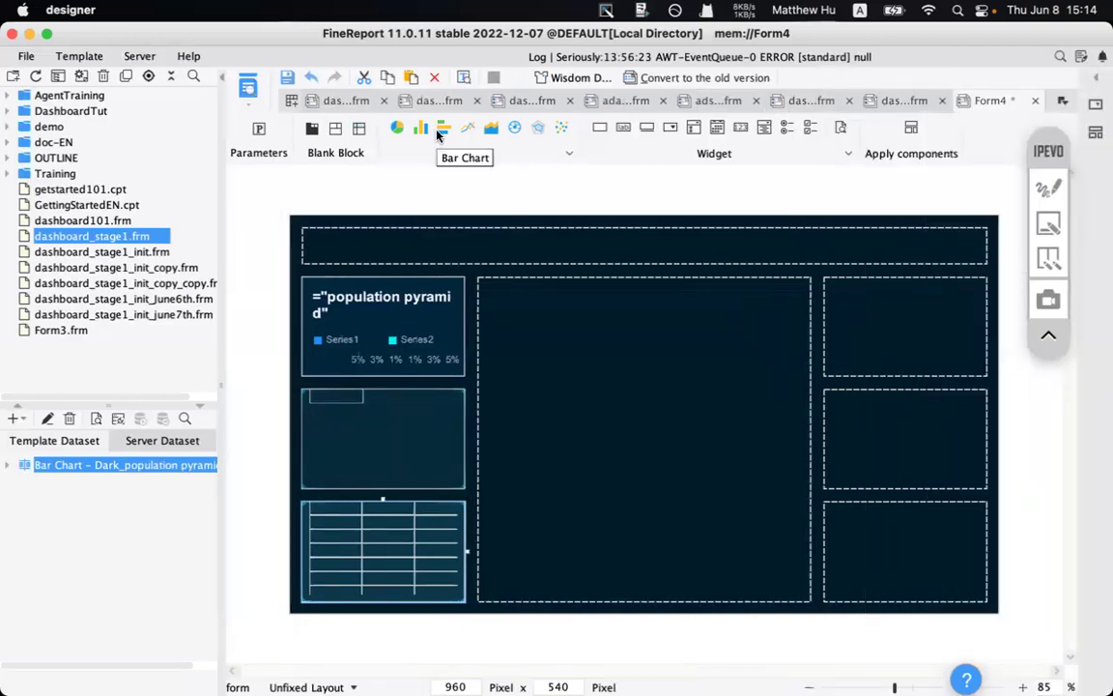
pyautogui.moveTo(421, 132); pyautogui.dragTo(856, 430)
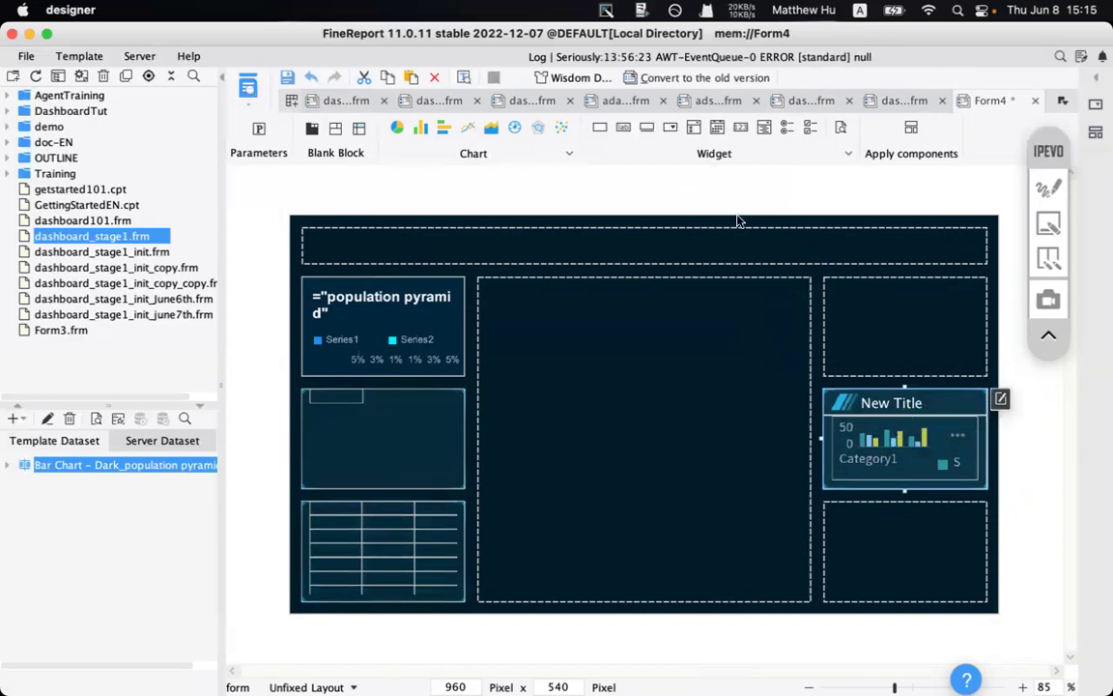
# - Place a picture widget in the dashboard's header block and display its component settings
pyautogui.click(849, 156)
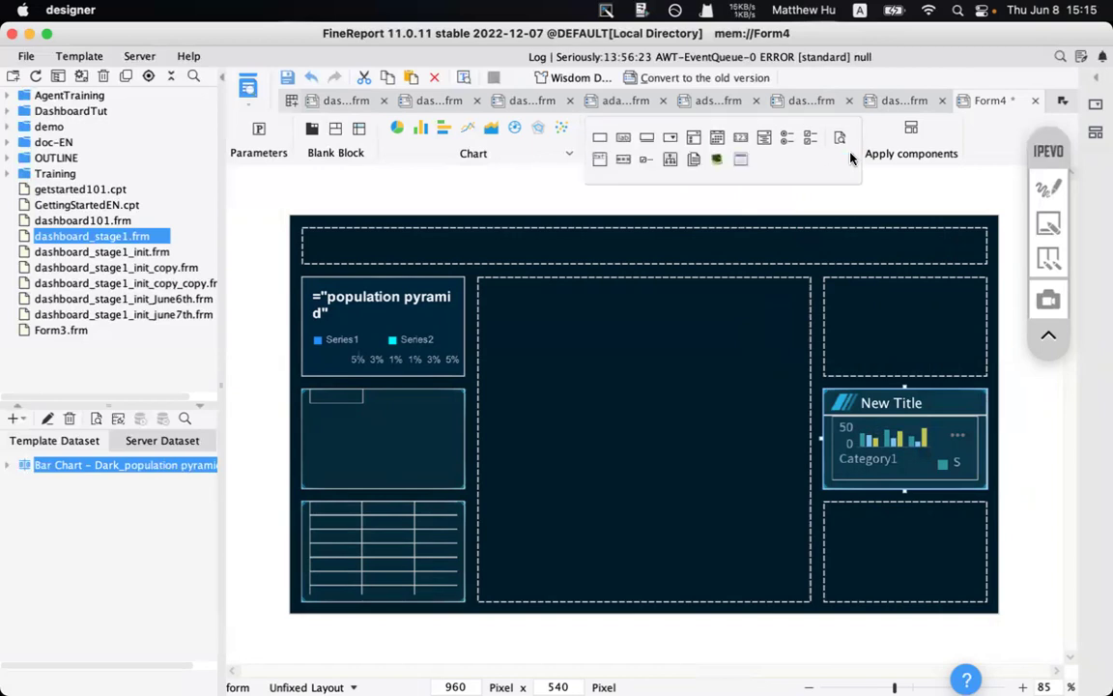
pyautogui.moveTo(719, 164); pyautogui.dragTo(557, 241)
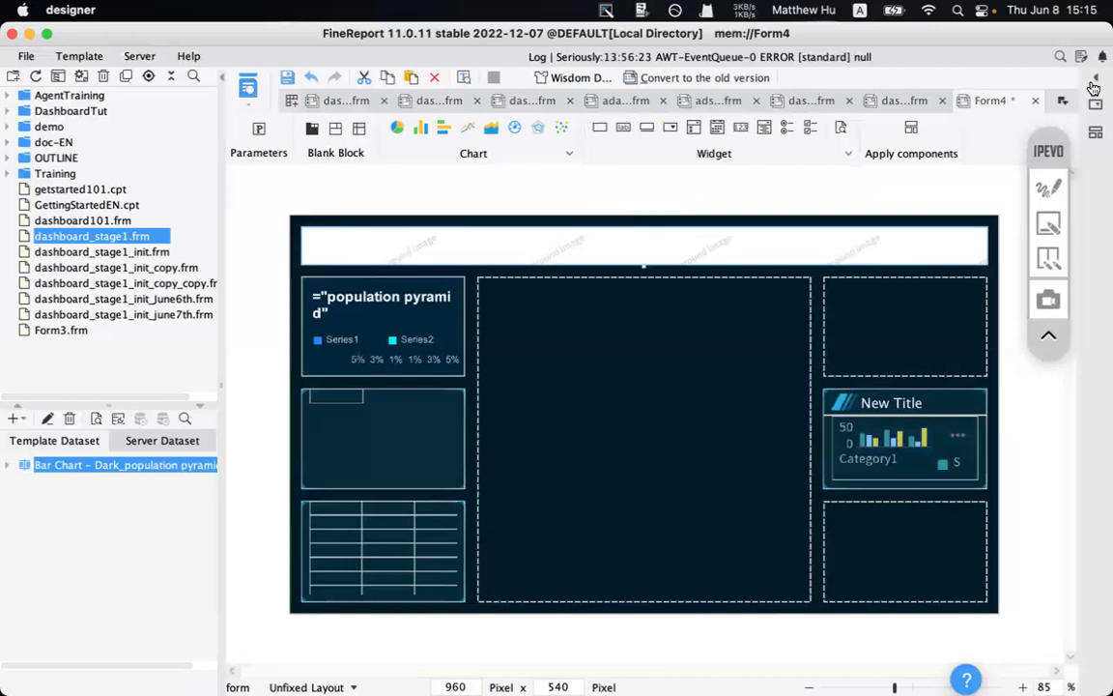
pyautogui.click(1092, 88)
pyautogui.moveTo(601, 228); pyautogui.dragTo(601, 276)
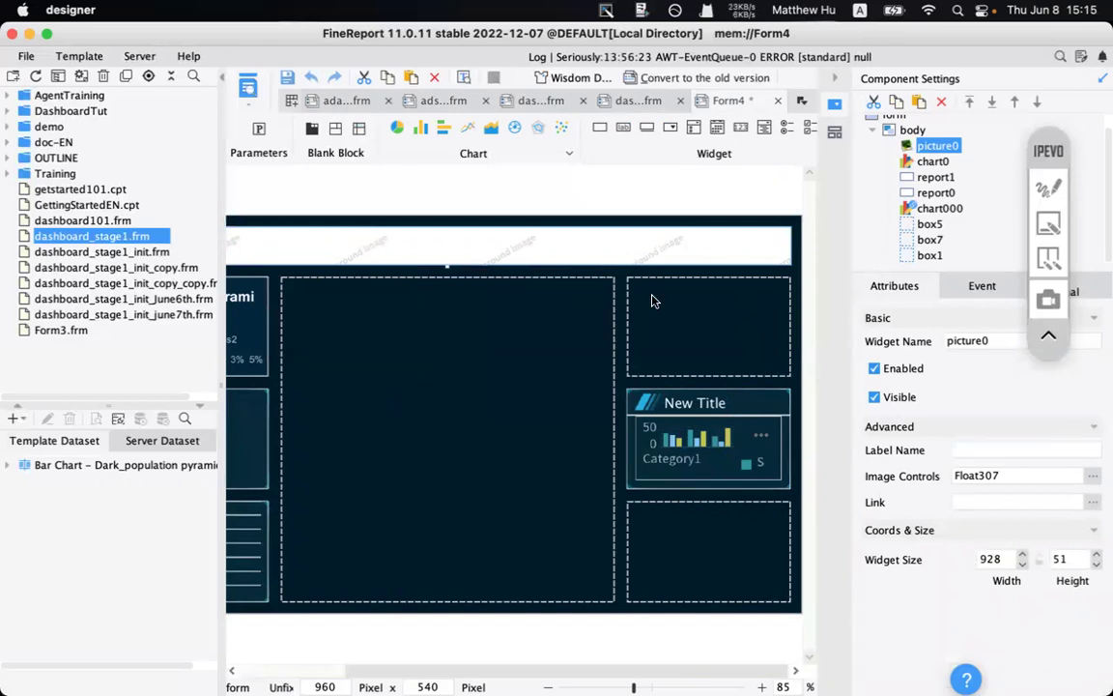
# - Load 2-title.png from the images folder under Desktop's DashboardDesign folder as the header picture's image
pyautogui.click(1092, 475)
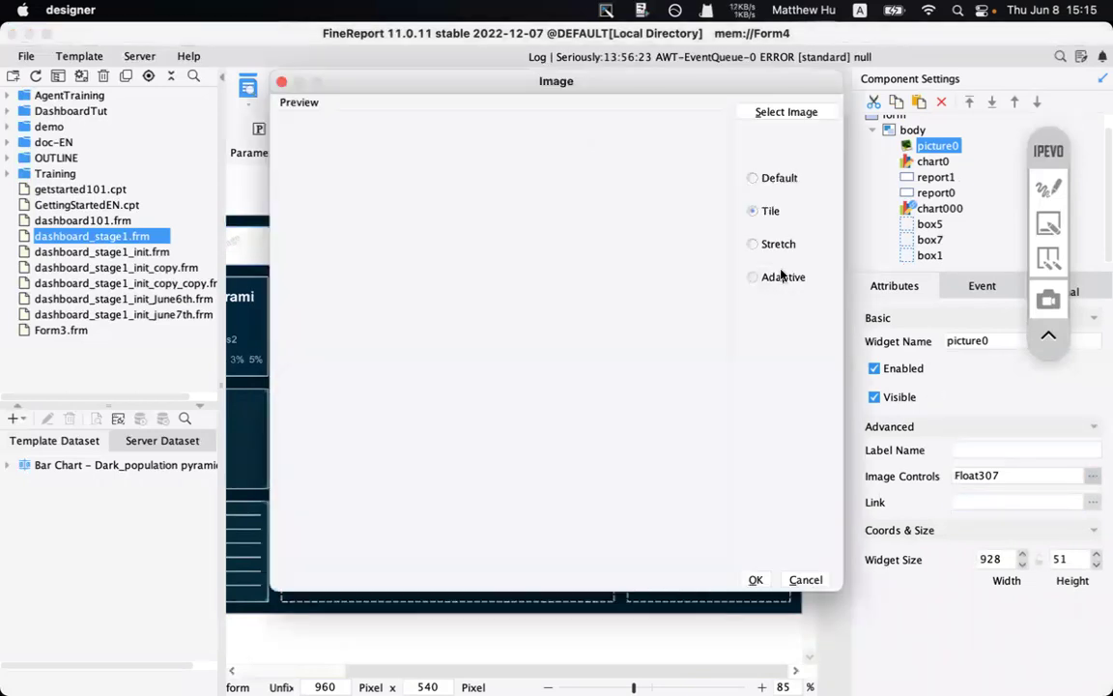
pyautogui.click(805, 579)
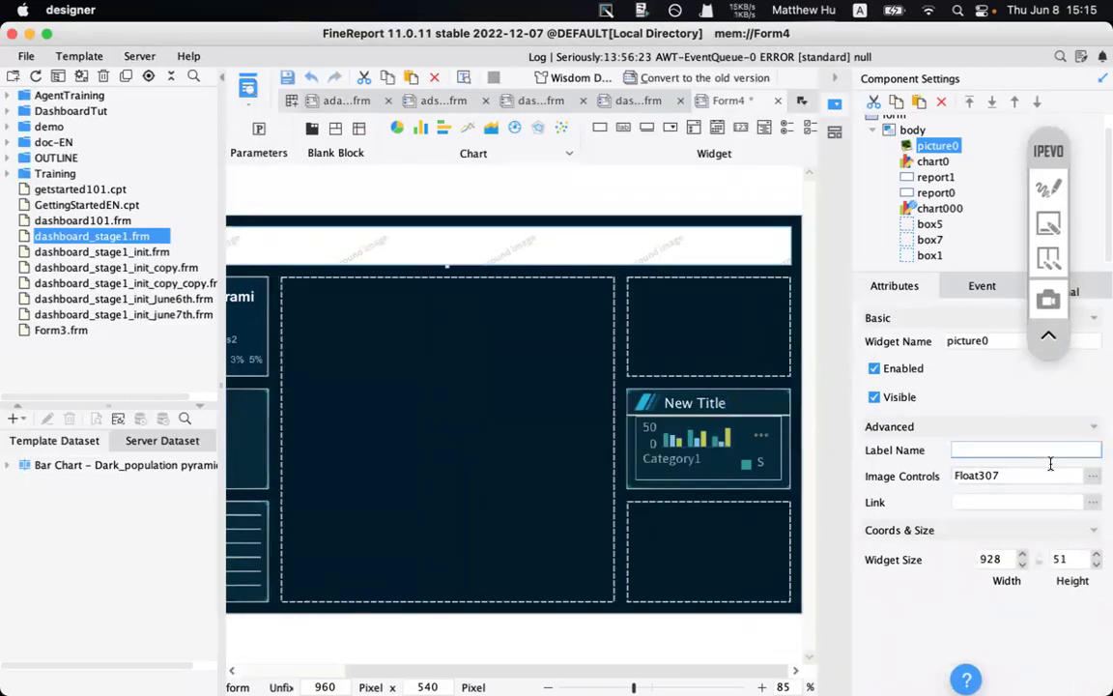
pyautogui.click(1091, 475)
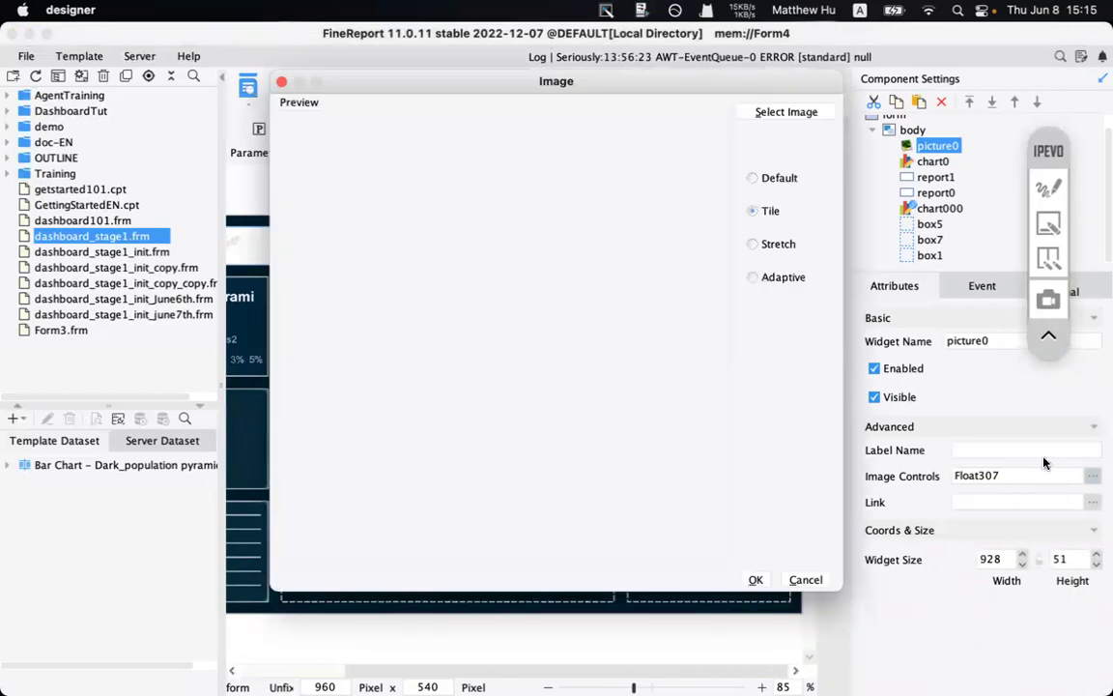
pyautogui.click(794, 112)
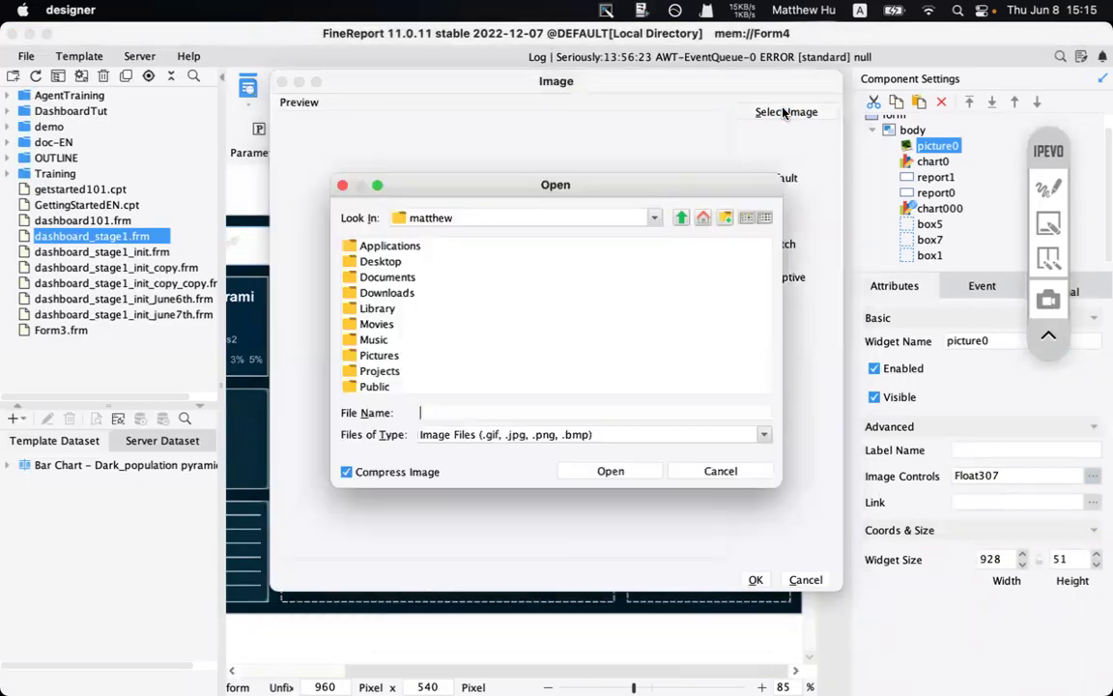
pyautogui.doubleClick(379, 262)
pyautogui.doubleClick(392, 245)
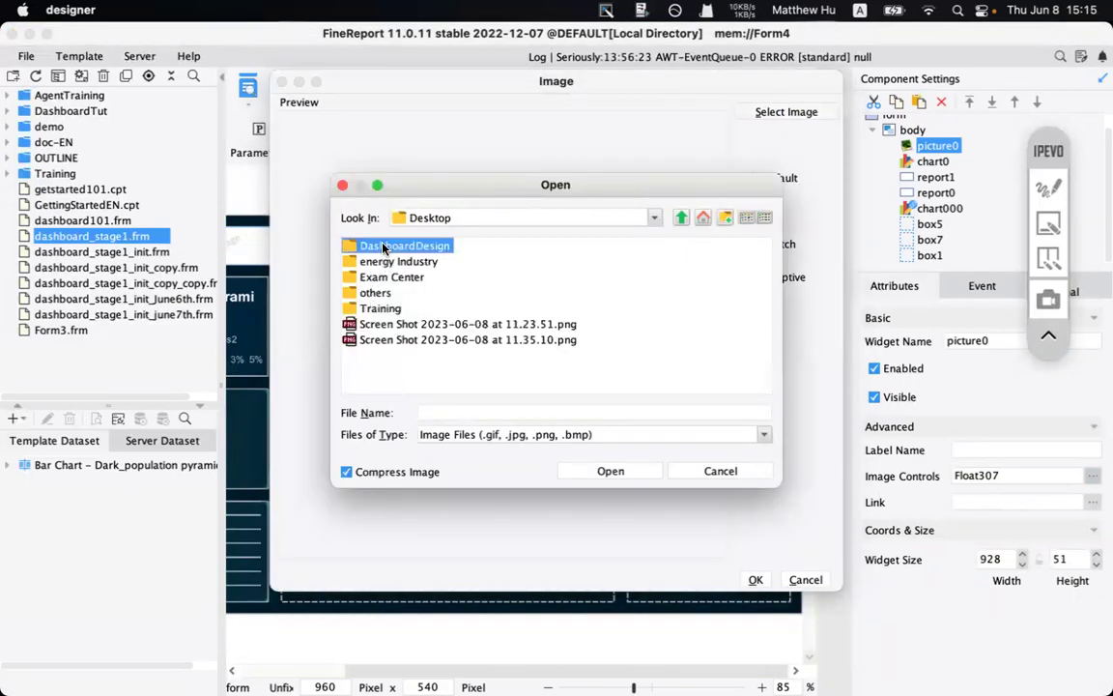
pyautogui.doubleClick(373, 277)
pyautogui.click(390, 263)
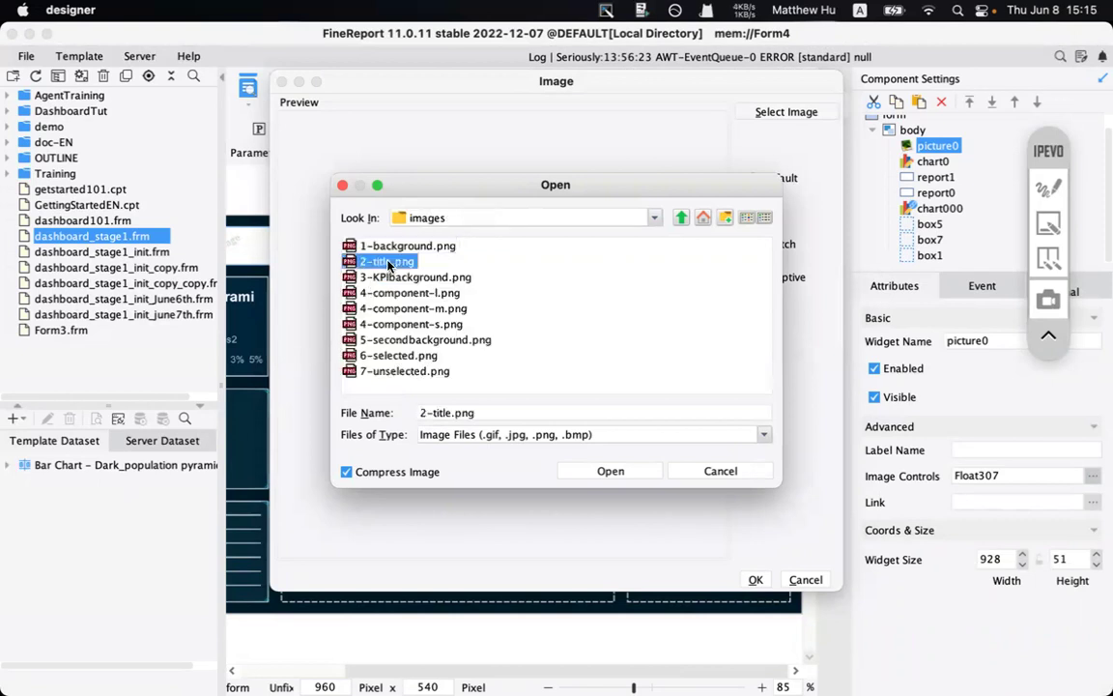
pyautogui.click(623, 471)
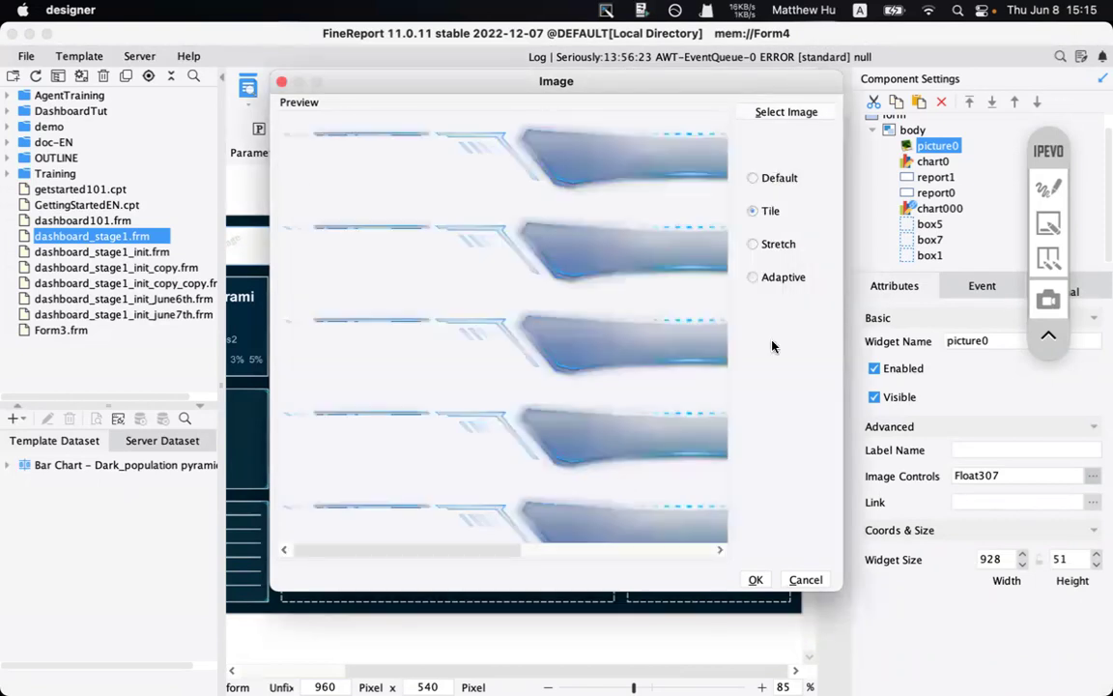
# - Compare the Stretch, Tile and Adaptive display modes for the title image and apply Adaptive
pyautogui.click(777, 248)
pyautogui.click(775, 277)
pyautogui.click(770, 211)
pyautogui.click(773, 277)
pyautogui.click(755, 579)
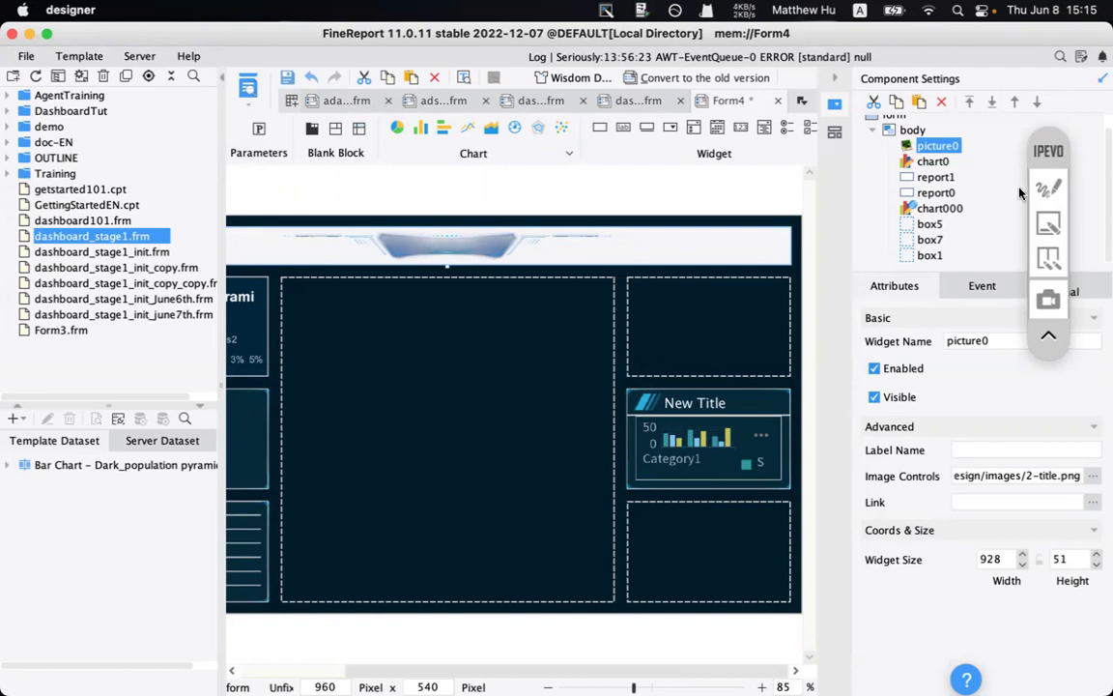
# - Clear the previous pen annotations and underline the picture component's Image Controls setting in red
pyautogui.click(1048, 188)
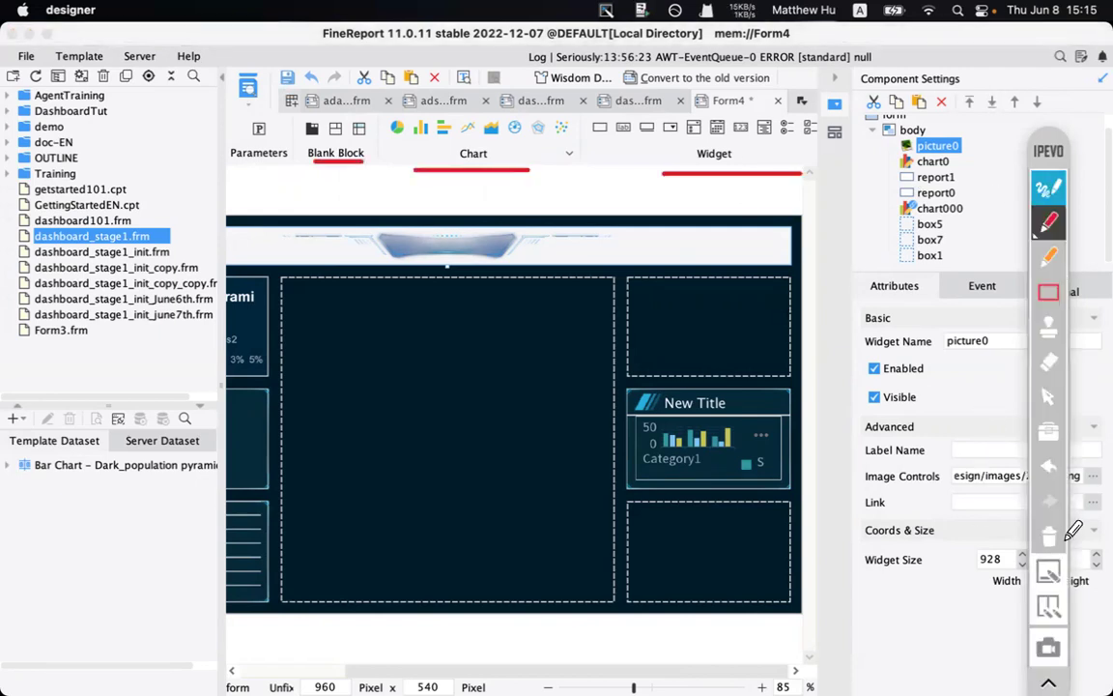
pyautogui.click(1049, 536)
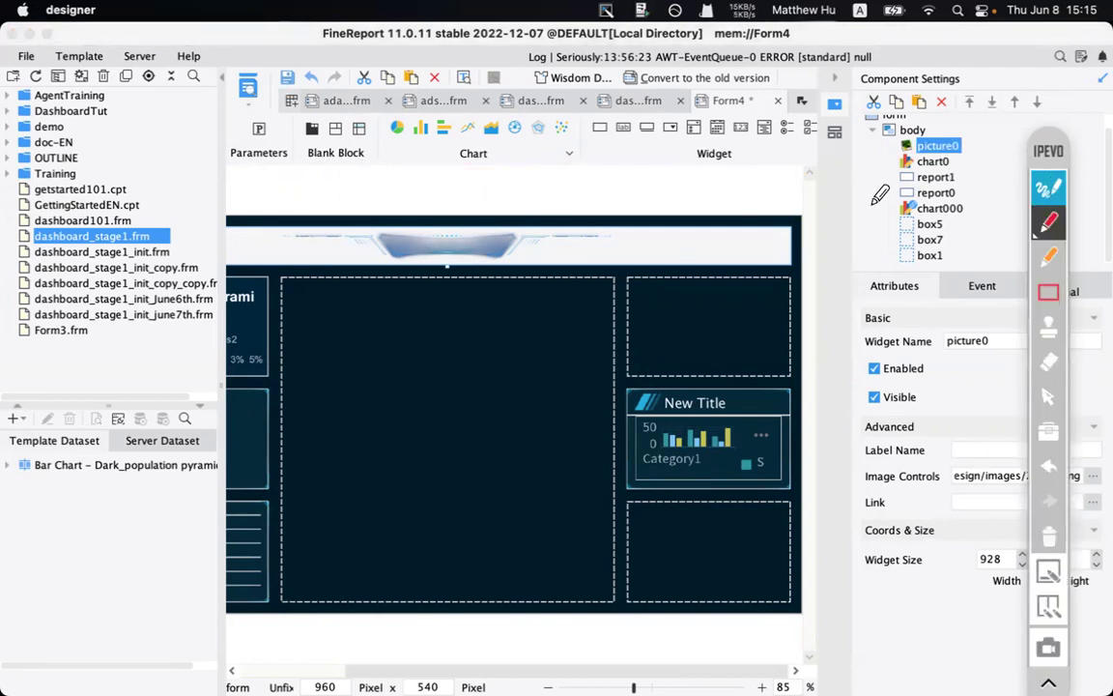
pyautogui.moveTo(918, 493); pyautogui.dragTo(999, 490)
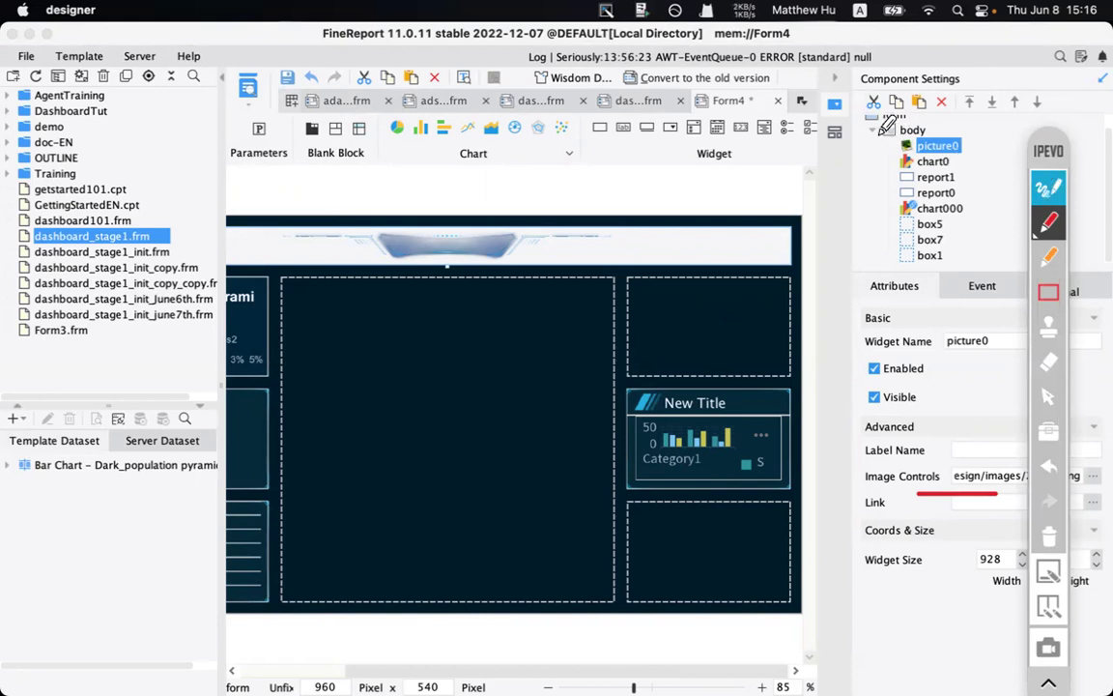
# - Mark the body, picture0, chart000 and box entries in the component tree in red, and erase all annotations
pyautogui.moveTo(858, 130)
pyautogui.mouseDown()
pyautogui.moveTo(895, 128)
pyautogui.moveTo(900, 144)
pyautogui.mouseUp()
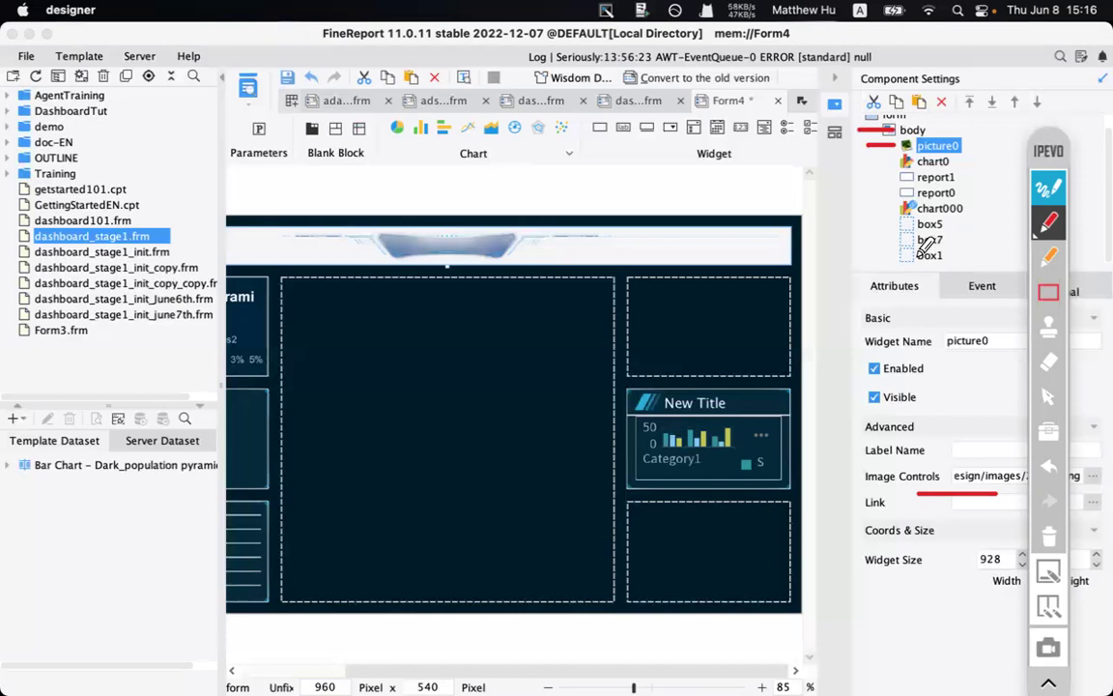
pyautogui.moveTo(904, 262); pyautogui.dragTo(942, 262)
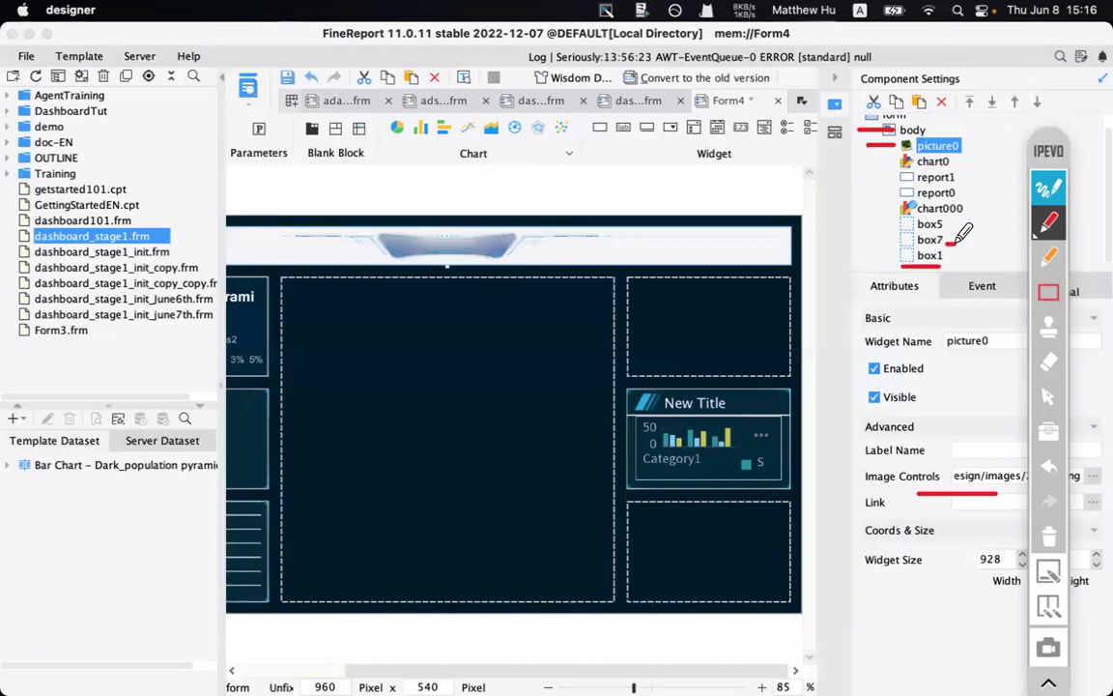
pyautogui.moveTo(949, 219)
pyautogui.mouseDown()
pyautogui.moveTo(968, 219)
pyautogui.moveTo(955, 244)
pyautogui.mouseUp()
pyautogui.moveTo(874, 259); pyautogui.dragTo(887, 256)
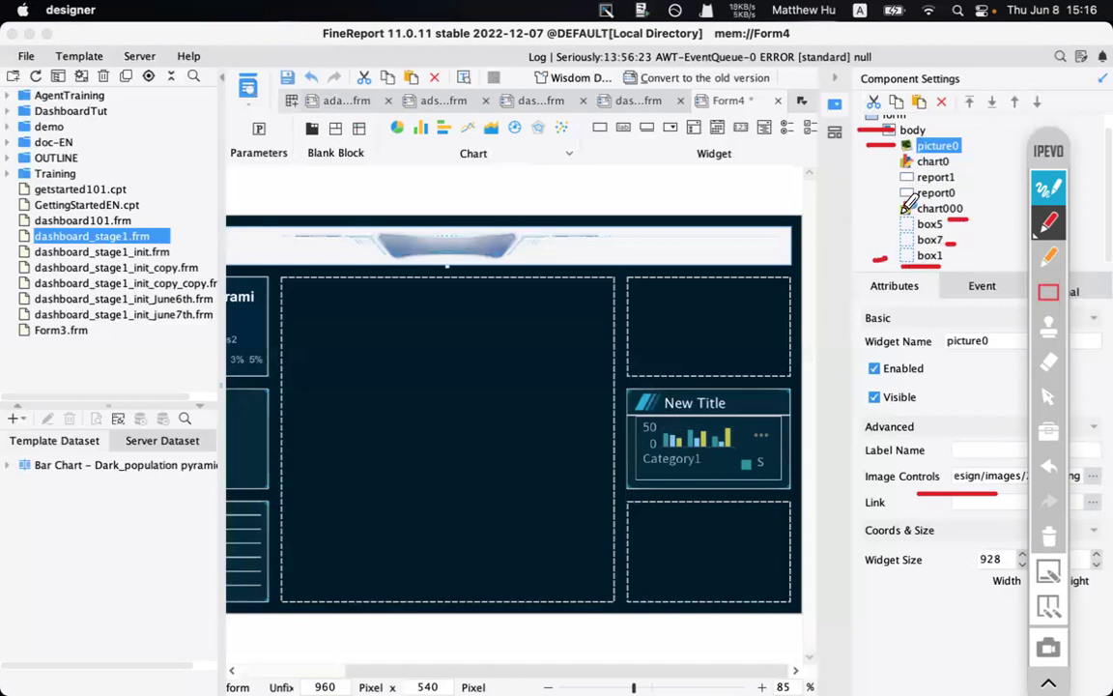
pyautogui.moveTo(870, 210); pyautogui.dragTo(885, 208)
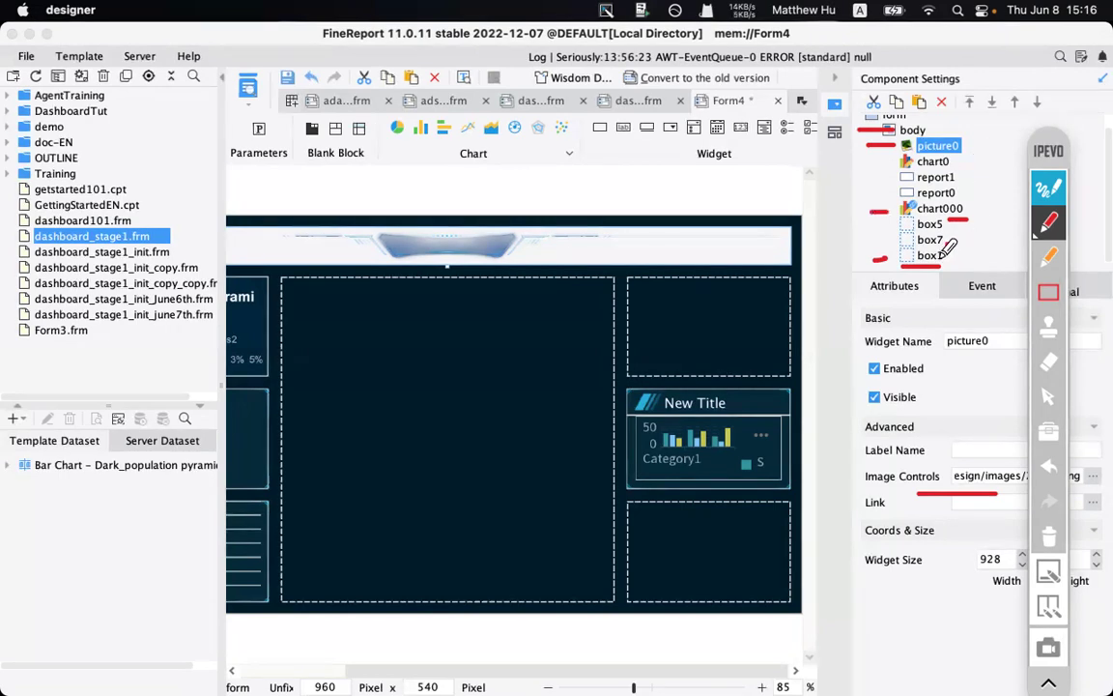
pyautogui.moveTo(943, 243); pyautogui.dragTo(954, 244)
pyautogui.click(1046, 533)
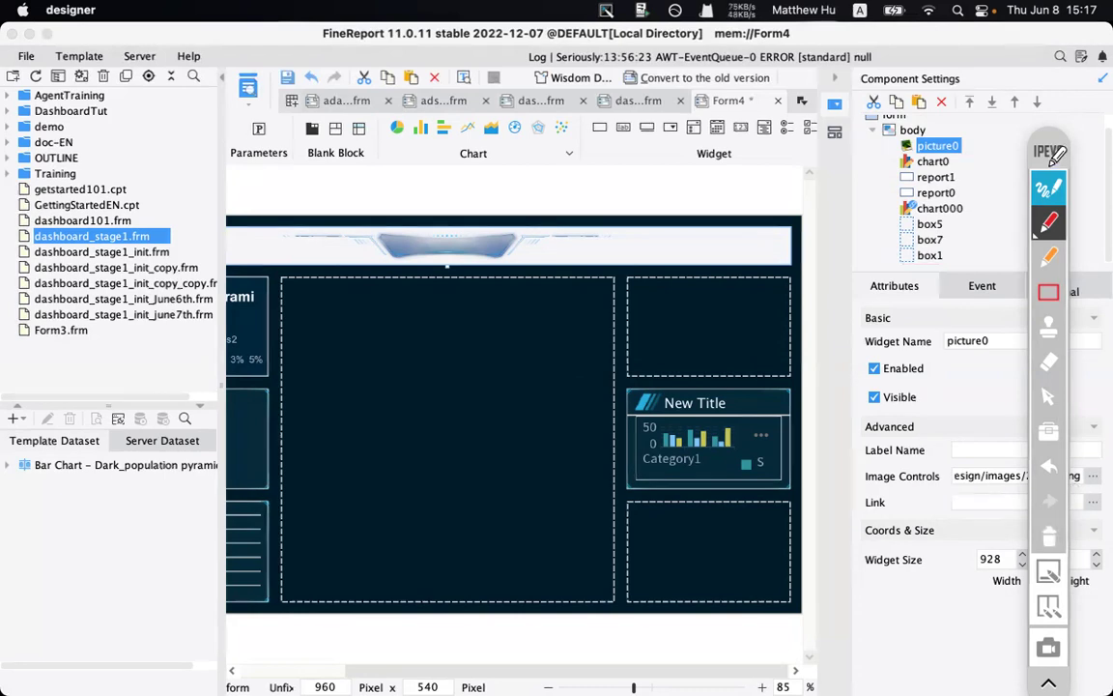
pyautogui.click(1041, 174)
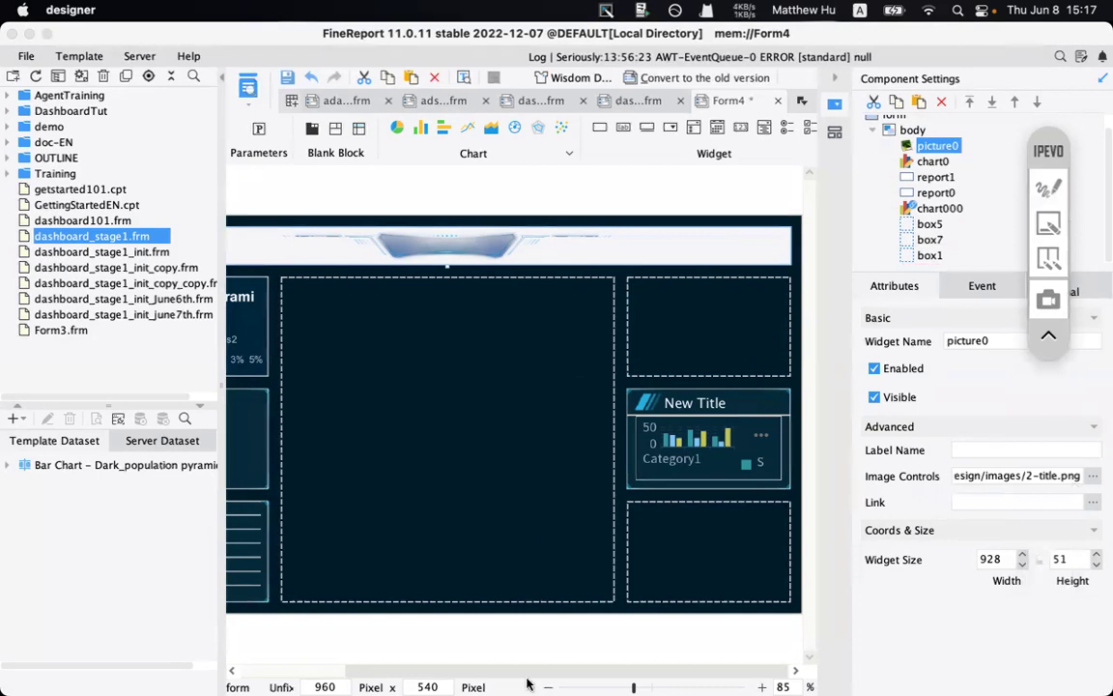
# - Switch to the Dashboard presentation in PowerPoint and show slide 6 on reusing components
pyautogui.moveTo(526, 683)
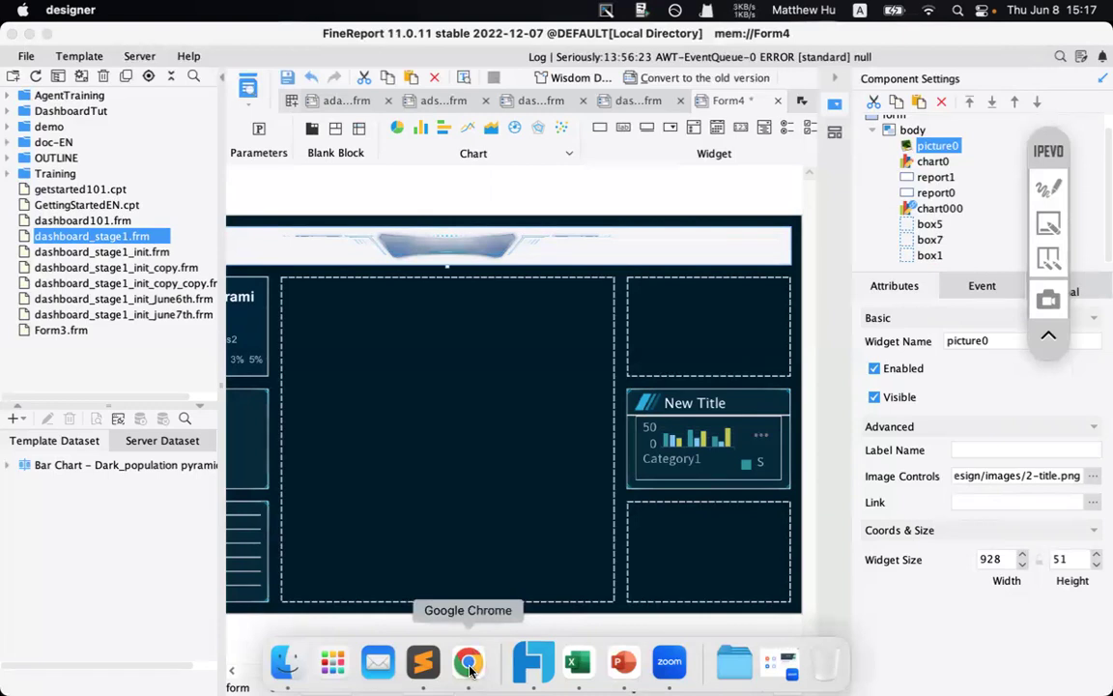
pyautogui.click(578, 664)
pyautogui.click(624, 661)
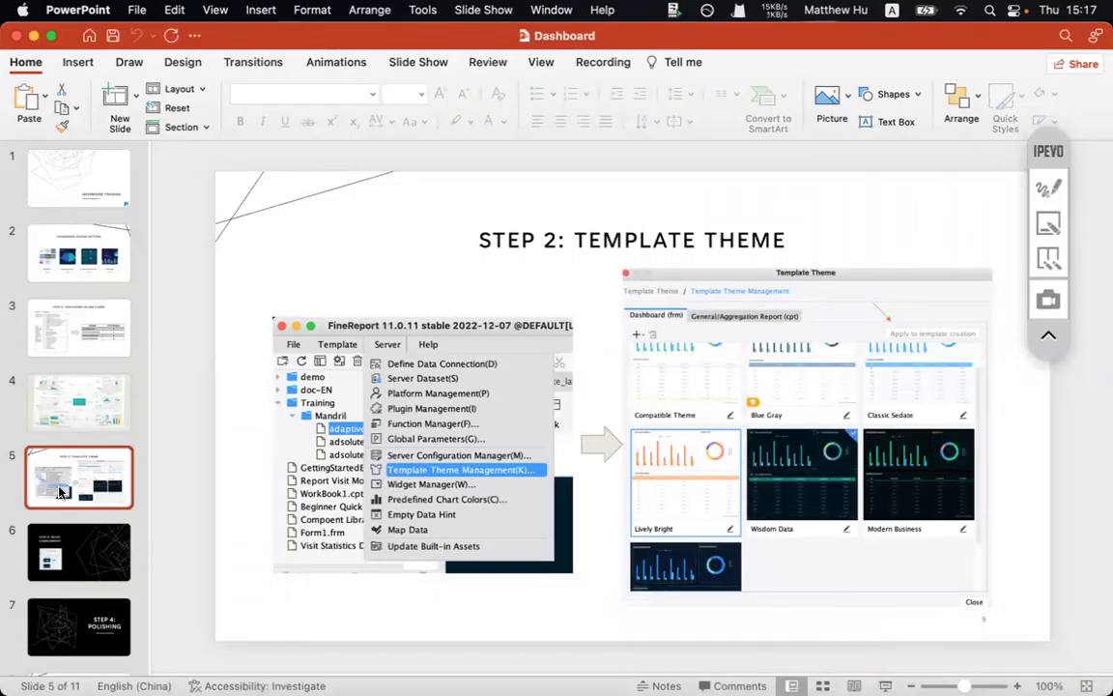
pyautogui.press('Down')
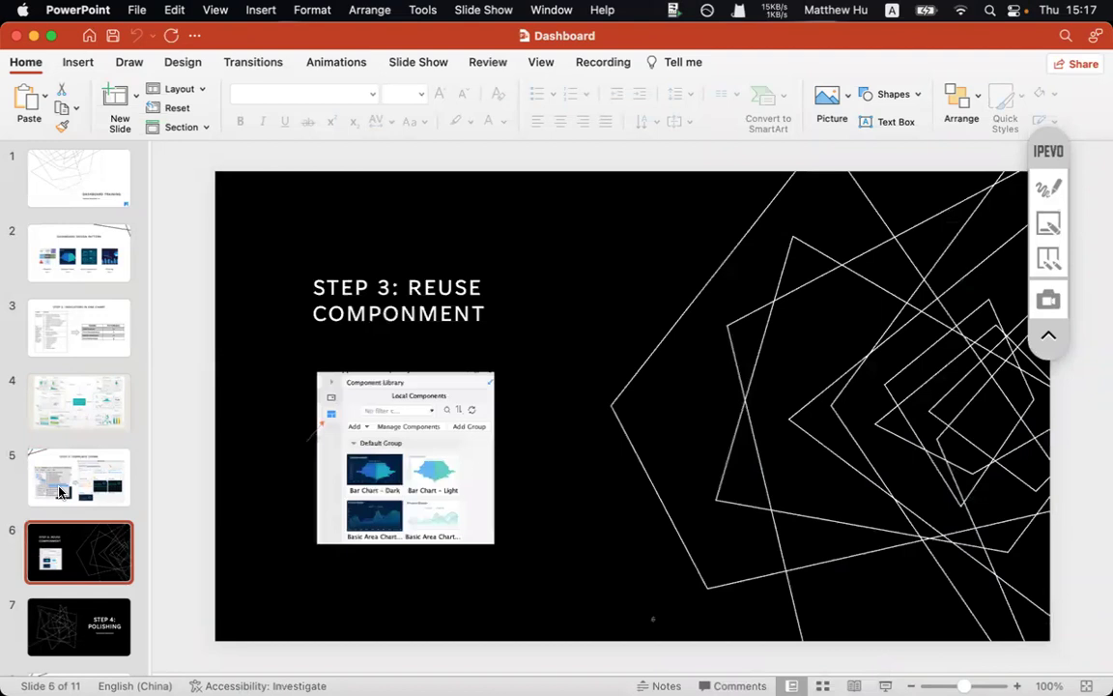
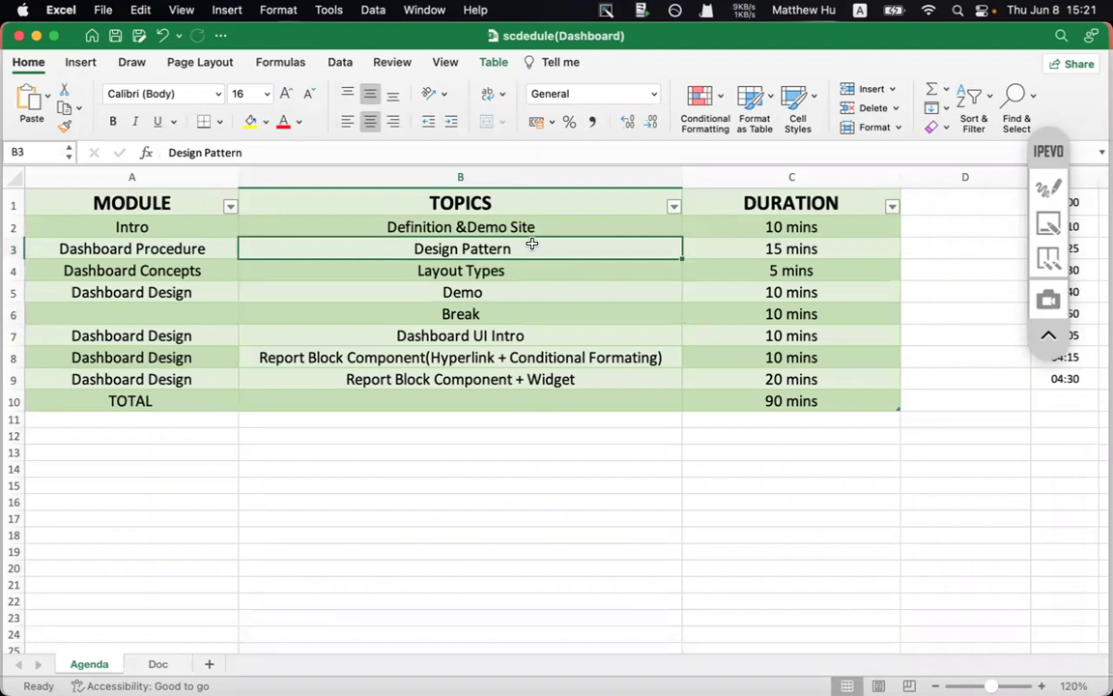
# - Select the Layout Types topic in the Excel agenda, and view the adaptive_layout and adsolute_layout templates in FineReport designer
pyautogui.click(453, 268)
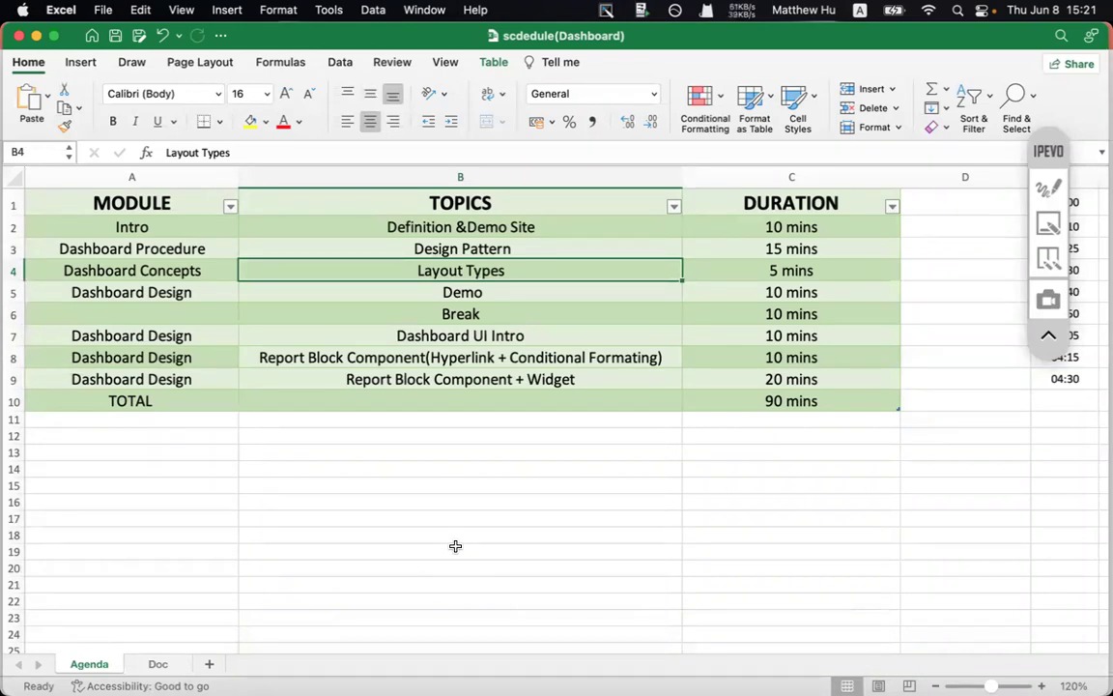
pyautogui.moveTo(517, 690)
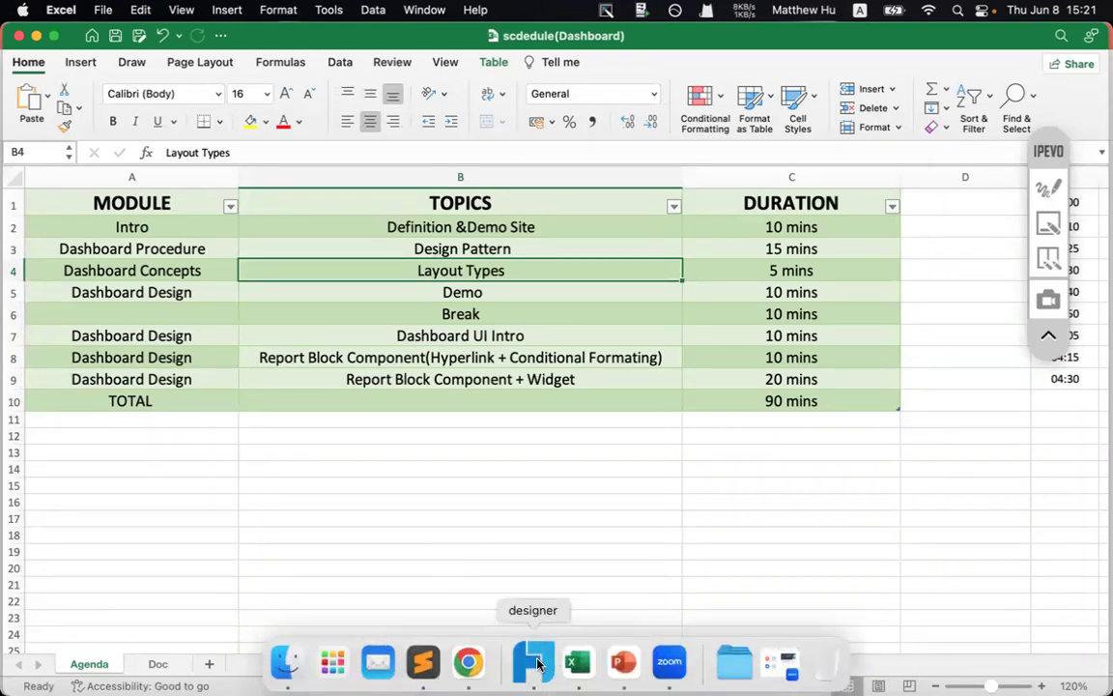
pyautogui.click(532, 658)
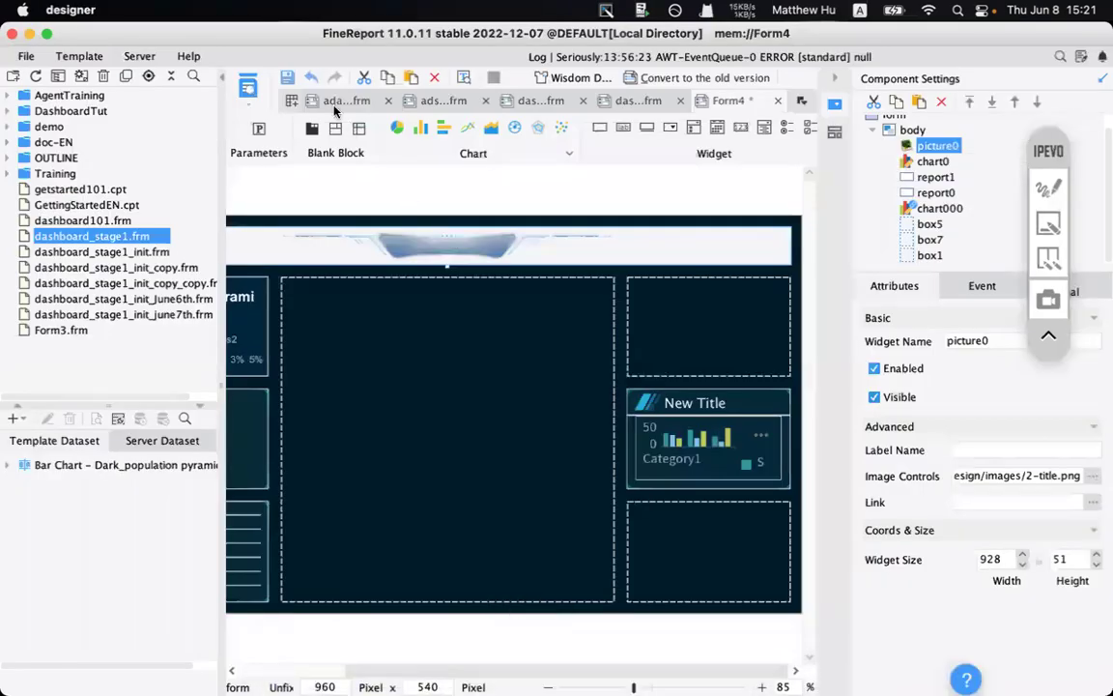
pyautogui.click(323, 101)
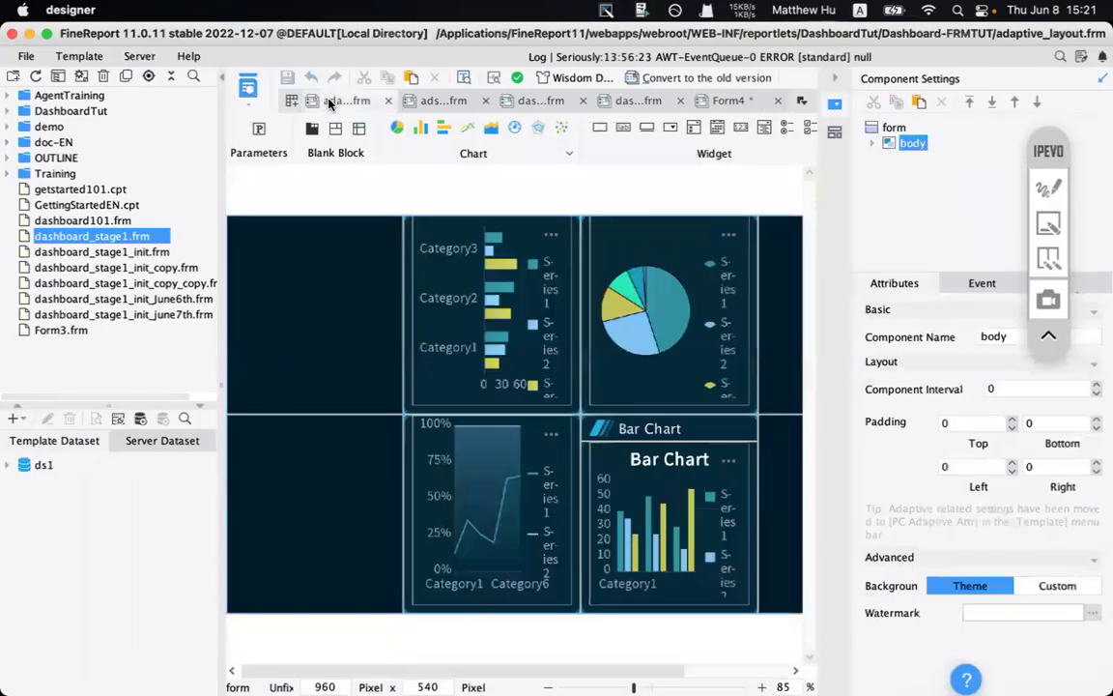
pyautogui.click(425, 101)
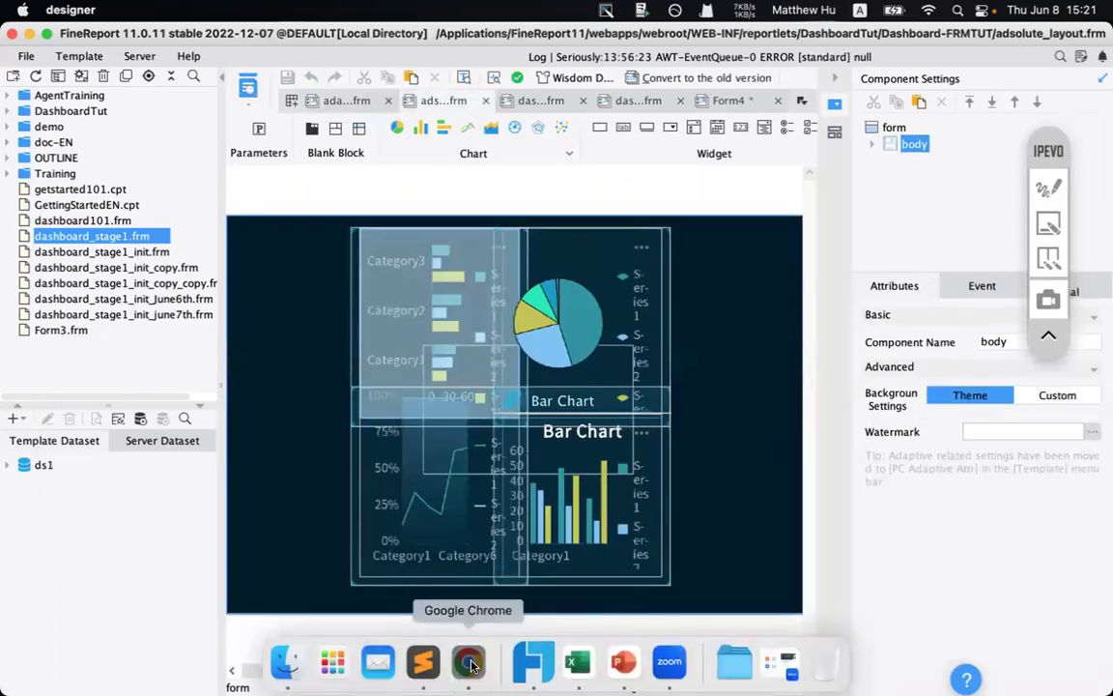
# - Switch to Chrome, view the adsolute_layout preview and close its duplicate page
pyautogui.click(468, 661)
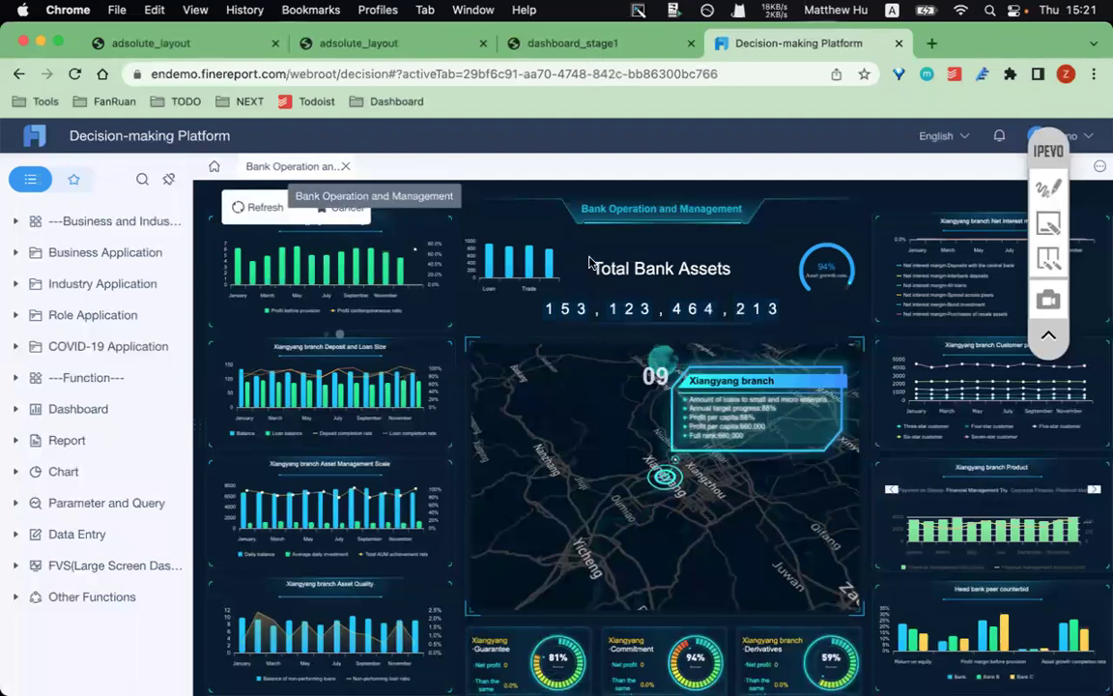
pyautogui.click(186, 42)
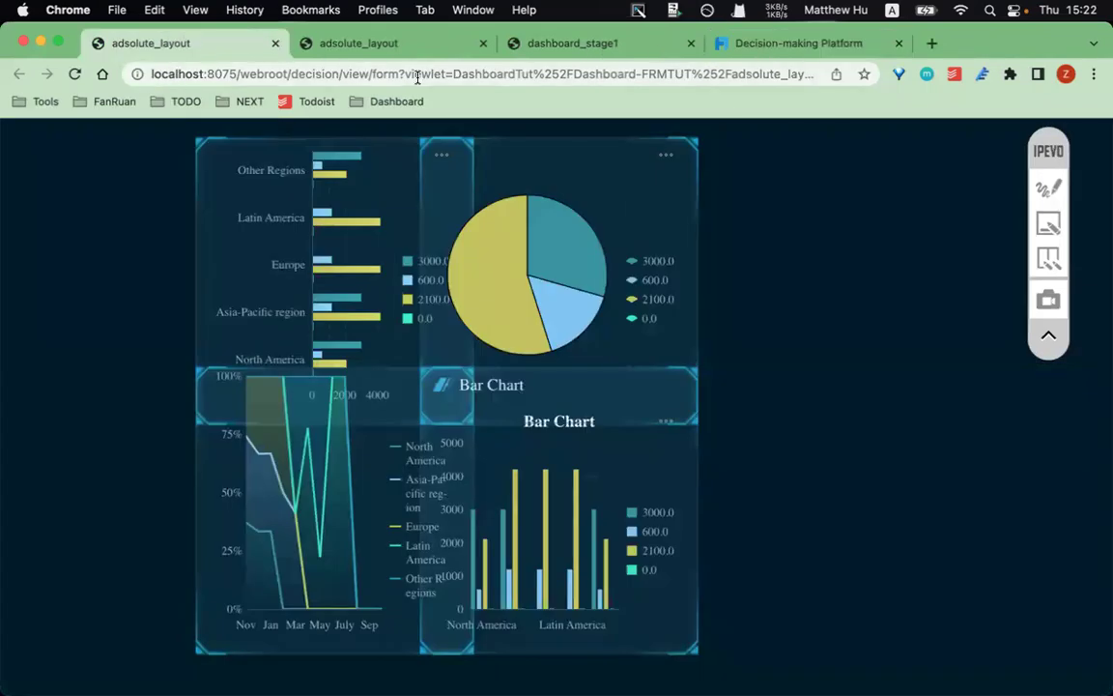
pyautogui.click(357, 46)
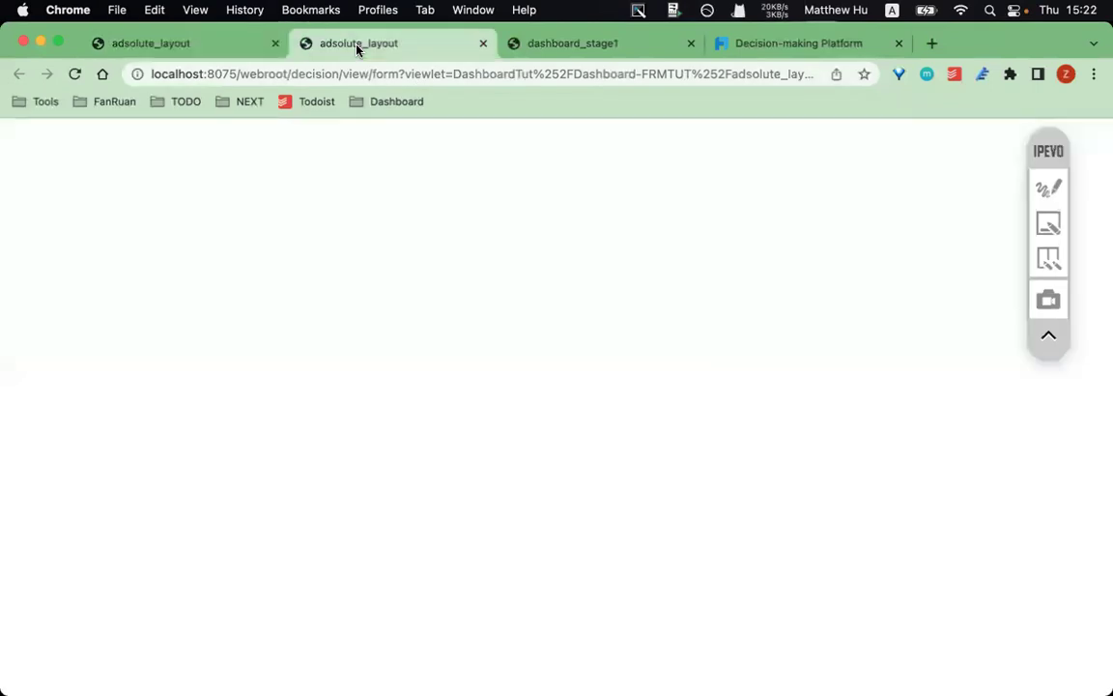
pyautogui.click(267, 44)
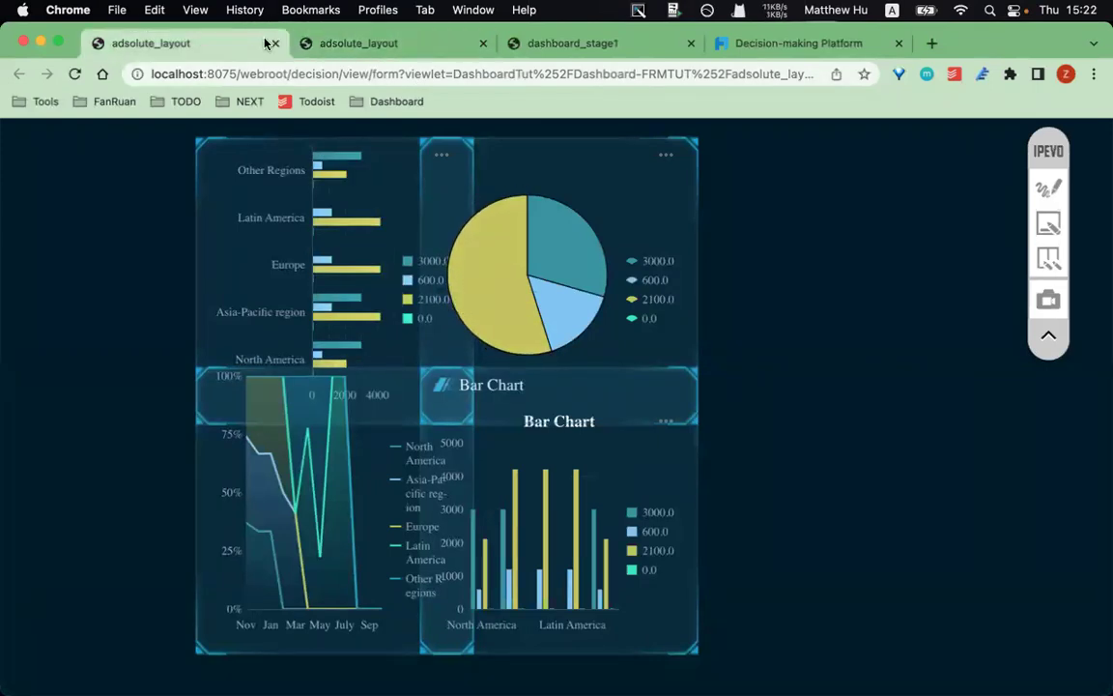
pyautogui.click(274, 44)
# - Preview the adaptive_layout template from FineReport designer in the browser and compare it with the adsolute_layout preview
pyautogui.moveTo(530, 675)
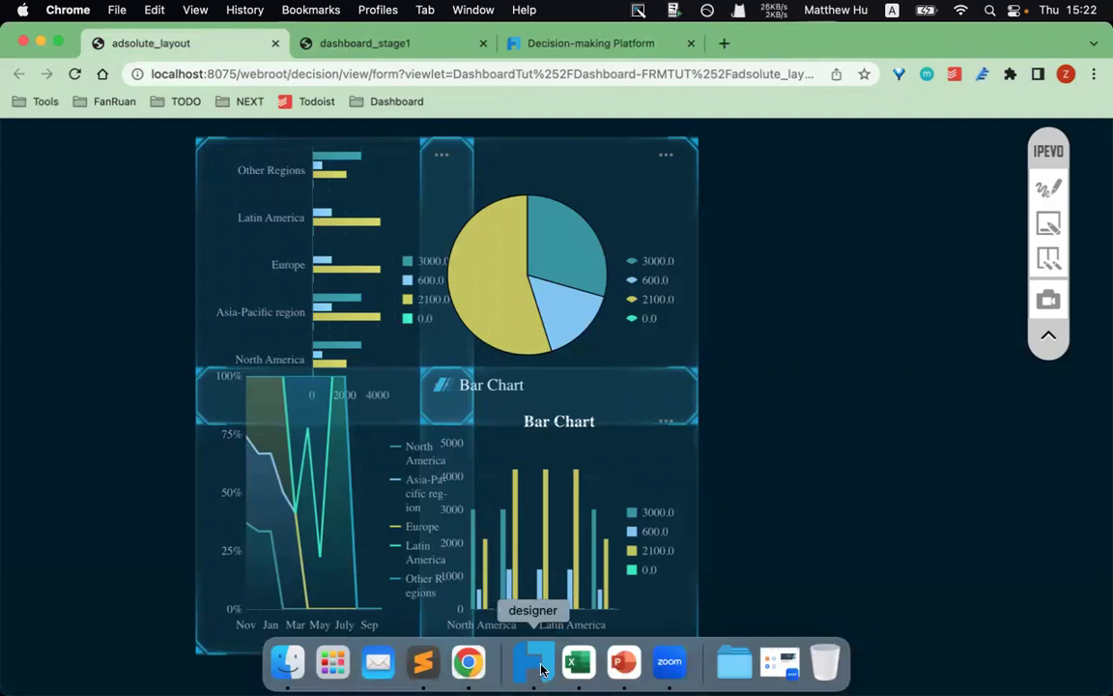
pyautogui.click(533, 663)
pyautogui.click(343, 102)
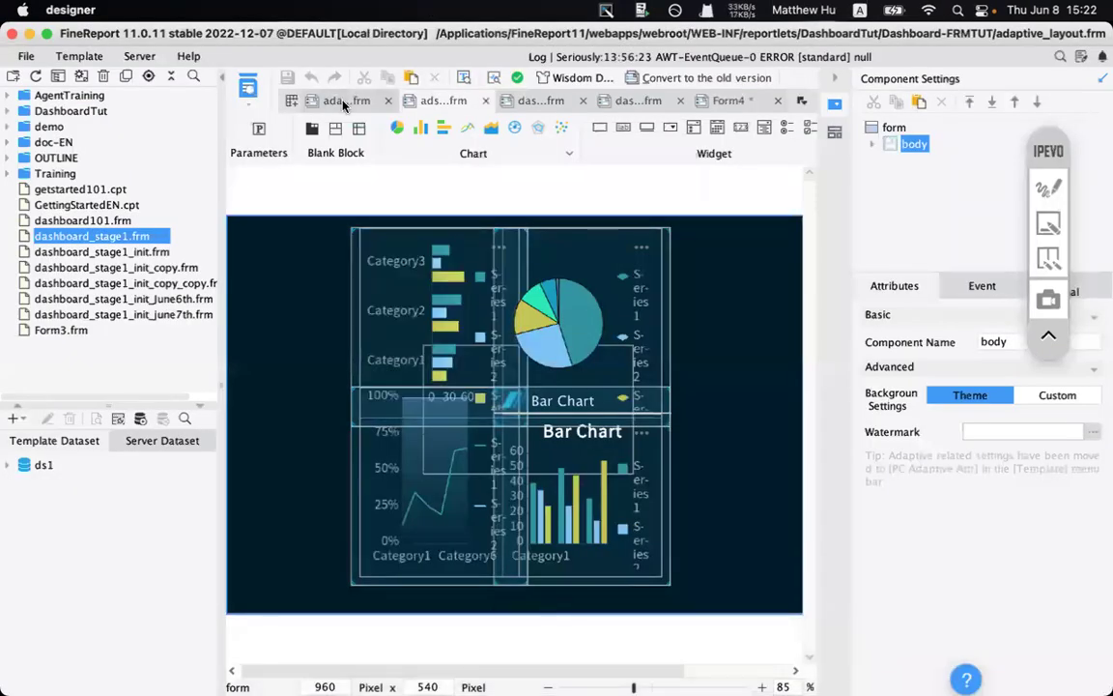
pyautogui.click(247, 86)
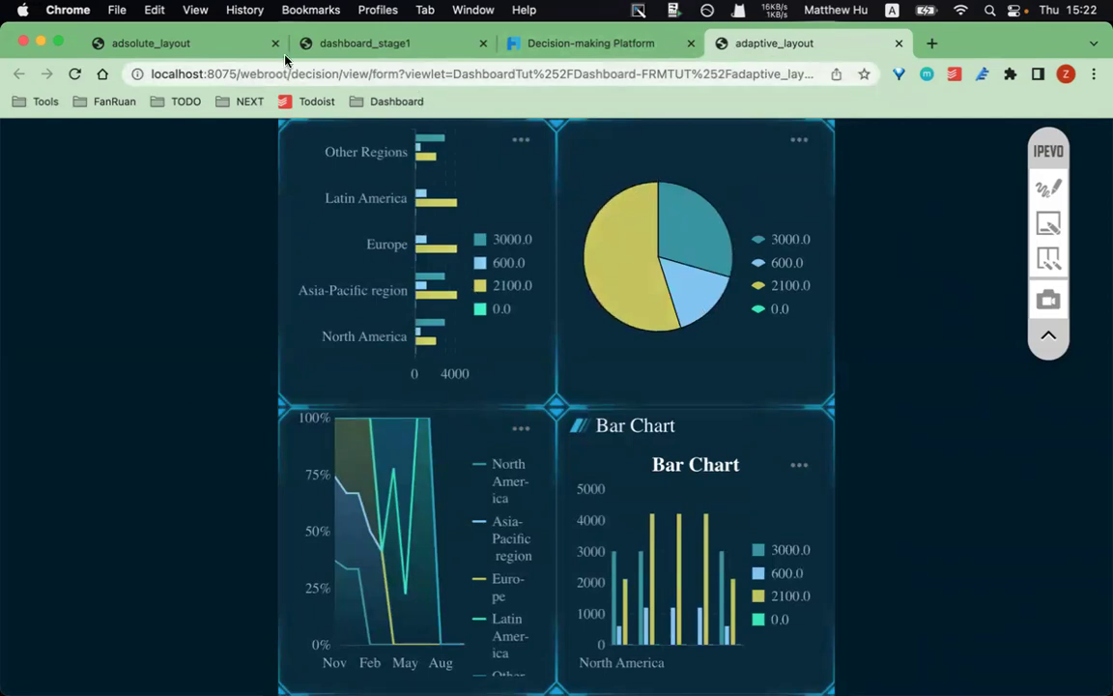
pyautogui.click(239, 49)
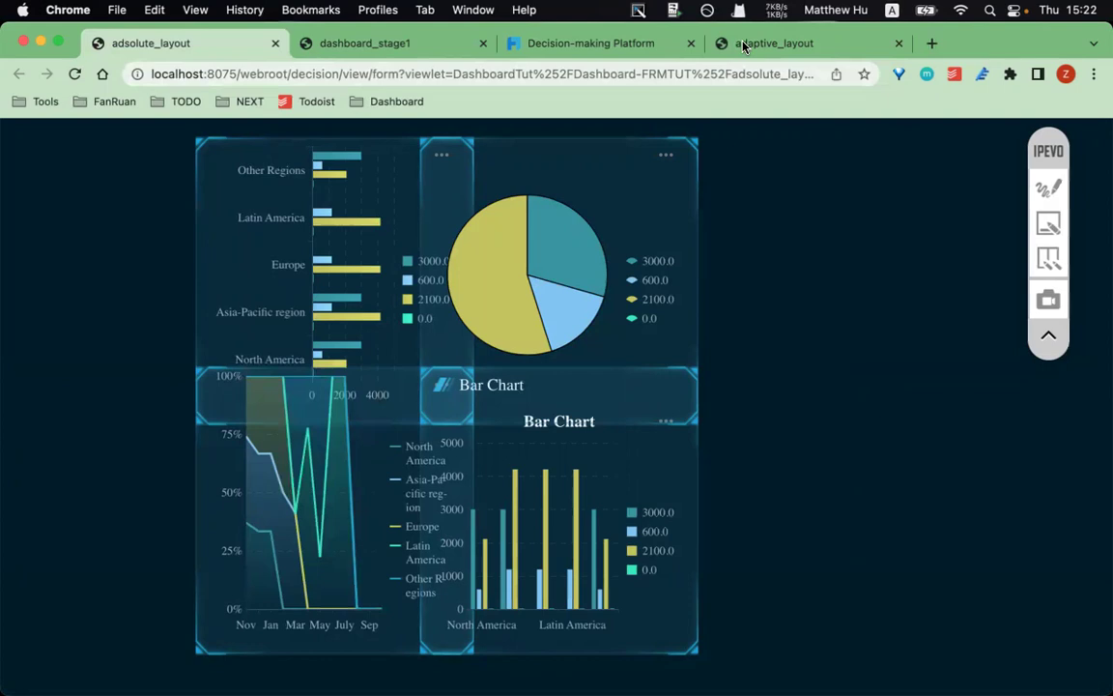
pyautogui.click(839, 45)
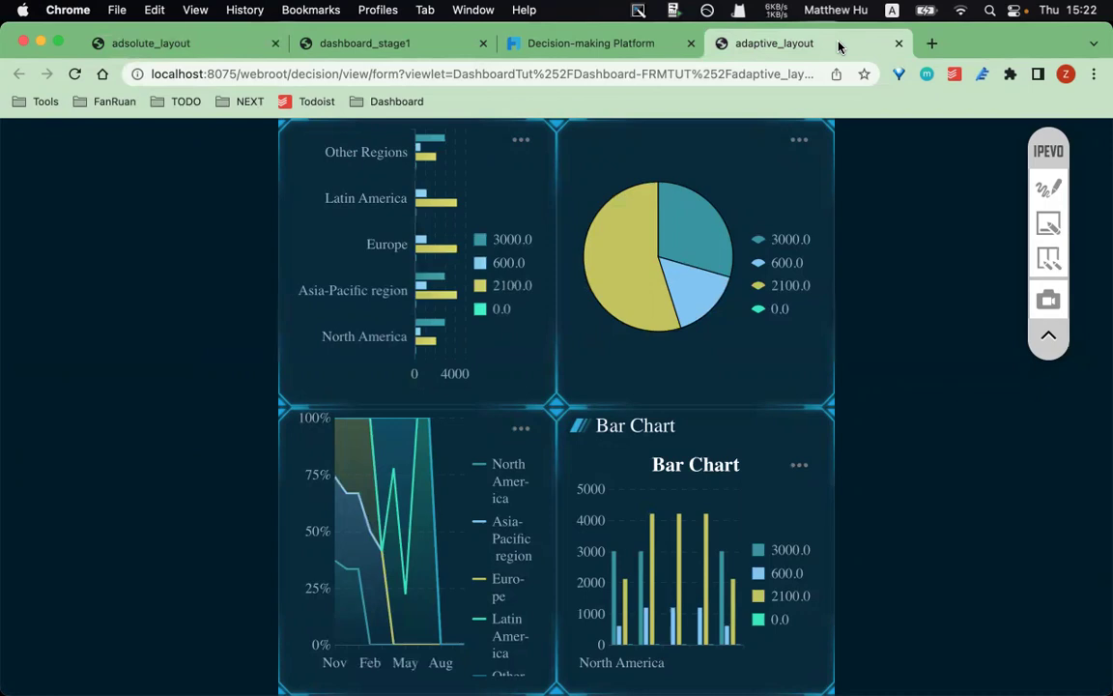
# - Place the adsolute_layout page beside the adaptive_layout page in Chrome and close the Decision-making Platform page
pyautogui.click(214, 43)
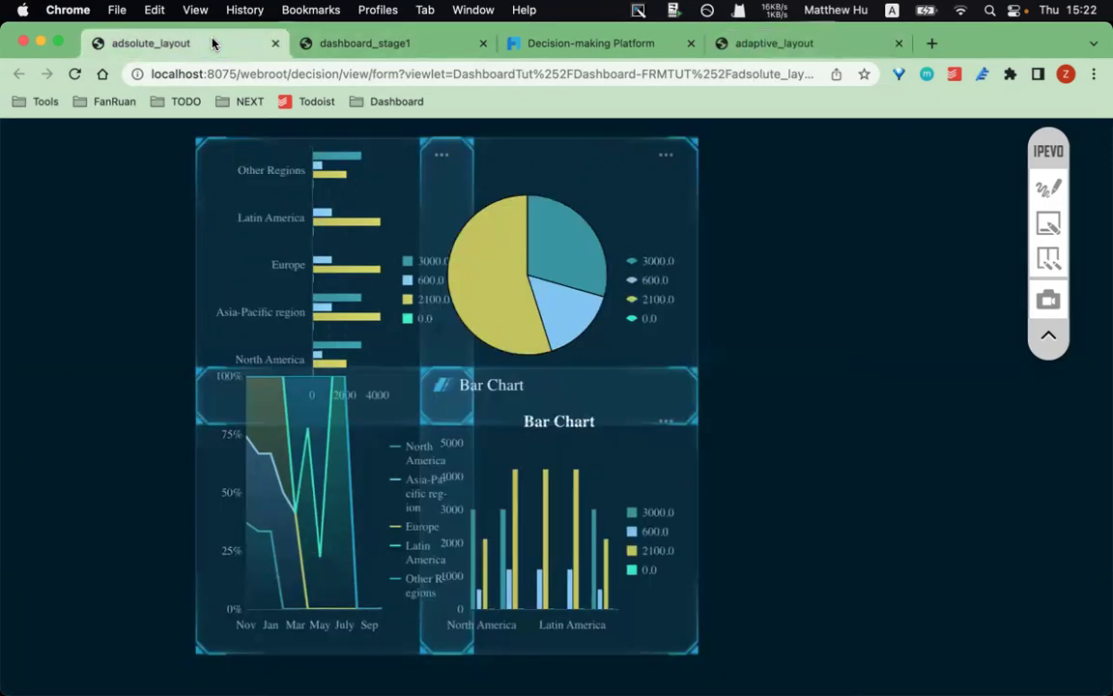
pyautogui.moveTo(214, 44); pyautogui.dragTo(579, 43)
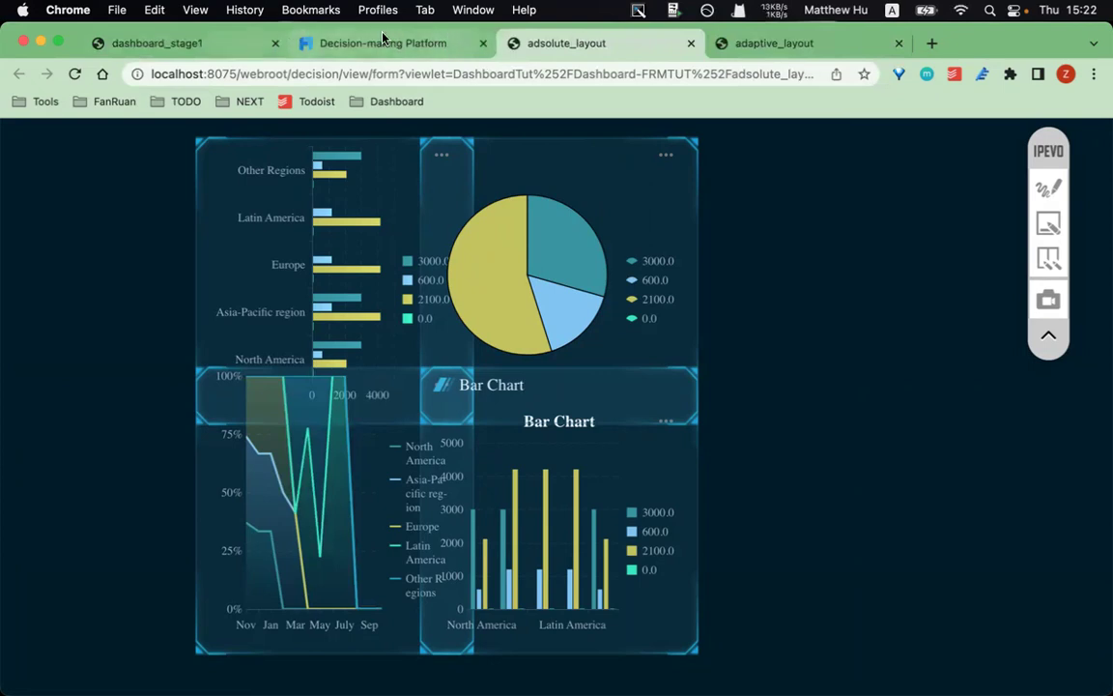
pyautogui.click(482, 43)
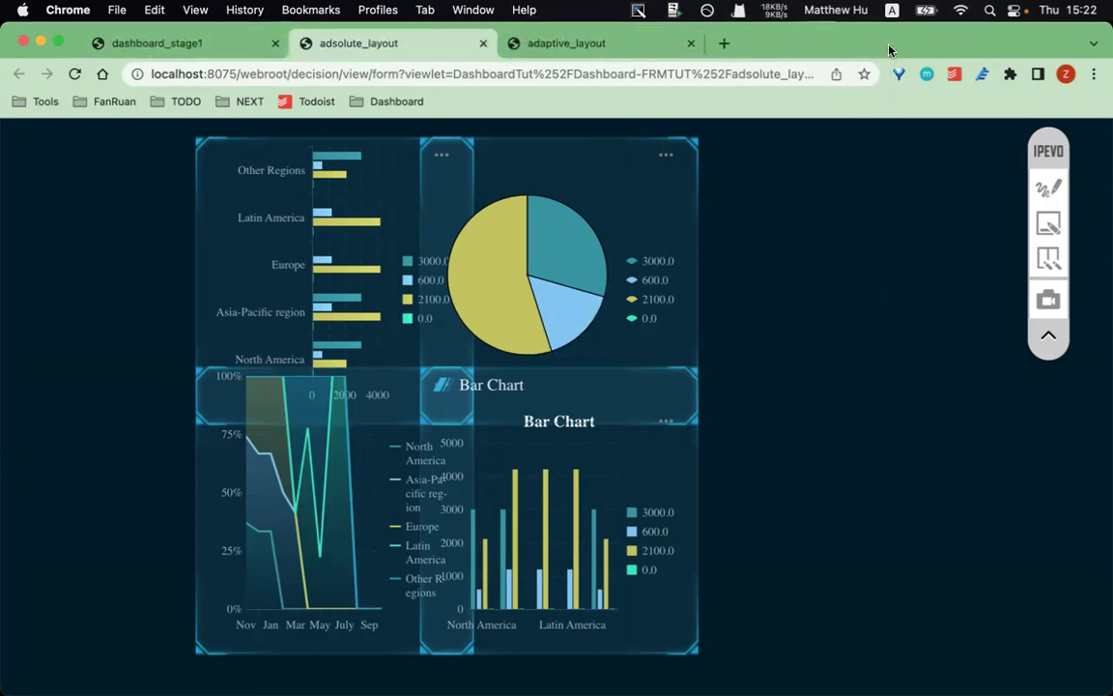
# - Return to FineReport designer, close the adaptive_layout and adsolute_layout templates, and display Form4
pyautogui.click(530, 661)
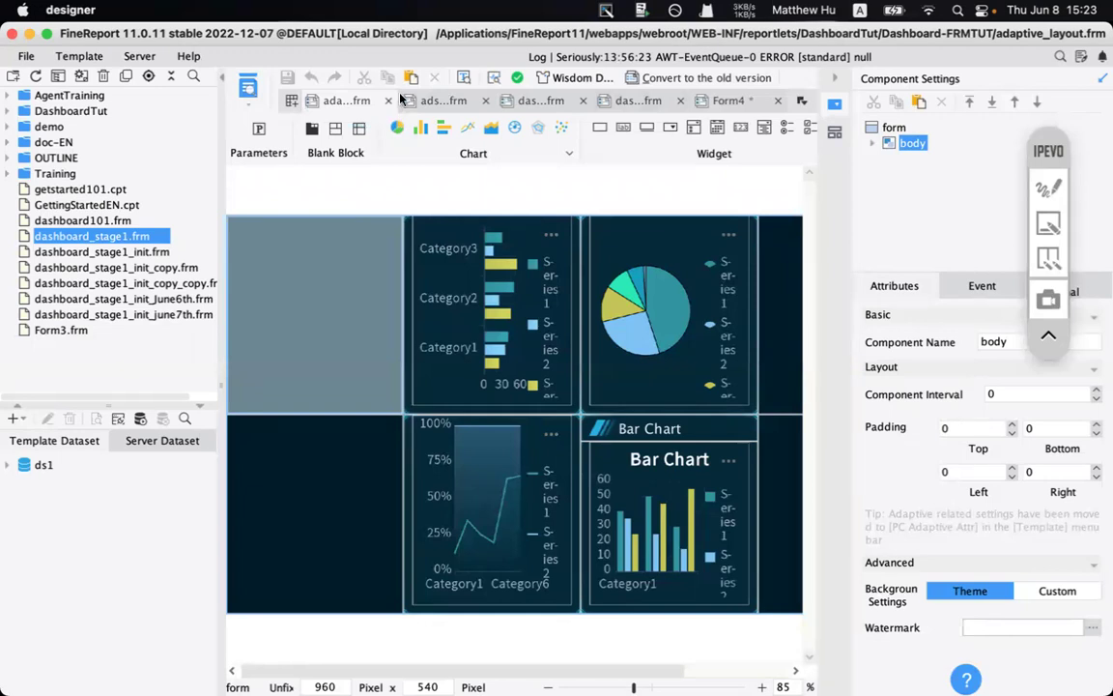
pyautogui.click(391, 101)
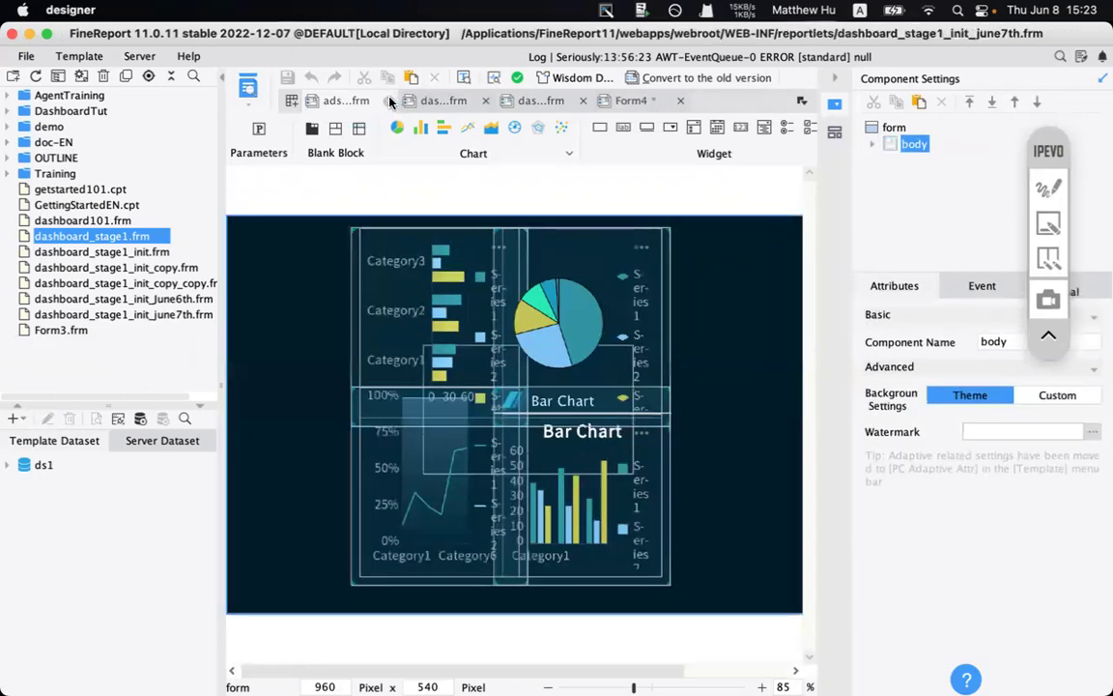
pyautogui.click(629, 103)
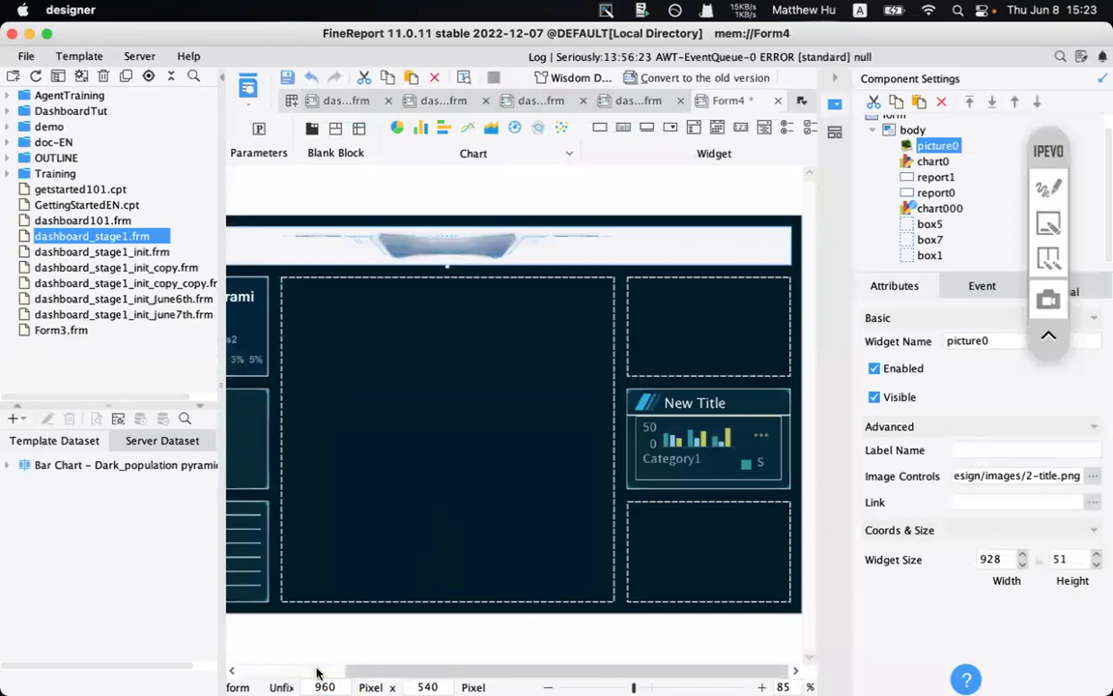
# - Review Form4's PC adaptive attributes, underline the Layout Type setting and its Adaptive Layout value, clear the marks and accept the settings
pyautogui.click(232, 670)
pyautogui.click(78, 57)
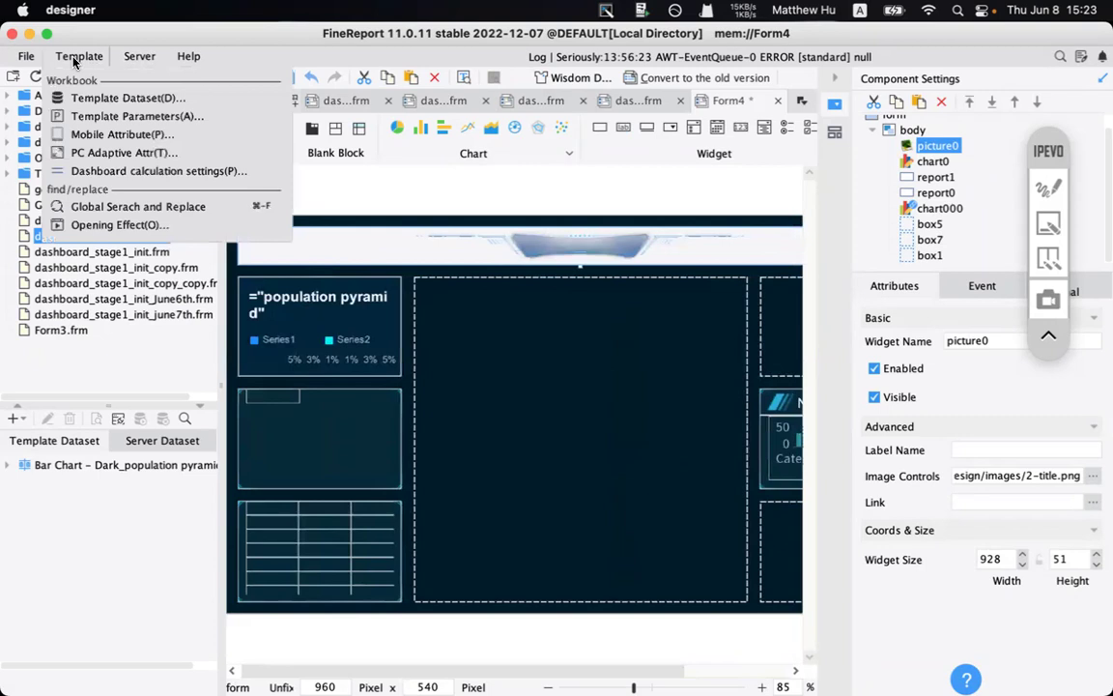
pyautogui.click(162, 155)
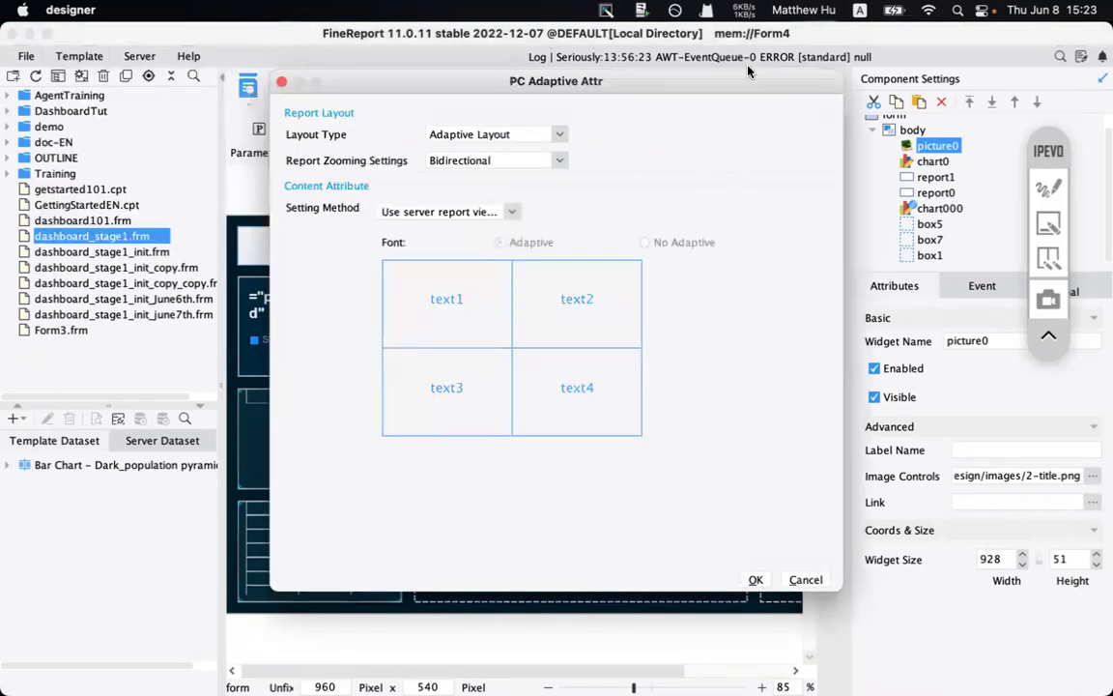
pyautogui.moveTo(571, 96); pyautogui.dragTo(570, 111)
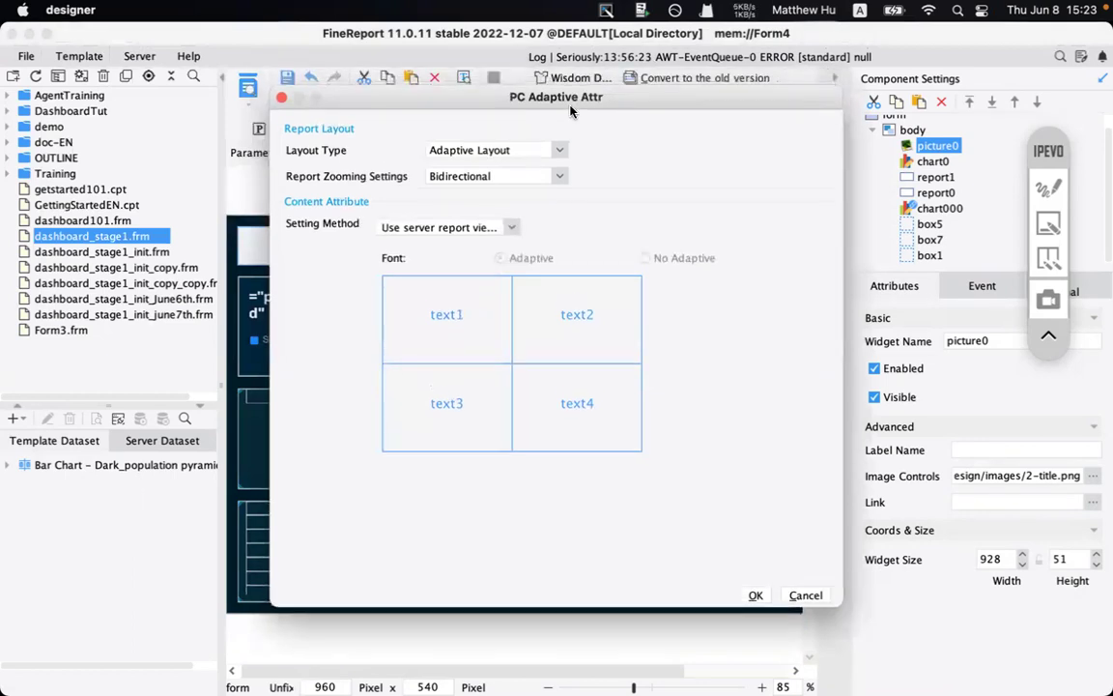
pyautogui.click(1048, 188)
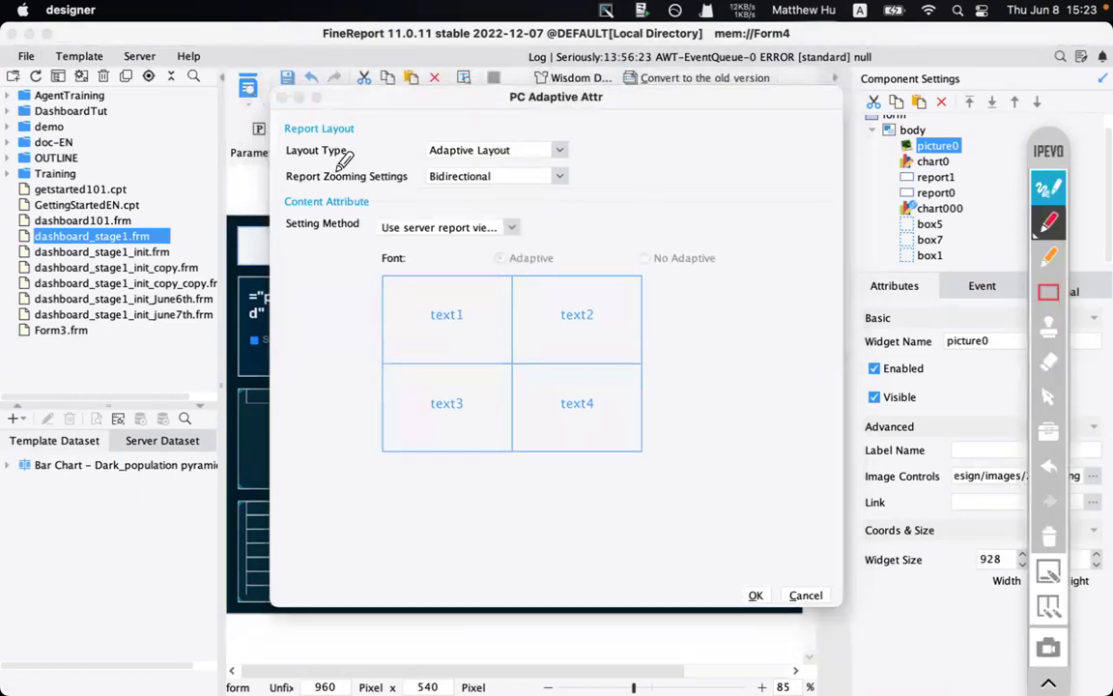
pyautogui.moveTo(278, 162); pyautogui.dragTo(489, 167)
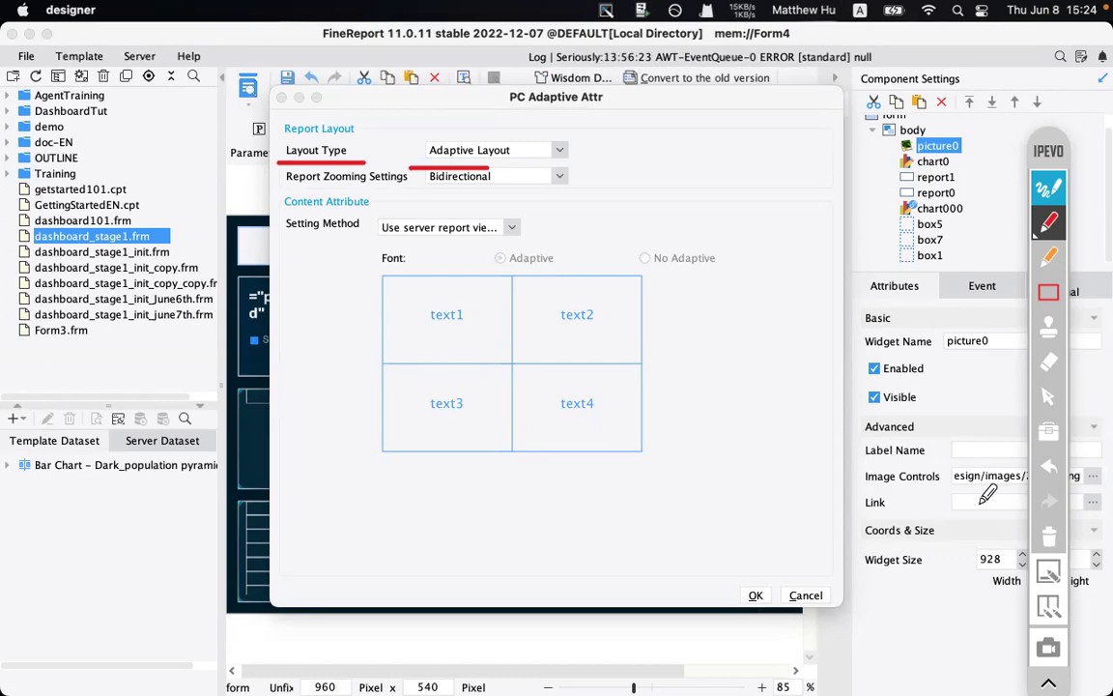
pyautogui.click(1048, 396)
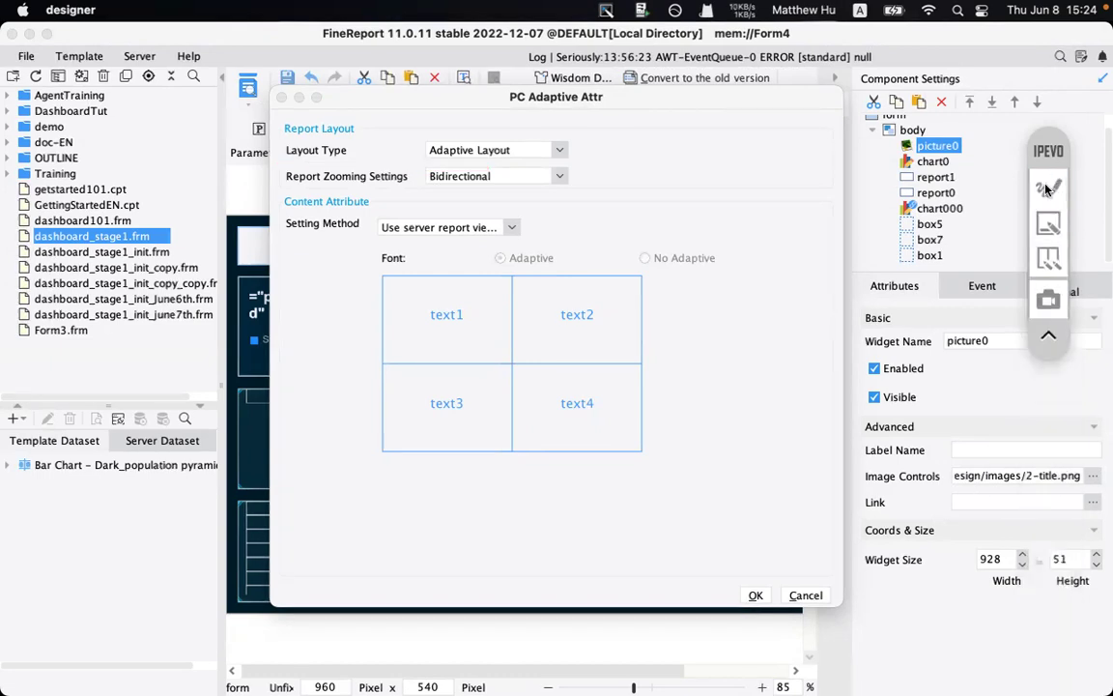
pyautogui.click(756, 595)
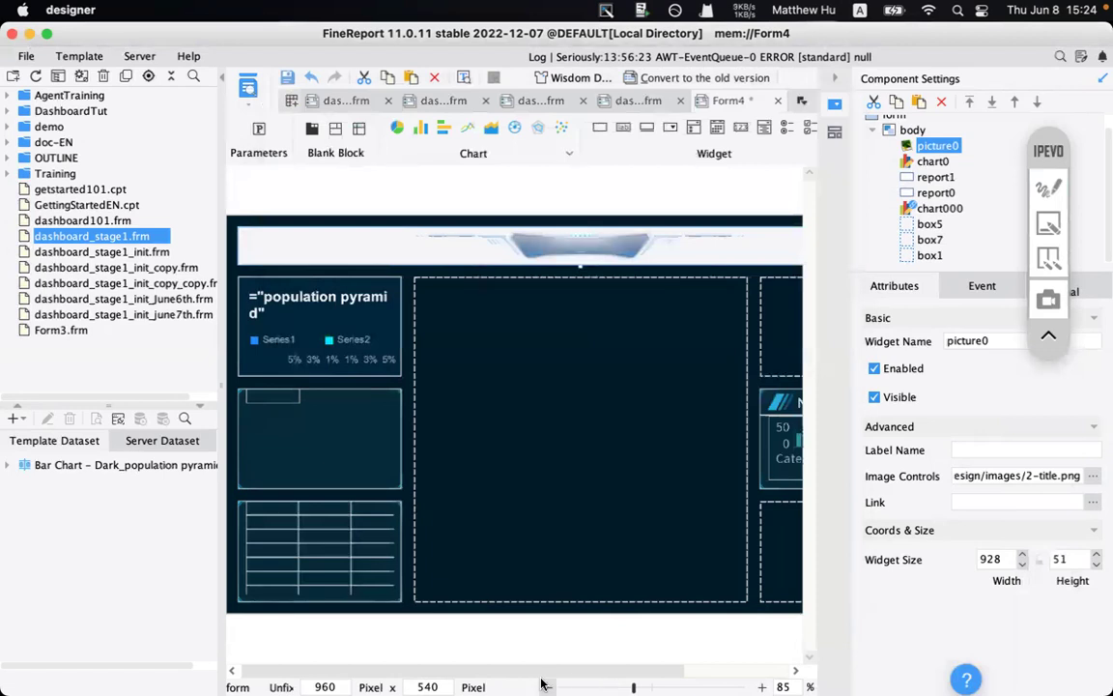
# - Fill Form4's three empty layout blocks, the centre, upper-right and lower-right ones, with report blocks
pyautogui.click(542, 683)
pyautogui.moveTo(228, 83); pyautogui.dragTo(220, 83)
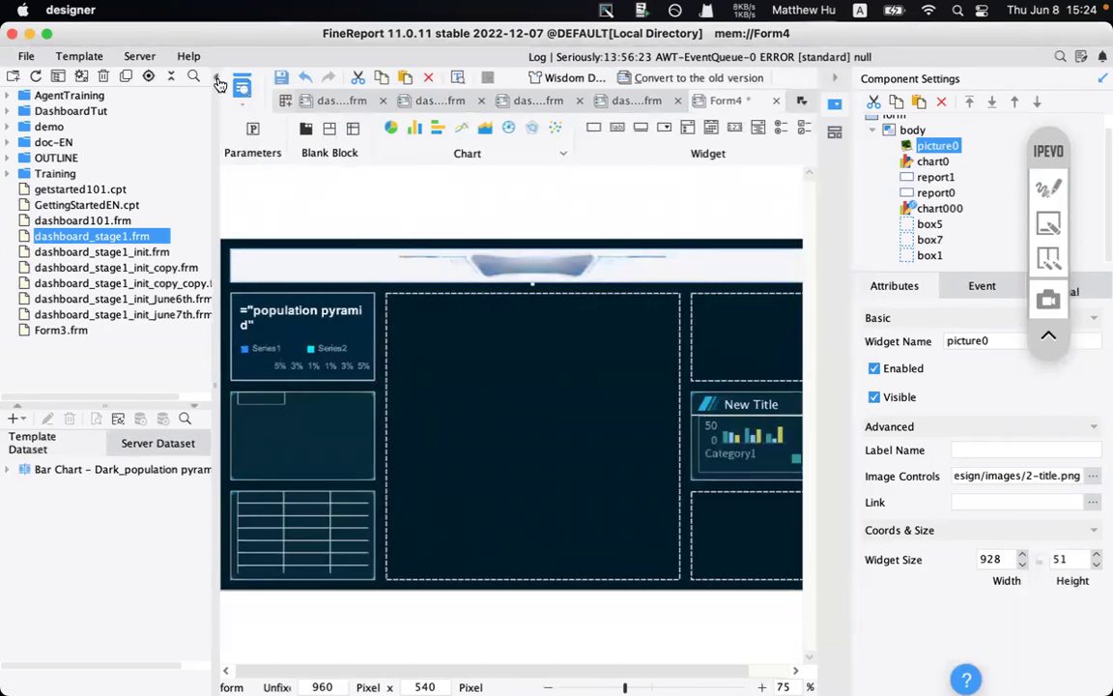
pyautogui.click(214, 79)
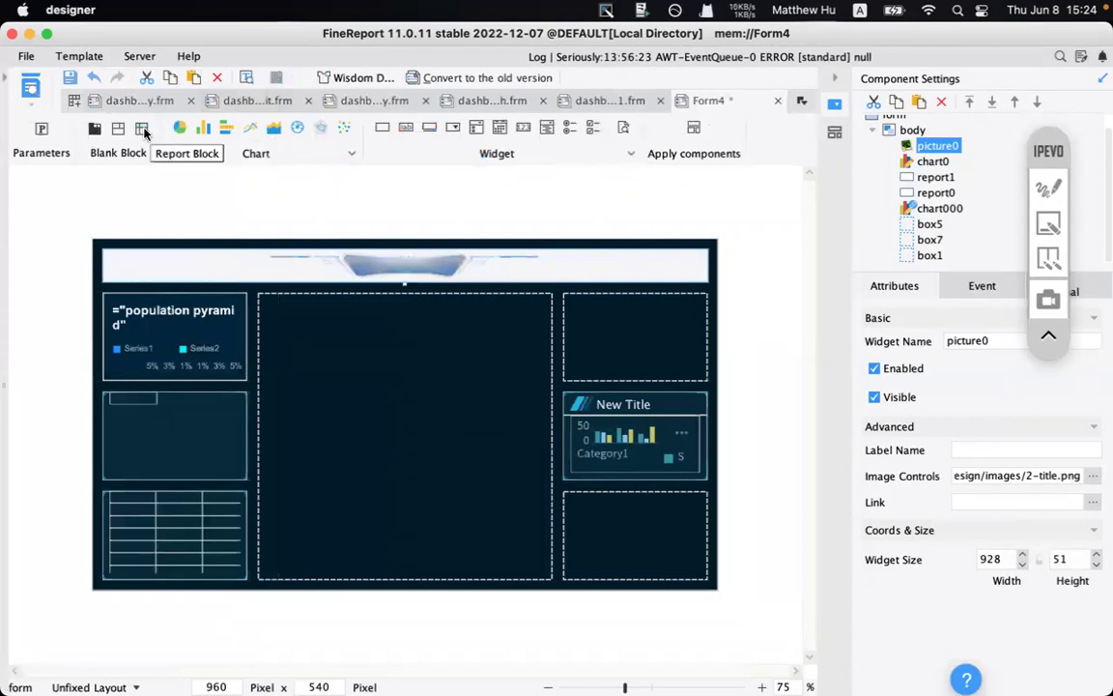
pyautogui.moveTo(141, 134); pyautogui.dragTo(356, 398)
pyautogui.moveTo(141, 128); pyautogui.dragTo(633, 337)
pyautogui.moveTo(141, 128); pyautogui.dragTo(669, 536)
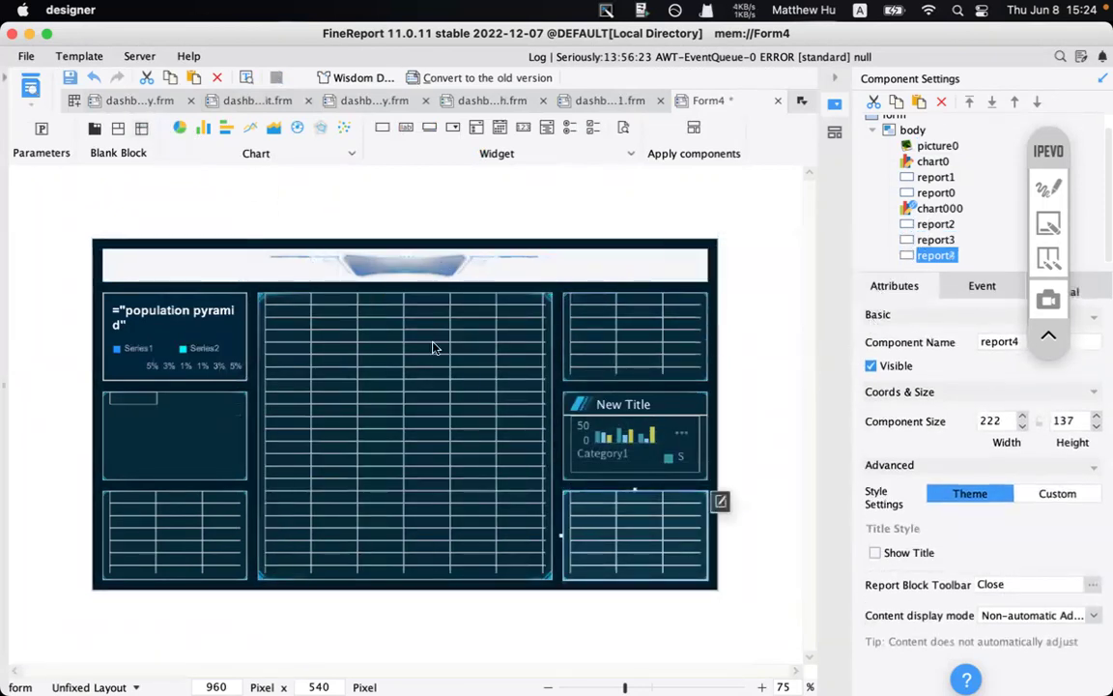
# - Delete the report0 block below the population pyramid chart and select the report1 block in that column
pyautogui.click(206, 428)
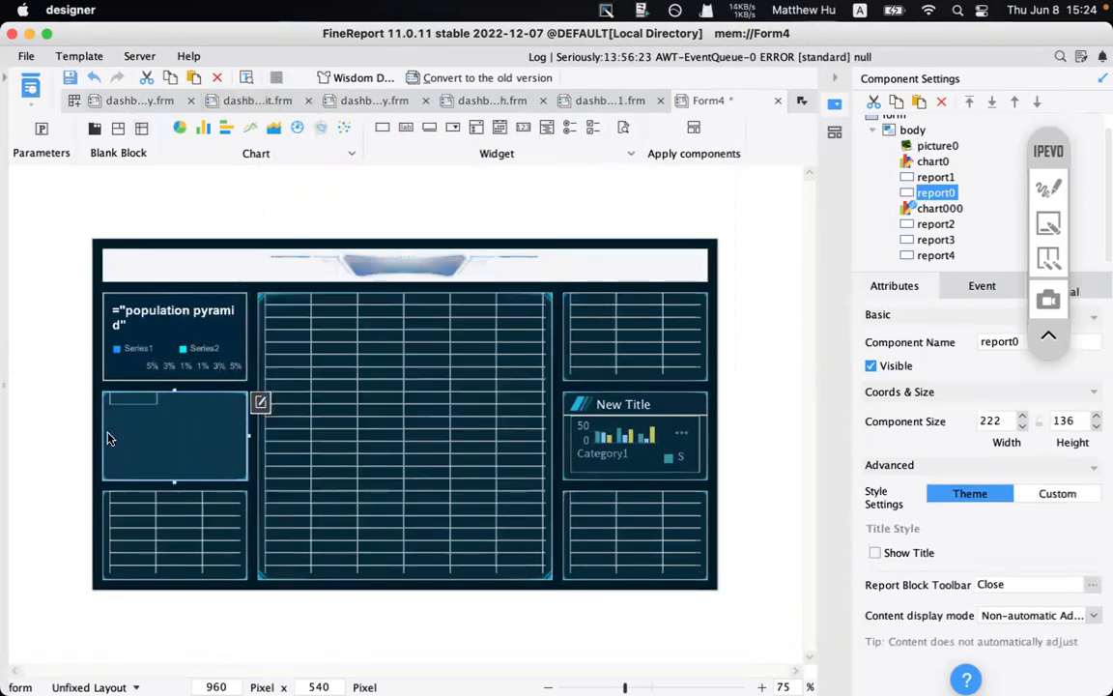
pyautogui.click(912, 129)
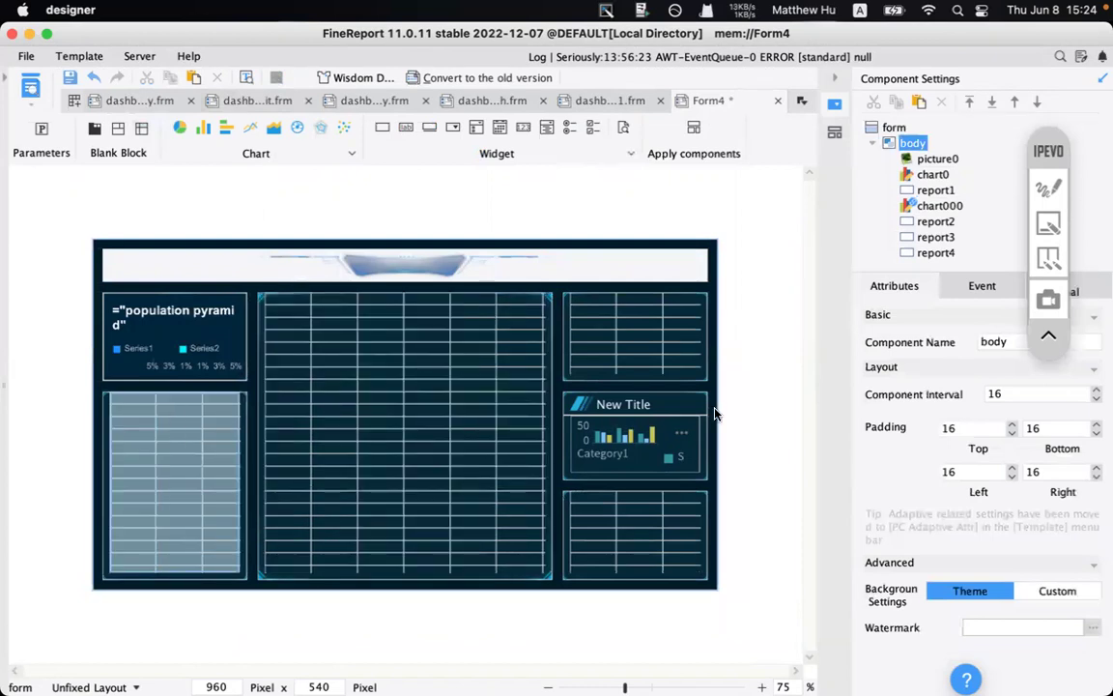
pyautogui.click(155, 415)
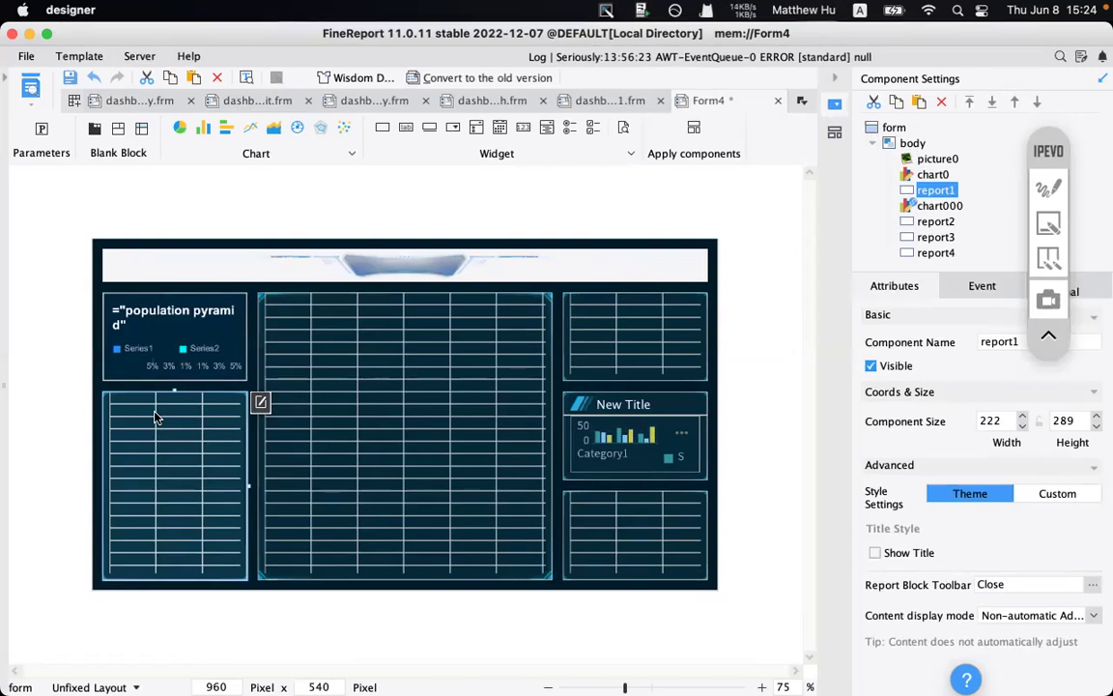
# - Switch Form4's layout type to absolute layout and place a 250 by 150 area chart at offset 123, 117, overlapping the population pyramid
pyautogui.click(30, 80)
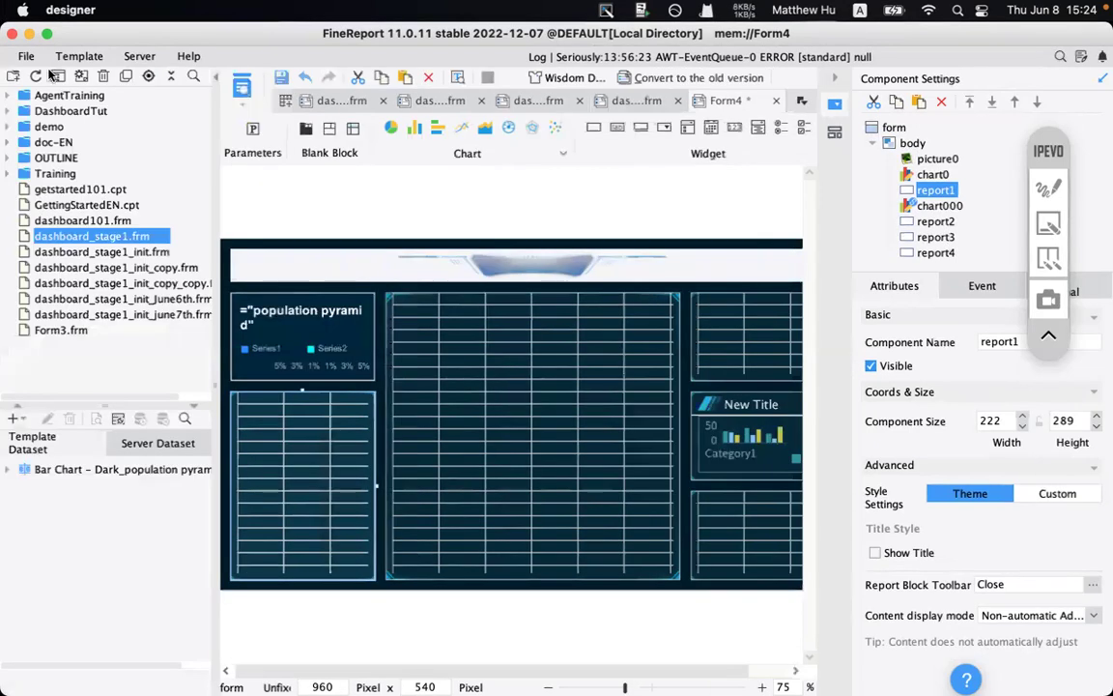
pyautogui.click(80, 56)
pyautogui.click(107, 150)
pyautogui.click(493, 134)
pyautogui.click(465, 166)
pyautogui.click(757, 579)
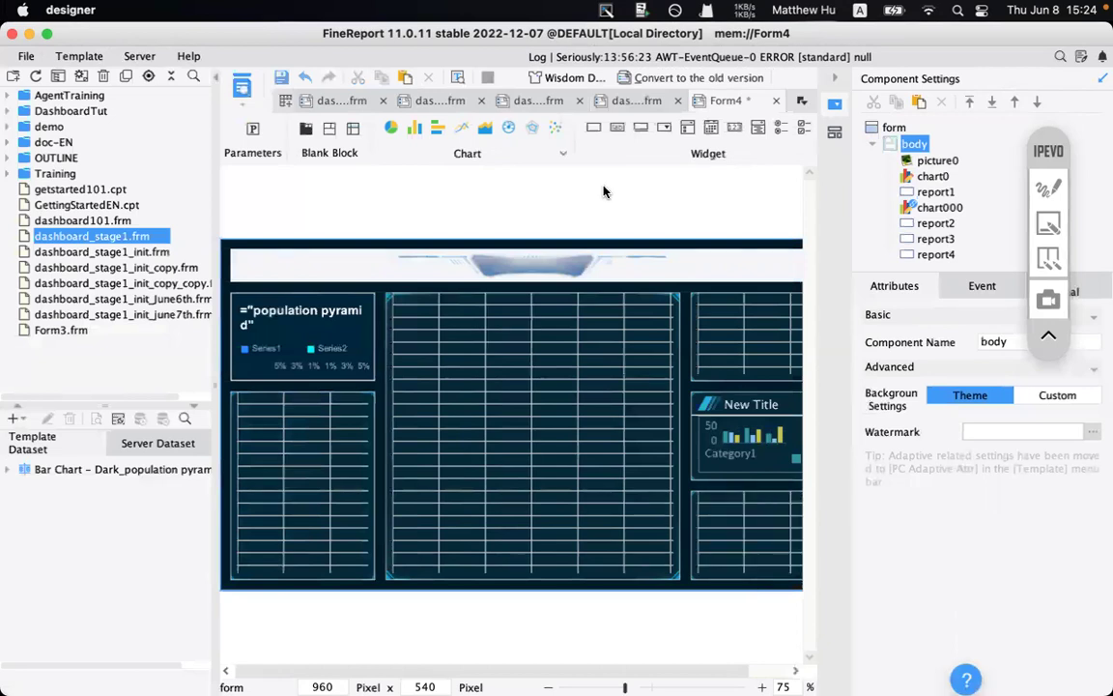
pyautogui.moveTo(484, 132); pyautogui.dragTo(382, 365)
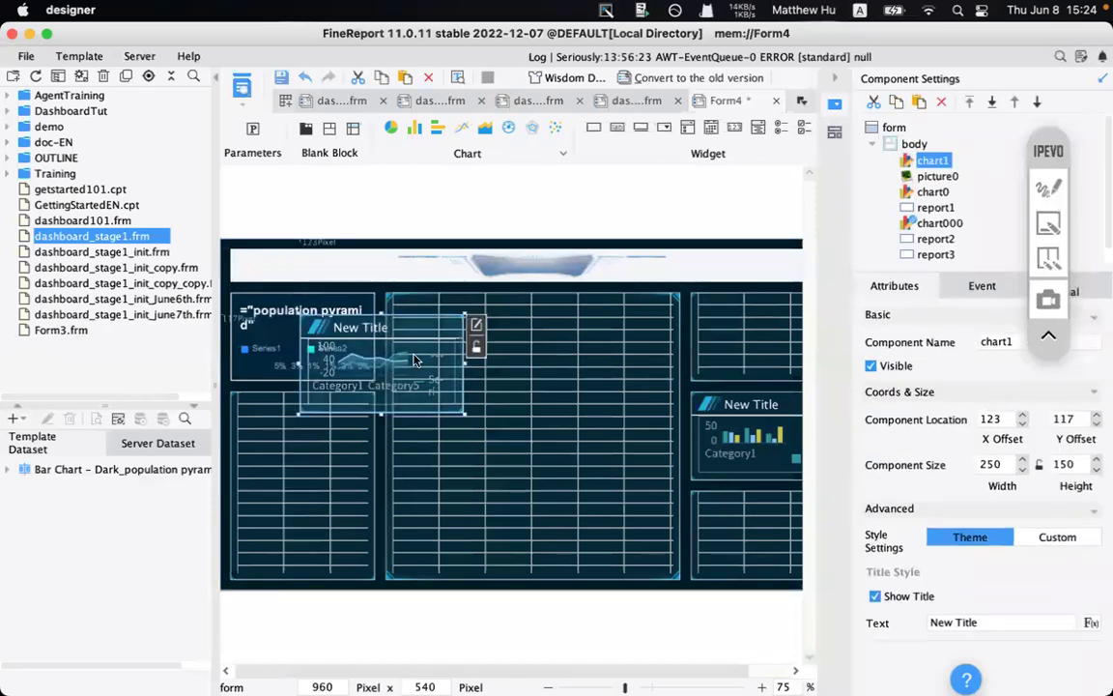
# - Mark the top-down order of chart1, picture0, chart0 and report1 in the component tree with the pen, and clear the marks
pyautogui.click(1048, 189)
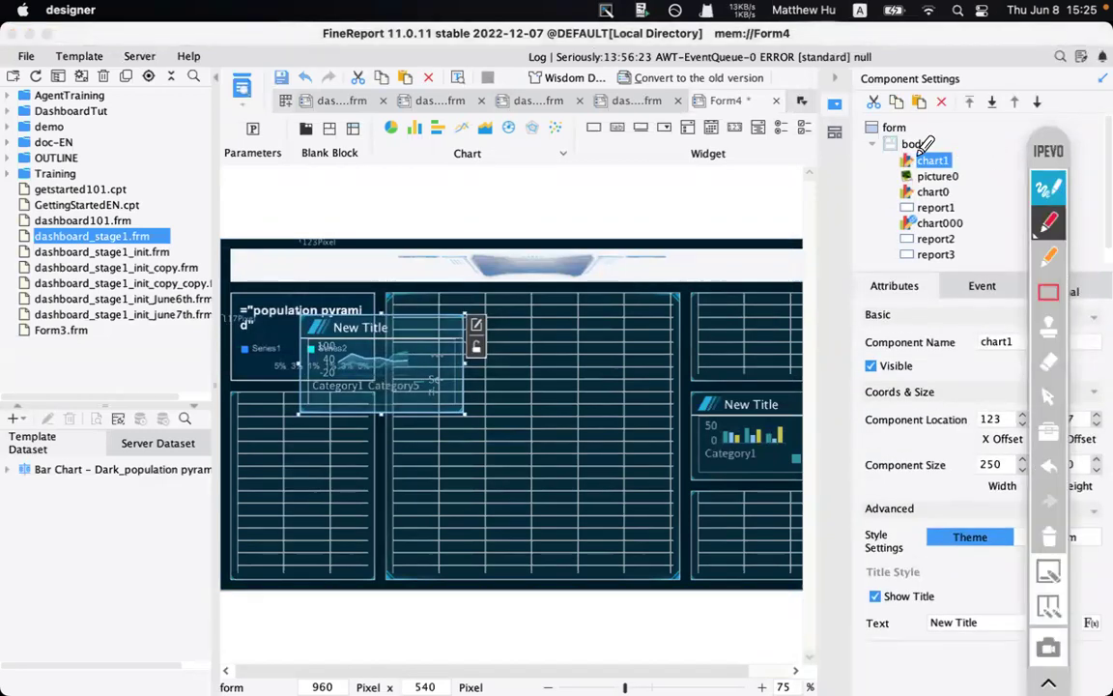
pyautogui.moveTo(870, 155)
pyautogui.mouseDown()
pyautogui.moveTo(870, 216)
pyautogui.moveTo(883, 200)
pyautogui.mouseUp()
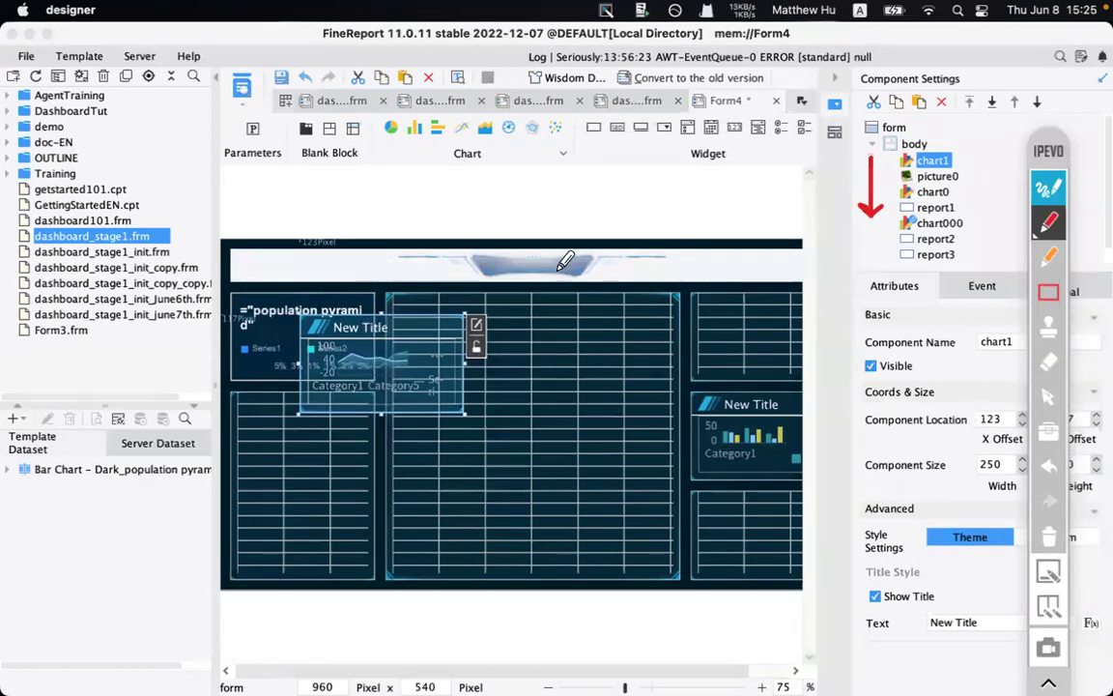
pyautogui.moveTo(908, 162)
pyautogui.mouseDown()
pyautogui.moveTo(951, 161)
pyautogui.moveTo(970, 177)
pyautogui.moveTo(973, 206)
pyautogui.mouseUp()
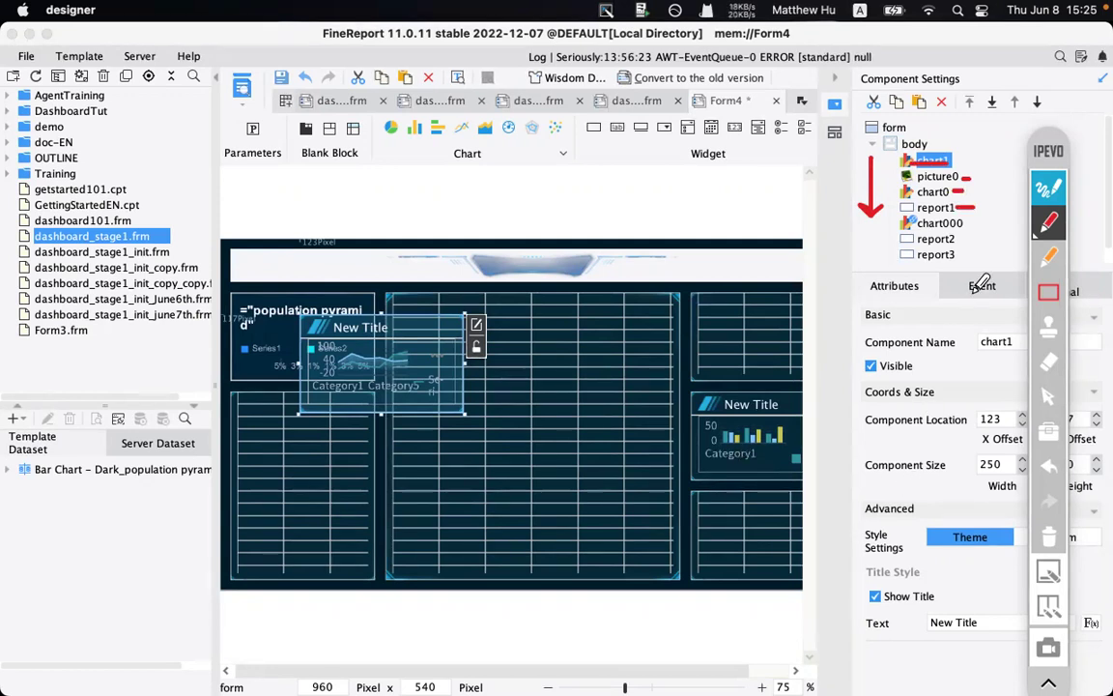
pyautogui.click(1050, 534)
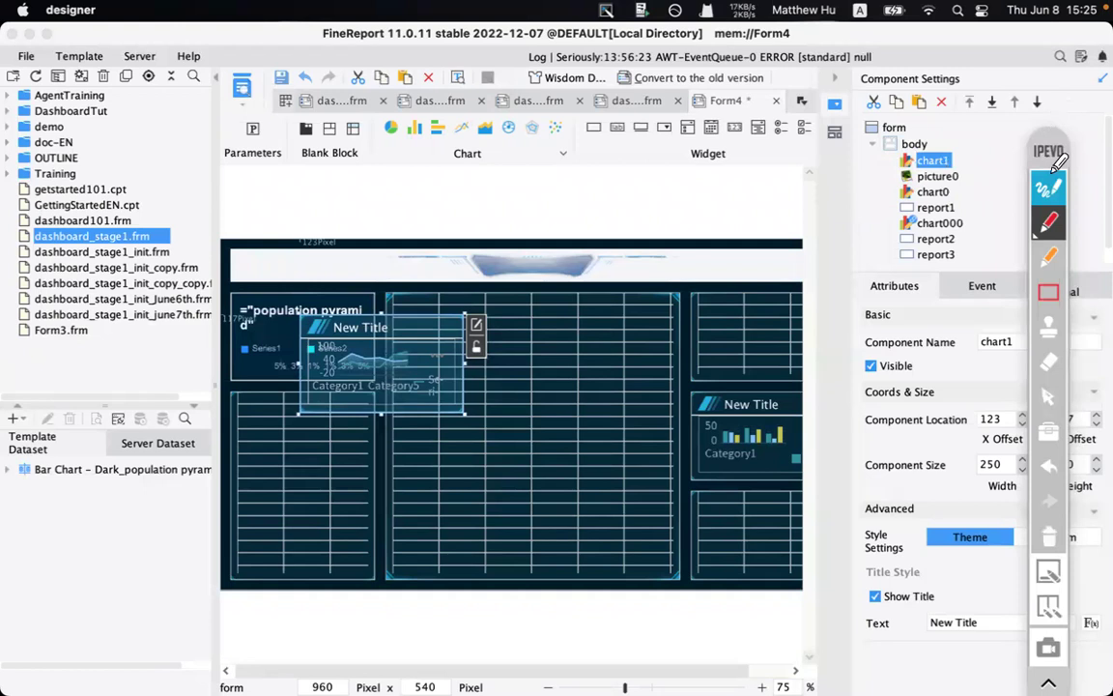
pyautogui.click(1048, 682)
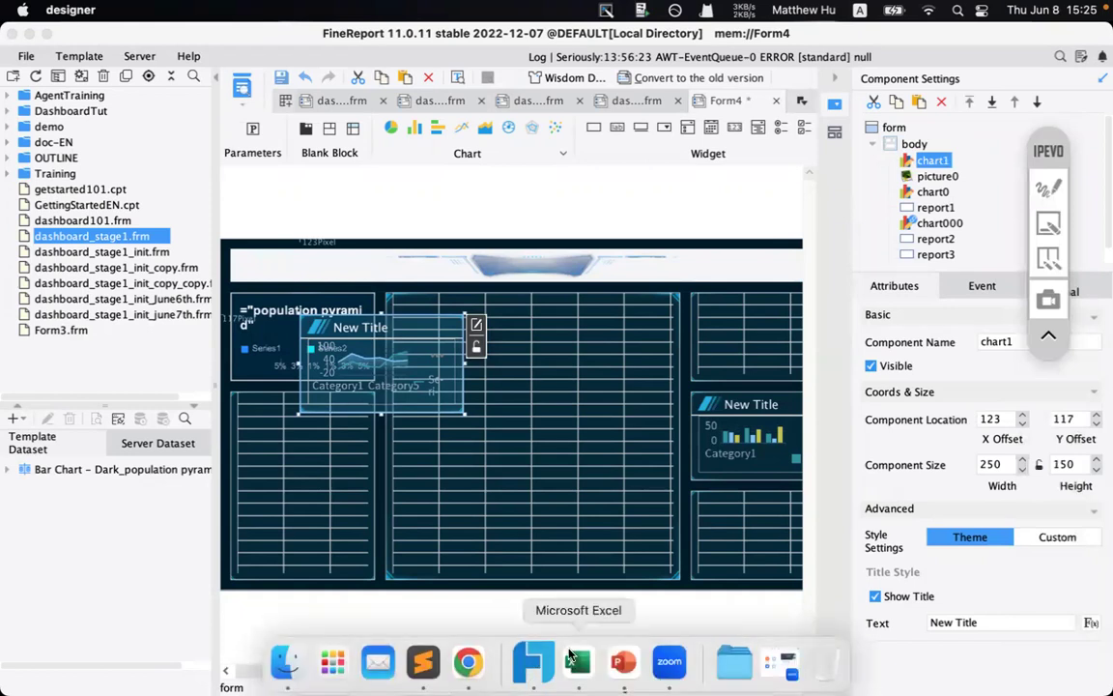
# - Examine the attributes of the form and body components in Form4's component tree
pyautogui.click(893, 128)
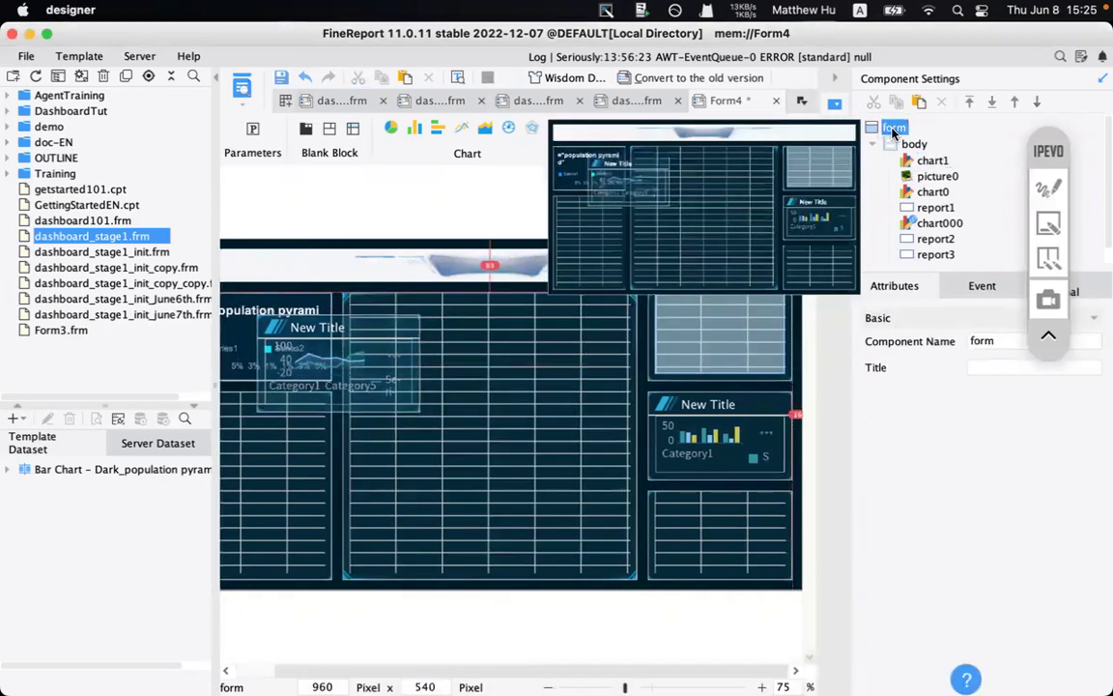
pyautogui.click(894, 128)
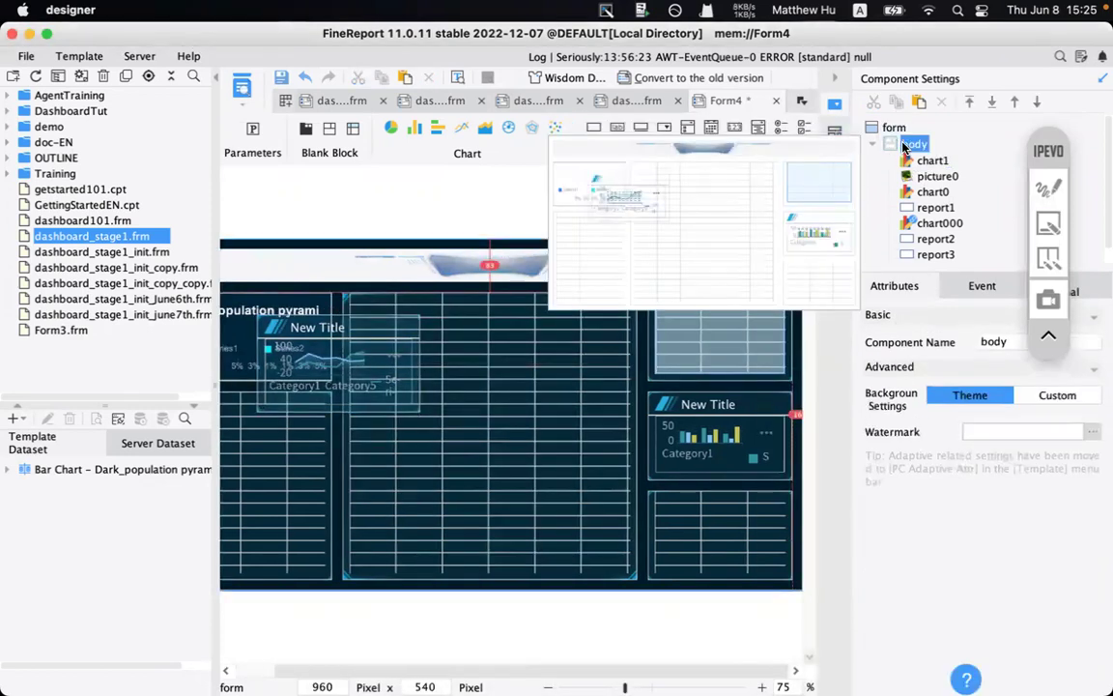
pyautogui.click(893, 129)
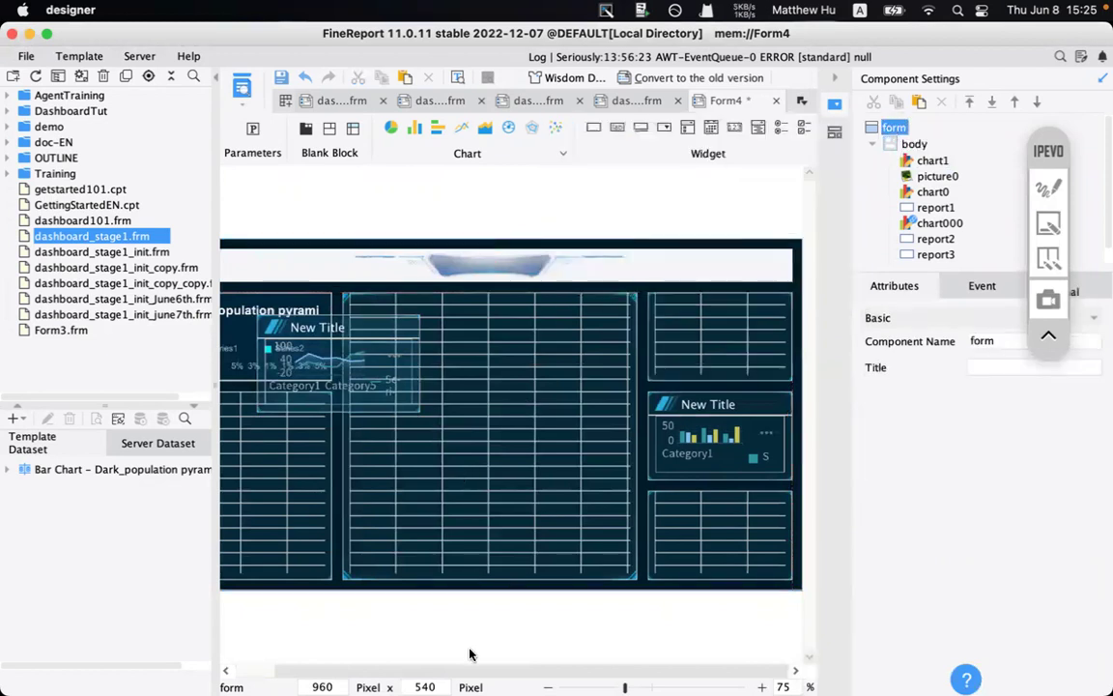
pyautogui.moveTo(359, 670); pyautogui.dragTo(322, 670)
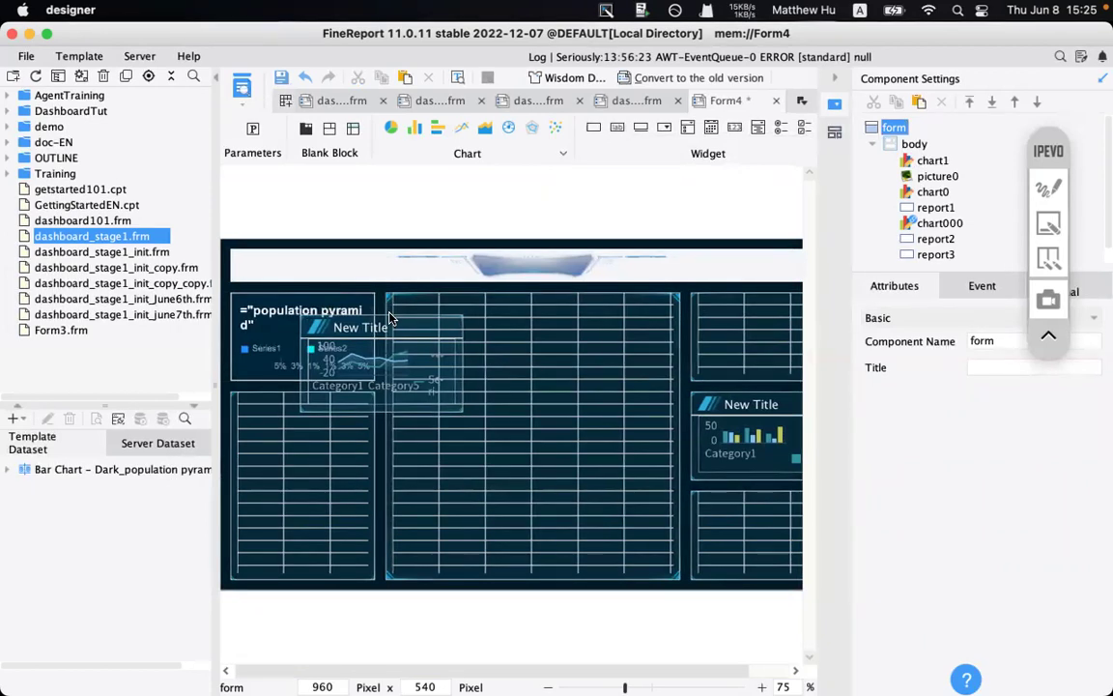
# - Switch to the Excel agenda and select the Demo topic in the Dashboard Design module
pyautogui.moveTo(618, 690)
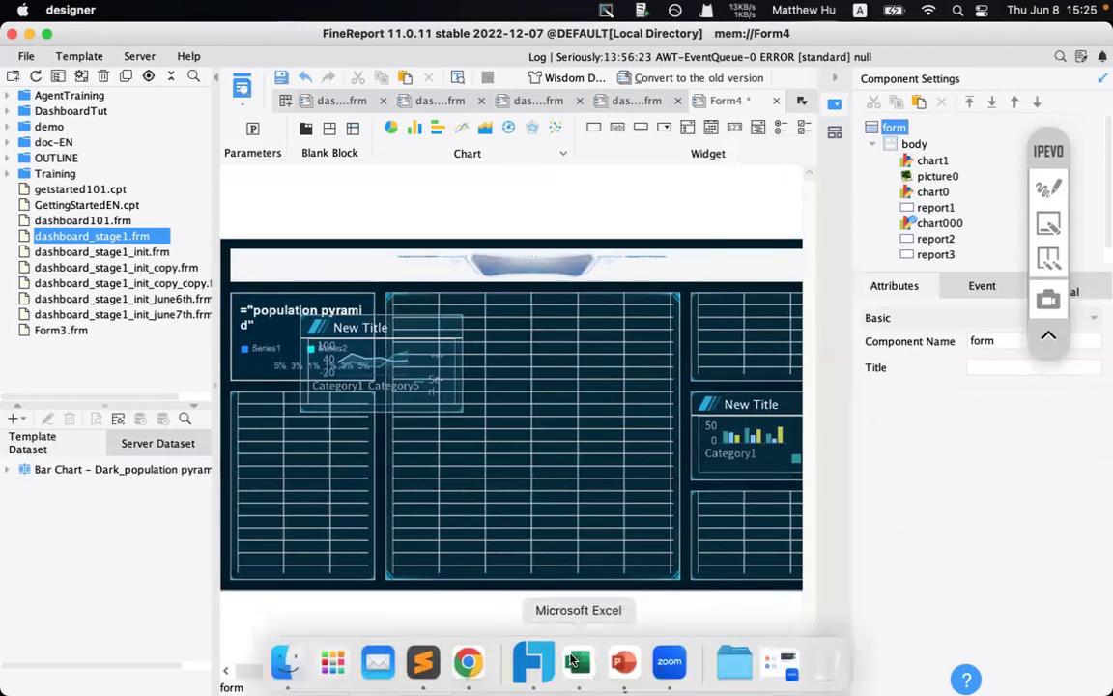
pyautogui.click(580, 664)
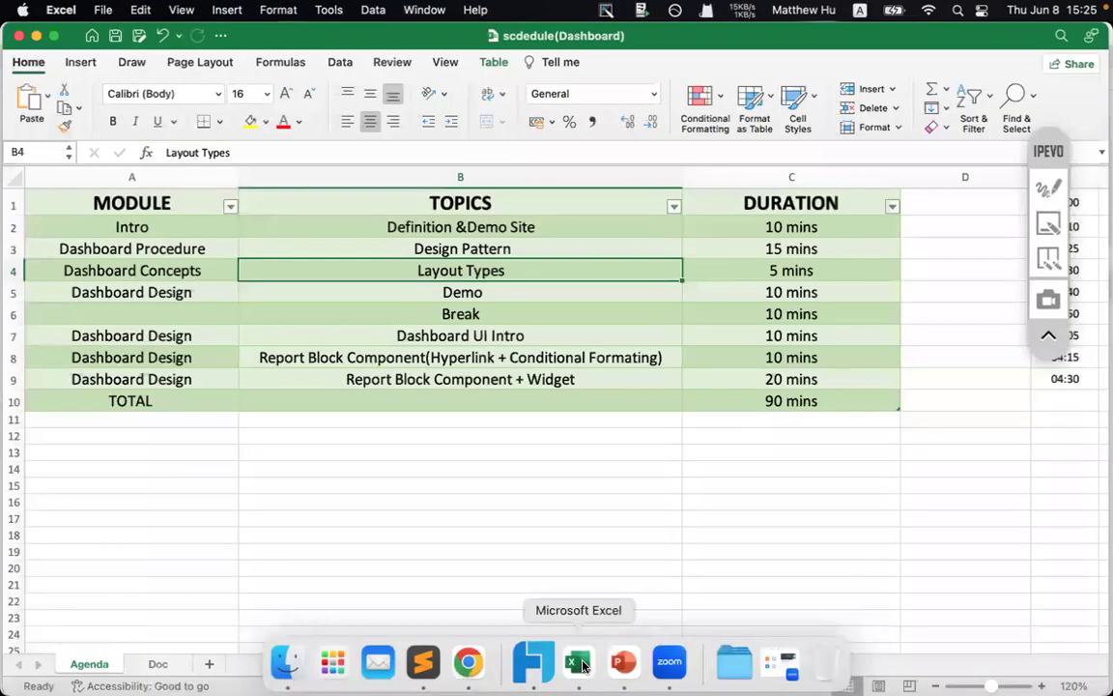
pyautogui.click(436, 289)
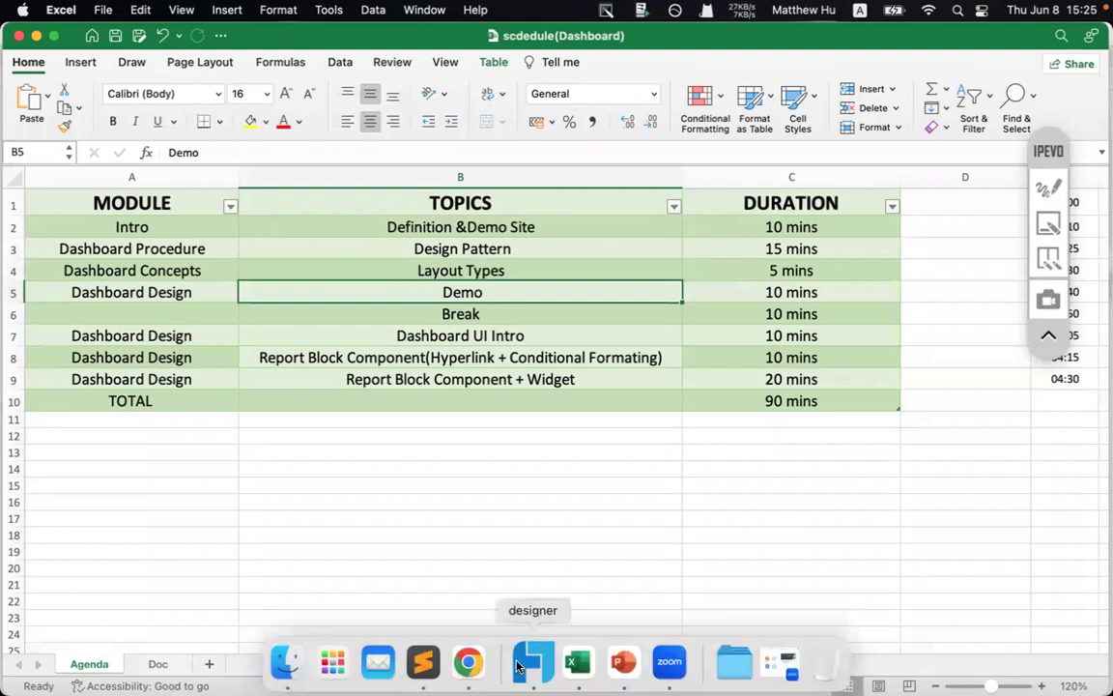
# - Return to FineReport designer, open dashboard_stage1.frm and dashboard101.frm, and preview dashboard101 in the browser
pyautogui.click(534, 663)
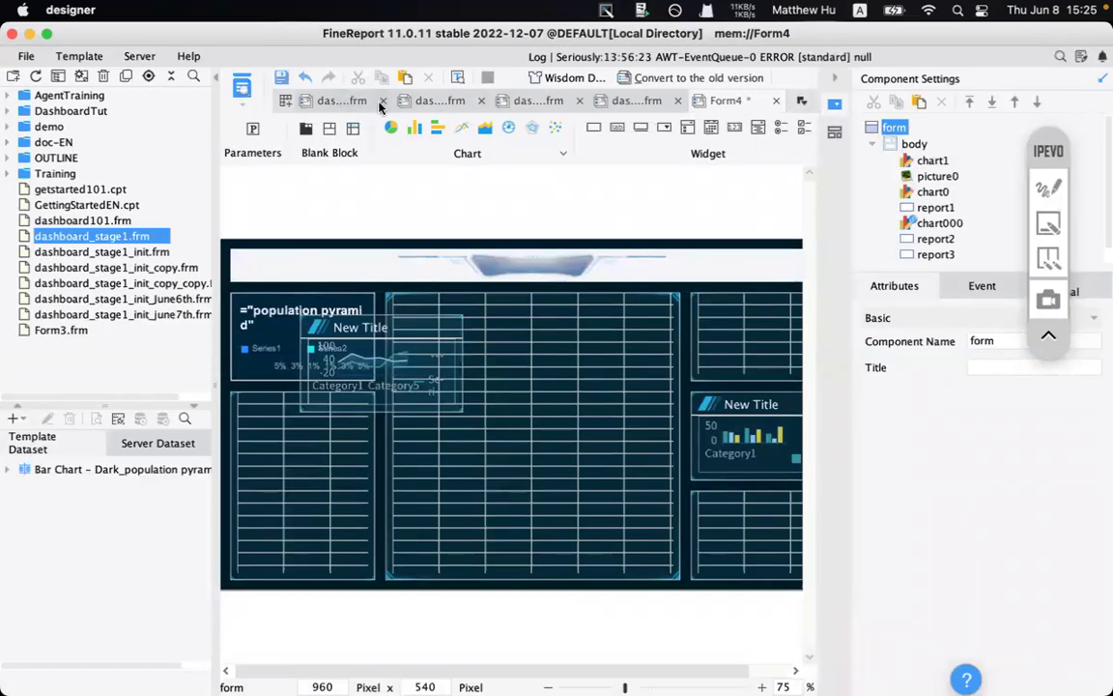
pyautogui.doubleClick(87, 234)
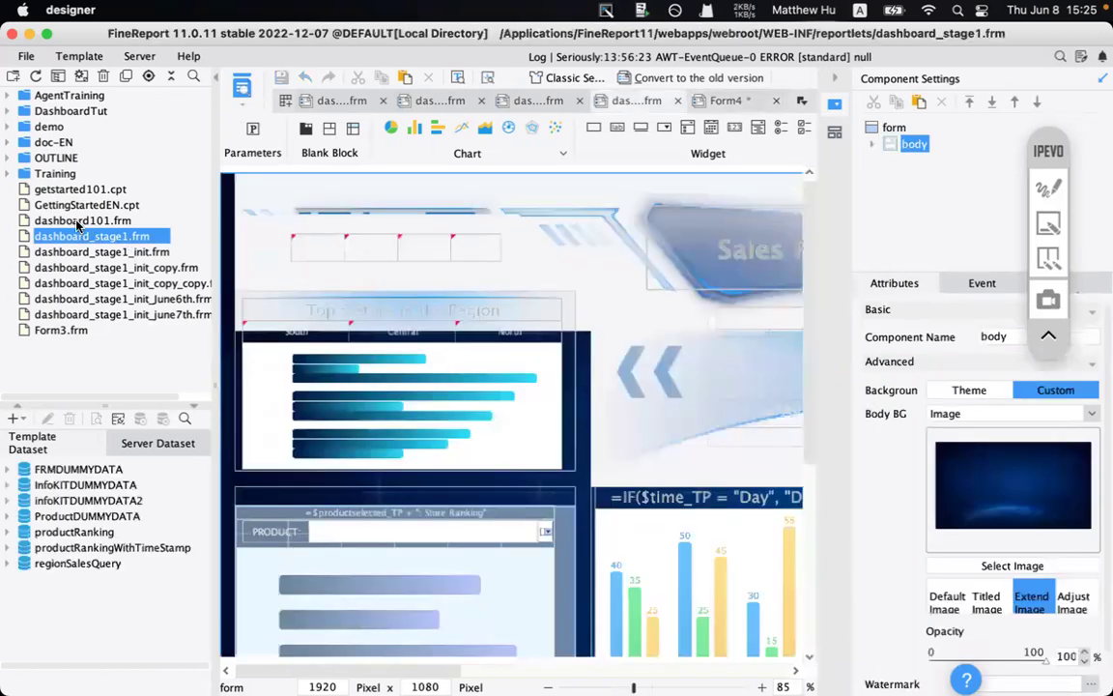
pyautogui.doubleClick(77, 222)
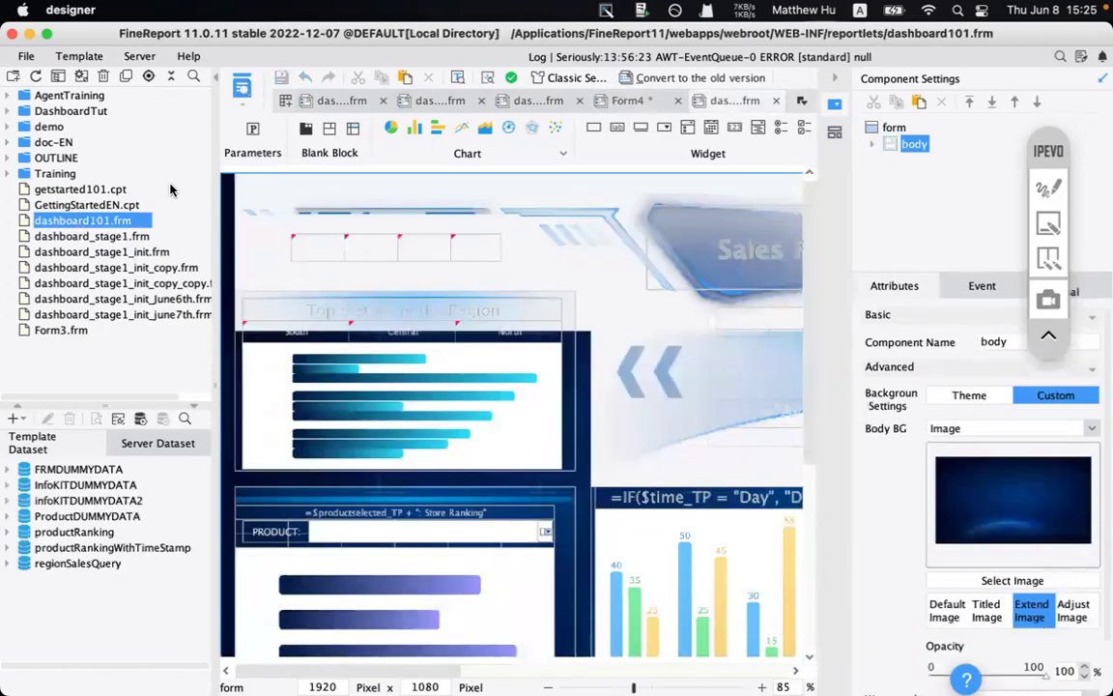
pyautogui.click(242, 89)
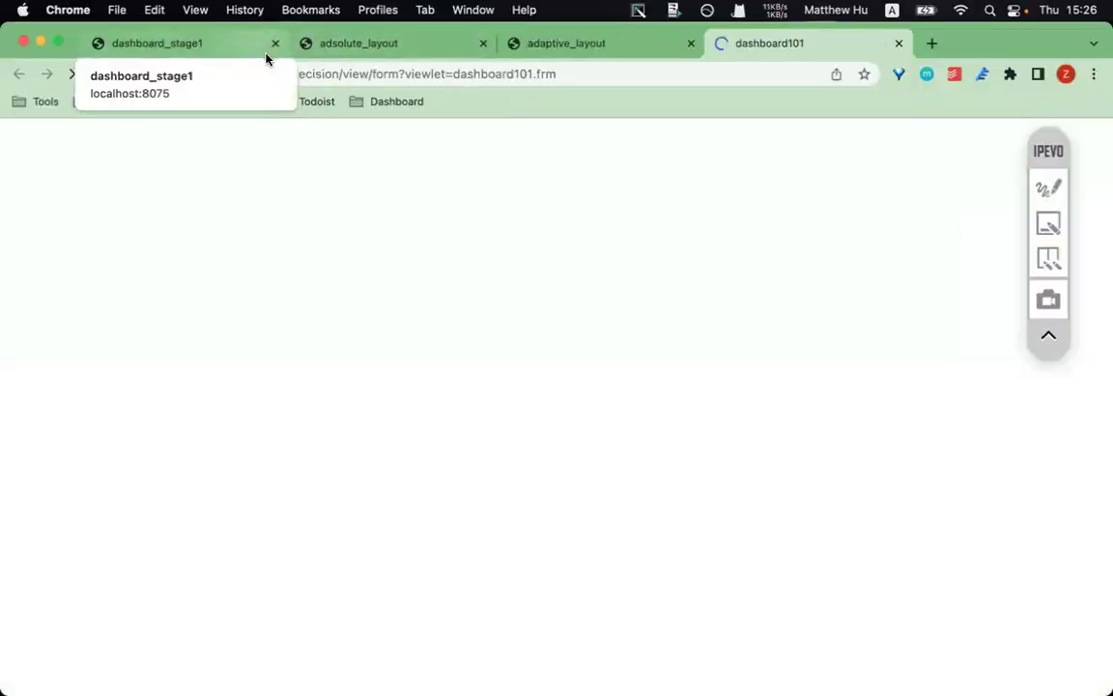
# - Close the dashboard_stage1, adsolute_layout and adaptive_layout pages in Chrome, leaving only the dashboard101 preview
pyautogui.click(275, 44)
pyautogui.click(275, 43)
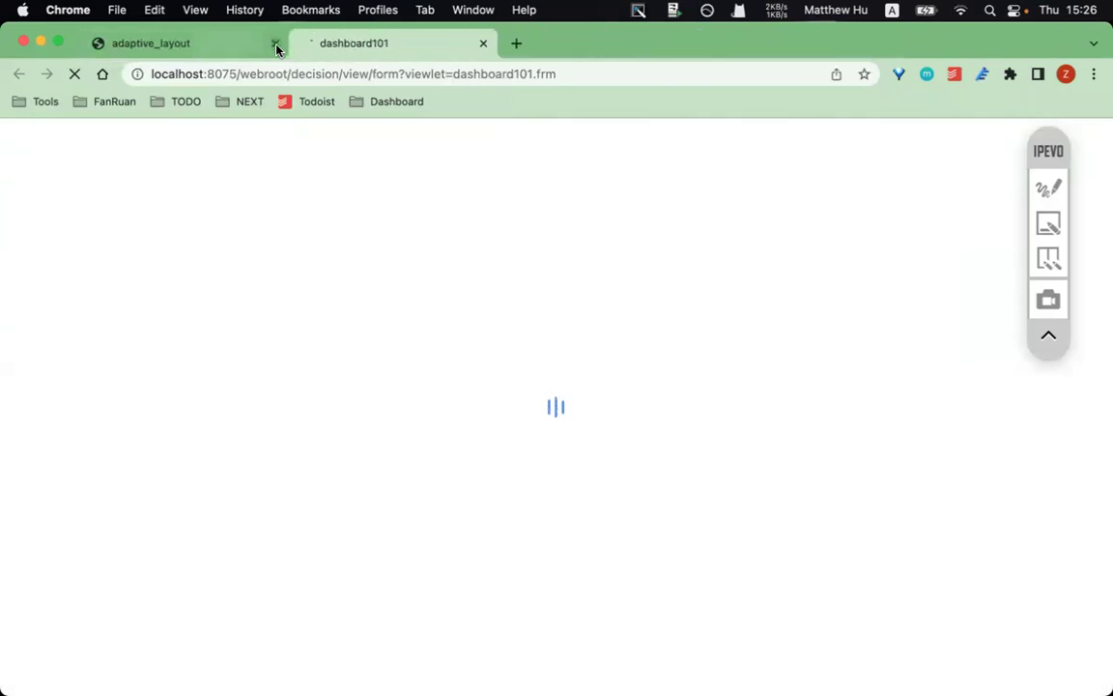
pyautogui.click(276, 44)
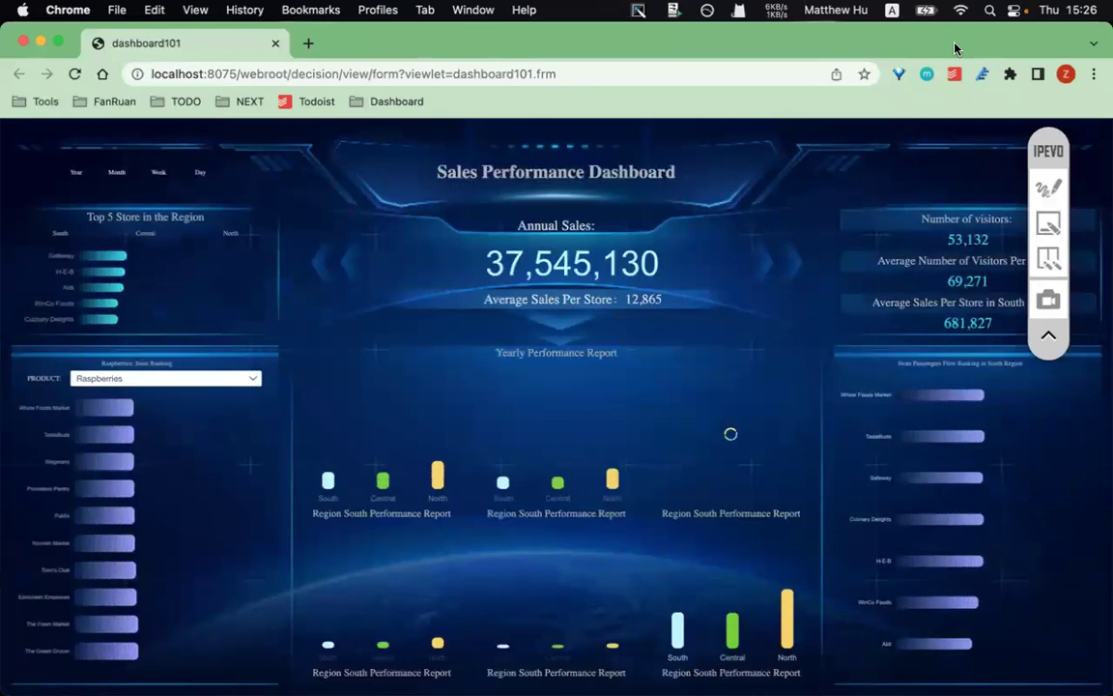
# - Underline the Sales Performance Dashboard title in red and mark the dashboard's chart and figure areas with dots
pyautogui.click(1048, 188)
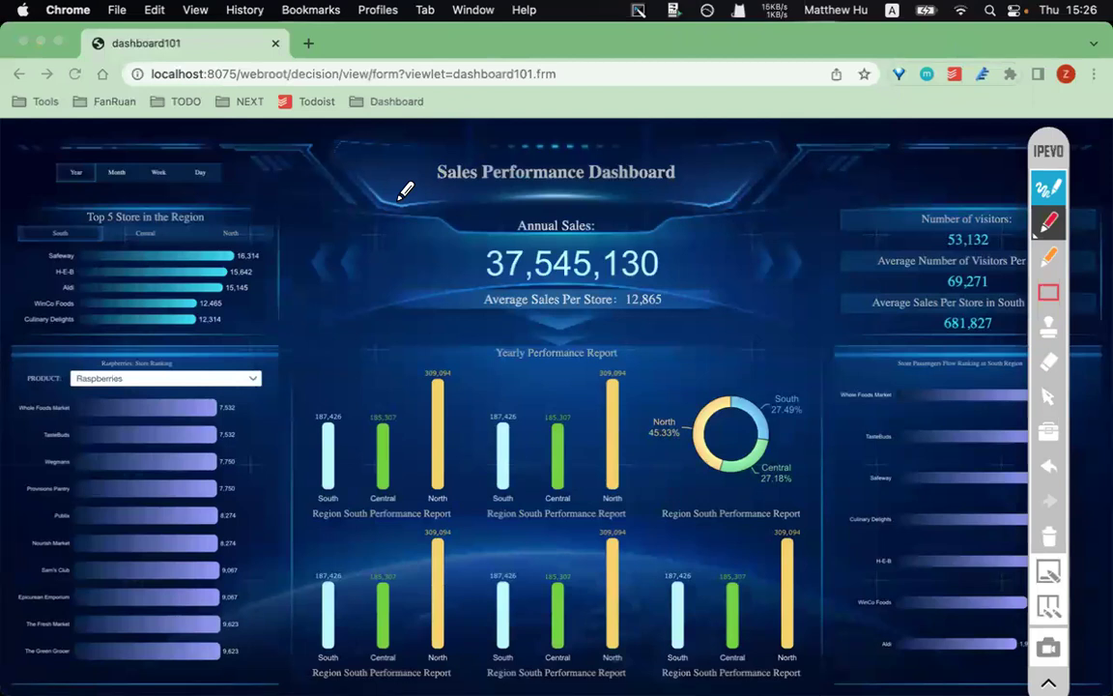
pyautogui.moveTo(422, 189); pyautogui.dragTo(662, 189)
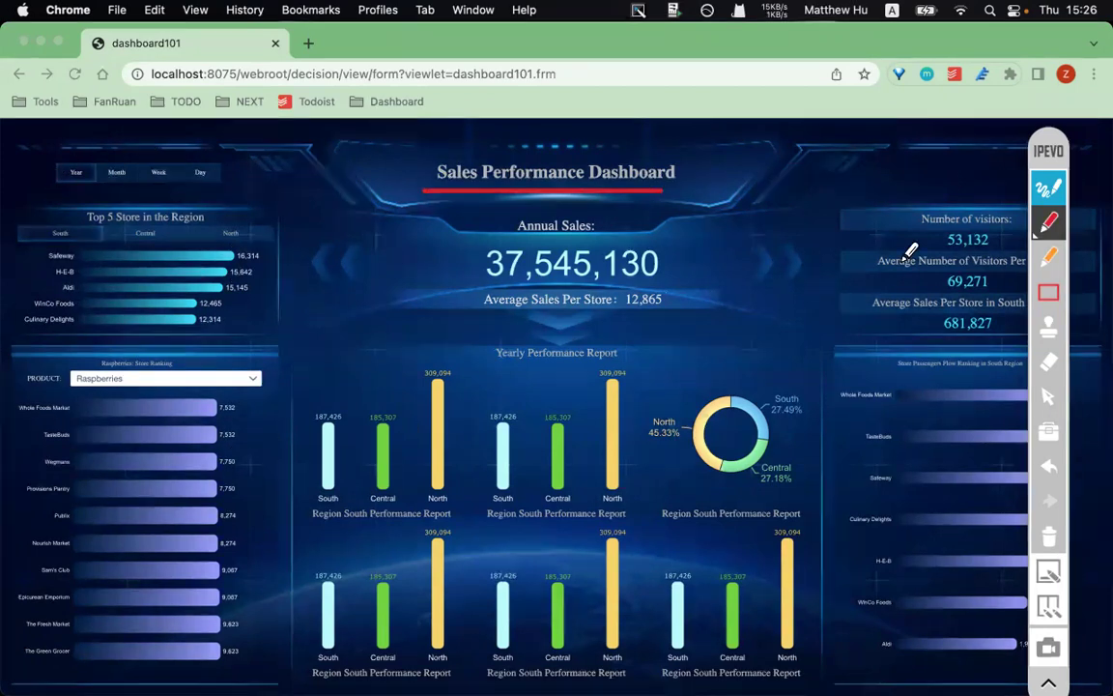
pyautogui.click(232, 329)
pyautogui.click(225, 504)
pyautogui.click(696, 517)
pyautogui.click(873, 518)
pyautogui.click(865, 337)
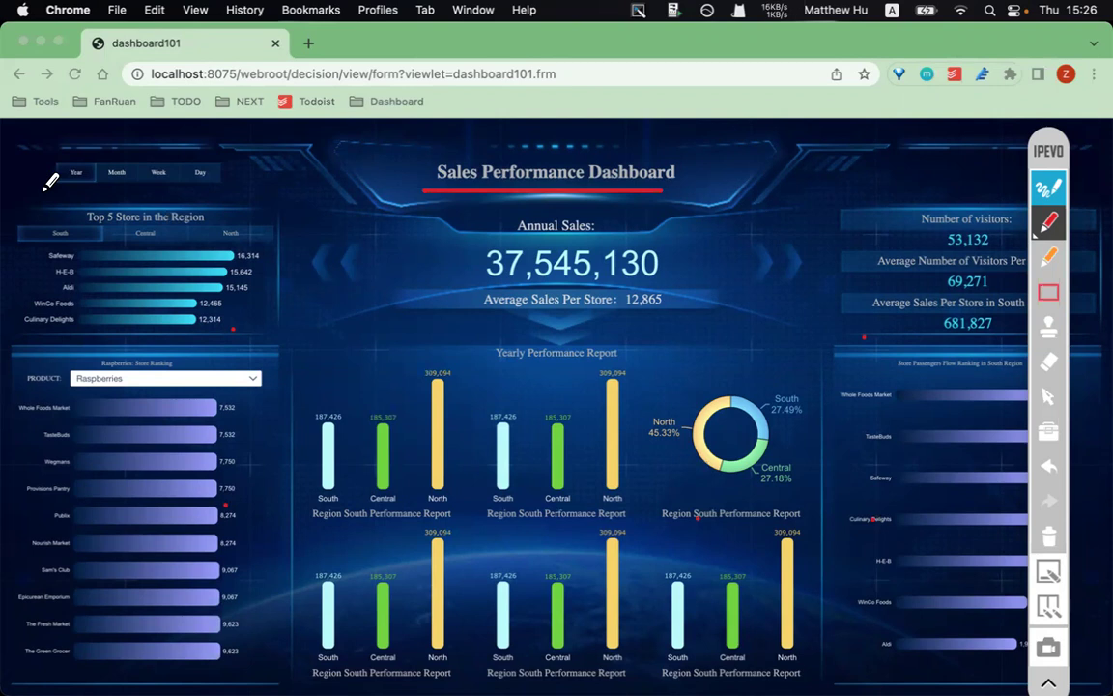
pyautogui.click(1048, 187)
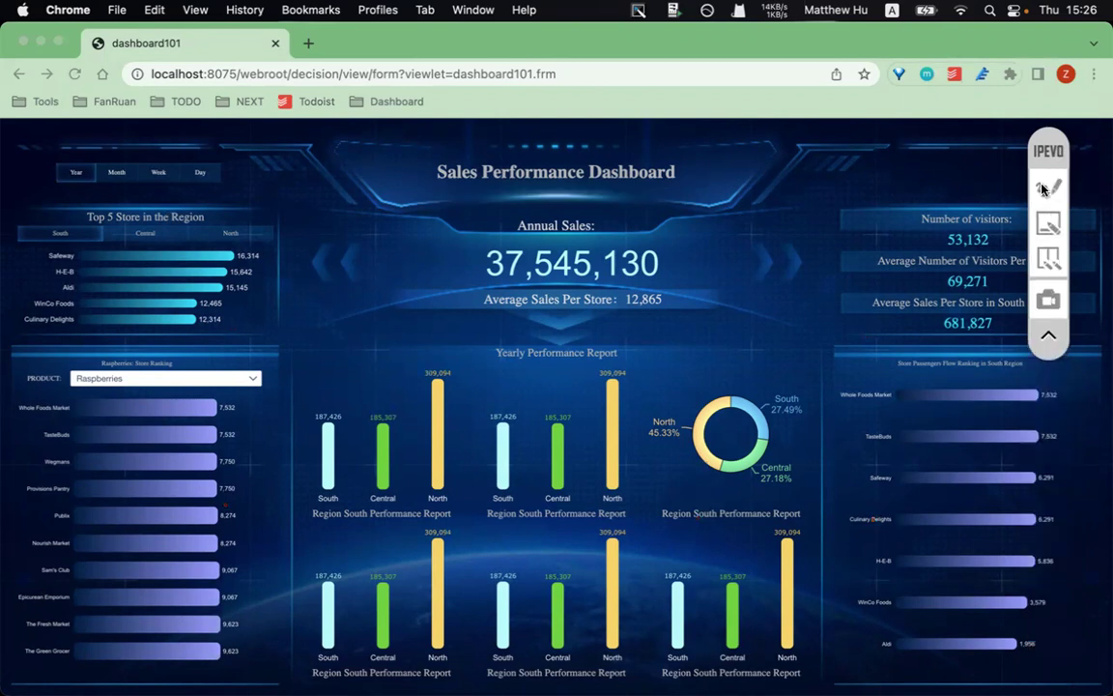
# - Switch to the PowerPoint Dashboard deck and examine the boxed title, time filter and product ranking areas on slide 11
pyautogui.click(628, 682)
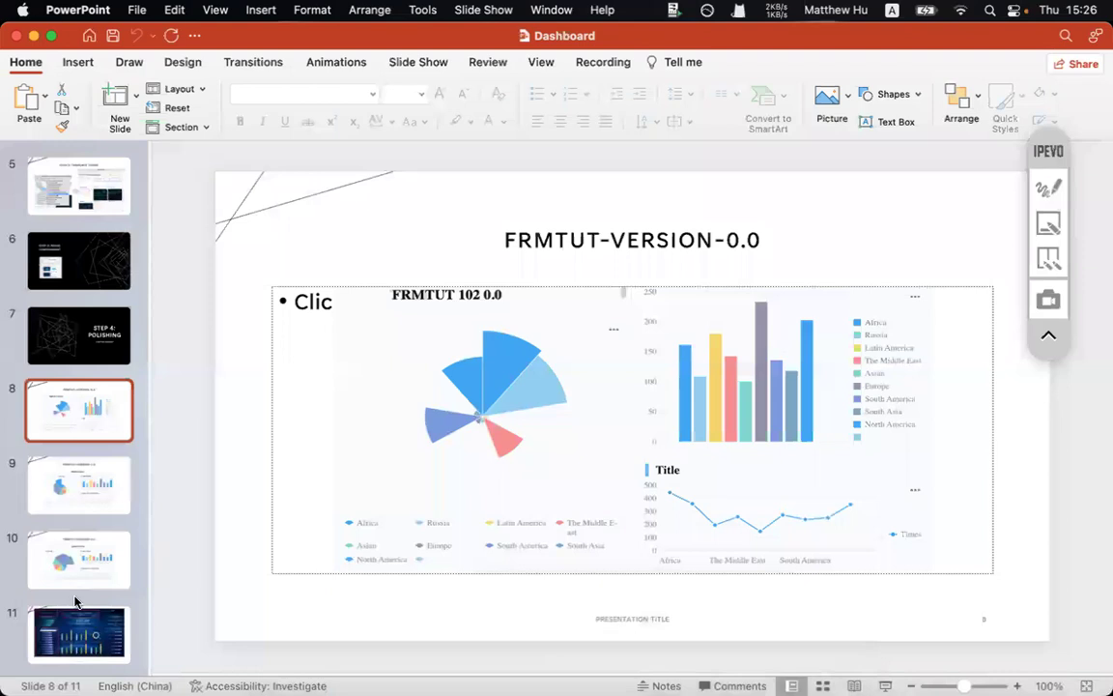
pyautogui.click(82, 633)
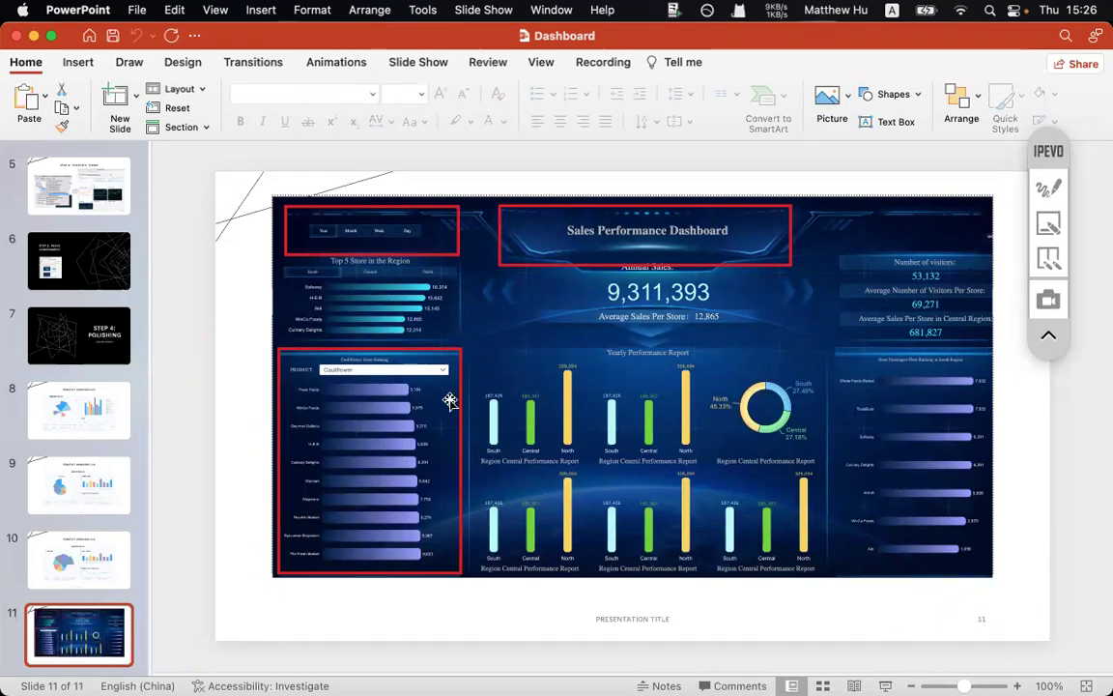
pyautogui.scroll(5, 449, 398)
pyautogui.scroll(2, 449, 398)
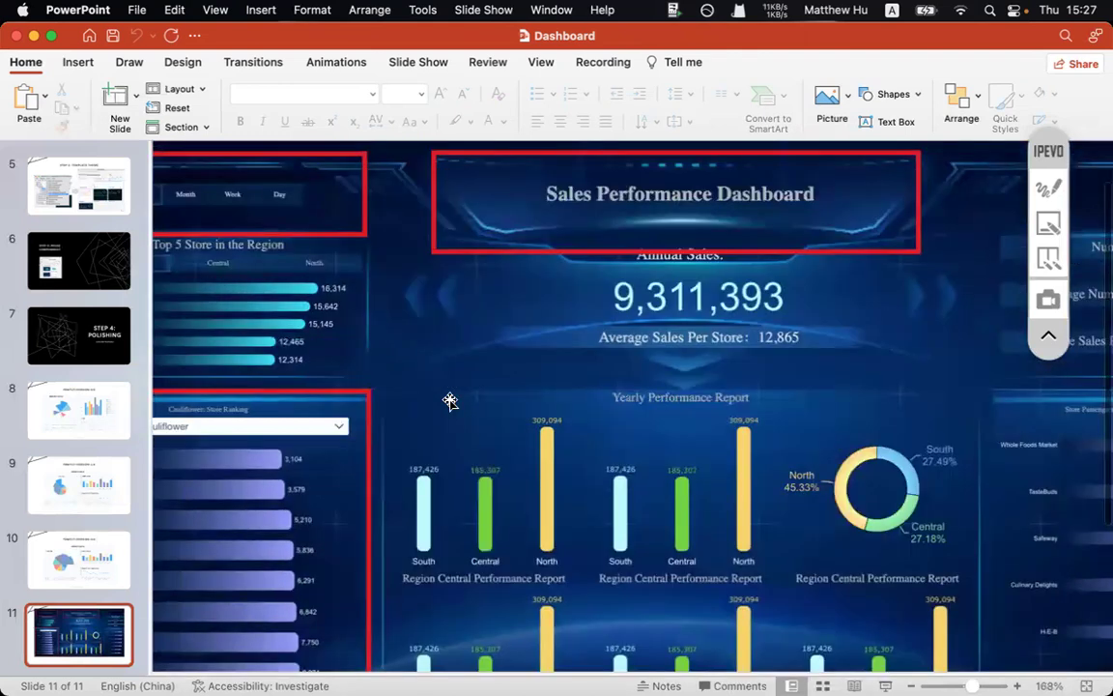
pyautogui.hscroll(-5, 447, 331)
pyautogui.scroll(-2, 447, 397)
pyautogui.scroll(1, 406, 381)
pyautogui.scroll(-1, 366, 370)
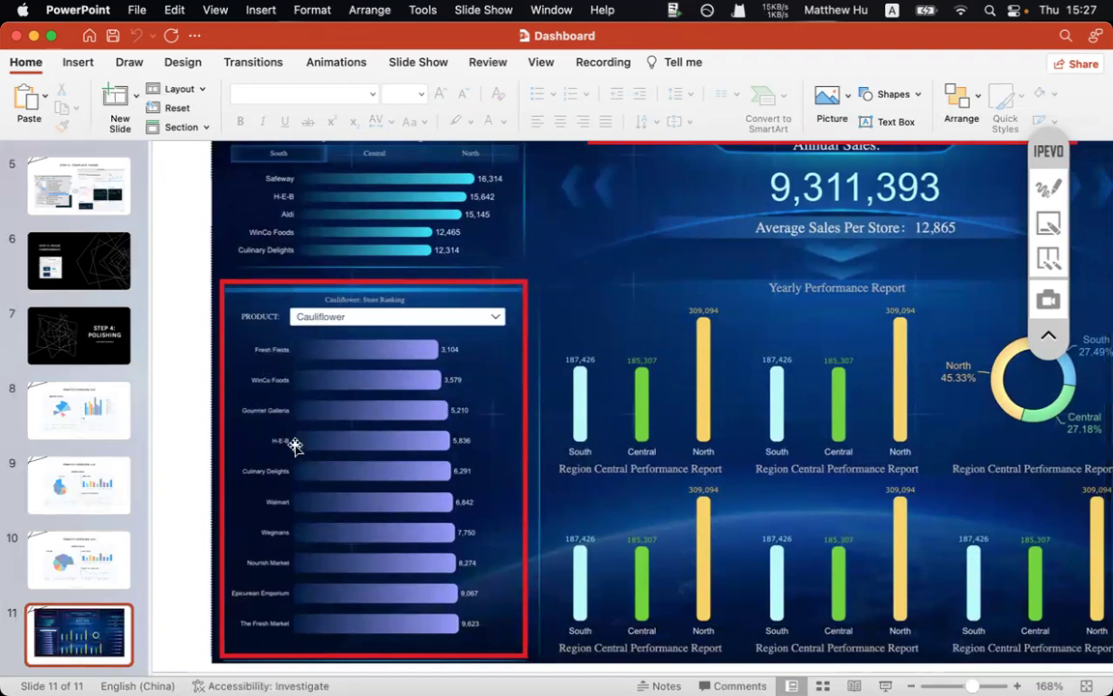
pyautogui.scroll(-5, 417, 443)
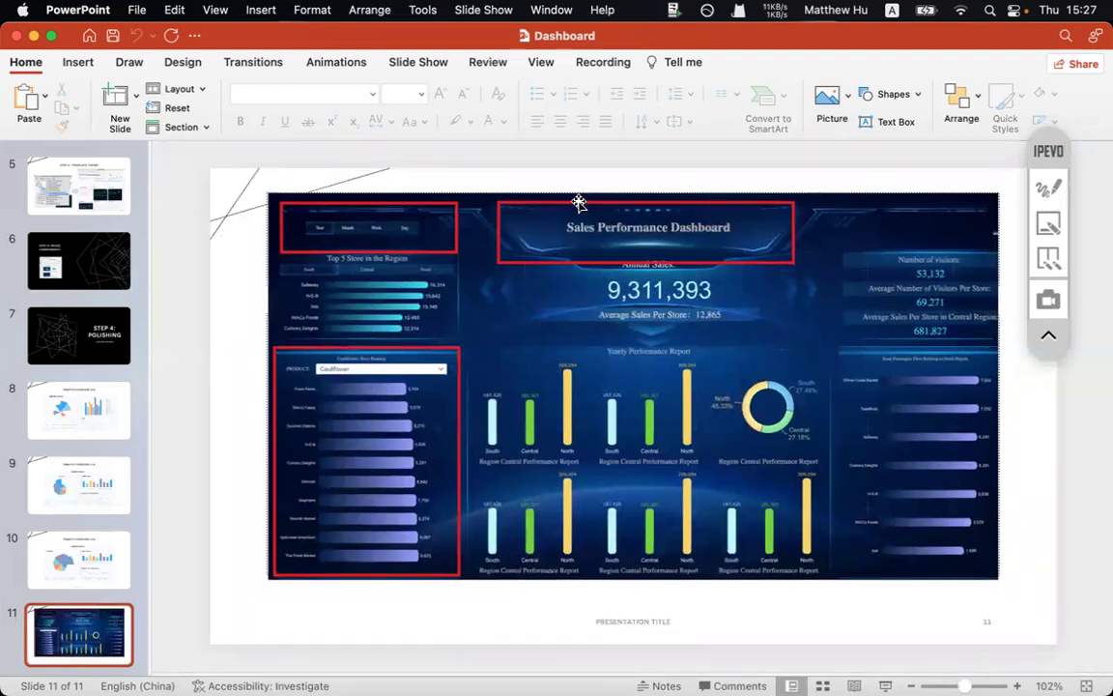
pyautogui.moveTo(596, 648)
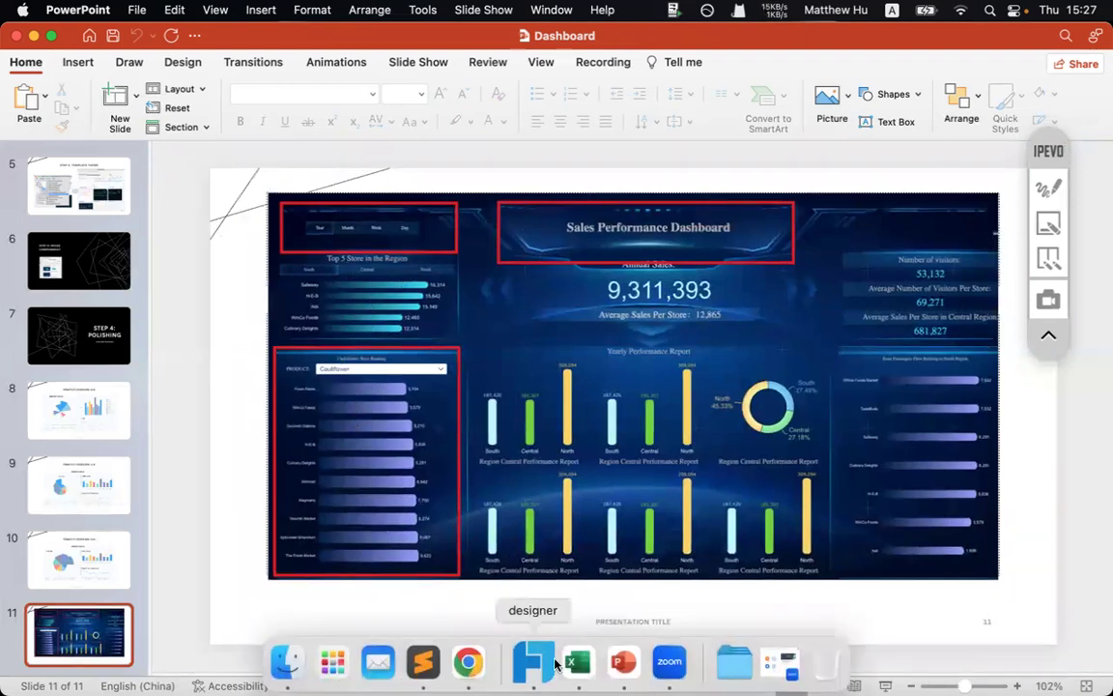
# - Return to the dashboard101 preview in Chrome and switch the time filter to Month and back to Year
pyautogui.click(16, 37)
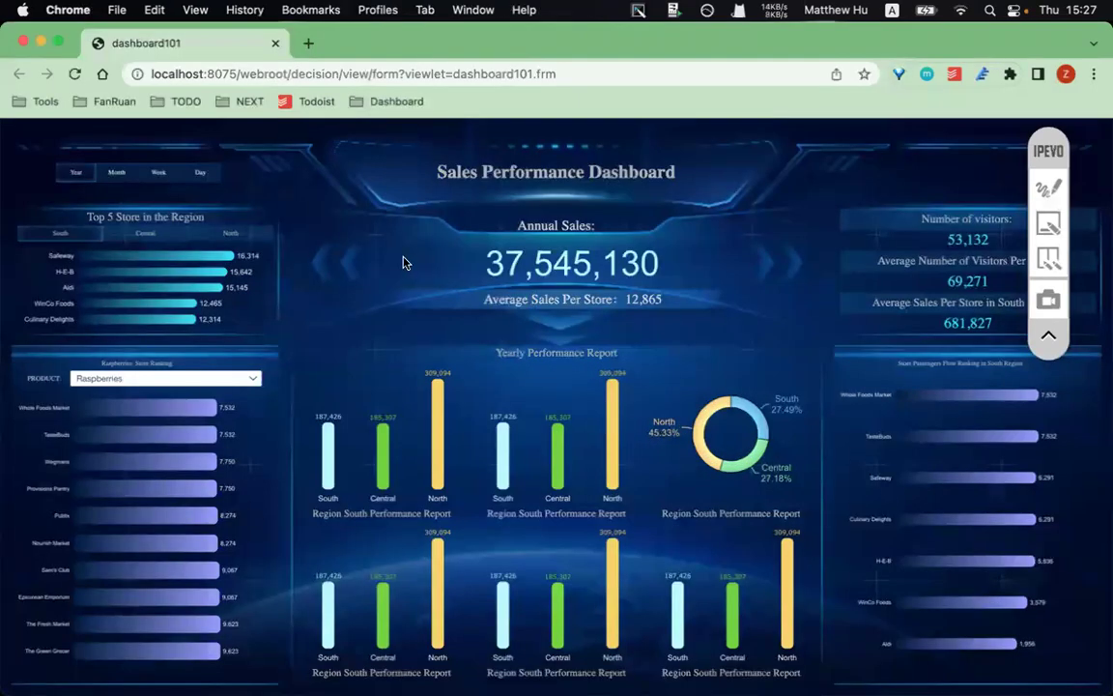
pyautogui.click(117, 174)
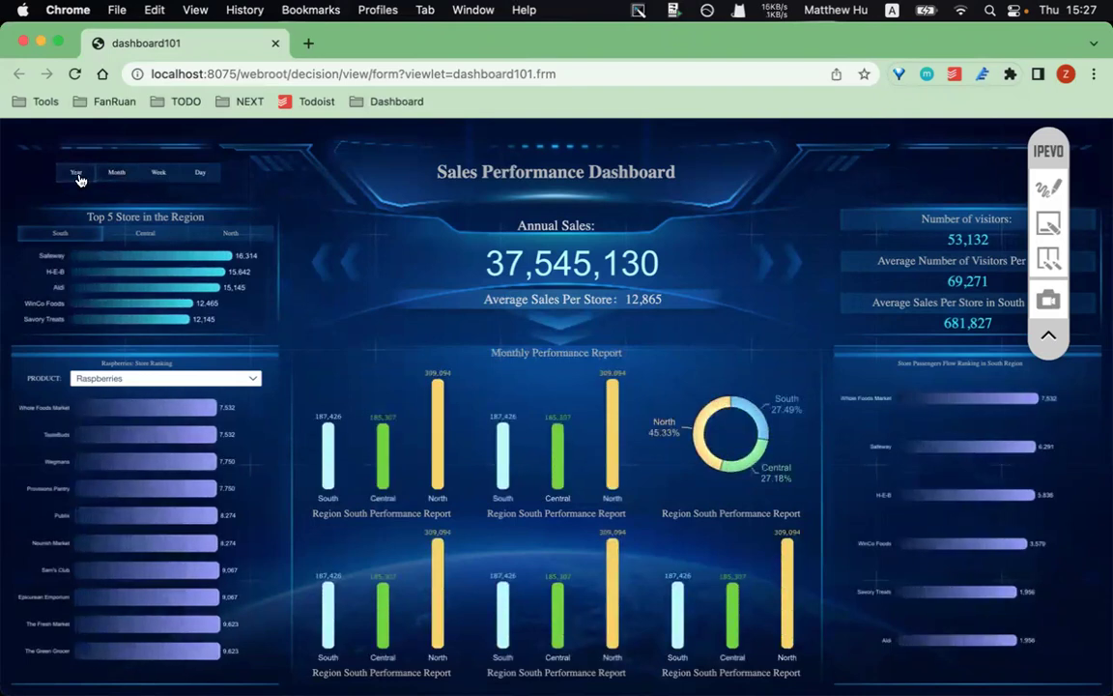
pyautogui.click(77, 175)
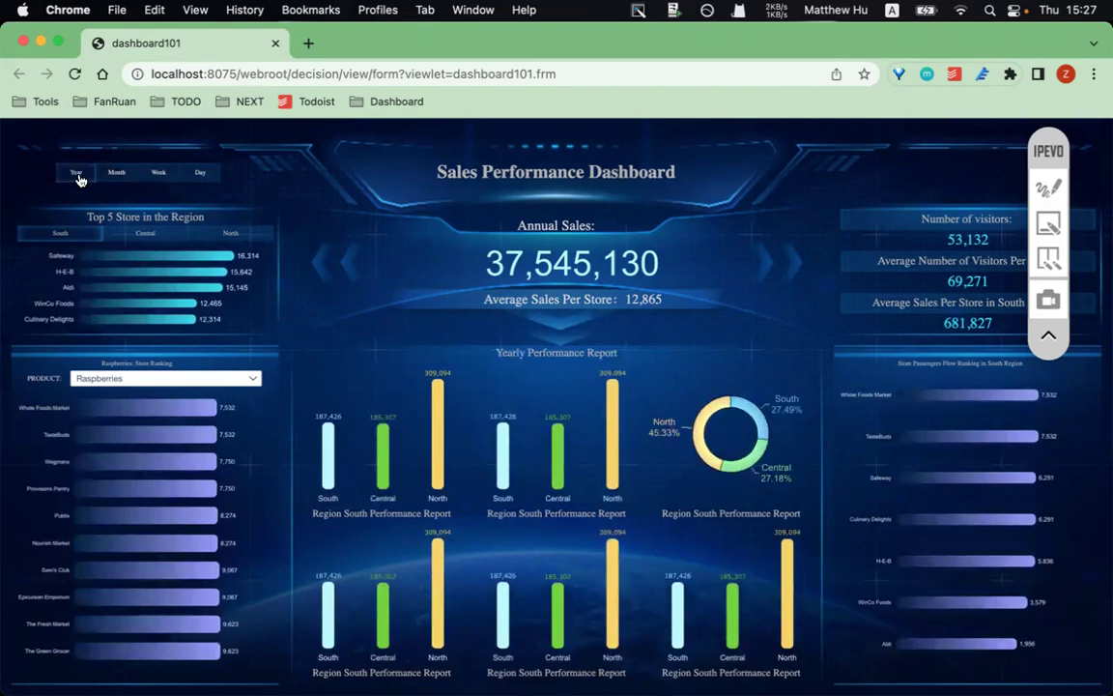
# - Underline the Year, Month, Week and Day filter with the red pen, and leave annotation mode
pyautogui.click(1046, 192)
pyautogui.moveTo(56, 193); pyautogui.dragTo(208, 192)
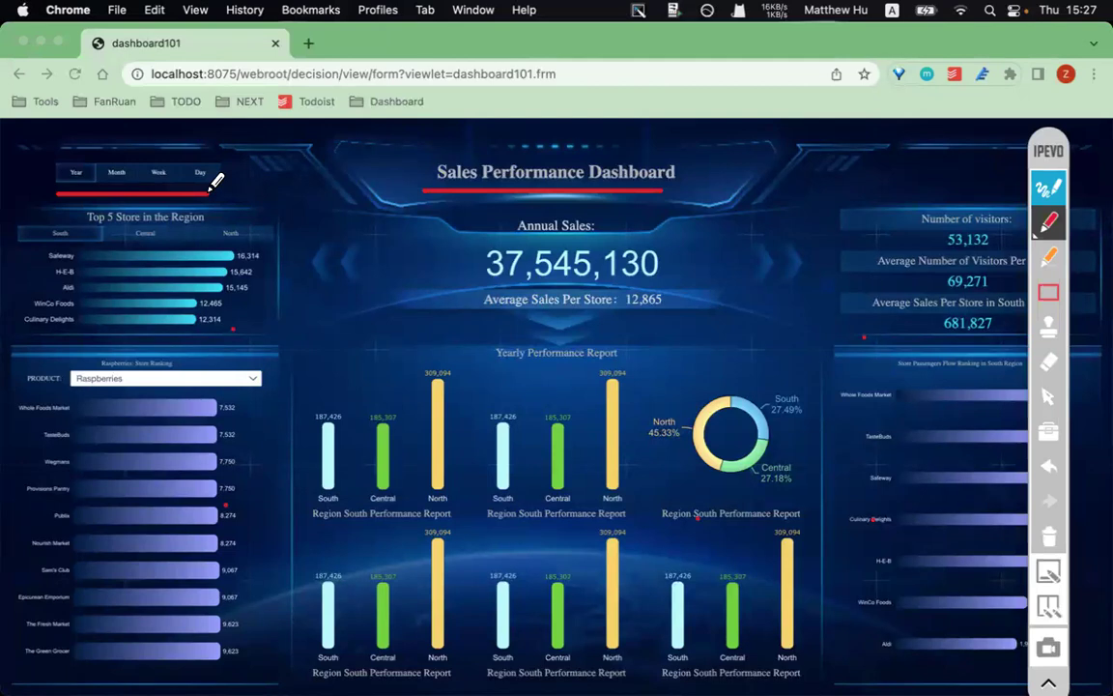
pyautogui.click(1048, 186)
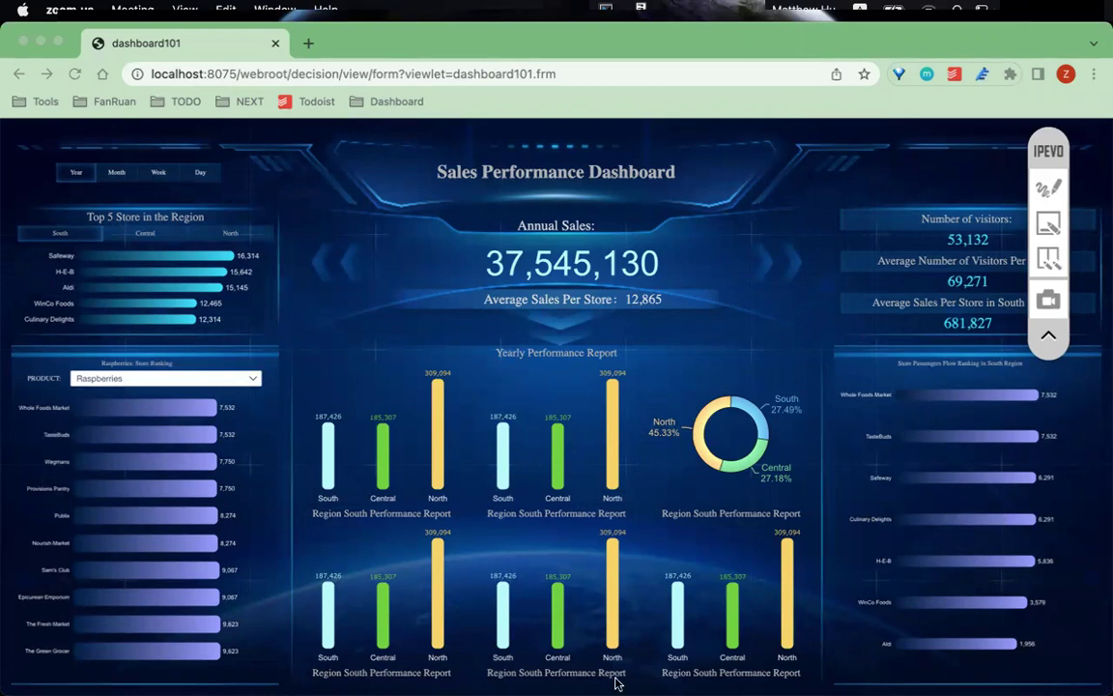
# - Switch to the FineReport designer, open the productRankingWithTimeStamp dataset query for editing, and clear the old annotations
pyautogui.click(556, 666)
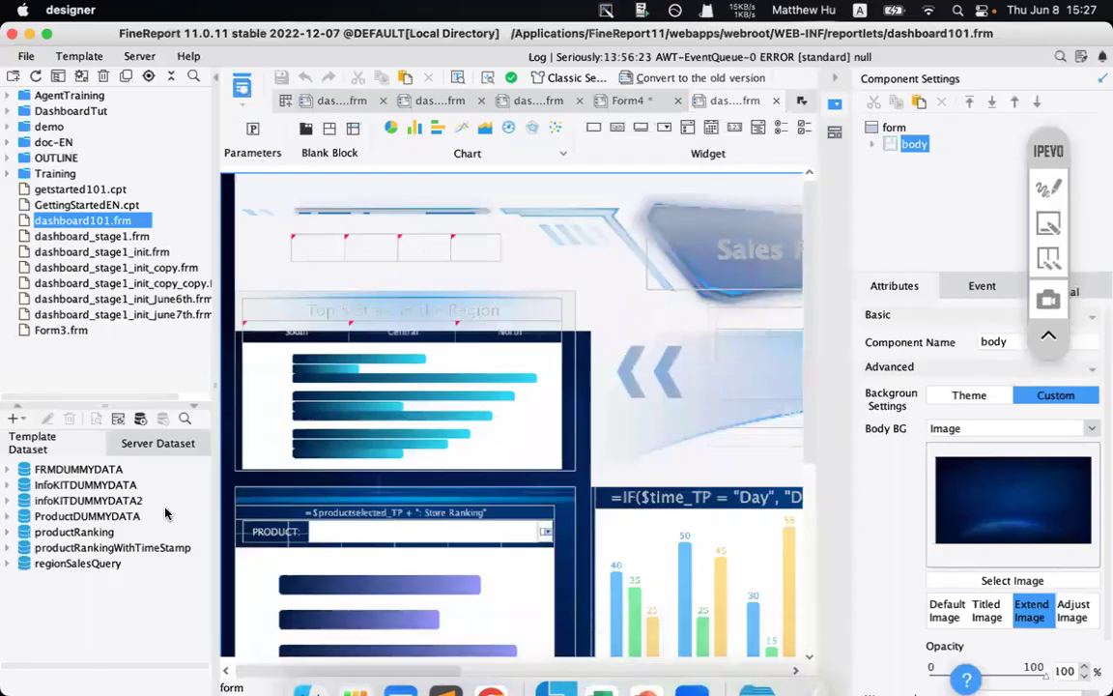
pyautogui.click(106, 547)
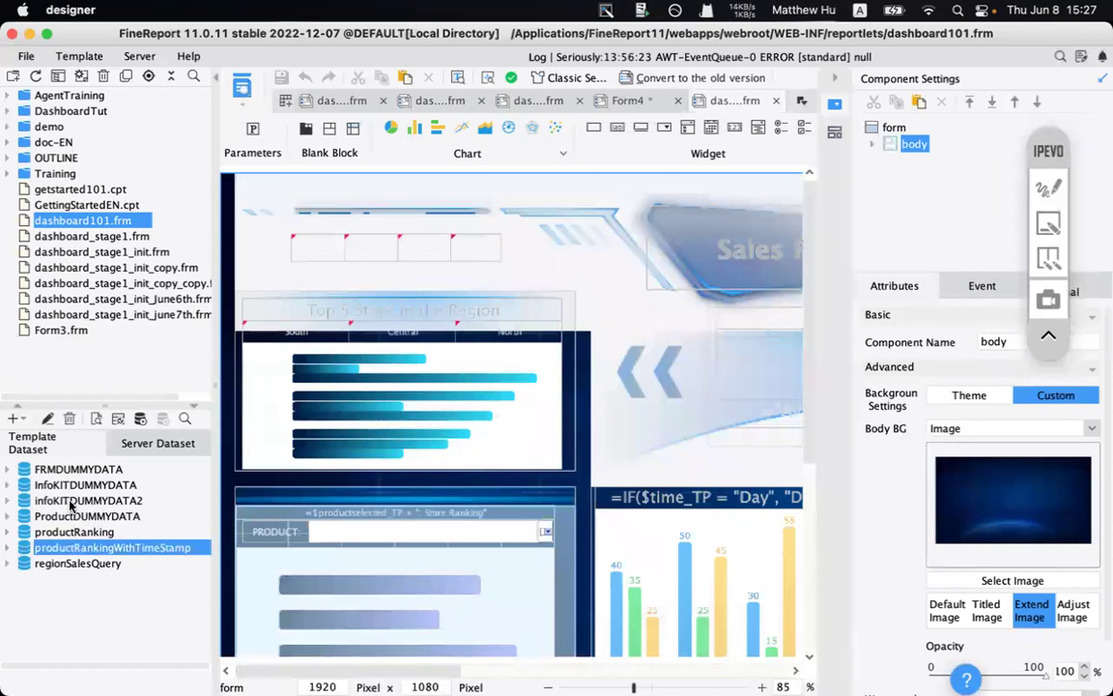
pyautogui.click(47, 419)
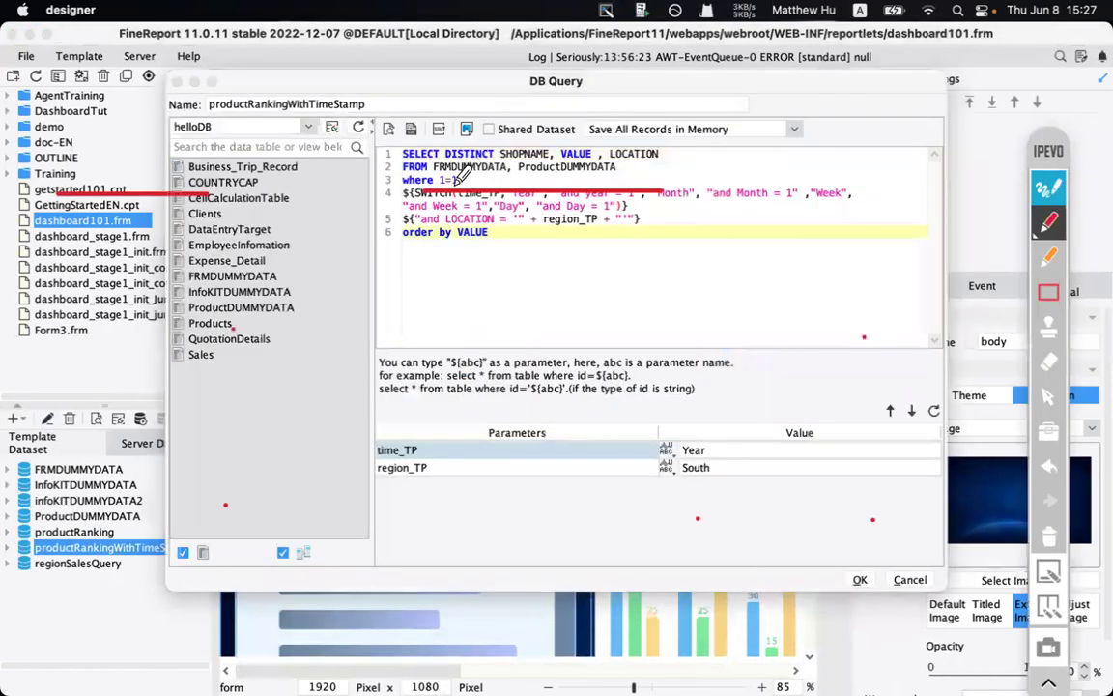
pyautogui.click(1049, 535)
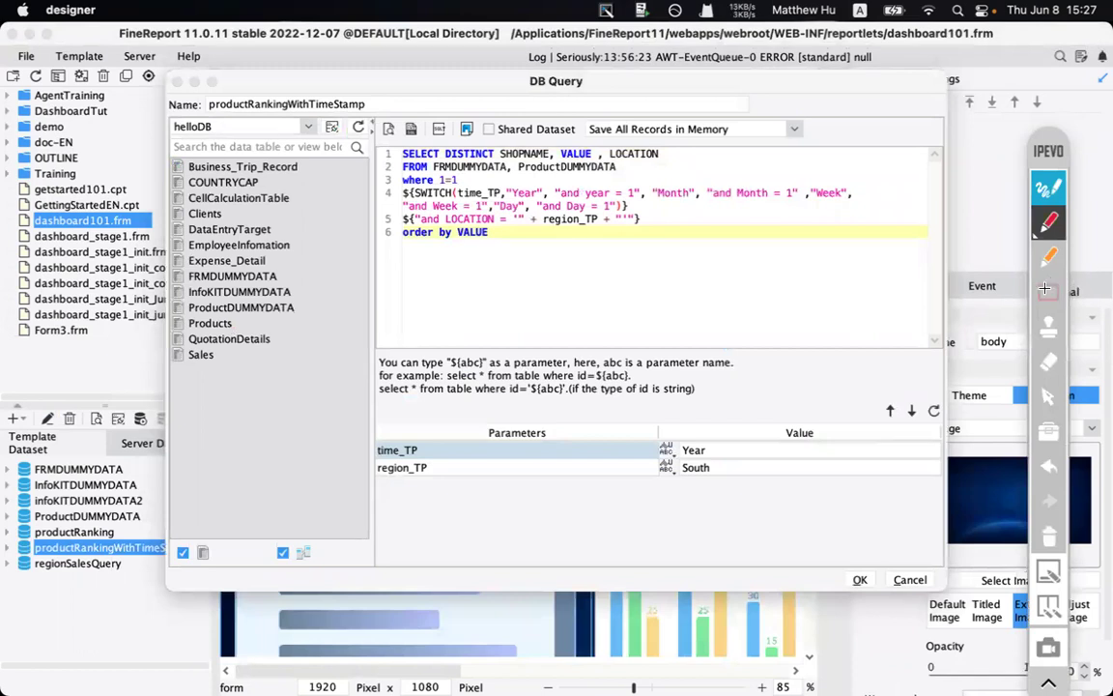
# - Draw red rectangles around time_TP and the whole SWITCH expression in the query, and close the query editor
pyautogui.click(1046, 289)
pyautogui.moveTo(451, 185); pyautogui.dragTo(509, 201)
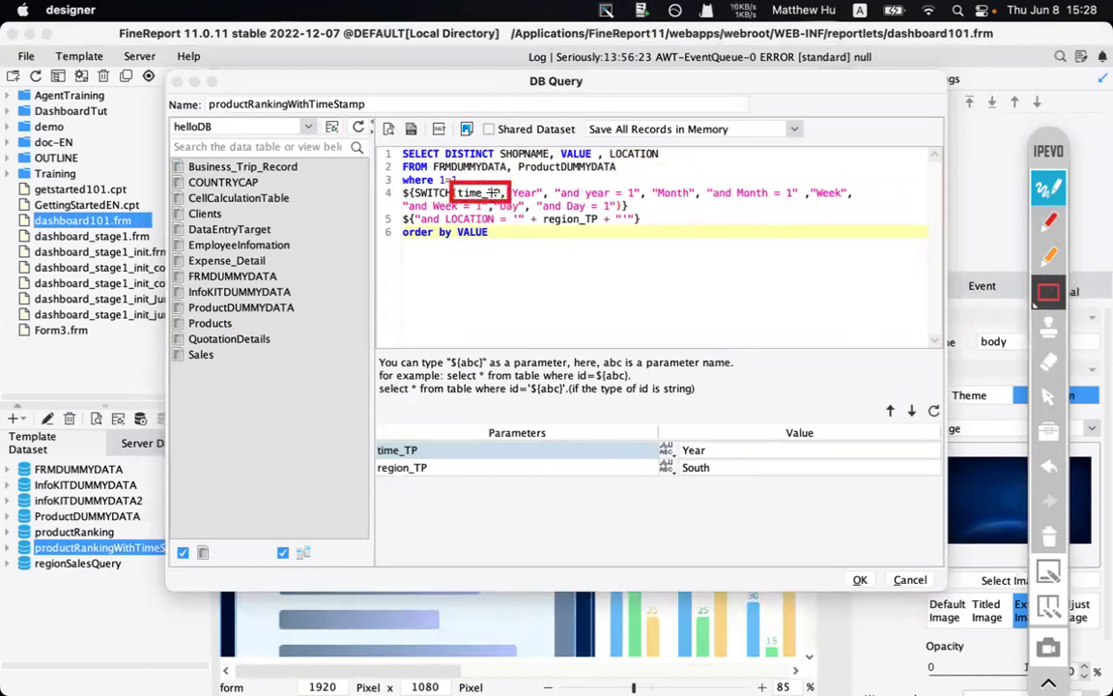
pyautogui.moveTo(396, 184)
pyautogui.mouseDown()
pyautogui.moveTo(551, 218)
pyautogui.moveTo(864, 212)
pyautogui.mouseUp()
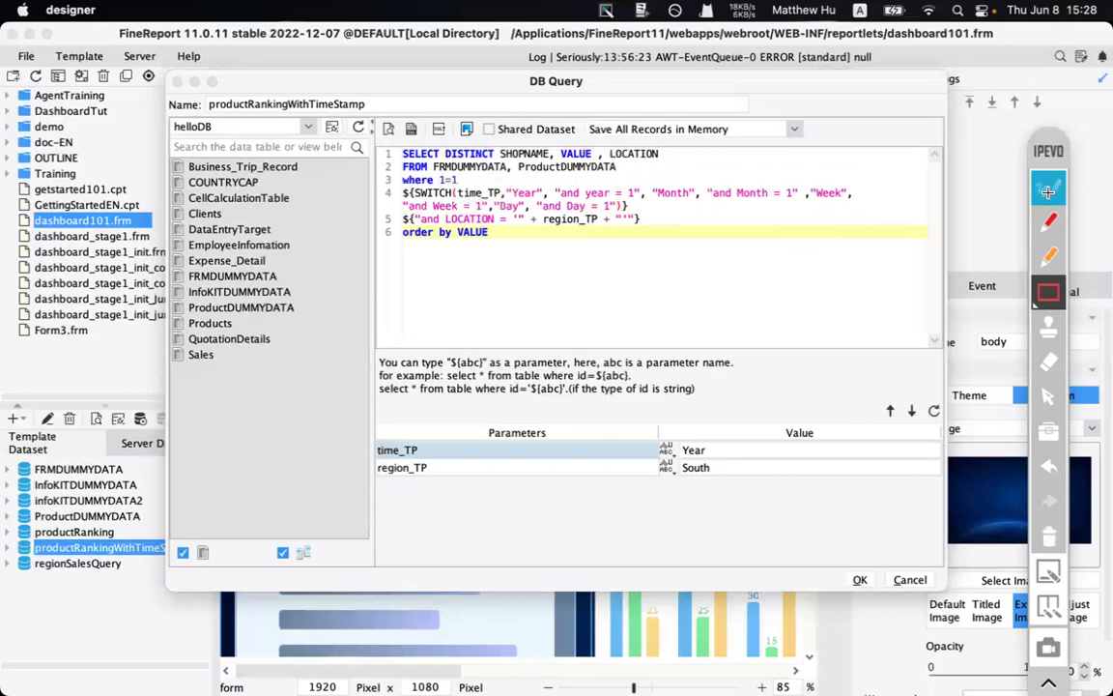
pyautogui.click(860, 579)
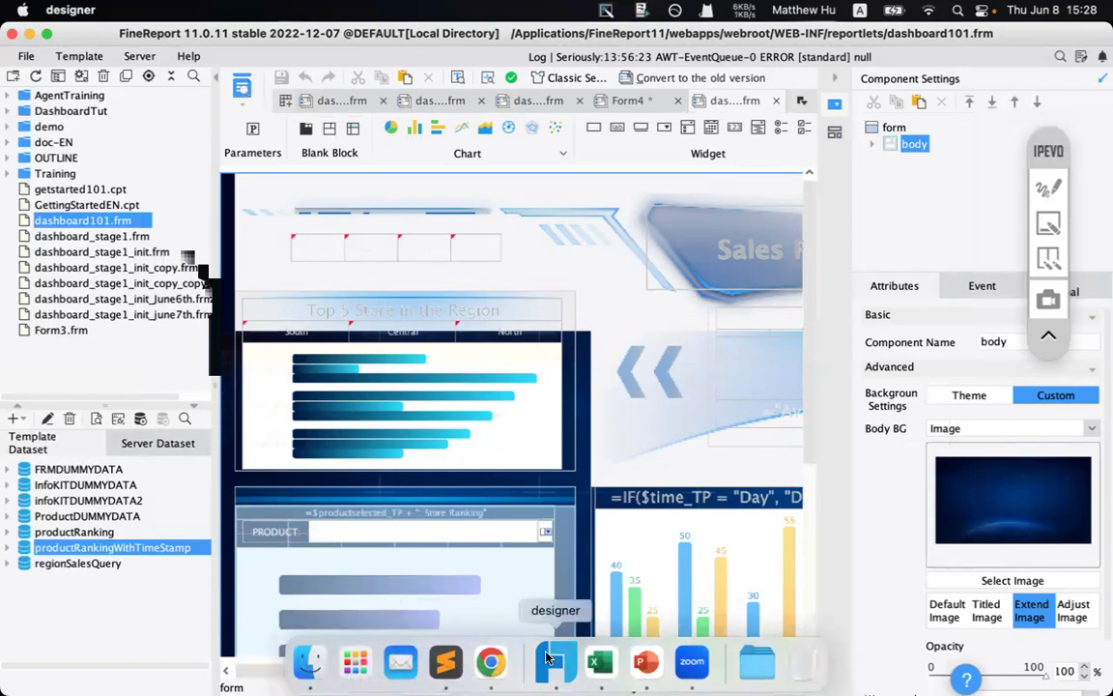
# - Return to the dashboard101 preview in Chrome, set the time filter to Month, and view the Central and North regions
pyautogui.click(502, 663)
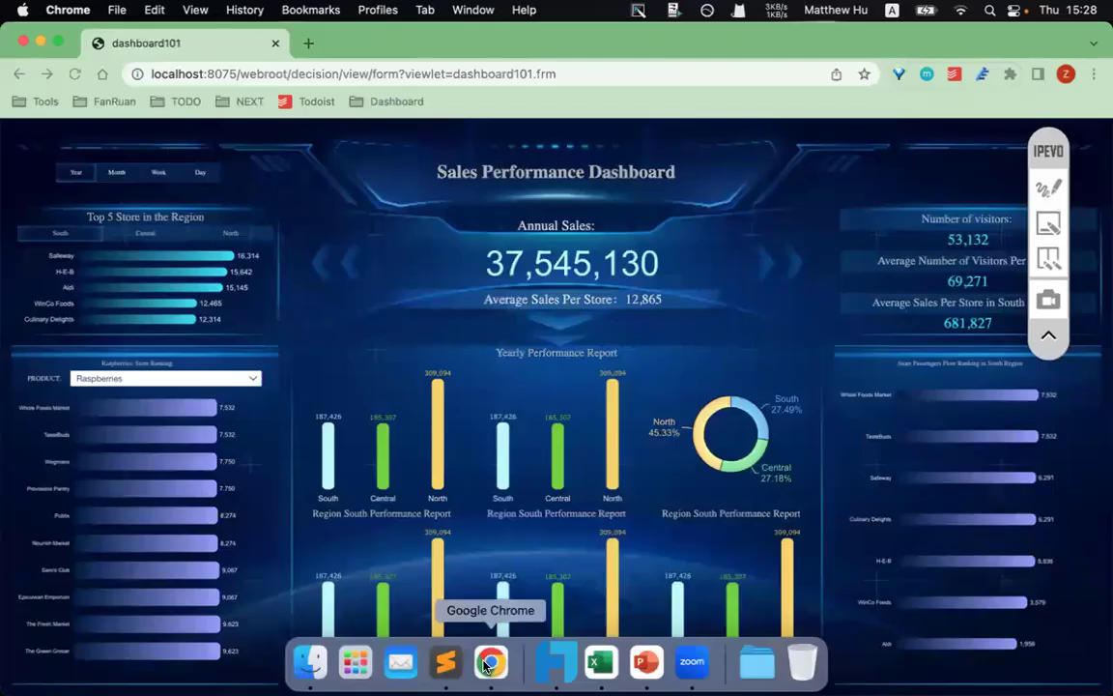
pyautogui.click(116, 176)
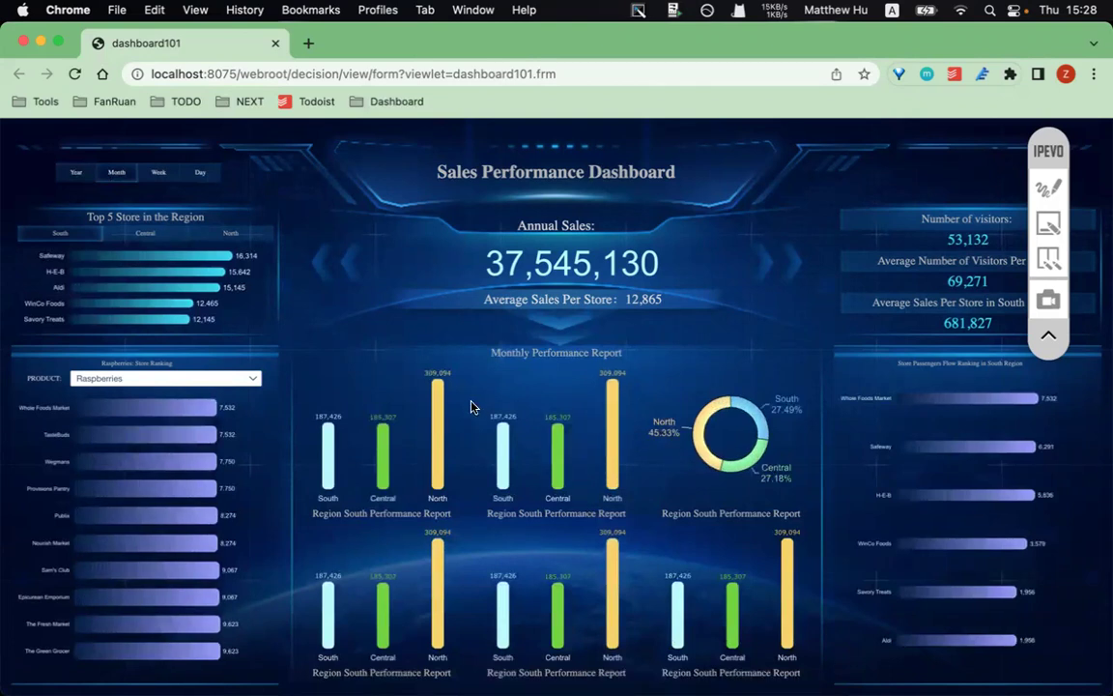
pyautogui.click(145, 233)
pyautogui.click(230, 234)
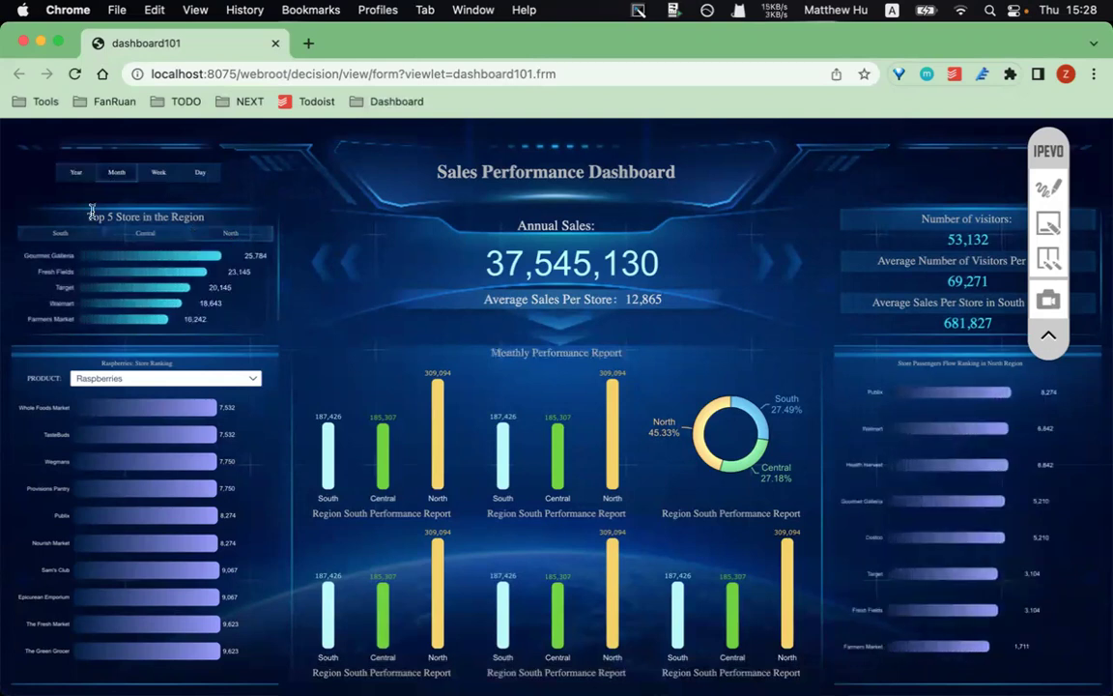
# - Set the dashboard's time filter to Week and switch the Top 5 Store chart between the Central, North and South regions
pyautogui.click(158, 172)
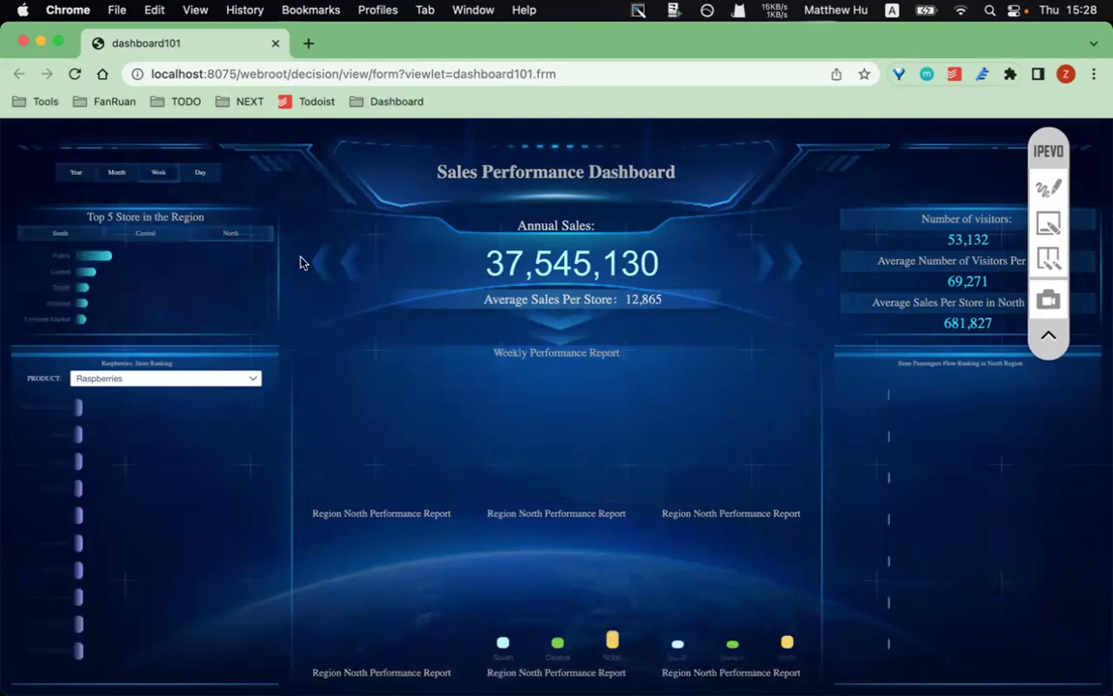
pyautogui.click(135, 235)
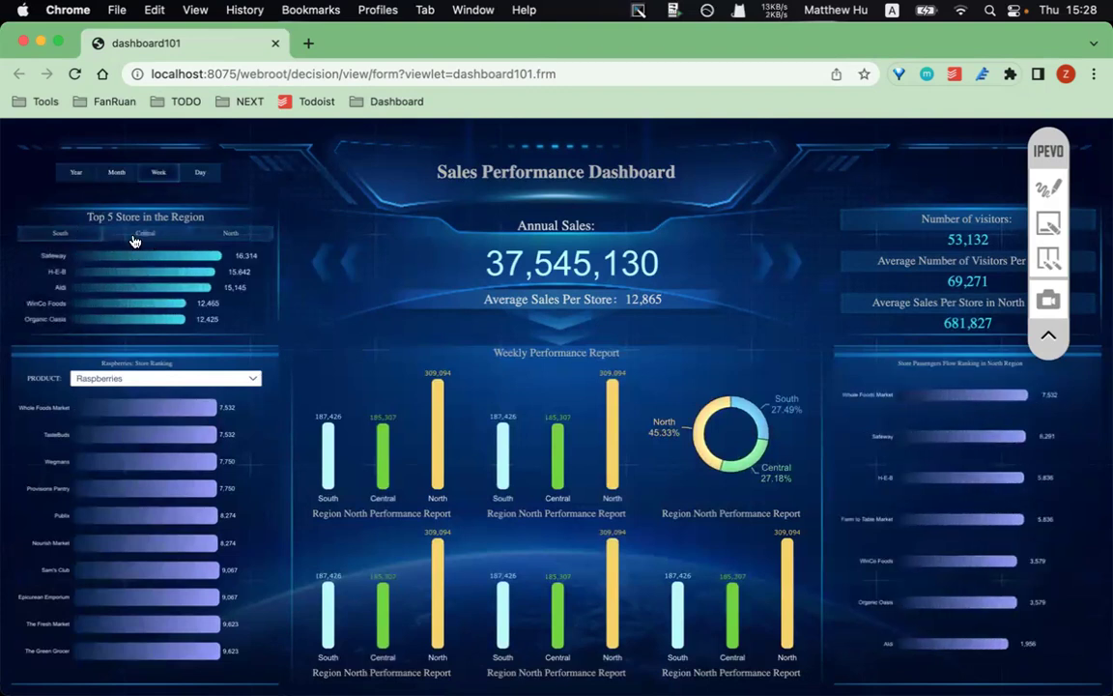
pyautogui.click(219, 235)
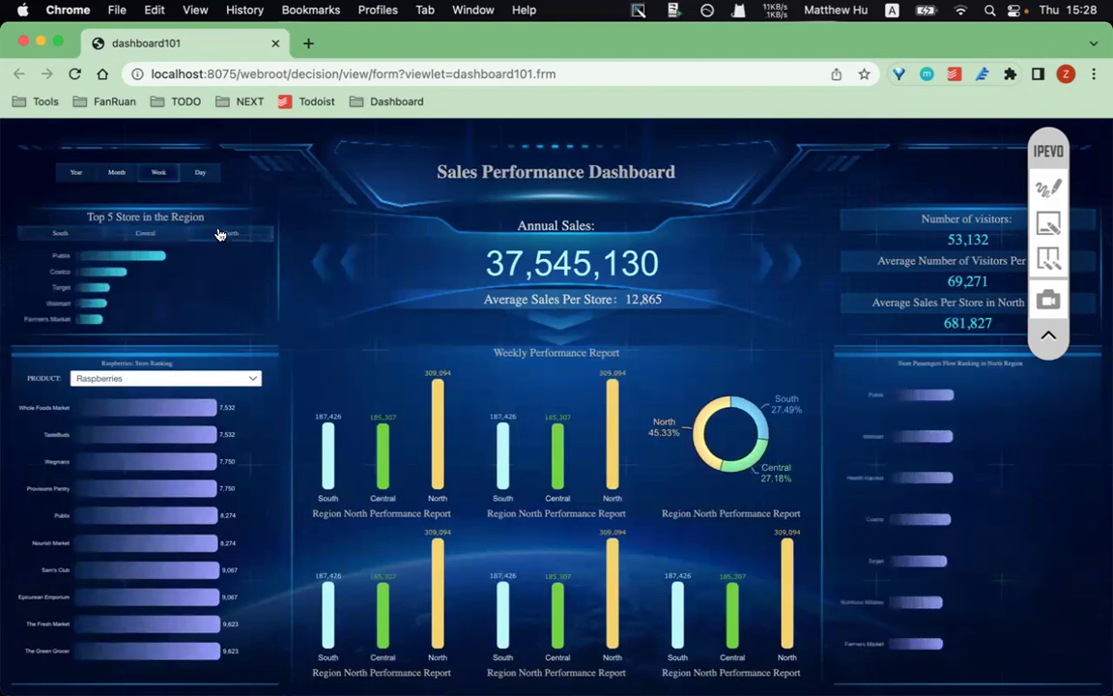
pyautogui.click(64, 234)
pyautogui.click(218, 236)
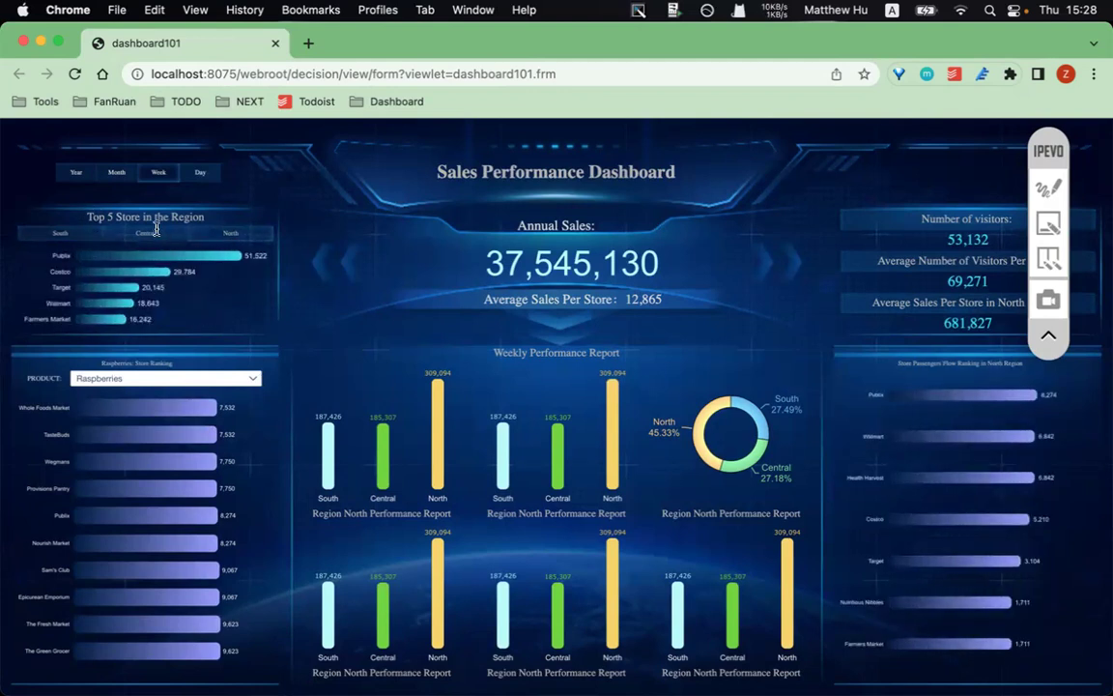
# - Draw a red double-headed arrow linking the Top 5 Store chart with the Store Passengers Flow Ranking chart
pyautogui.click(1048, 188)
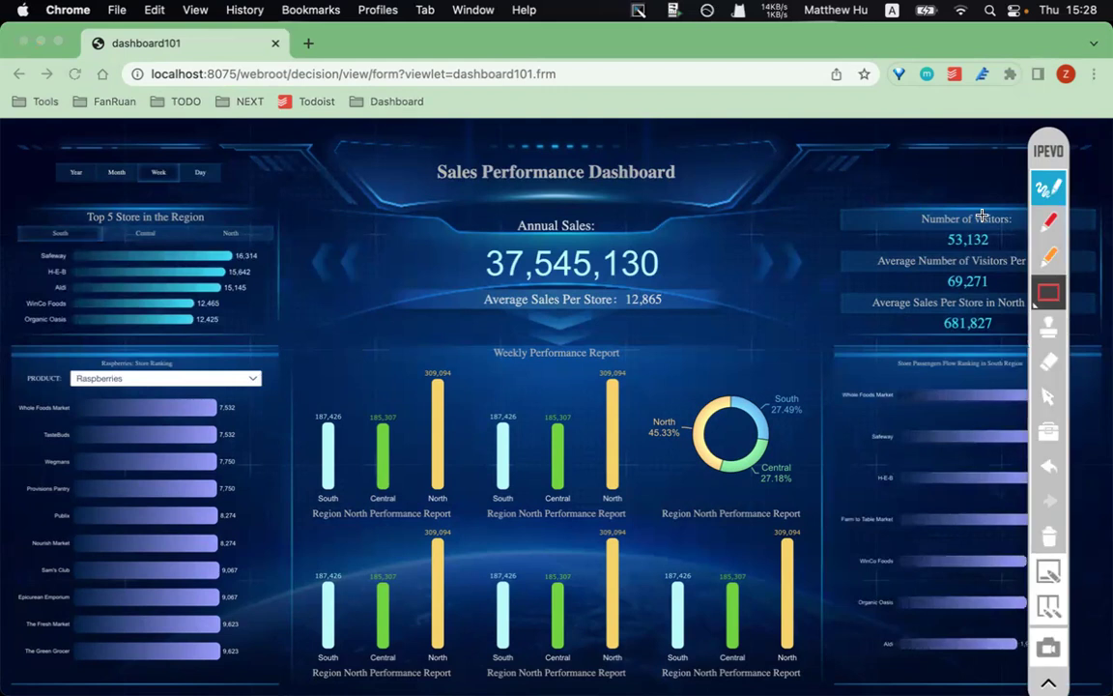
pyautogui.click(1053, 221)
pyautogui.moveTo(297, 301)
pyautogui.mouseDown()
pyautogui.moveTo(760, 368)
pyautogui.moveTo(815, 385)
pyautogui.moveTo(804, 400)
pyautogui.mouseUp()
pyautogui.moveTo(319, 302); pyautogui.dragTo(288, 300)
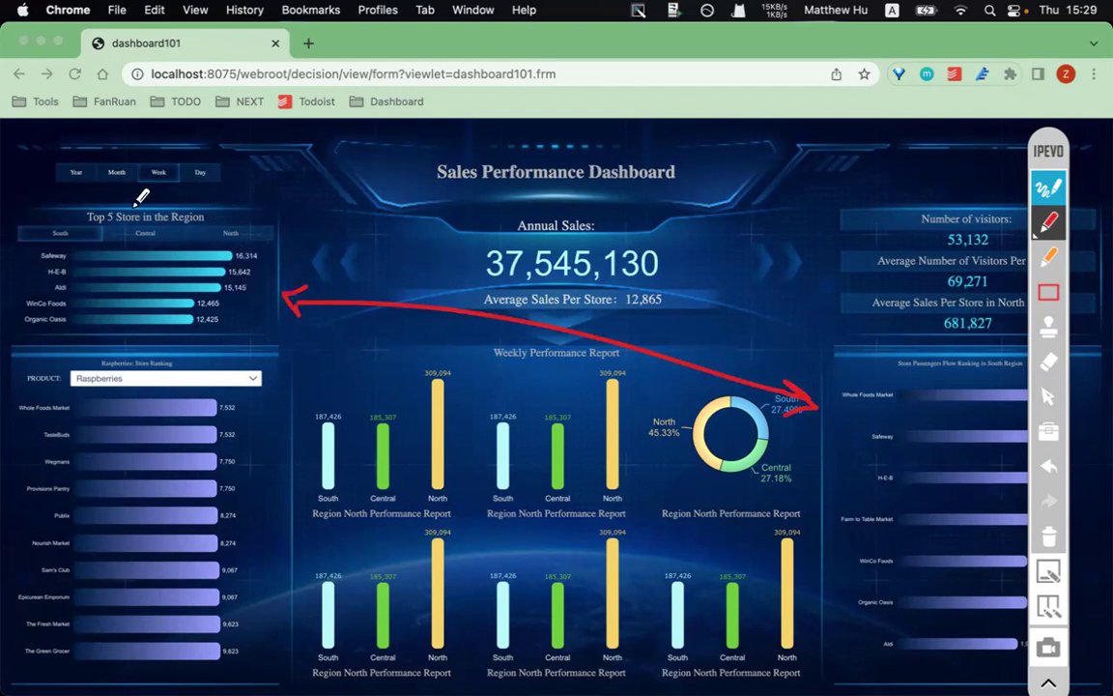
# - Underline the time filter and the PRODUCT filter in red, then clear all annotations and leave annotation mode
pyautogui.moveTo(35, 188); pyautogui.dragTo(235, 188)
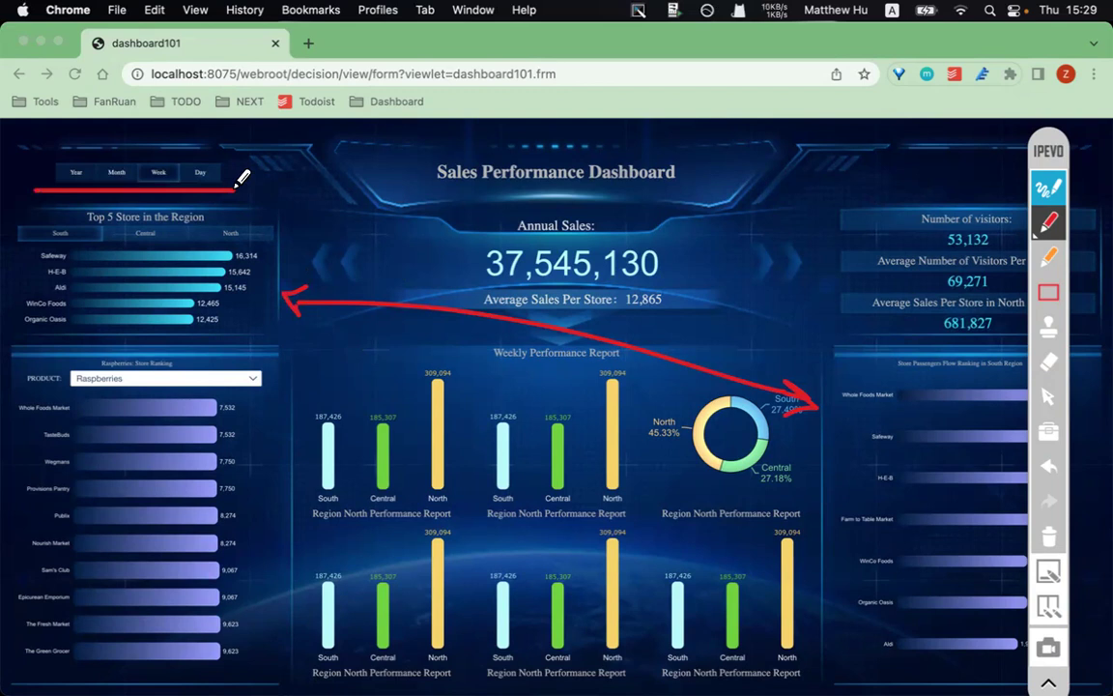
pyautogui.moveTo(31, 404); pyautogui.dragTo(174, 404)
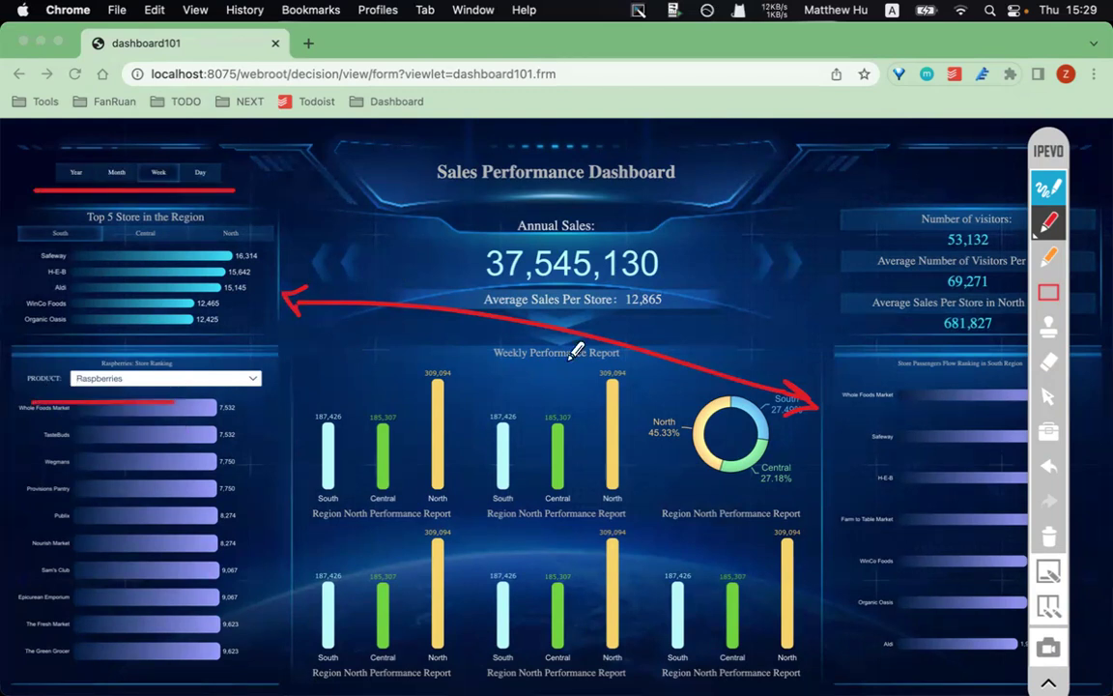
pyautogui.click(1048, 536)
pyautogui.click(1048, 188)
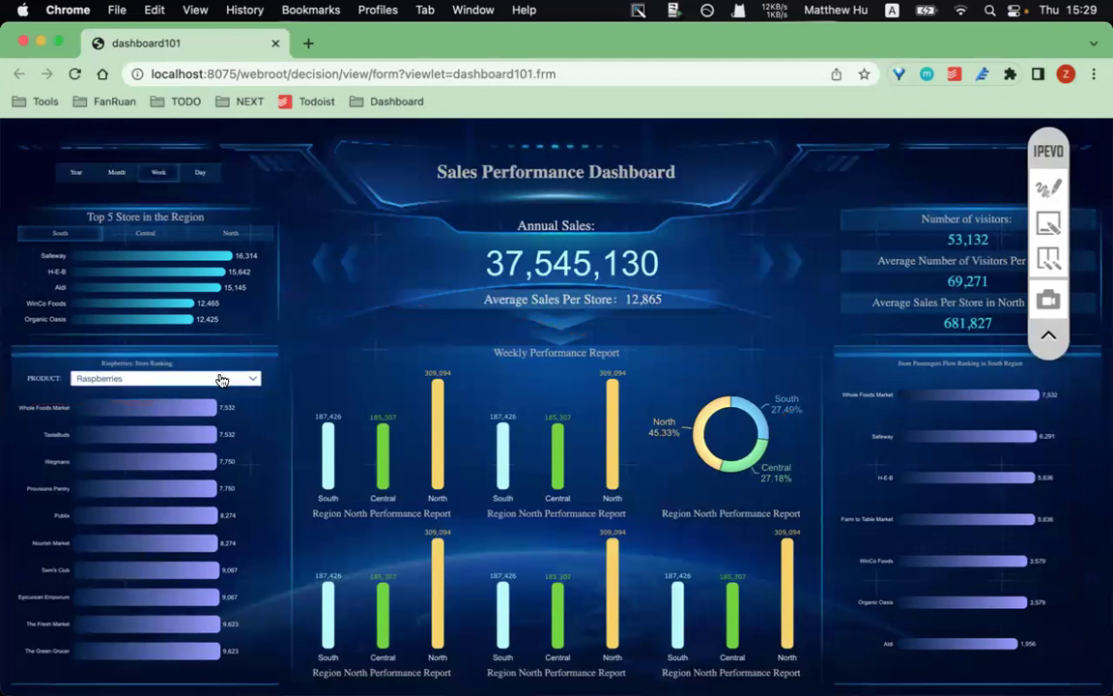
# - Filter the Store Ranking chart by product, choosing Raspberries and after that Avocados, and view the ranking up close
pyautogui.click(232, 375)
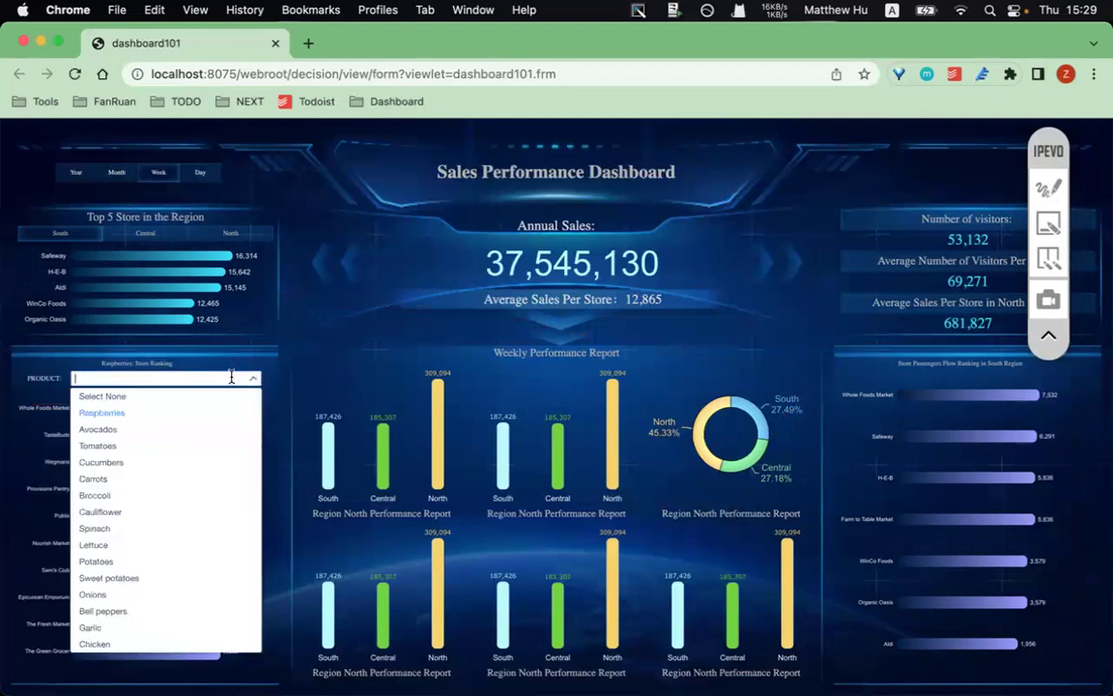
pyautogui.click(144, 417)
pyautogui.click(154, 384)
pyautogui.click(124, 429)
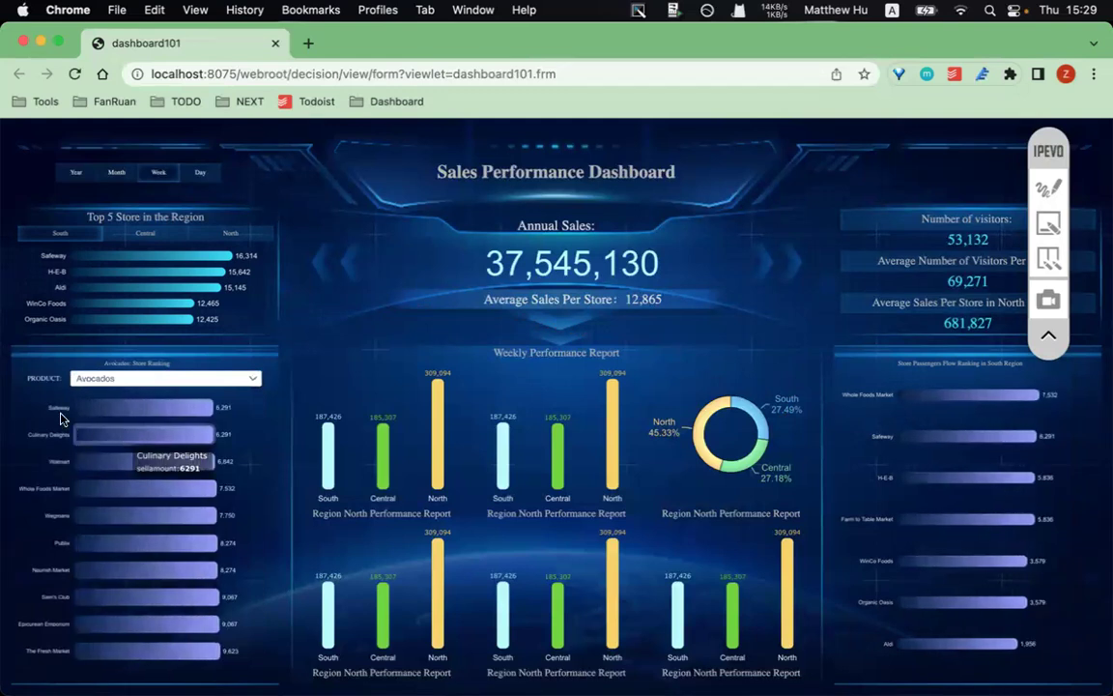
pyautogui.scroll(3, 60, 418)
pyautogui.scroll(3, 60, 419)
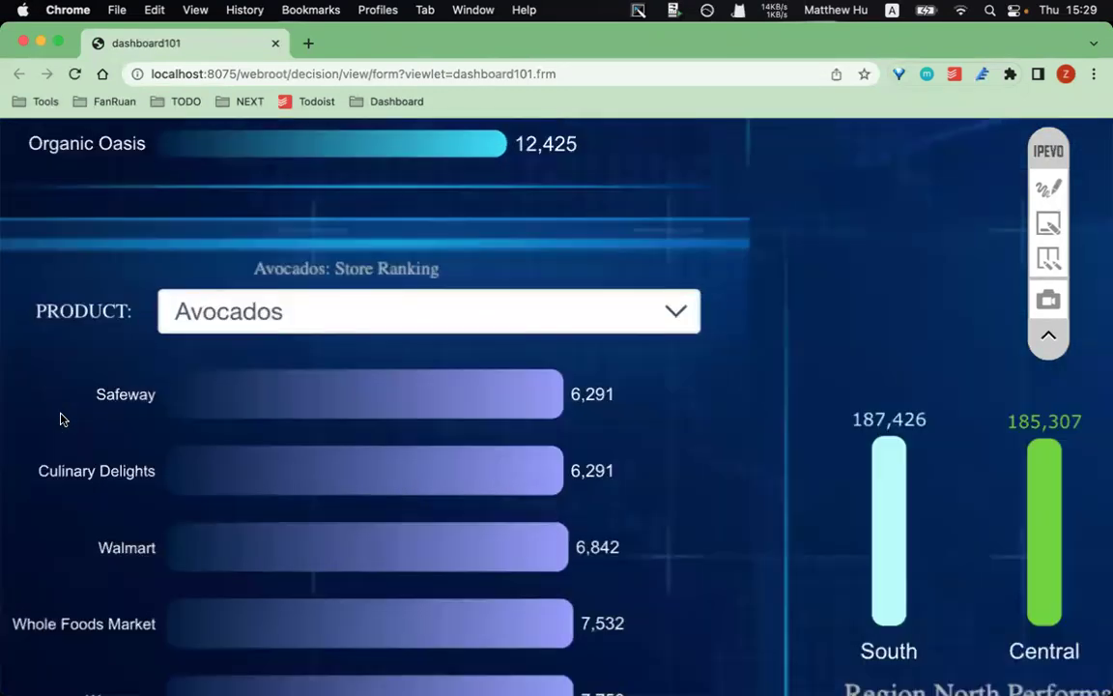
# - Change the Store Ranking chart's PRODUCT filter to Tomatoes, review the ranked stores, and change it to Cucumbers
pyautogui.click(278, 248)
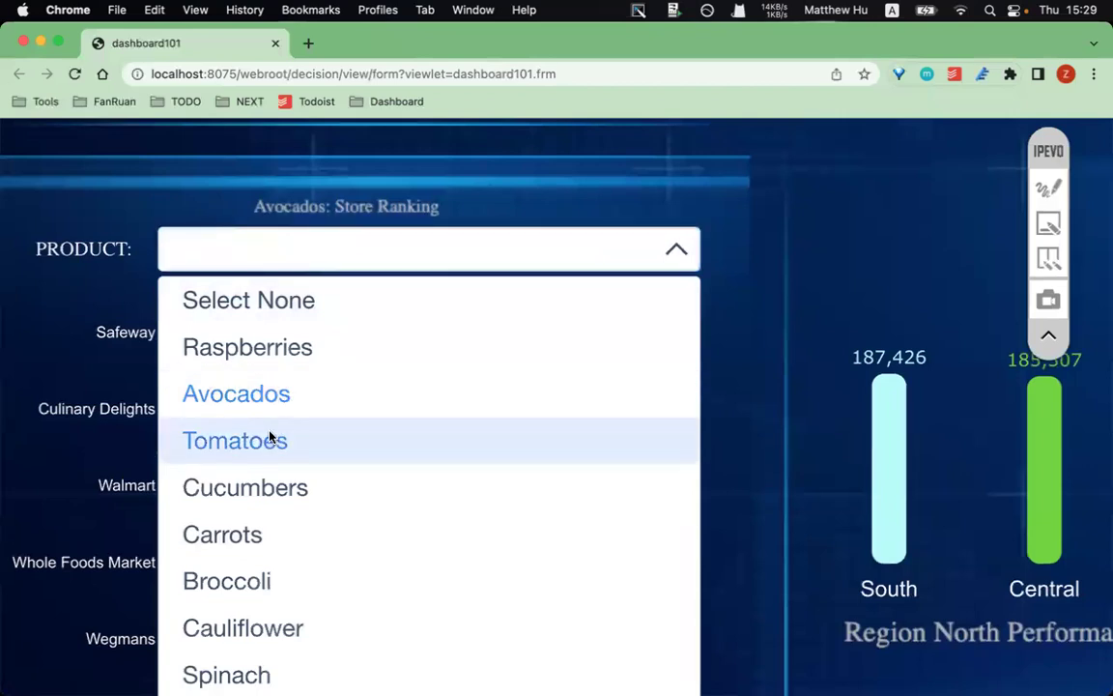
pyautogui.click(270, 438)
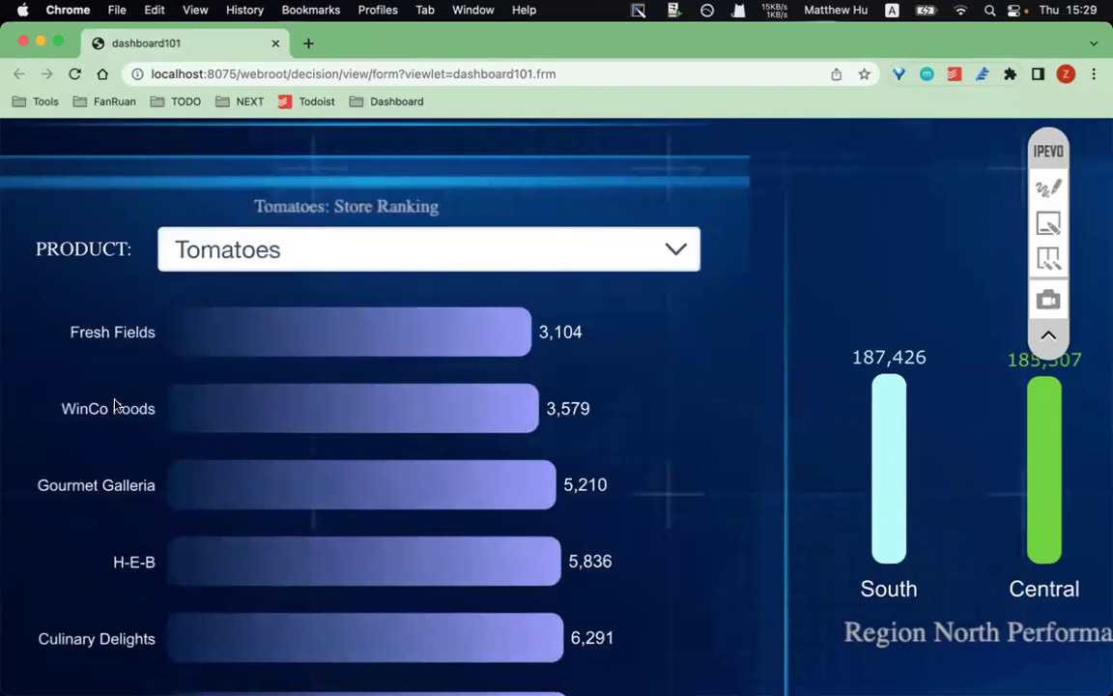
pyautogui.scroll(-1, 117, 400)
pyautogui.scroll(3, 117, 405)
pyautogui.scroll(-1, 235, 414)
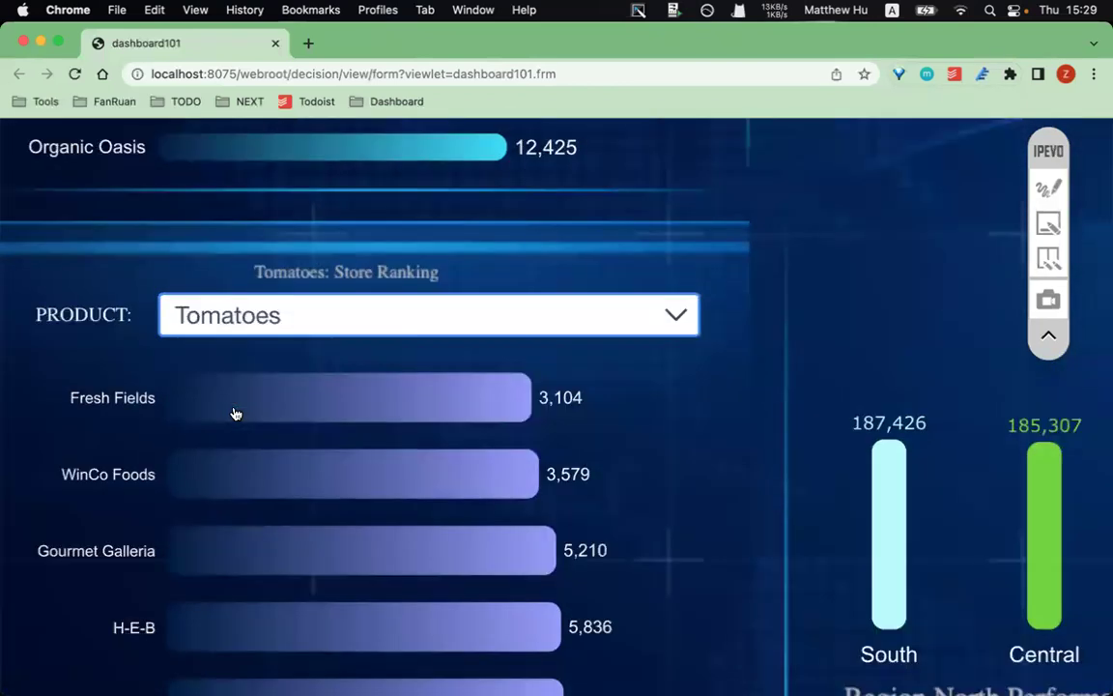
pyautogui.click(305, 306)
pyautogui.click(278, 552)
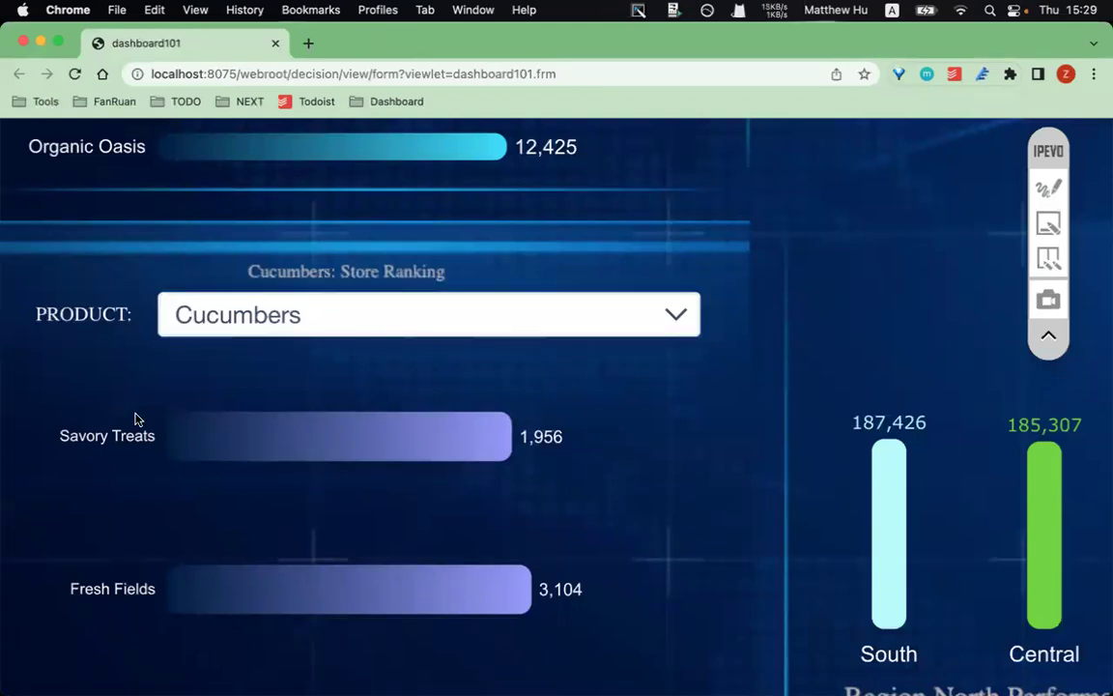
# - Look through the Cucumbers store ranking and set the PRODUCT filter to Carrots
pyautogui.scroll(-1, 135, 417)
pyautogui.scroll(-4, 136, 413)
pyautogui.scroll(3, 140, 430)
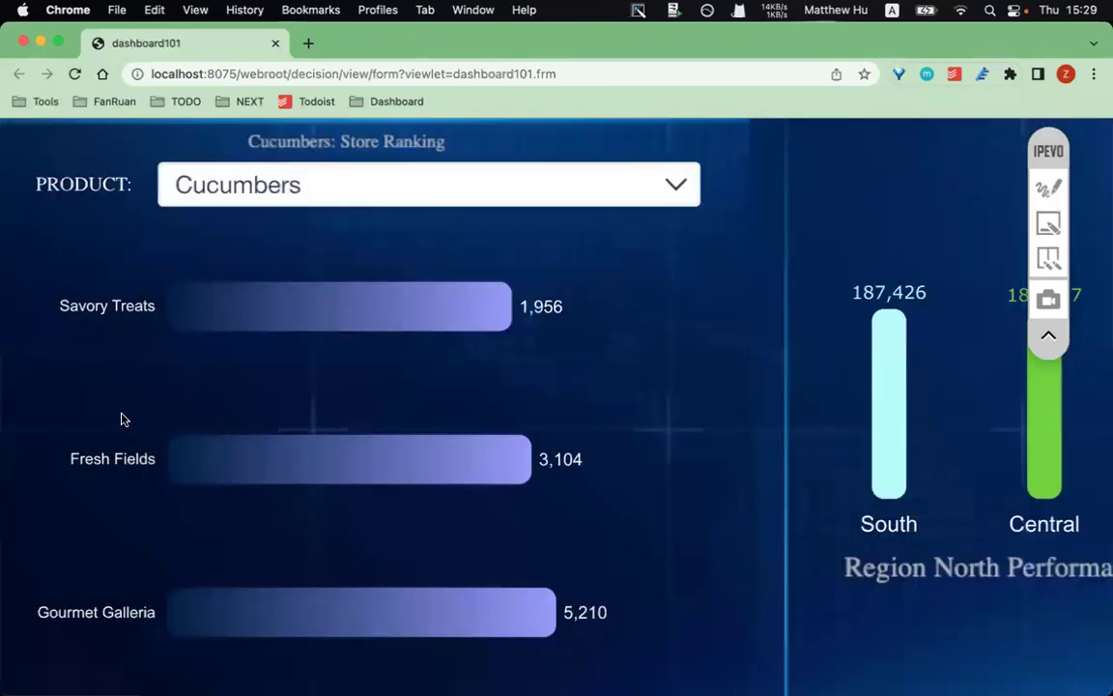
pyautogui.scroll(2, 122, 418)
pyautogui.scroll(-5, 122, 418)
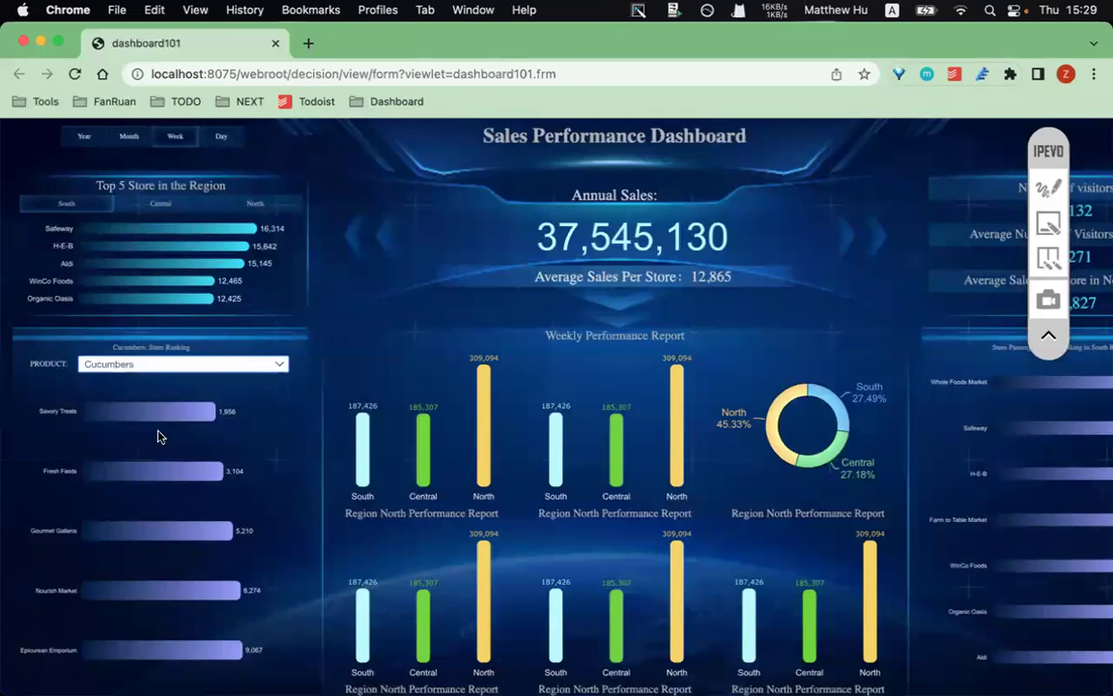
pyautogui.click(123, 363)
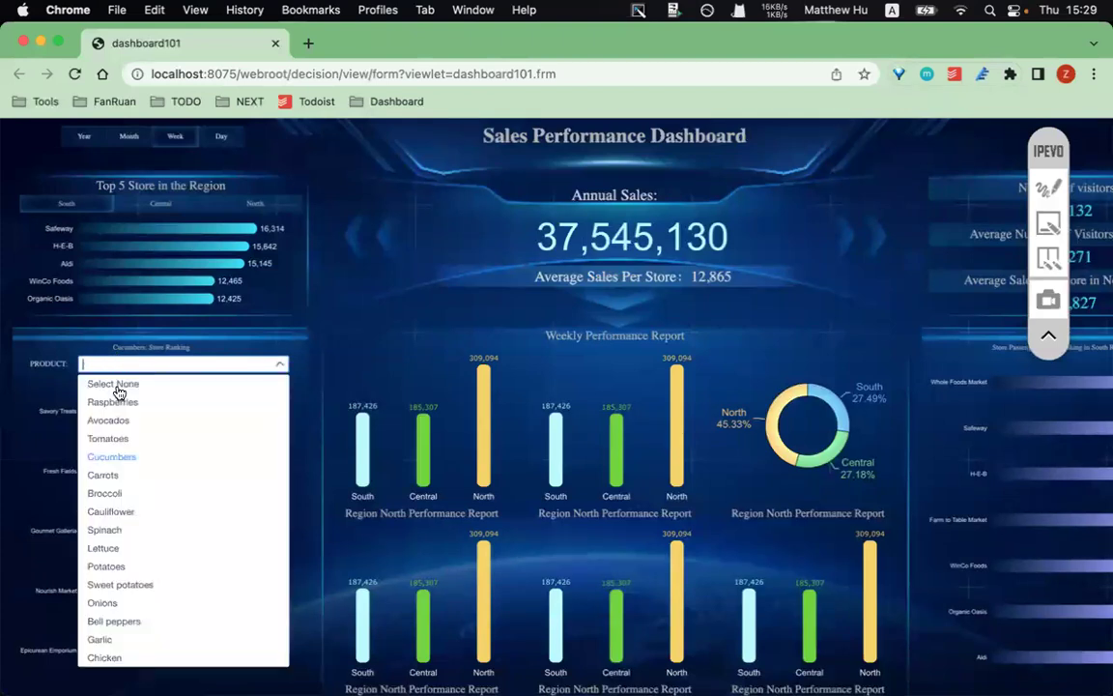
pyautogui.click(122, 475)
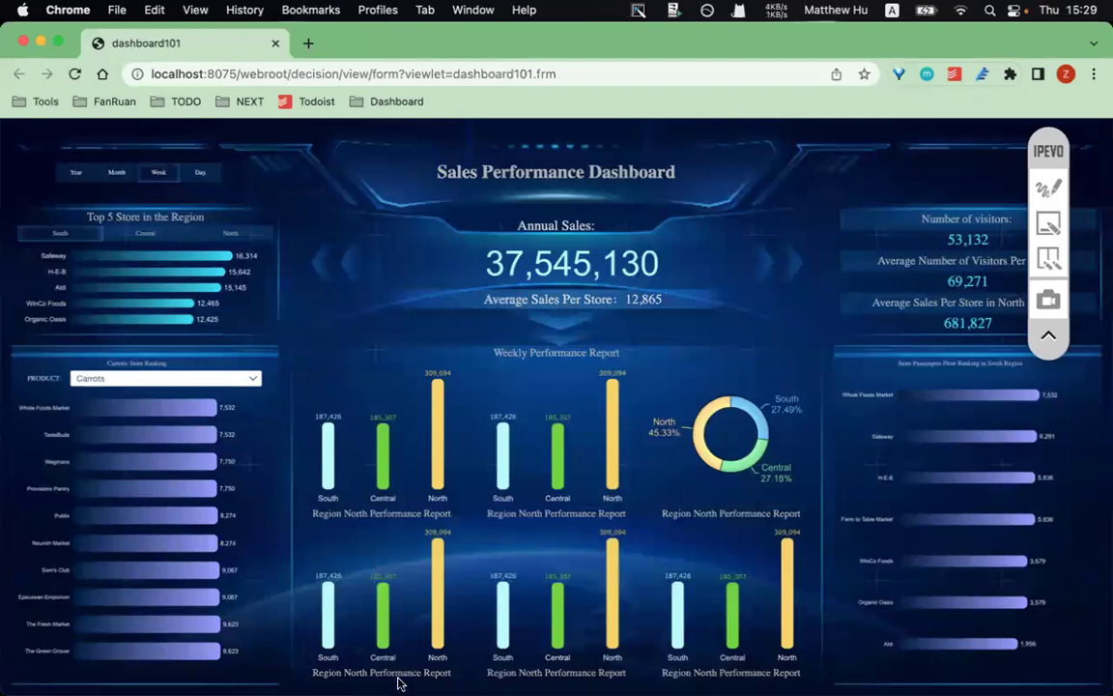
# - Underline the dashboard title, the time filter and the Store Ranking title in red, and clear all the annotations
pyautogui.moveTo(398, 683)
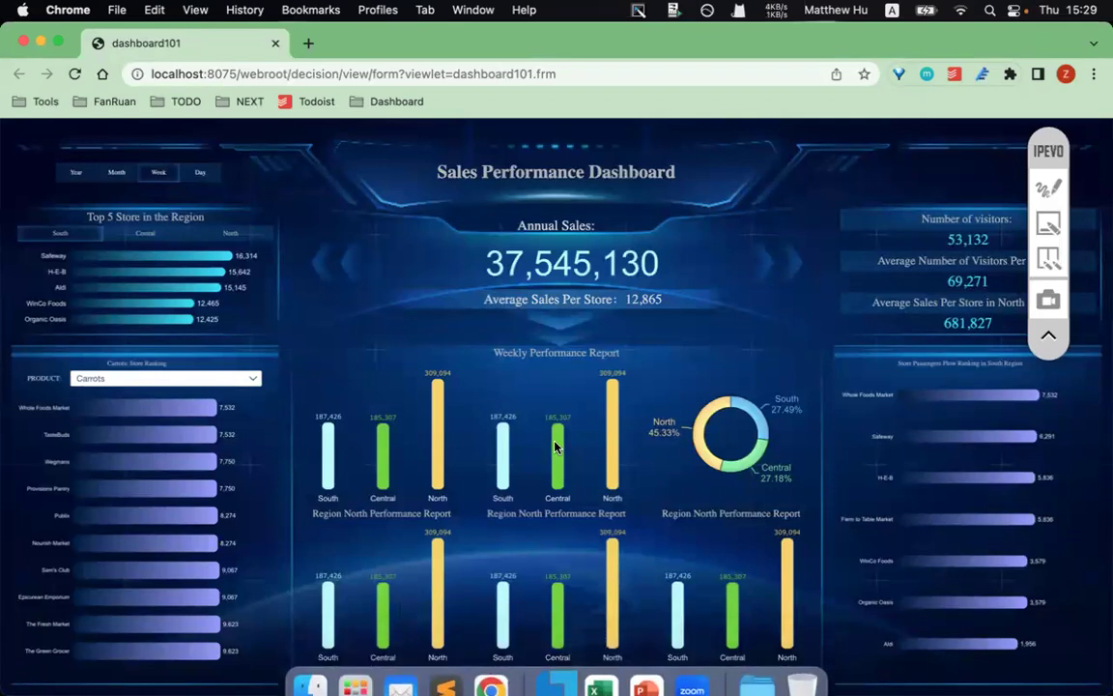
pyautogui.click(1048, 187)
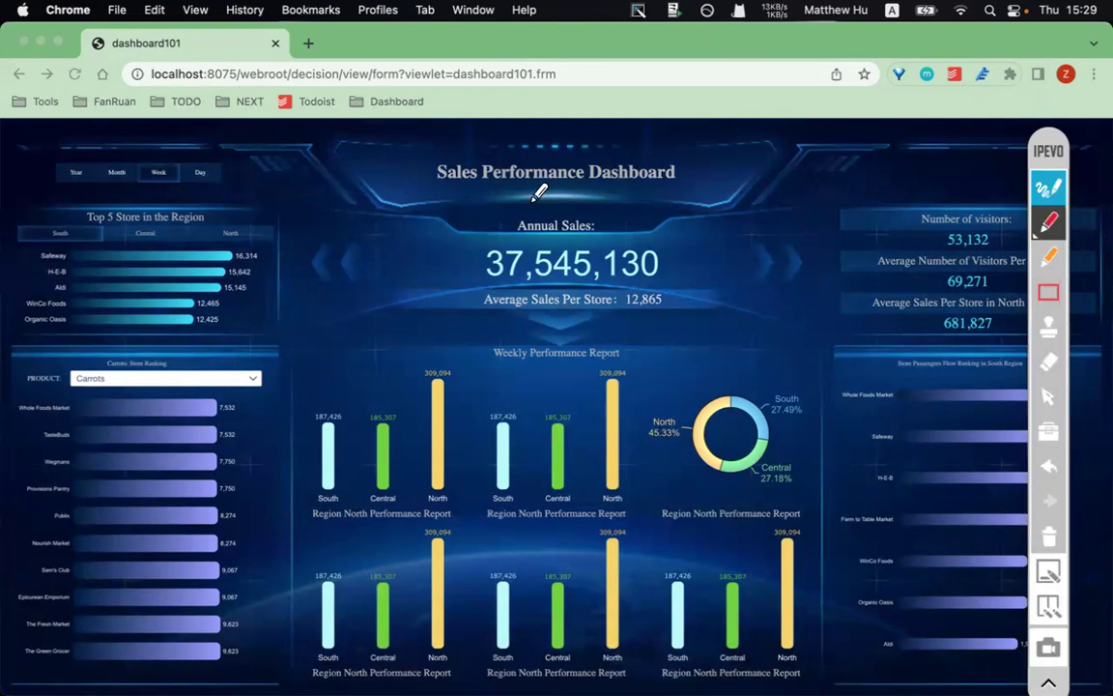
pyautogui.moveTo(420, 196); pyautogui.dragTo(649, 196)
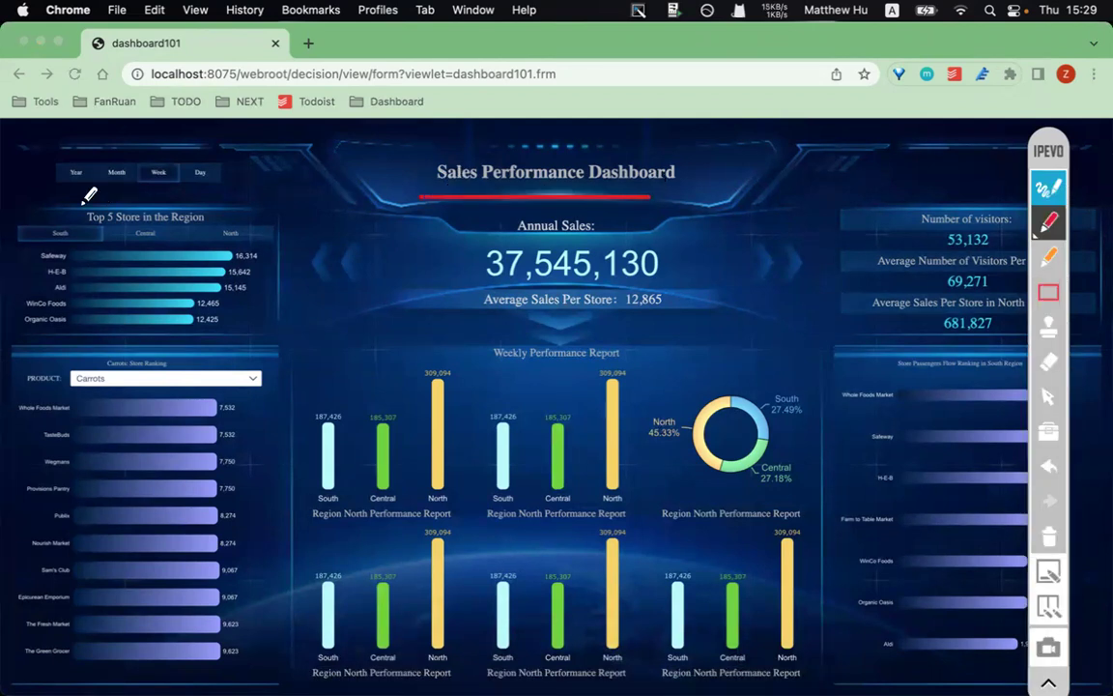
pyautogui.moveTo(53, 199); pyautogui.dragTo(186, 199)
pyautogui.moveTo(12, 370); pyautogui.dragTo(210, 370)
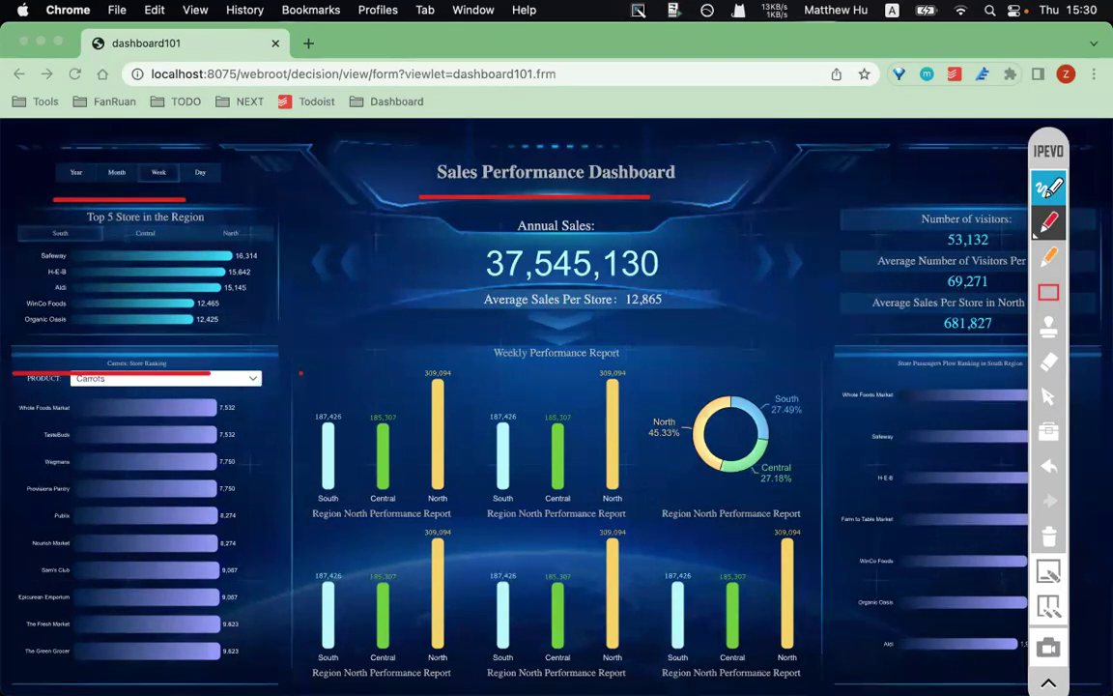
pyautogui.click(1049, 534)
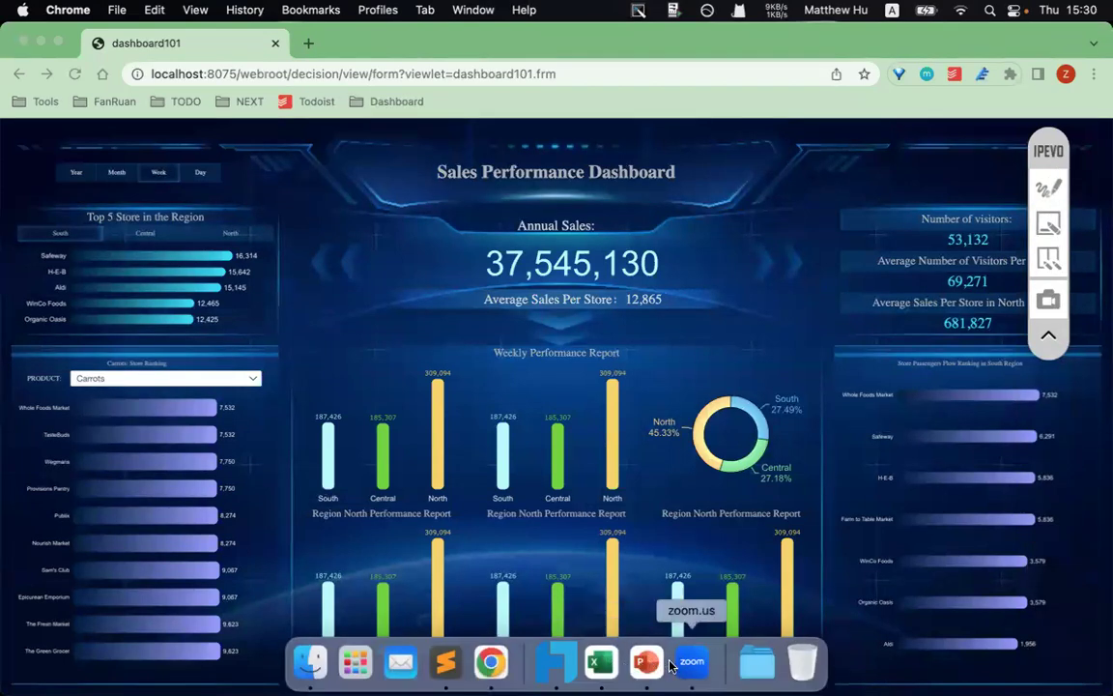
# - Switch to the FineReport designer, open Form4's large central report block, select cells A1 to F21, and return to the form
pyautogui.click(568, 666)
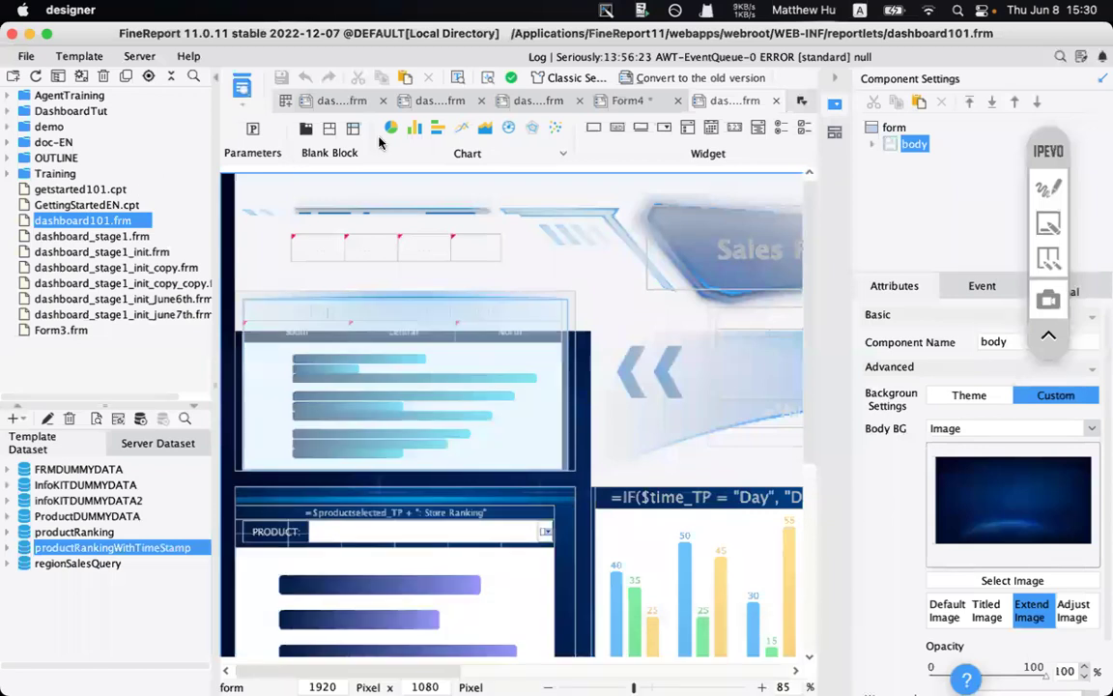
pyautogui.click(635, 106)
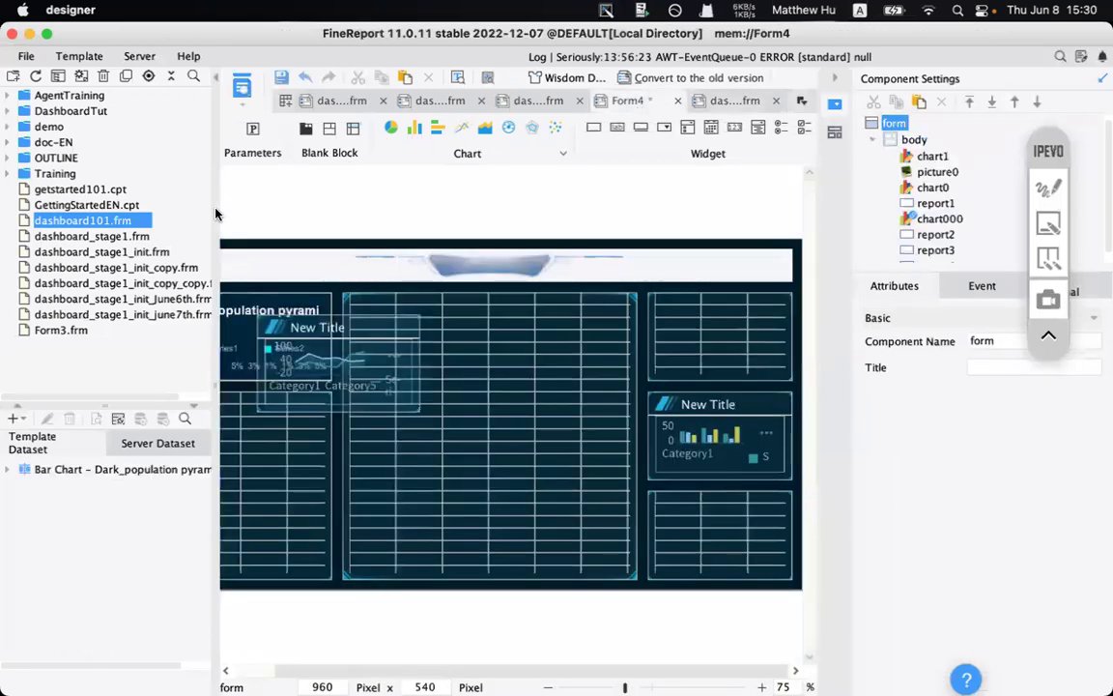
pyautogui.doubleClick(489, 442)
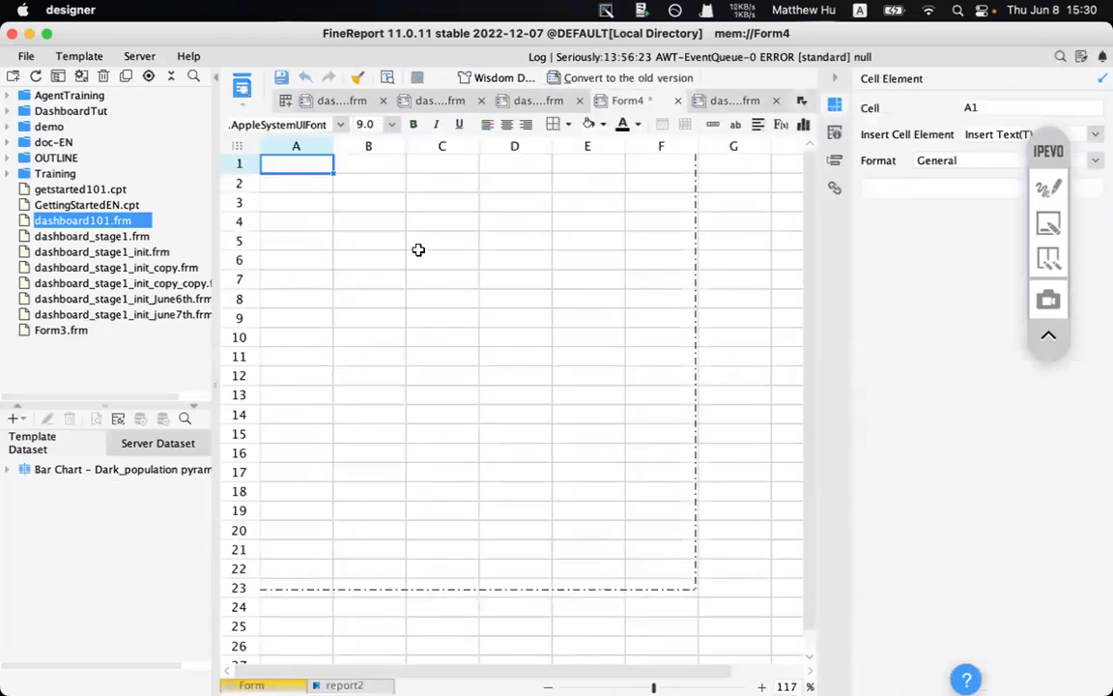
pyautogui.moveTo(291, 169); pyautogui.dragTo(626, 548)
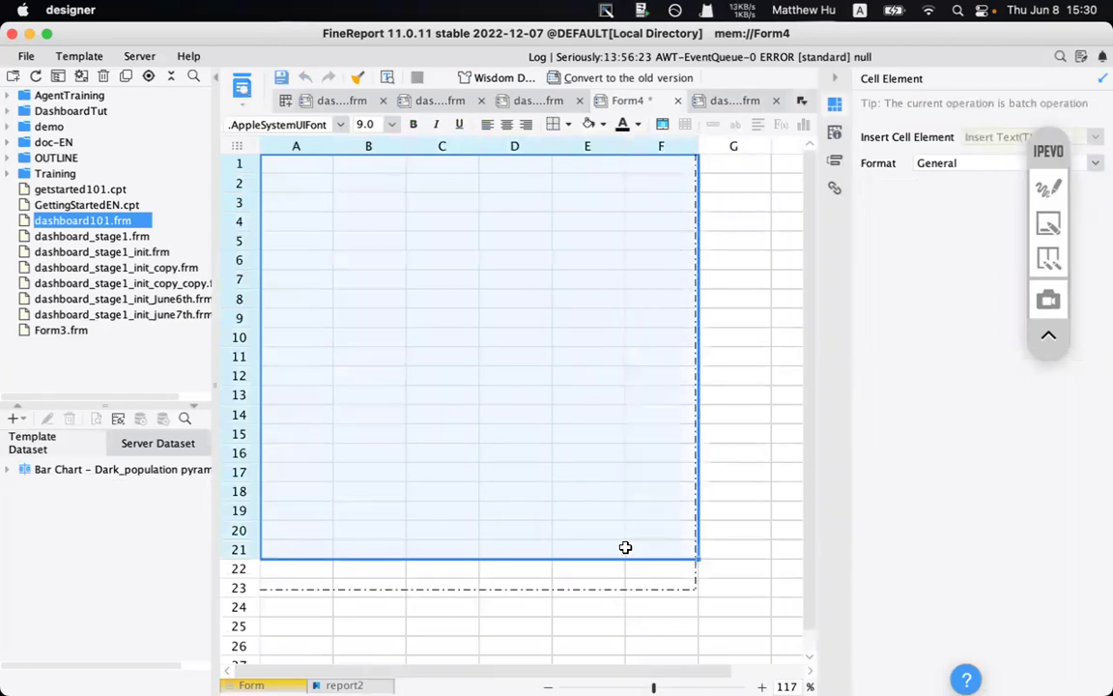
pyautogui.click(250, 685)
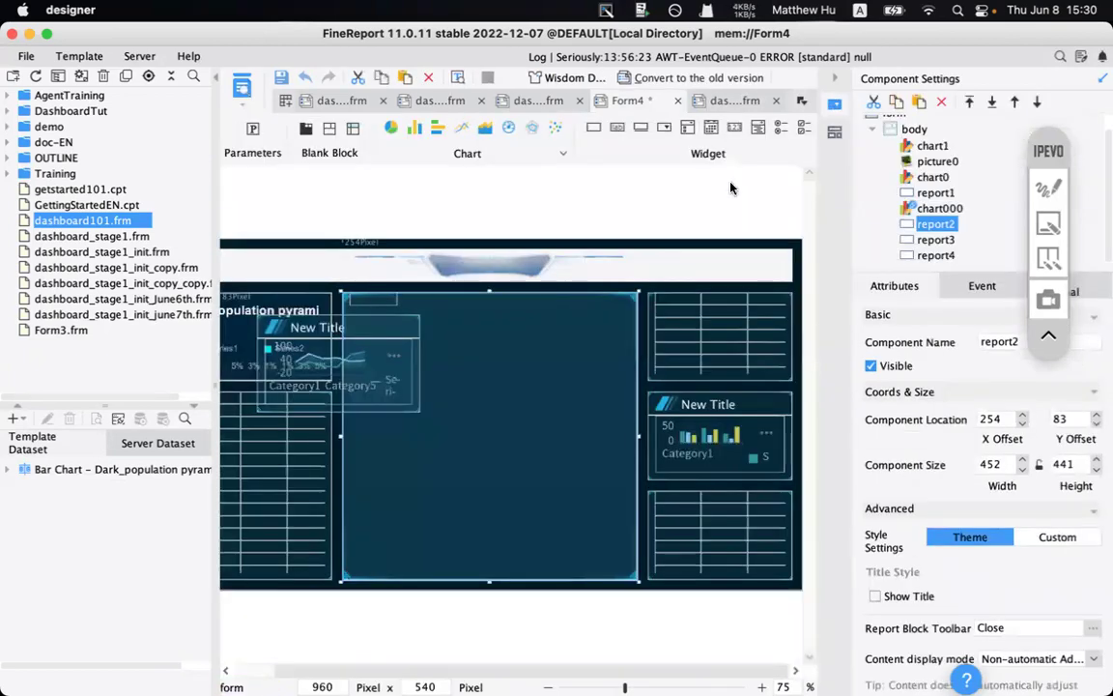
# - In dashboard101.frm, underline the report block tool, the area beside the title banner and the time filter cells in red, and clear the marks
pyautogui.click(732, 101)
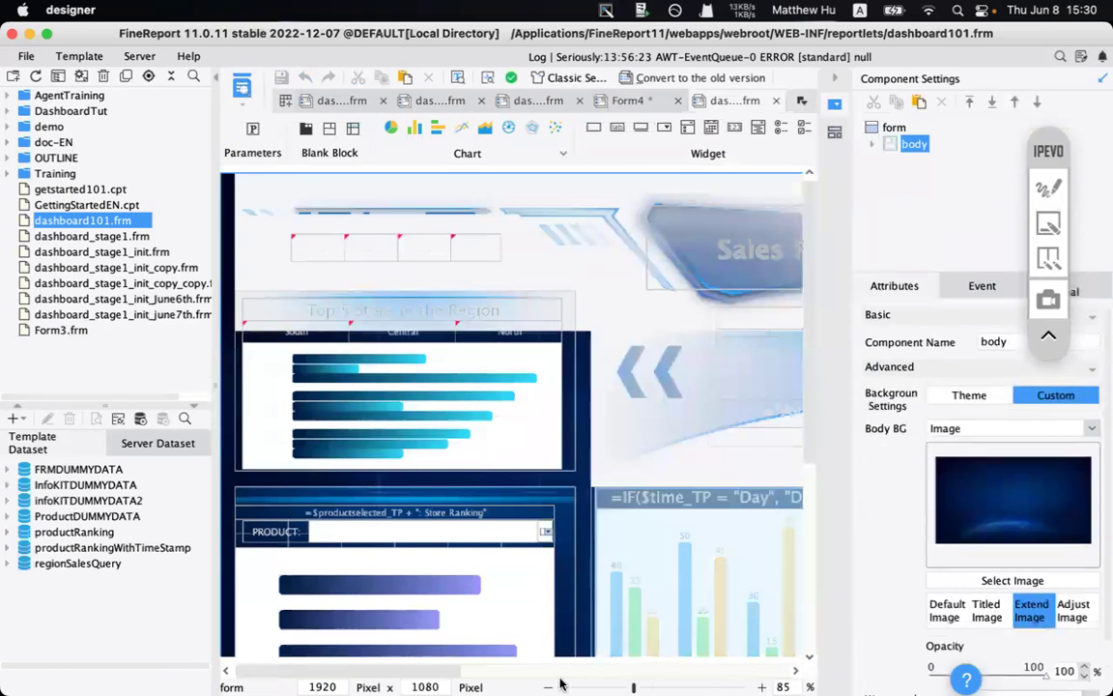
pyautogui.click(548, 686)
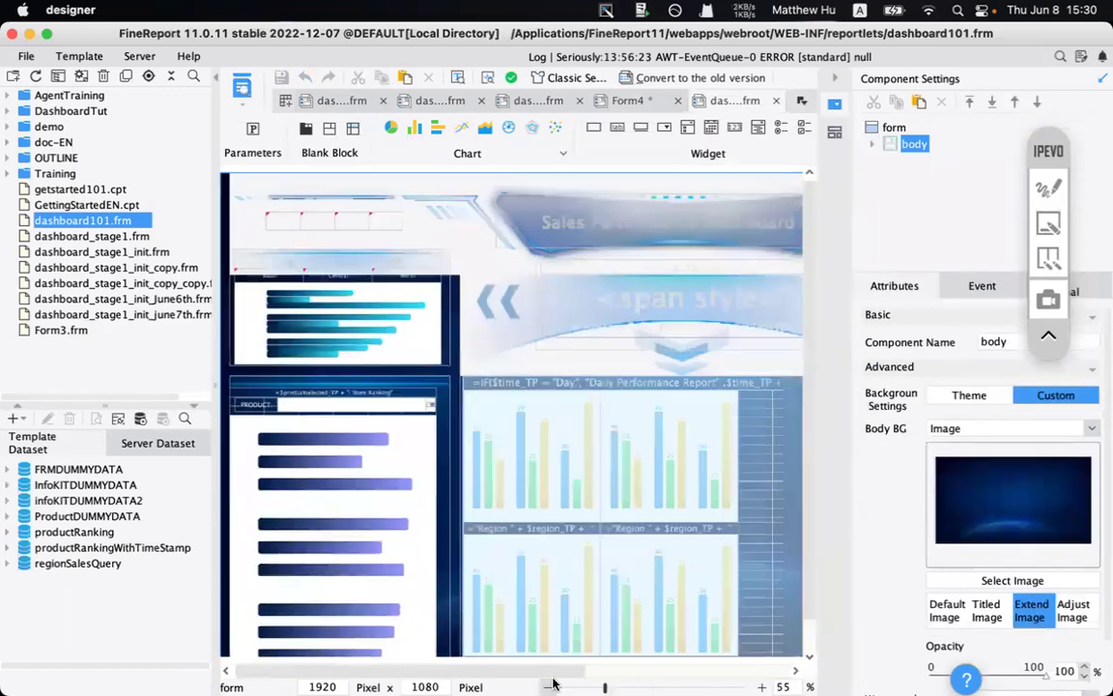
pyautogui.click(1048, 188)
pyautogui.moveTo(343, 142); pyautogui.dragTo(370, 142)
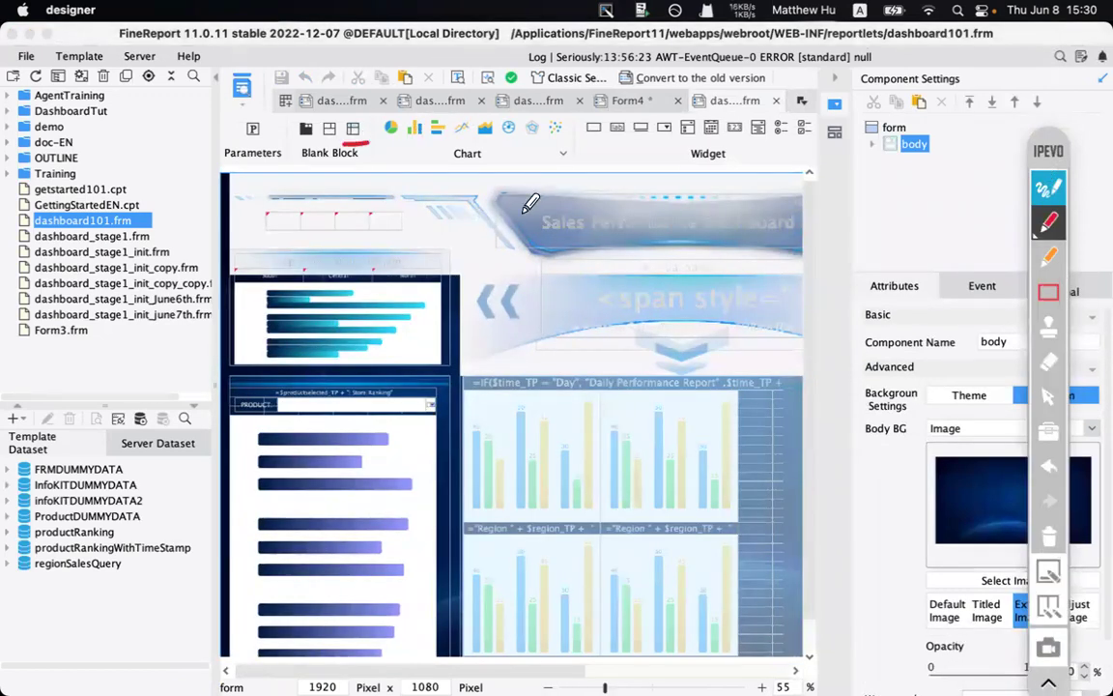
pyautogui.moveTo(476, 255); pyautogui.dragTo(523, 253)
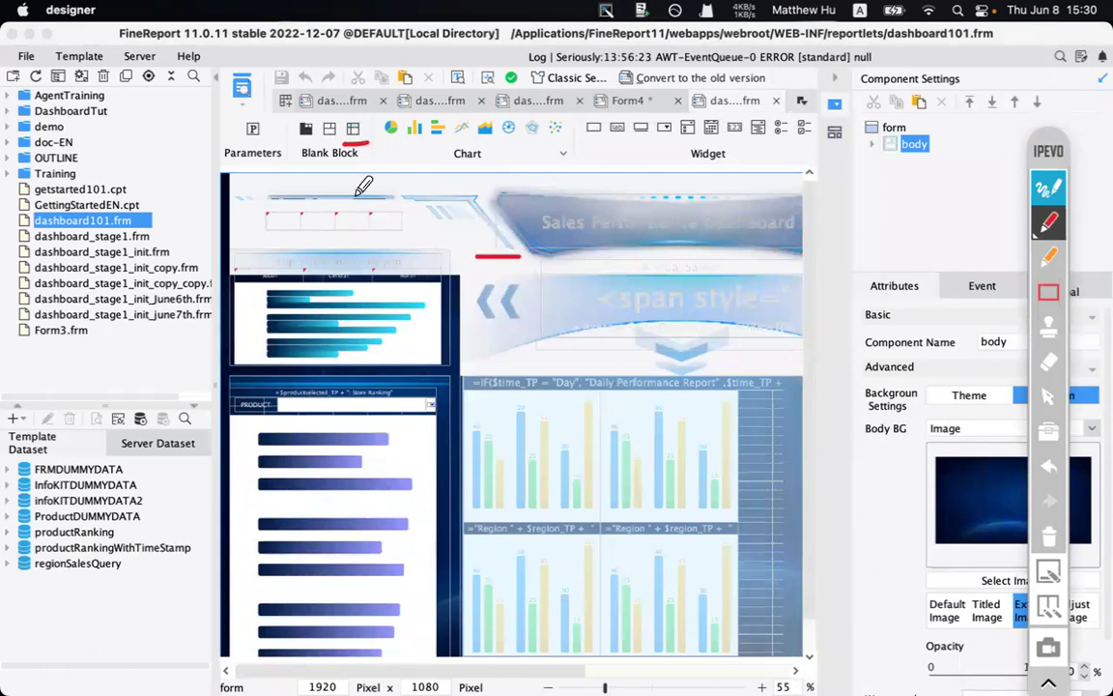
pyautogui.moveTo(254, 237); pyautogui.dragTo(406, 234)
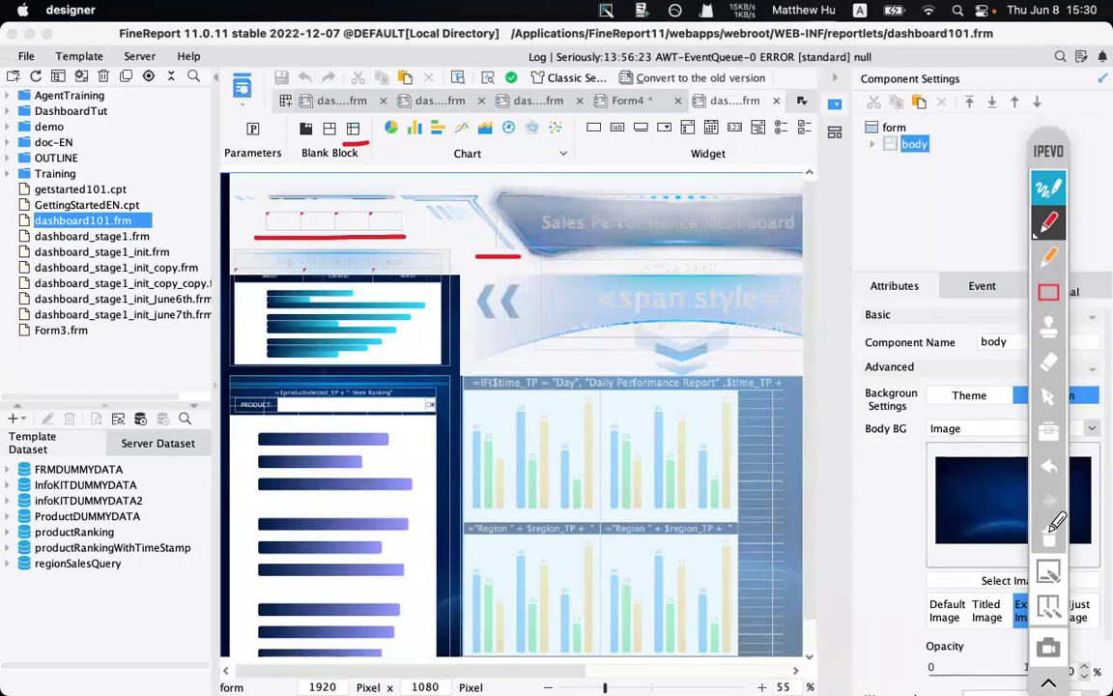
pyautogui.click(1051, 180)
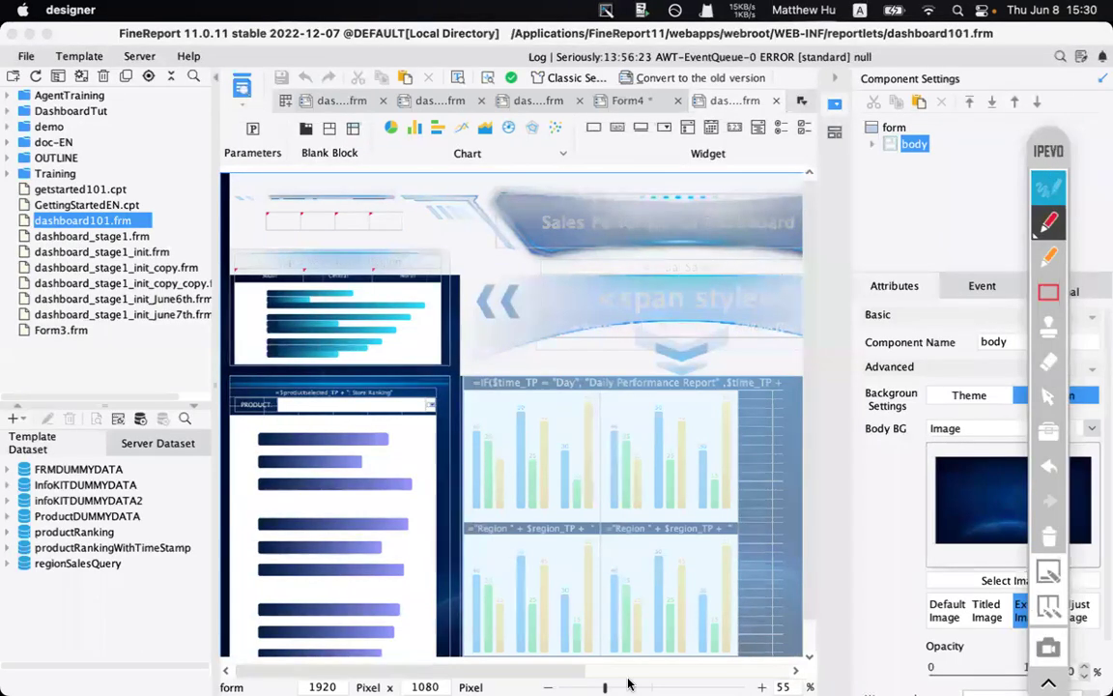
# - Switch to the dashboard101 preview in Chrome and cycle the time filter through Year, Month, Week and Day
pyautogui.moveTo(600, 659)
pyautogui.click(490, 662)
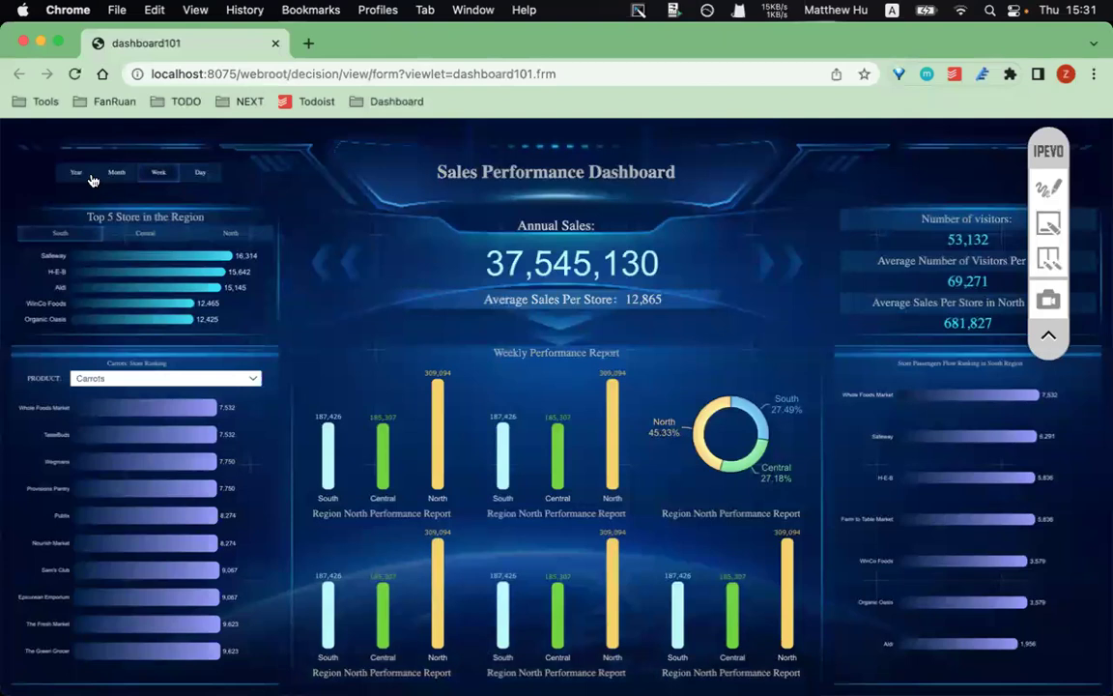
pyautogui.scroll(5, 92, 181)
pyautogui.scroll(-5, 91, 181)
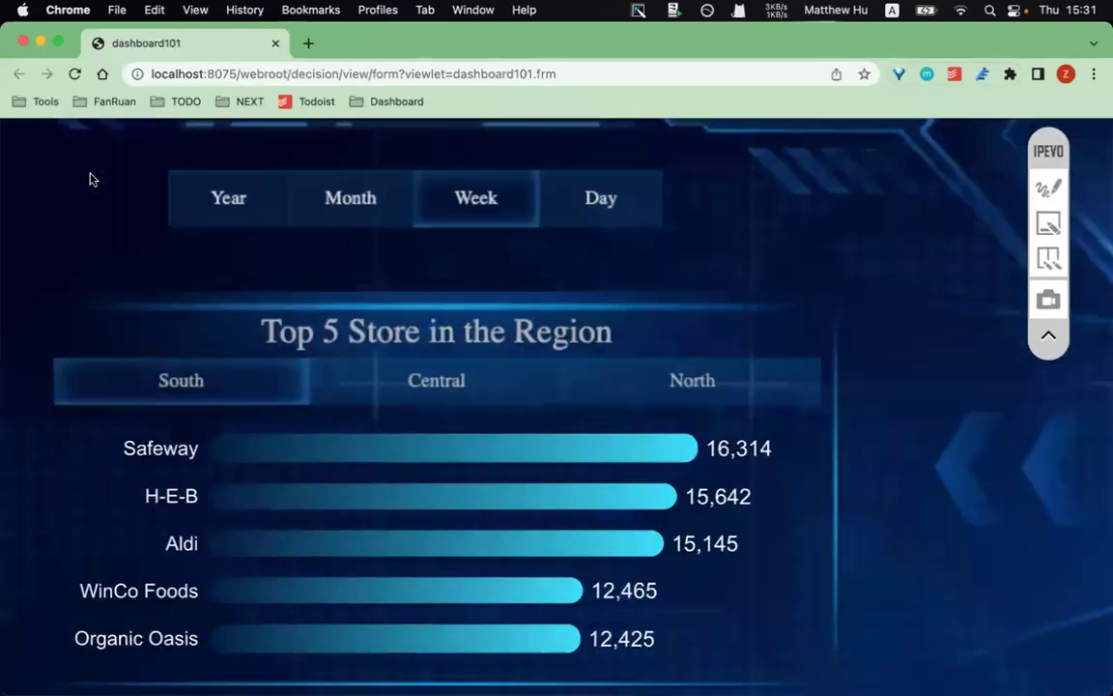
pyautogui.scroll(2, 383, 257)
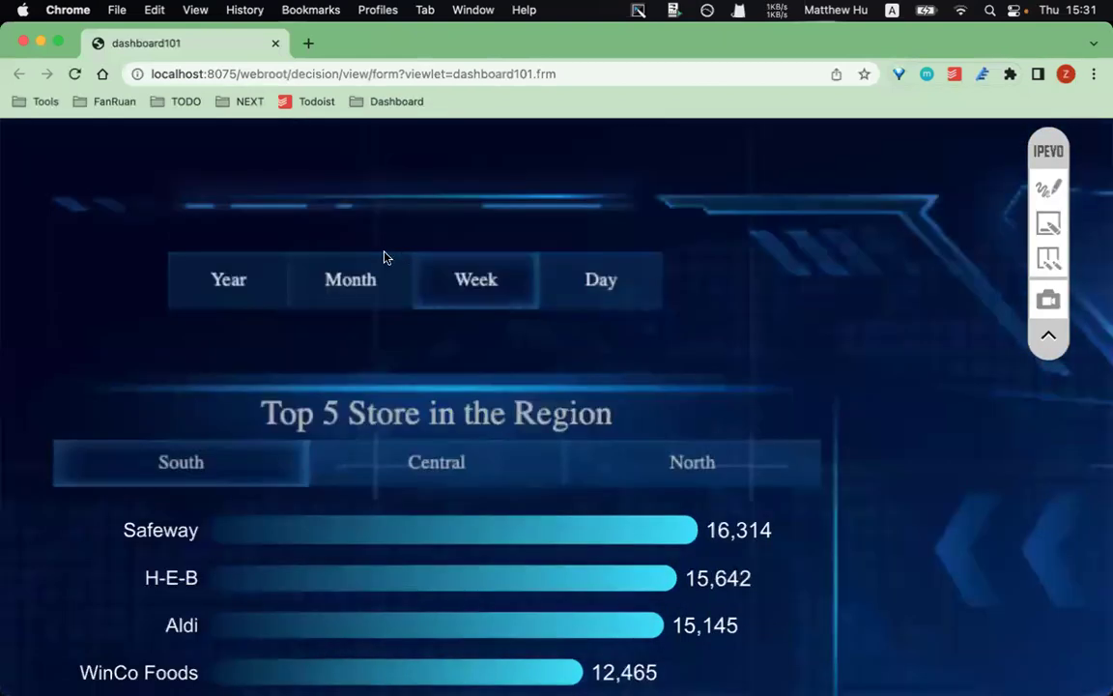
pyautogui.click(238, 283)
pyautogui.click(337, 285)
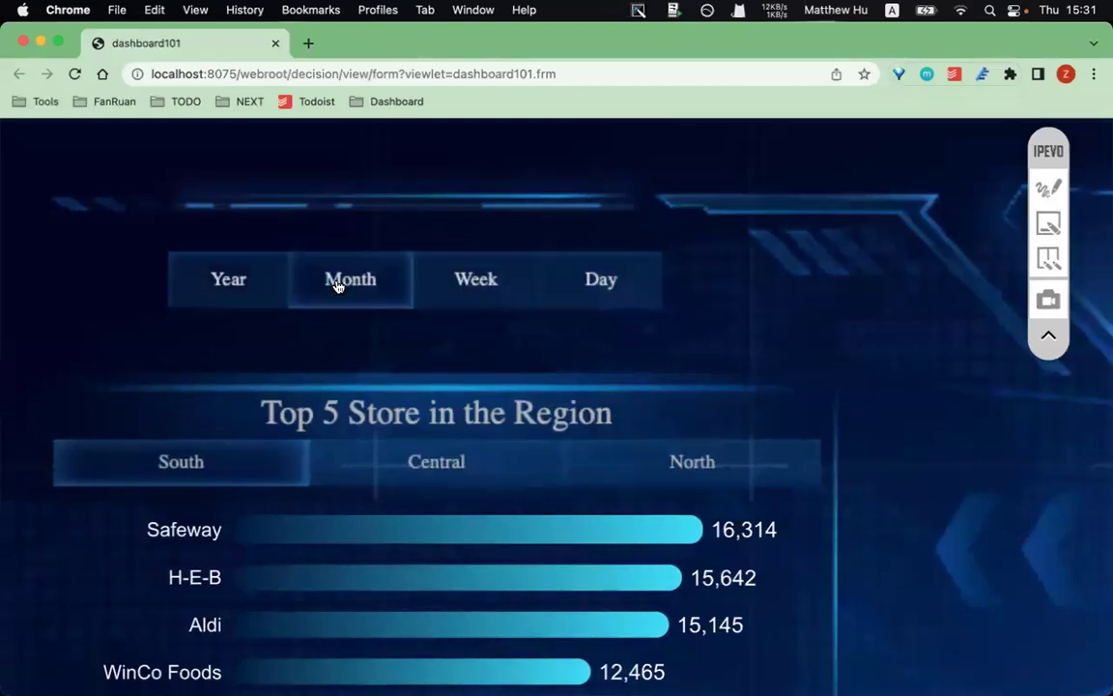
pyautogui.click(452, 289)
pyautogui.click(589, 289)
# - Switch the time filter back through Month, Week and Year, and step it forward again to end on Day
pyautogui.click(375, 283)
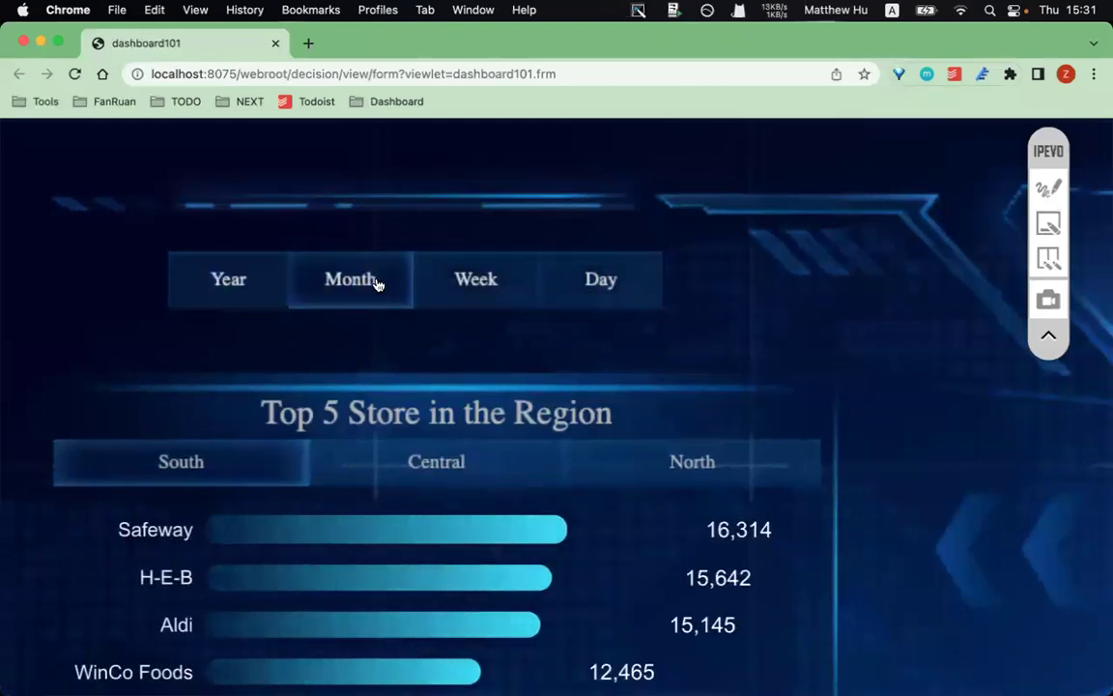
pyautogui.click(466, 280)
pyautogui.click(242, 288)
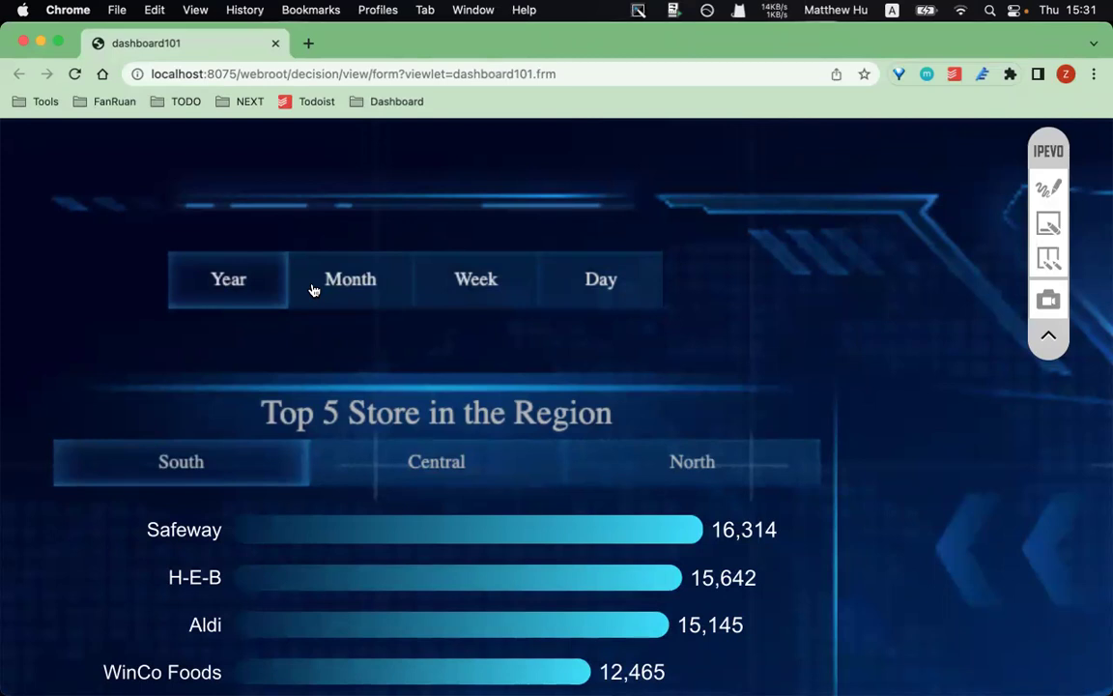
pyautogui.click(323, 285)
pyautogui.click(492, 274)
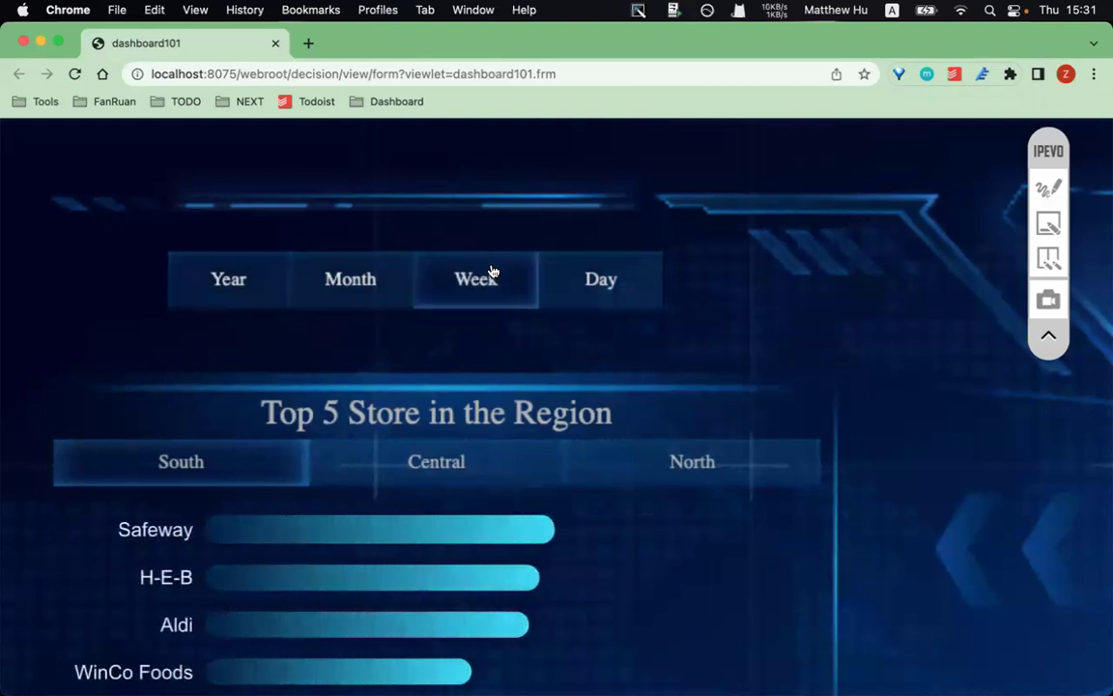
pyautogui.click(604, 281)
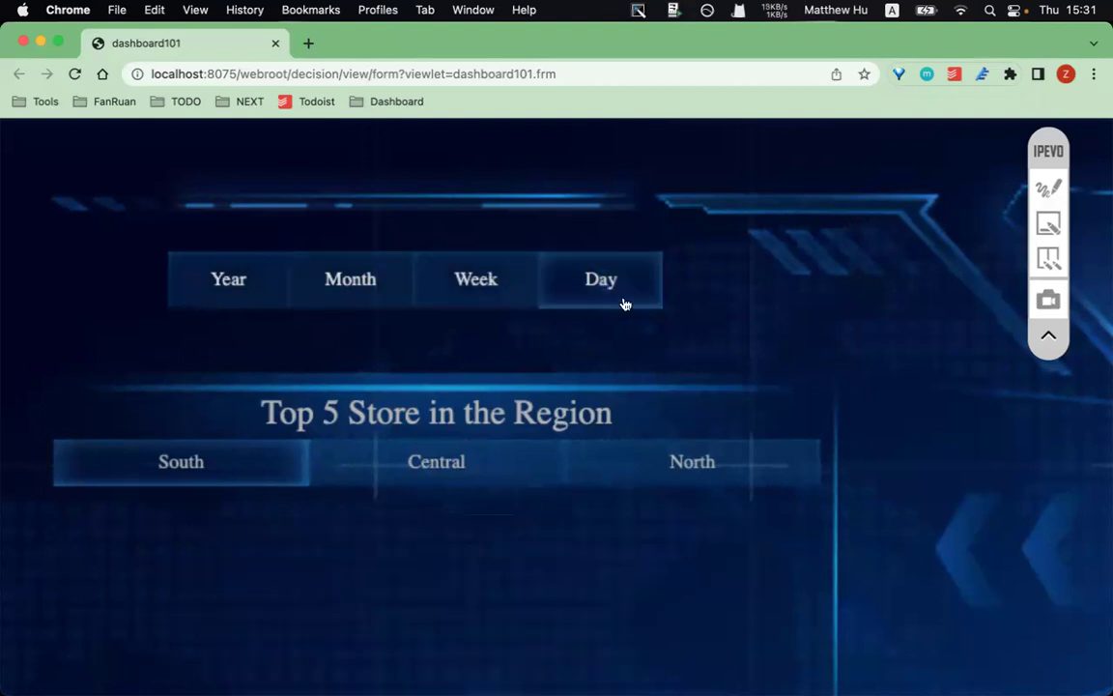
# - In the dashboard101 preview, underline the PRODUCT label and its dropdown in red, box the store ranking block, and clear the marks
pyautogui.scroll(-5, 400, 312)
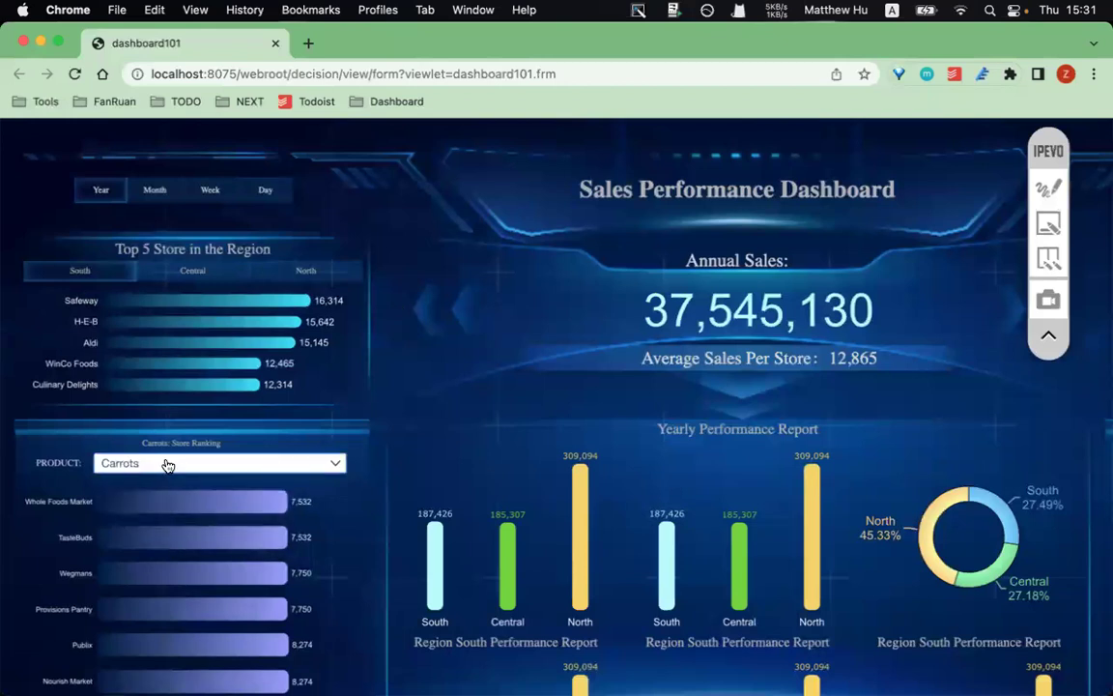
pyautogui.scroll(-2, 194, 465)
pyautogui.click(1056, 191)
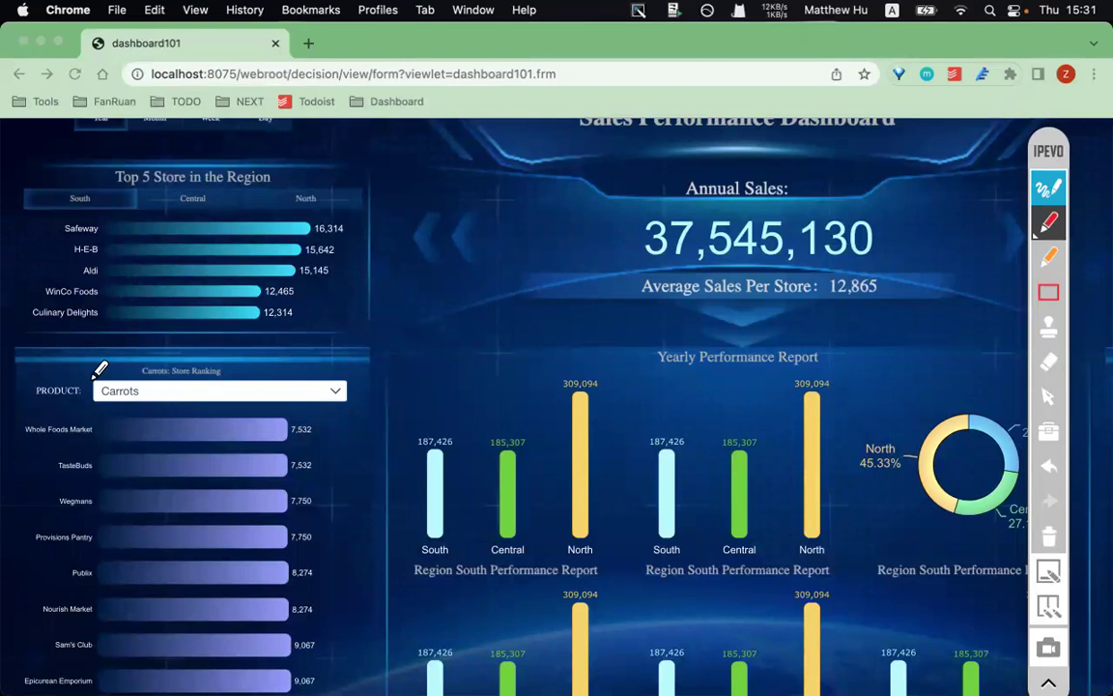
pyautogui.moveTo(27, 371); pyautogui.dragTo(84, 371)
pyautogui.moveTo(94, 413); pyautogui.dragTo(343, 412)
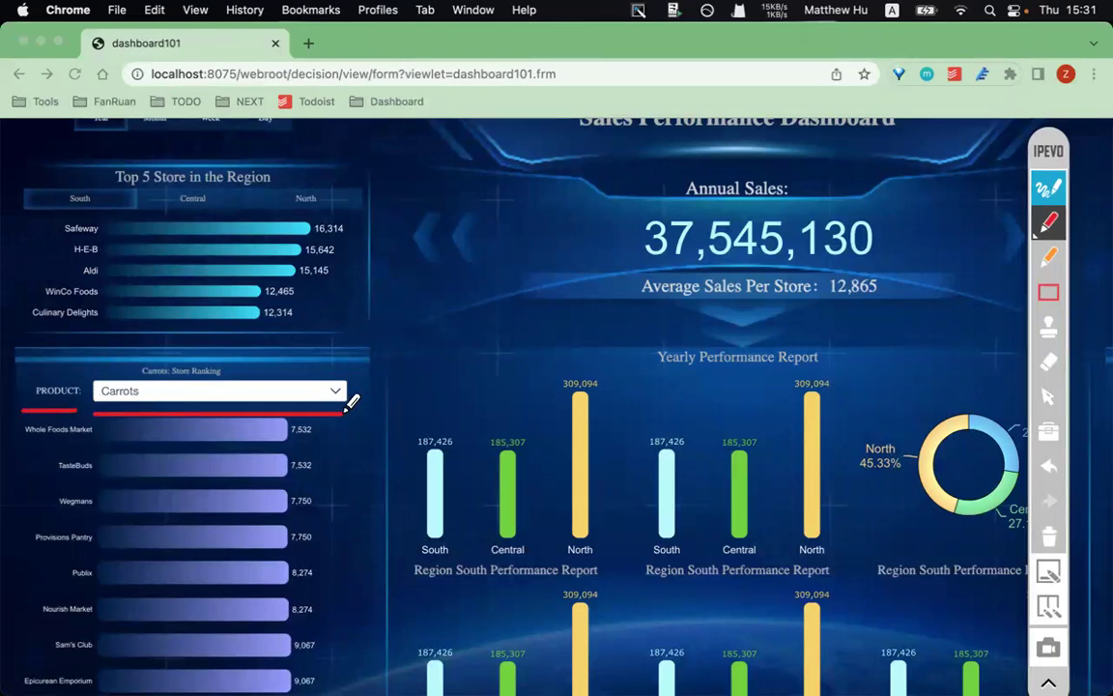
pyautogui.click(1048, 291)
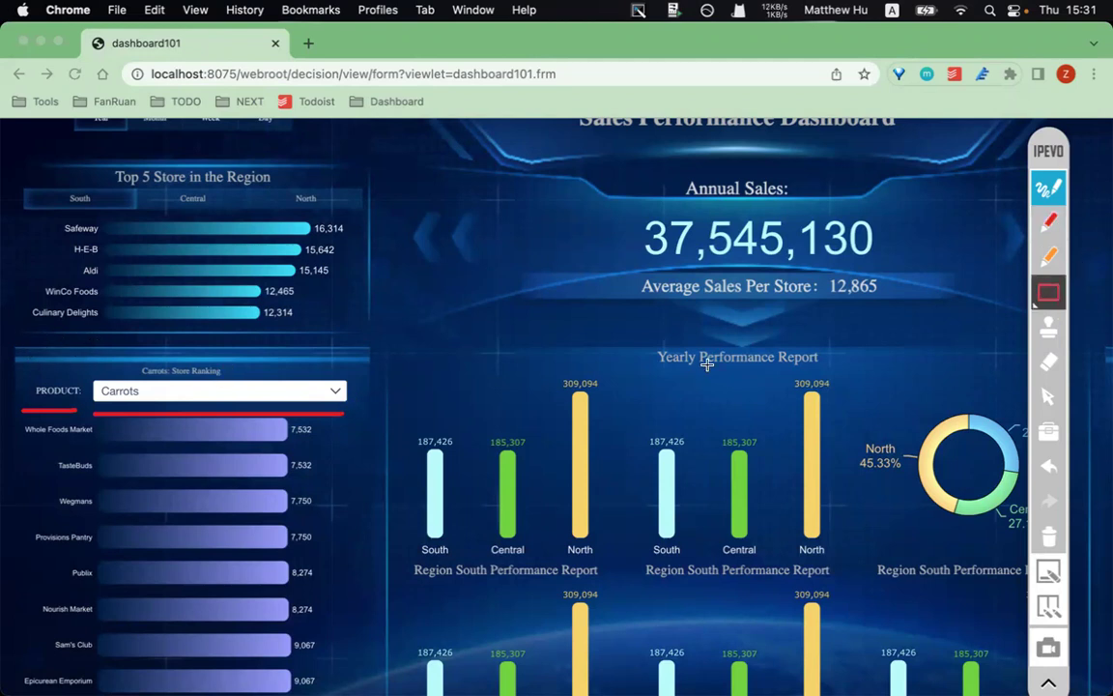
pyautogui.moveTo(10, 357)
pyautogui.mouseDown()
pyautogui.moveTo(373, 564)
pyautogui.moveTo(372, 587)
pyautogui.mouseUp()
pyautogui.press('Escape')
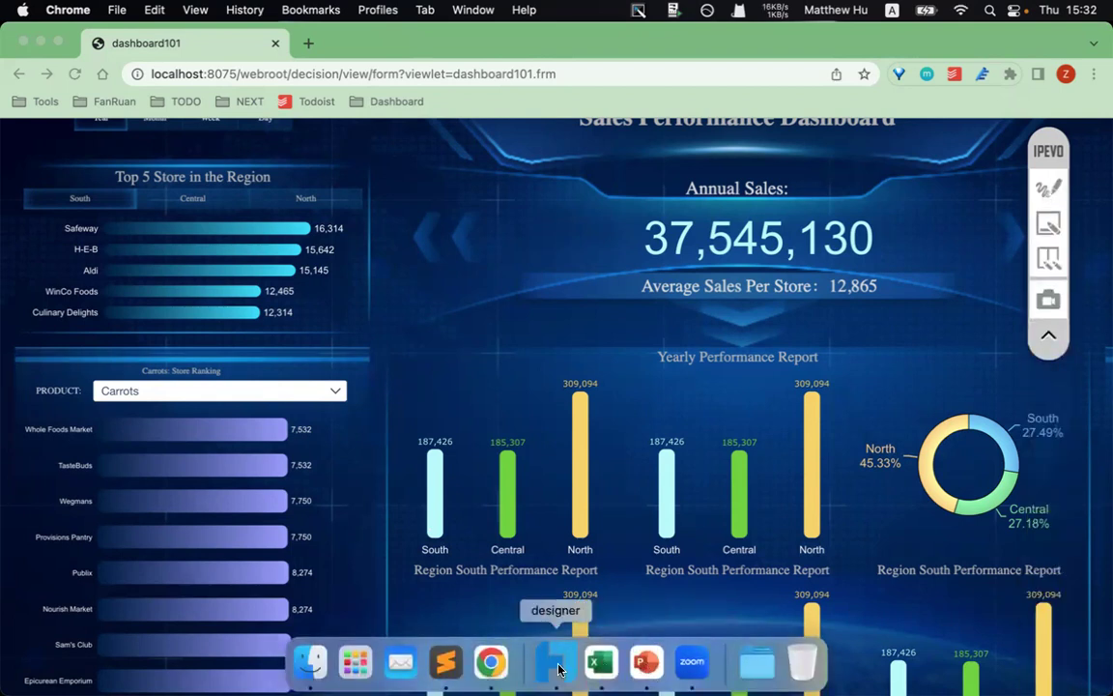
# - Switch to the FineReport designer and inspect the attributes of the product dropdown productselected_TP and its label prductLabel
pyautogui.click(556, 664)
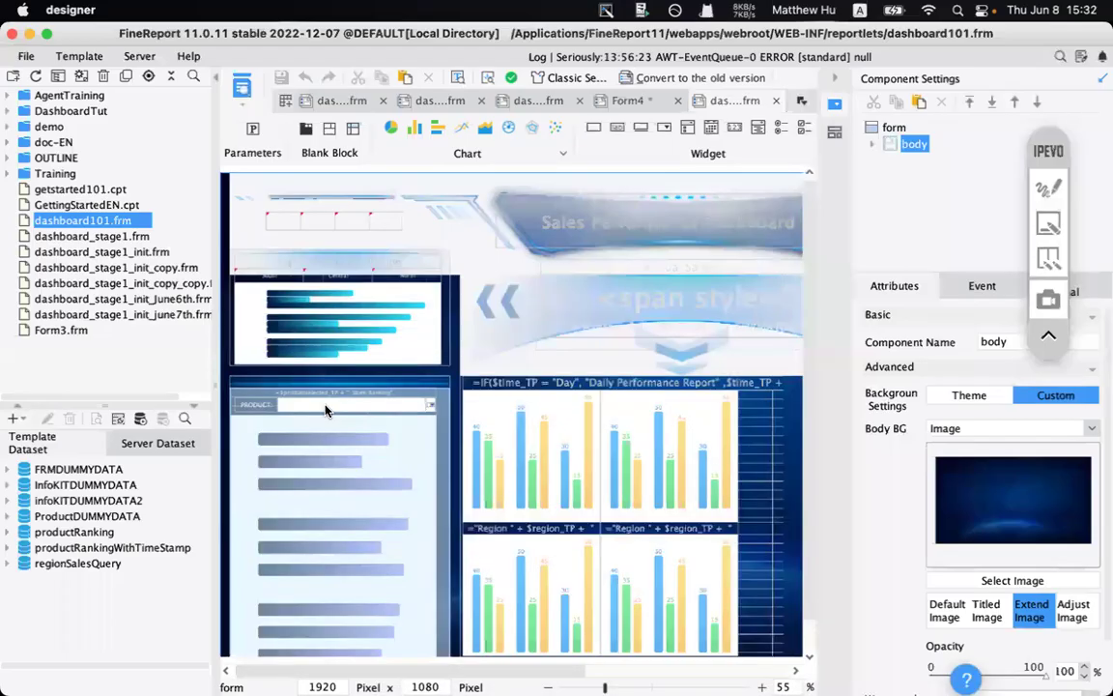
pyautogui.click(325, 411)
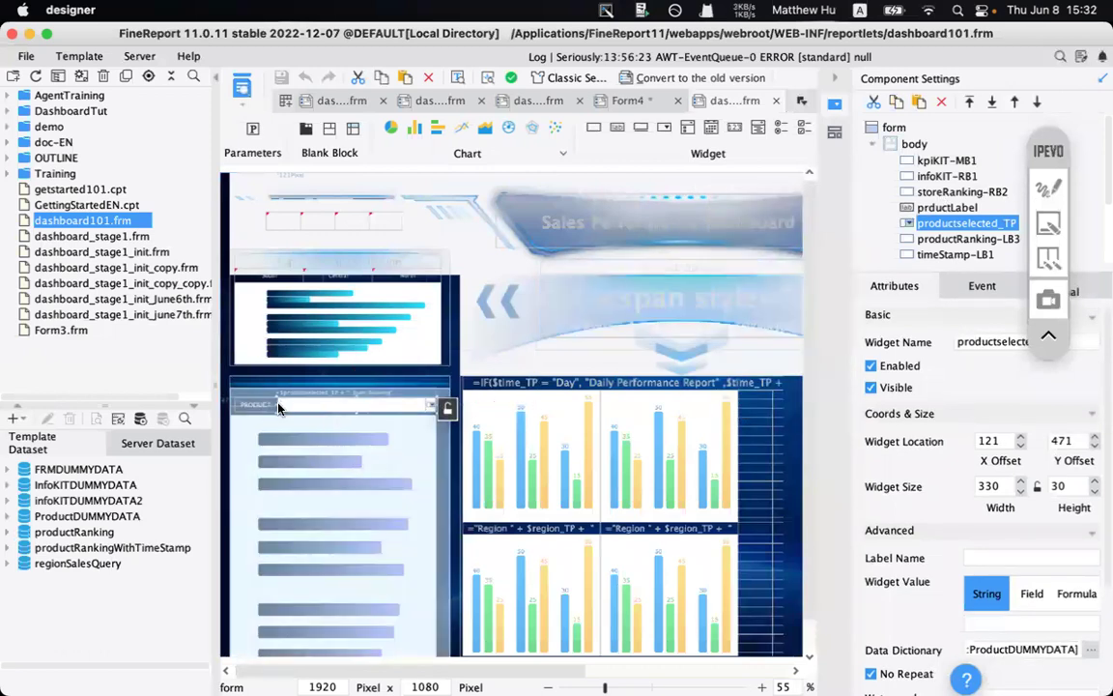
pyautogui.click(909, 211)
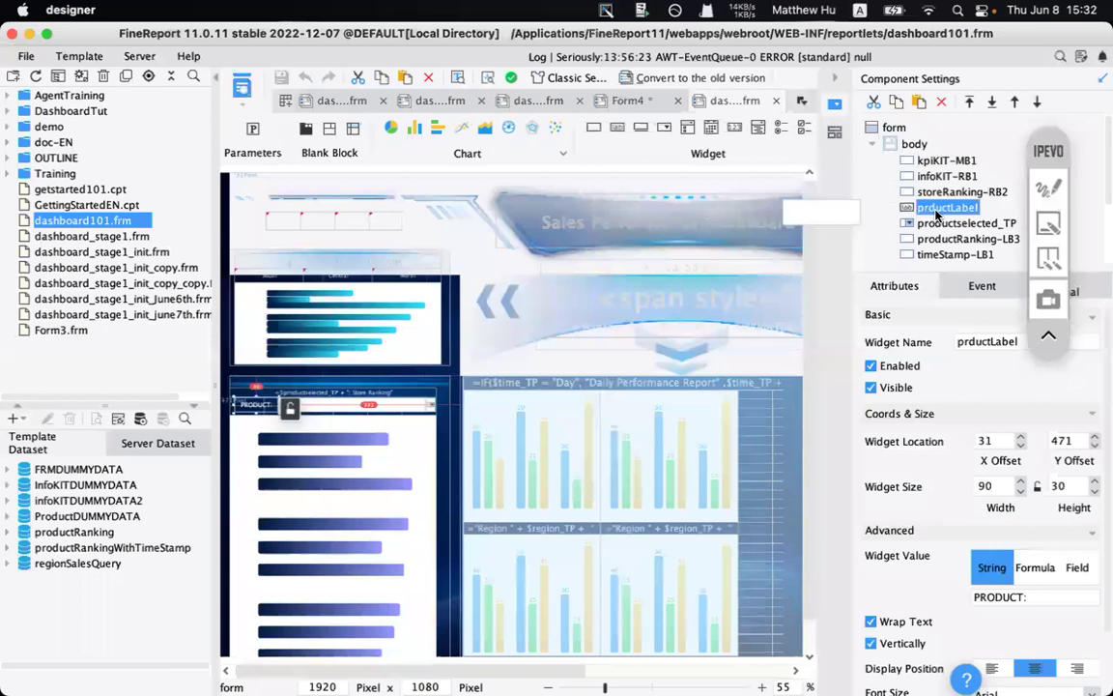
pyautogui.click(937, 224)
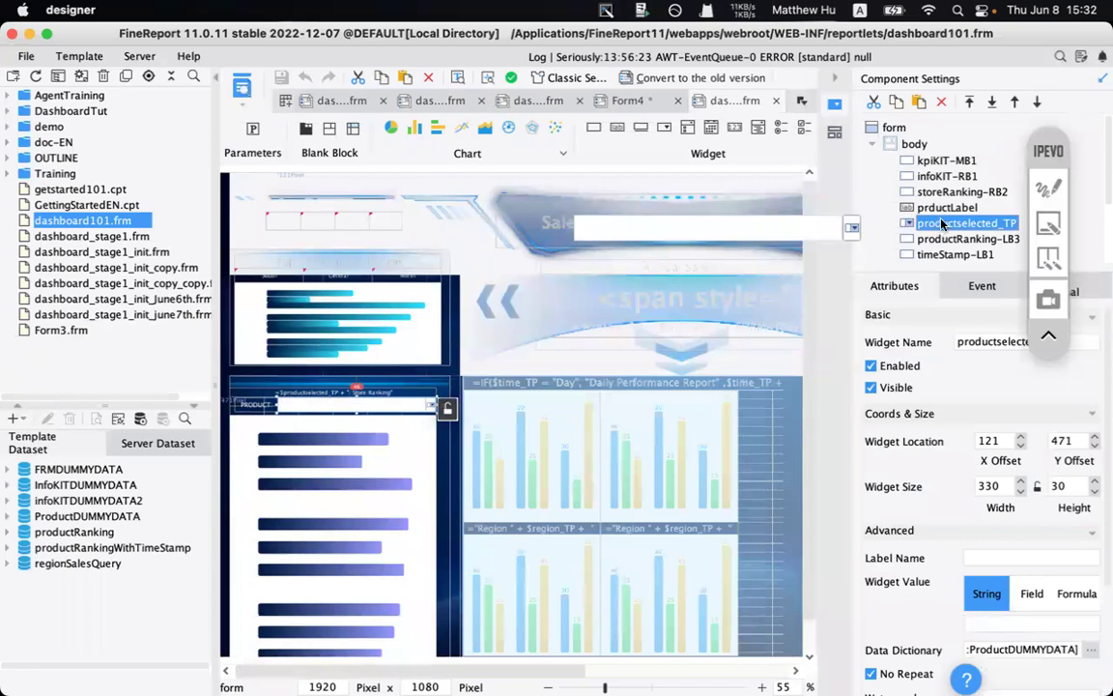
# - Open the template parameters of dashboard101.frm and show the productselected_TP parameter
pyautogui.click(66, 62)
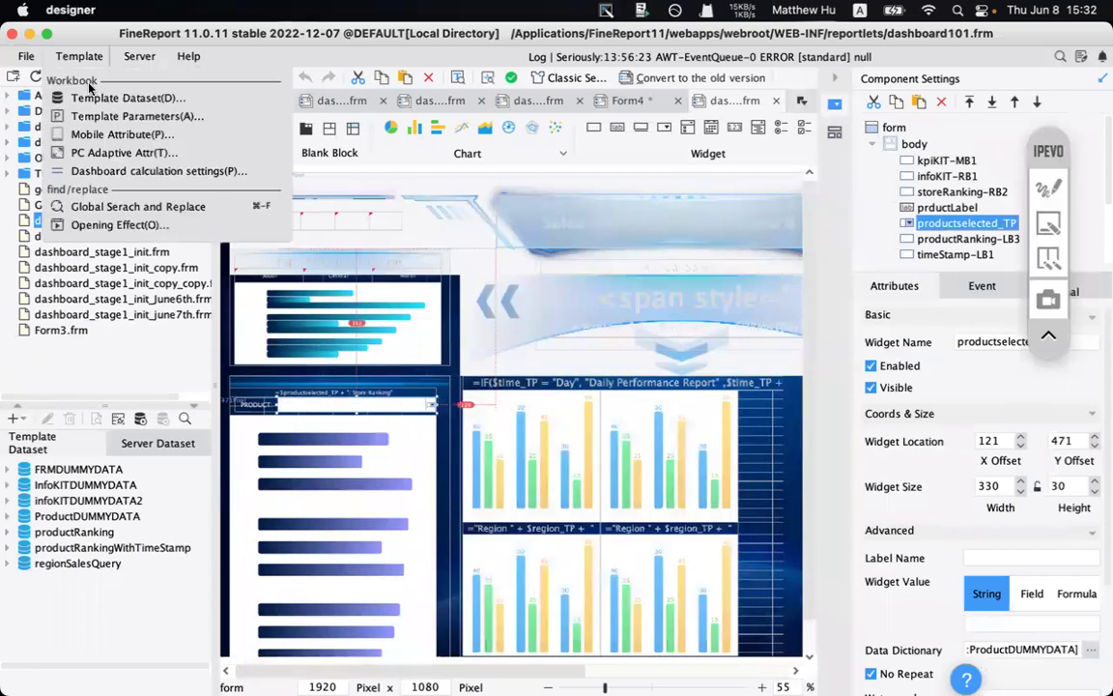
pyautogui.click(114, 116)
pyautogui.click(338, 159)
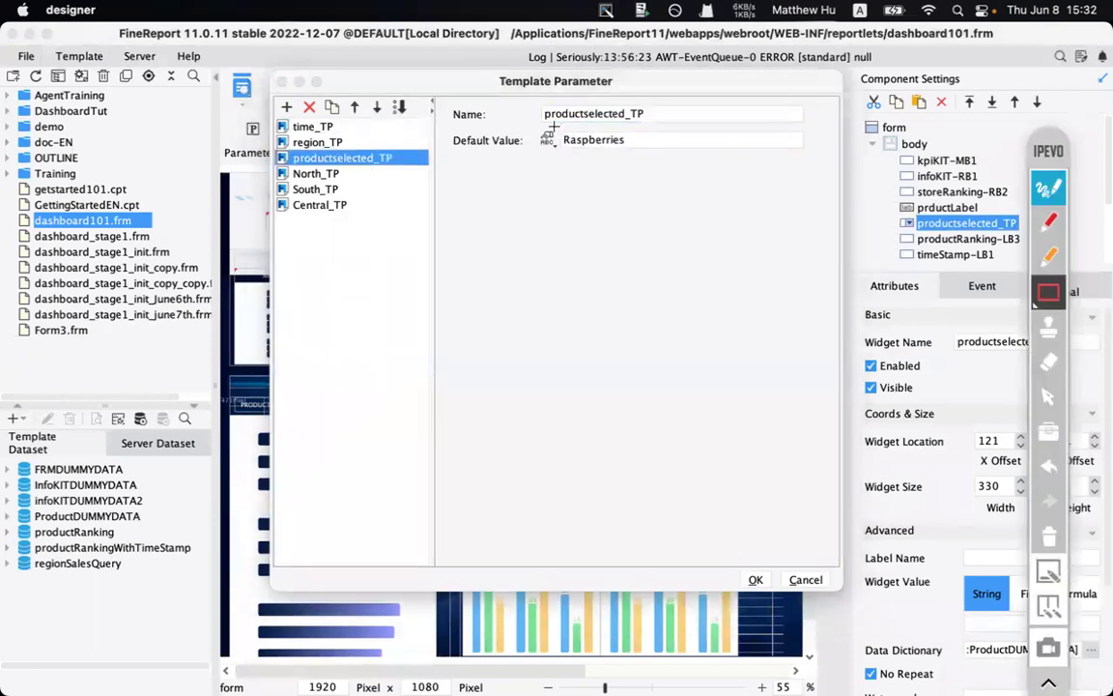
# - Underline the parameter name, the widget name and the productselected_TP component in red, clear the marks, and close the template parameters
pyautogui.click(1045, 220)
pyautogui.moveTo(532, 124); pyautogui.dragTo(594, 124)
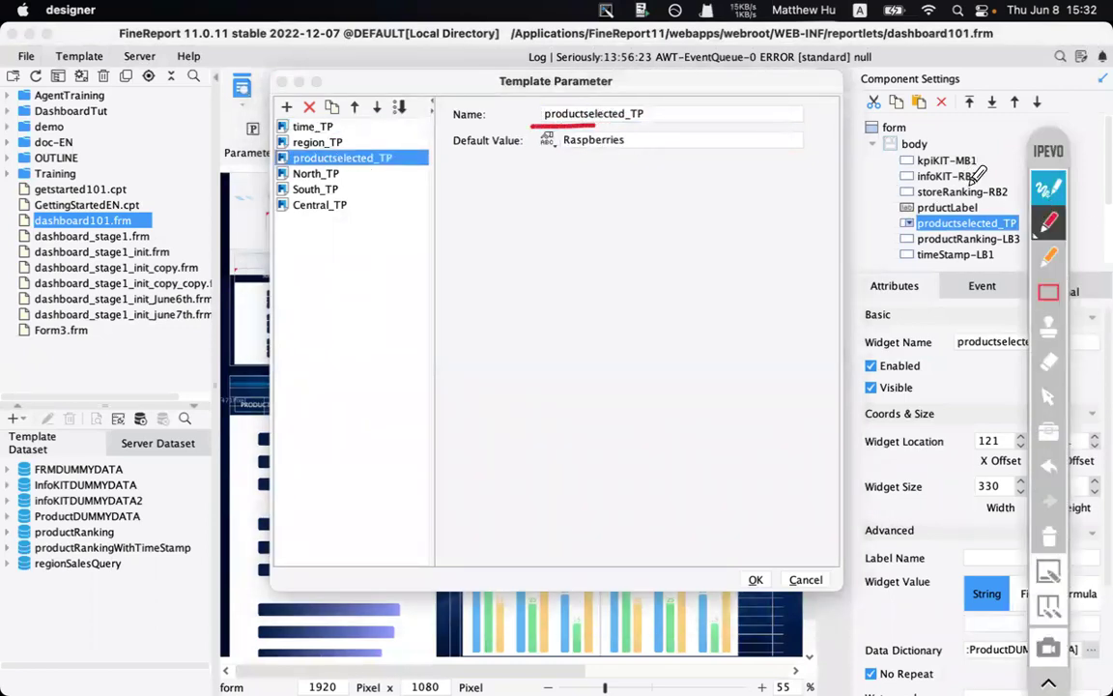
pyautogui.moveTo(957, 361); pyautogui.dragTo(1006, 362)
pyautogui.moveTo(896, 232); pyautogui.dragTo(1013, 232)
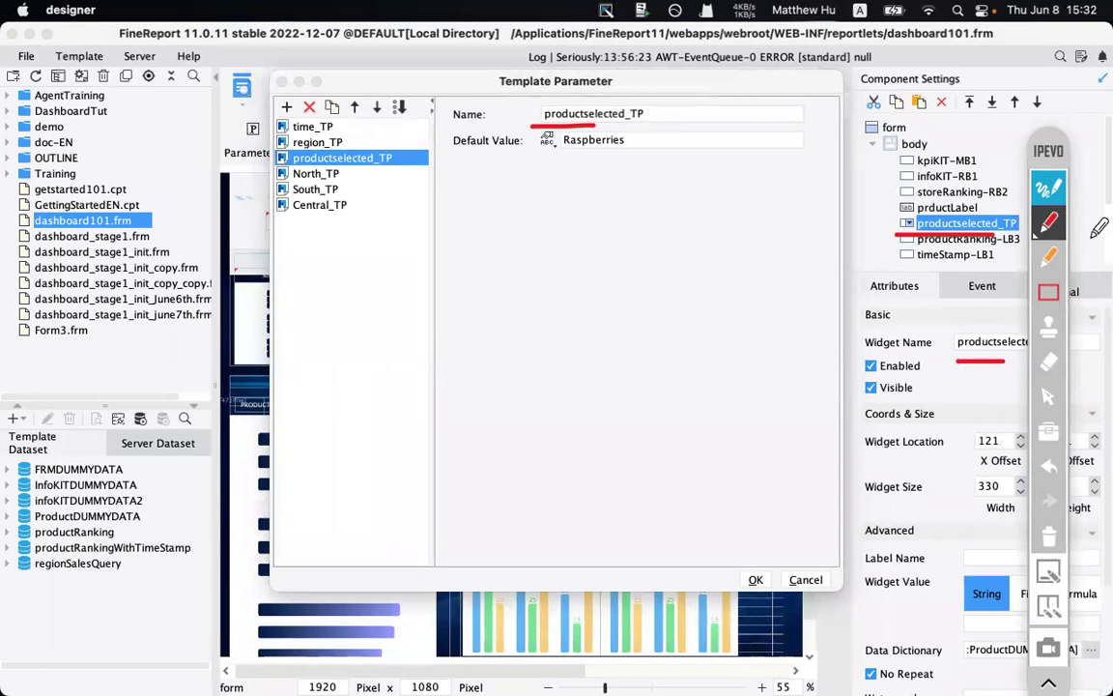
pyautogui.click(1049, 534)
pyautogui.click(1055, 190)
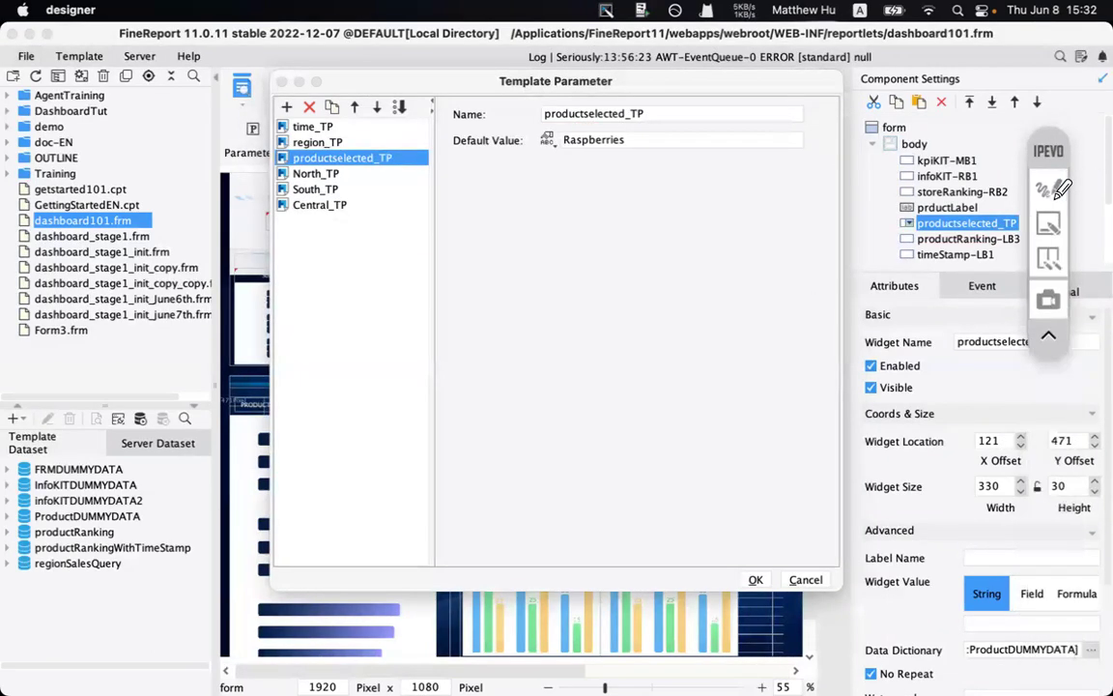
pyautogui.click(281, 81)
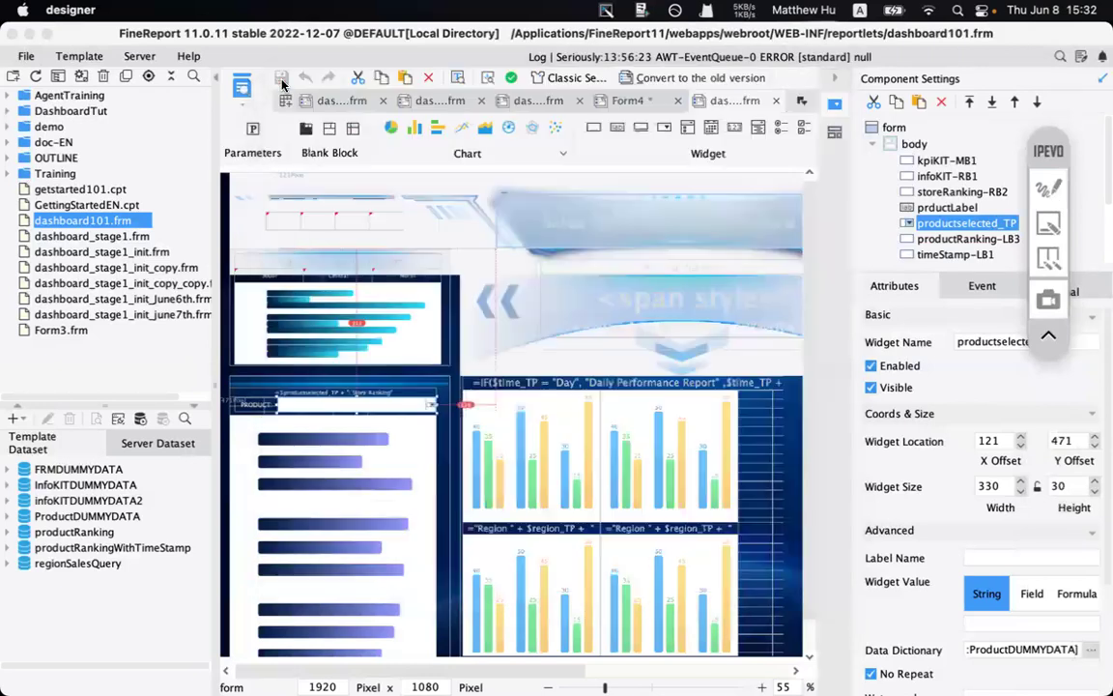
# - Open the productRanking-LB3 report block for editing, select merged cell A2, and show the whole block
pyautogui.click(408, 471)
pyautogui.scroll(-1, 408, 470)
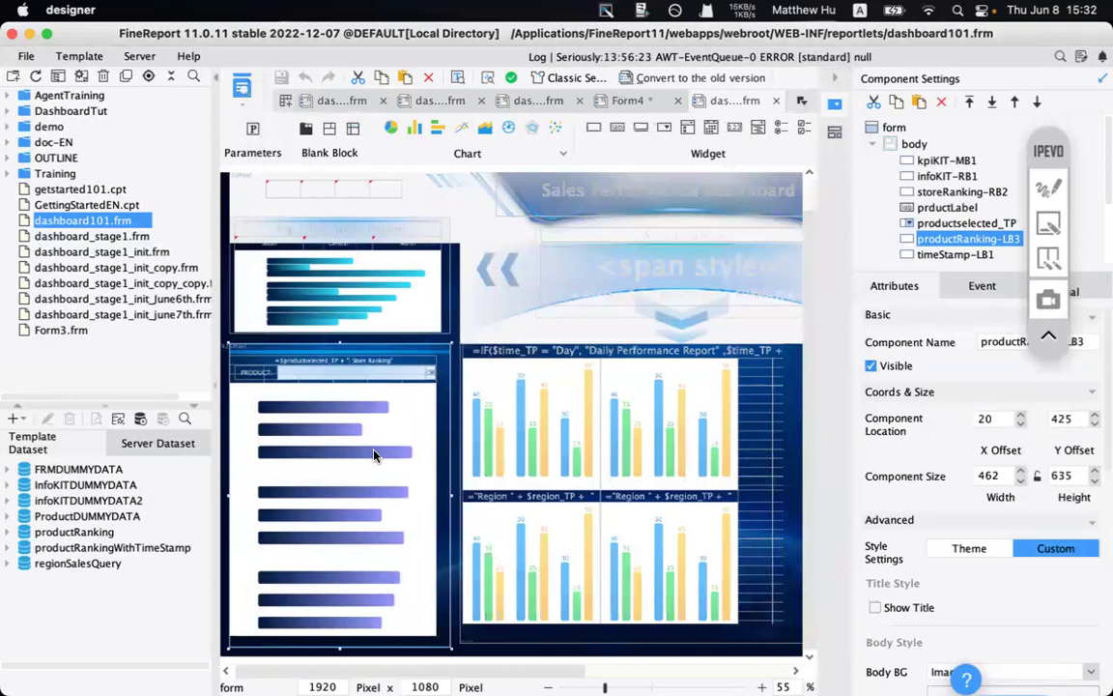
pyautogui.doubleClick(375, 456)
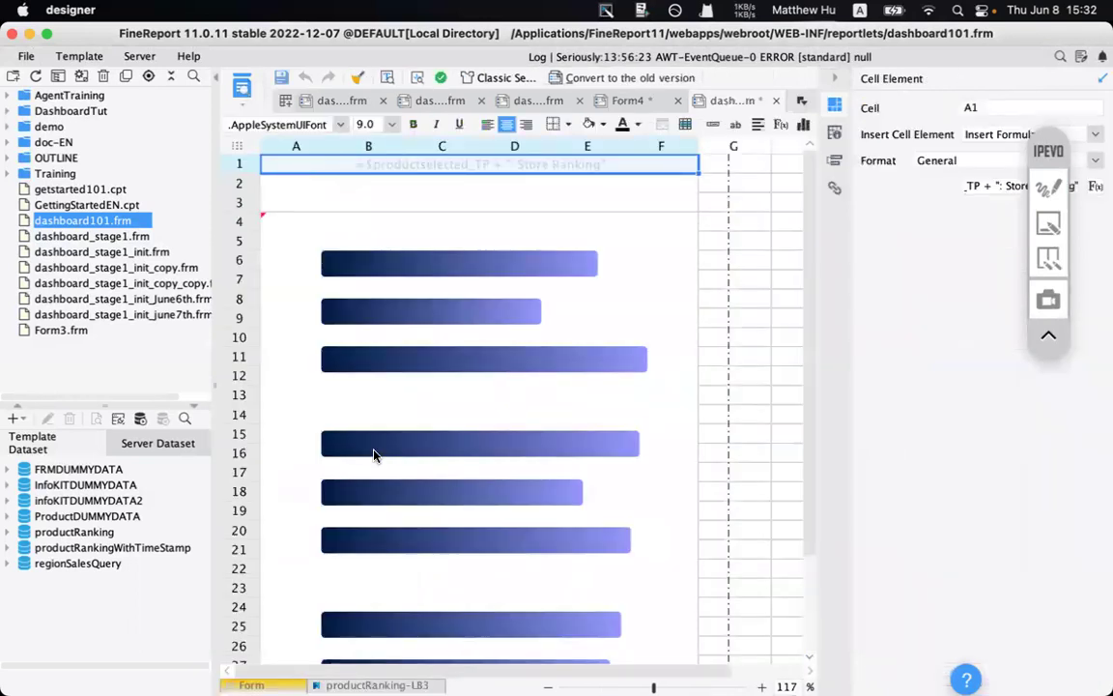
pyautogui.click(368, 183)
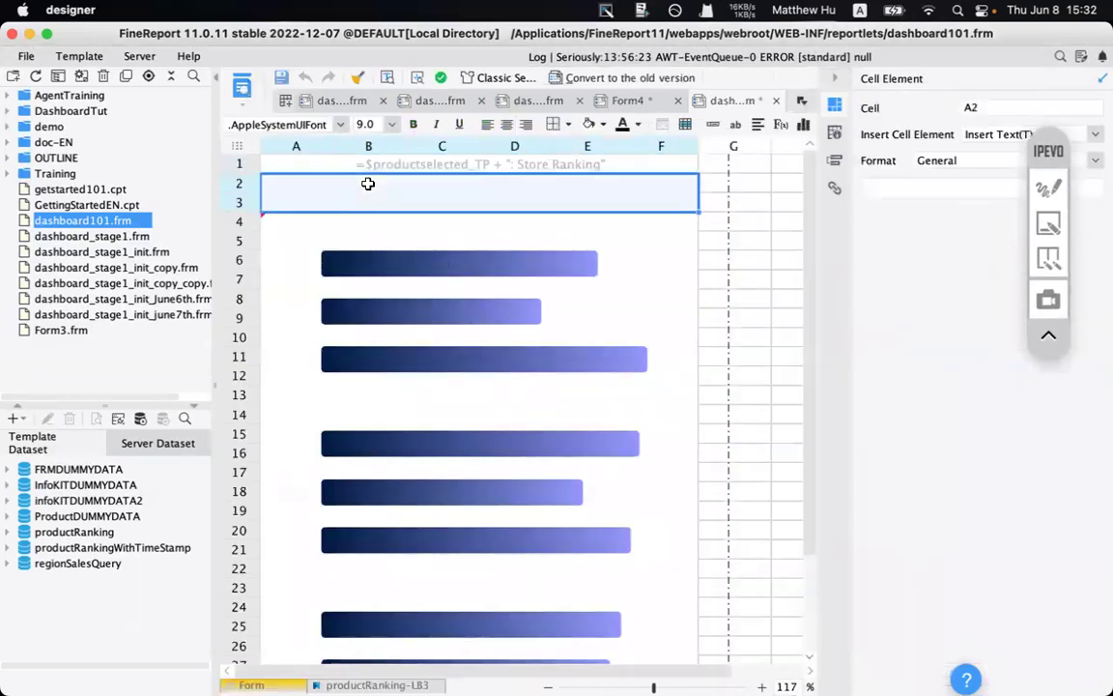
pyautogui.click(548, 685)
pyautogui.click(549, 685)
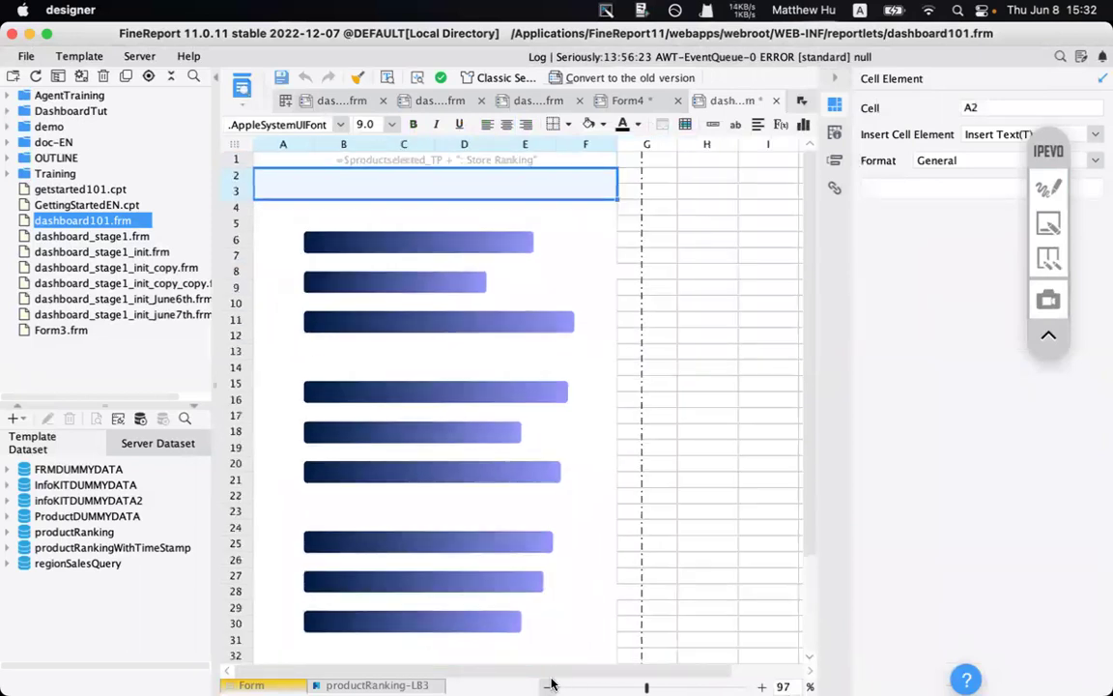
pyautogui.click(549, 685)
# - Inspect the title formula in cell A1 without changing it, select the bar chart in cell A4, and return to the form
pyautogui.click(349, 155)
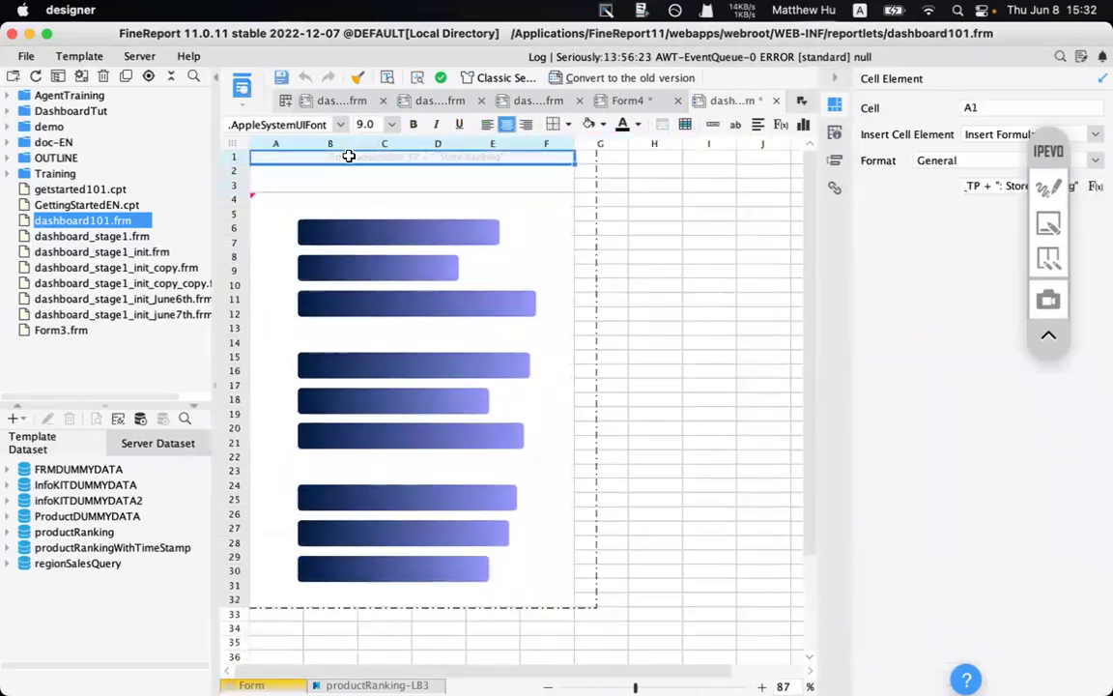
pyautogui.doubleClick(348, 155)
pyautogui.doubleClick(212, 127)
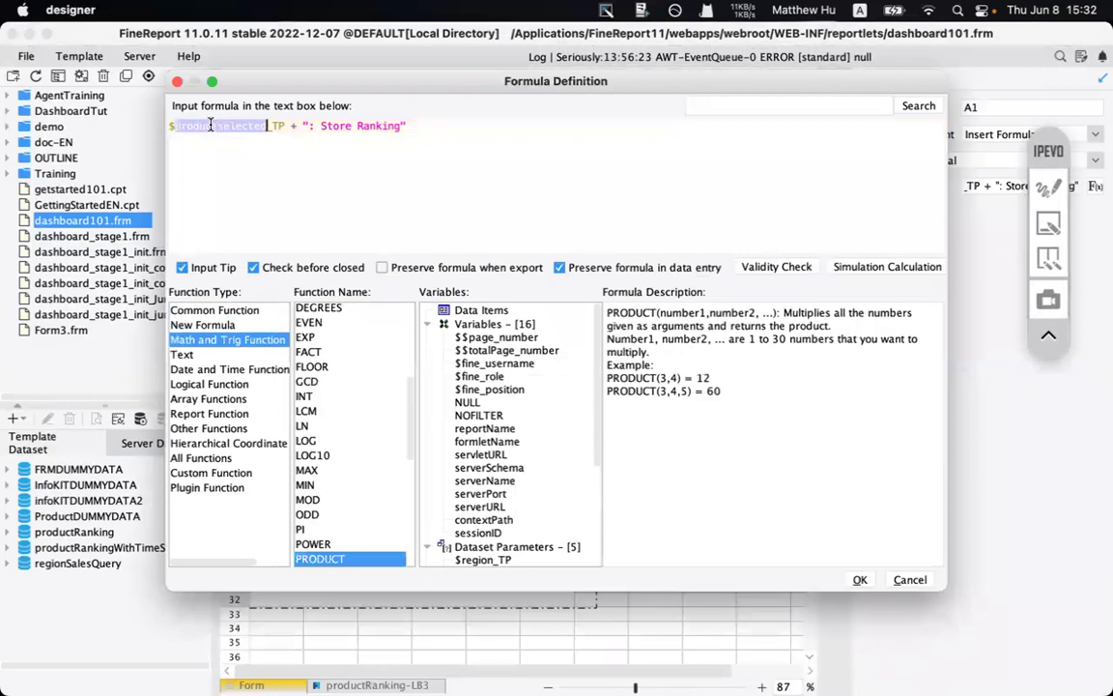
pyautogui.click(914, 581)
pyautogui.click(415, 397)
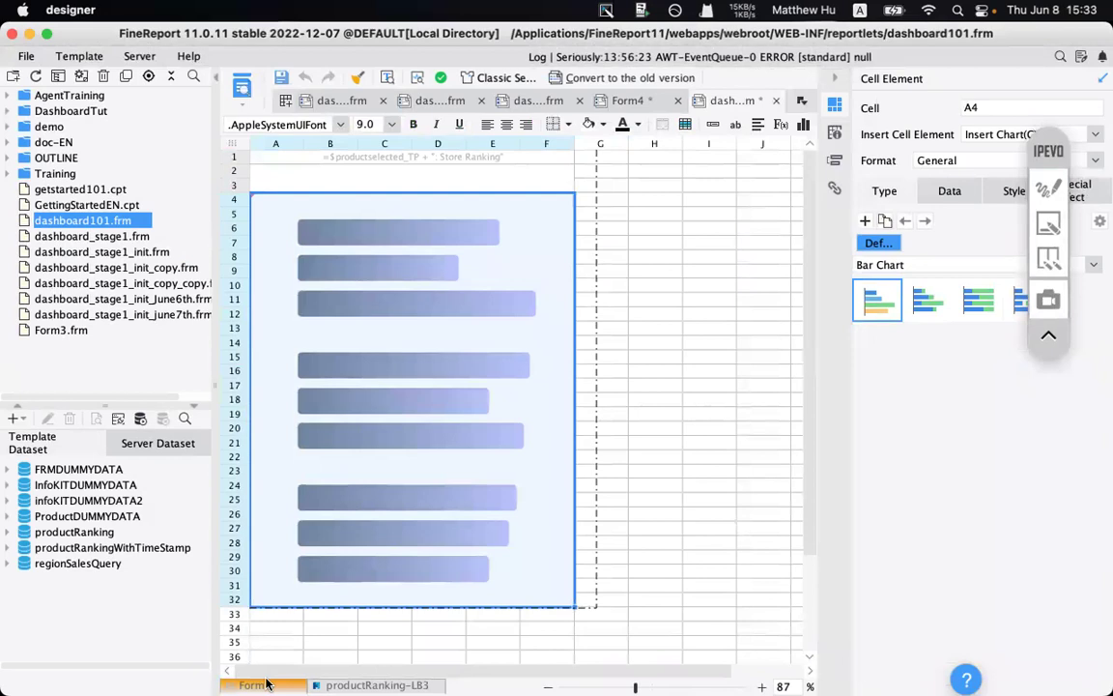
pyautogui.click(261, 684)
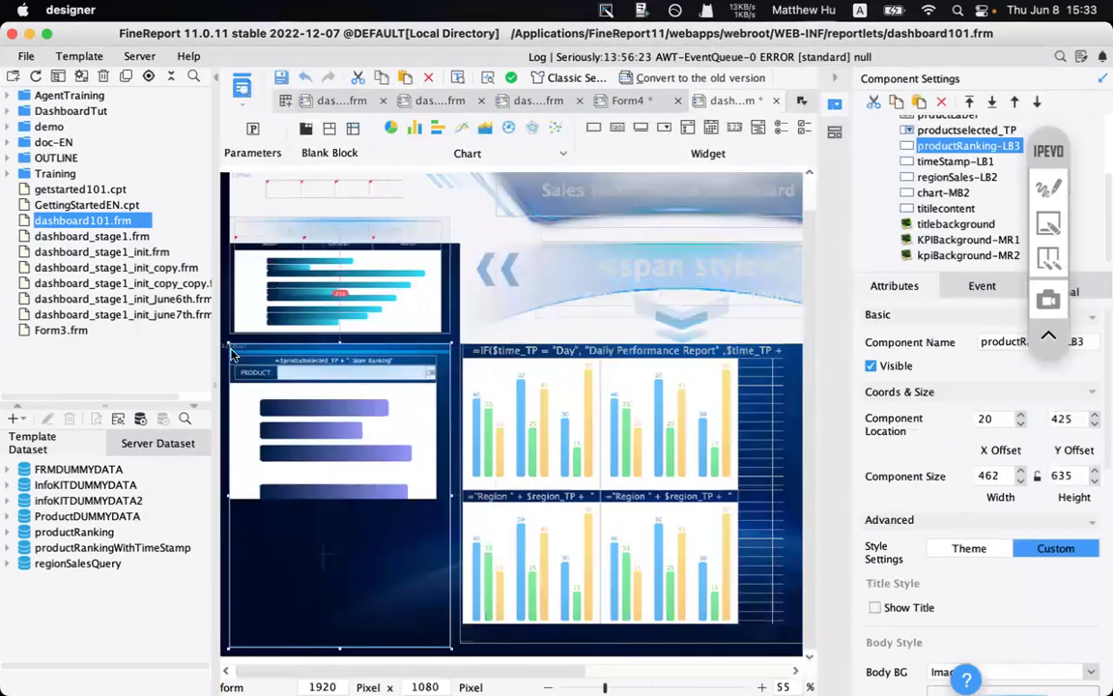
pyautogui.moveTo(939, 188)
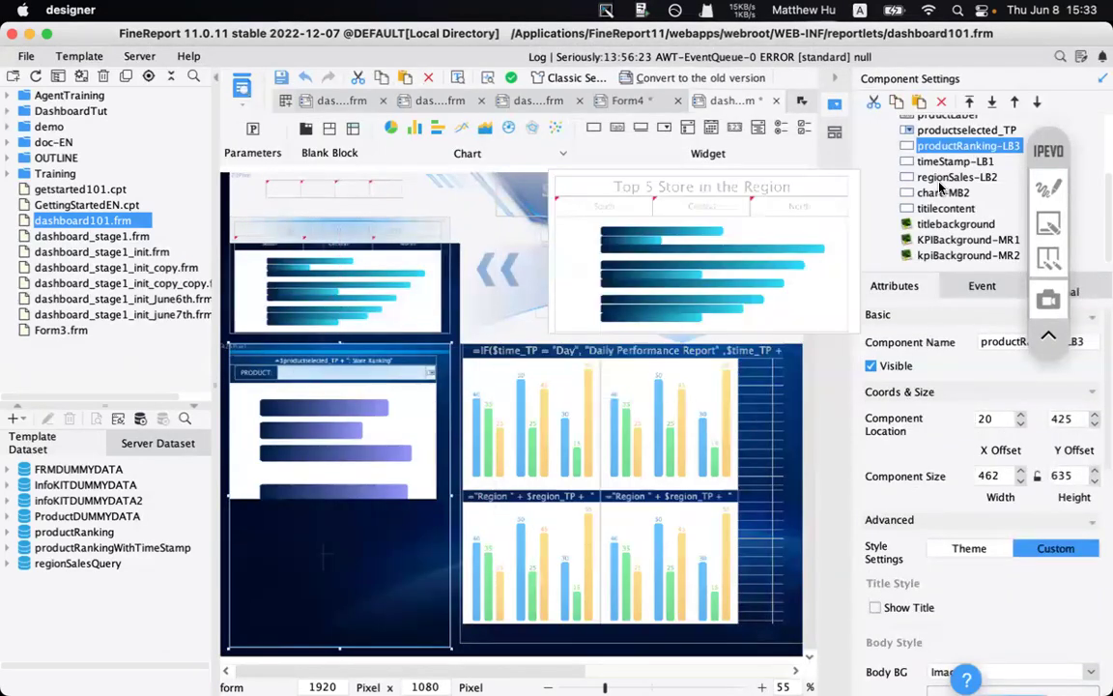
pyautogui.scroll(3, 939, 189)
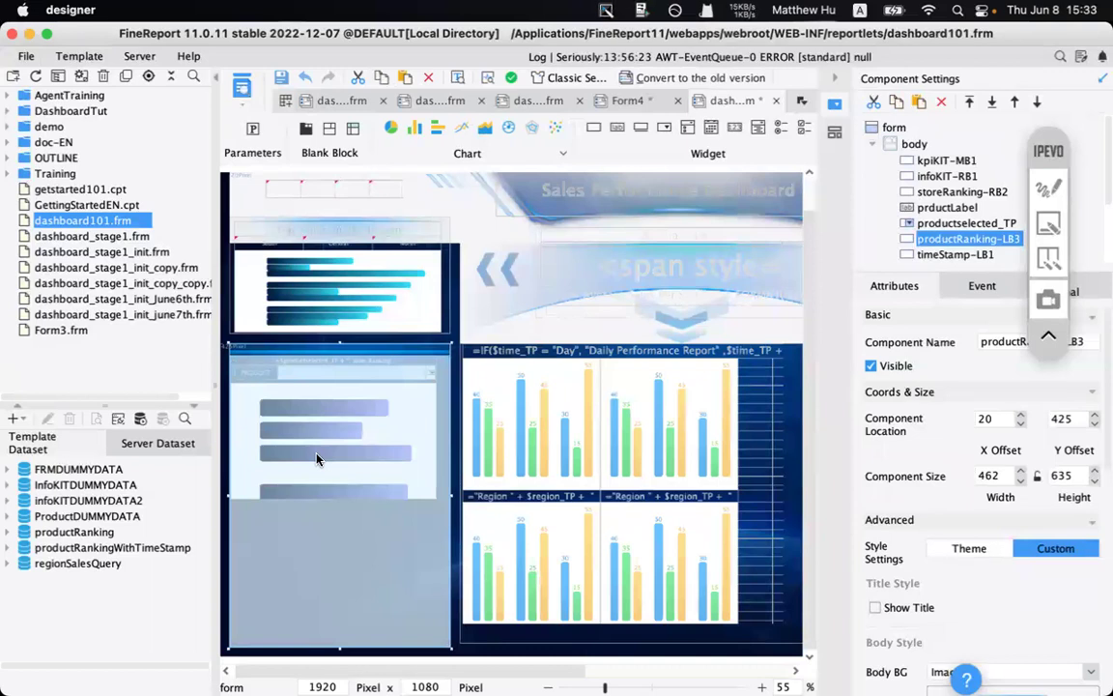
# - Switch to Form4, select the title banner picture0, and view its image chooser without changing the image
pyautogui.click(633, 101)
pyautogui.click(484, 258)
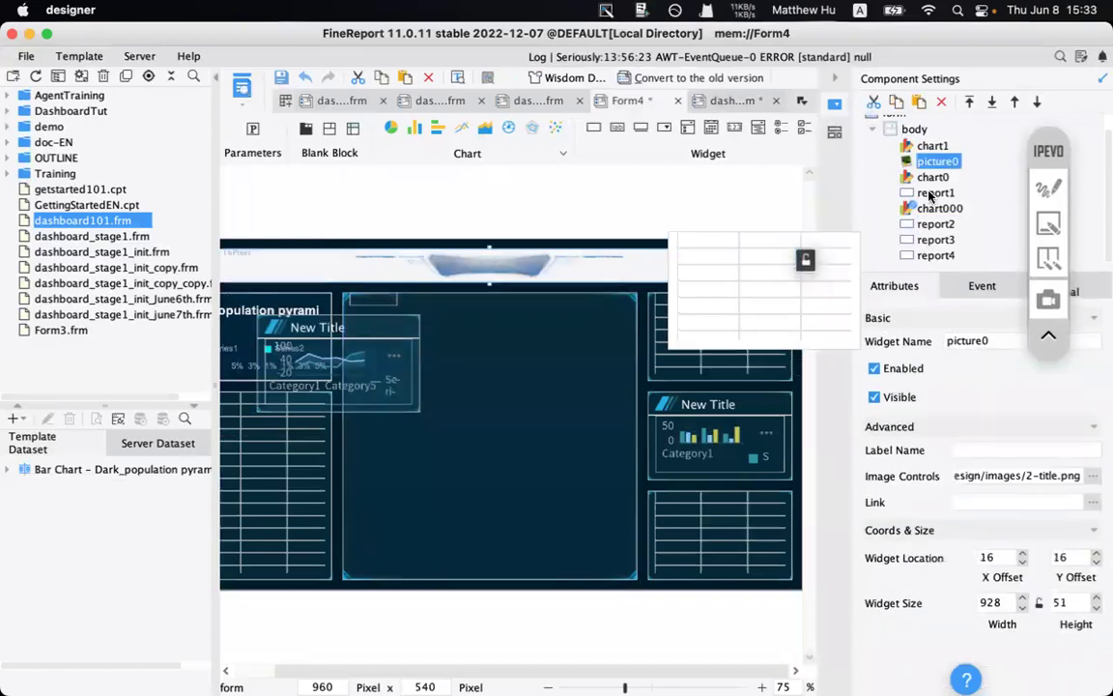
pyautogui.click(1091, 475)
pyautogui.click(804, 578)
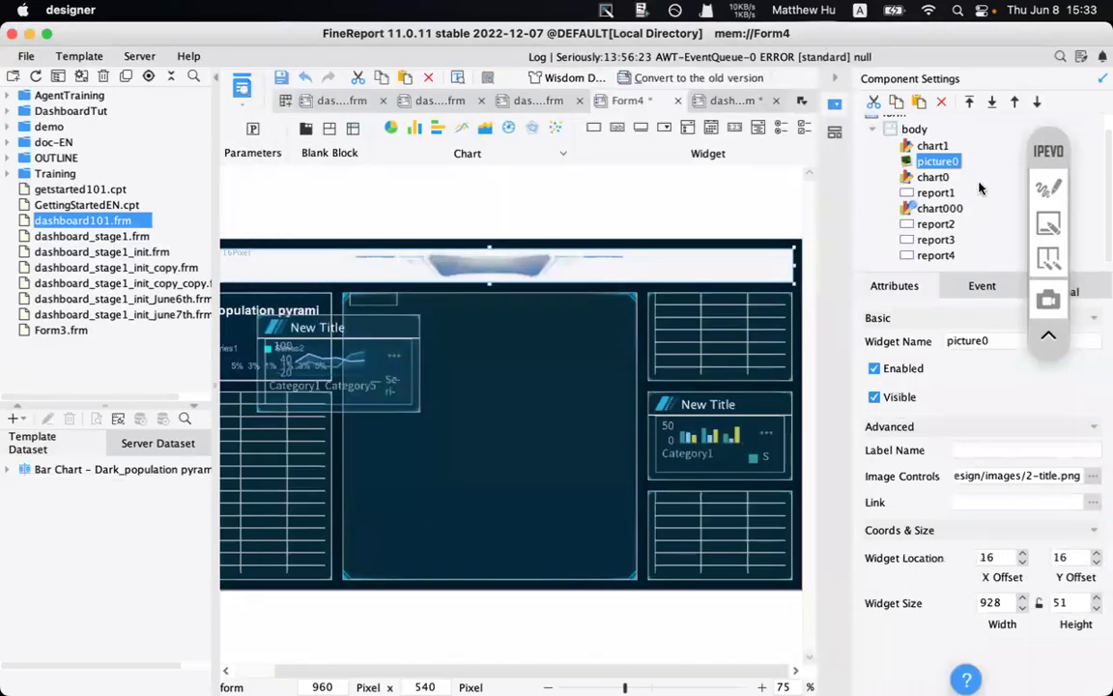
# - Select Form4's body, compare it with chart1, and underline the form and body entries of the component tree in red
pyautogui.scroll(1, 861, 134)
pyautogui.click(915, 145)
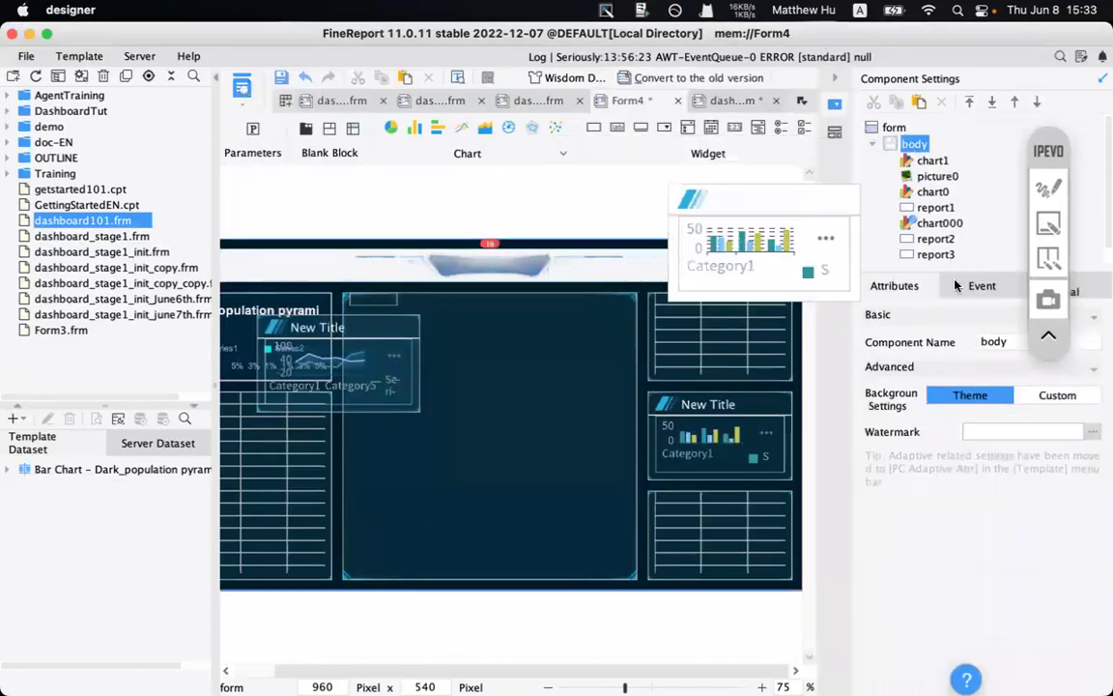
pyautogui.click(932, 159)
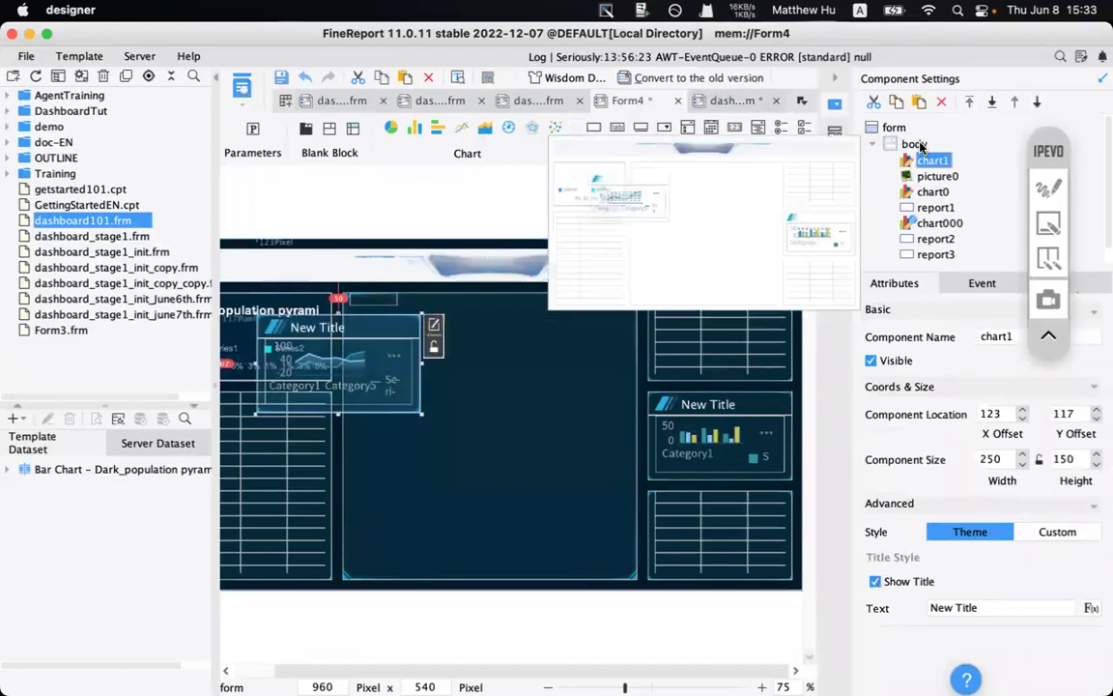
pyautogui.click(914, 144)
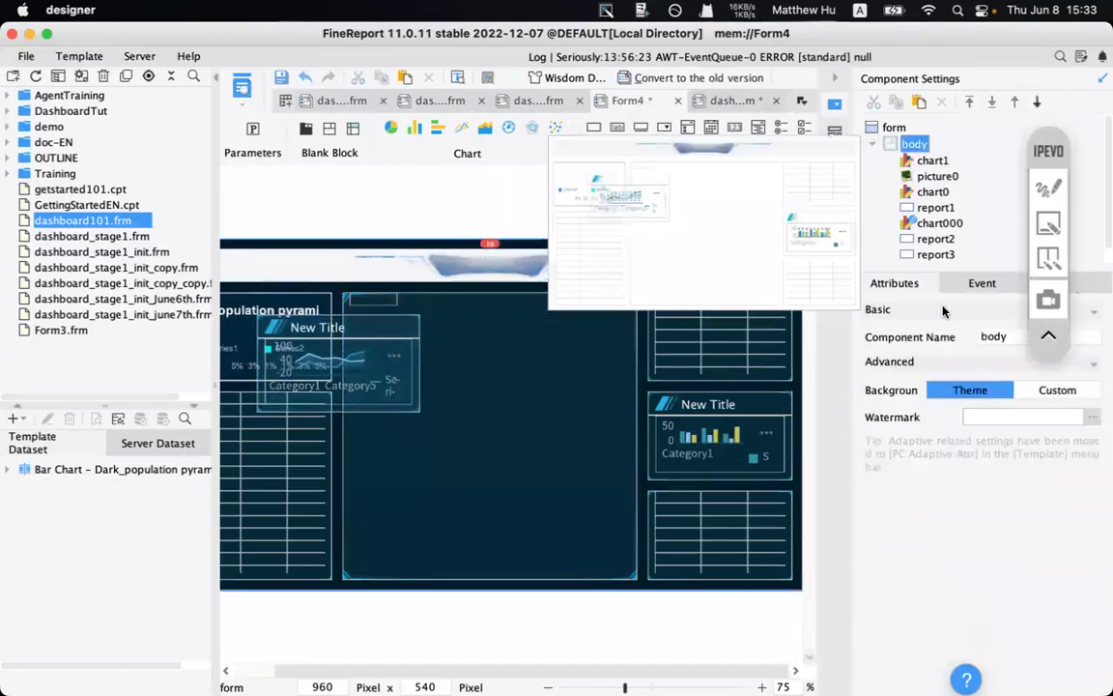
pyautogui.click(1048, 187)
pyautogui.moveTo(863, 135); pyautogui.dragTo(883, 136)
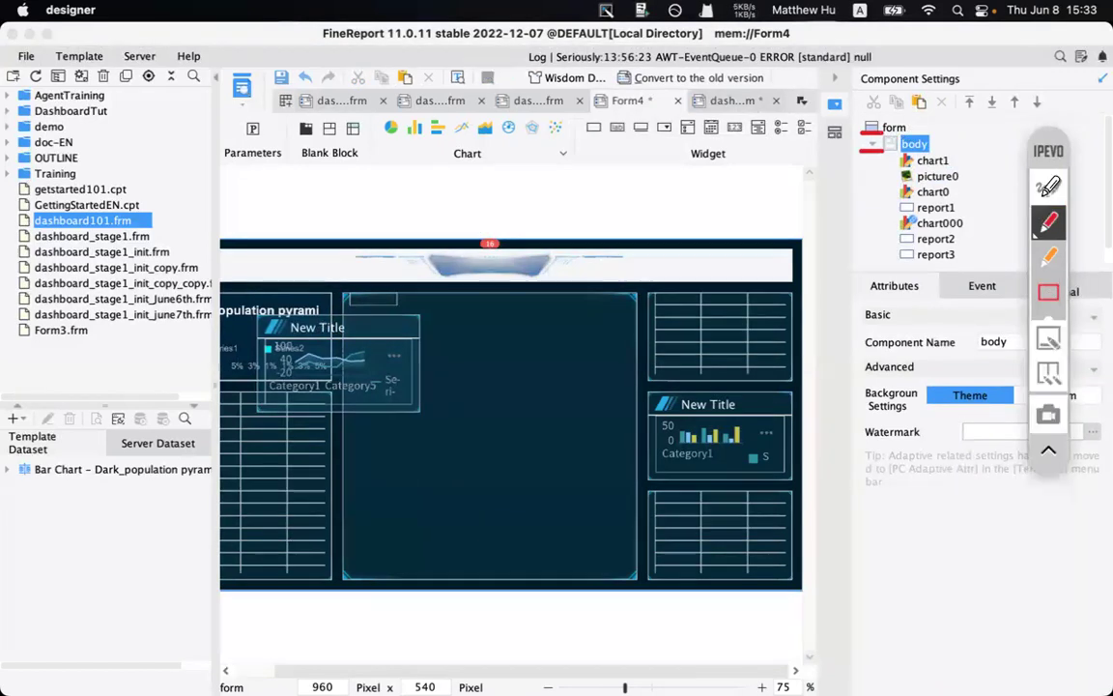
# - Change the Form4 body's background from the theme to a custom background of type Image
pyautogui.click(1048, 396)
pyautogui.click(1053, 397)
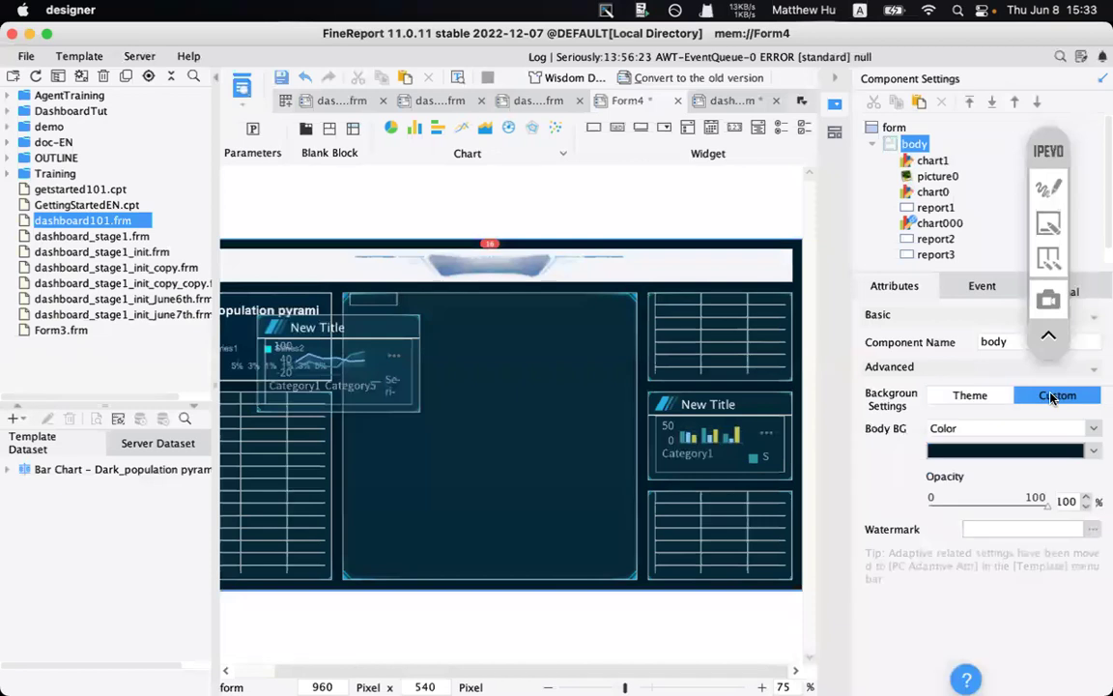
pyautogui.click(1035, 435)
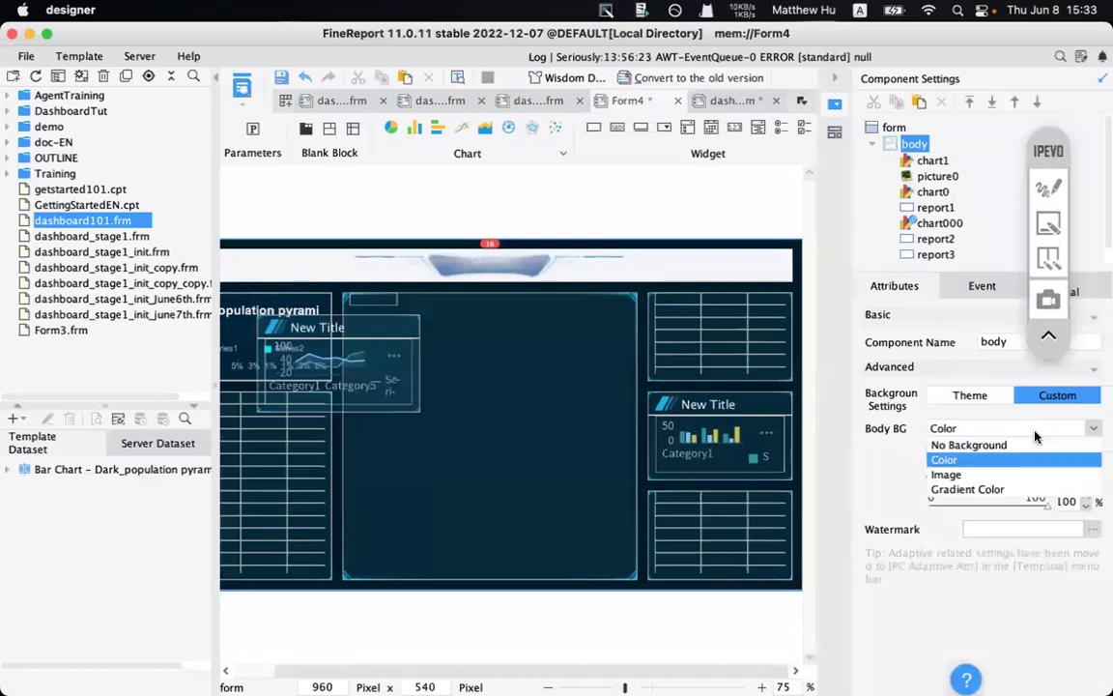
pyautogui.click(968, 474)
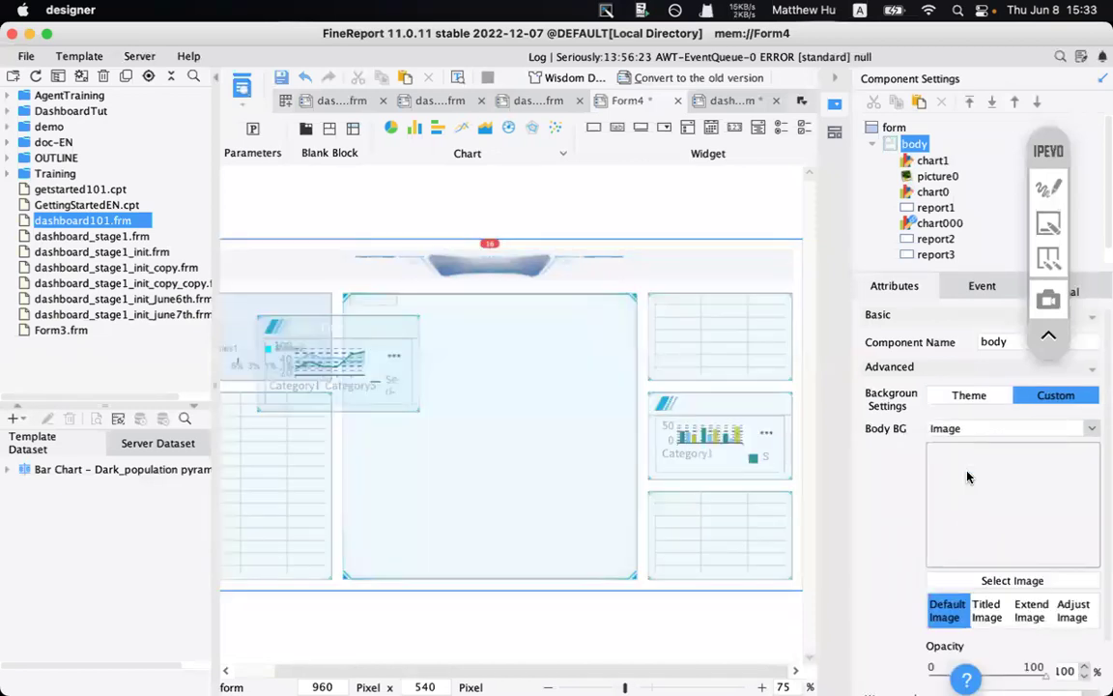
# - Load the dark blue horizon picture from the images folder inside DashboardDesign as the body's background image
pyautogui.click(1013, 582)
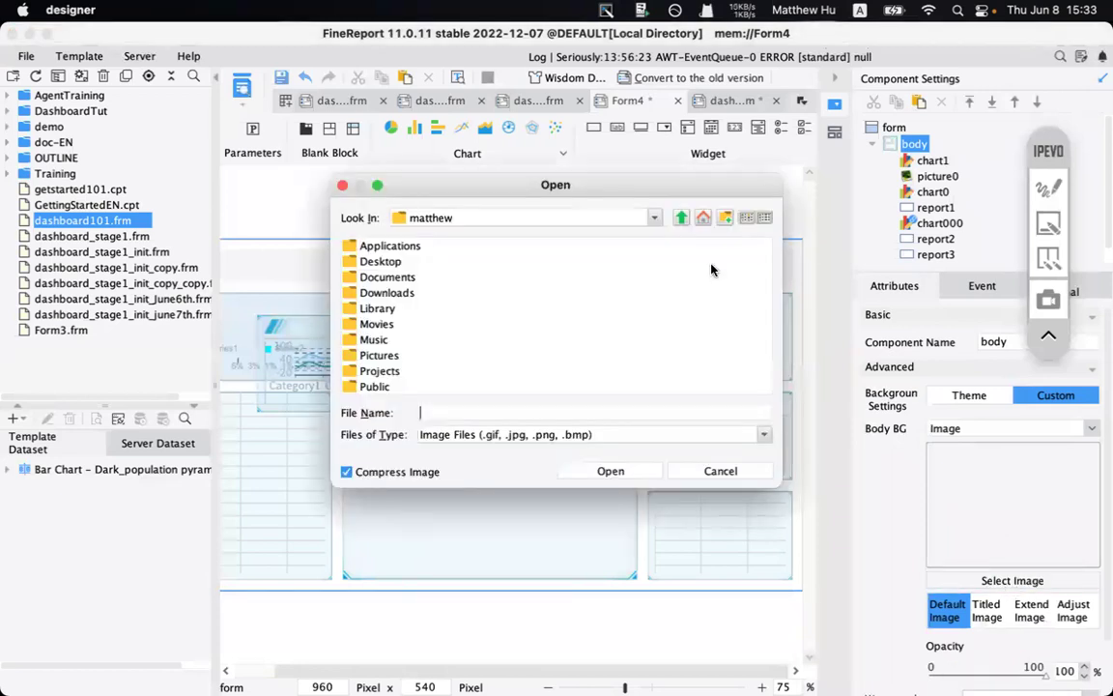
pyautogui.doubleClick(380, 261)
pyautogui.doubleClick(365, 246)
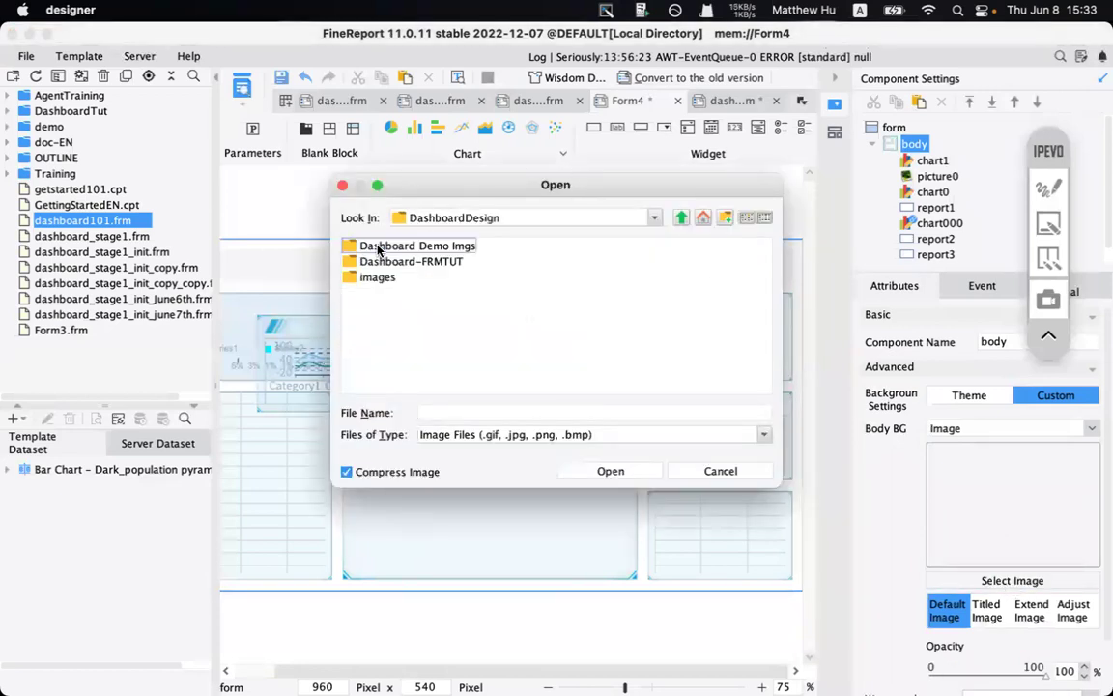
pyautogui.doubleClick(373, 278)
pyautogui.click(391, 248)
pyautogui.click(391, 247)
pyautogui.click(626, 473)
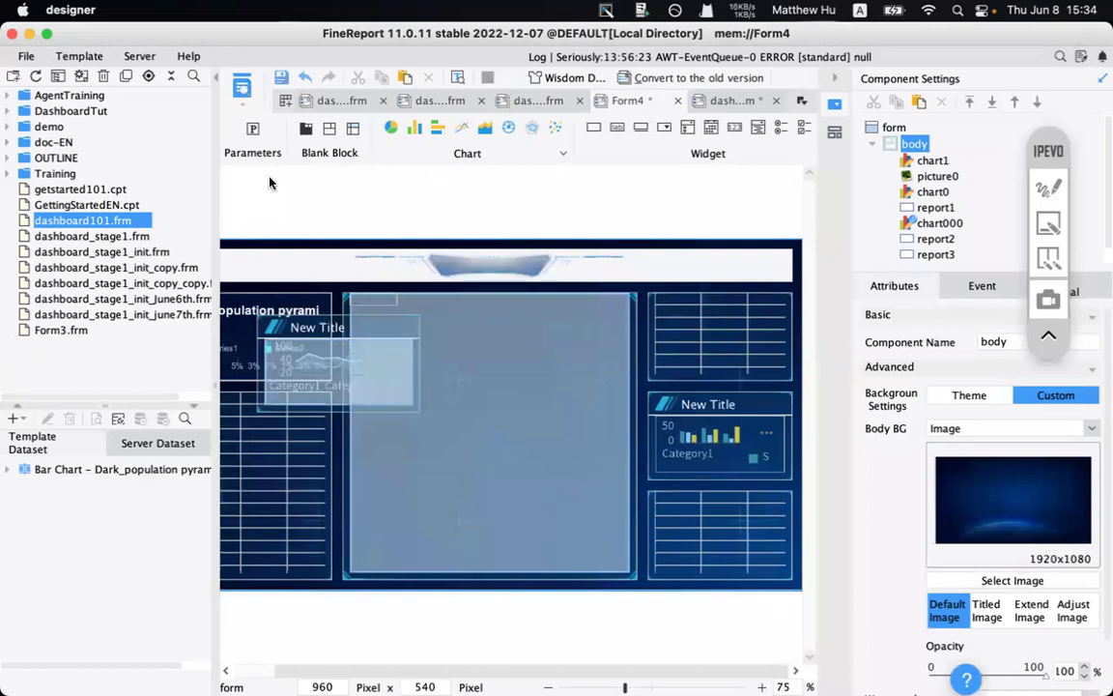
# - Underline the background image's resolution and circle the form's pixel size in red, erase all marks, and leave annotation mode
pyautogui.click(1055, 193)
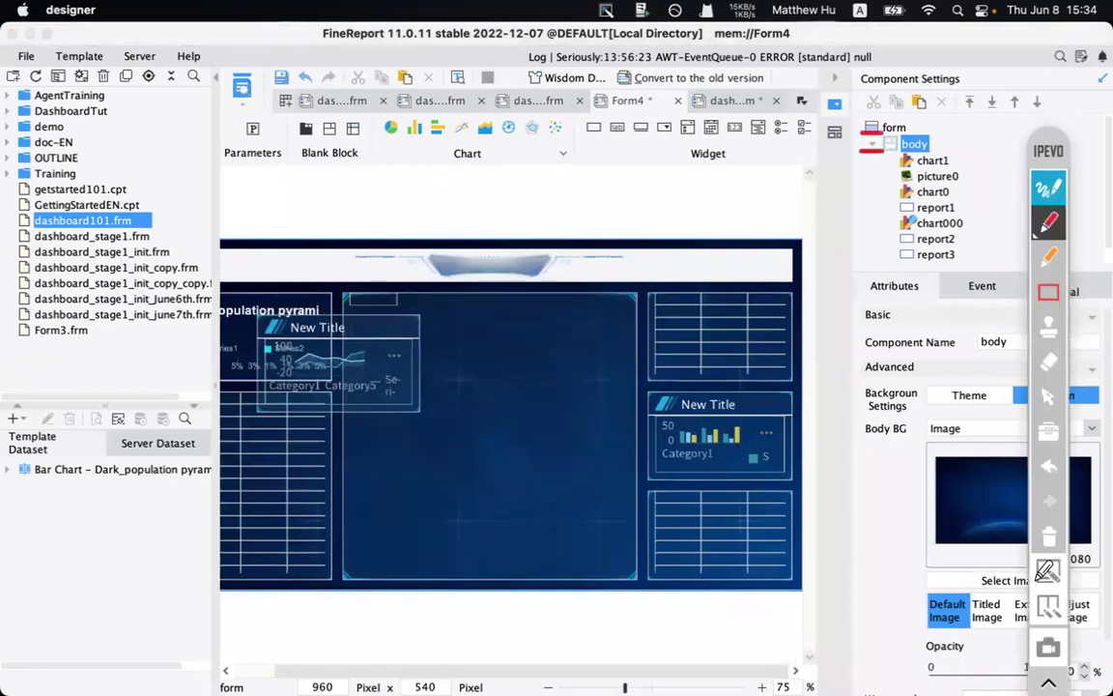
pyautogui.moveTo(1015, 126); pyautogui.dragTo(798, 77)
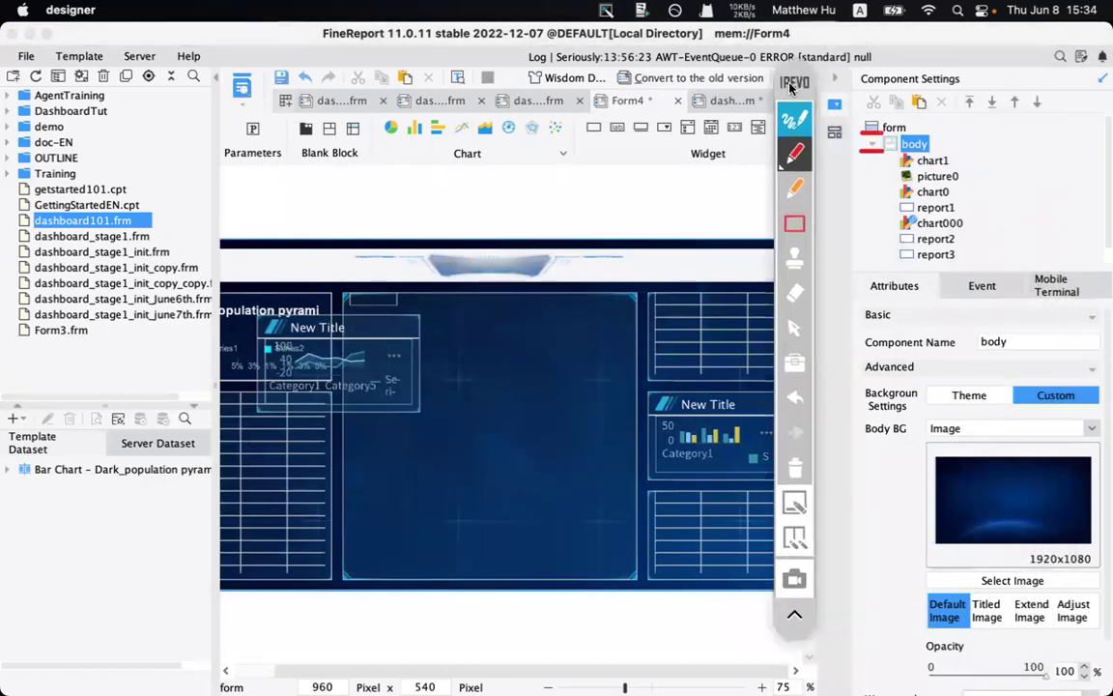
pyautogui.moveTo(1039, 567); pyautogui.dragTo(1098, 569)
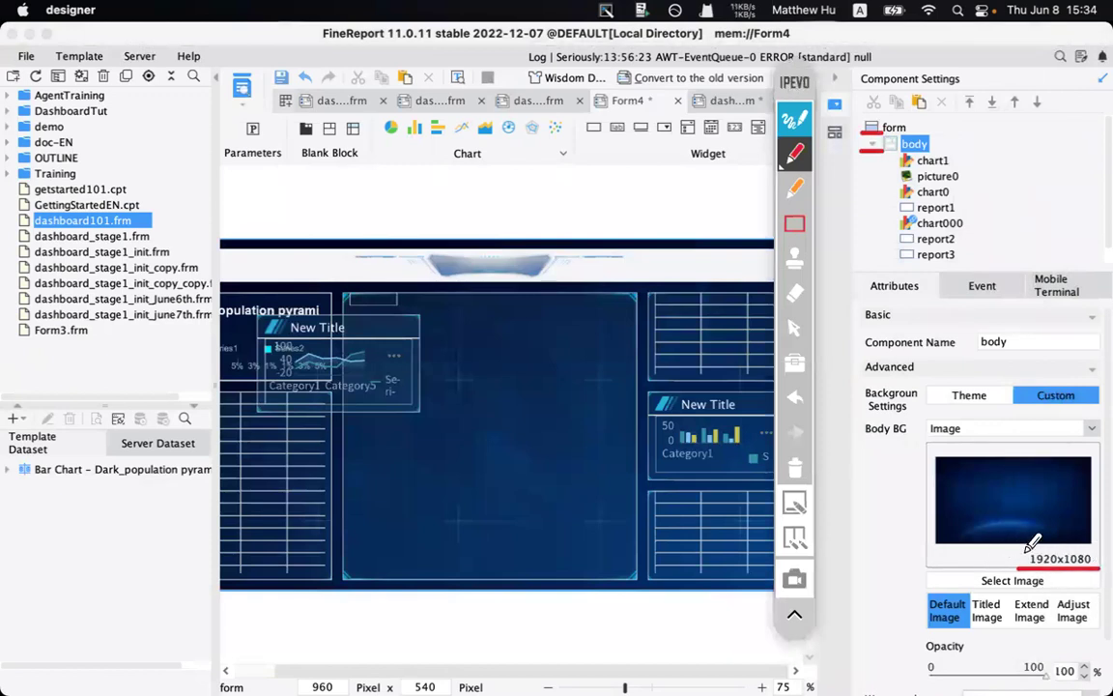
pyautogui.moveTo(296, 693)
pyautogui.mouseDown()
pyautogui.moveTo(425, 693)
pyautogui.moveTo(335, 661)
pyautogui.moveTo(299, 676)
pyautogui.moveTo(454, 674)
pyautogui.mouseUp()
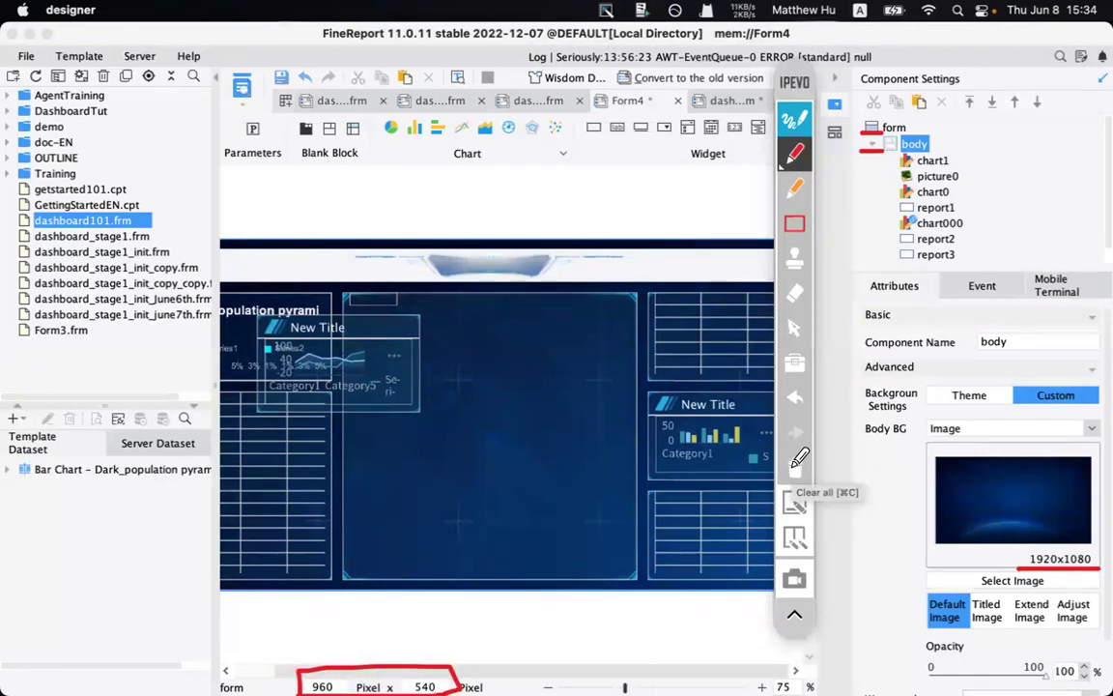
pyautogui.click(799, 460)
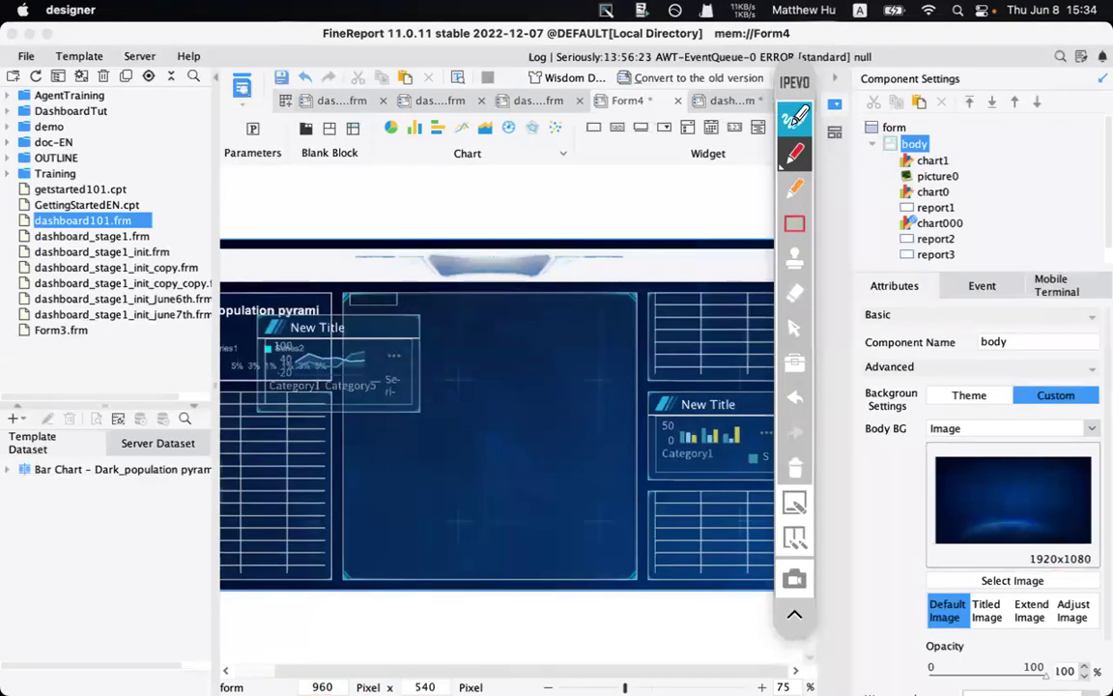
pyautogui.click(794, 613)
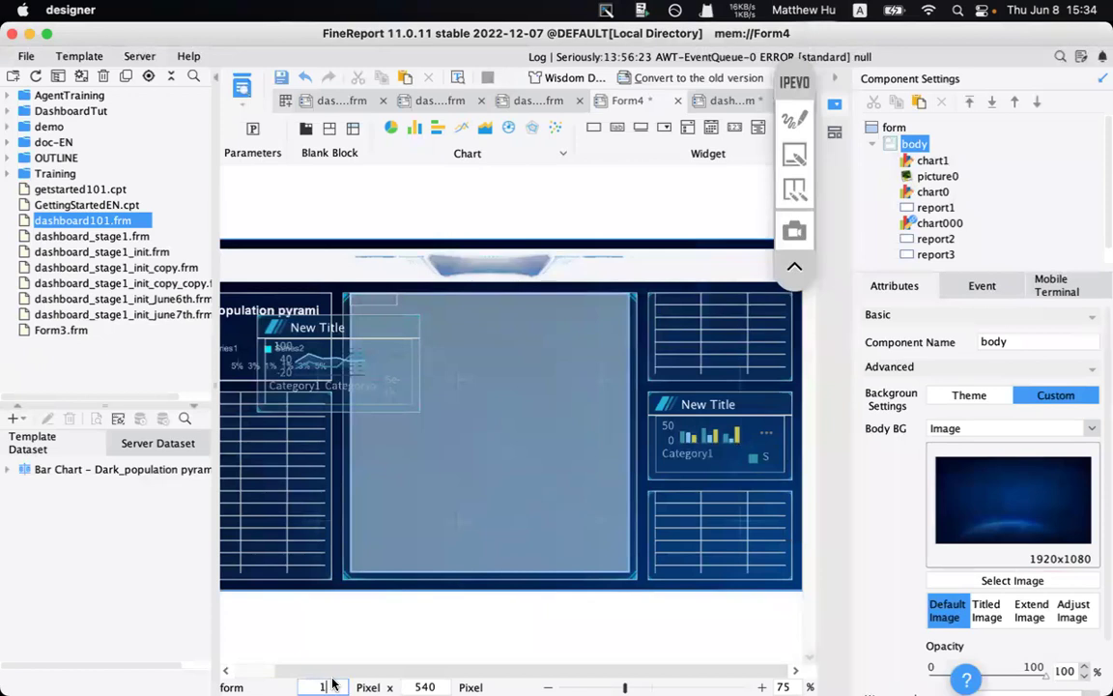
# - Set the form size to 1920 by 1080 pixels so that it matches the background image
pyautogui.press('Tab')
pyautogui.click(419, 685)
pyautogui.write('1080')
pyautogui.press('Return')
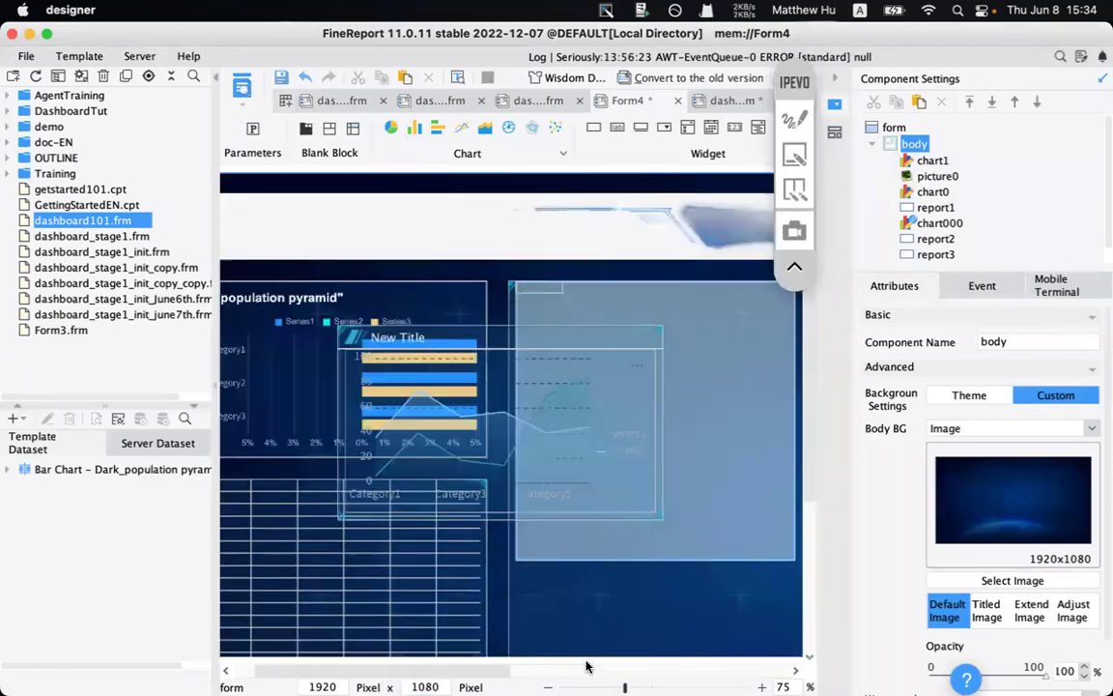
# - With the template file pane collapsed and the whole form shown at 45%, set the body's background image to Extend Image
pyautogui.moveTo(221, 85); pyautogui.dragTo(214, 85)
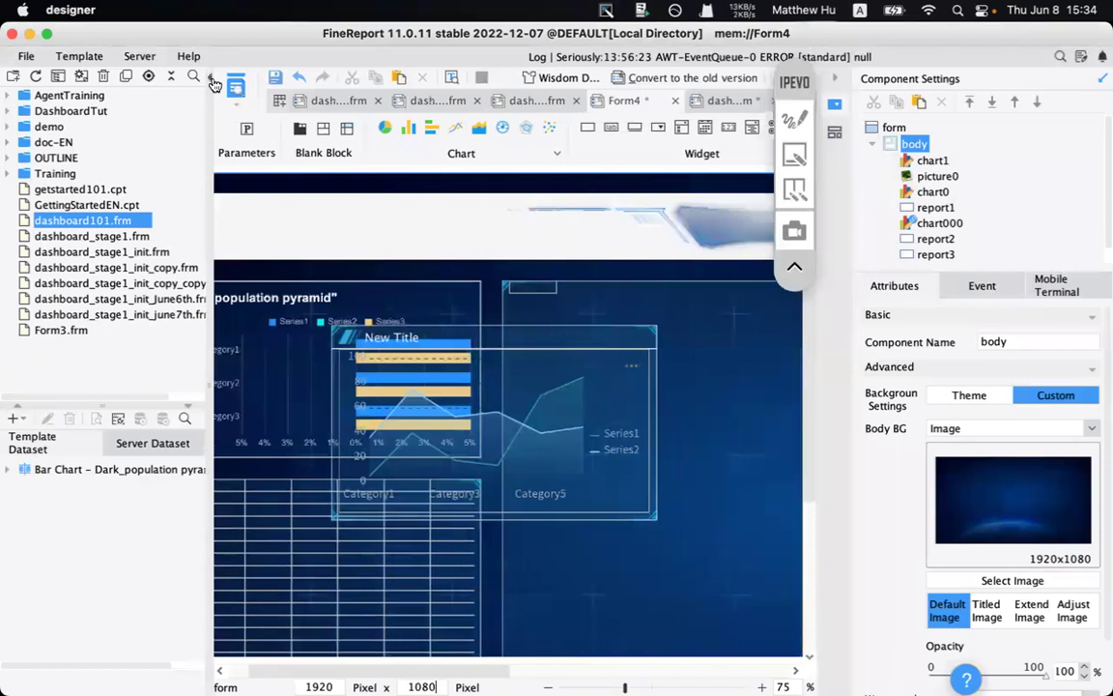
pyautogui.click(209, 81)
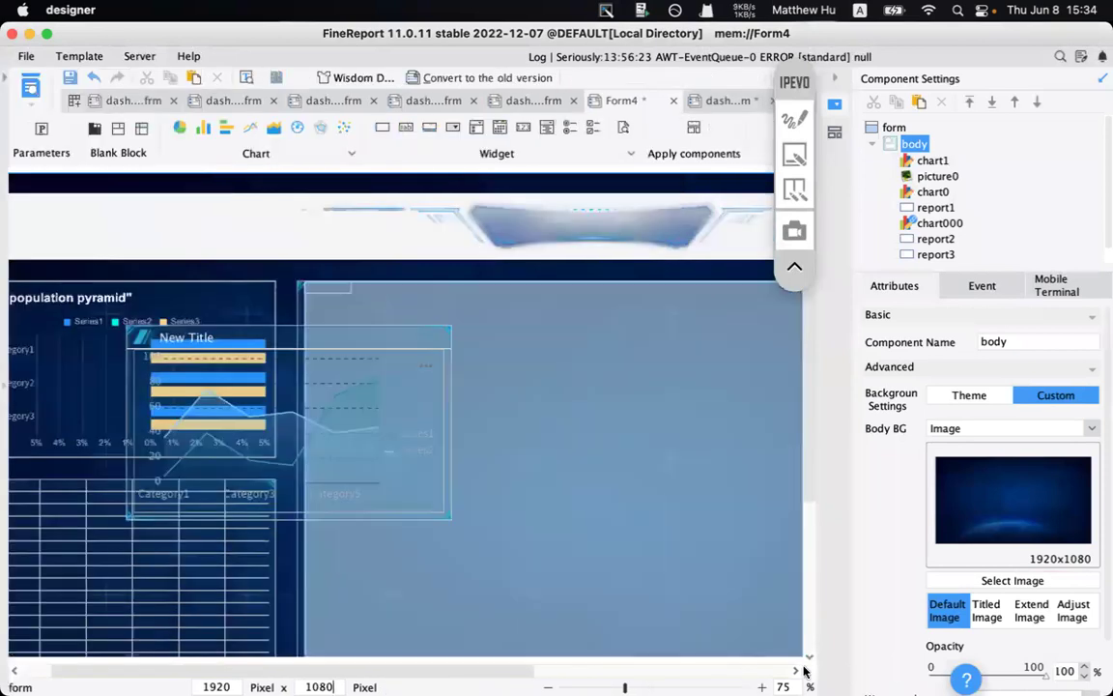
pyautogui.click(782, 686)
pyautogui.press('Return')
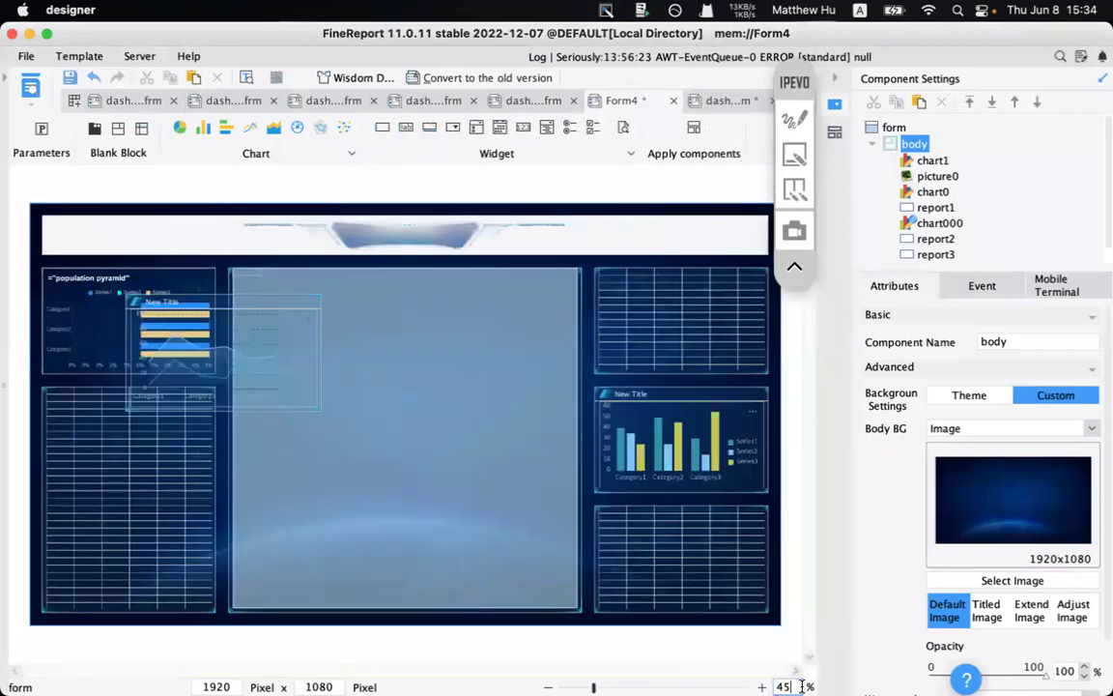
pyautogui.click(1030, 610)
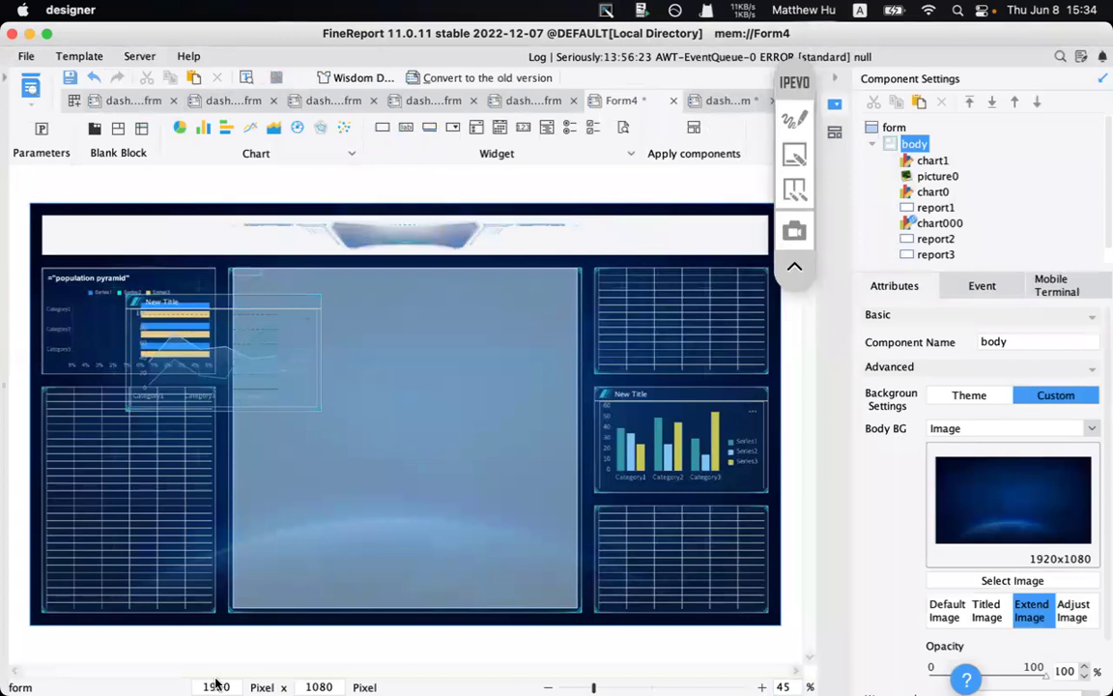
# - Mark the form width with a red arrow, underline the background image's resolution, clear the marks, and leave annotation mode
pyautogui.hotkey('ctrl', 'shift', 'a')
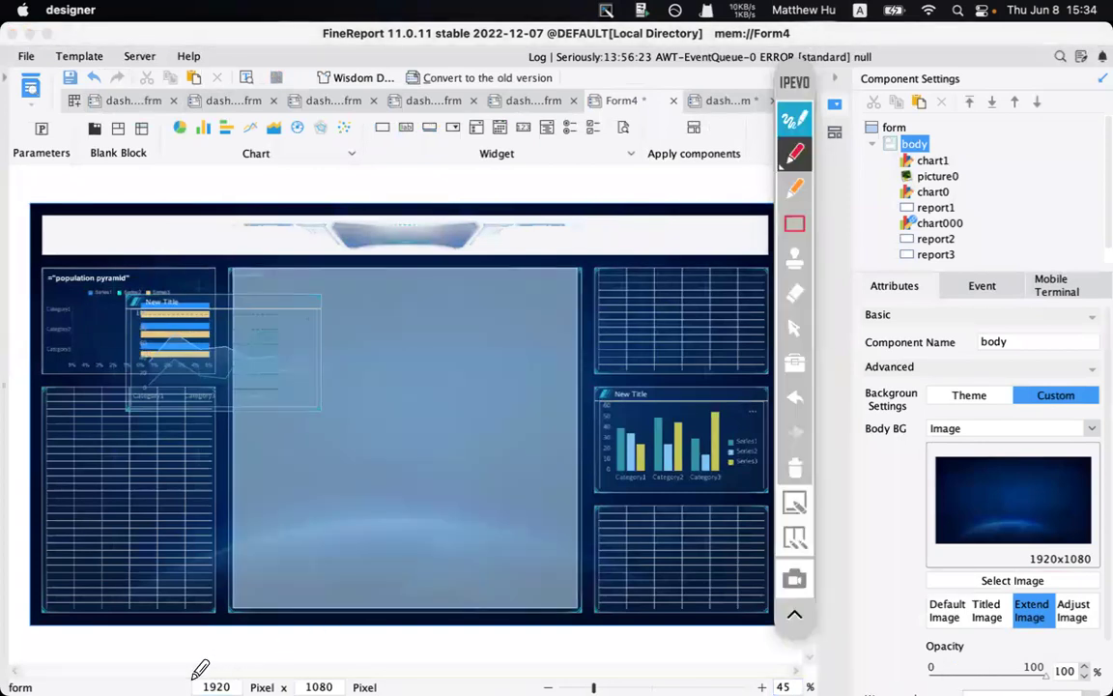
pyautogui.moveTo(157, 687)
pyautogui.mouseDown()
pyautogui.moveTo(193, 676)
pyautogui.moveTo(183, 678)
pyautogui.mouseUp()
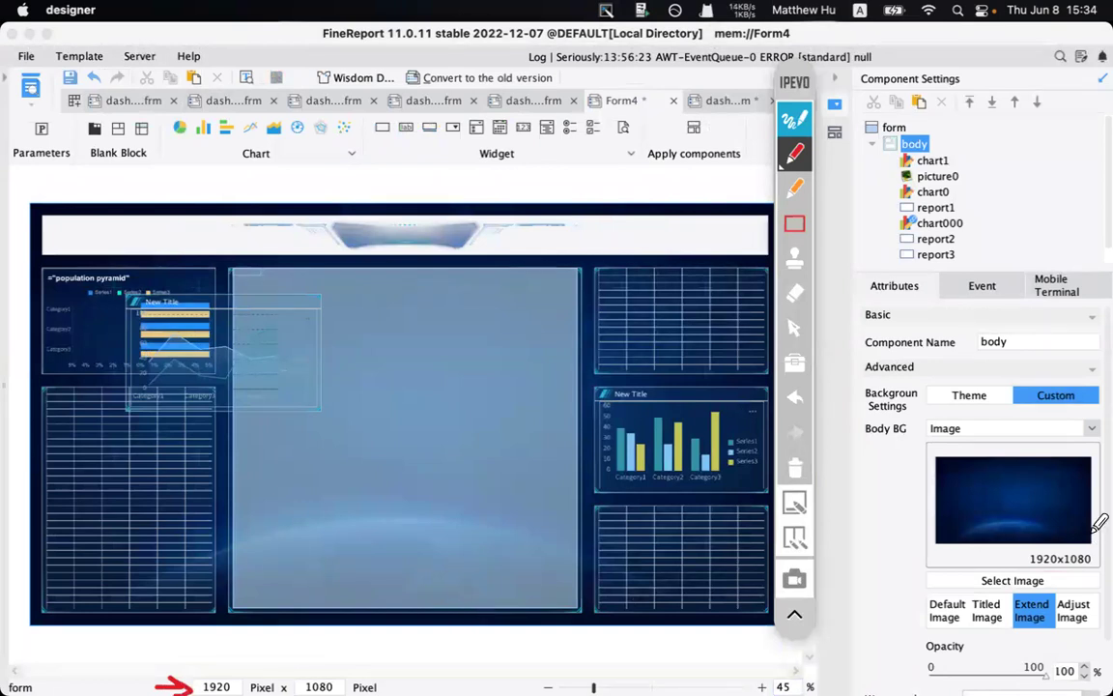
pyautogui.moveTo(1027, 568); pyautogui.dragTo(1088, 568)
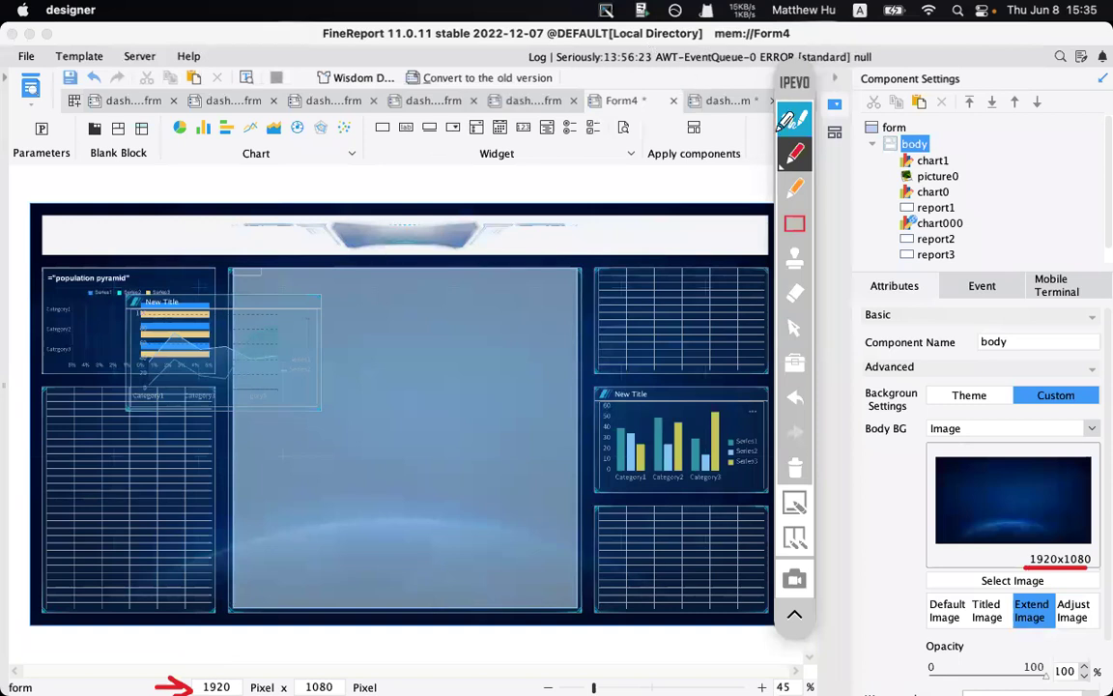
pyautogui.click(794, 465)
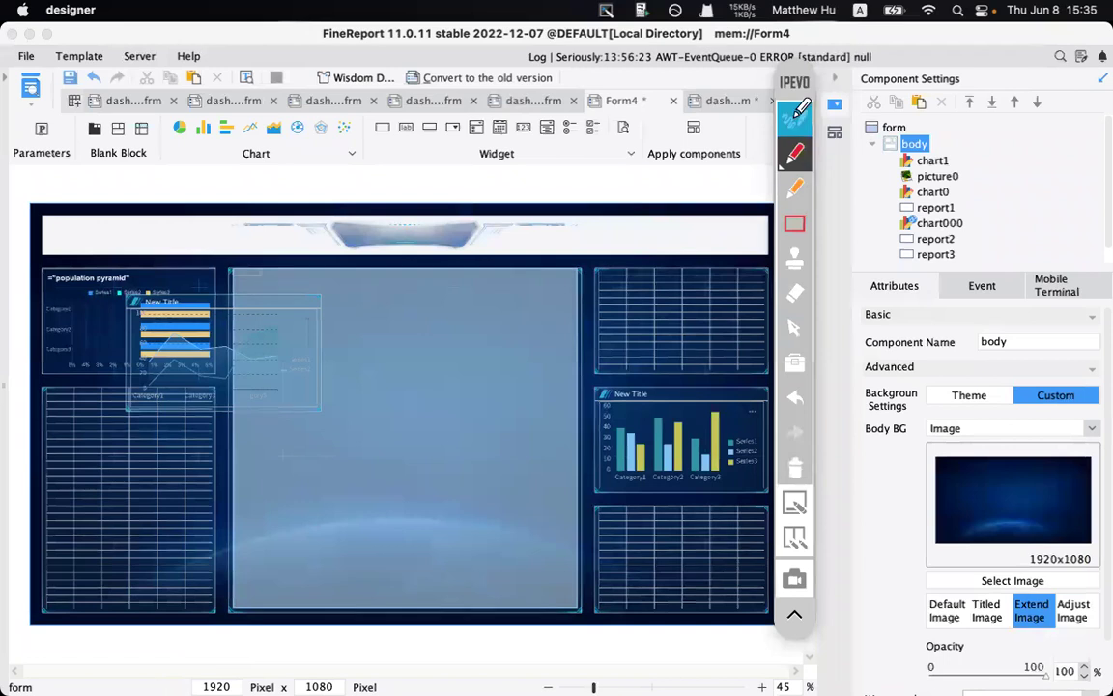
pyautogui.click(796, 112)
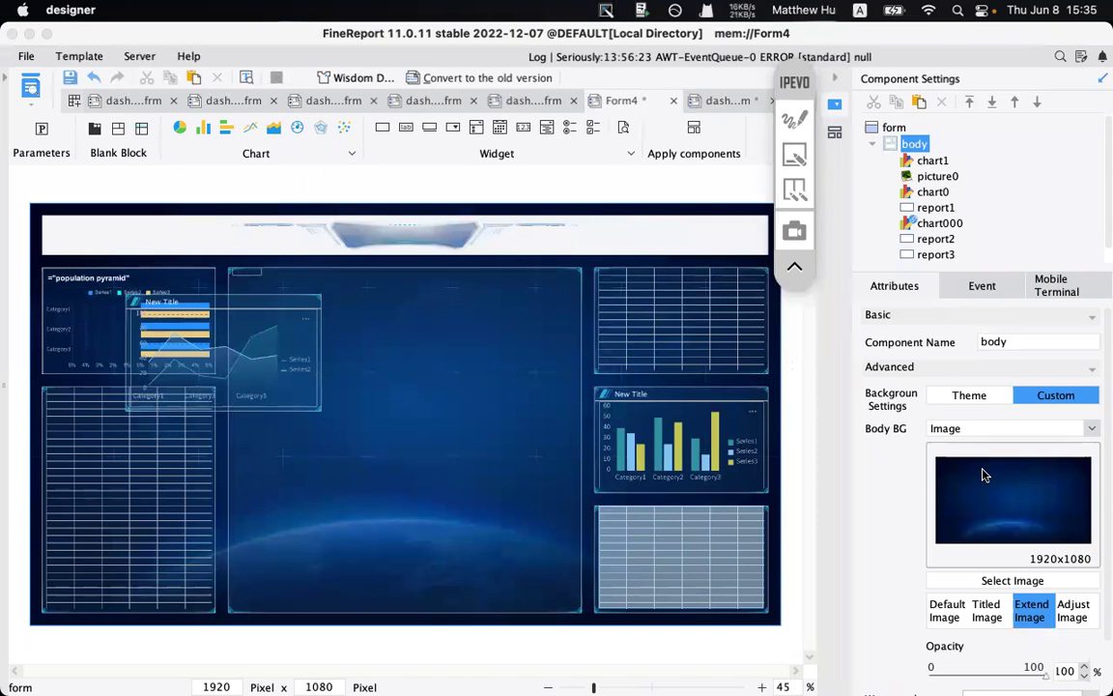
# - Save the form as Form4.frm and preview it in the browser
pyautogui.moveTo(539, 666)
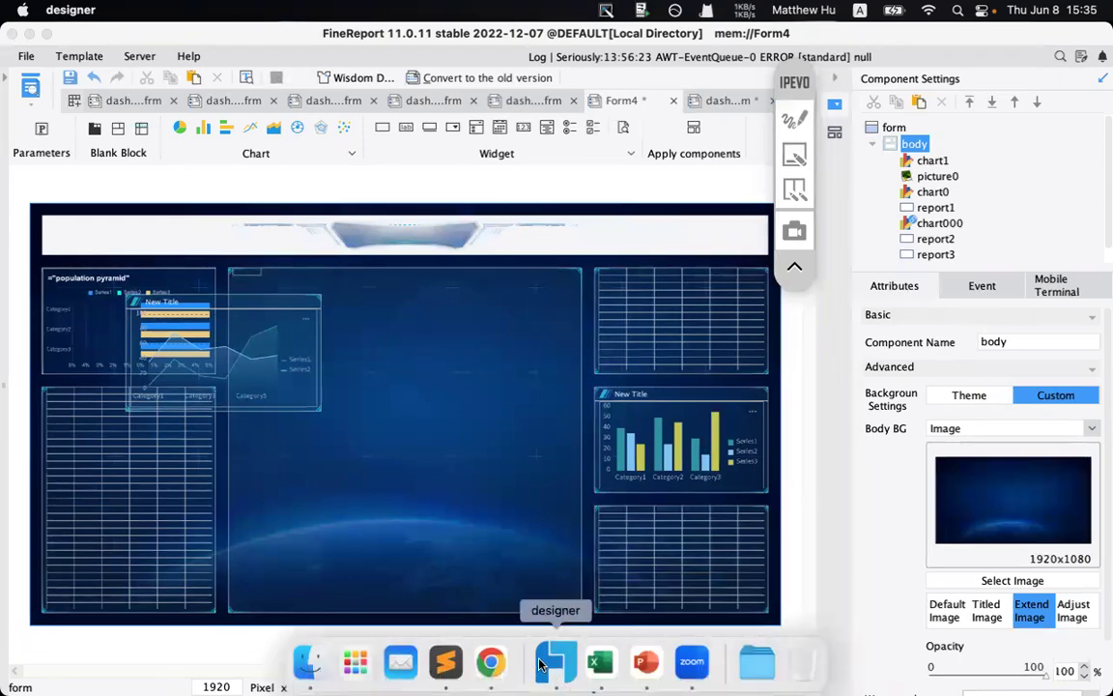
pyautogui.click(30, 88)
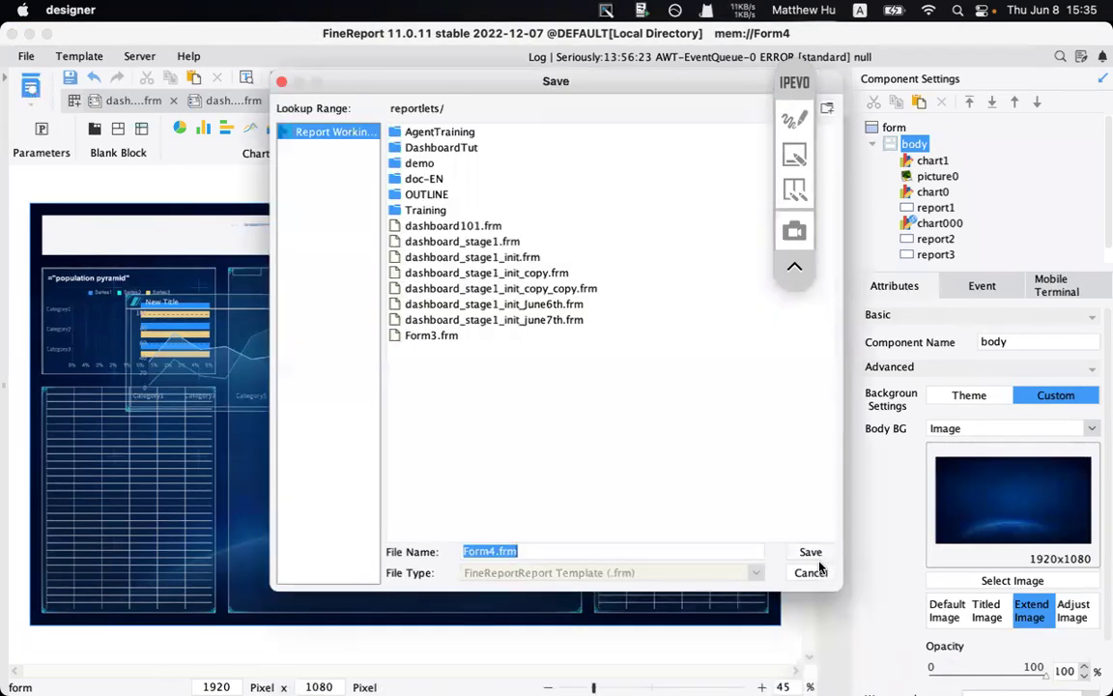
pyautogui.click(810, 573)
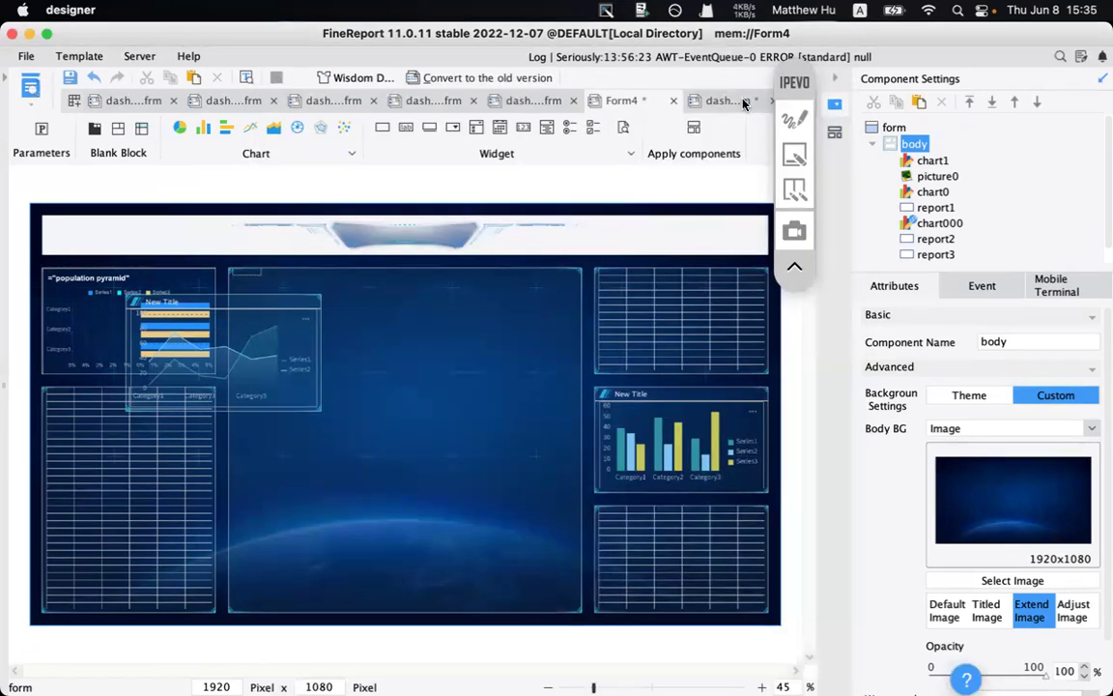
pyautogui.click(30, 86)
pyautogui.click(812, 553)
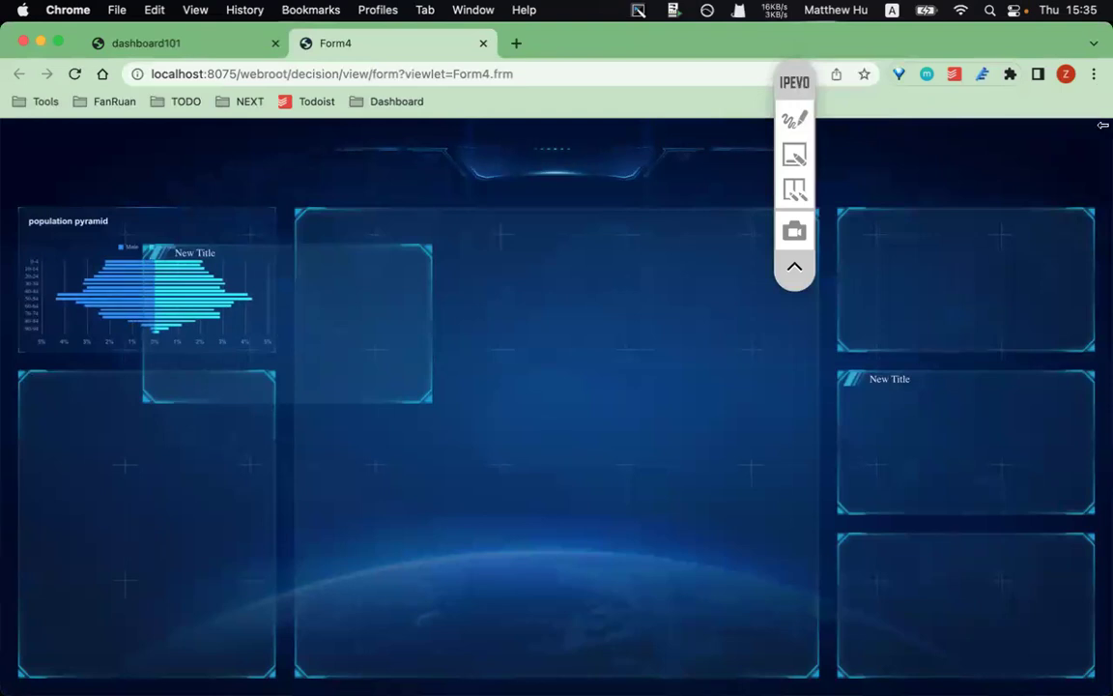
# - Open Chrome's developer tools beside the Form4 preview
pyautogui.click(1093, 73)
pyautogui.moveTo(884, 386)
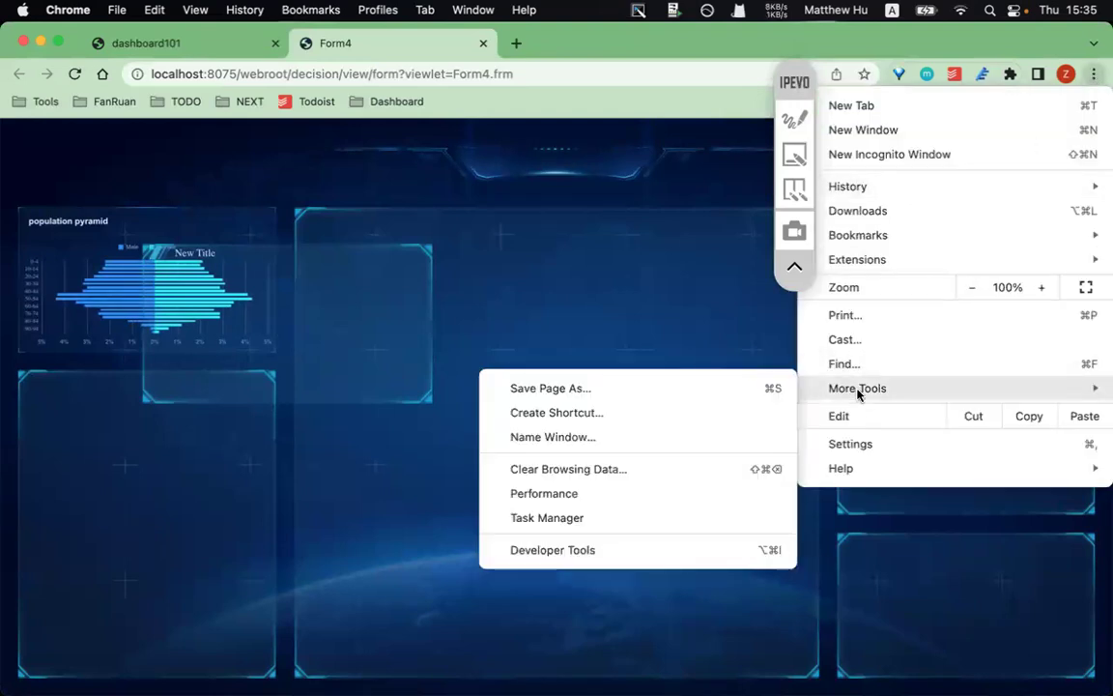
pyautogui.click(423, 306)
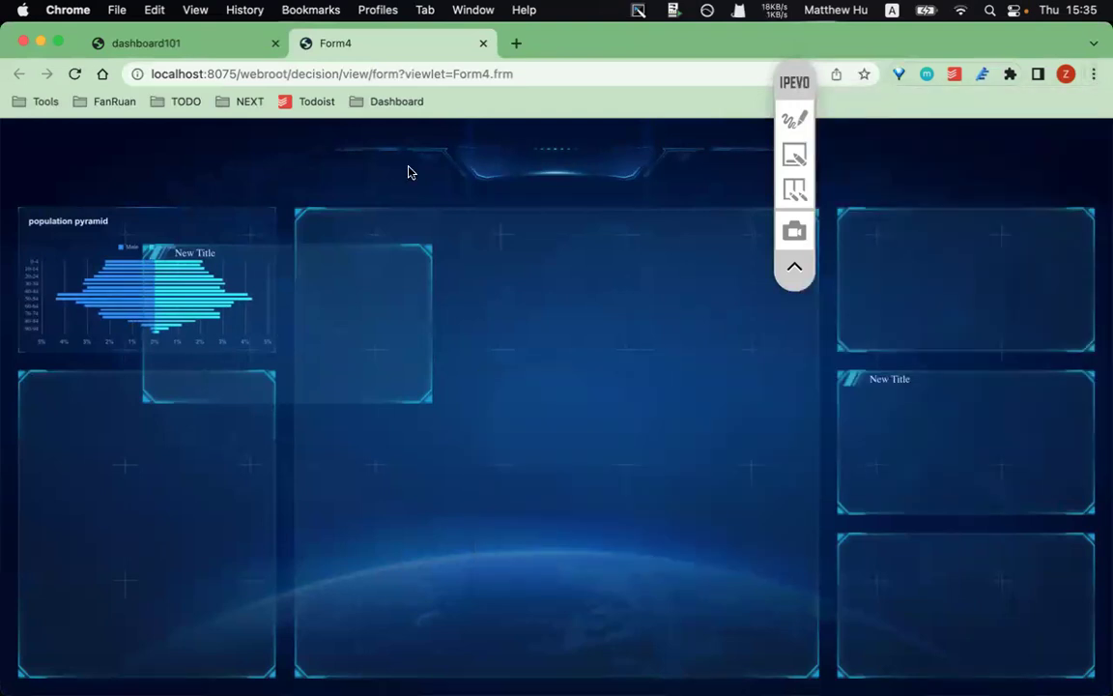
pyautogui.click(1092, 74)
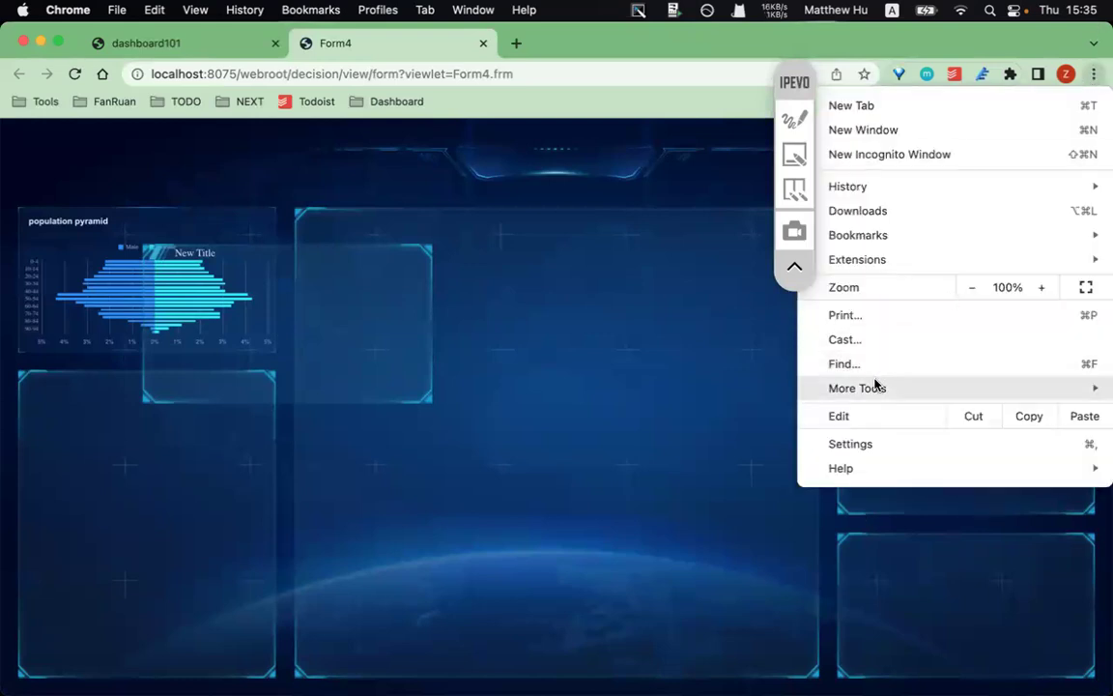
pyautogui.moveTo(1021, 385)
pyautogui.click(556, 547)
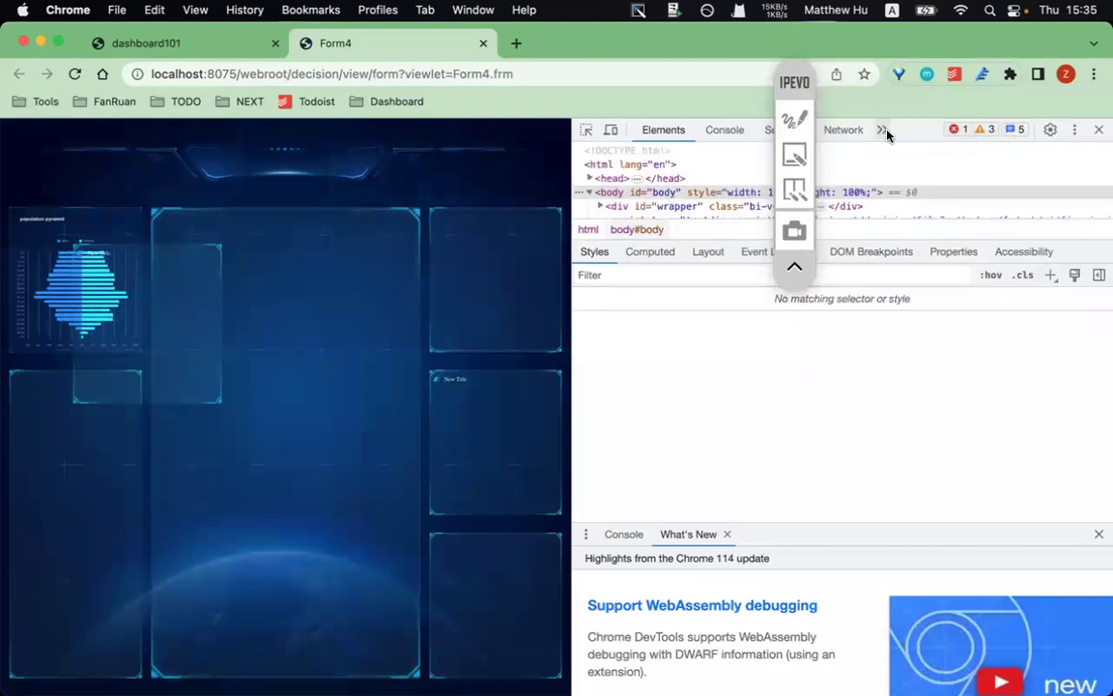
# - List the images loaded by the preview's top frame and inspect several, ending on the form background image's details
pyautogui.click(882, 130)
pyautogui.click(913, 188)
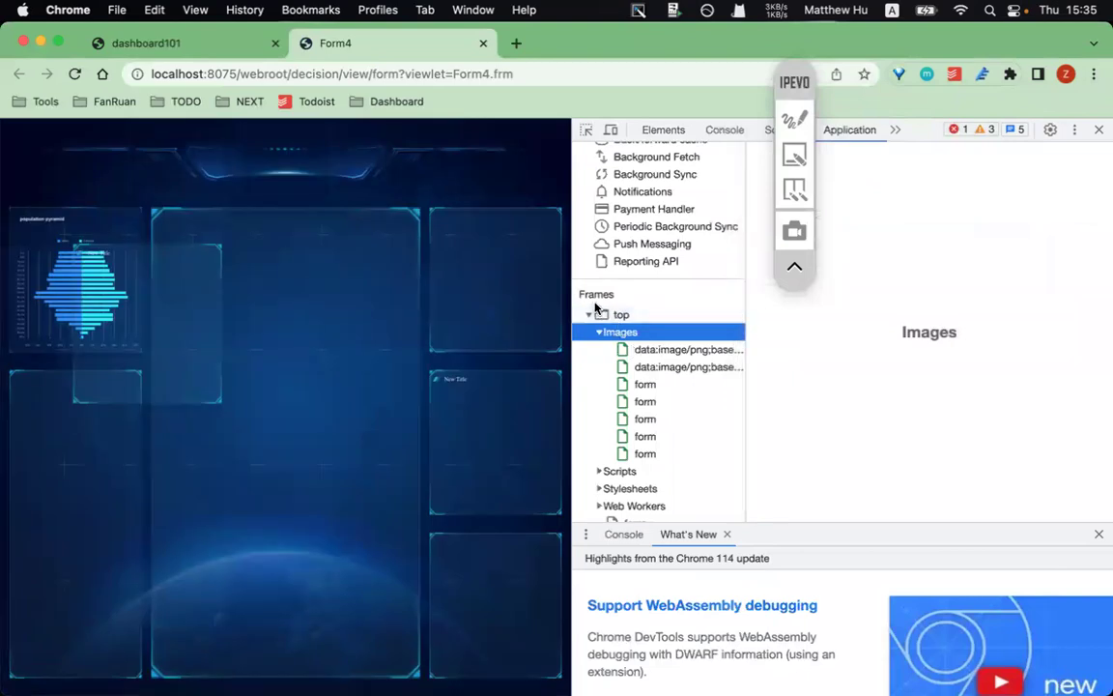
pyautogui.click(630, 349)
pyautogui.click(643, 384)
pyautogui.click(644, 401)
pyautogui.click(642, 385)
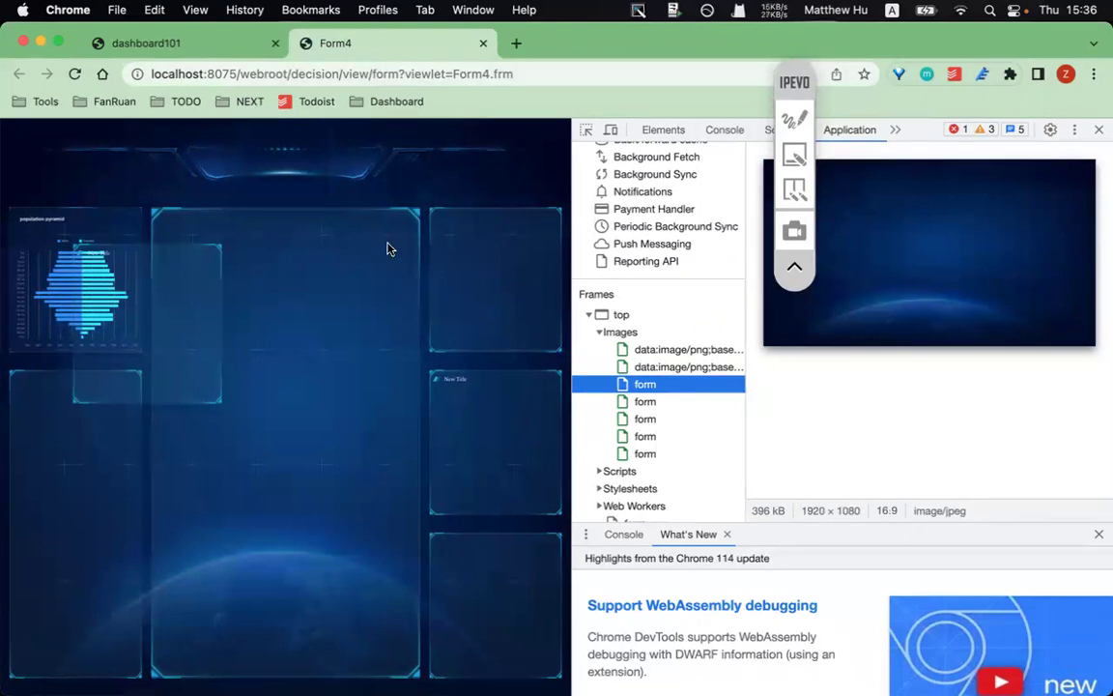
# - Close the developer tools and open the bookmarked Compressor.io site at its image upload area
pyautogui.click(1099, 128)
pyautogui.click(386, 110)
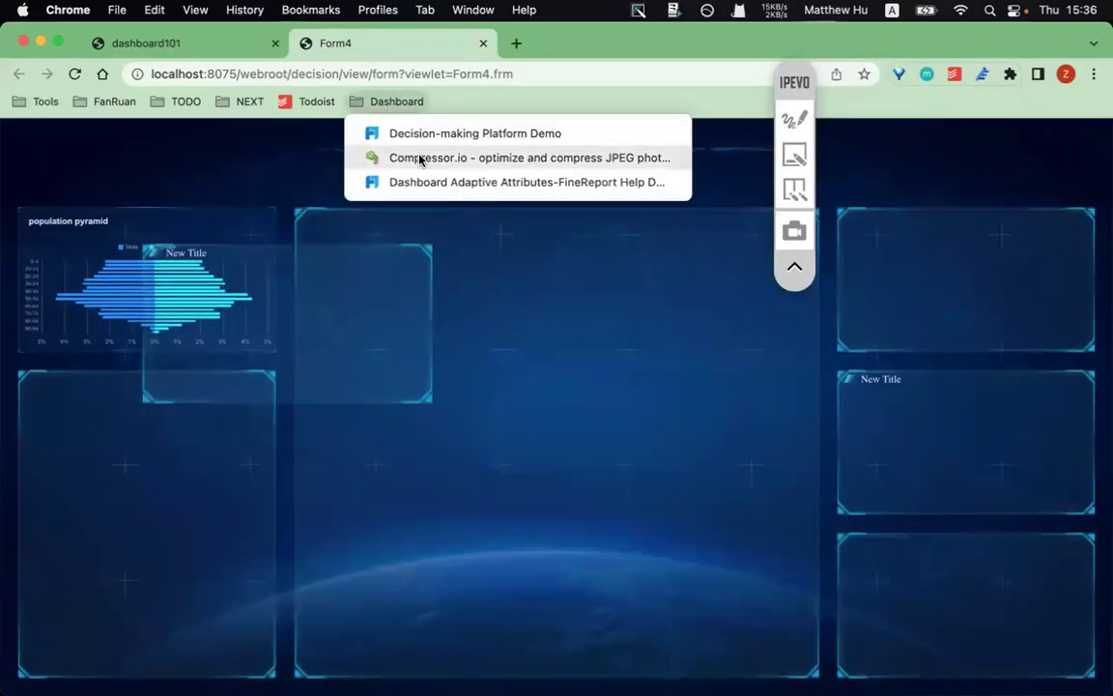
pyautogui.click(427, 163)
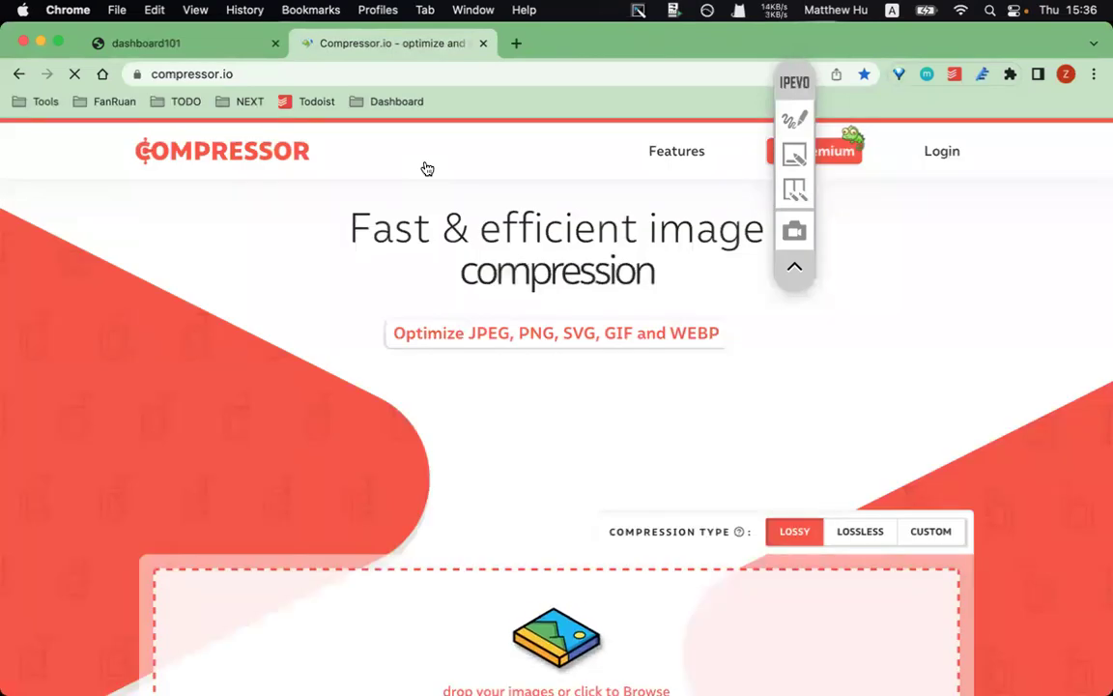
pyautogui.scroll(-2, 489, 480)
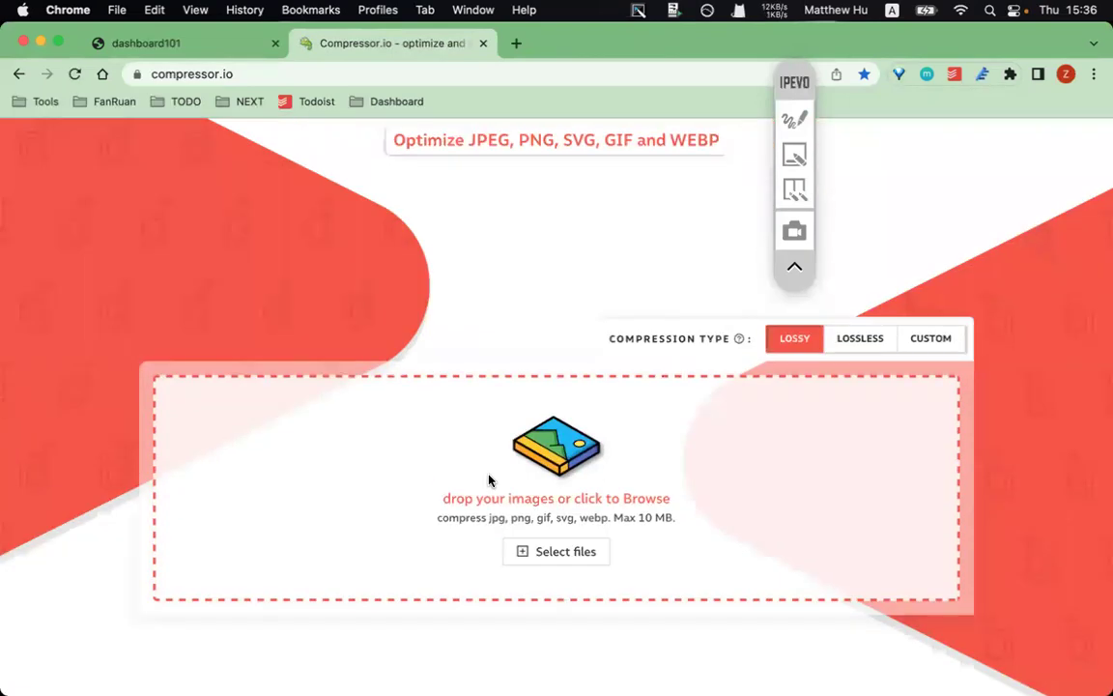
# - Compress 1-background.png from the Desktop's DashboardDesign/images folder with lossy compression and compare its sizes before and after
pyautogui.click(543, 558)
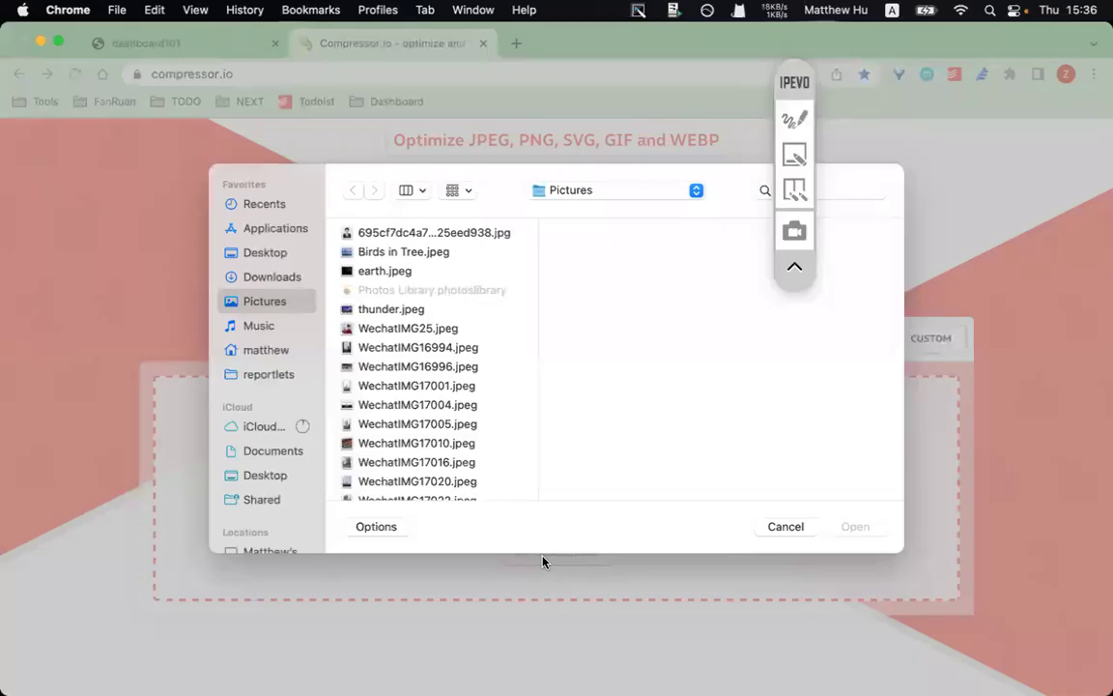
pyautogui.click(247, 253)
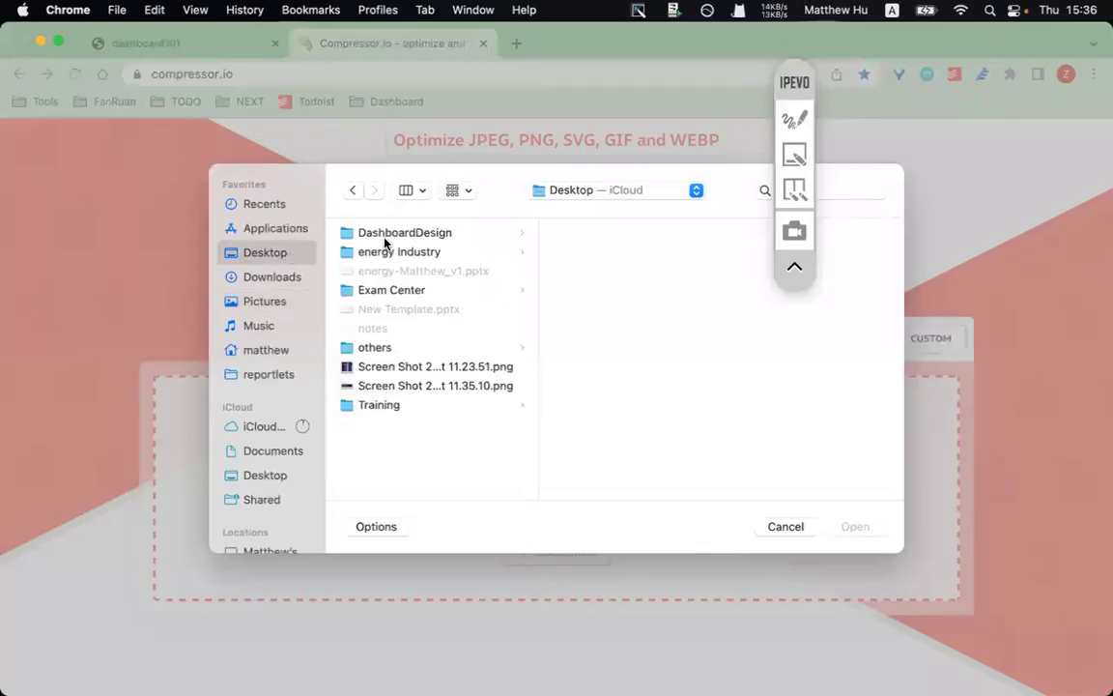
pyautogui.click(381, 239)
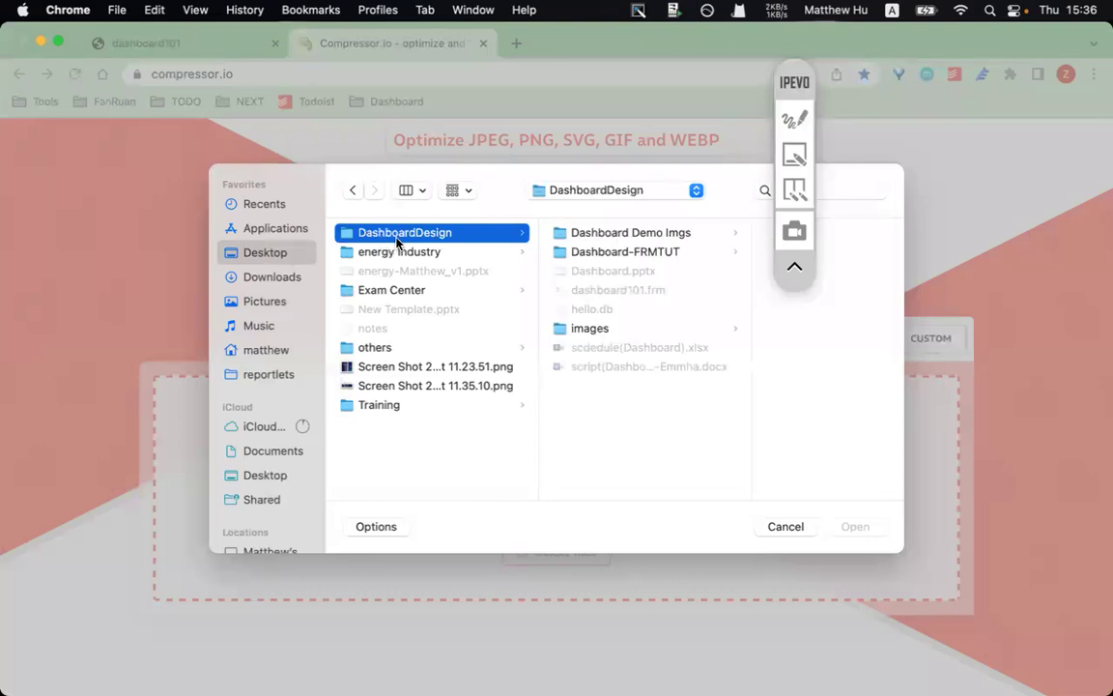
pyautogui.click(580, 327)
pyautogui.press('Right')
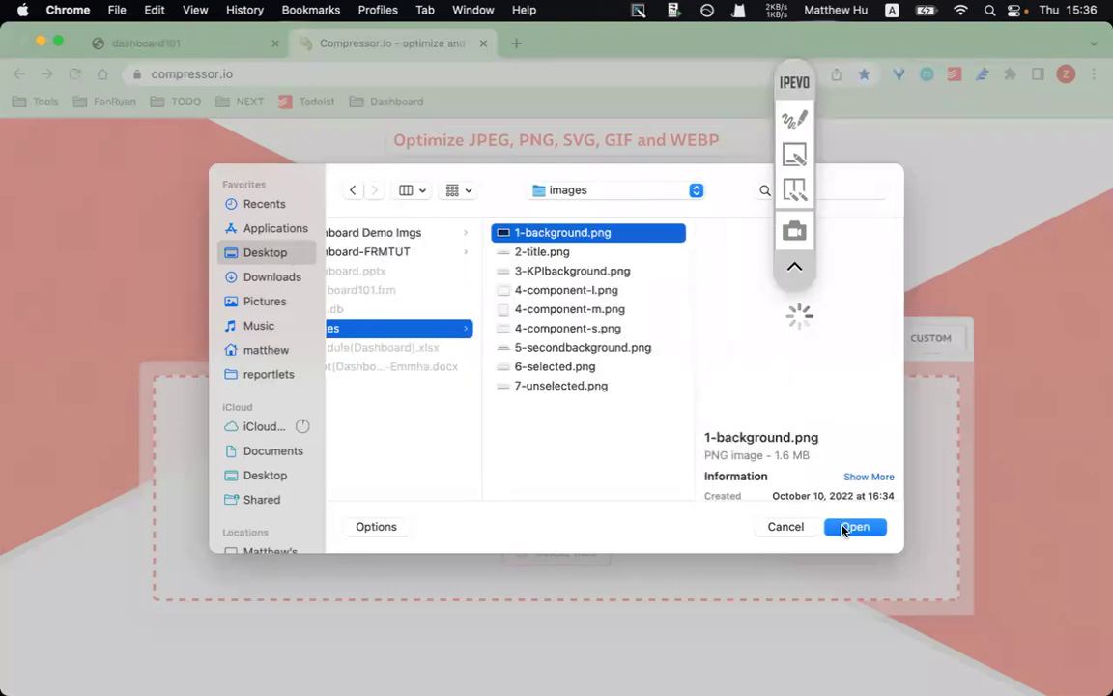
pyautogui.click(847, 528)
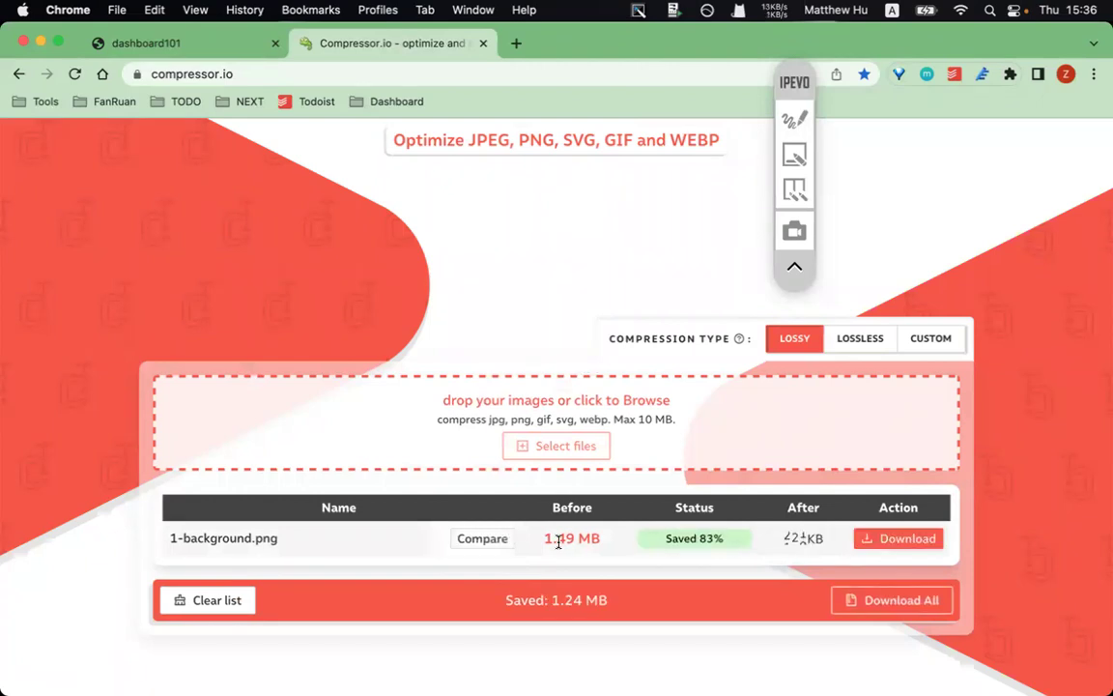
pyautogui.moveTo(557, 539); pyautogui.dragTo(794, 534)
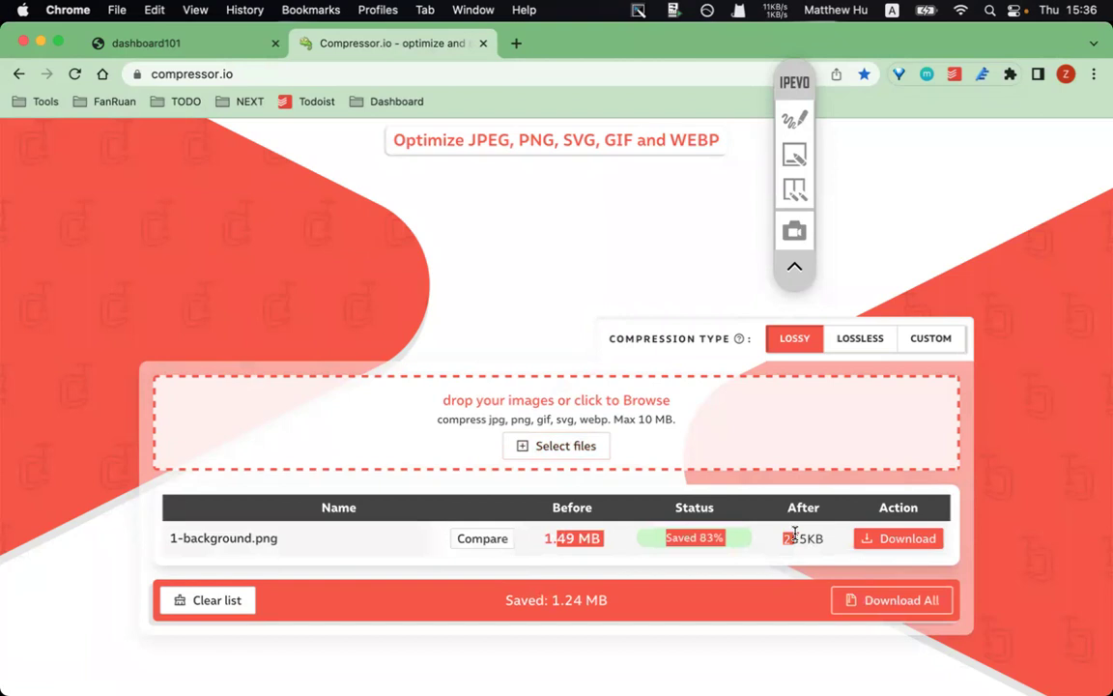
pyautogui.click(640, 530)
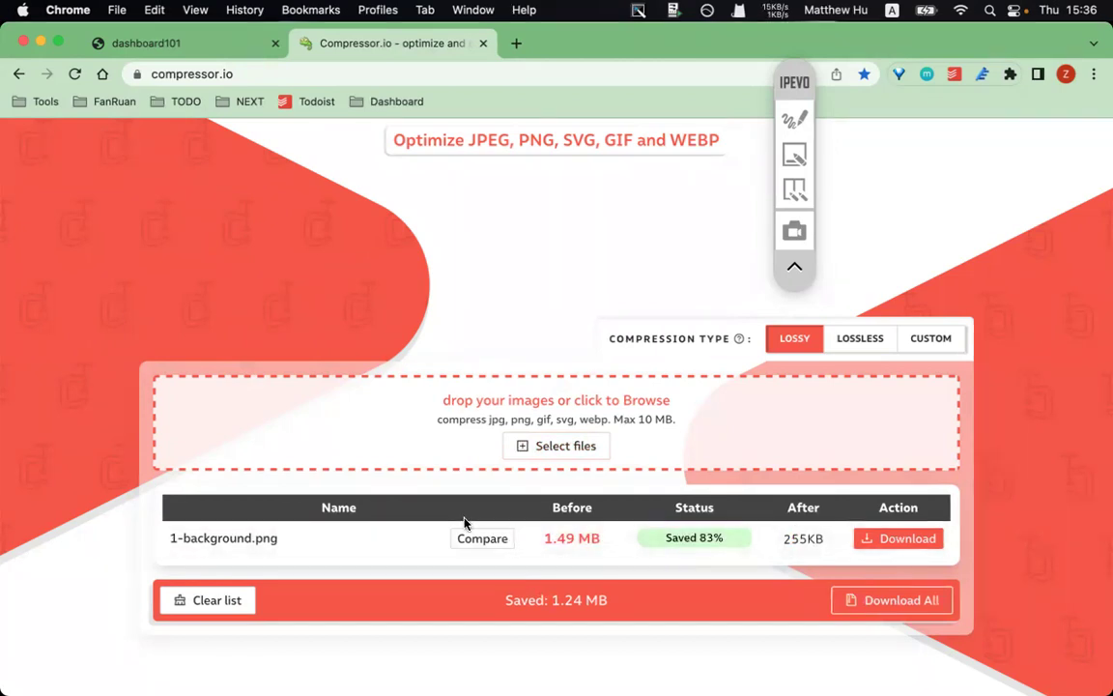
# - Switch to the FineReport designer, expand the body component of Form4, and select chart1
pyautogui.moveTo(501, 680)
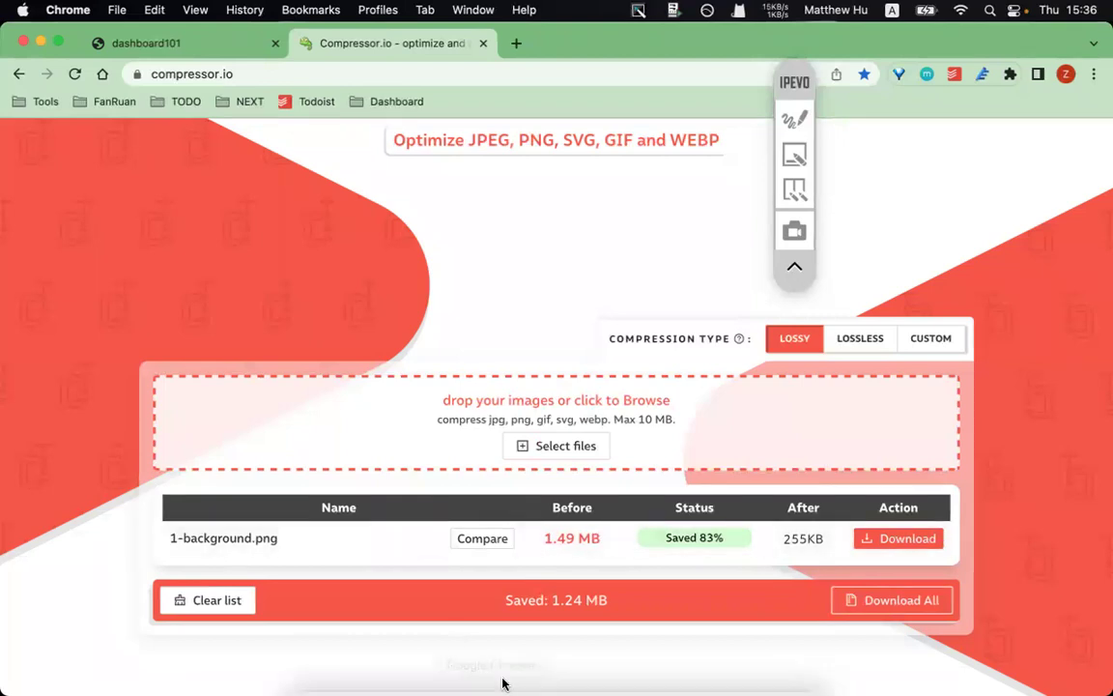
pyautogui.click(556, 662)
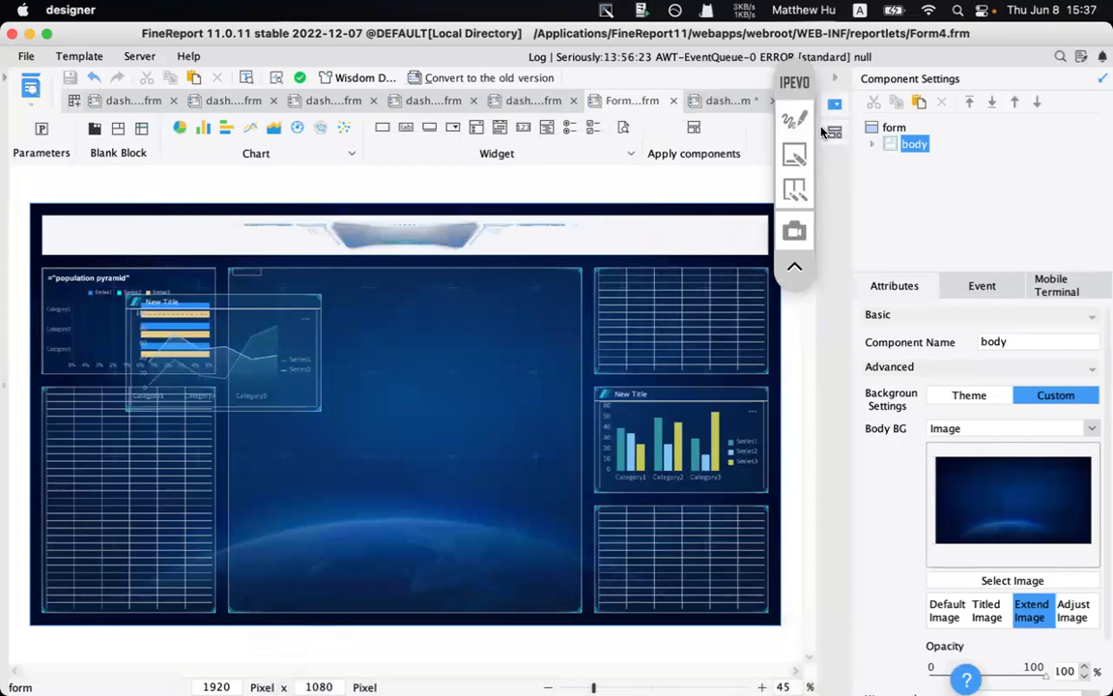
pyautogui.click(871, 144)
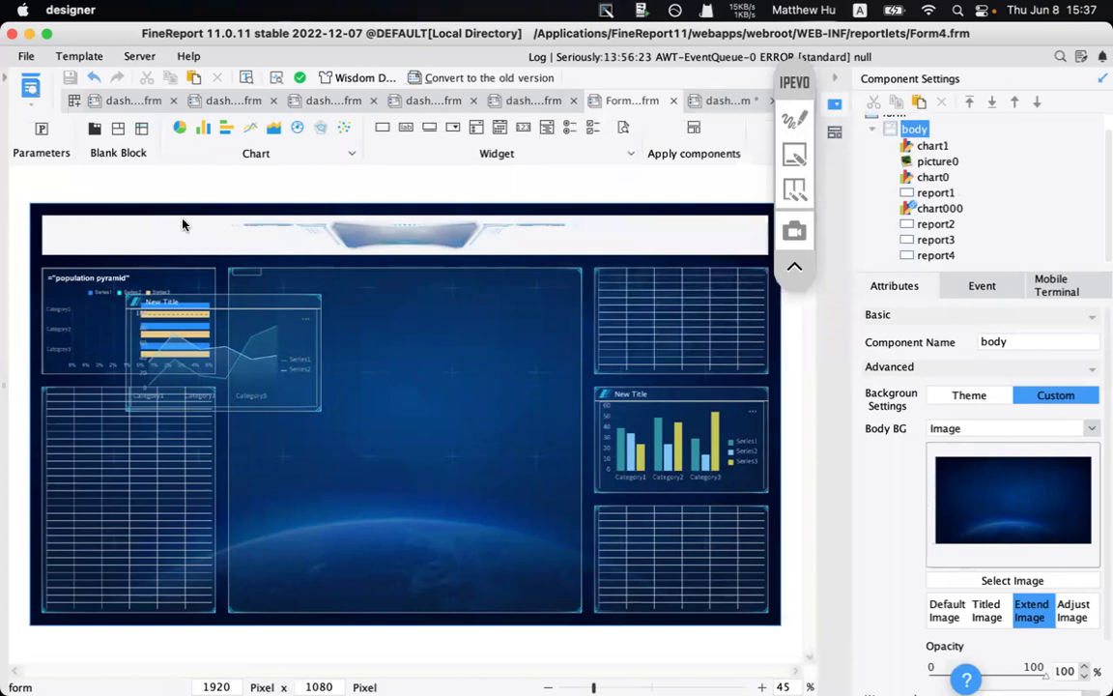
pyautogui.scroll(-2, 1005, 435)
pyautogui.scroll(2, 1005, 435)
pyautogui.click(925, 145)
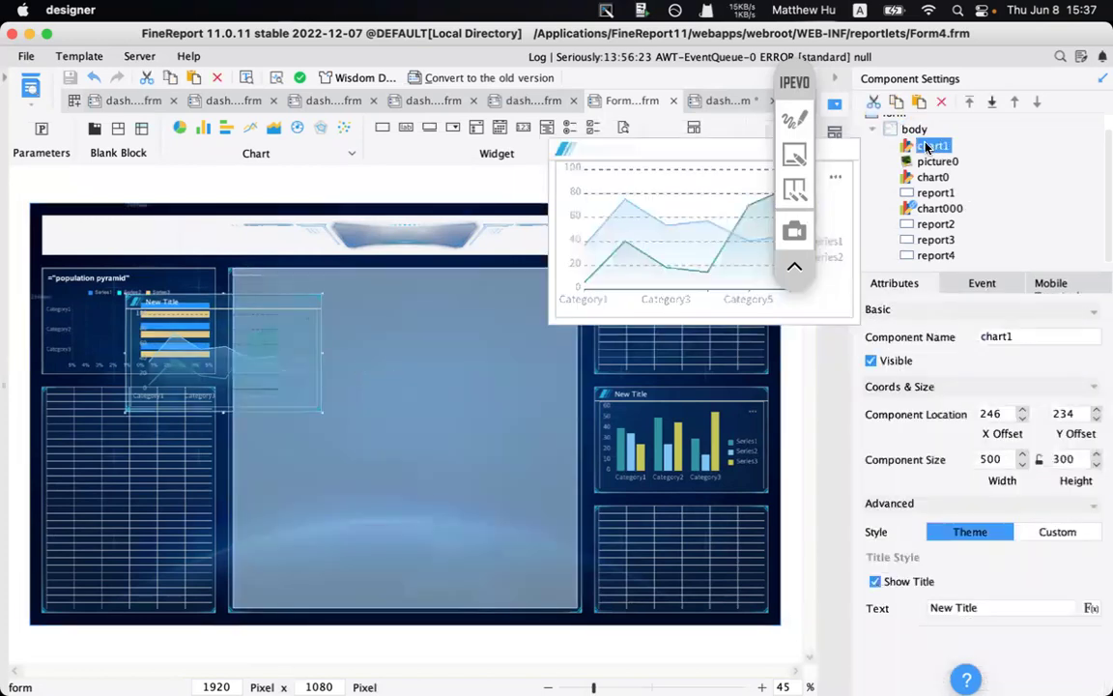
# - Review the image background options of Form4's body and set its background to Theme
pyautogui.click(908, 128)
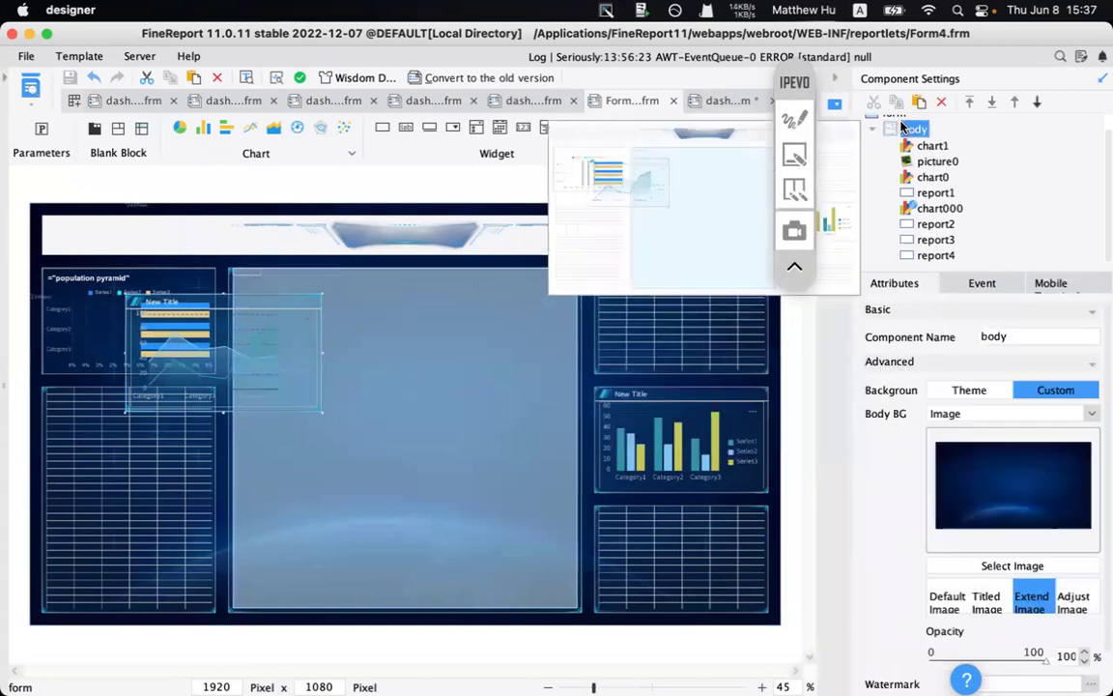
pyautogui.scroll(-2, 948, 571)
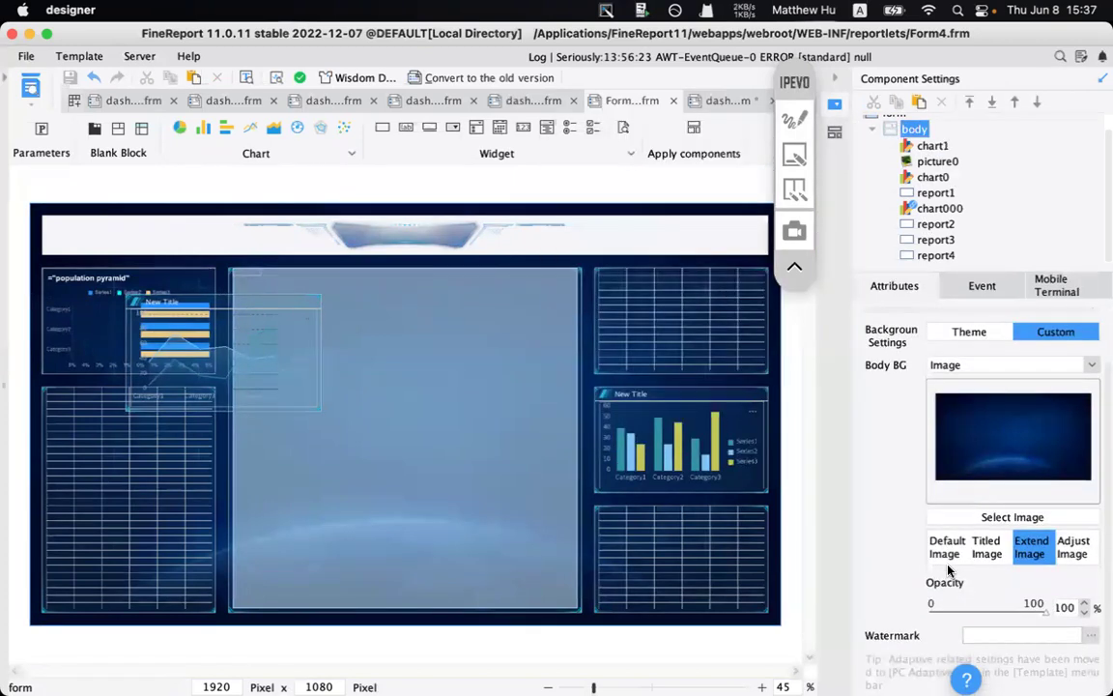
pyautogui.scroll(2, 948, 570)
pyautogui.click(999, 395)
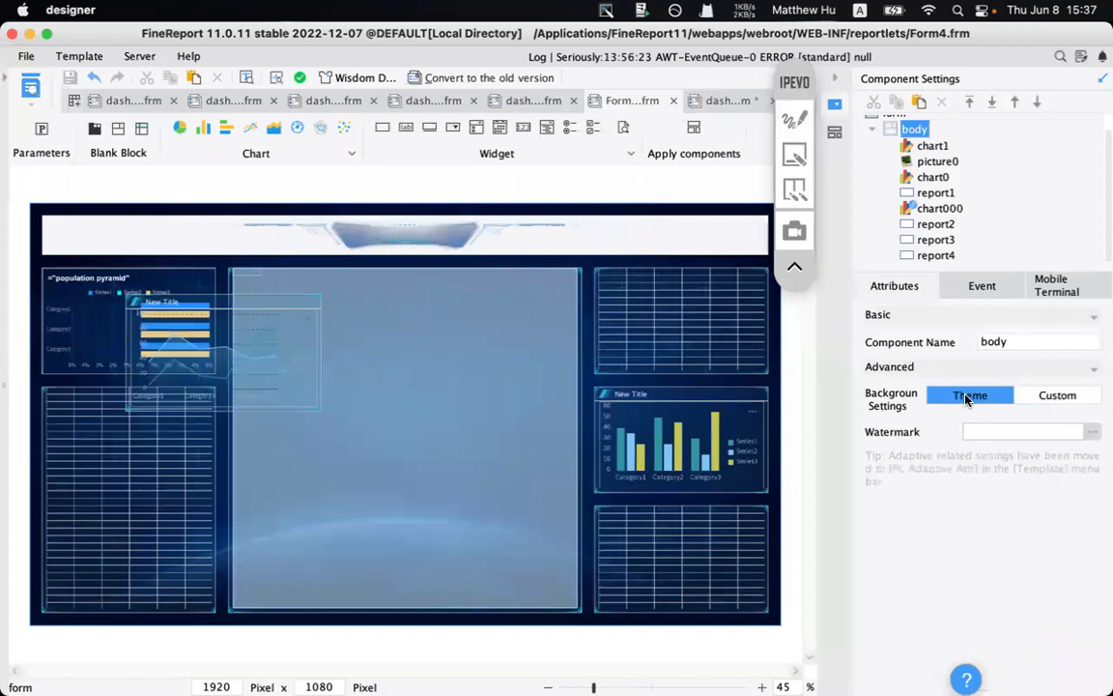
# - Set chart1's style to Custom and show its border image, rounded corner and padding options
pyautogui.click(932, 146)
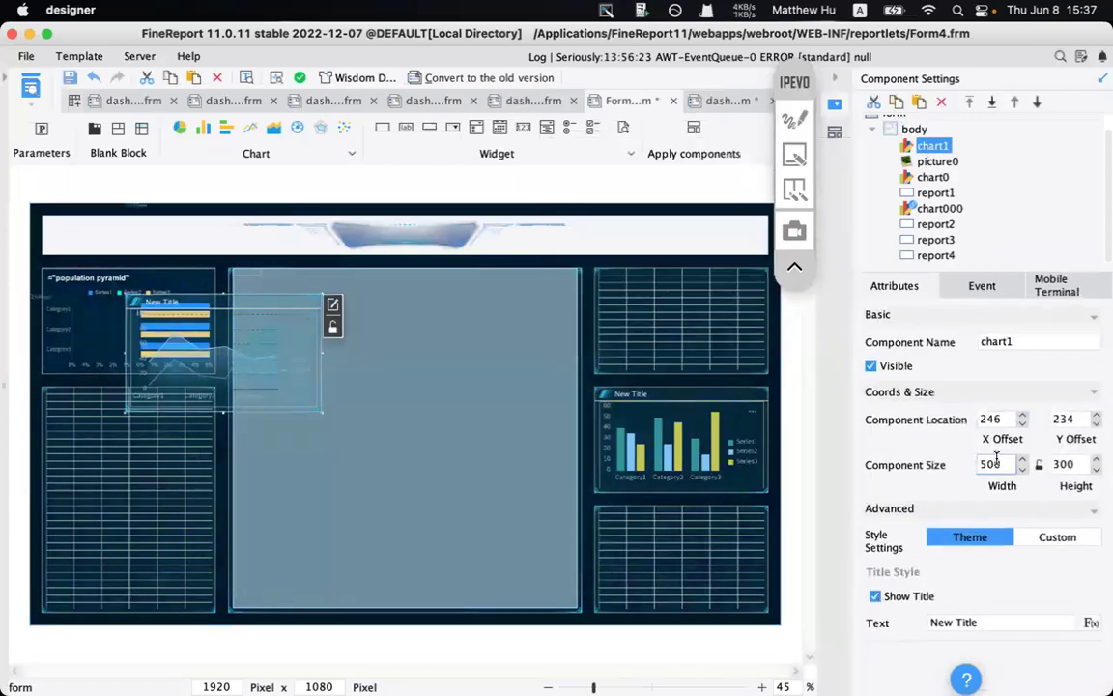
pyautogui.click(1042, 538)
pyautogui.scroll(-5, 898, 528)
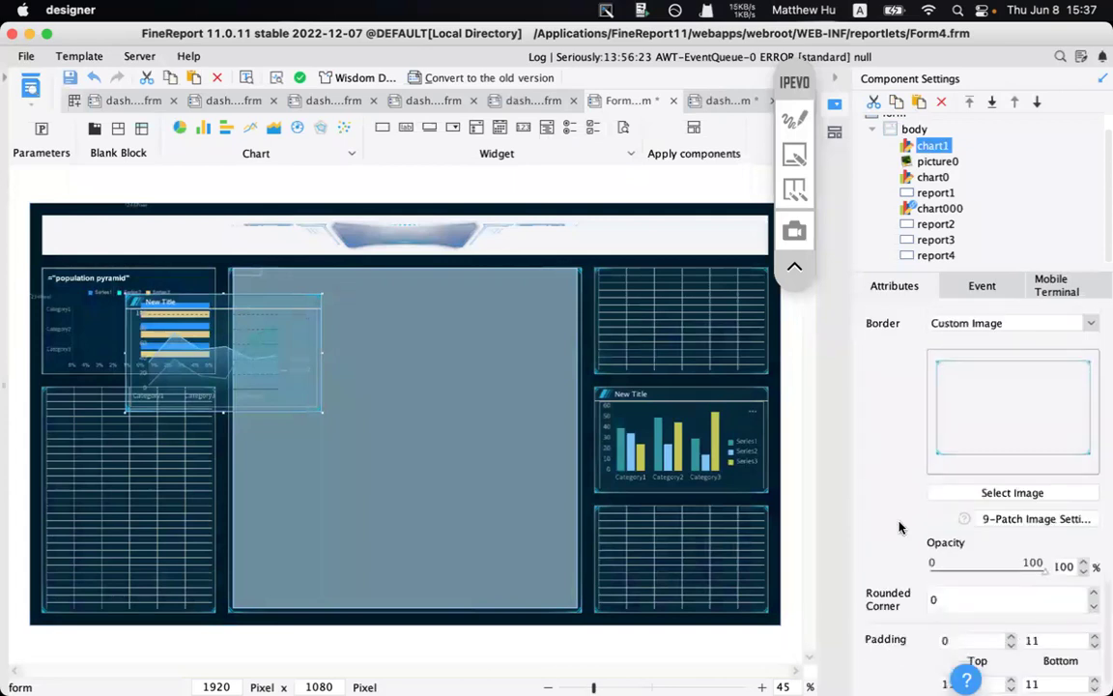
pyautogui.scroll(-1, 899, 527)
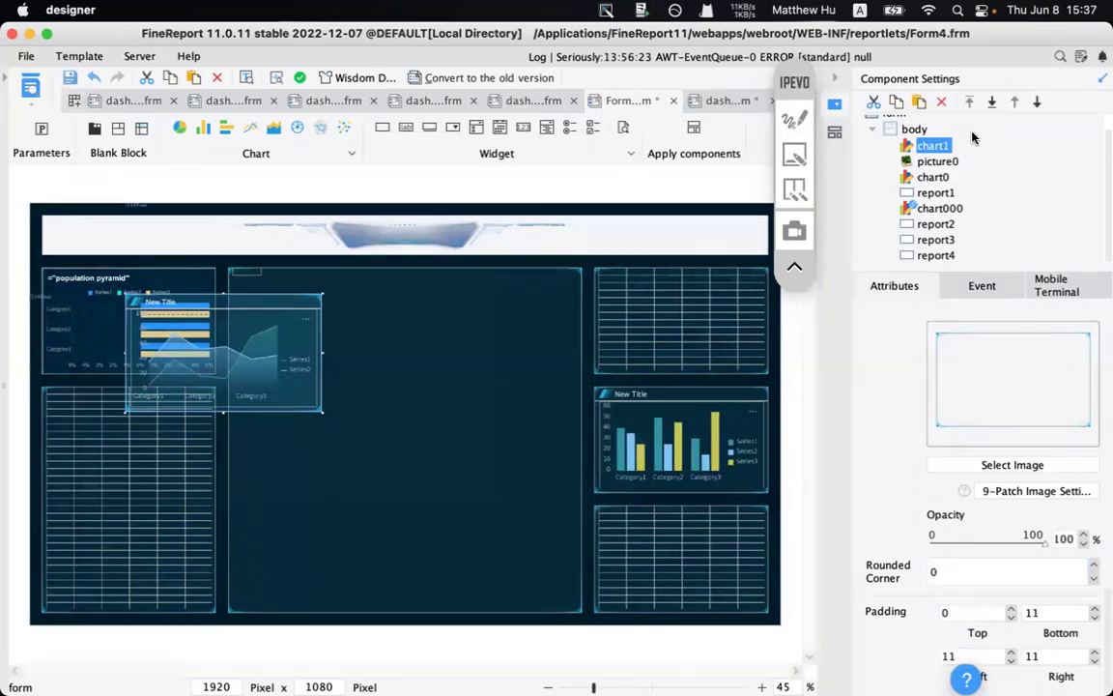
# - Mark chart1's Padding label and its four padding values with the red annotation pen, and leave annotation mode
pyautogui.click(808, 123)
pyautogui.moveTo(858, 627); pyautogui.dragTo(908, 623)
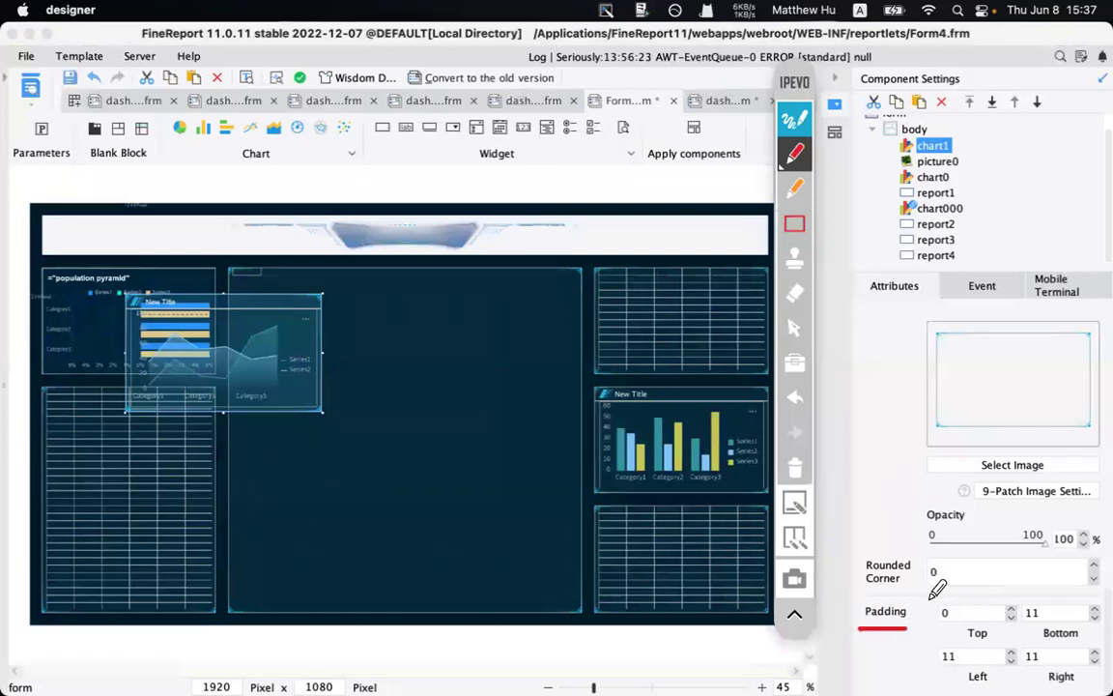
pyautogui.moveTo(937, 636); pyautogui.dragTo(957, 634)
pyautogui.click(1030, 633)
pyautogui.click(1036, 677)
pyautogui.click(944, 677)
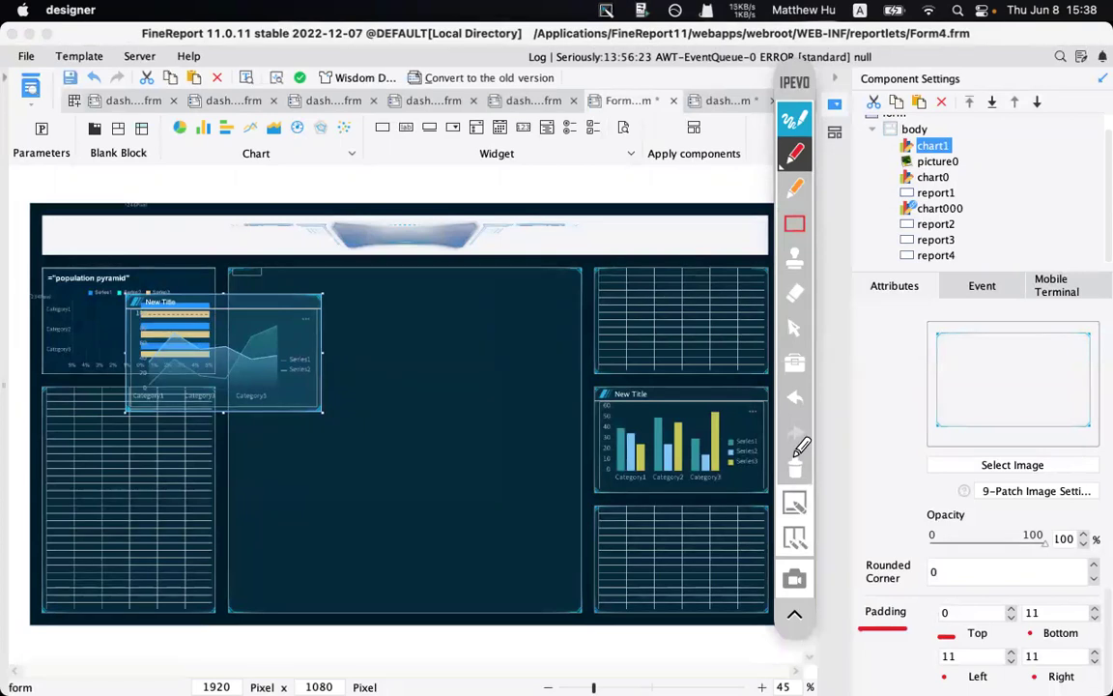
pyautogui.click(795, 328)
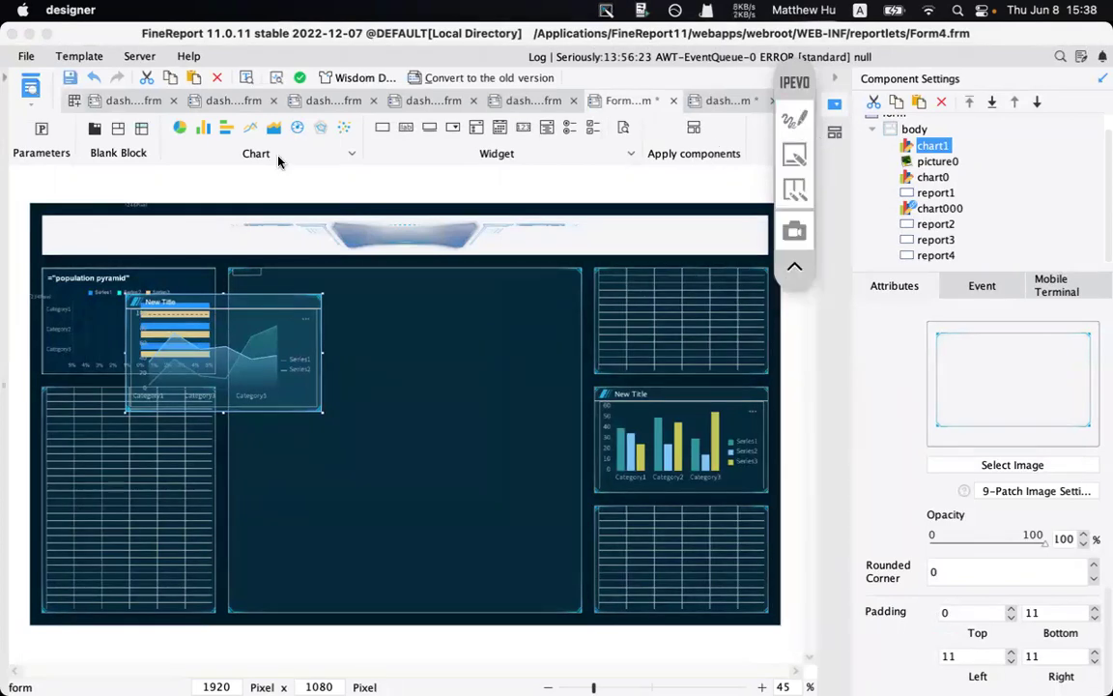
# - Close Form4.frm without saving and open dashboard_stage1_init.frm from the template list
pyautogui.click(673, 100)
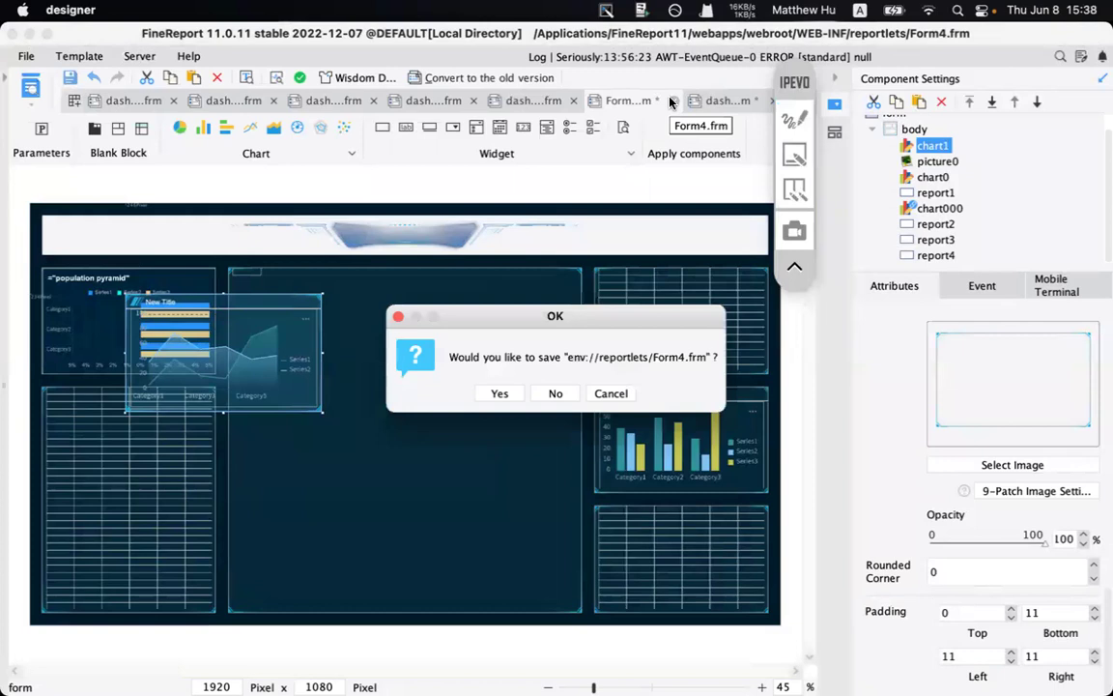
pyautogui.click(556, 393)
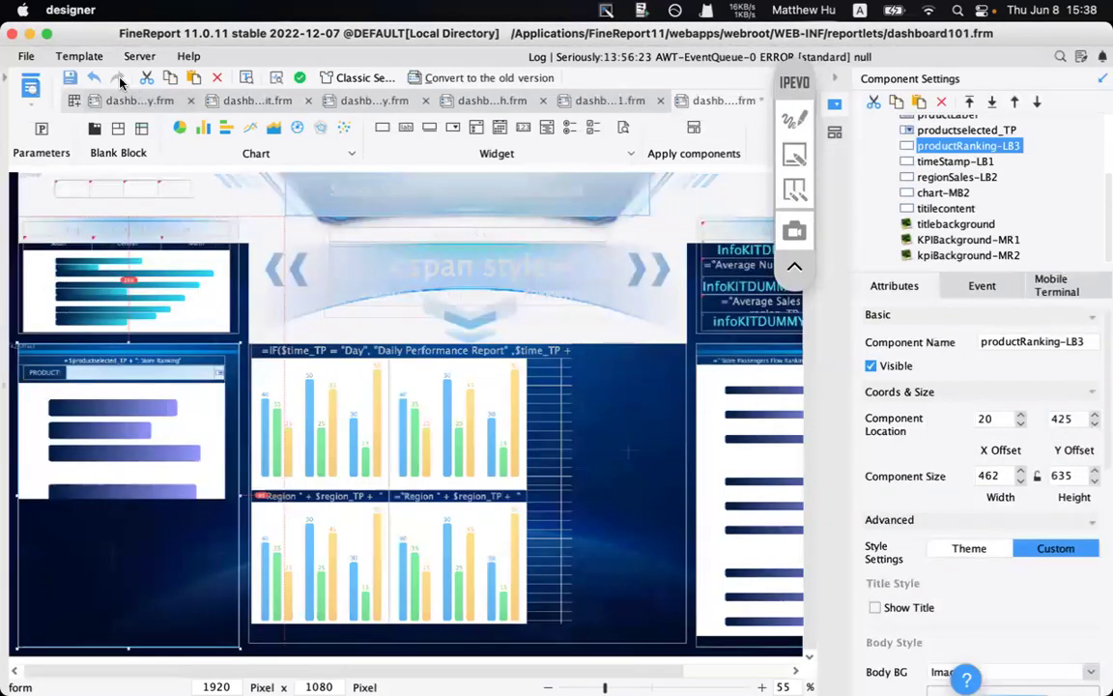
pyautogui.click(6, 81)
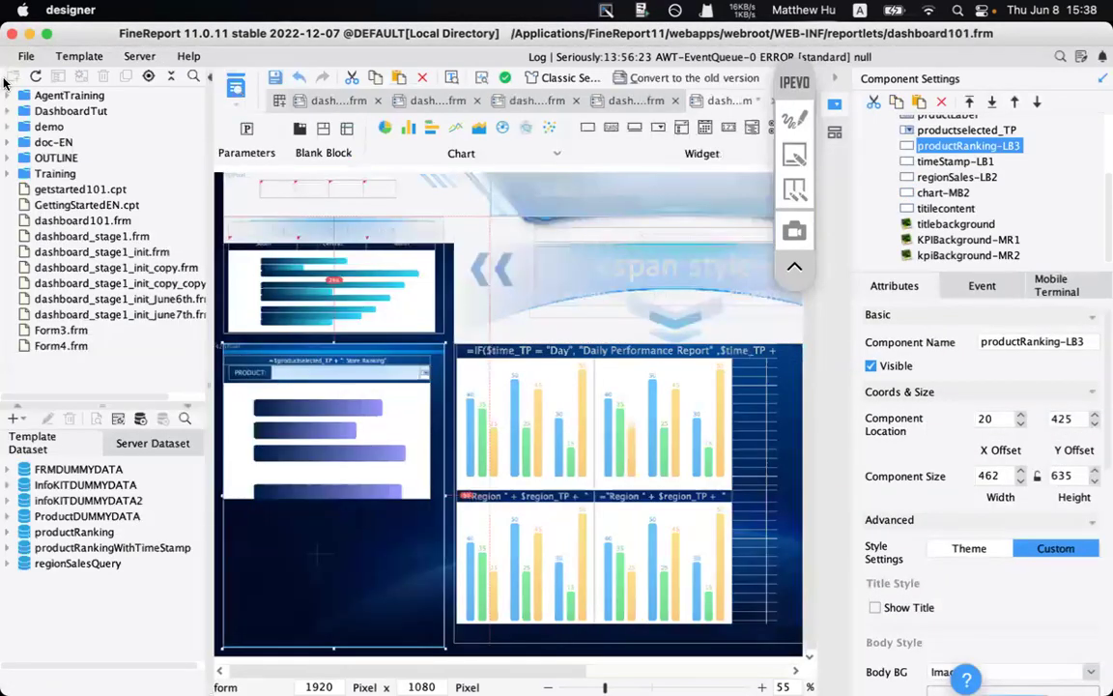
pyautogui.doubleClick(135, 268)
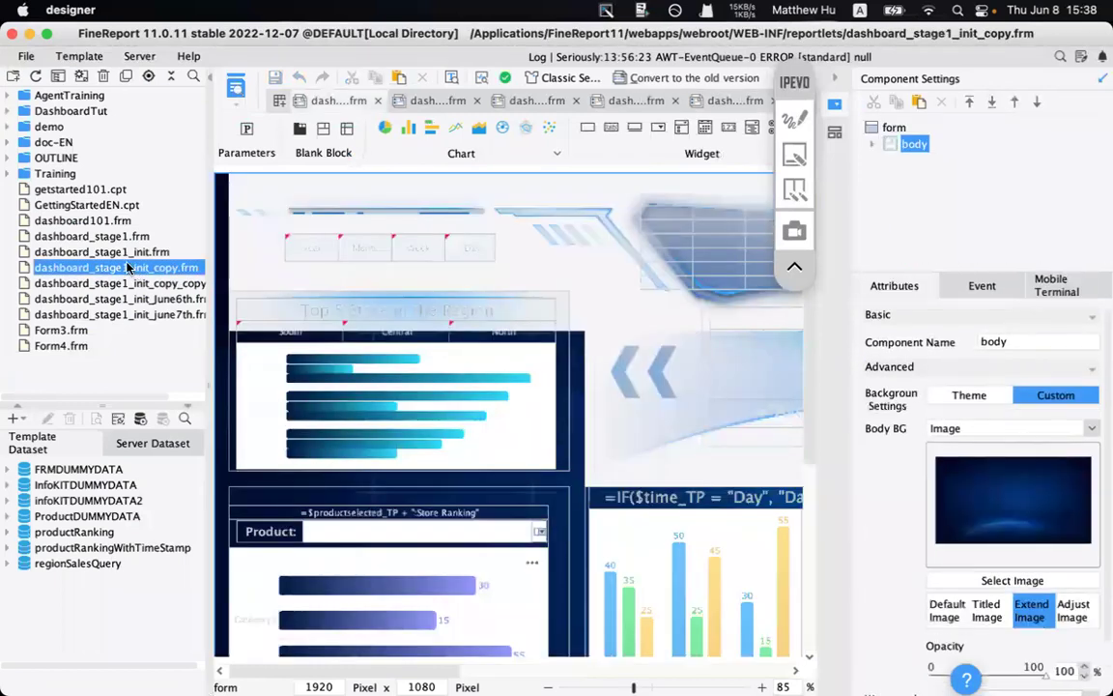
pyautogui.click(130, 257)
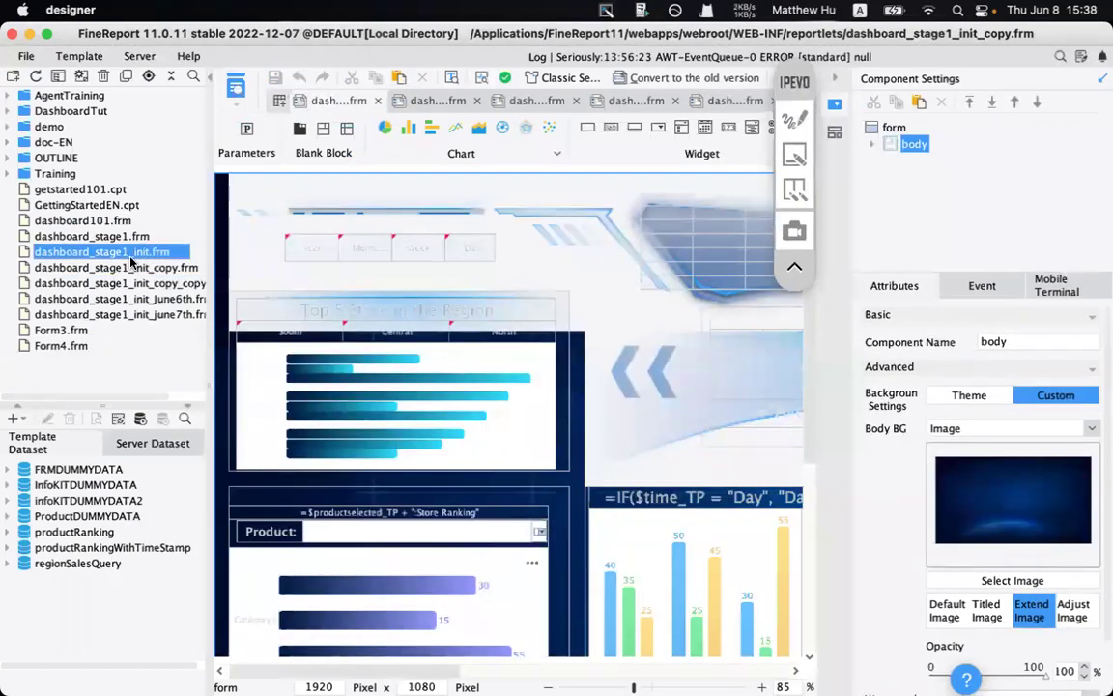
pyautogui.doubleClick(130, 255)
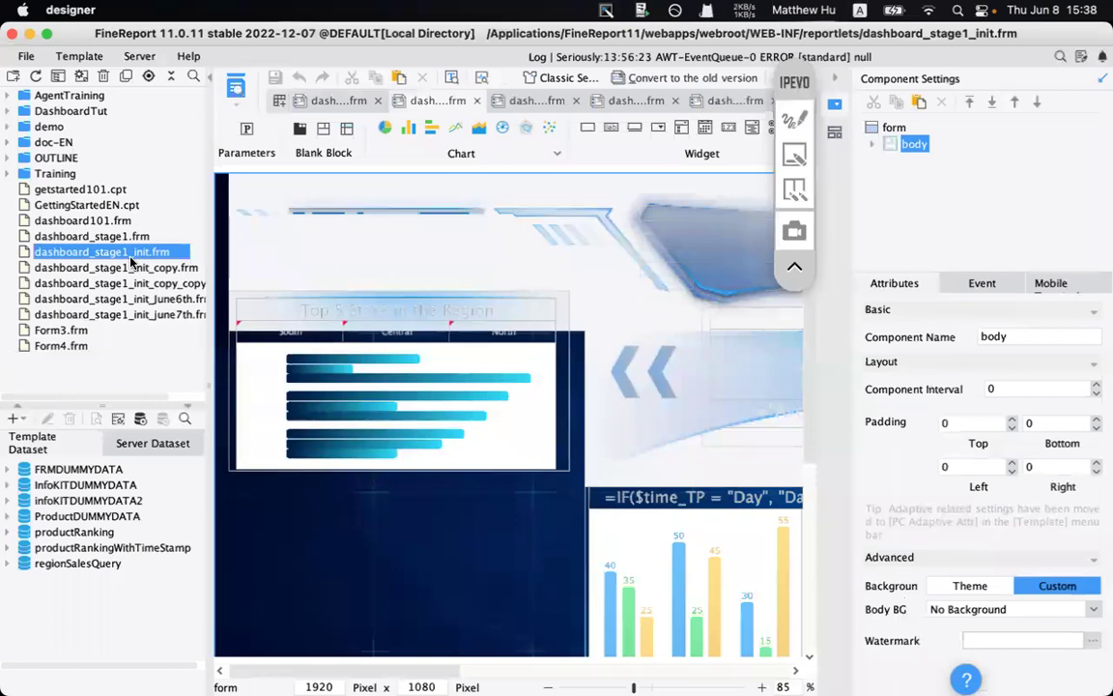
# - Preview dashboard_stage1_init in the browser and mark the title area, the area above Top 5 Store, and the empty lower-left area in red
pyautogui.click(233, 87)
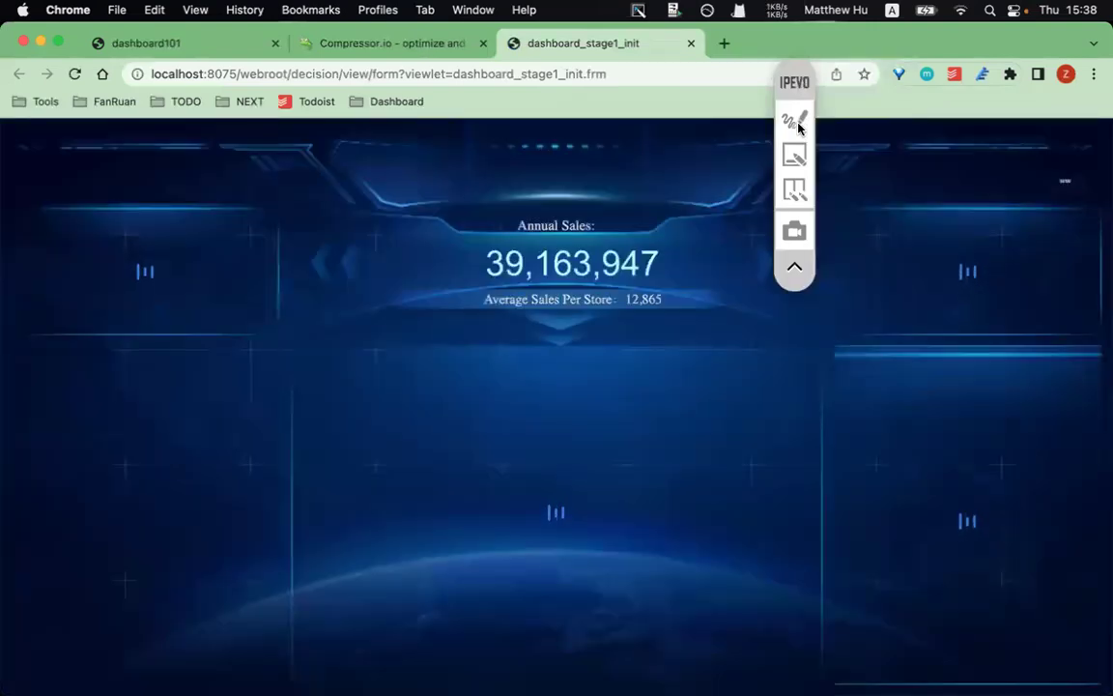
pyautogui.click(796, 122)
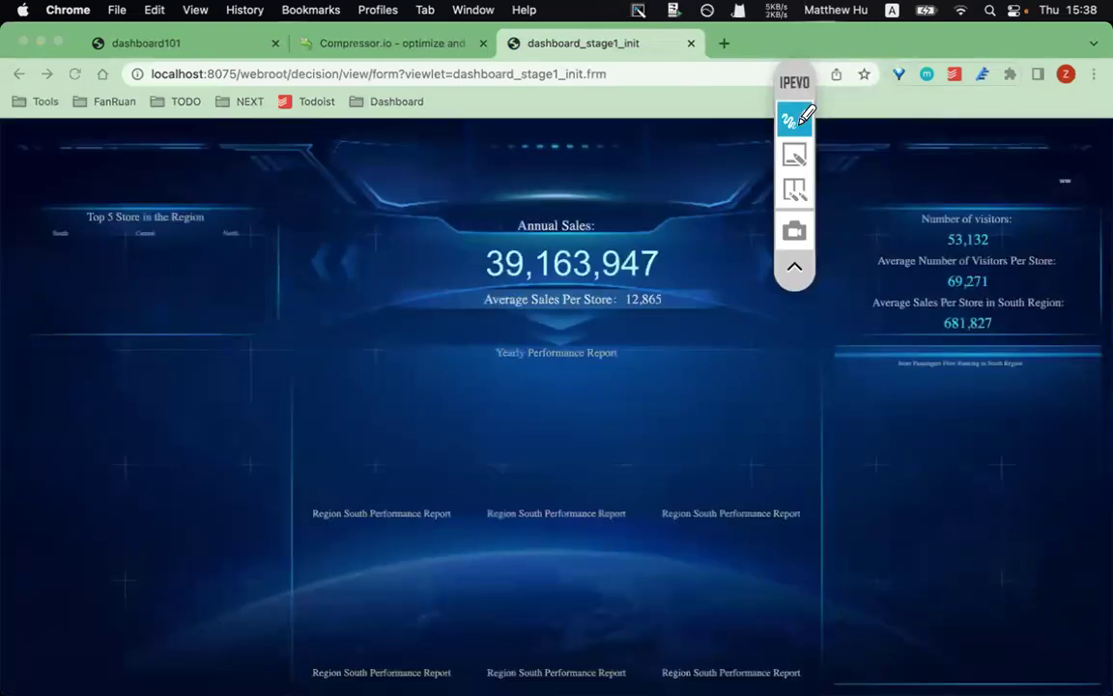
pyautogui.moveTo(369, 186); pyautogui.dragTo(641, 186)
pyautogui.moveTo(38, 183); pyautogui.dragTo(247, 184)
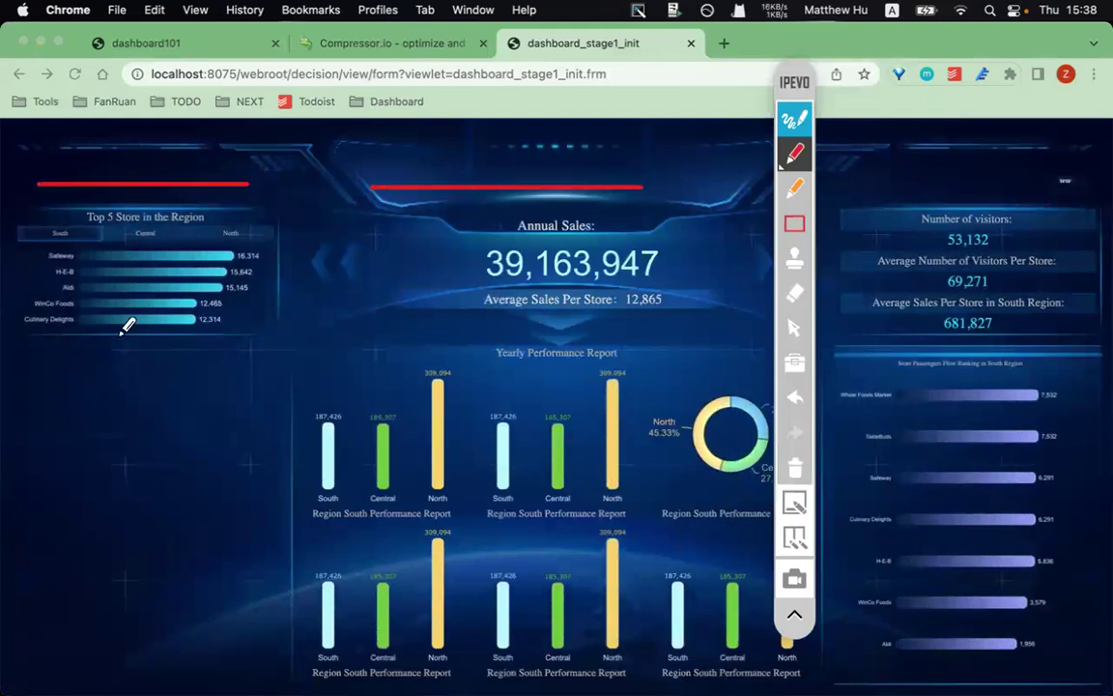
pyautogui.moveTo(10, 353)
pyautogui.mouseDown()
pyautogui.moveTo(32, 375)
pyautogui.moveTo(34, 358)
pyautogui.mouseUp()
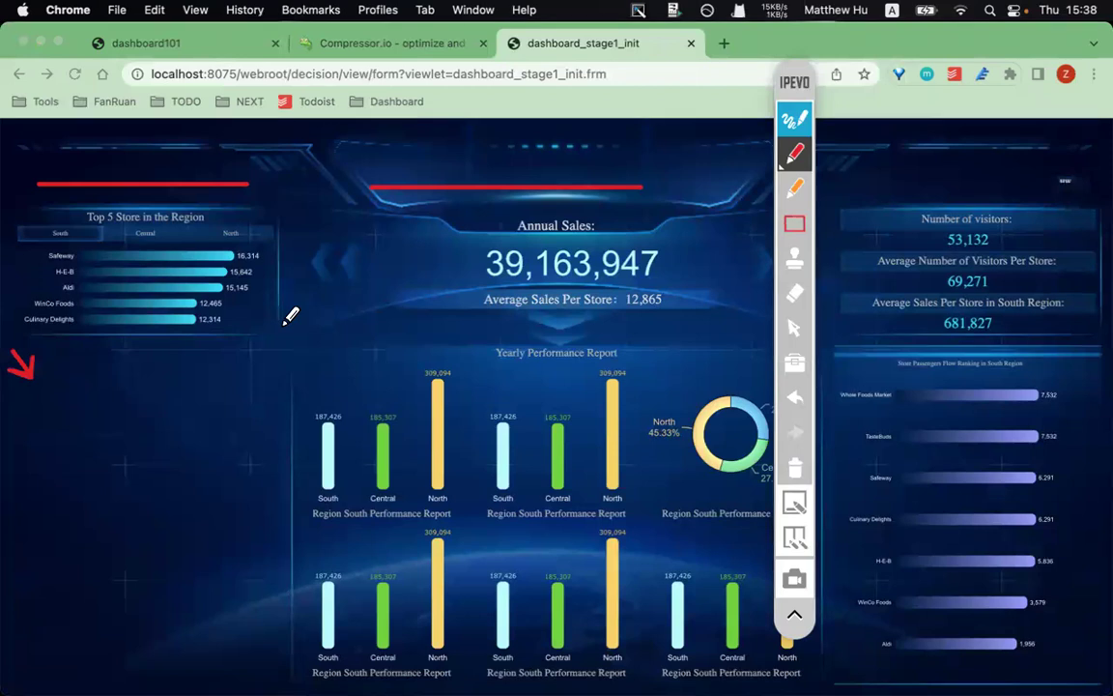
pyautogui.moveTo(340, 168); pyautogui.dragTo(356, 163)
pyautogui.moveTo(251, 159); pyautogui.dragTo(271, 171)
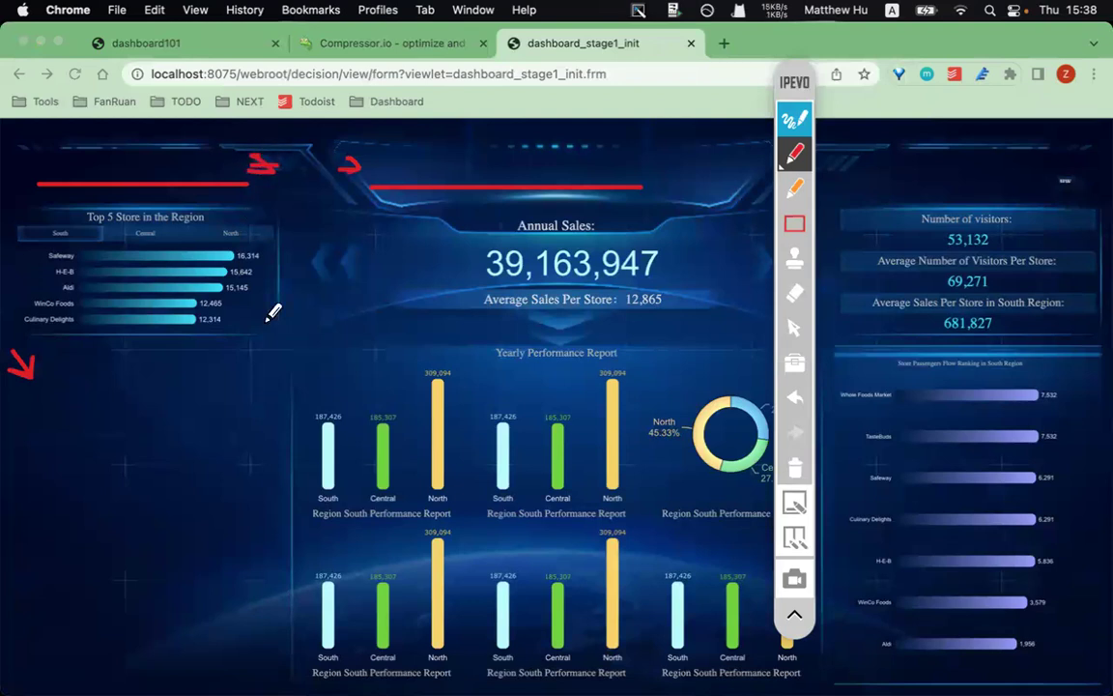
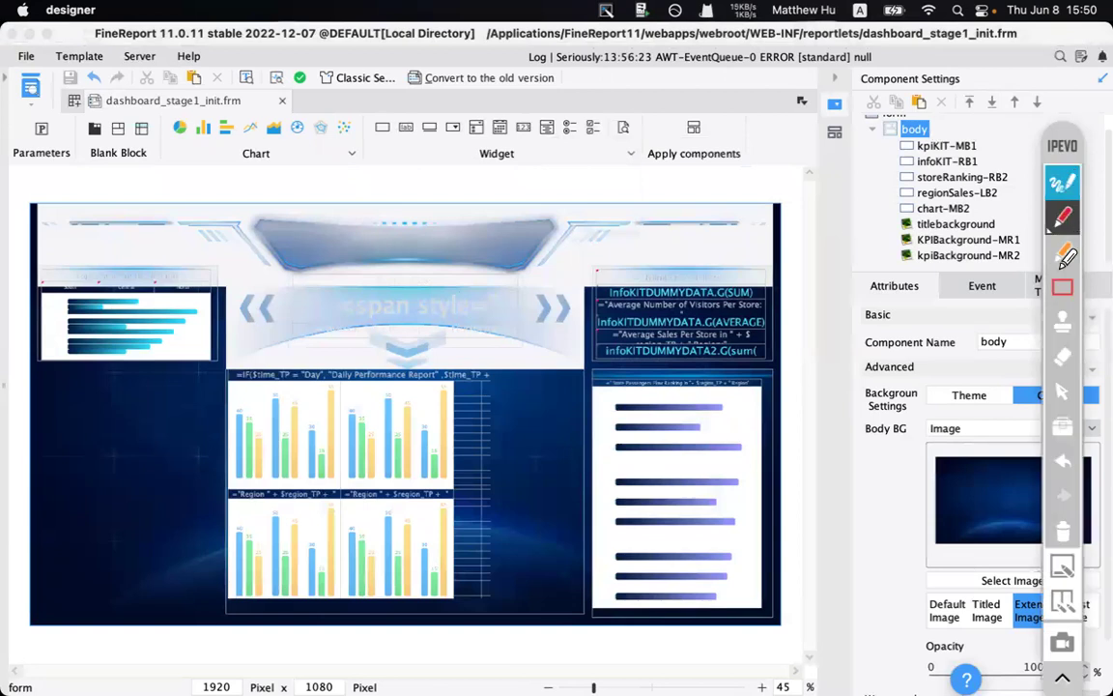
# - Draw red annotation rectangles around the form's central title, upper-left header area and empty lower-left block, and switch to the red pen
pyautogui.moveTo(250, 204)
pyautogui.mouseDown()
pyautogui.moveTo(502, 272)
pyautogui.moveTo(557, 271)
pyautogui.mouseUp()
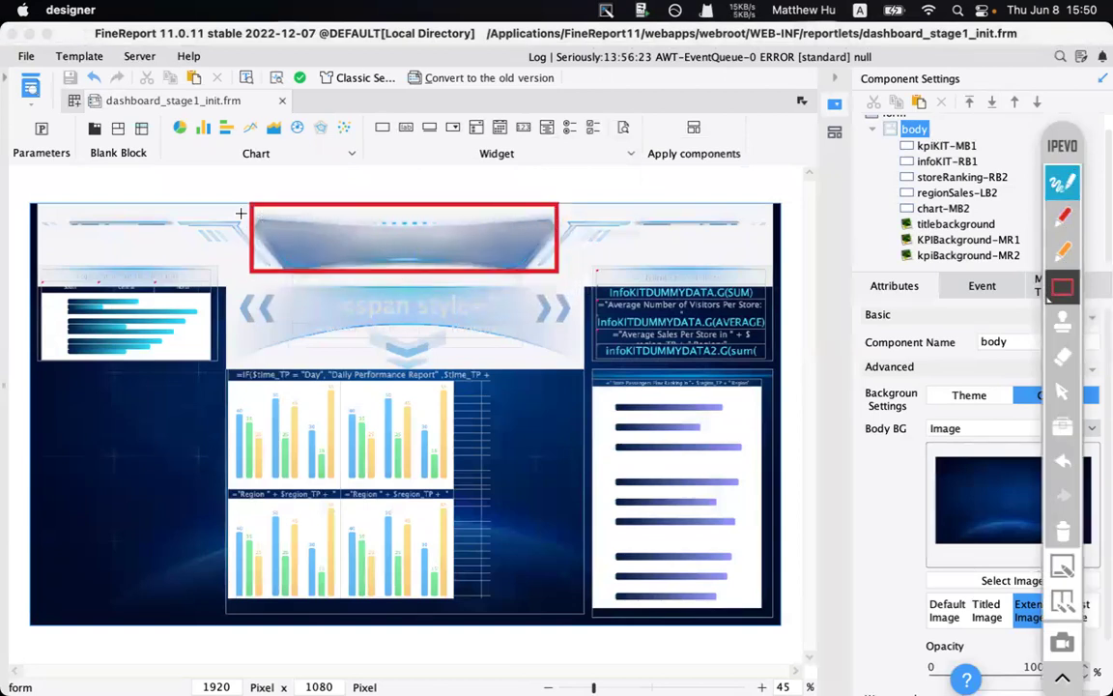
pyautogui.moveTo(45, 208)
pyautogui.mouseDown()
pyautogui.moveTo(148, 254)
pyautogui.moveTo(225, 265)
pyautogui.mouseUp()
pyautogui.moveTo(40, 367); pyautogui.dragTo(218, 603)
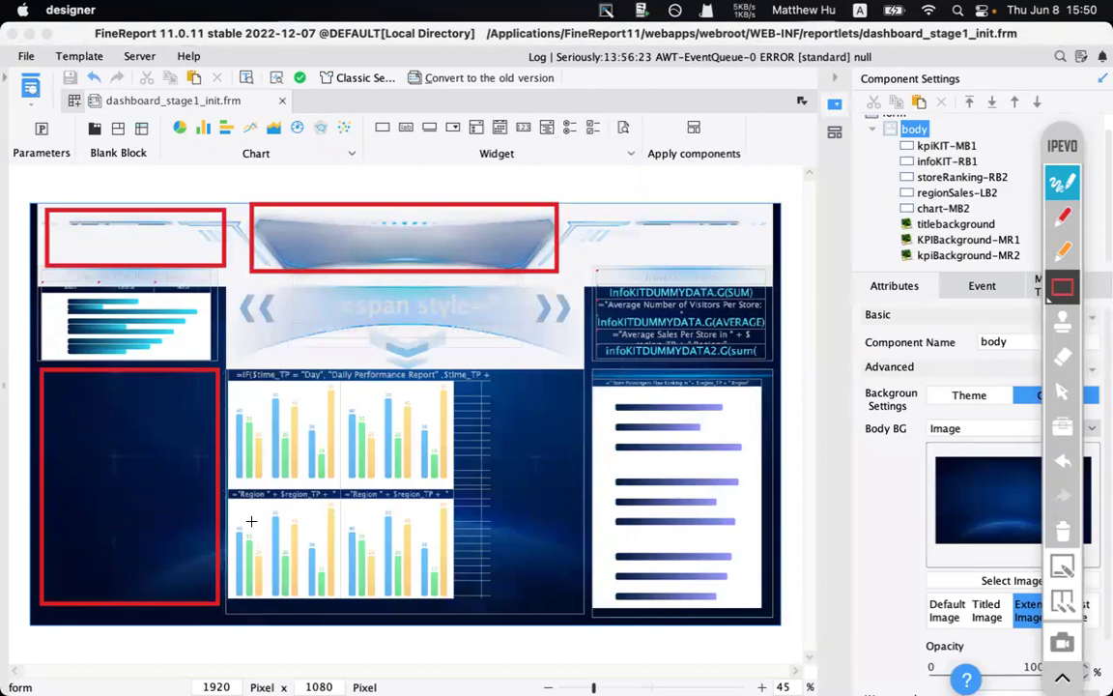
pyautogui.click(1063, 216)
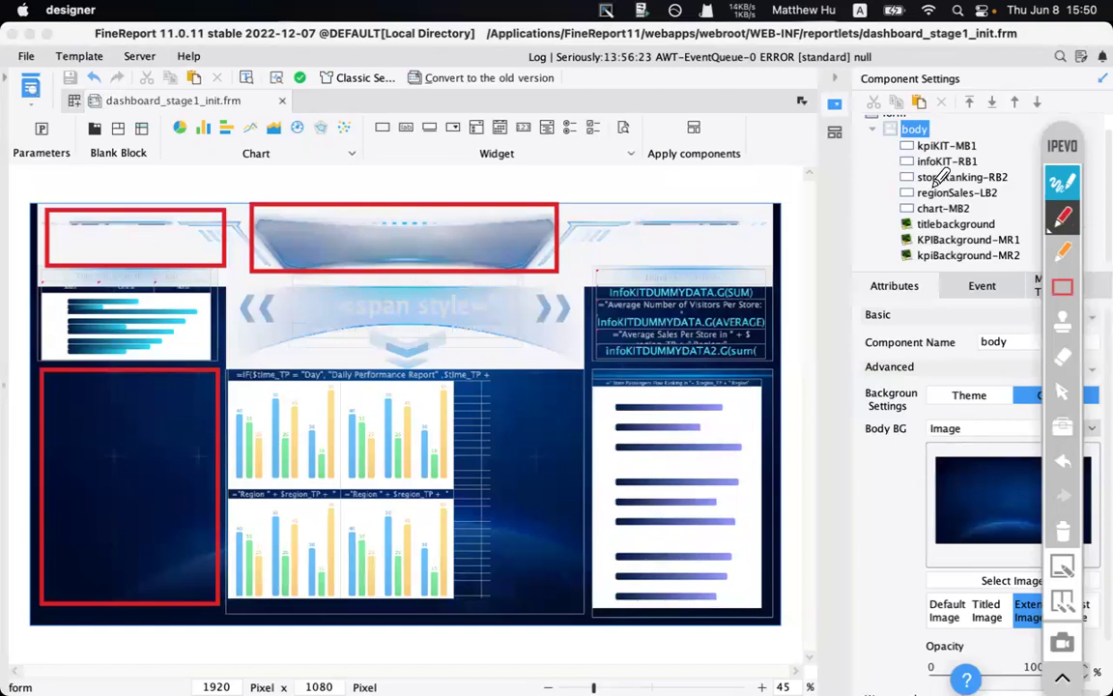
# - Underline the body node and the report block component in red, and draw red arrows in the form's title and upper-left header areas
pyautogui.moveTo(891, 139); pyautogui.dragTo(939, 140)
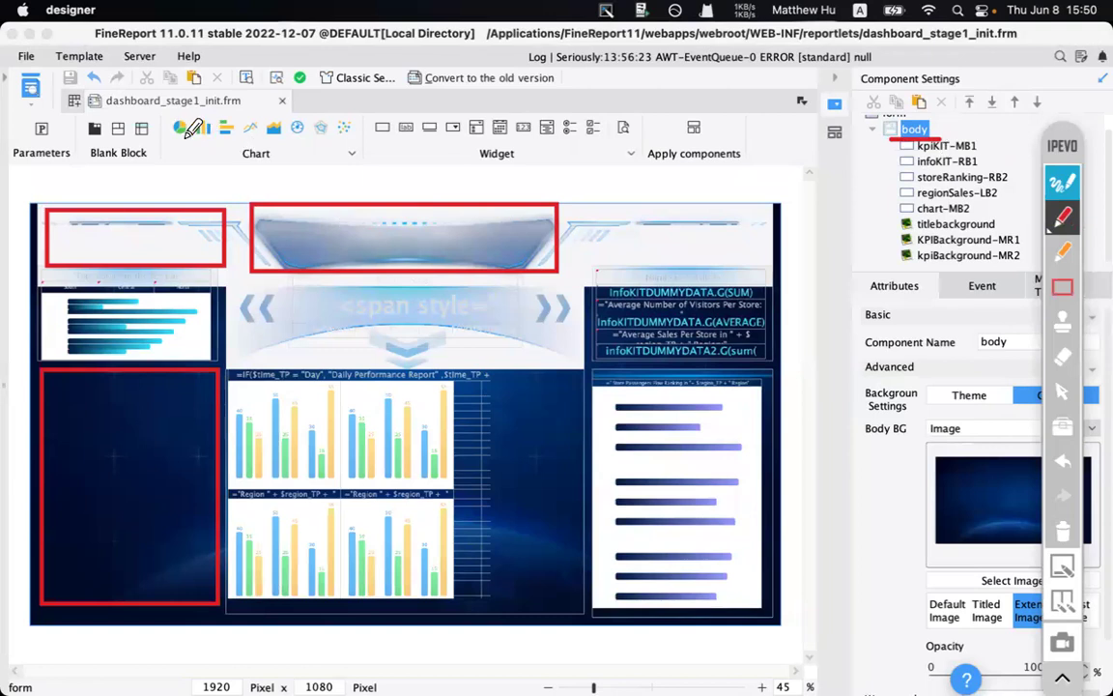
pyautogui.moveTo(130, 139); pyautogui.dragTo(150, 139)
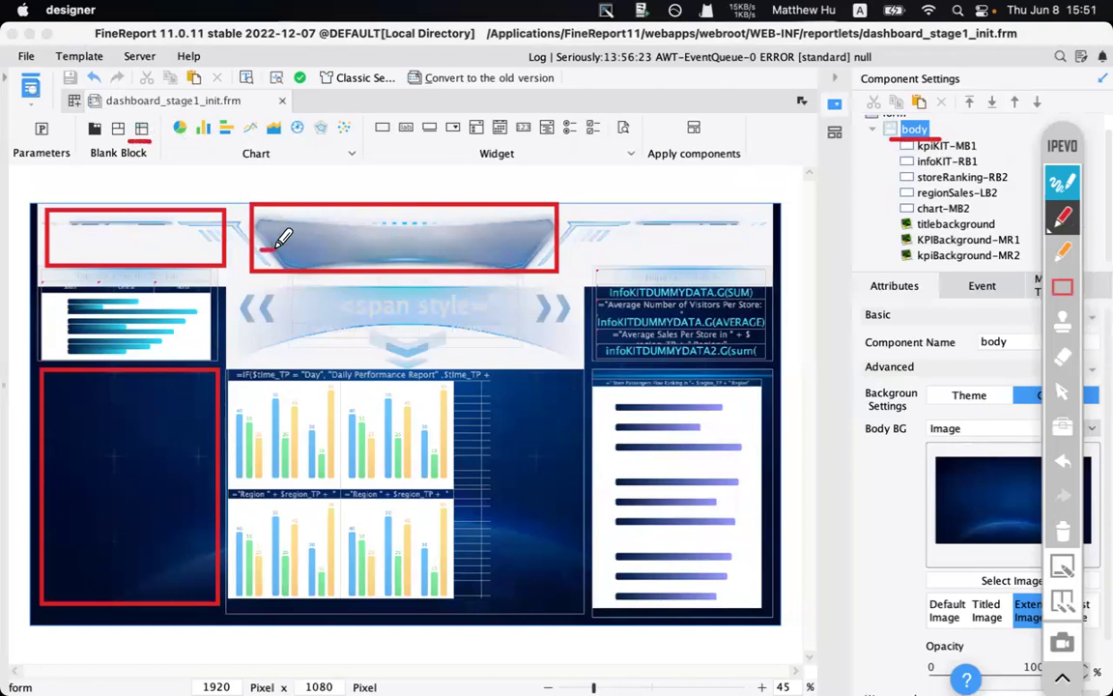
pyautogui.moveTo(259, 251); pyautogui.dragTo(281, 251)
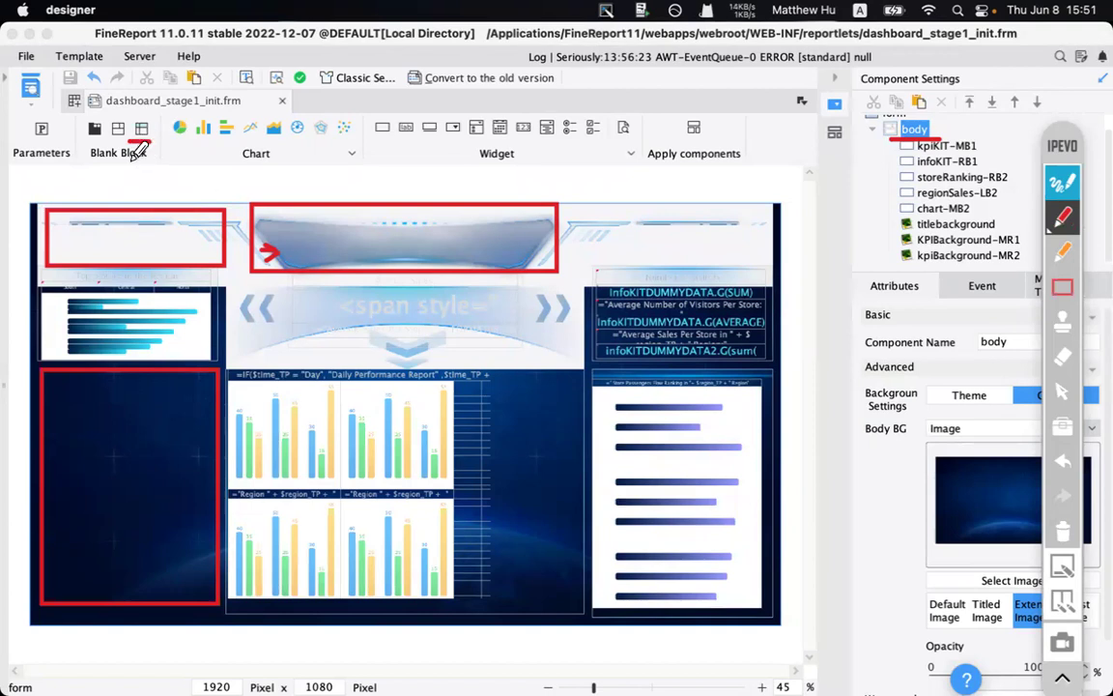
pyautogui.moveTo(55, 224); pyautogui.dragTo(66, 230)
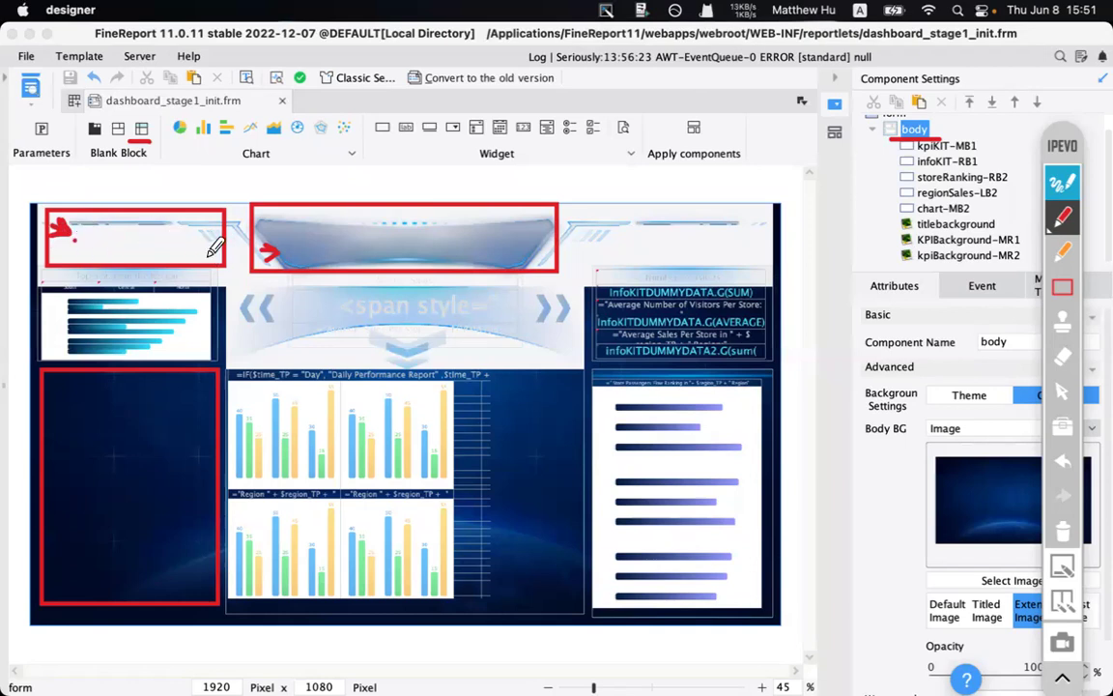
# - Draw a red double-headed arrow linking the upper-left header area to the central charts, and underline the label and drop-down widgets
pyautogui.moveTo(215, 243); pyautogui.dragTo(302, 363)
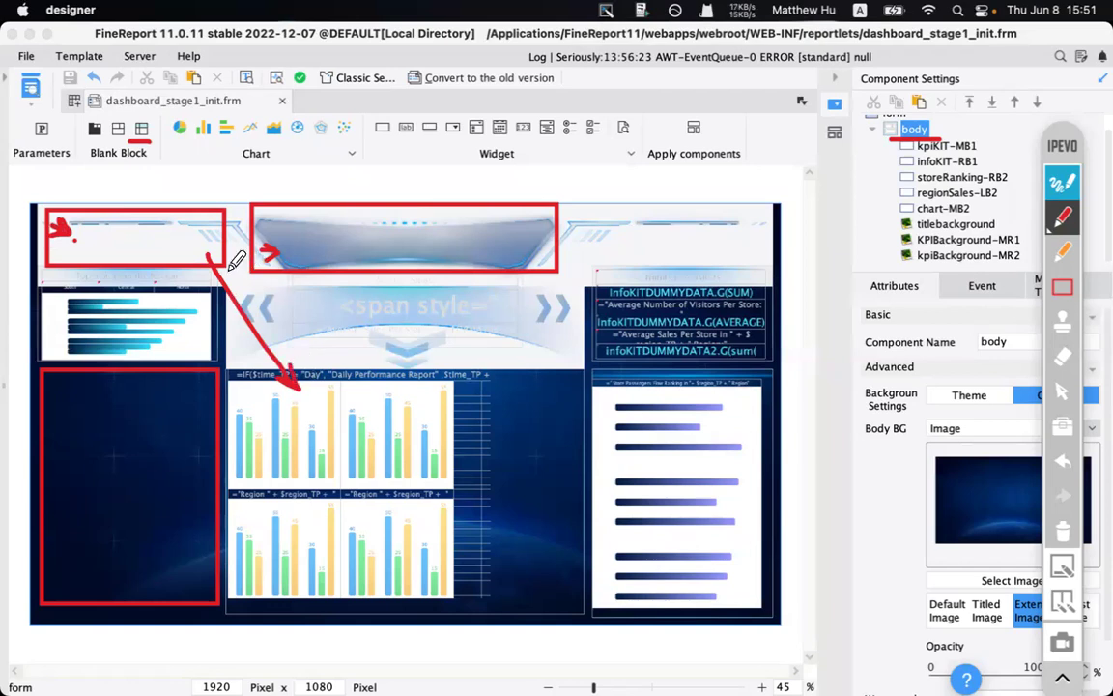
pyautogui.moveTo(205, 261); pyautogui.dragTo(224, 253)
pyautogui.moveTo(396, 141); pyautogui.dragTo(458, 144)
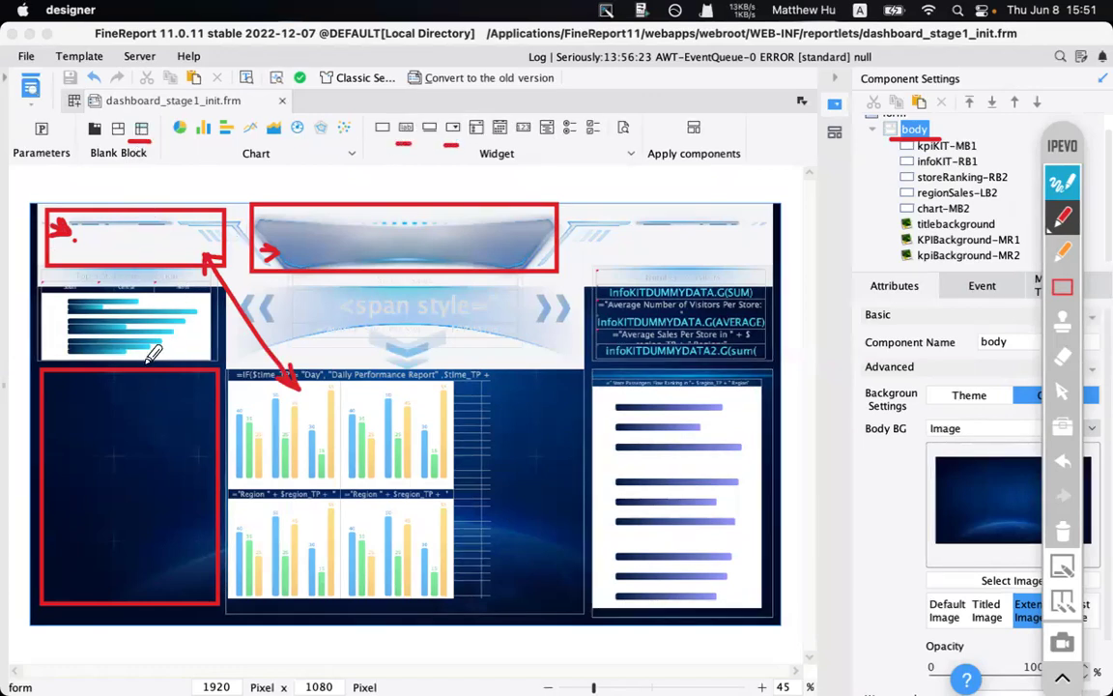
# - Mark the empty lower-left block with a red arrow and "TP", then clear all annotations and leave annotation mode
pyautogui.moveTo(58, 407); pyautogui.dragTo(82, 405)
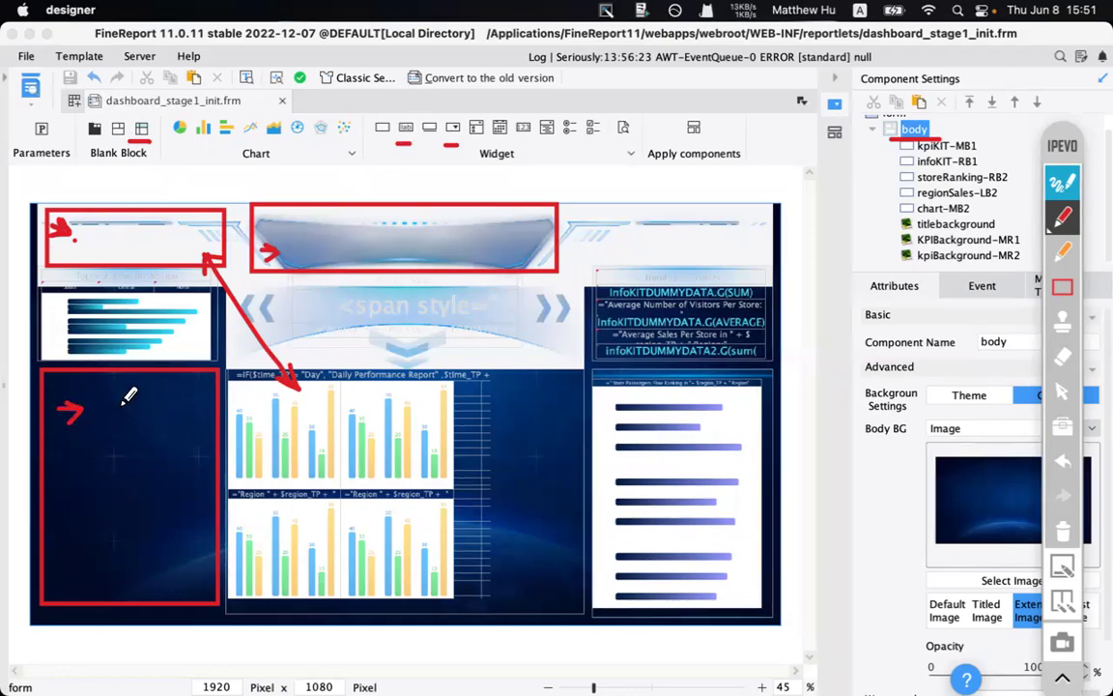
pyautogui.moveTo(109, 417)
pyautogui.mouseDown()
pyautogui.moveTo(138, 417)
pyautogui.moveTo(123, 434)
pyautogui.moveTo(146, 439)
pyautogui.moveTo(160, 413)
pyautogui.moveTo(148, 426)
pyautogui.mouseUp()
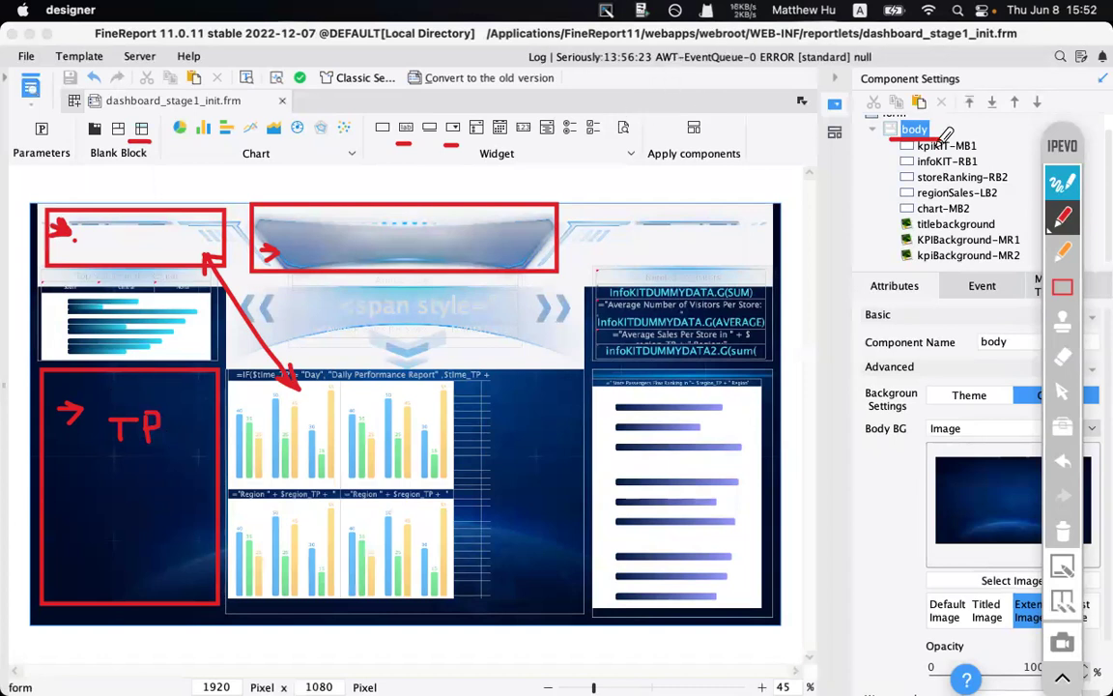
pyautogui.press('Delete')
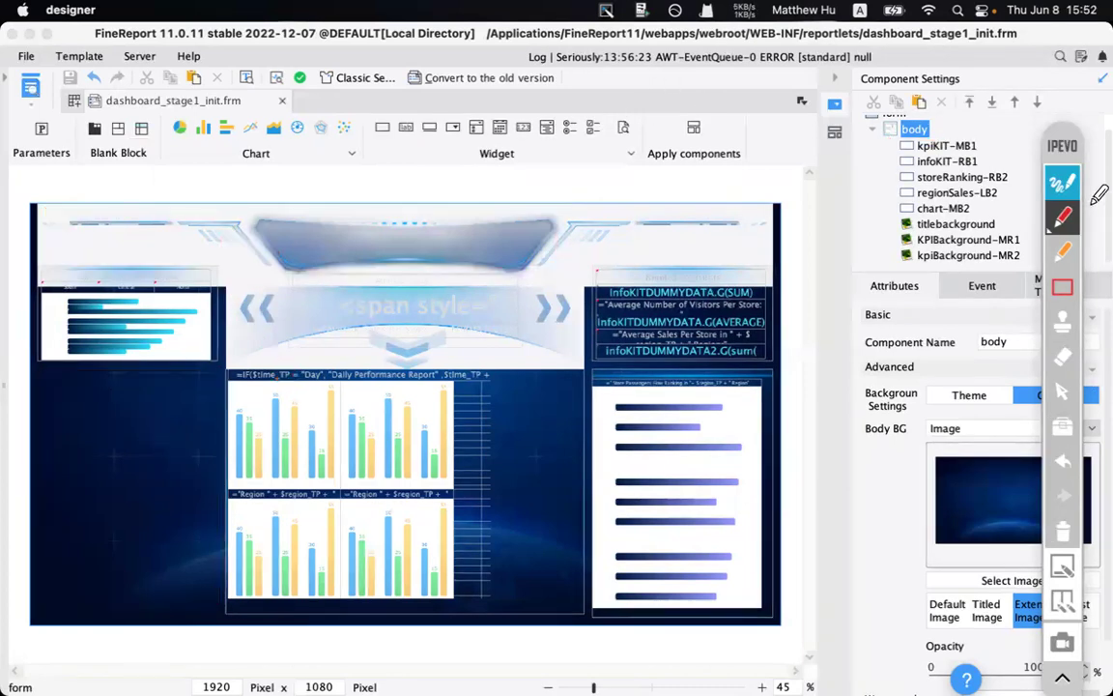
pyautogui.press('Escape')
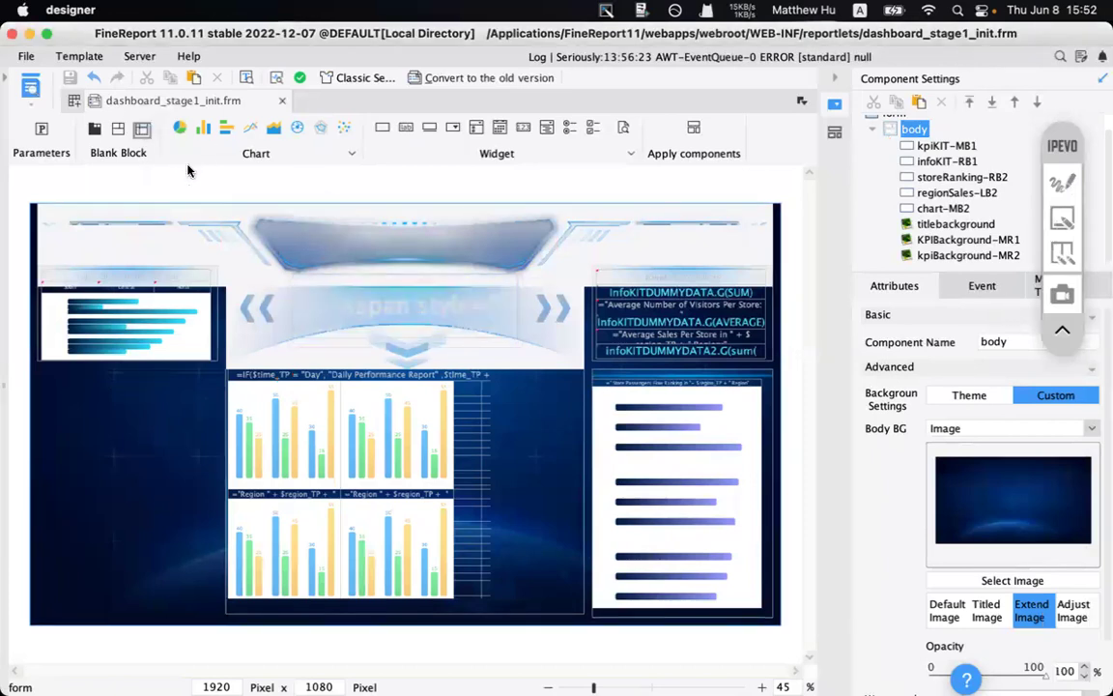
# - Place a new report block over the title background, mark it and its report0 node in red, and clear the marks
pyautogui.moveTo(296, 251); pyautogui.dragTo(295, 250)
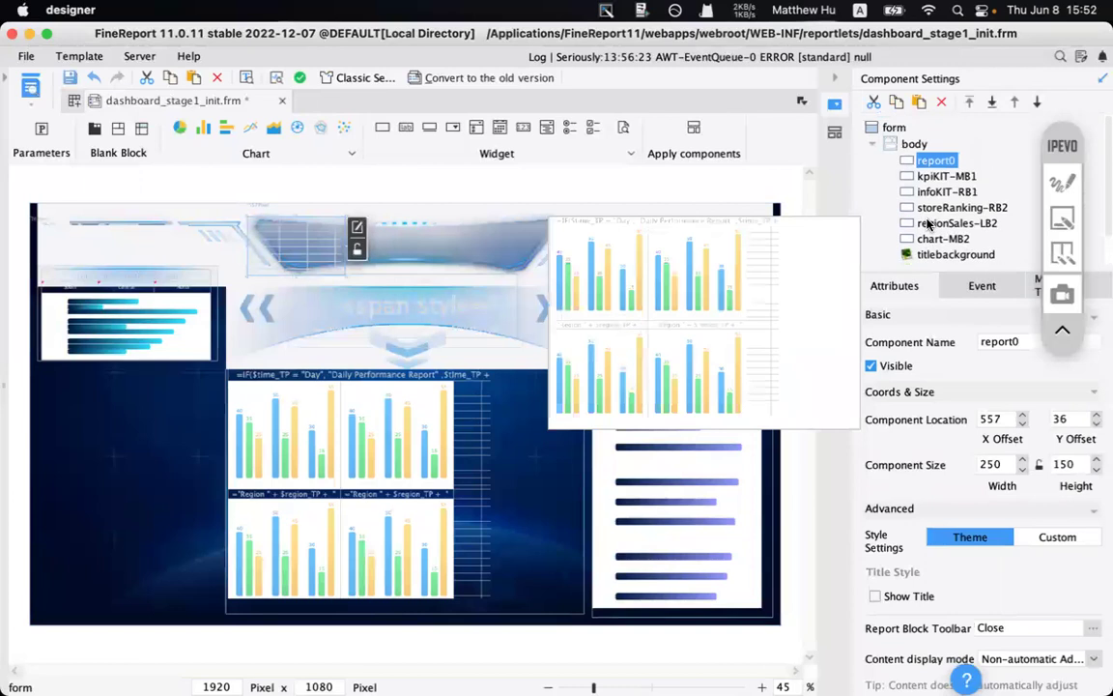
pyautogui.click(1063, 182)
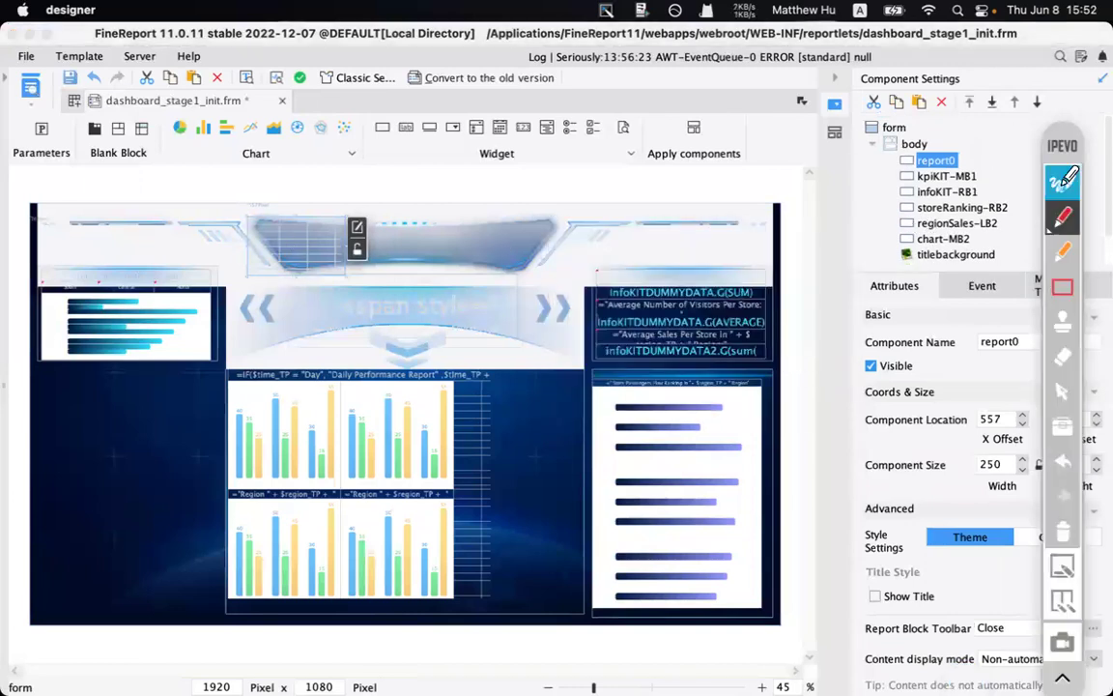
pyautogui.moveTo(881, 171); pyautogui.dragTo(961, 169)
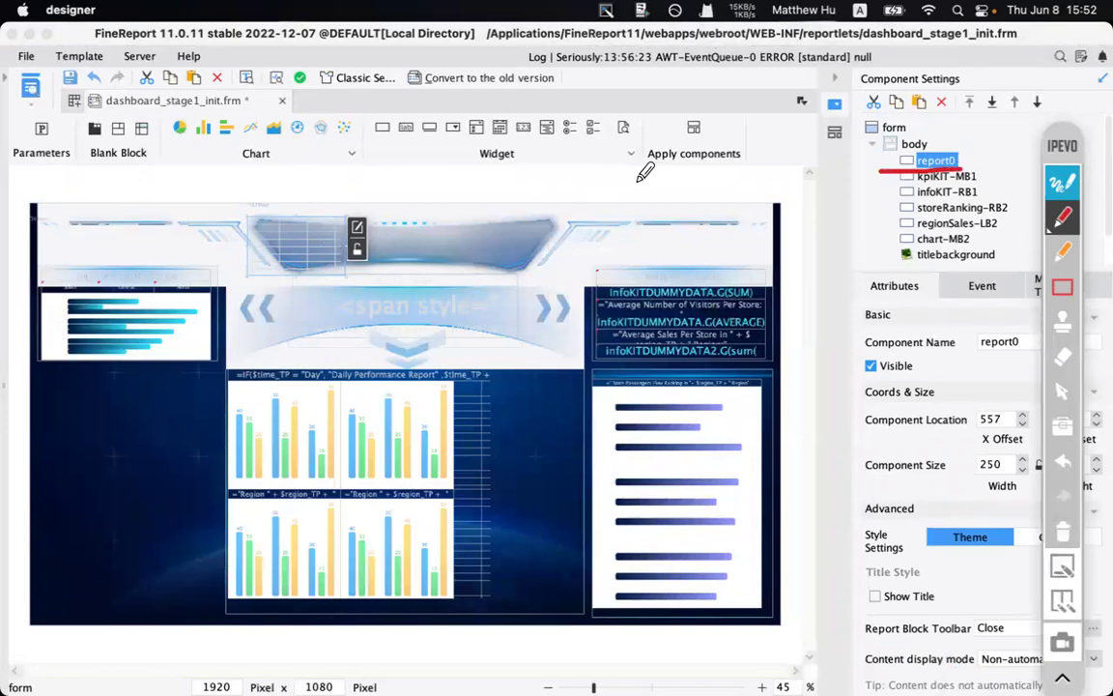
pyautogui.moveTo(349, 208)
pyautogui.mouseDown()
pyautogui.moveTo(342, 216)
pyautogui.moveTo(365, 192)
pyautogui.mouseUp()
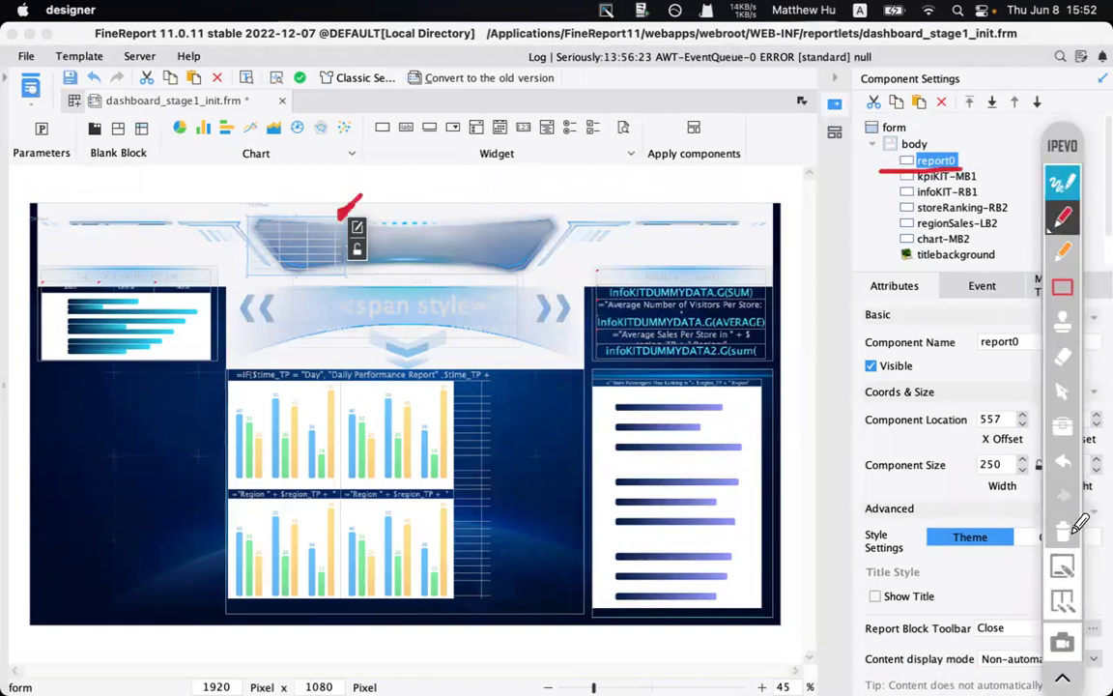
pyautogui.click(1064, 184)
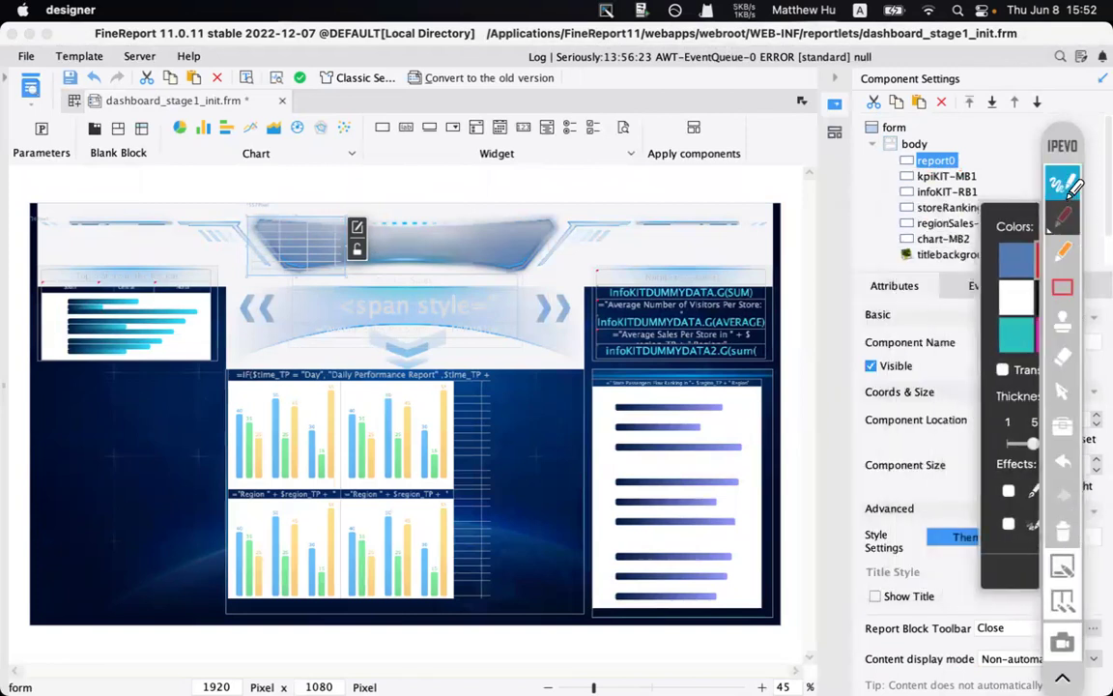
pyautogui.click(1070, 189)
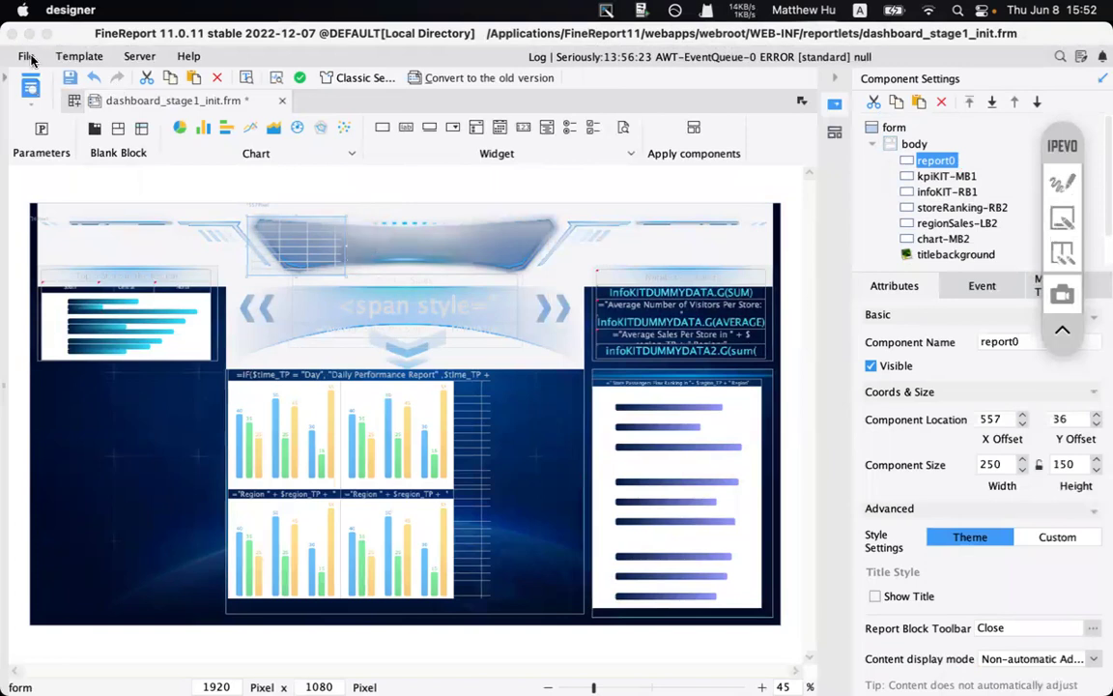
# - Open the template's PC Adaptive Attr settings, underline the Absolute Layout type in red, clear the mark and close the dialog
pyautogui.click(87, 56)
pyautogui.click(87, 56)
pyautogui.click(87, 56)
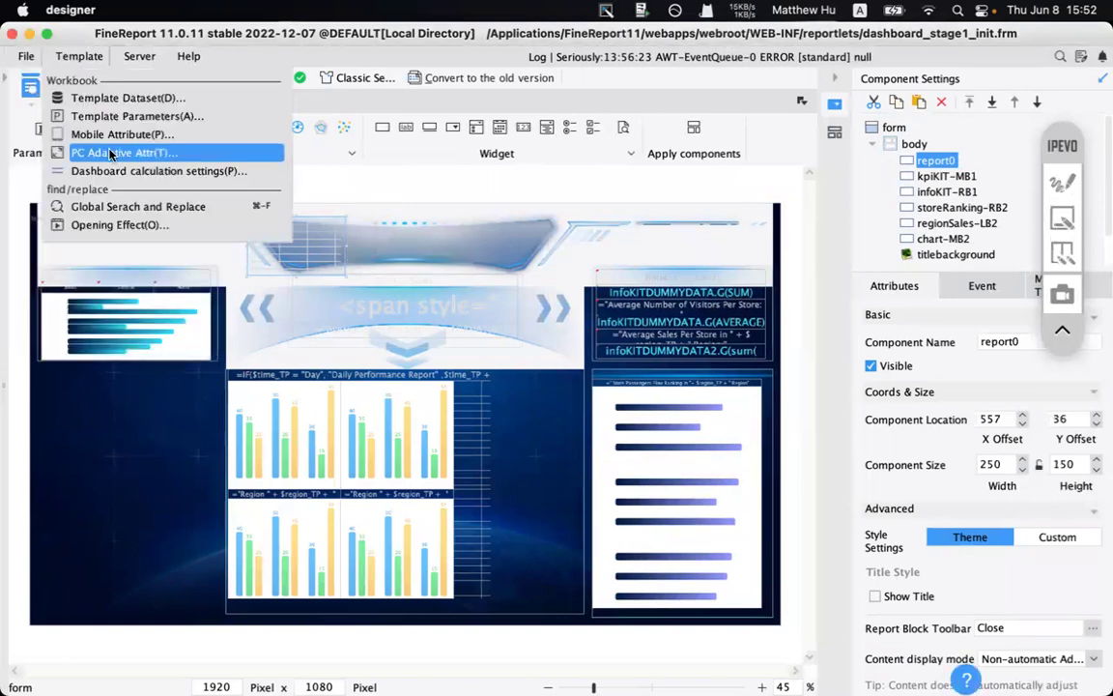
pyautogui.click(102, 153)
pyautogui.click(1062, 183)
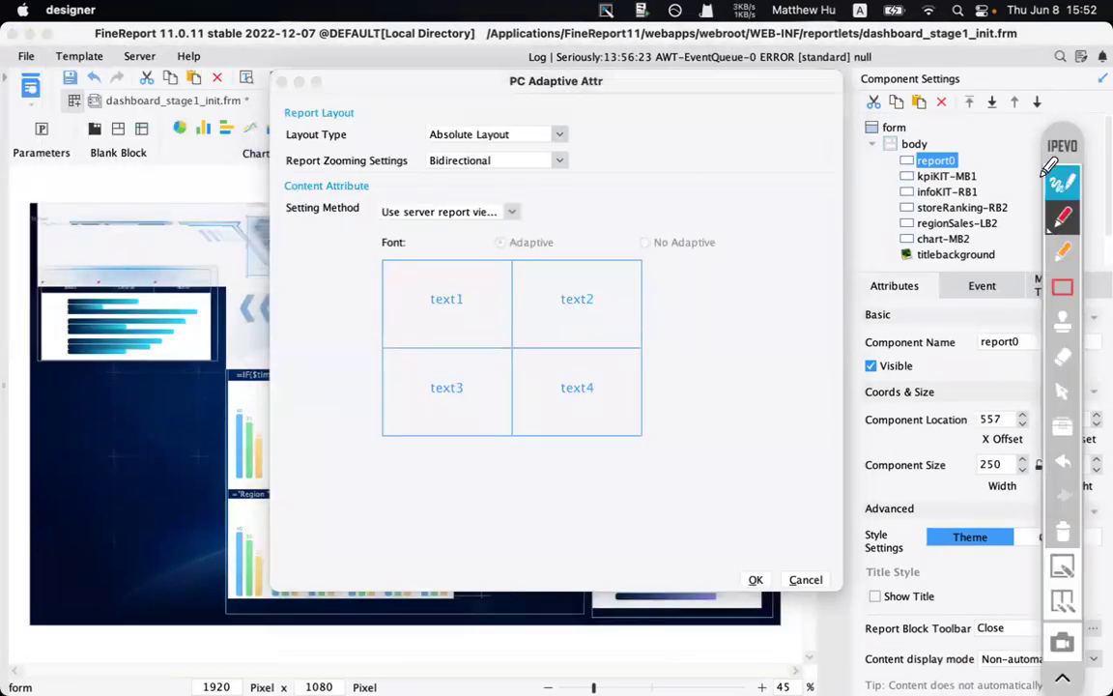
pyautogui.moveTo(429, 152); pyautogui.dragTo(522, 153)
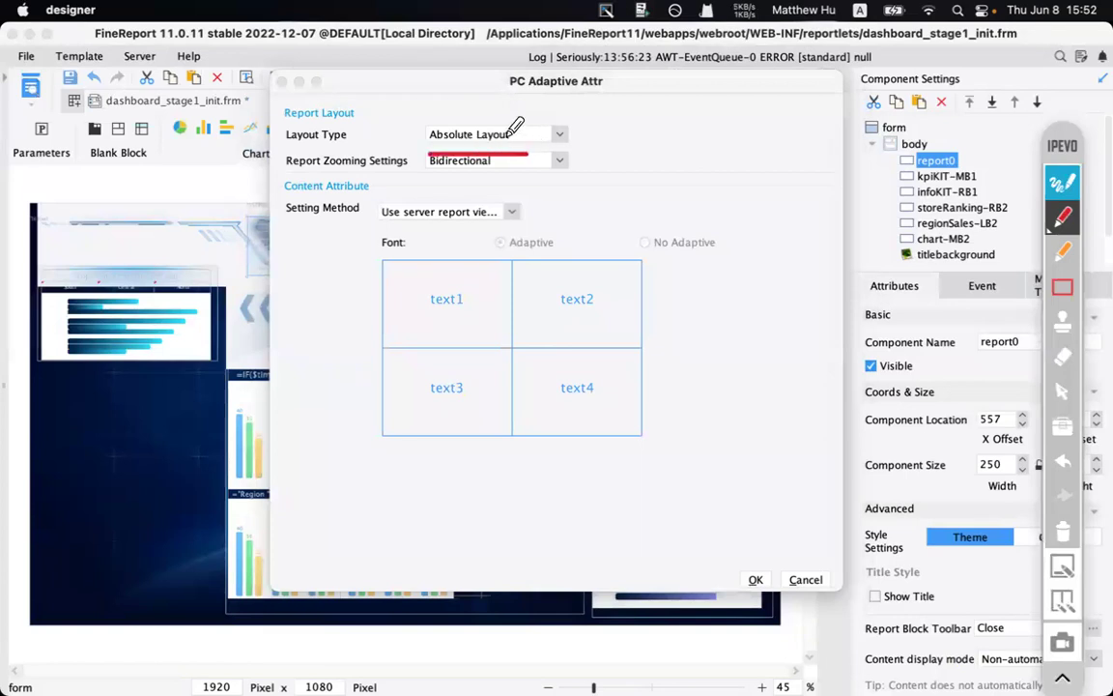
pyautogui.click(1067, 524)
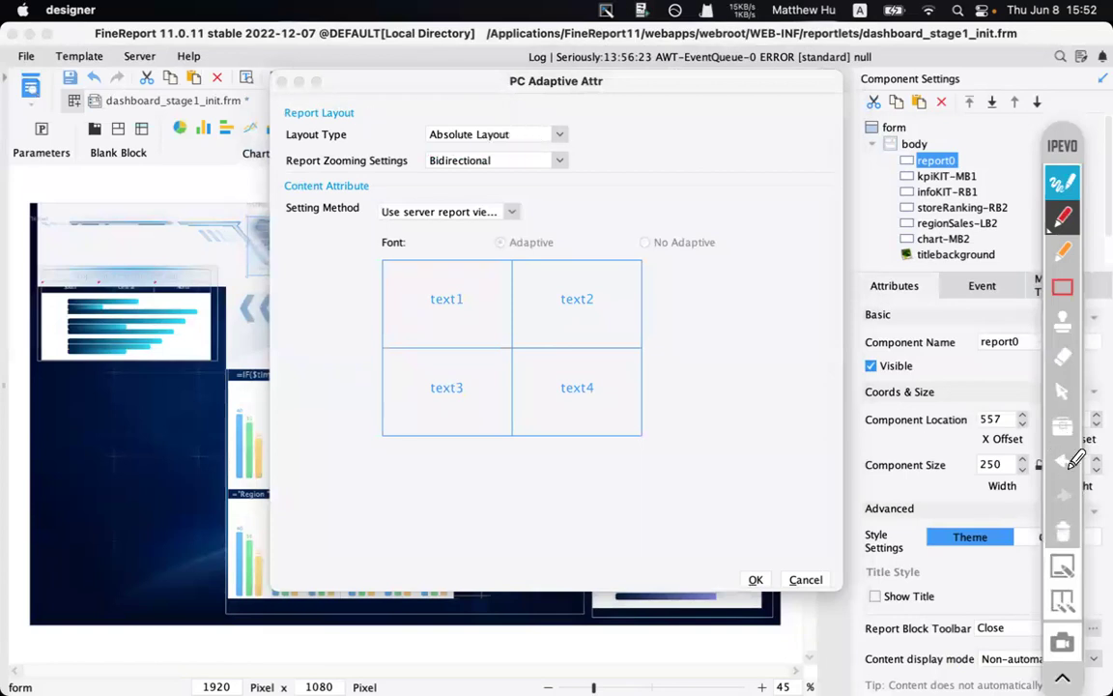
pyautogui.click(1063, 389)
pyautogui.click(282, 83)
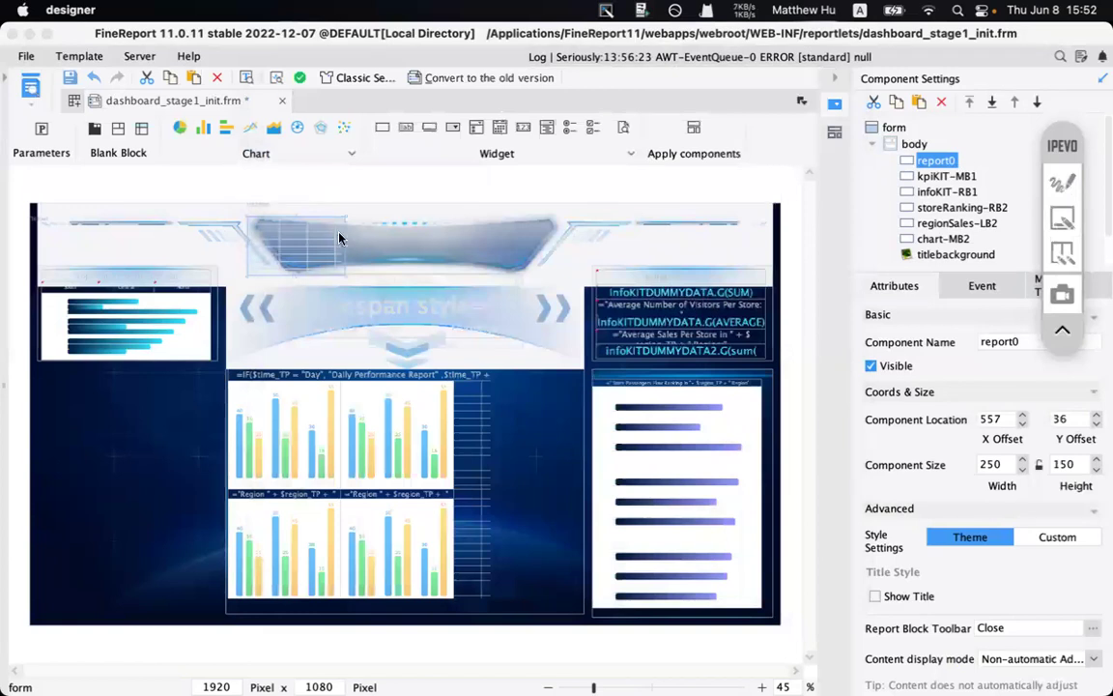
# - Set report0's X offset to 577, copying the value from the titilecontent notes in Sublime Text
pyautogui.click(345, 253)
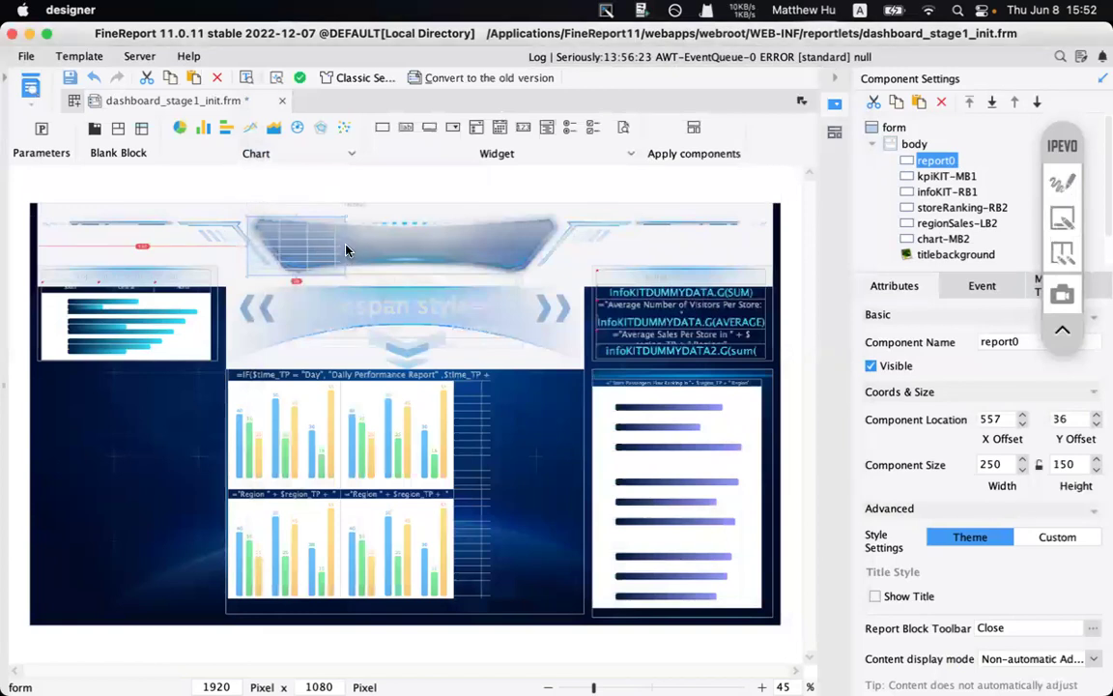
pyautogui.moveTo(373, 251); pyautogui.dragTo(396, 245)
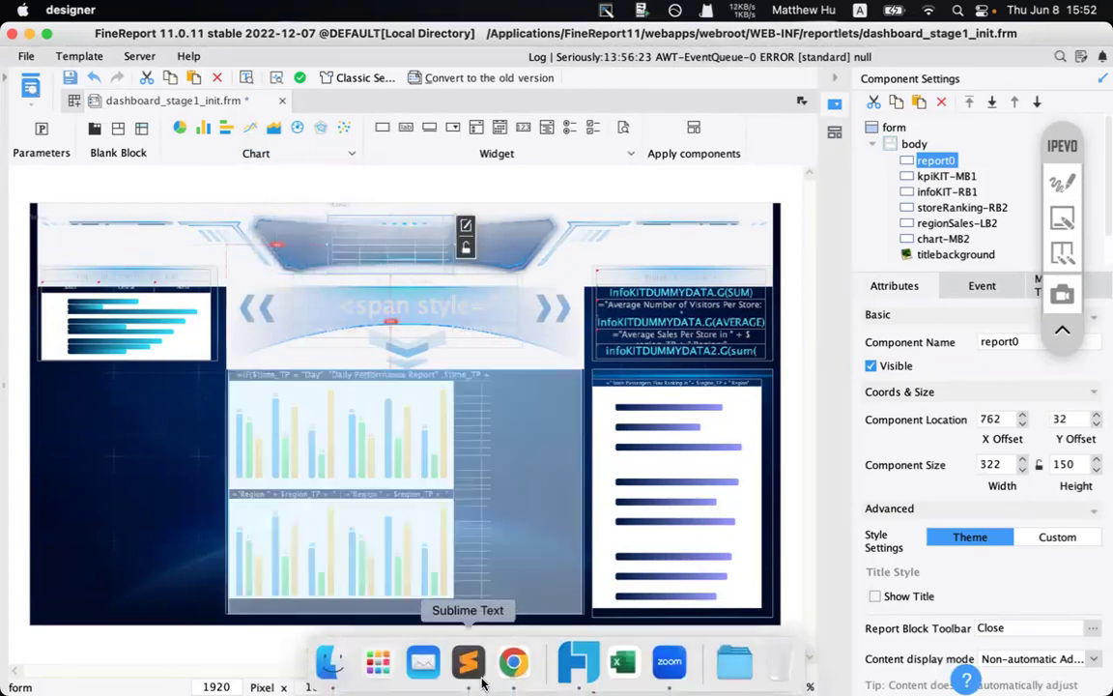
pyautogui.click(471, 672)
pyautogui.click(62, 127)
pyautogui.moveTo(53, 142); pyautogui.dragTo(68, 124)
pyautogui.press('super+c')
pyautogui.press('super+c')
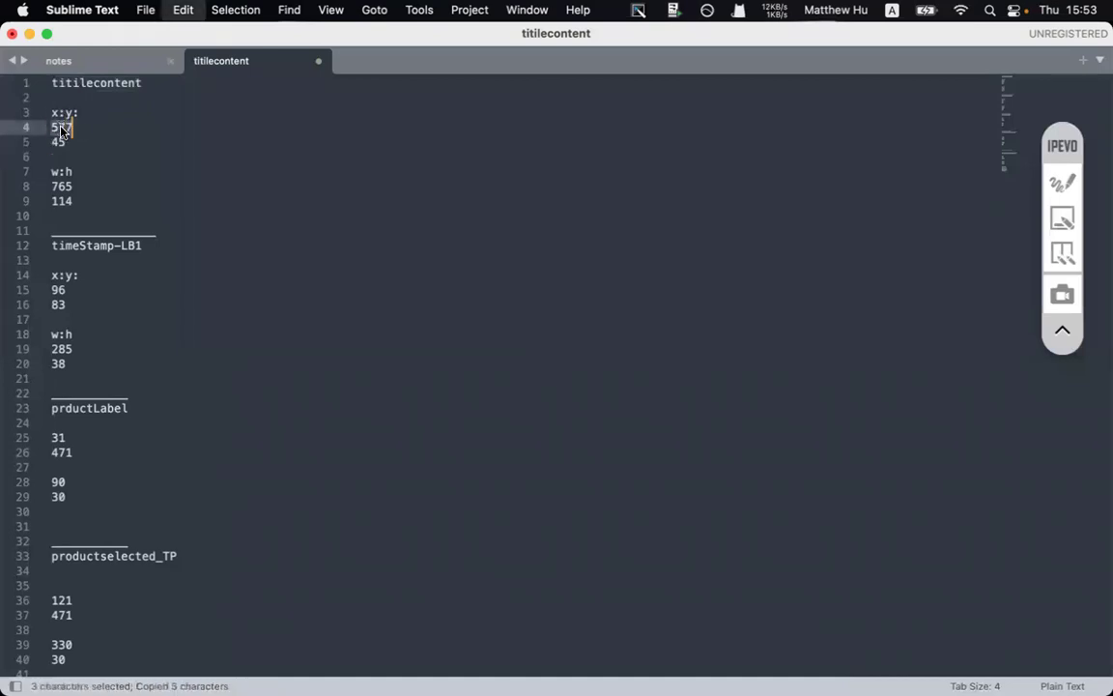
pyautogui.press('super+Tab')
pyautogui.press('super+v')
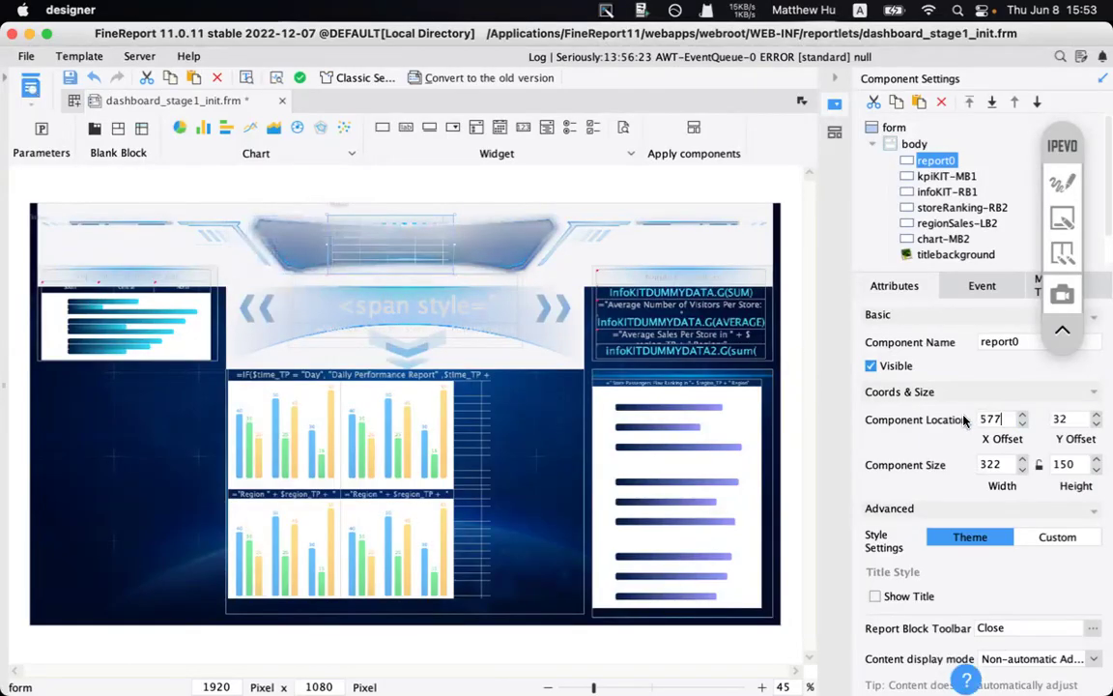
# - Frame report0's Coords & Size settings with a red annotation rectangle, then clear it and leave annotation mode
pyautogui.click(1062, 182)
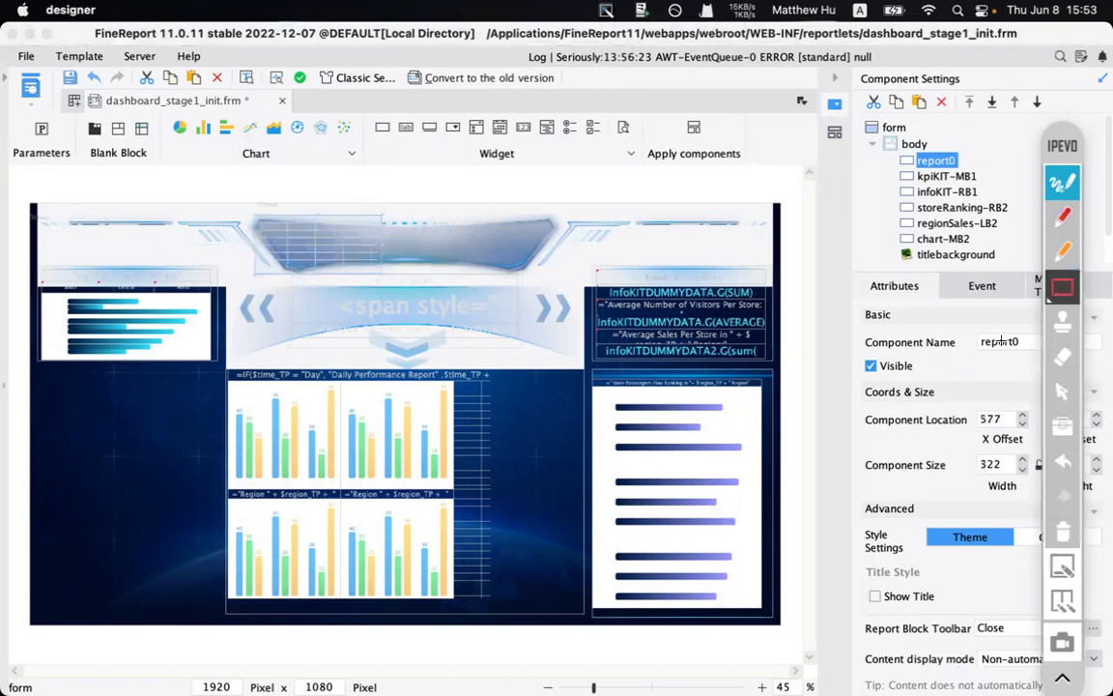
pyautogui.moveTo(845, 385)
pyautogui.mouseDown()
pyautogui.moveTo(1080, 489)
pyautogui.moveTo(1104, 526)
pyautogui.mouseUp()
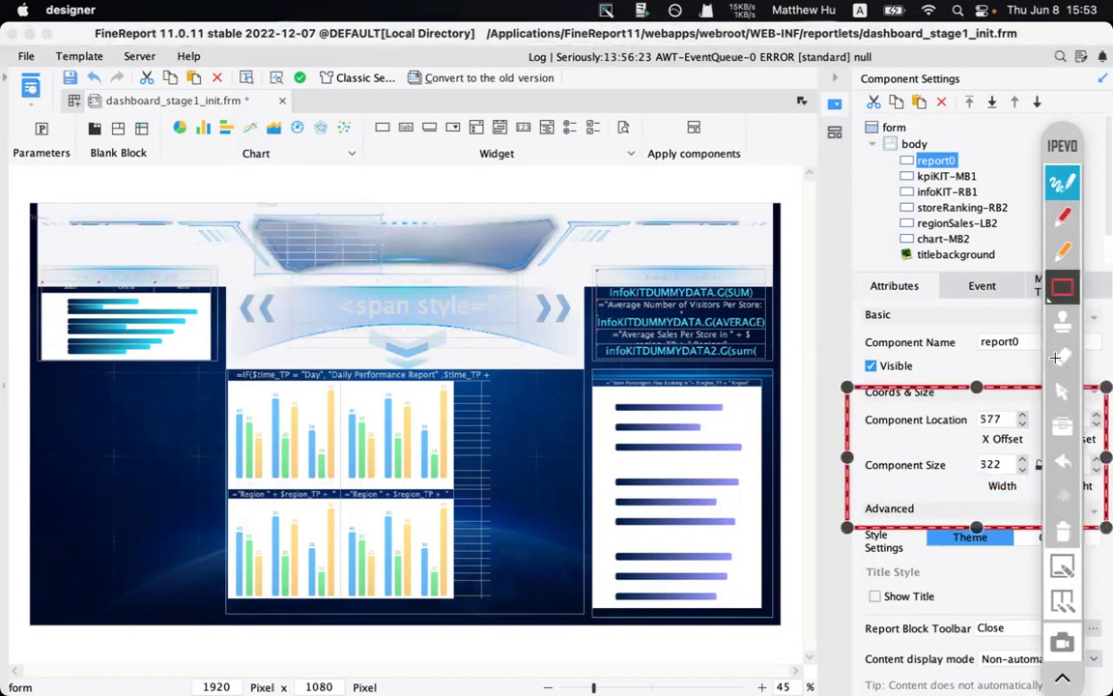
pyautogui.click(1058, 530)
pyautogui.click(1063, 181)
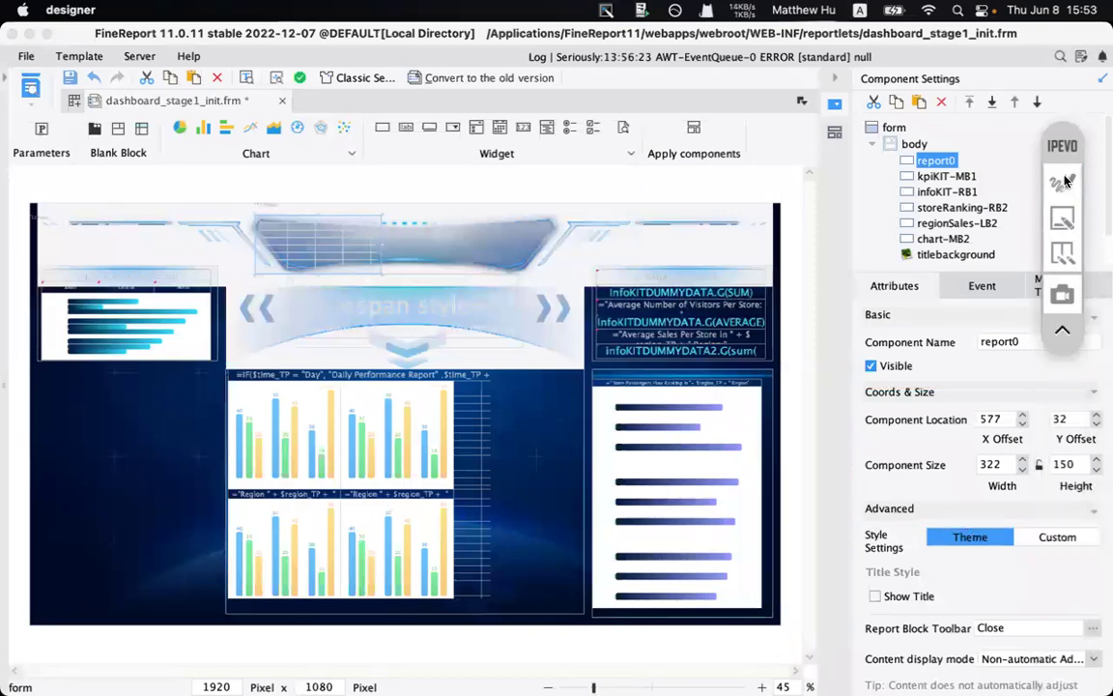
# - Set report0's Y offset to 45, copying the value from the titilecontent notes in Sublime Text
pyautogui.click(467, 685)
pyautogui.doubleClick(58, 142)
pyautogui.press('super+c')
pyautogui.press('super+Tab')
pyautogui.click(1059, 418)
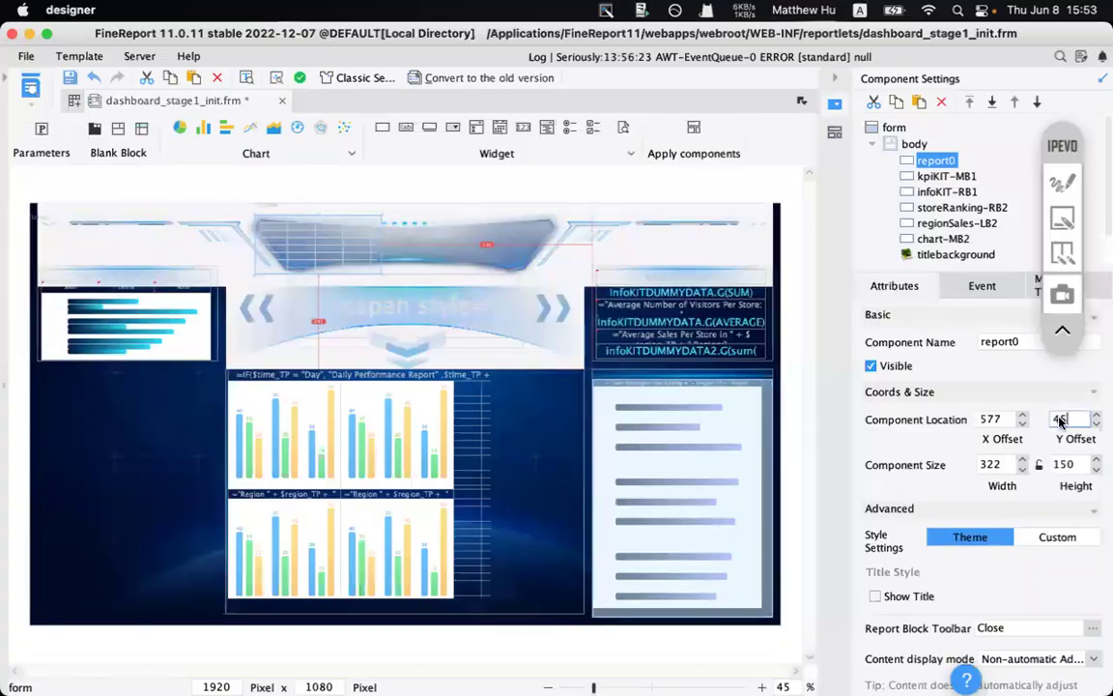
# - Set report0's width to 765 with the value copied from the titilecontent notes
pyautogui.press('super+Tab')
pyautogui.doubleClick(60, 185)
pyautogui.press('super+c')
pyautogui.press('super+Tab')
pyautogui.doubleClick(990, 464)
pyautogui.press('super+v')
# - Copy the height value from the titilecontent notes and set report0's height to 114
pyautogui.press('super+Tab')
pyautogui.click(60, 200)
pyautogui.doubleClick(60, 200)
pyautogui.press('super+c')
pyautogui.press('super+Tab')
pyautogui.doubleClick(1063, 463)
pyautogui.press('super+v')
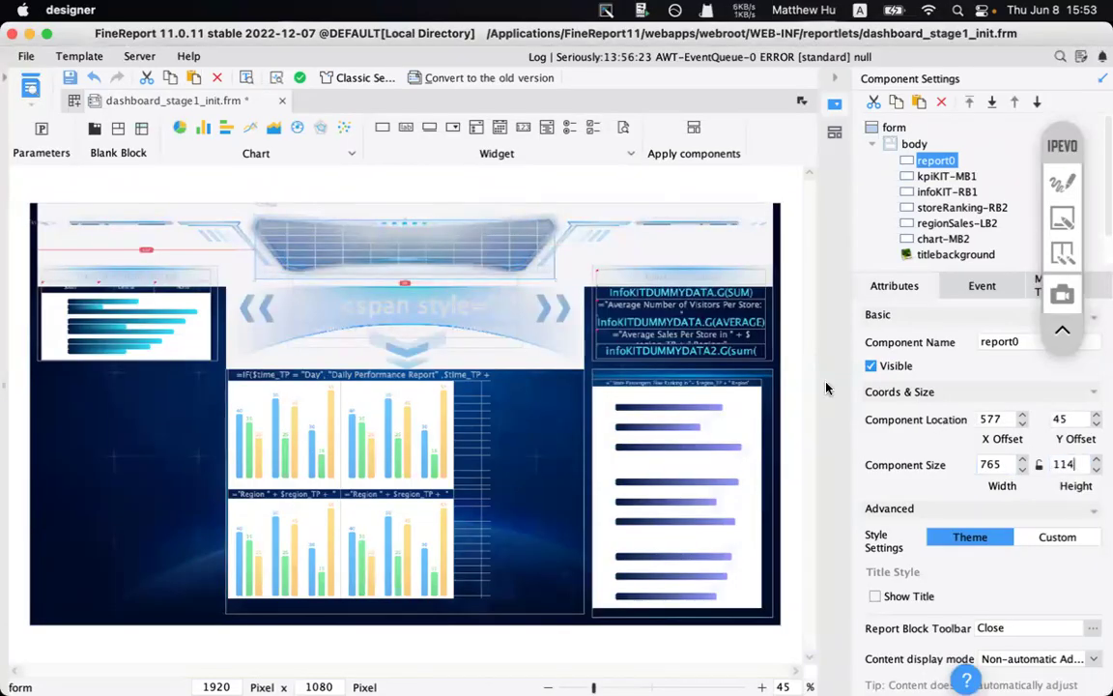
# - Frame the title report block on the form with a red annotation rectangle, then clear it and leave annotation mode
pyautogui.click(1067, 167)
pyautogui.click(1066, 181)
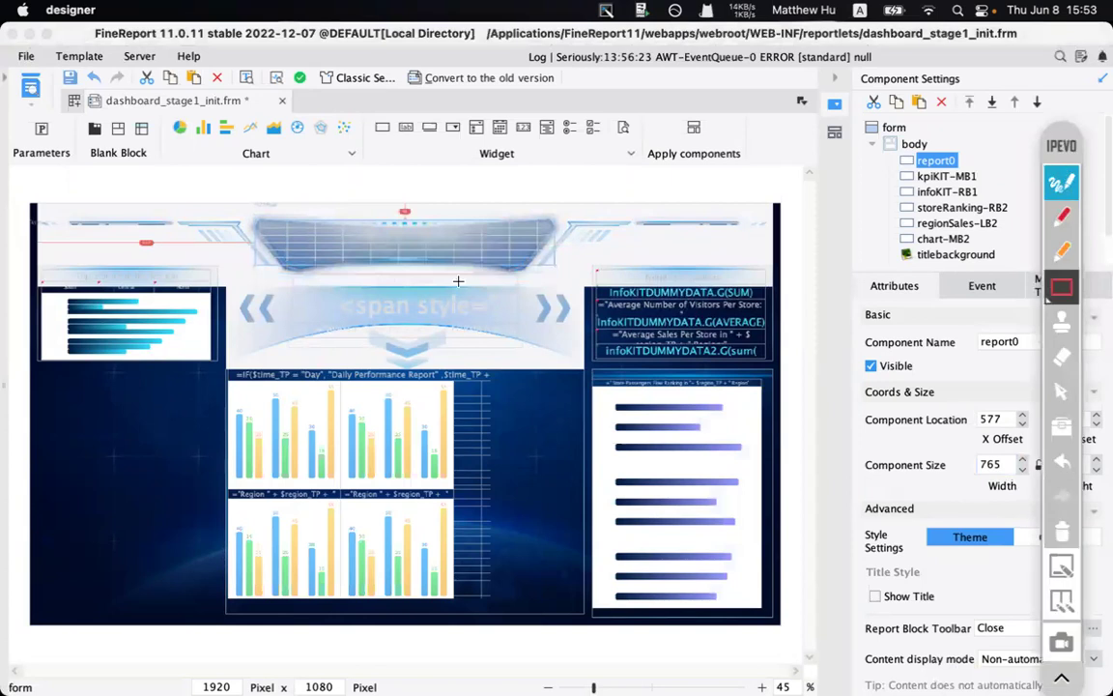
pyautogui.click(1060, 182)
pyautogui.click(1071, 464)
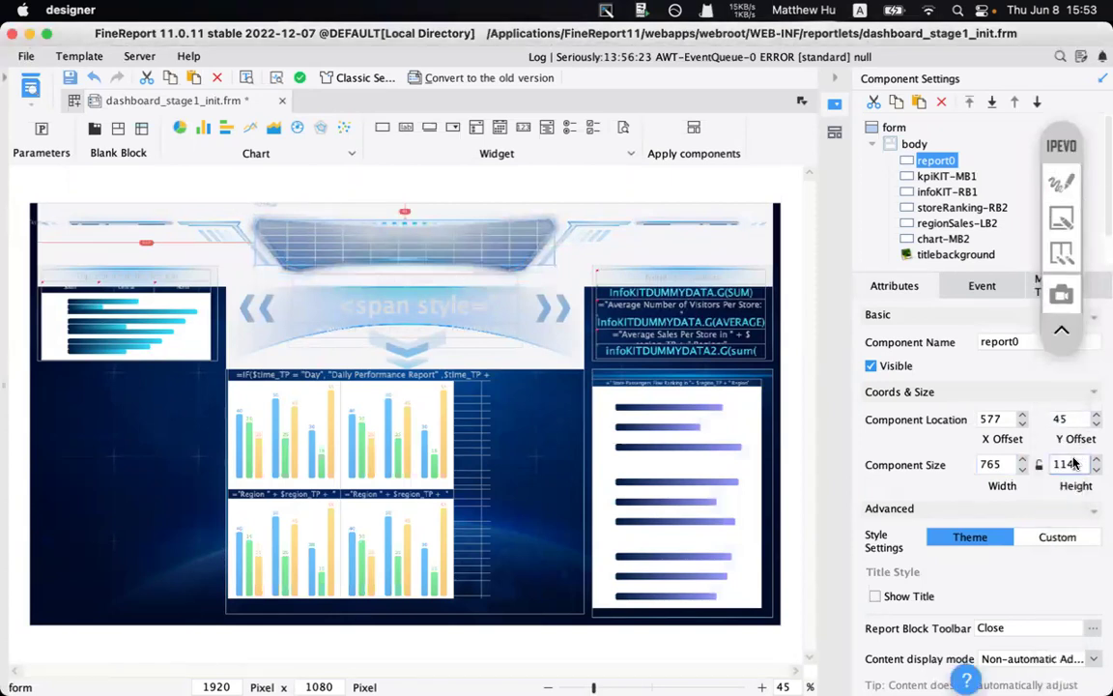
pyautogui.click(1057, 186)
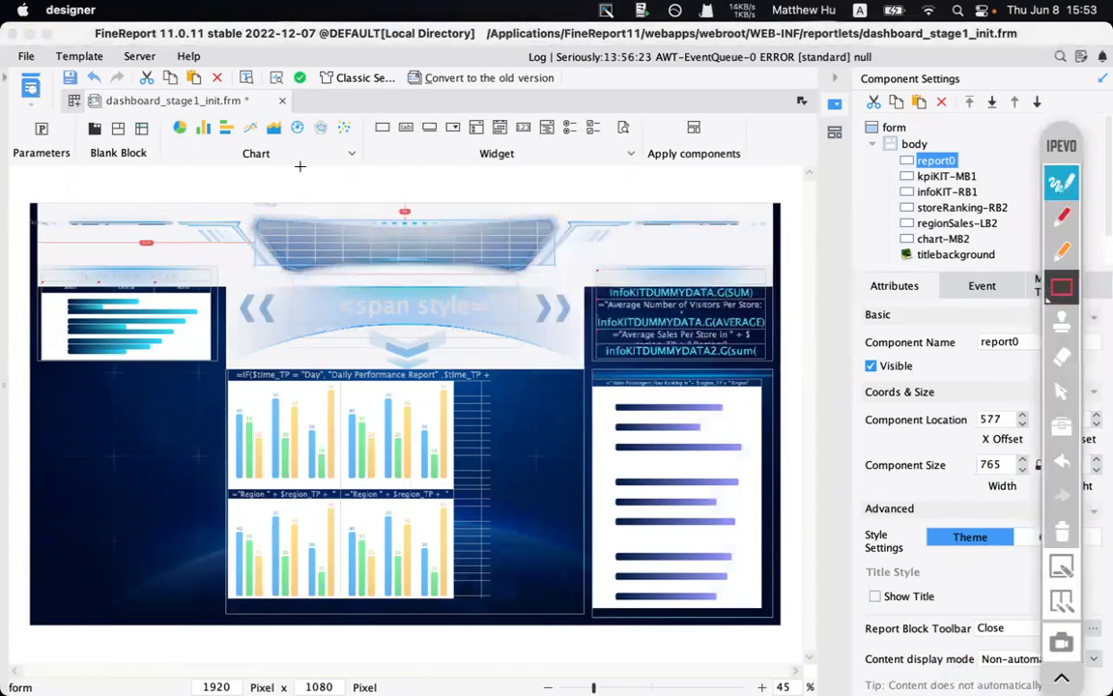
pyautogui.moveTo(250, 205); pyautogui.dragTo(568, 267)
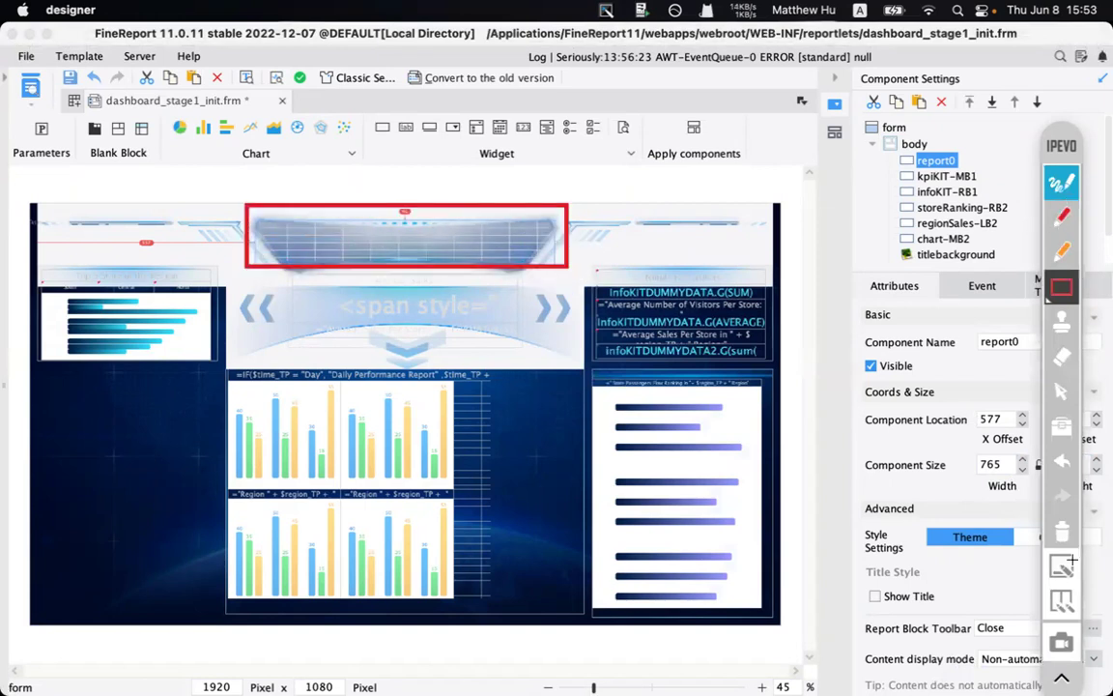
pyautogui.click(1053, 531)
pyautogui.click(1065, 180)
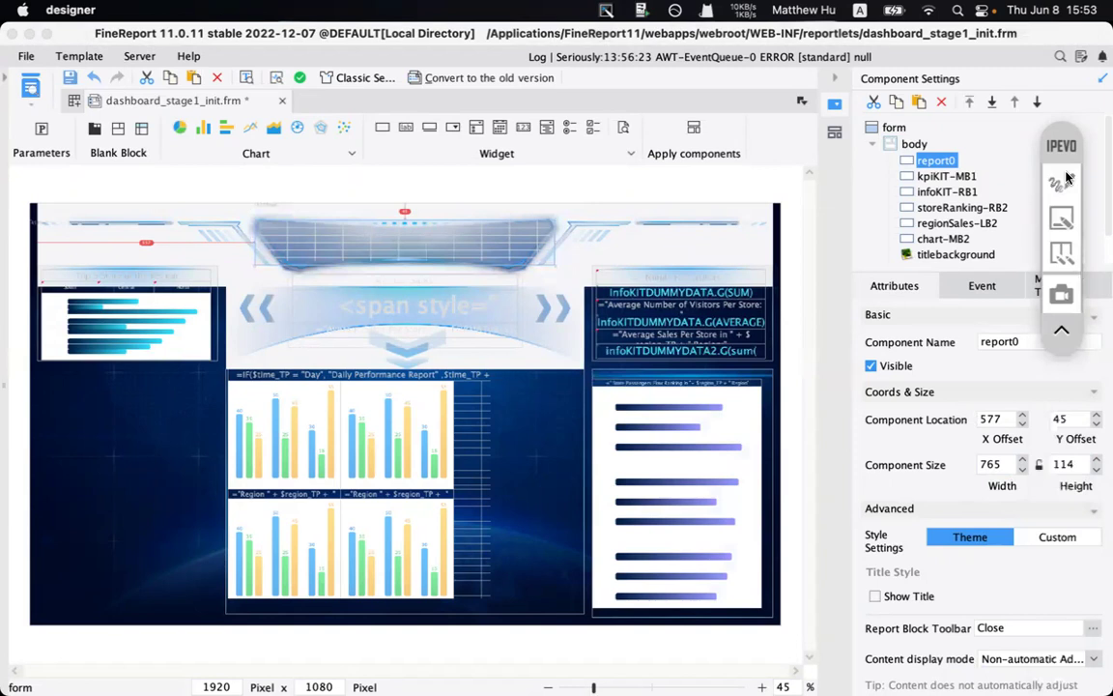
# - Rename the report0 component to titlecontent, and underline the Advanced settings heading in red before leaving annotation mode
pyautogui.moveTo(1020, 342); pyautogui.dragTo(882, 348)
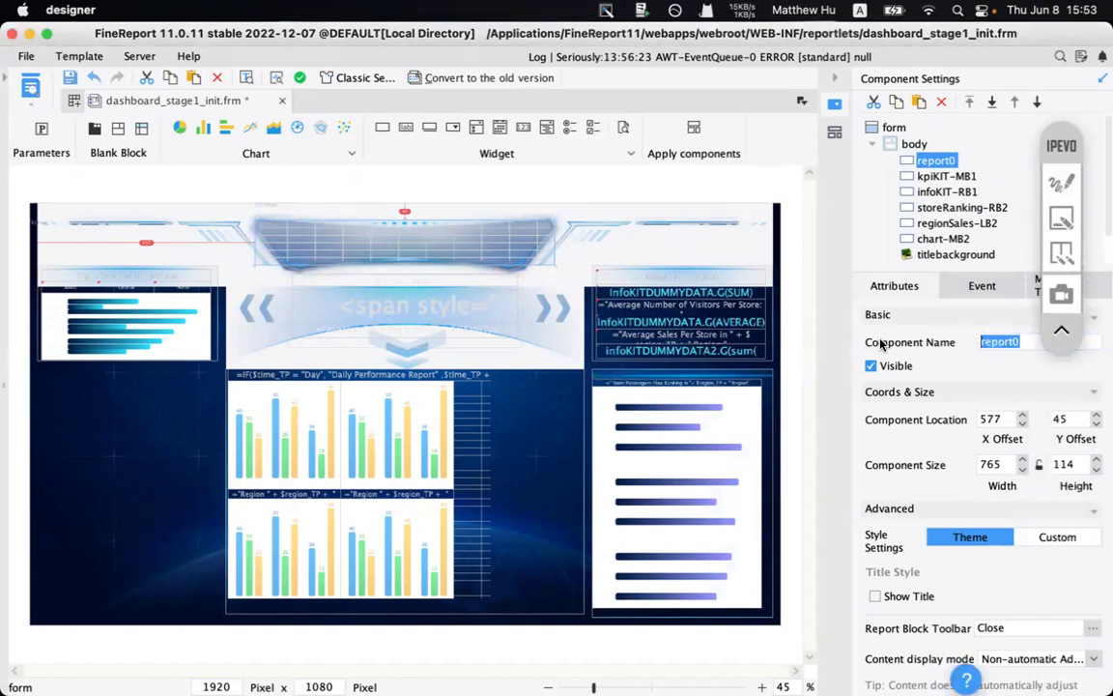
pyautogui.write('titlecontent')
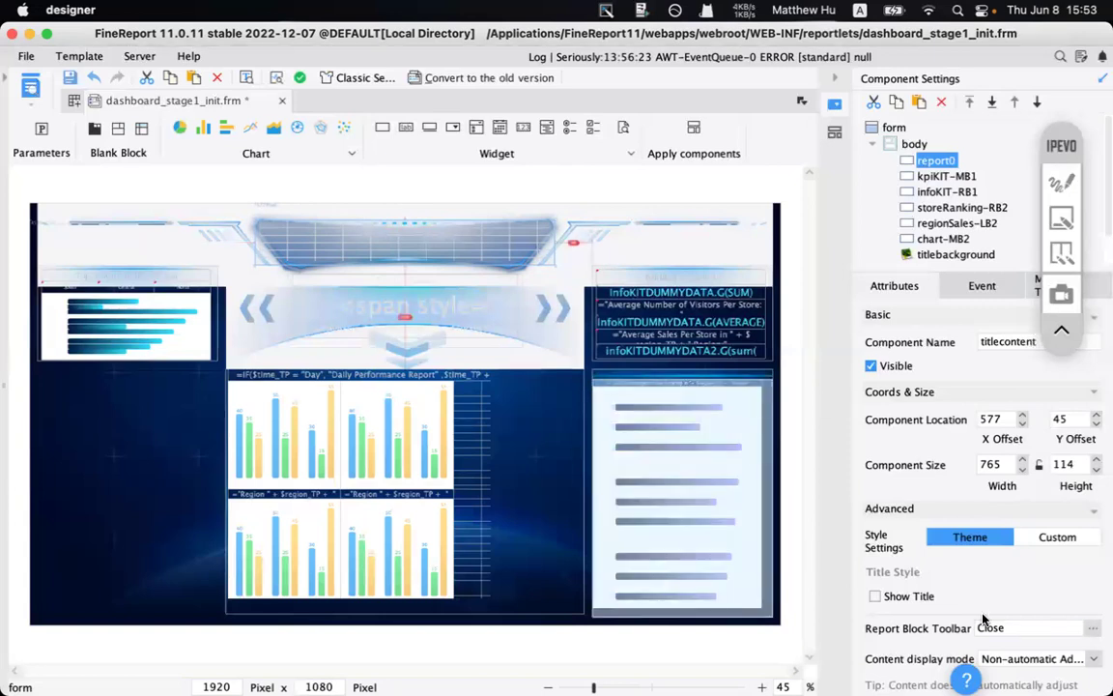
pyautogui.press('Return')
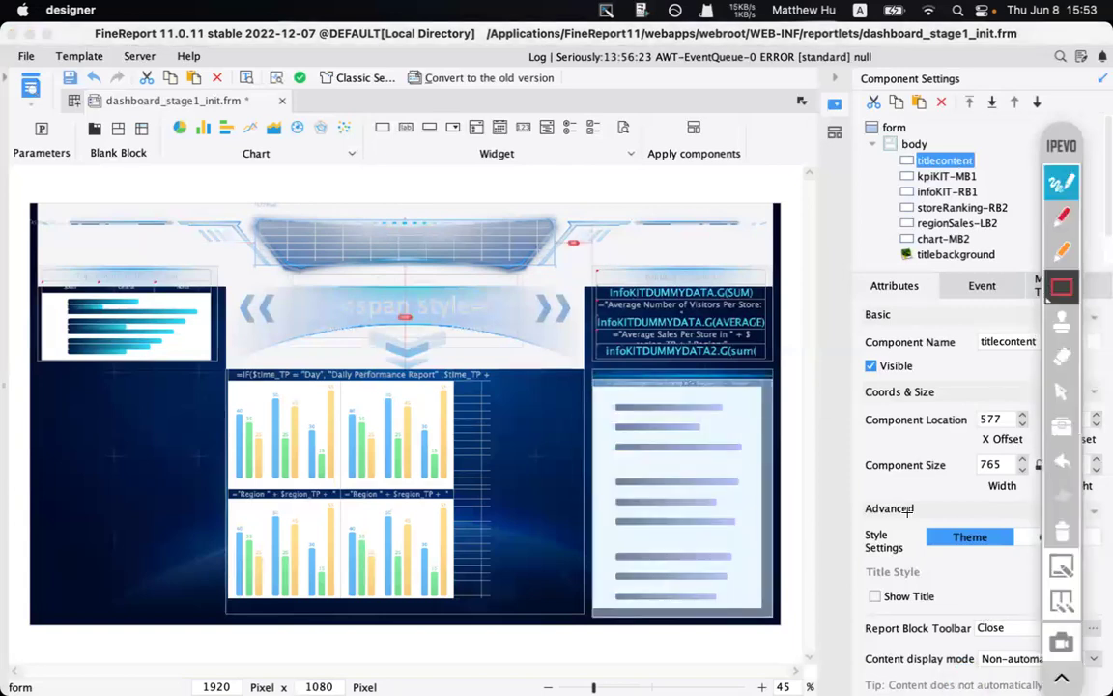
pyautogui.moveTo(864, 519); pyautogui.dragTo(903, 517)
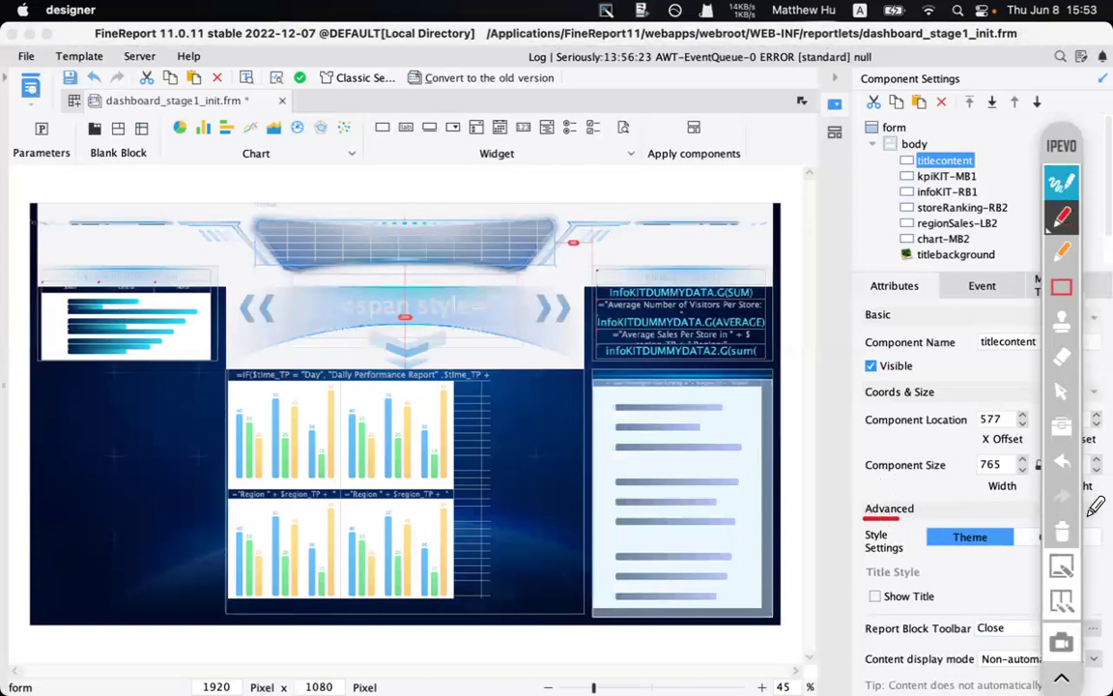
pyautogui.click(1060, 183)
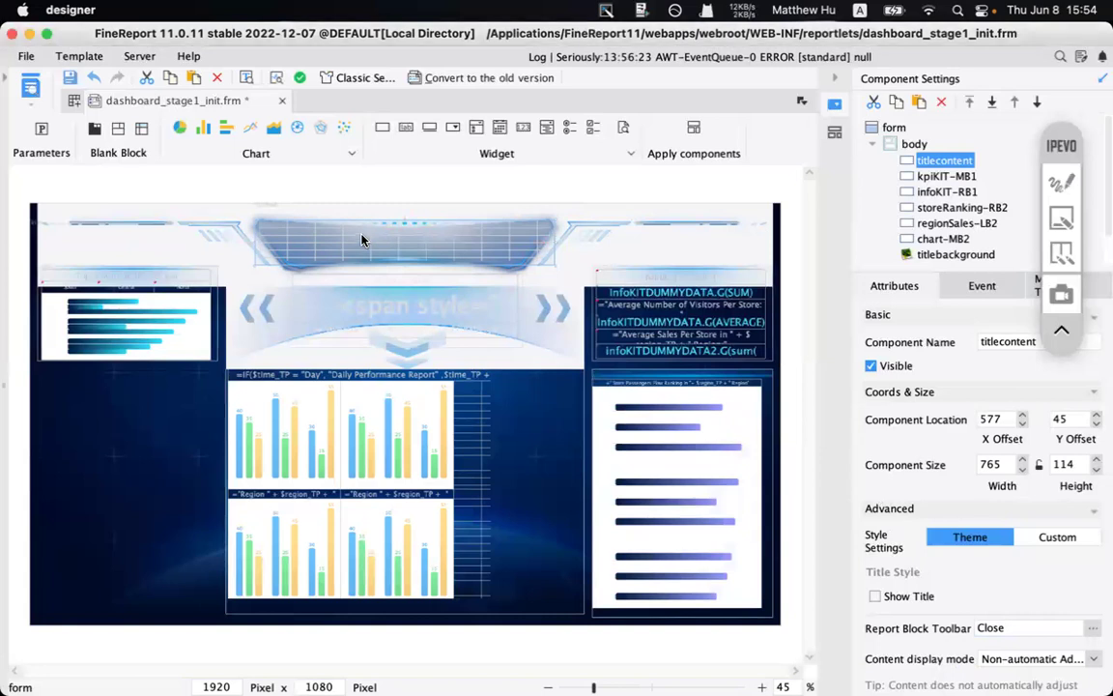
# - Open the titlecontent report block for editing and merge cells A1 to J5, confirming the merge
pyautogui.doubleClick(362, 241)
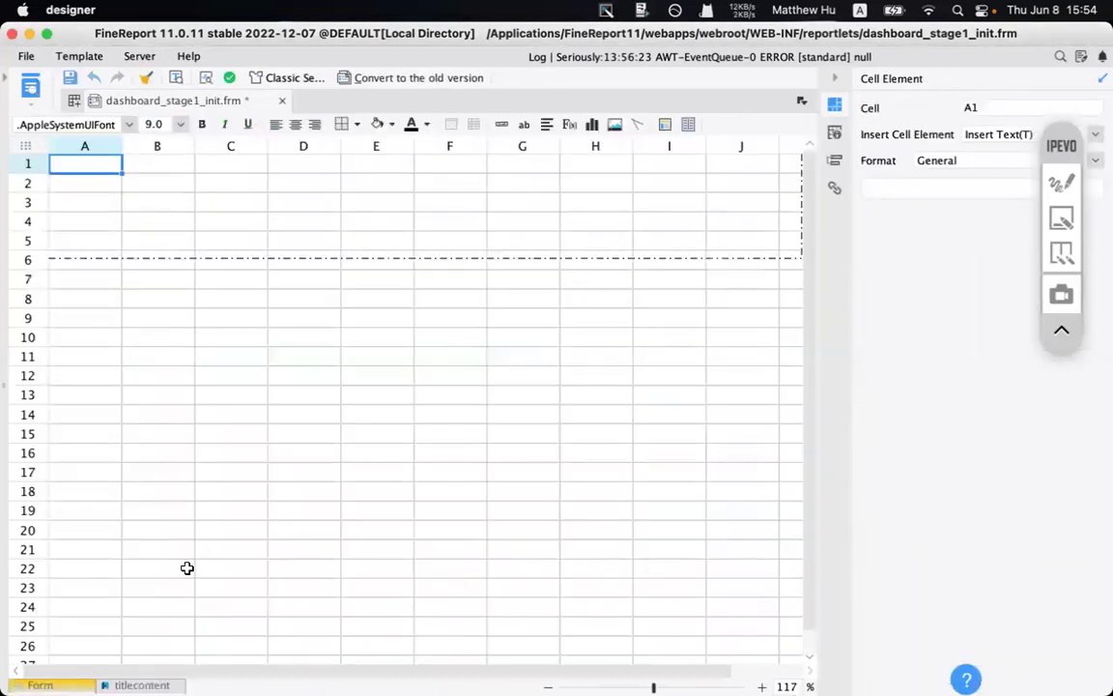
pyautogui.click(548, 686)
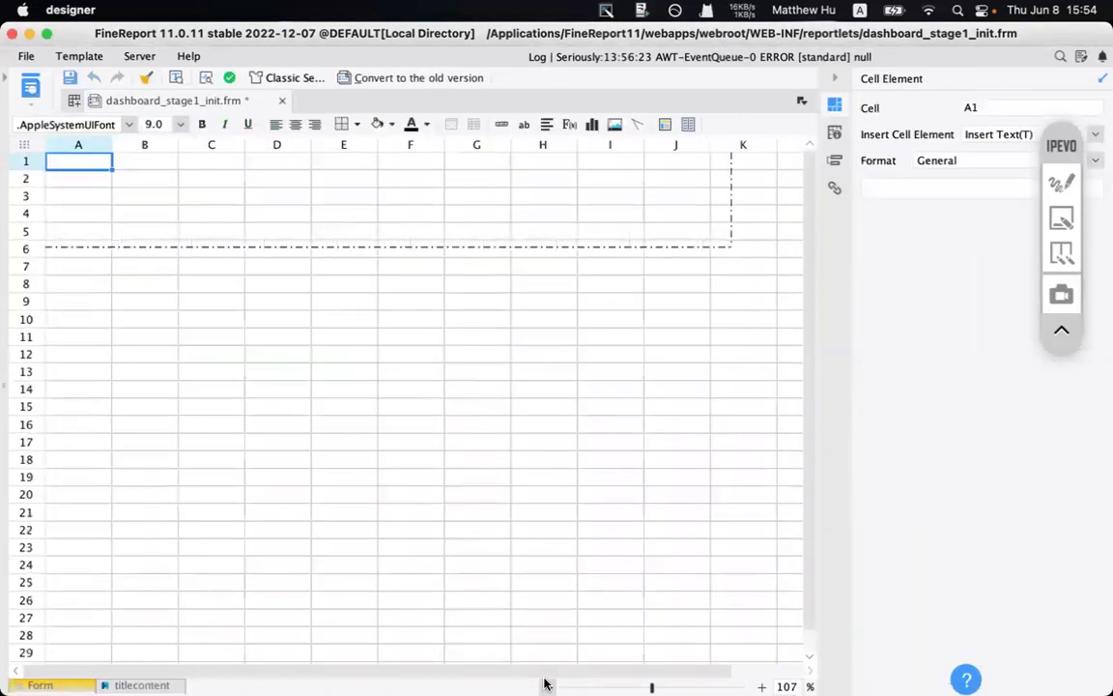
pyautogui.click(547, 686)
pyautogui.moveTo(63, 155); pyautogui.dragTo(549, 209)
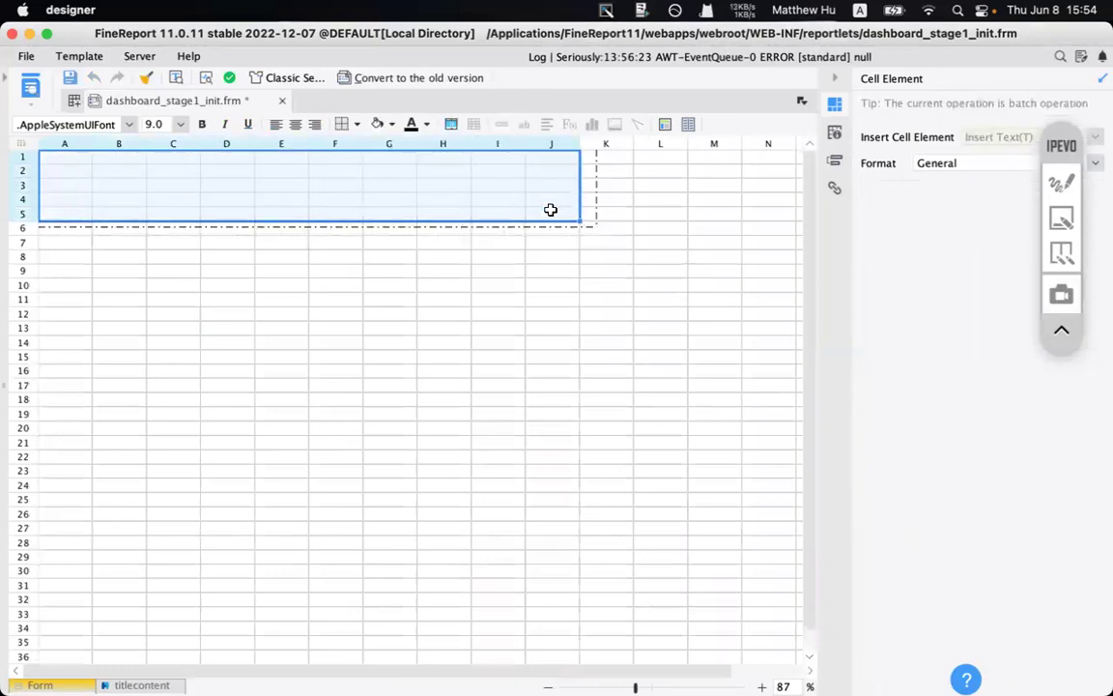
pyautogui.click(450, 125)
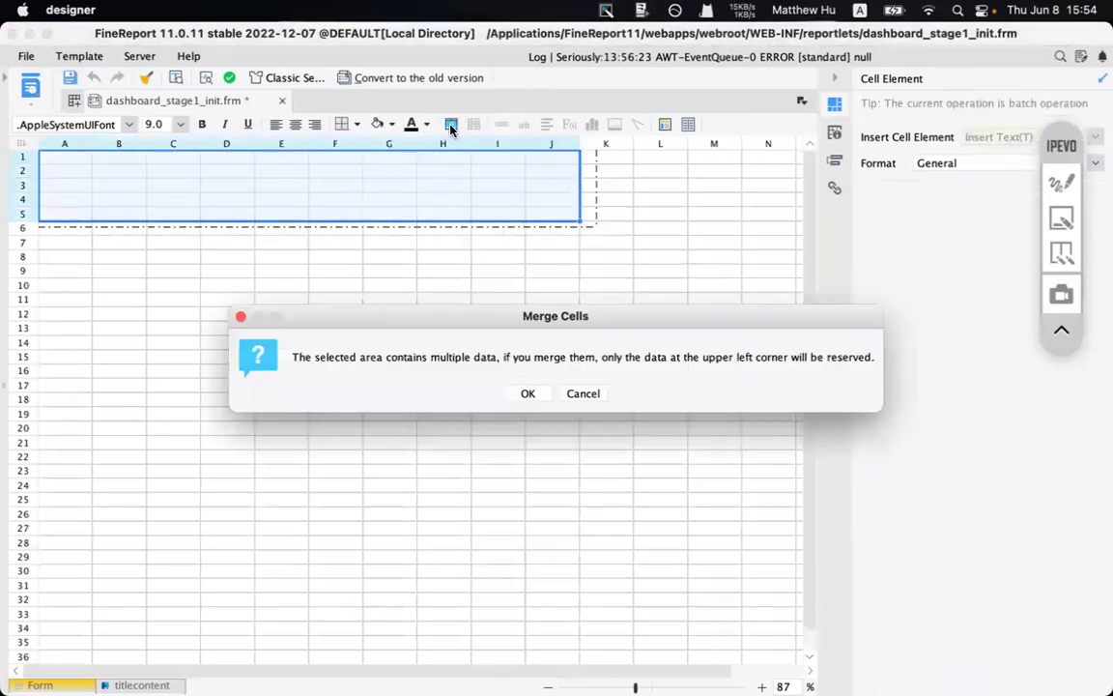
pyautogui.click(528, 393)
# - Enter "Sales Performance Dashboard" in the merged cell and set its font size to 26
pyautogui.doubleClick(116, 174)
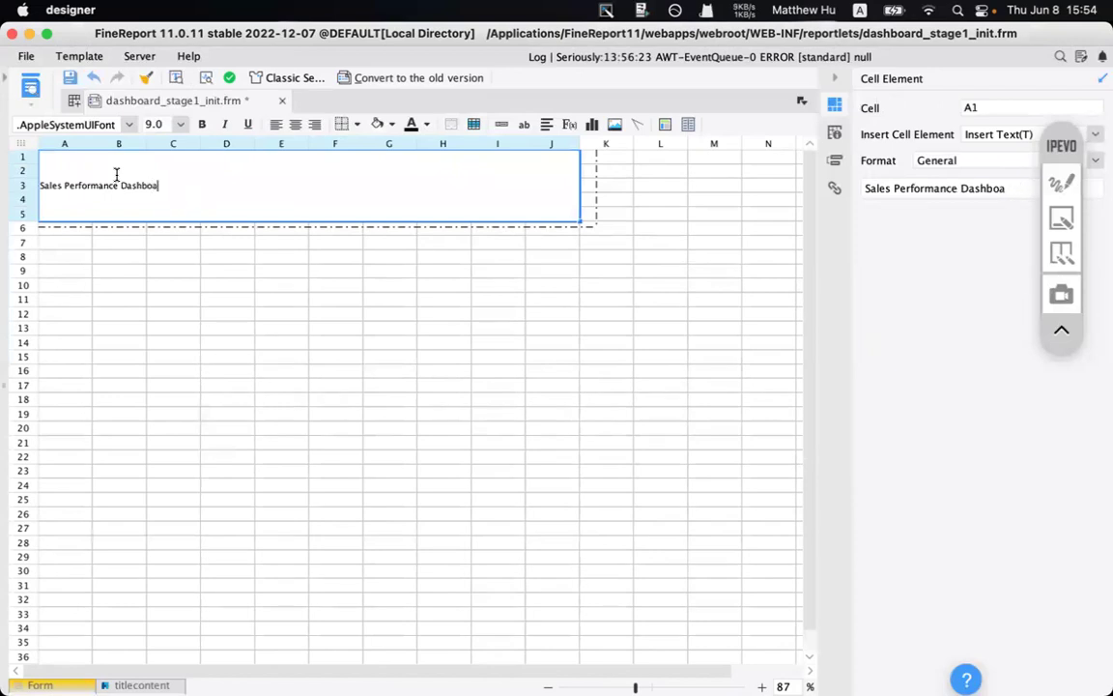
pyautogui.tripleClick(181, 176)
pyautogui.click(181, 124)
pyautogui.scroll(-4, 156, 208)
pyautogui.scroll(-3, 162, 227)
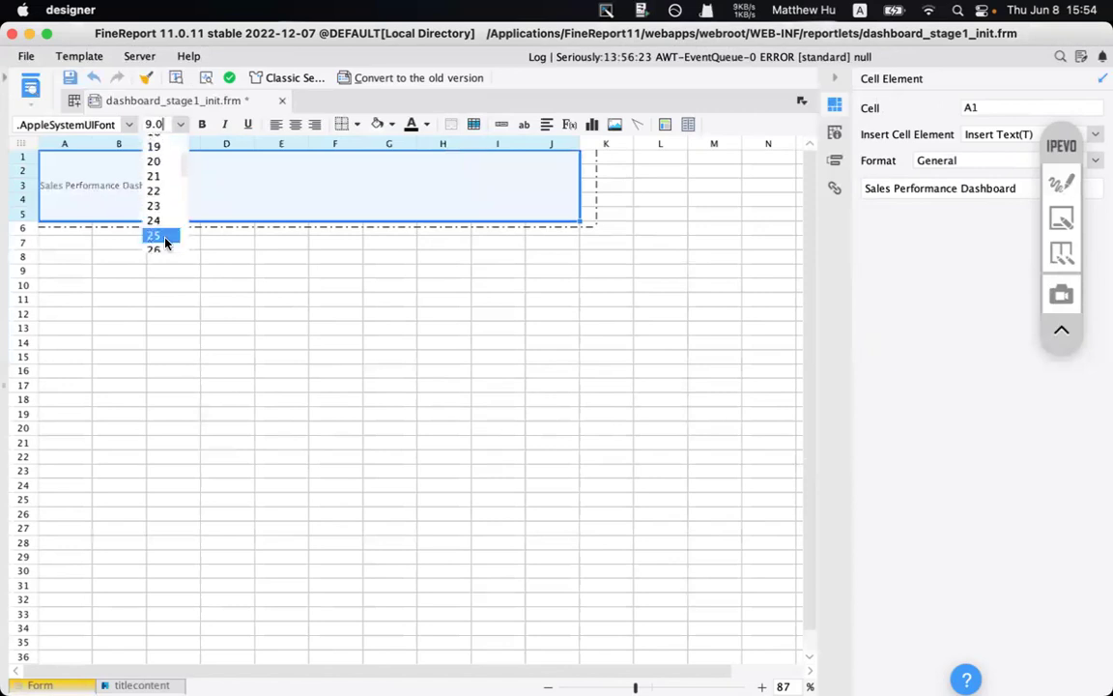
pyautogui.click(159, 248)
# - Centre the dashboard title in the merged cell and colour its text light grey
pyautogui.click(295, 126)
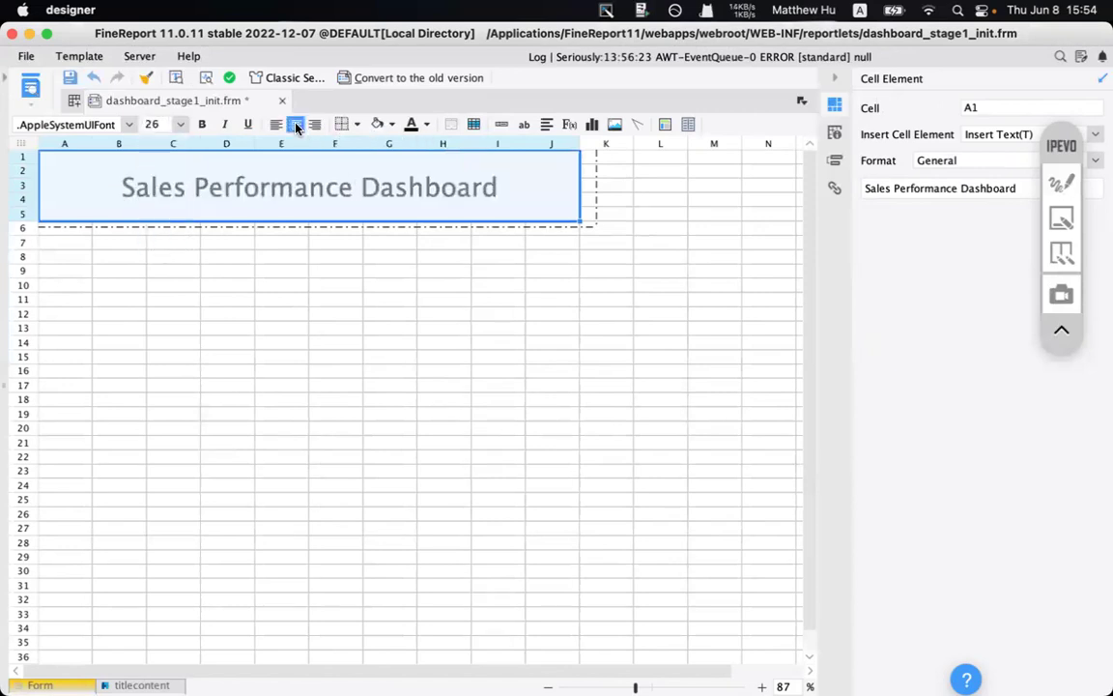
pyautogui.click(427, 127)
pyautogui.click(386, 293)
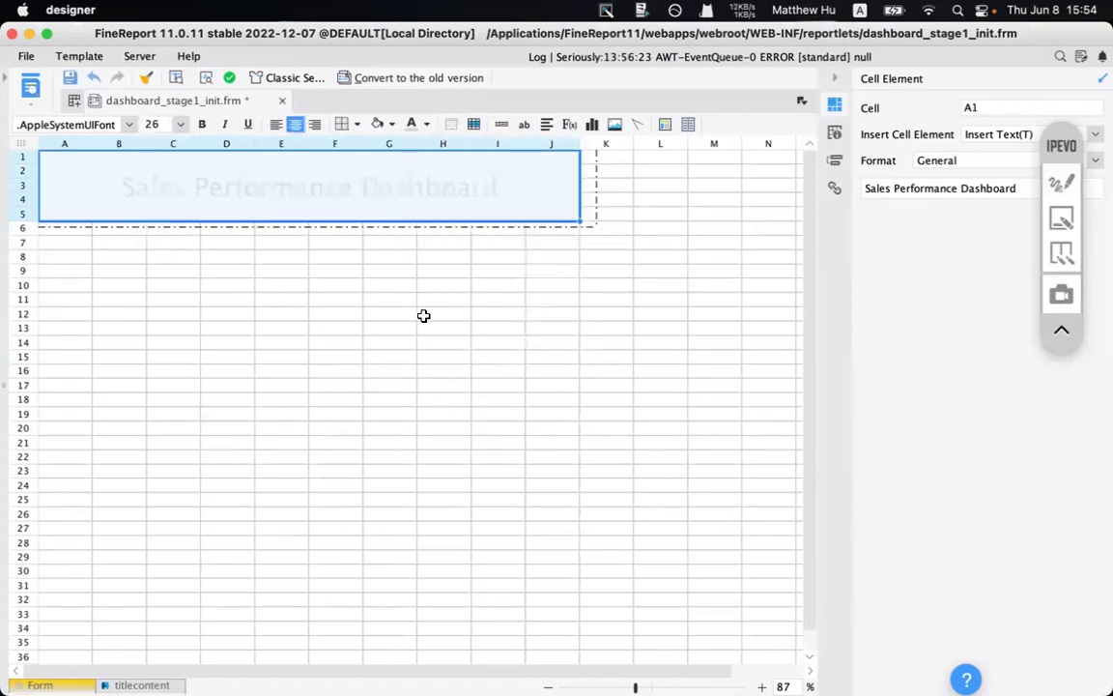
pyautogui.click(384, 307)
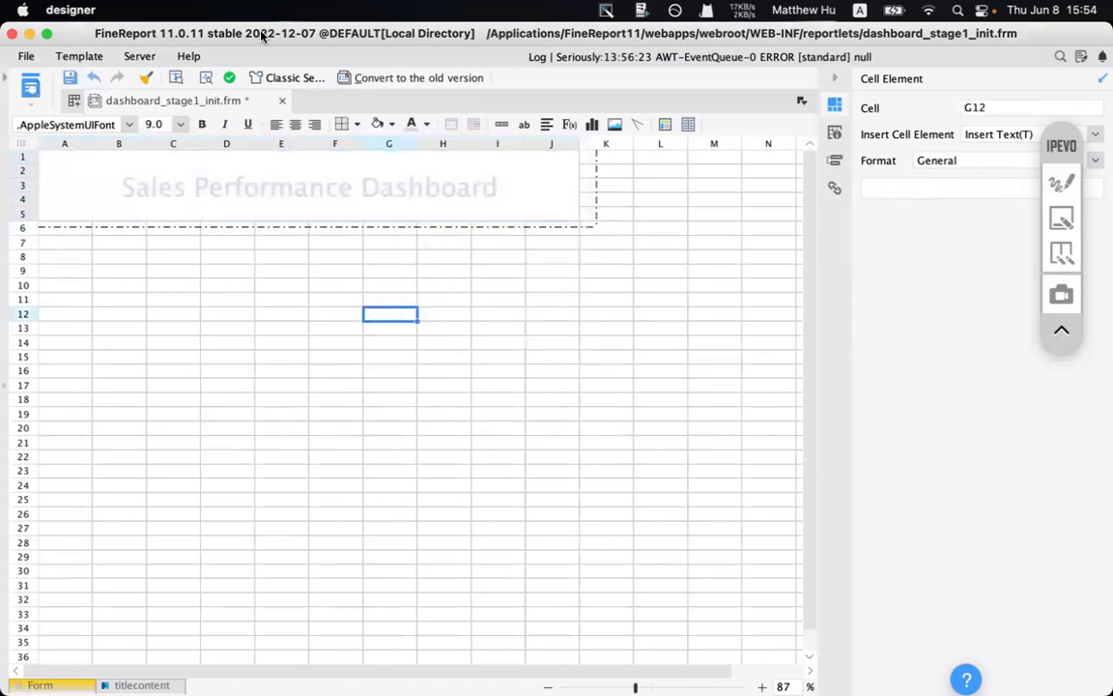
# - Mark the unsaved asterisk, the save and preview controls and the Form sheet in red, clear the marks and leave annotation mode
pyautogui.click(1061, 182)
pyautogui.moveTo(241, 114); pyautogui.dragTo(255, 112)
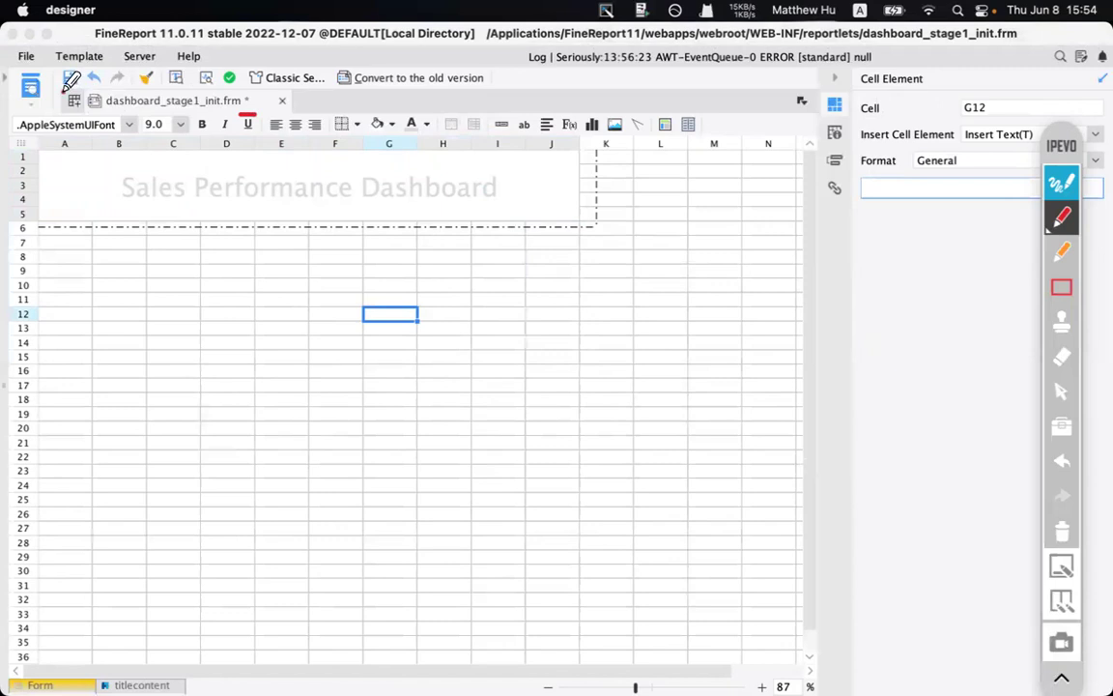
pyautogui.moveTo(58, 682)
pyautogui.moveTo(61, 102)
pyautogui.mouseDown()
pyautogui.moveTo(61, 115)
pyautogui.moveTo(77, 96)
pyautogui.moveTo(23, 118)
pyautogui.moveTo(33, 108)
pyautogui.mouseUp()
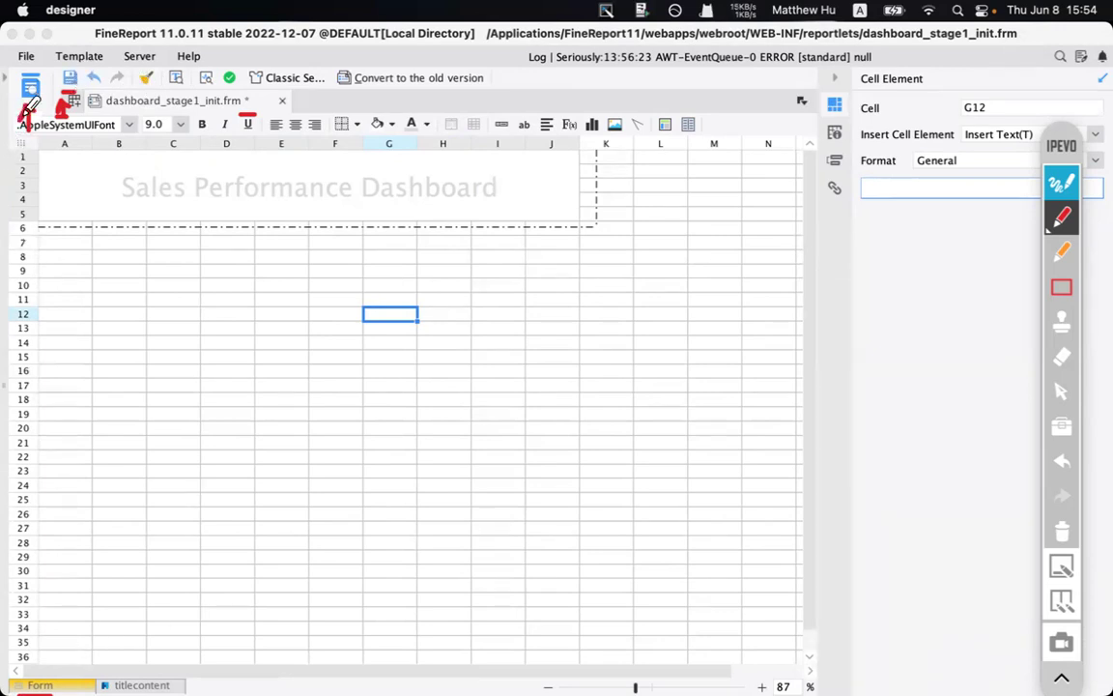
pyautogui.click(1062, 529)
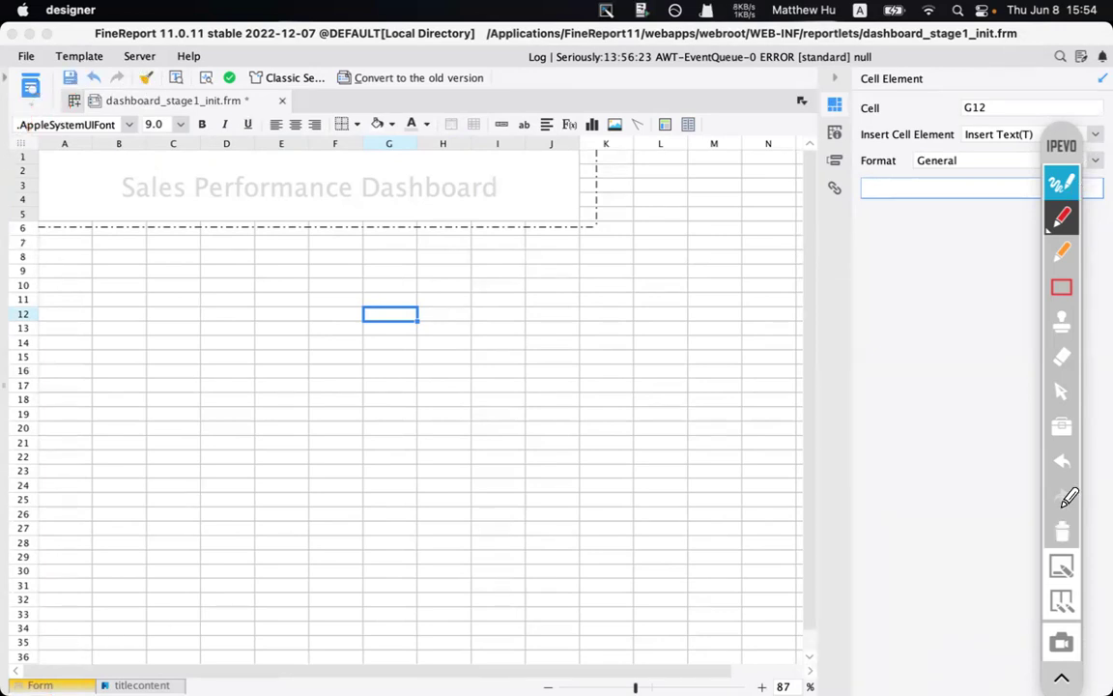
pyautogui.click(1062, 177)
# - Return to the form layout, and underline the unsaved asterisk and the save and preview controls in red before leaving annotation mode
pyautogui.click(70, 78)
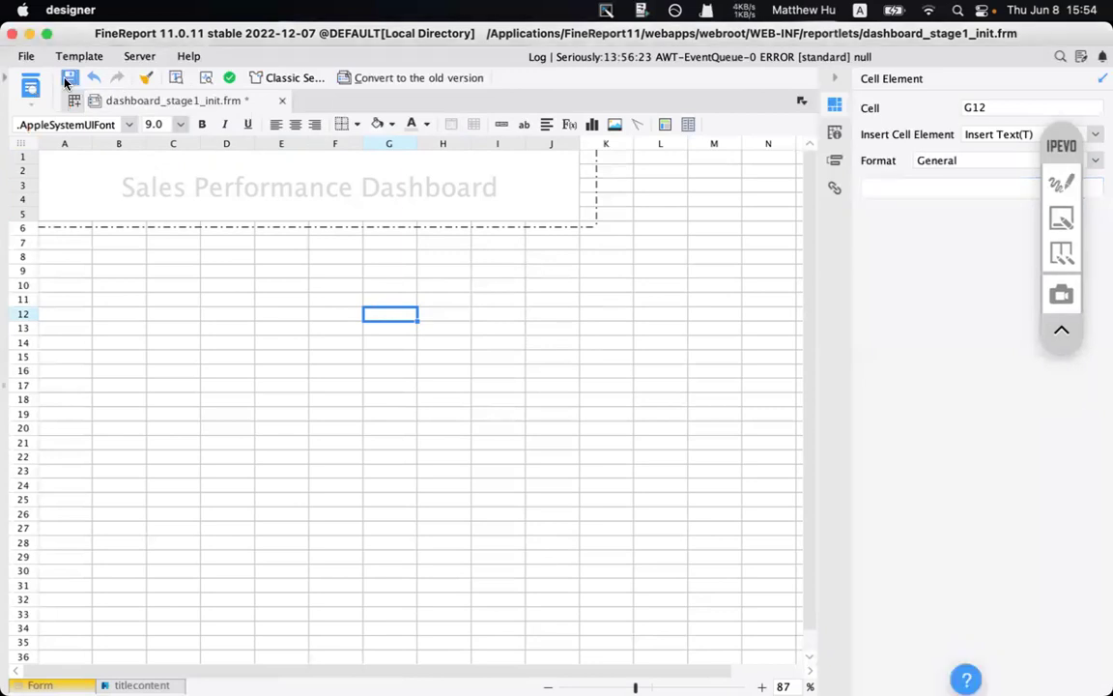
pyautogui.click(44, 684)
pyautogui.click(1062, 145)
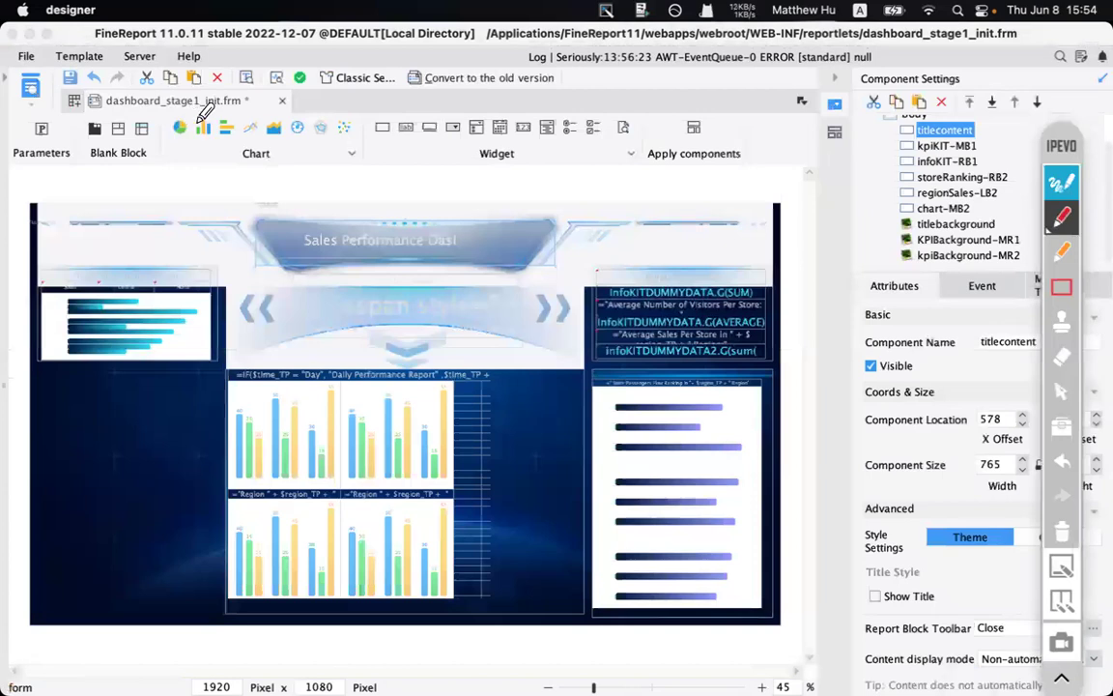
pyautogui.moveTo(238, 109); pyautogui.dragTo(271, 108)
pyautogui.moveTo(60, 90); pyautogui.dragTo(83, 90)
pyautogui.moveTo(24, 120); pyautogui.dragTo(43, 121)
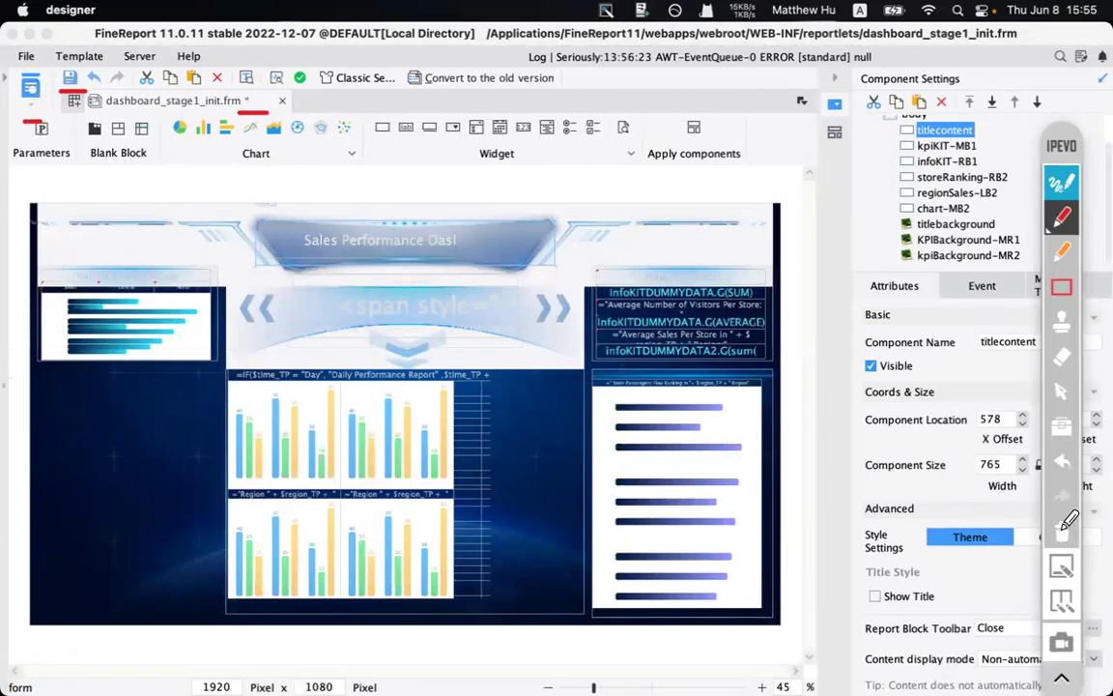
pyautogui.click(1062, 184)
# - Save and preview the form in the browser, and underline its Sales Performance Dashboard title in red
pyautogui.click(70, 78)
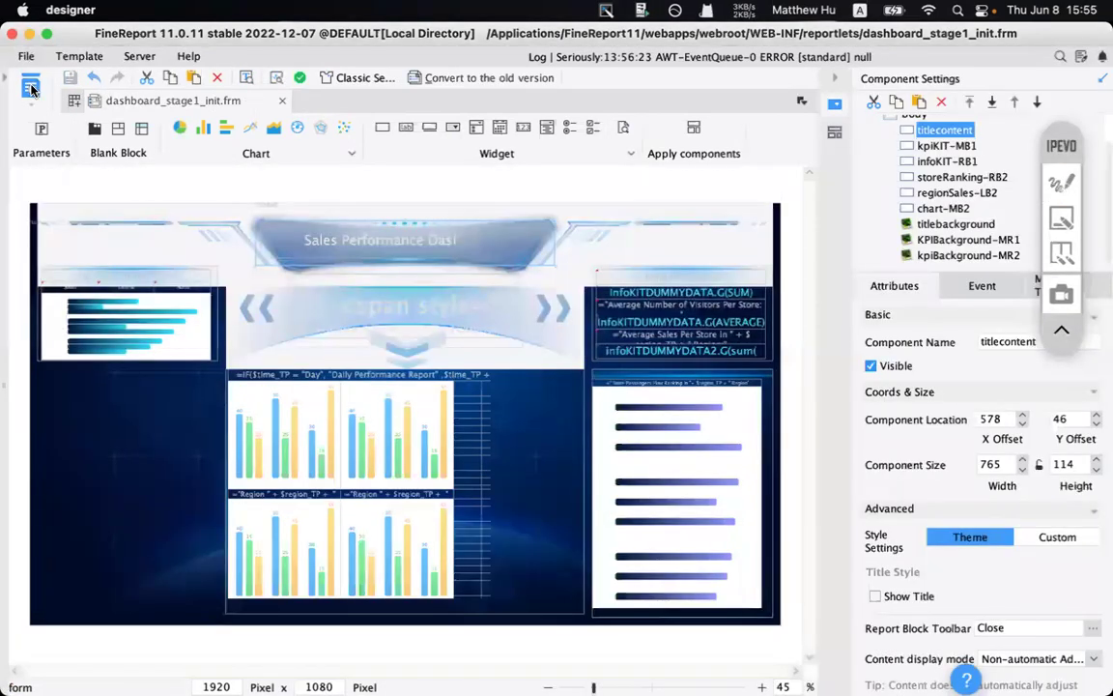
pyautogui.click(31, 88)
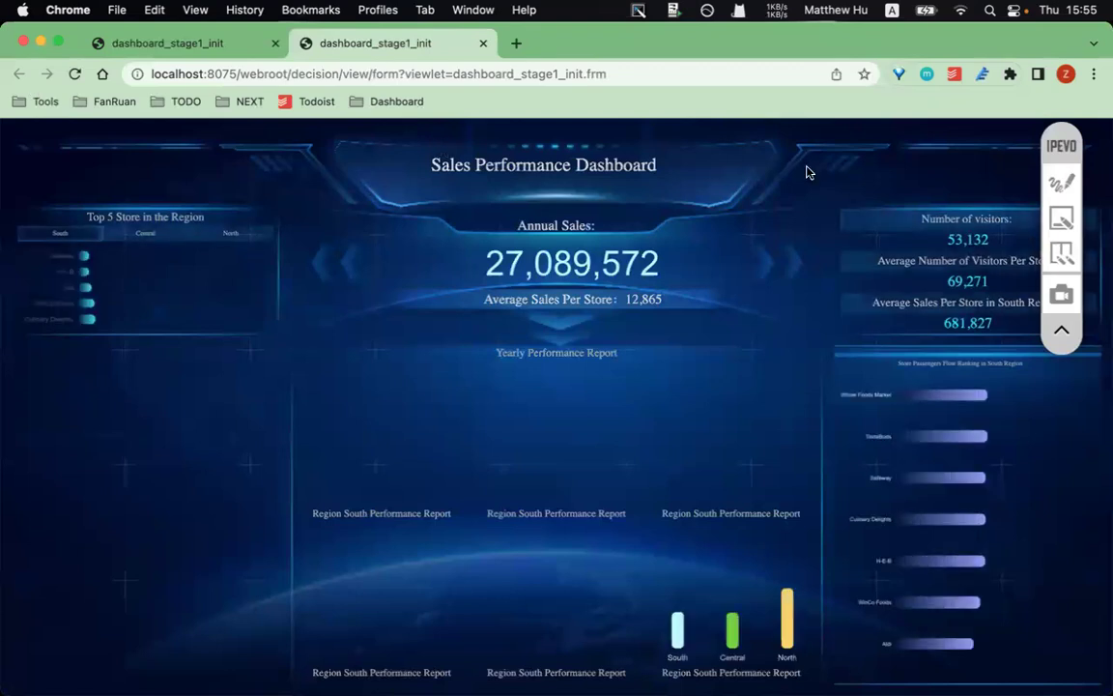
pyautogui.click(1061, 186)
pyautogui.moveTo(406, 190); pyautogui.dragTo(688, 189)
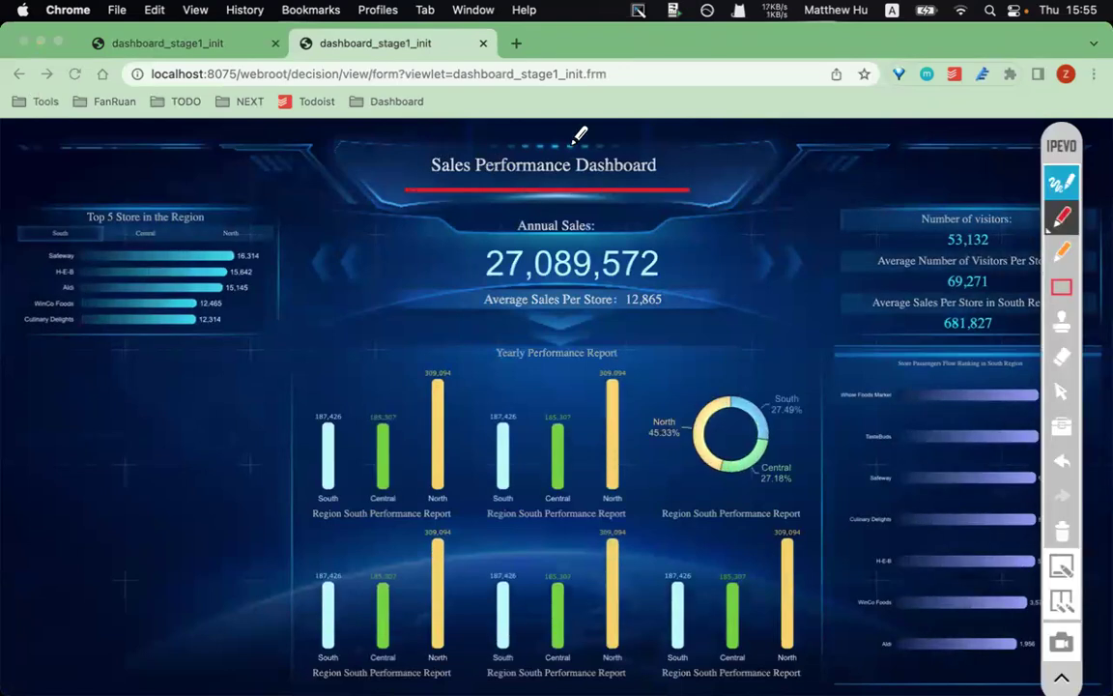
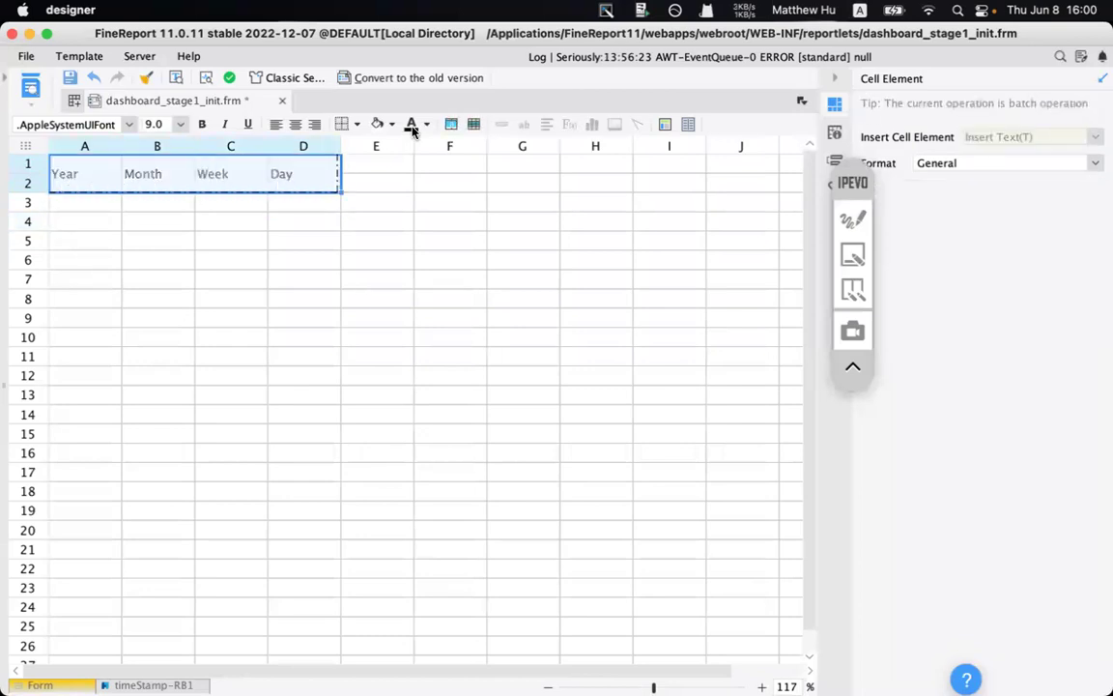
# - Centre the Year, Month, Week and Day cells of timeStamp-RB1 and colour their text light grey
pyautogui.click(295, 124)
pyautogui.click(426, 126)
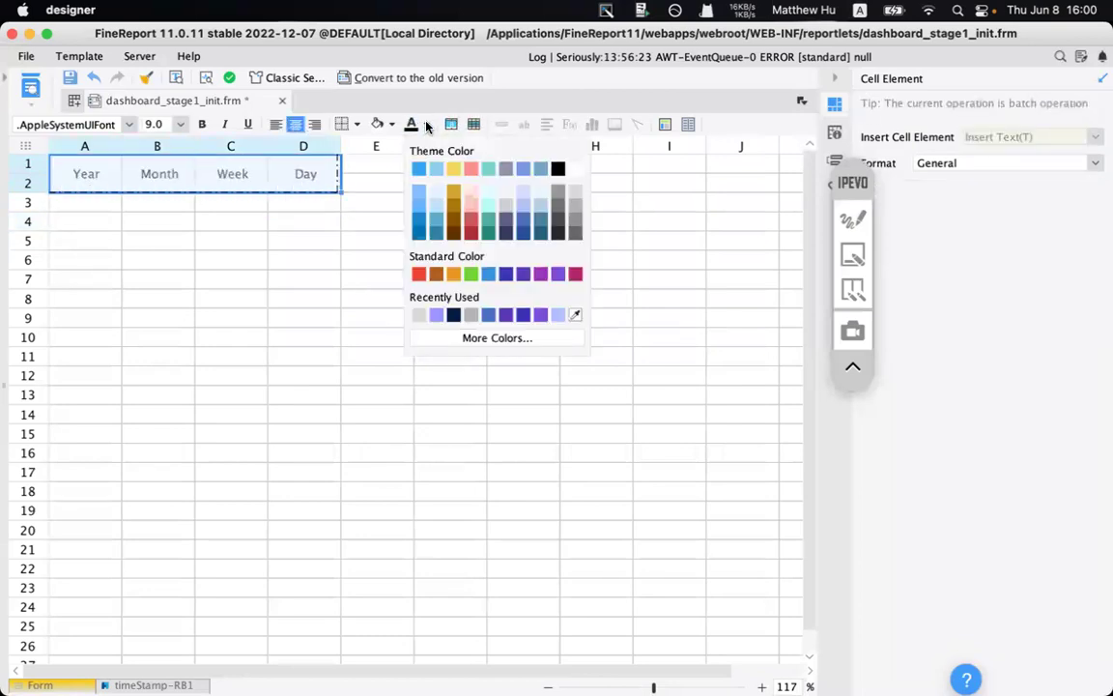
pyautogui.click(418, 314)
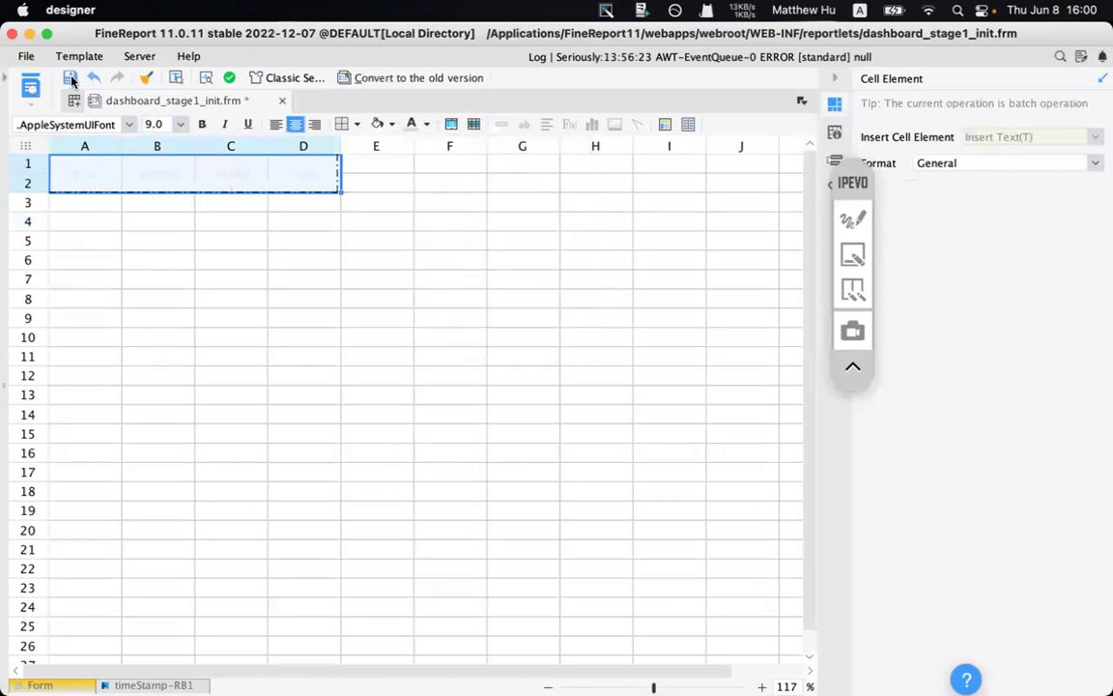
# - Save and preview the form in the browser, and examine the Year, Month, Week and Day labels up close
pyautogui.click(28, 86)
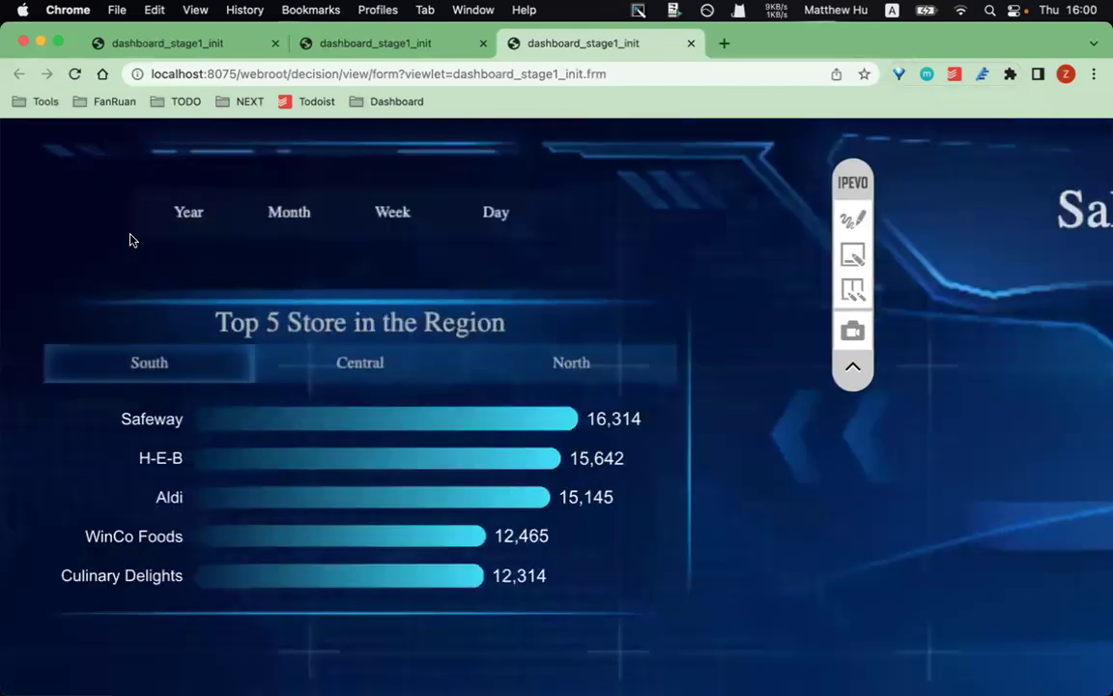
pyautogui.doubleClick(188, 211)
pyautogui.doubleClick(280, 210)
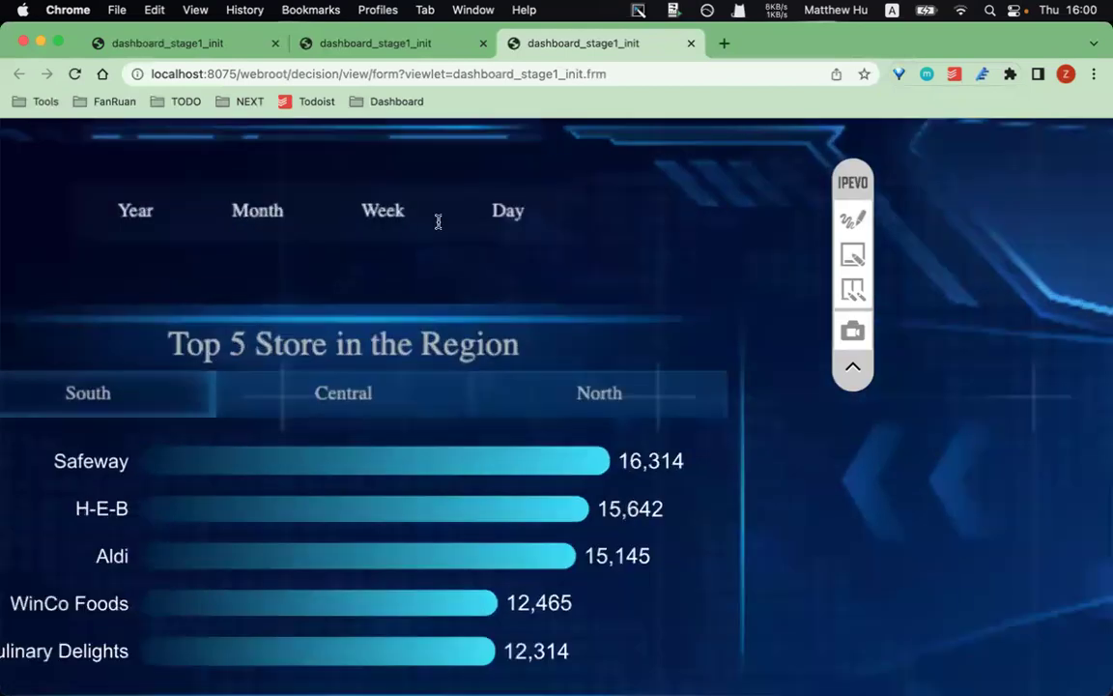
pyautogui.moveTo(91, 294); pyautogui.dragTo(566, 280)
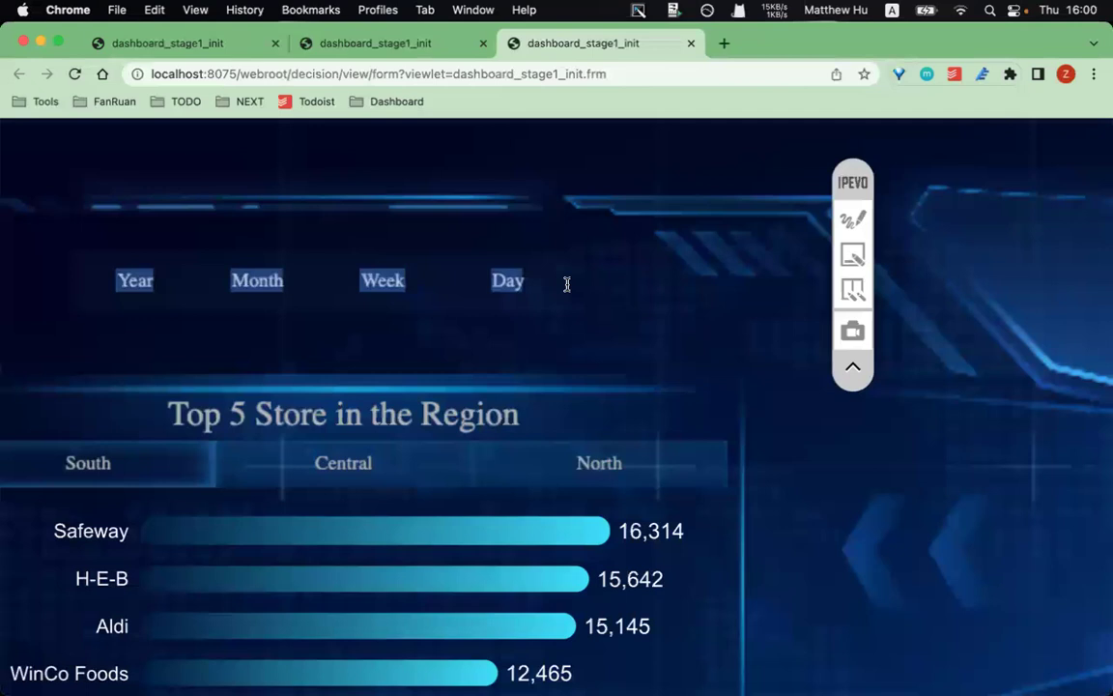
# - Switch back to FineReport and underline the third property category beside the Cell Element settings with a red pen
pyautogui.moveTo(501, 683)
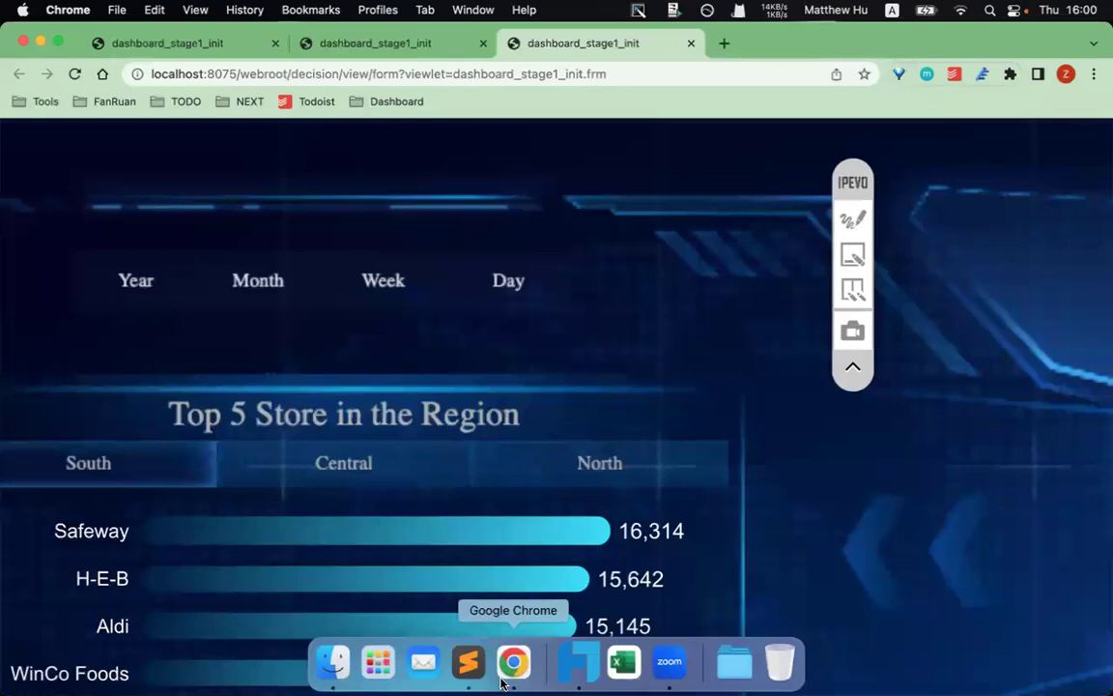
pyautogui.click(578, 663)
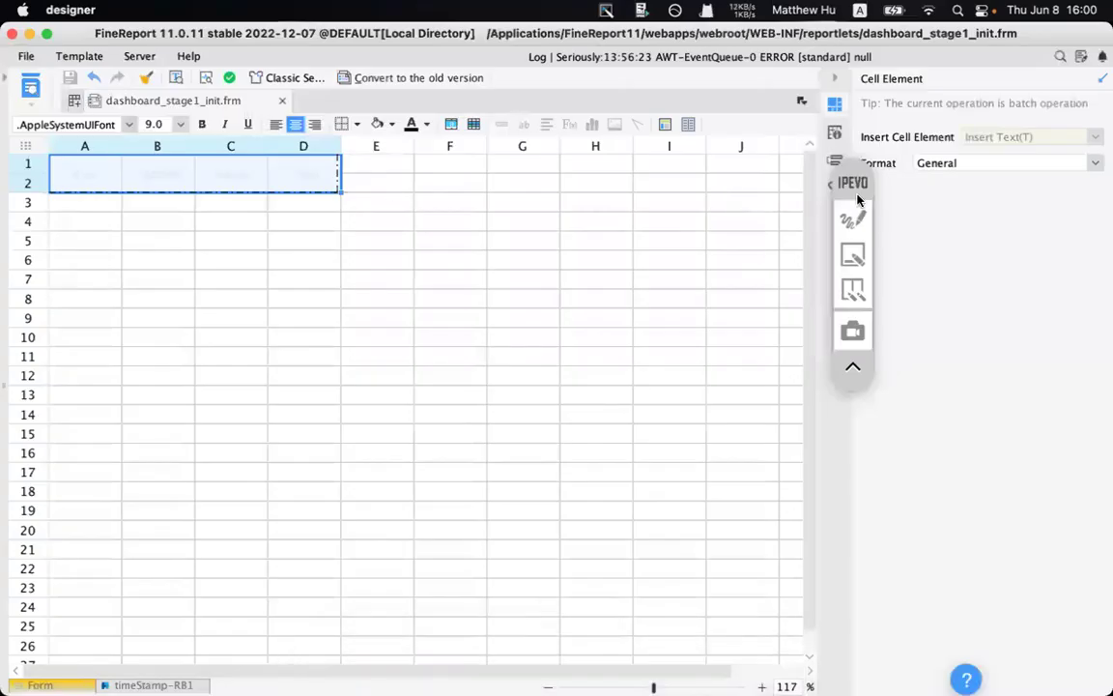
pyautogui.click(87, 174)
pyautogui.moveTo(260, 181); pyautogui.dragTo(333, 174)
pyautogui.click(786, 441)
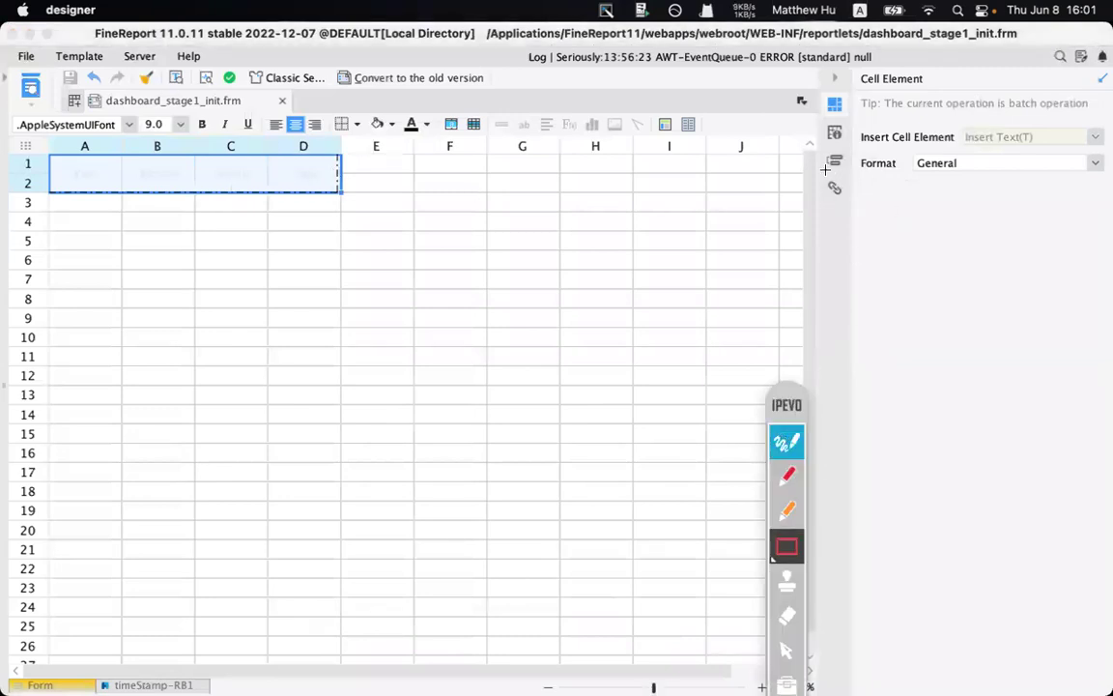
pyautogui.click(788, 472)
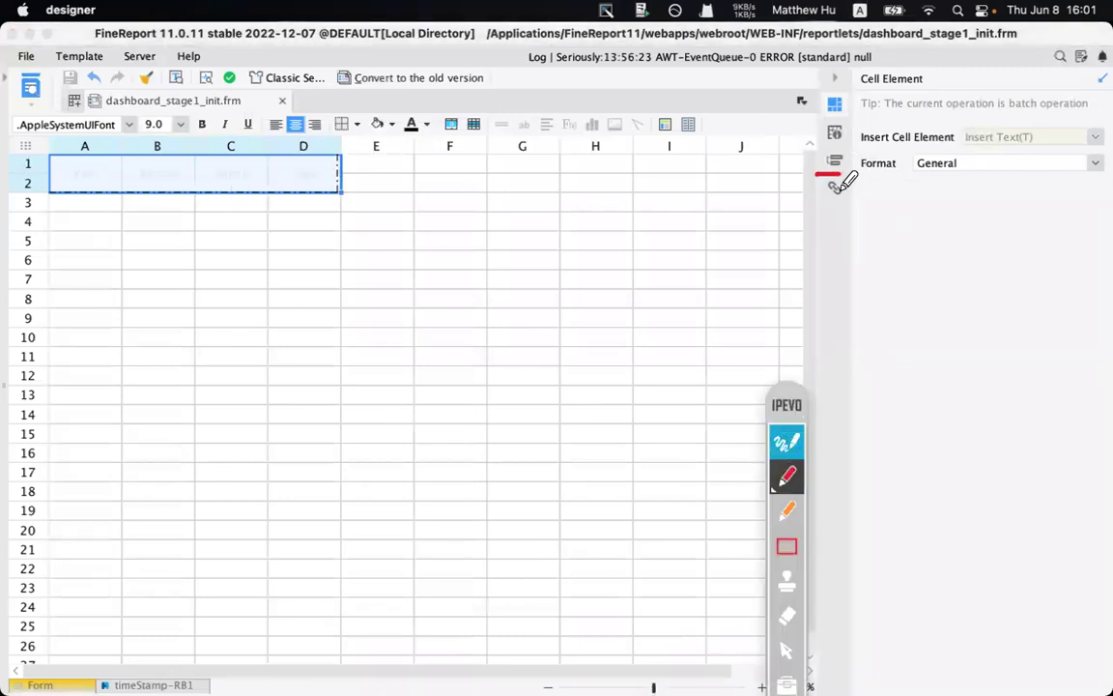
pyautogui.moveTo(833, 198); pyautogui.dragTo(850, 195)
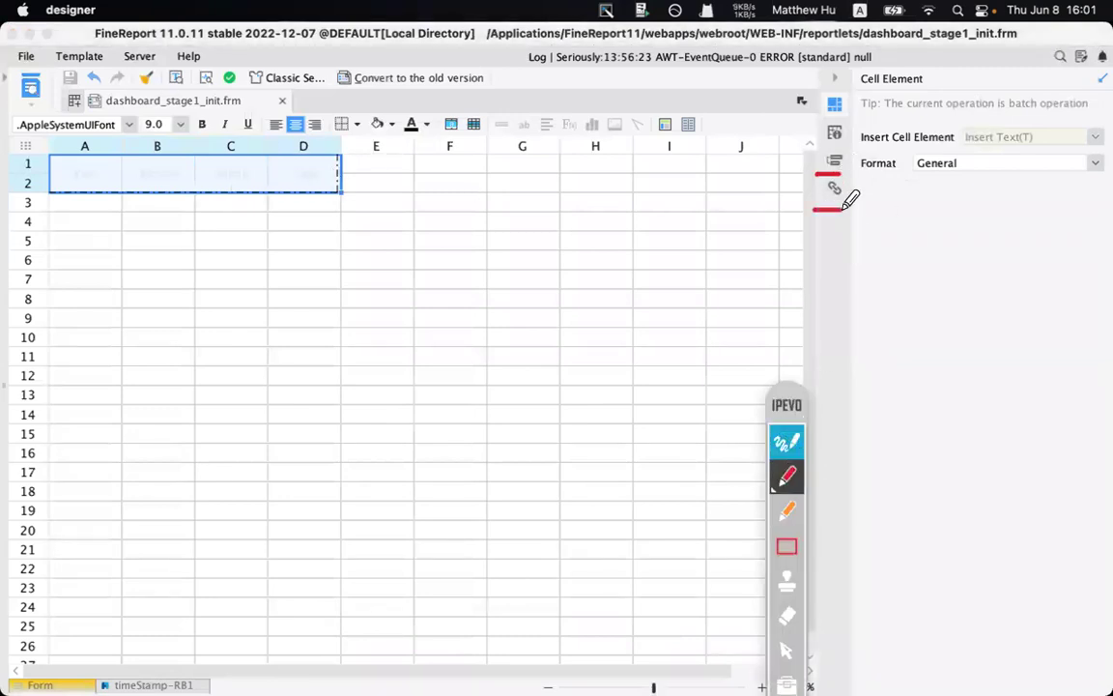
pyautogui.click(784, 404)
pyautogui.click(675, 202)
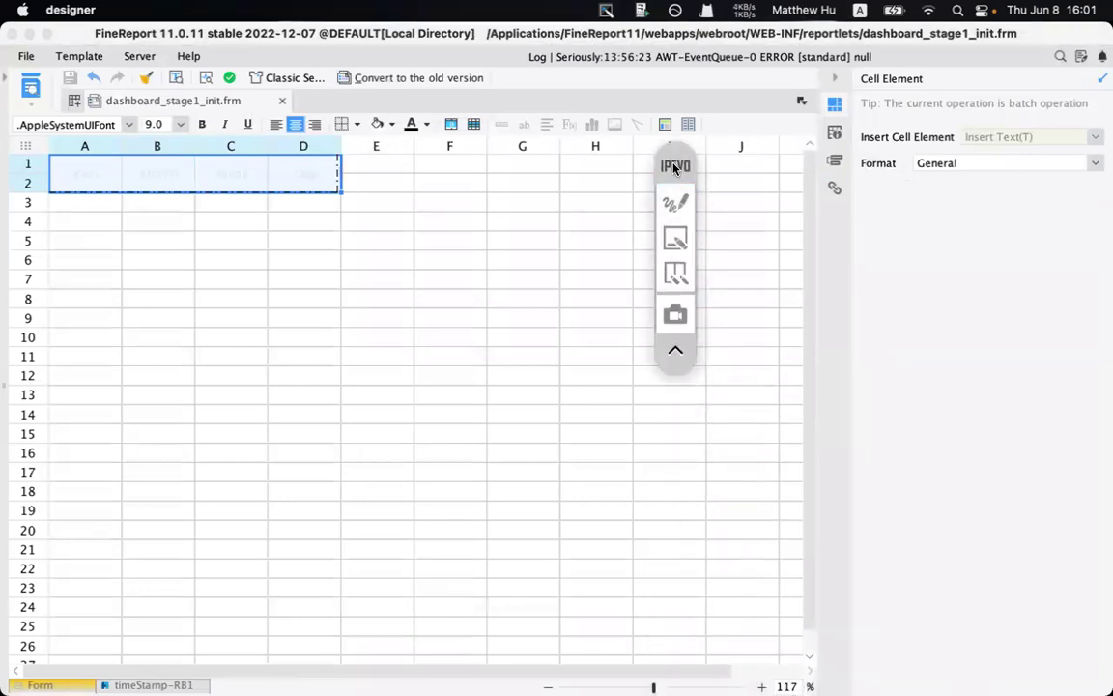
# - Add a conditional format with a Background attribute to the time label cells A1 through D2
pyautogui.click(273, 204)
pyautogui.moveTo(82, 176); pyautogui.dragTo(340, 183)
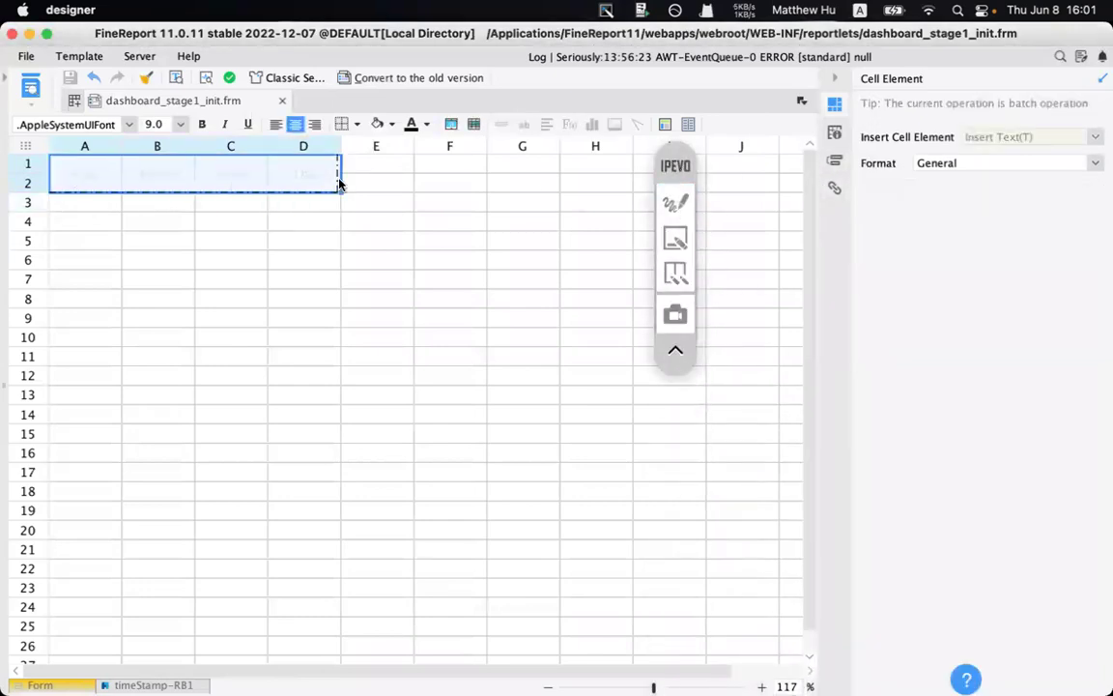
pyautogui.click(835, 160)
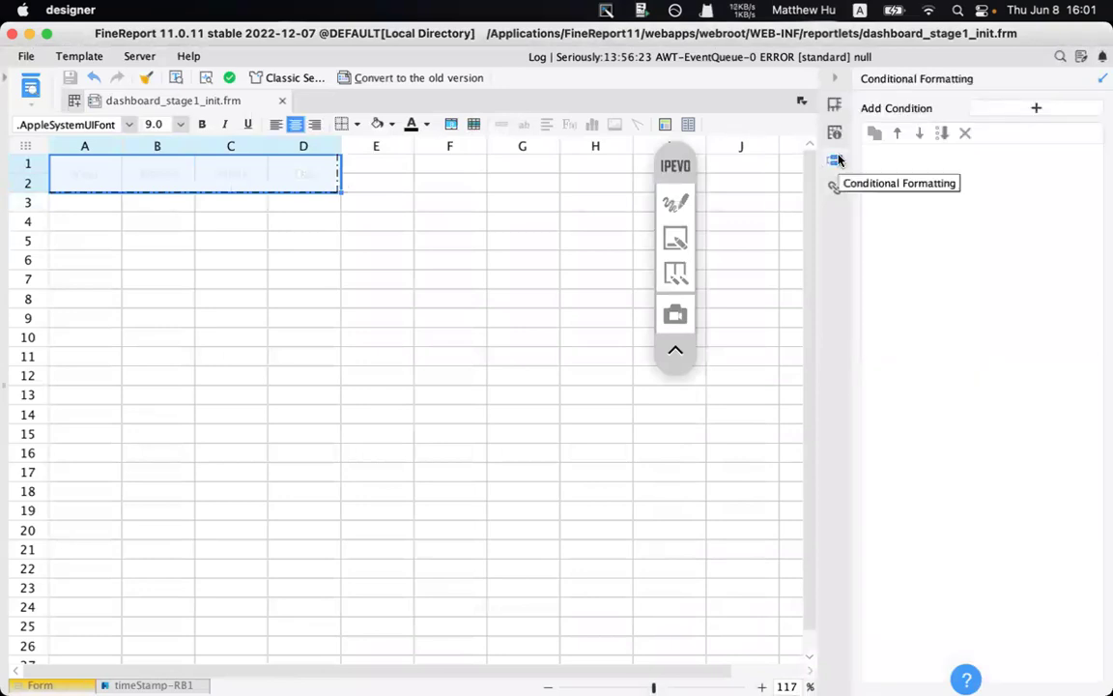
pyautogui.click(1004, 108)
pyautogui.press('Escape')
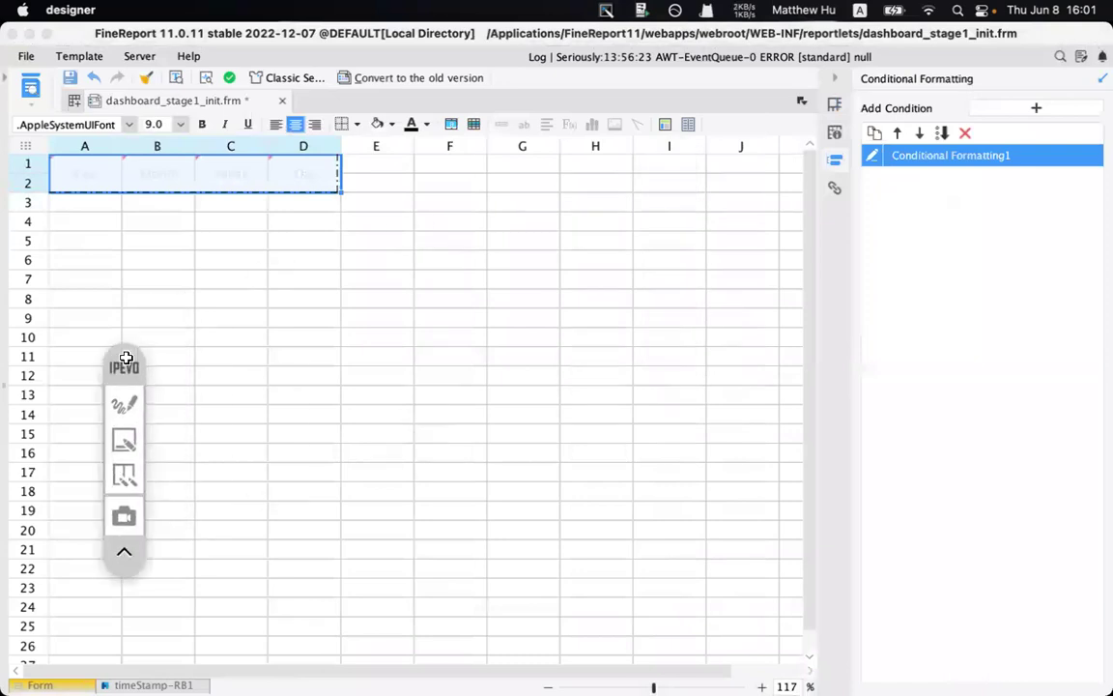
pyautogui.click(873, 157)
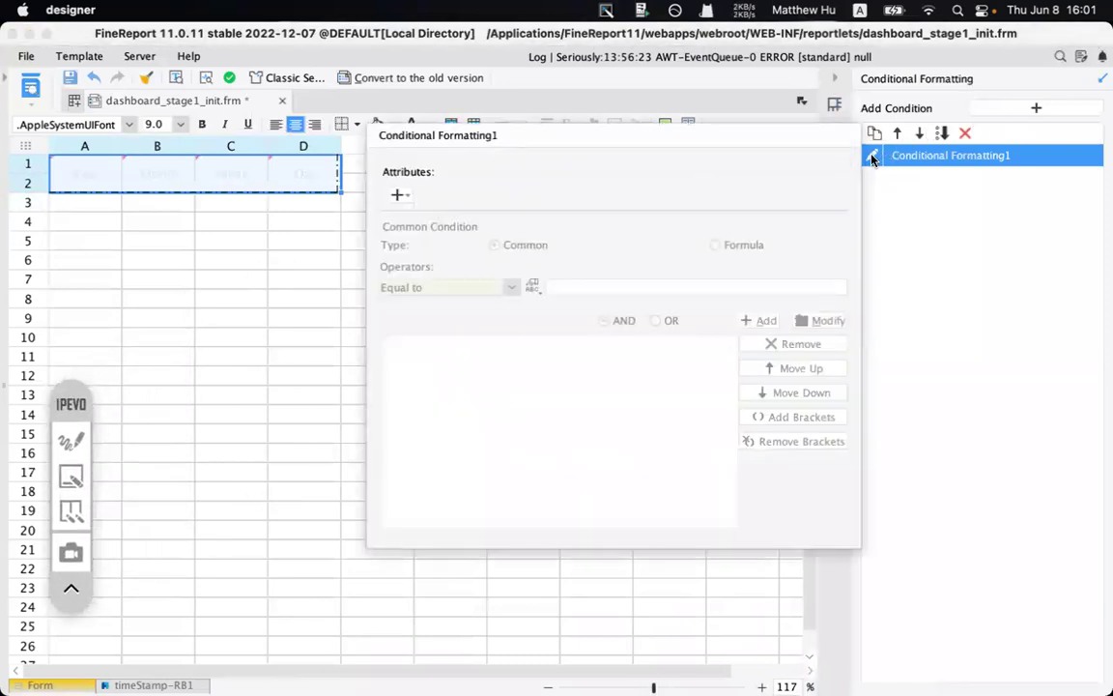
pyautogui.click(398, 196)
pyautogui.click(442, 240)
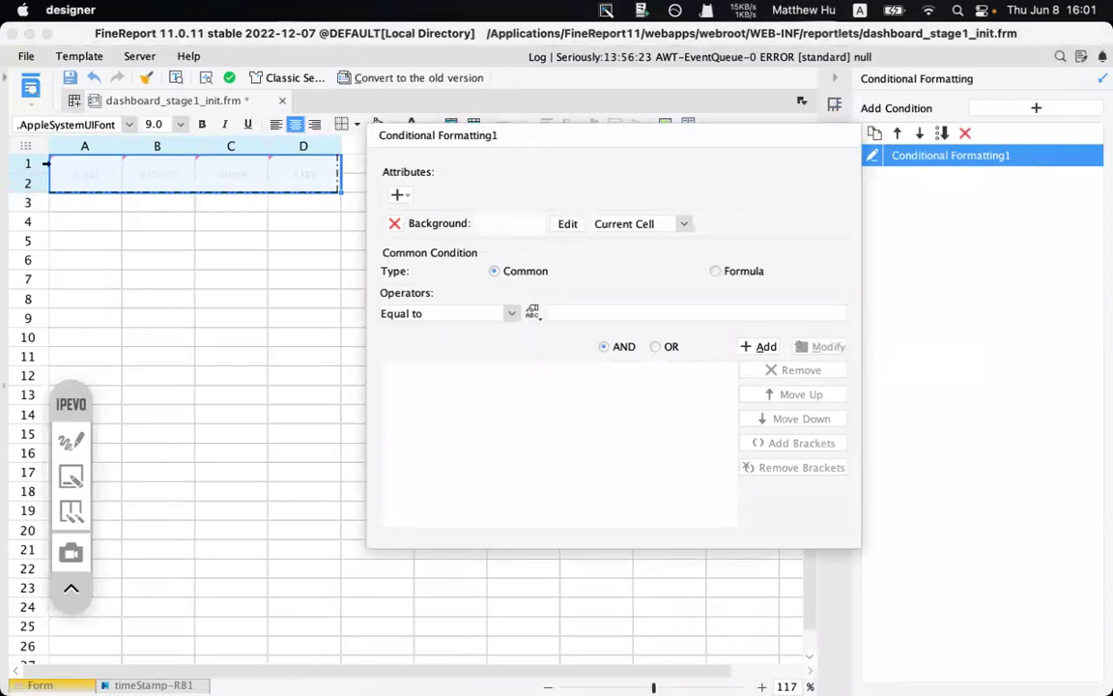
# - Set the conditional background to the image 7-unselected.png from the images folder in Desktop/DashboardDesign
pyautogui.click(567, 225)
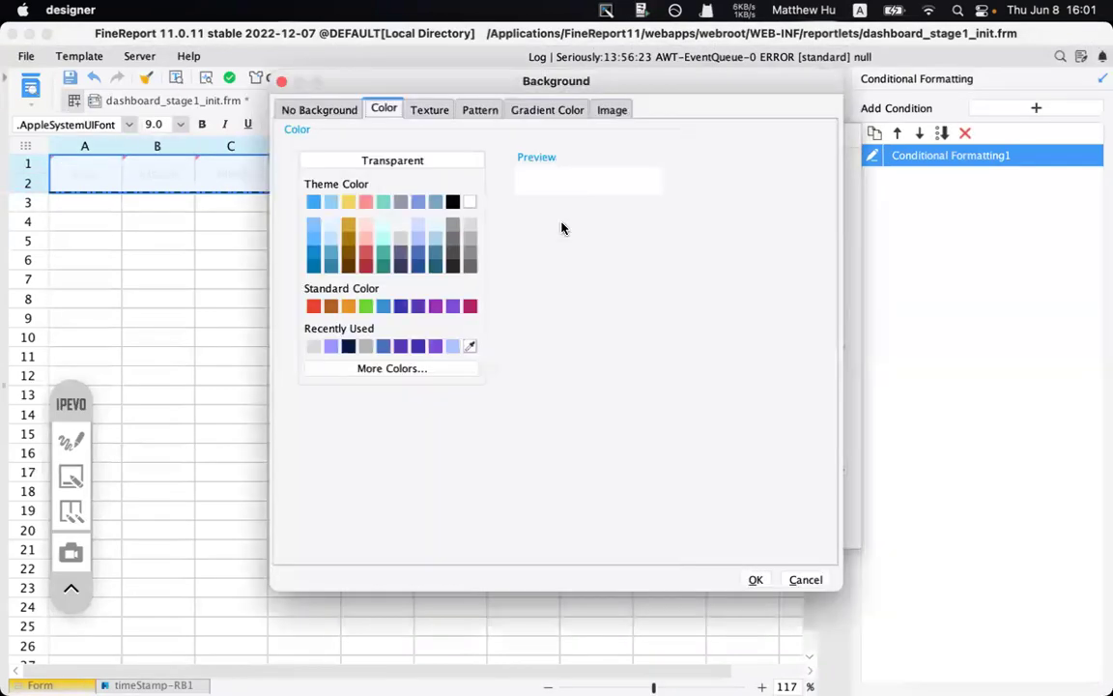
pyautogui.click(613, 109)
pyautogui.click(778, 143)
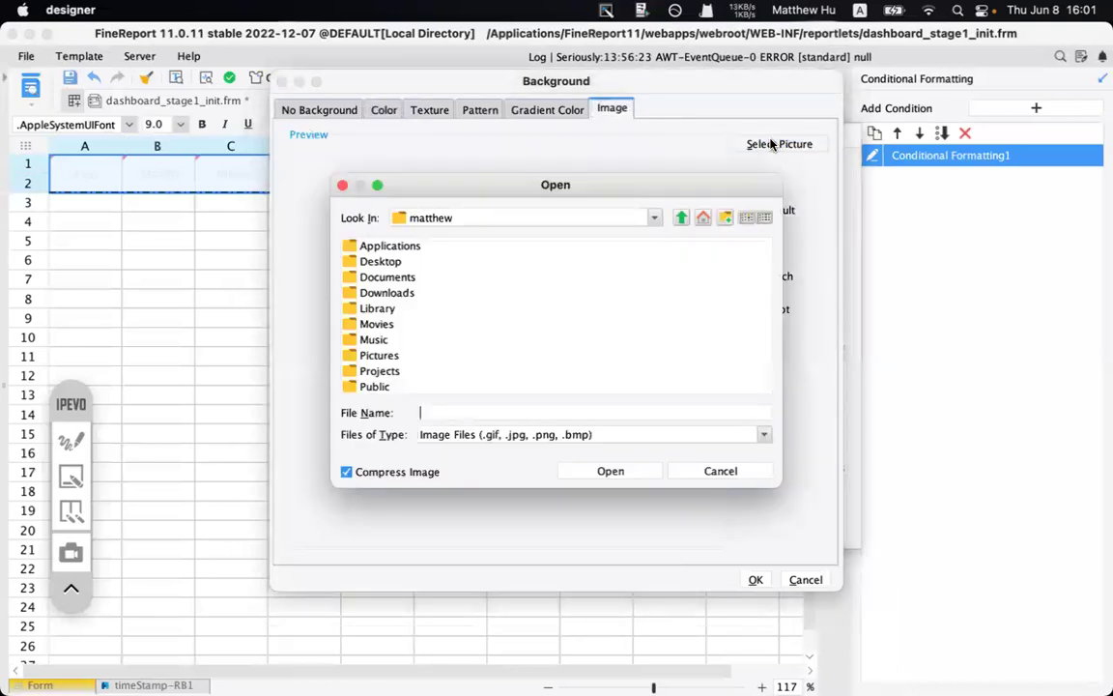
pyautogui.doubleClick(381, 261)
pyautogui.doubleClick(376, 247)
pyautogui.doubleClick(377, 277)
pyautogui.click(389, 372)
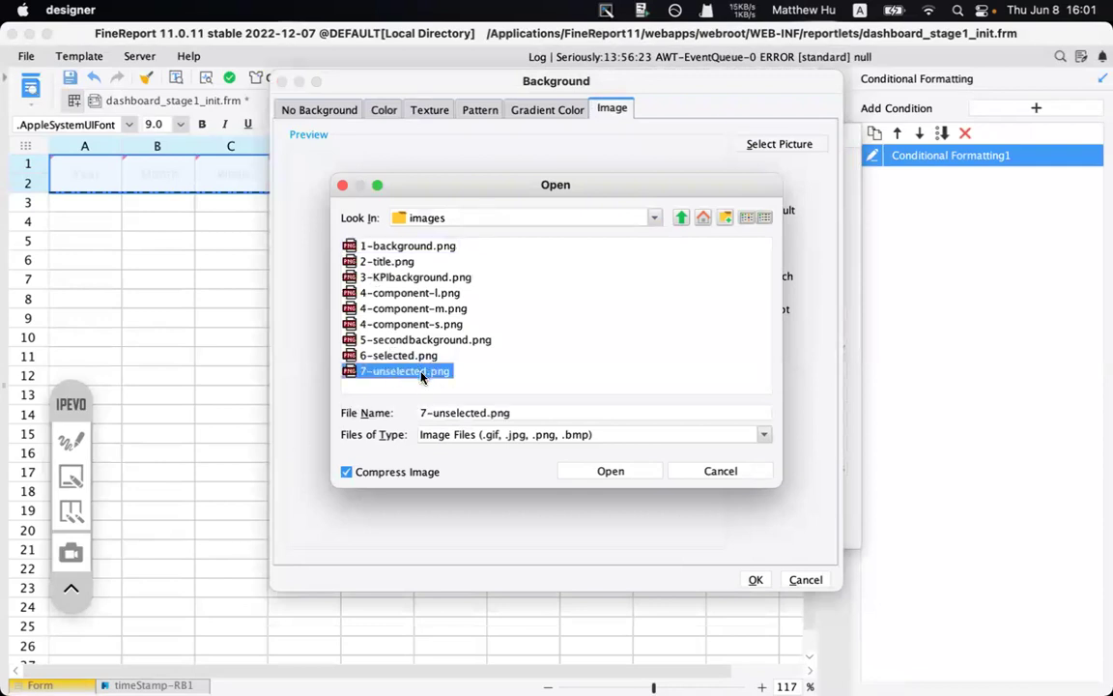
pyautogui.click(611, 471)
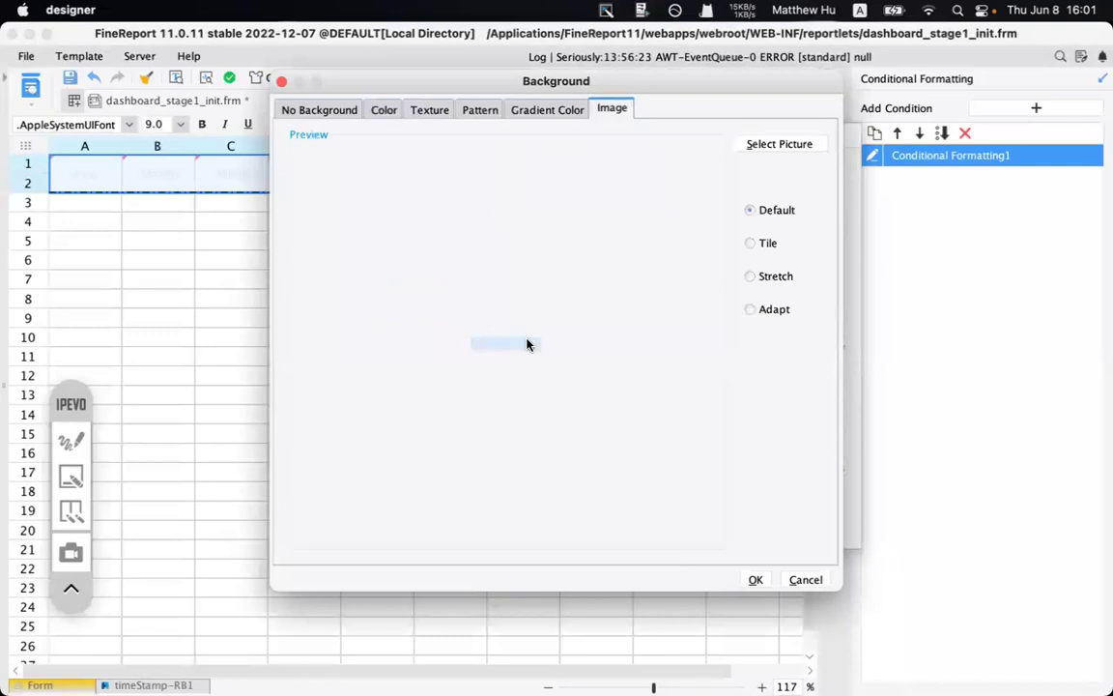
pyautogui.moveTo(471, 356)
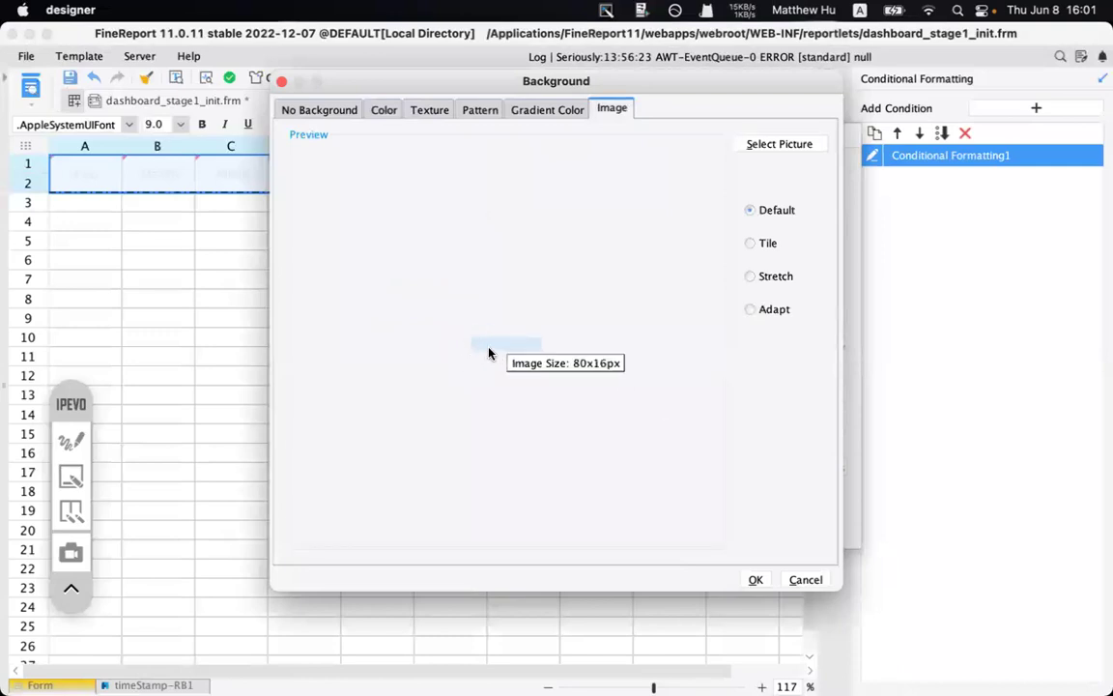
pyautogui.click(754, 579)
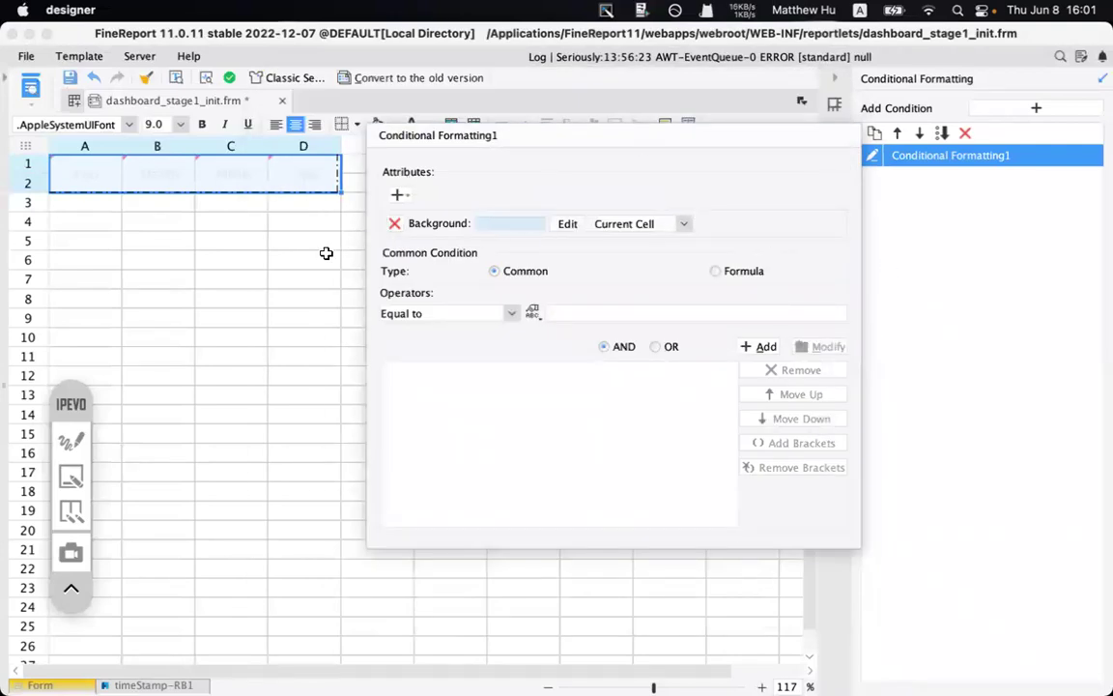
# - Rename the first conditional format as unselected
pyautogui.click(919, 197)
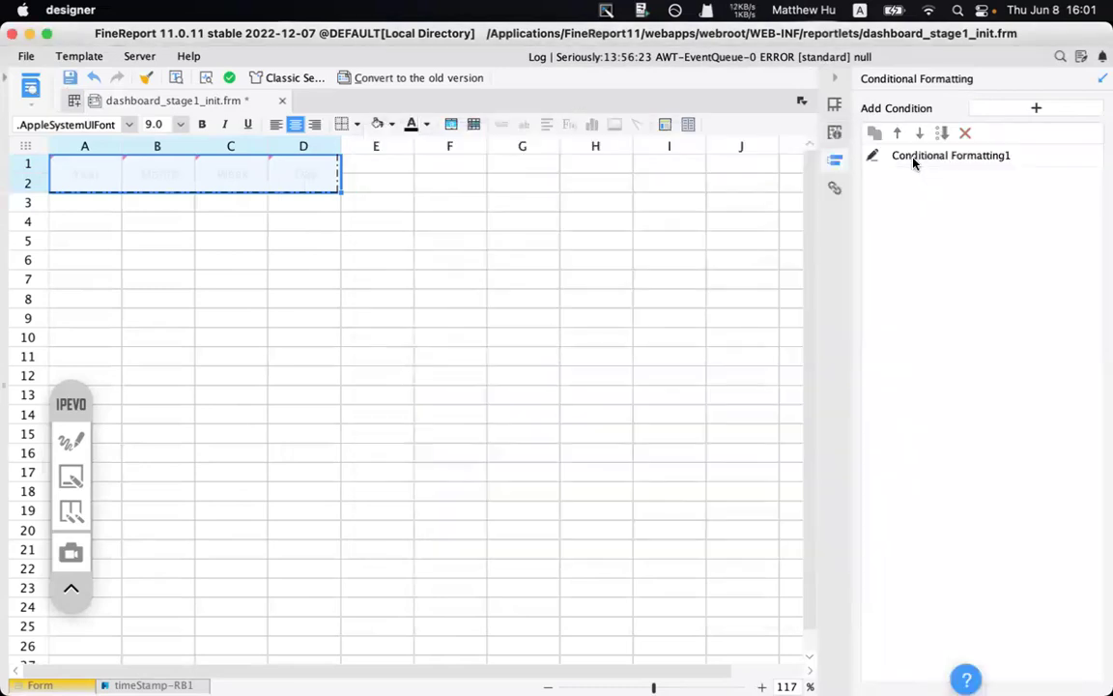
pyautogui.doubleClick(901, 157)
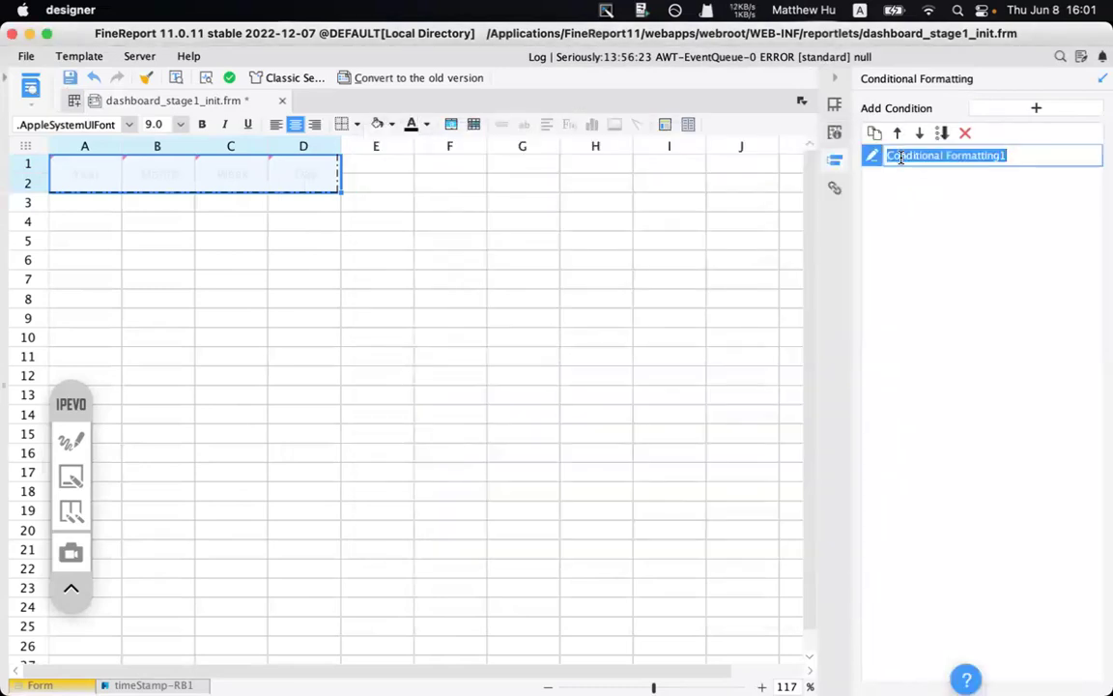
pyautogui.write('unselected')
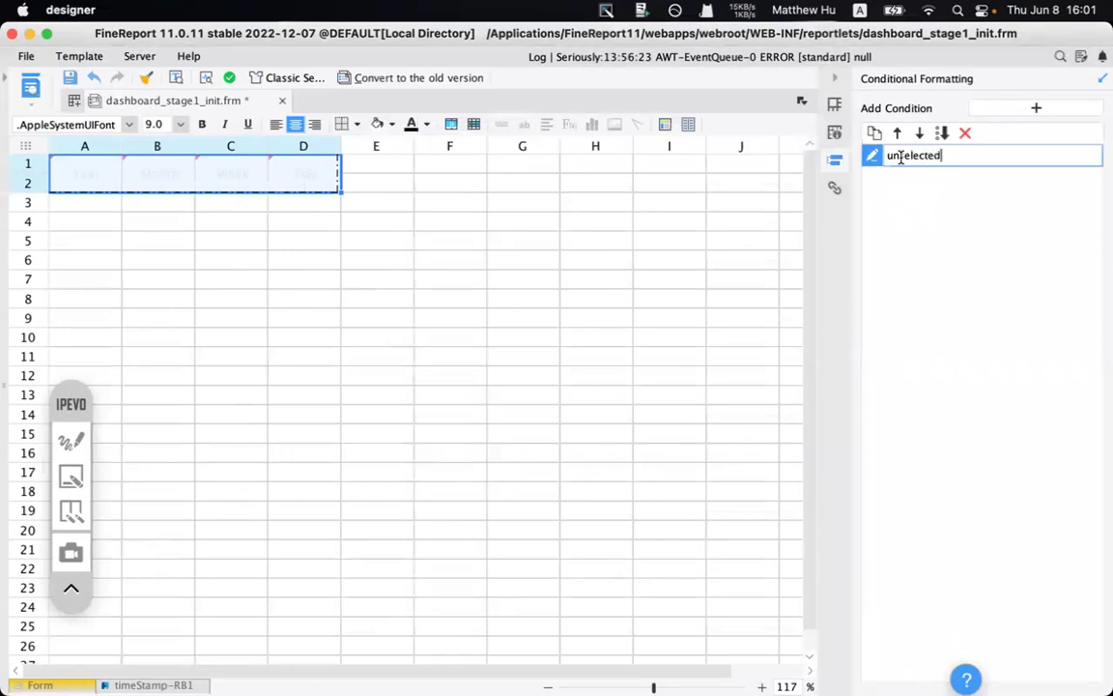
pyautogui.press('Return')
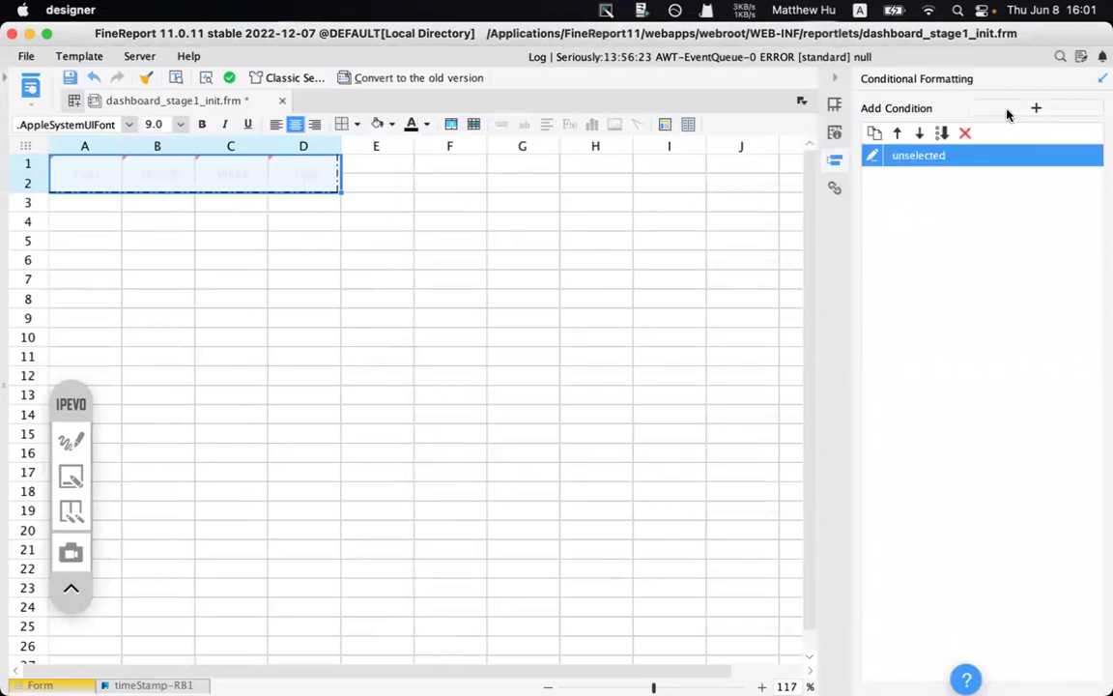
# - Add a second conditional format with a Background attribute to cells A1 through D2
pyautogui.moveTo(83, 179); pyautogui.dragTo(305, 181)
pyautogui.click(1035, 107)
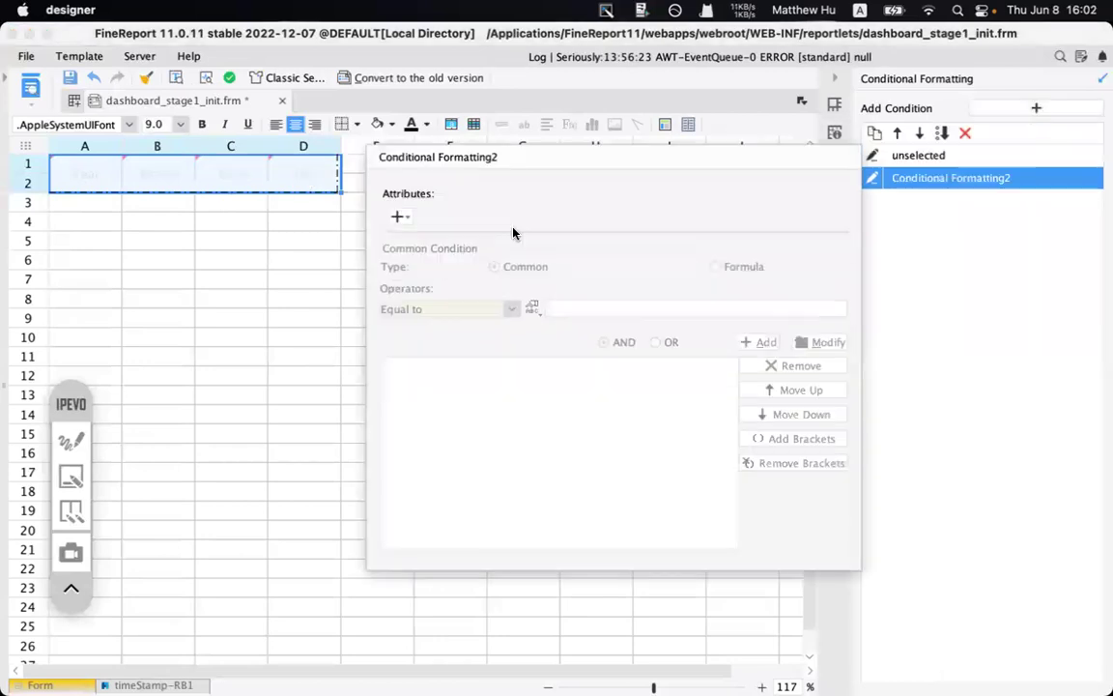
pyautogui.click(400, 220)
pyautogui.click(427, 258)
# - Set the second format's background to the image 6-selected.png from the images folder in Desktop/DashboardDesign
pyautogui.click(567, 246)
pyautogui.click(612, 109)
pyautogui.click(787, 143)
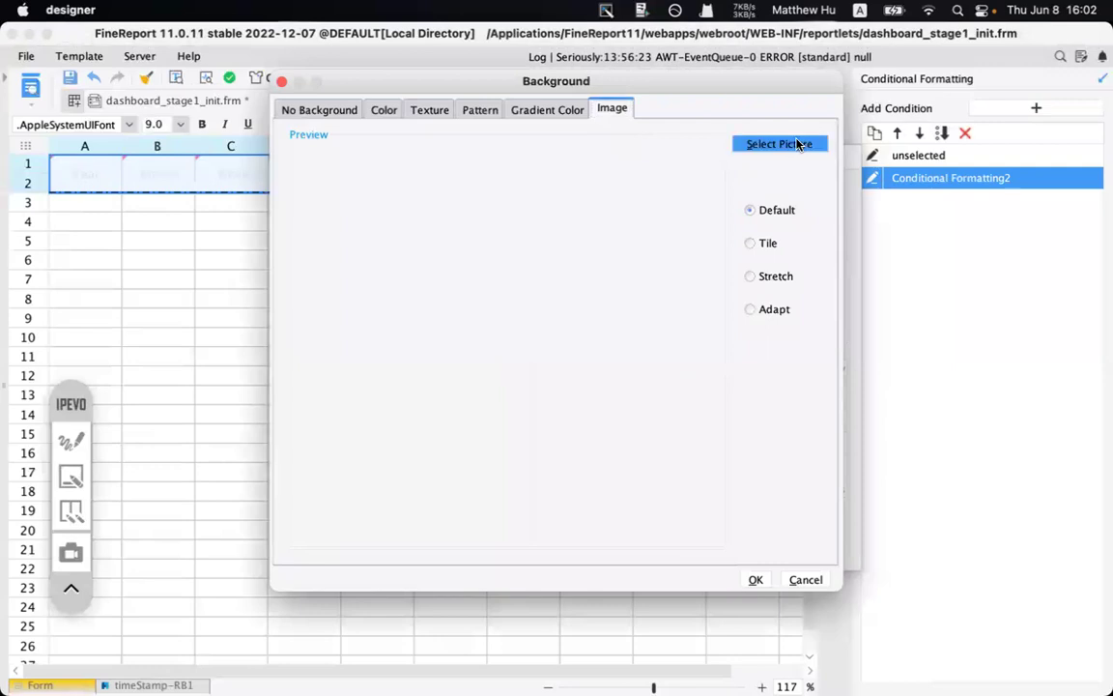
pyautogui.doubleClick(379, 261)
pyautogui.doubleClick(376, 251)
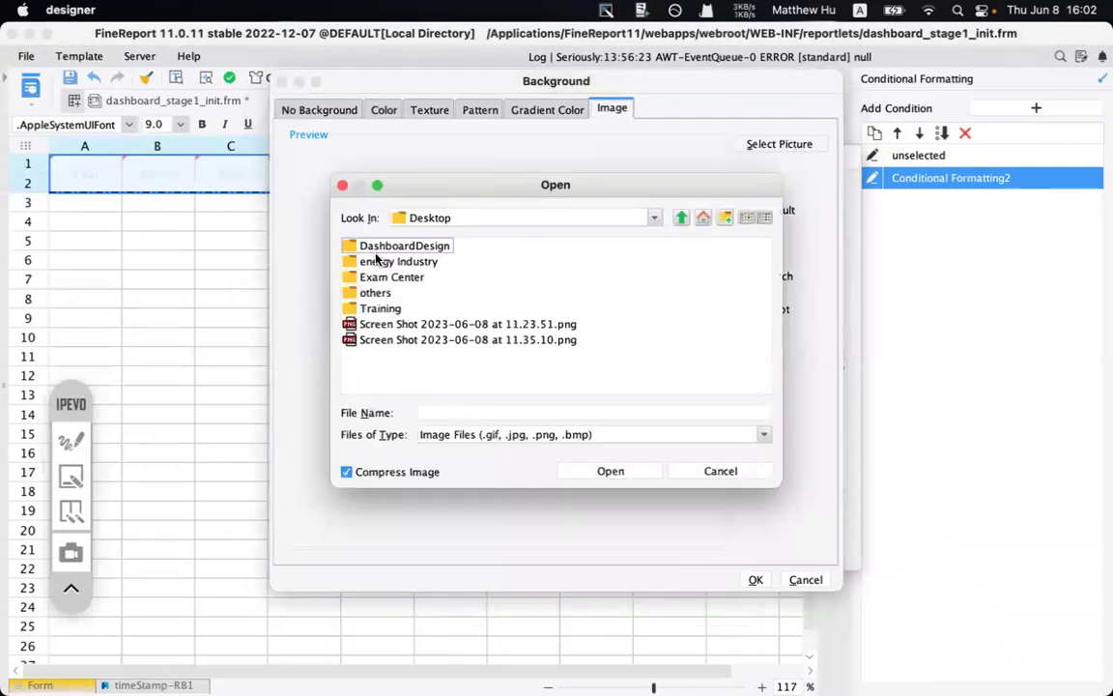
pyautogui.doubleClick(376, 278)
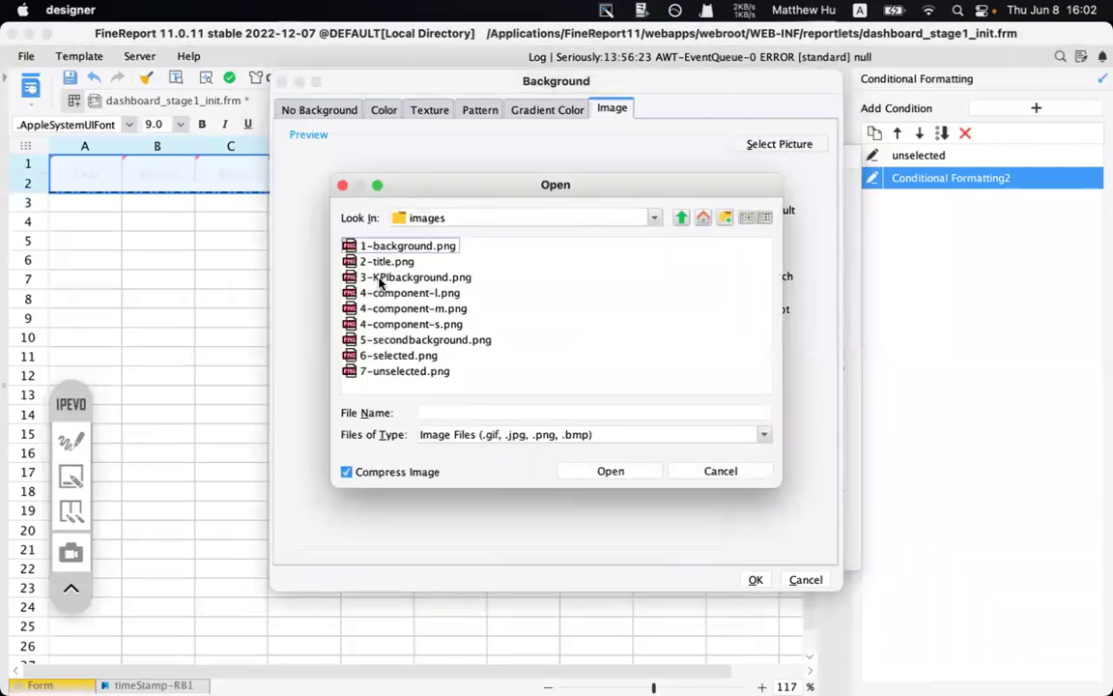
pyautogui.click(392, 357)
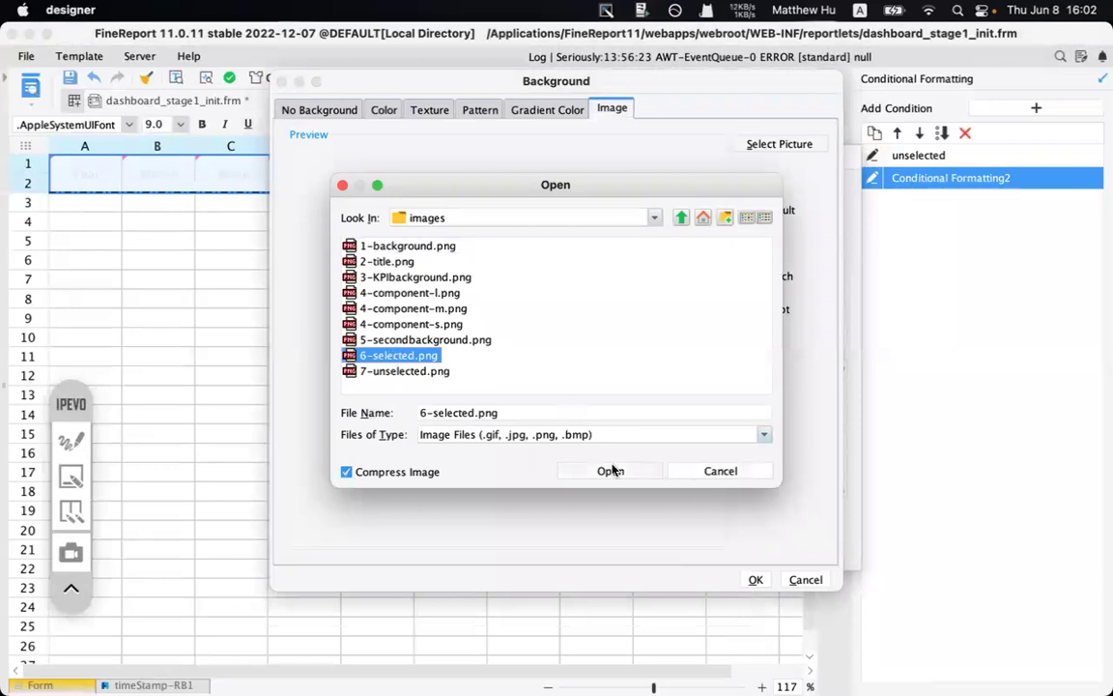
pyautogui.click(607, 471)
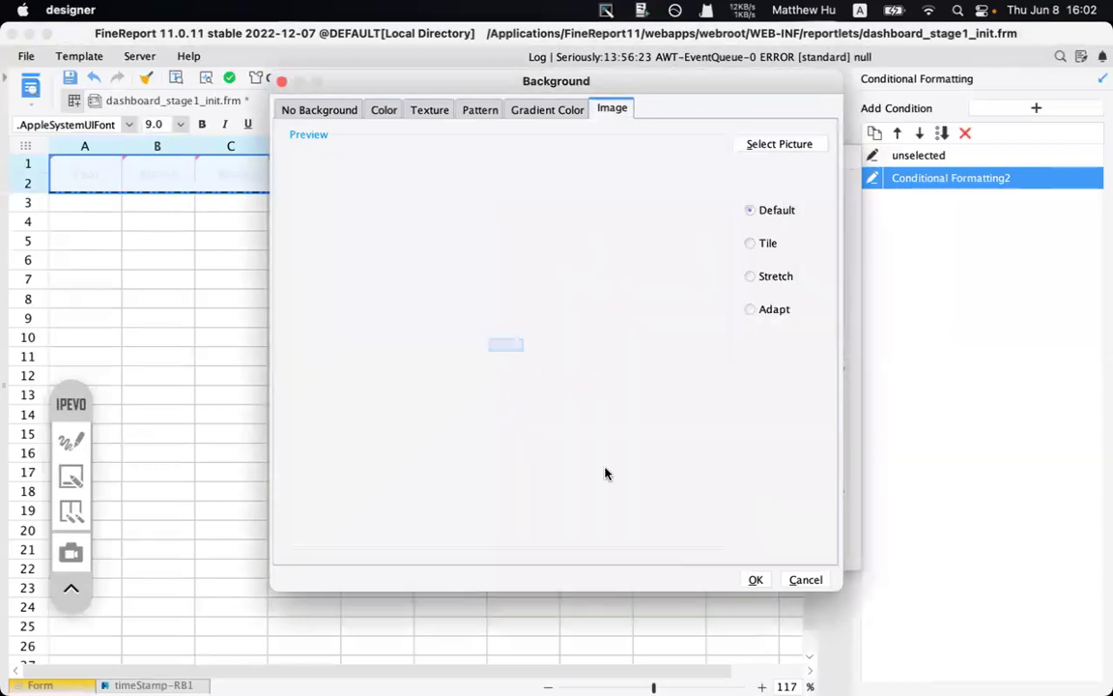
pyautogui.click(756, 578)
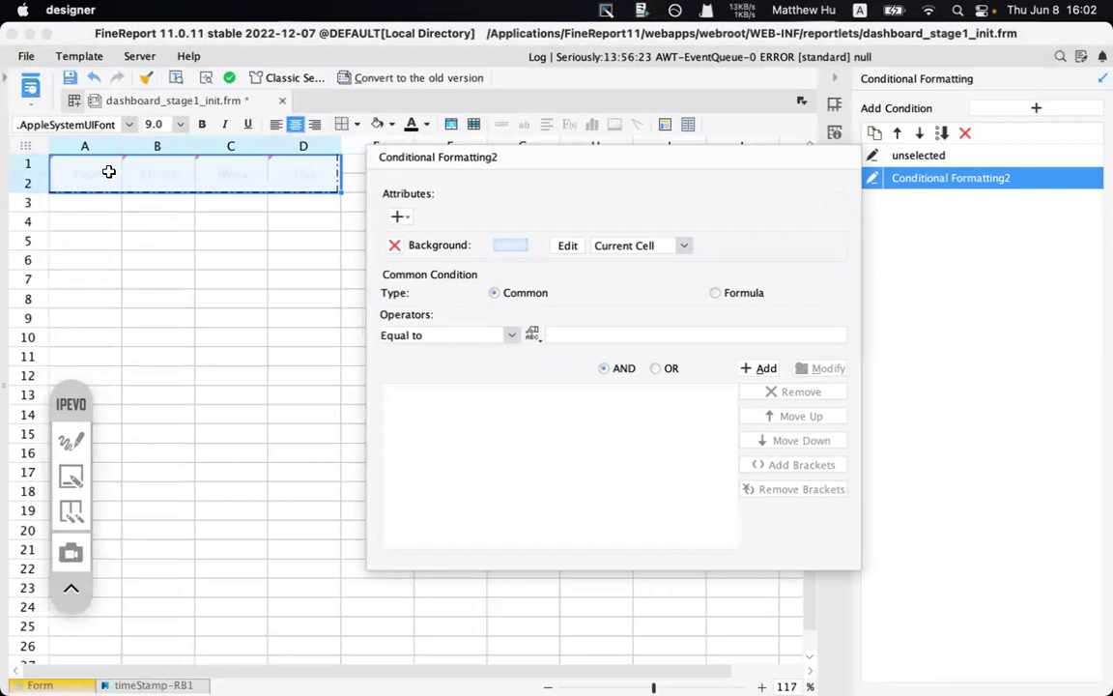
# - Add the formula condition $time_TP = $$$ to the second conditional format, using the time_TP template parameter
pyautogui.click(716, 293)
pyautogui.click(821, 318)
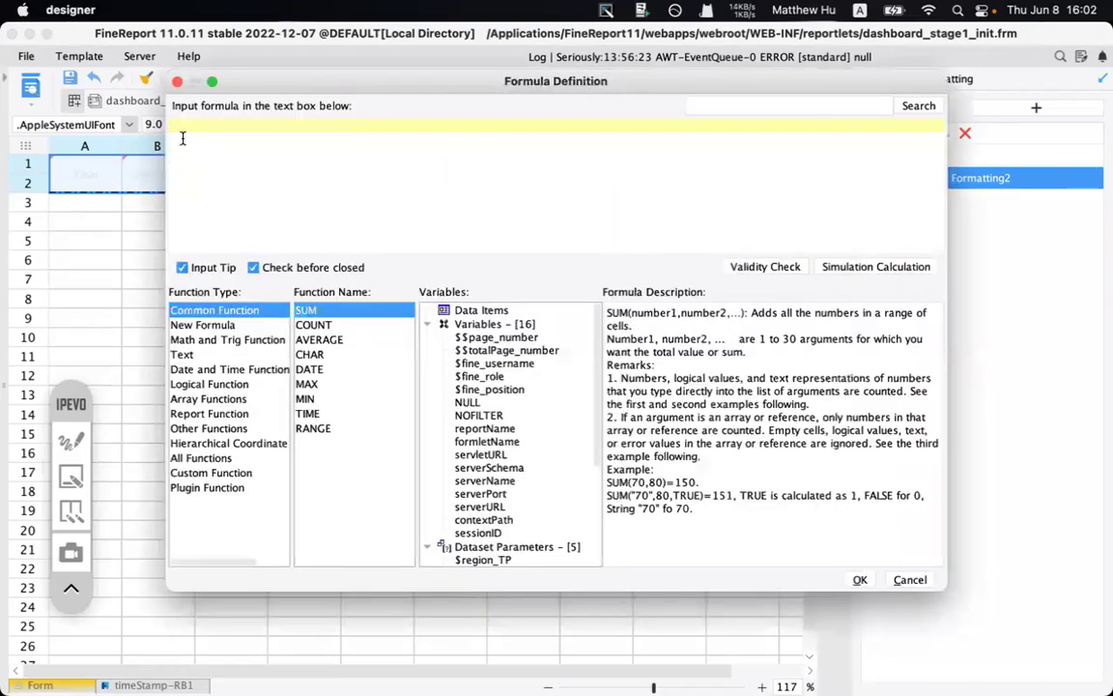
pyautogui.scroll(-4, 430, 430)
pyautogui.doubleClick(479, 481)
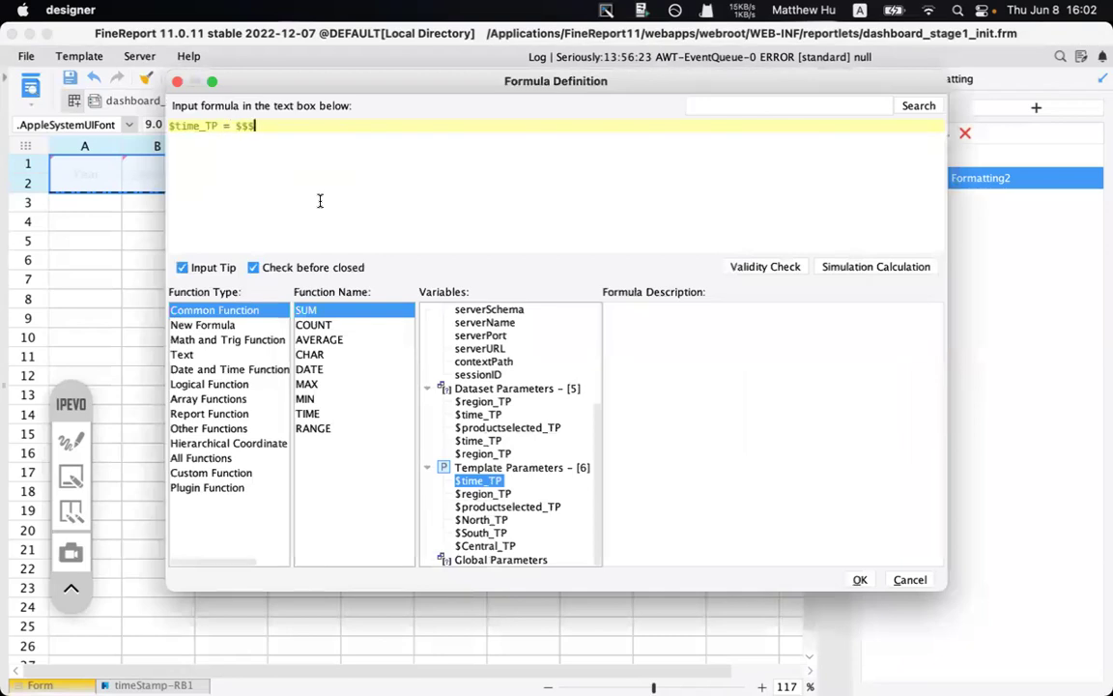
pyautogui.click(860, 578)
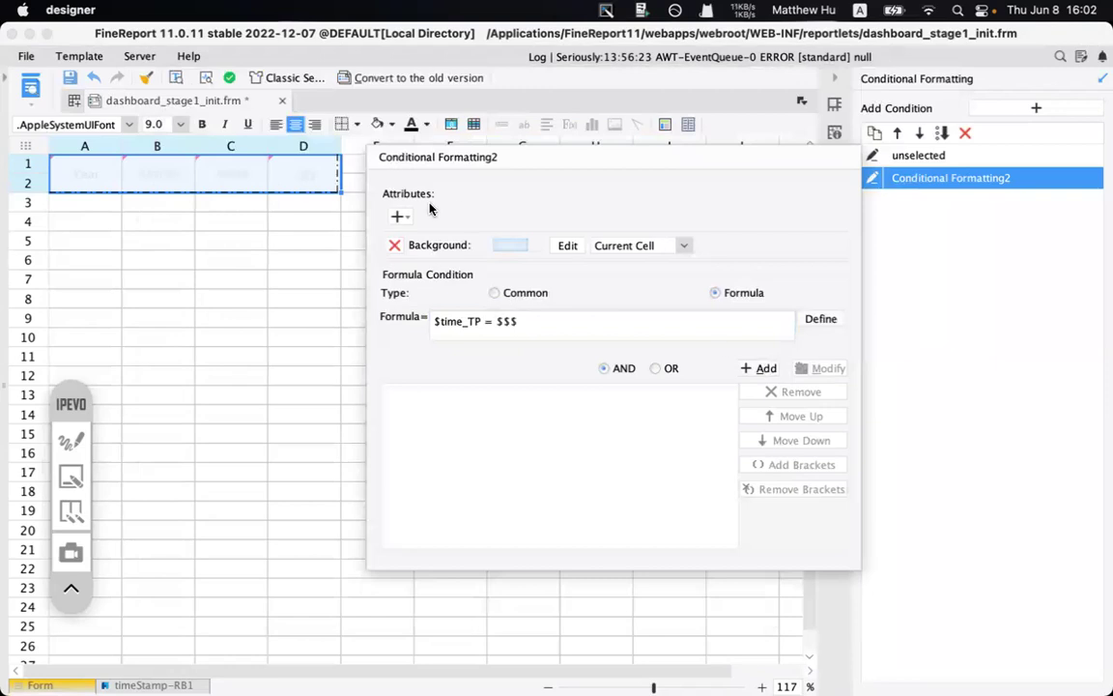
pyautogui.click(758, 368)
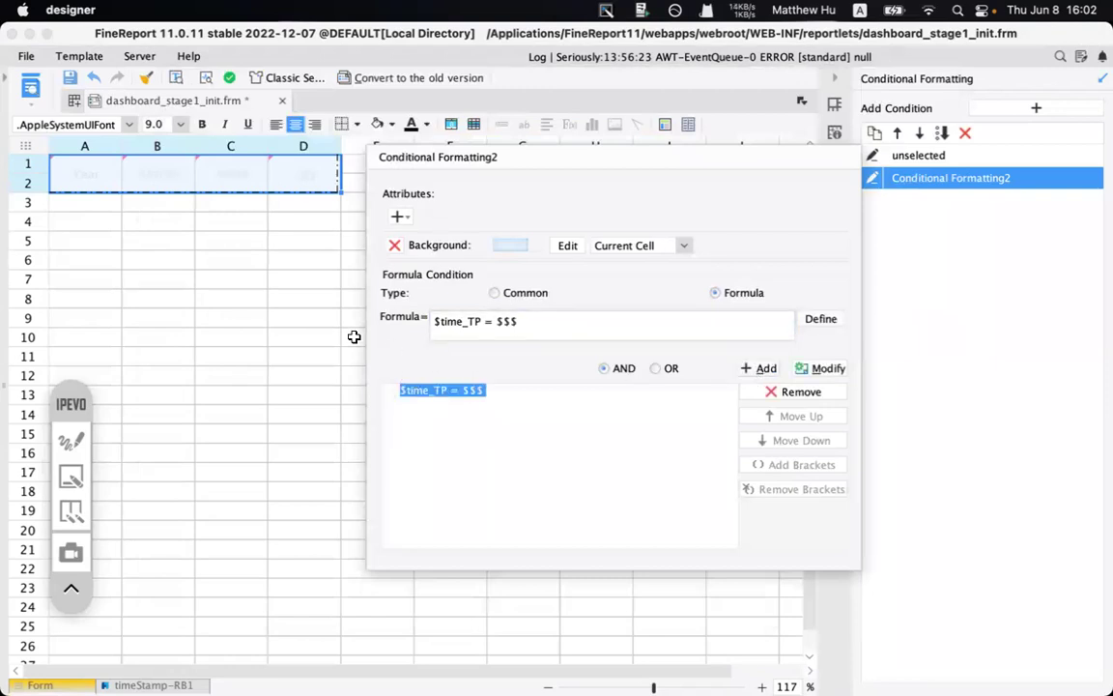
# - Rename the second conditional format as selected
pyautogui.click(318, 325)
pyautogui.moveTo(68, 164); pyautogui.dragTo(298, 178)
pyautogui.click(959, 178)
pyautogui.click(958, 177)
pyautogui.write('sel')
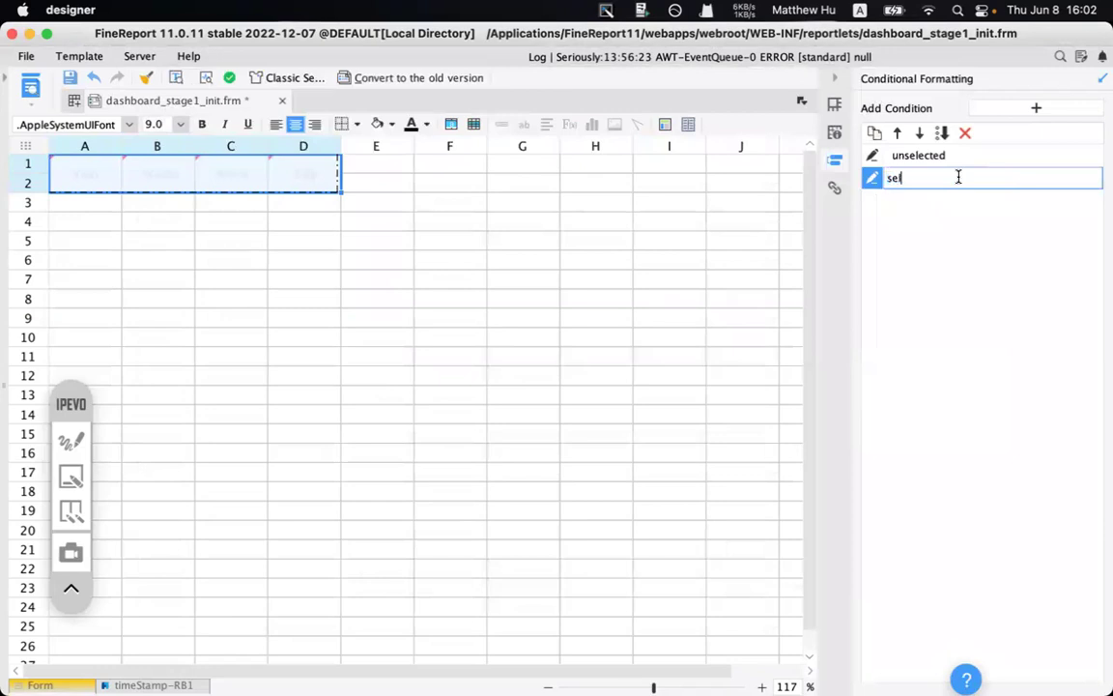
pyautogui.press('Return')
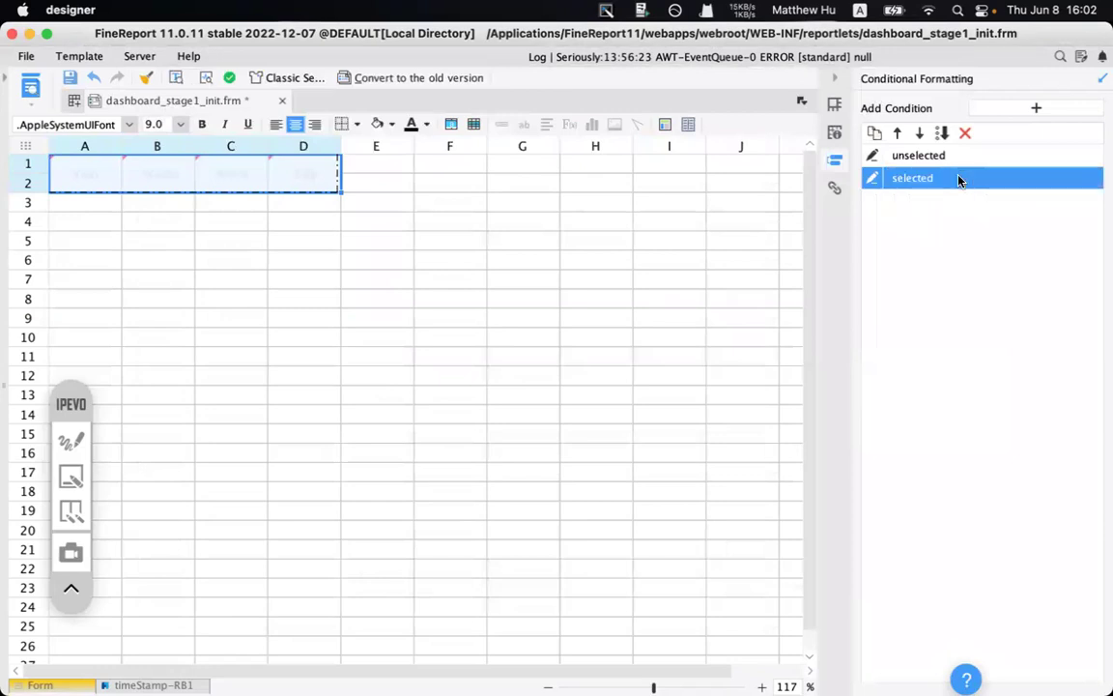
# - Save the form and preview the dashboard in the browser
pyautogui.click(542, 258)
pyautogui.click(67, 78)
pyautogui.click(32, 86)
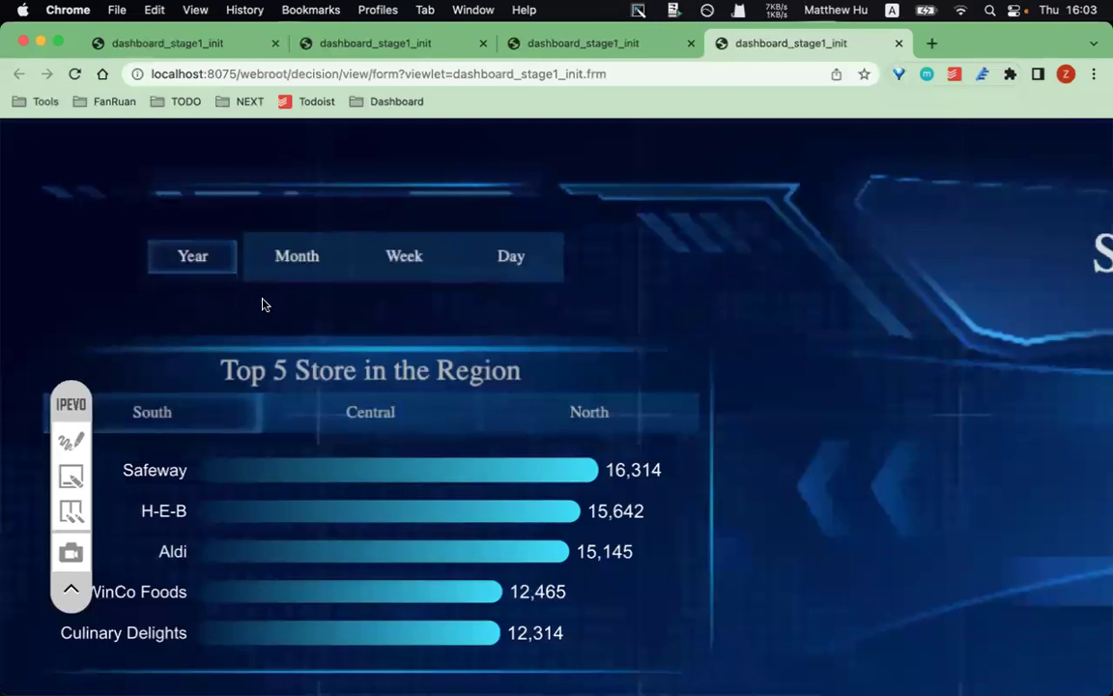
# - Annotate the previewed Year, Month, Week and Day labels with a red box around them and a red pen mark below each
pyautogui.click(70, 440)
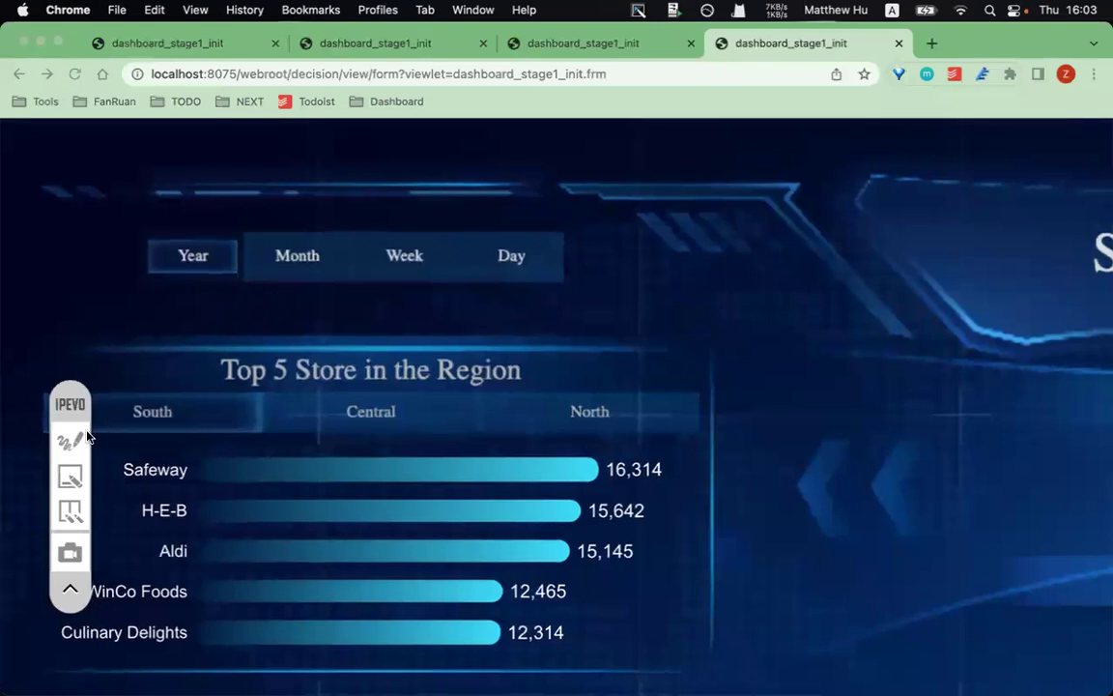
pyautogui.moveTo(103, 210)
pyautogui.mouseDown()
pyautogui.moveTo(562, 308)
pyautogui.moveTo(588, 284)
pyautogui.mouseUp()
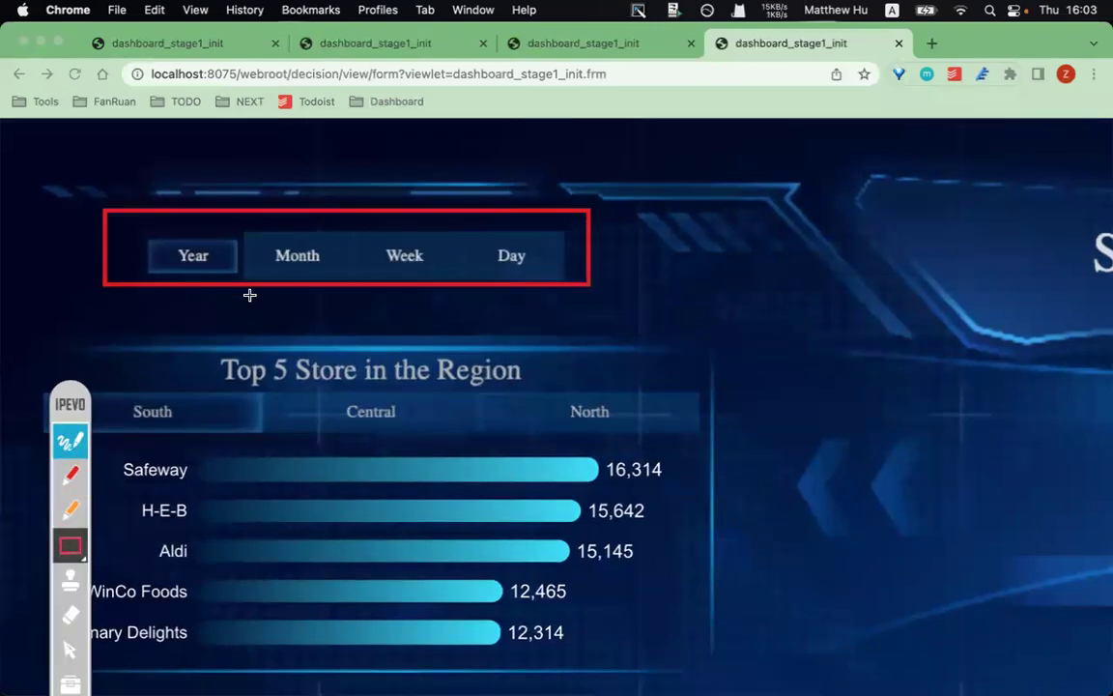
pyautogui.click(69, 474)
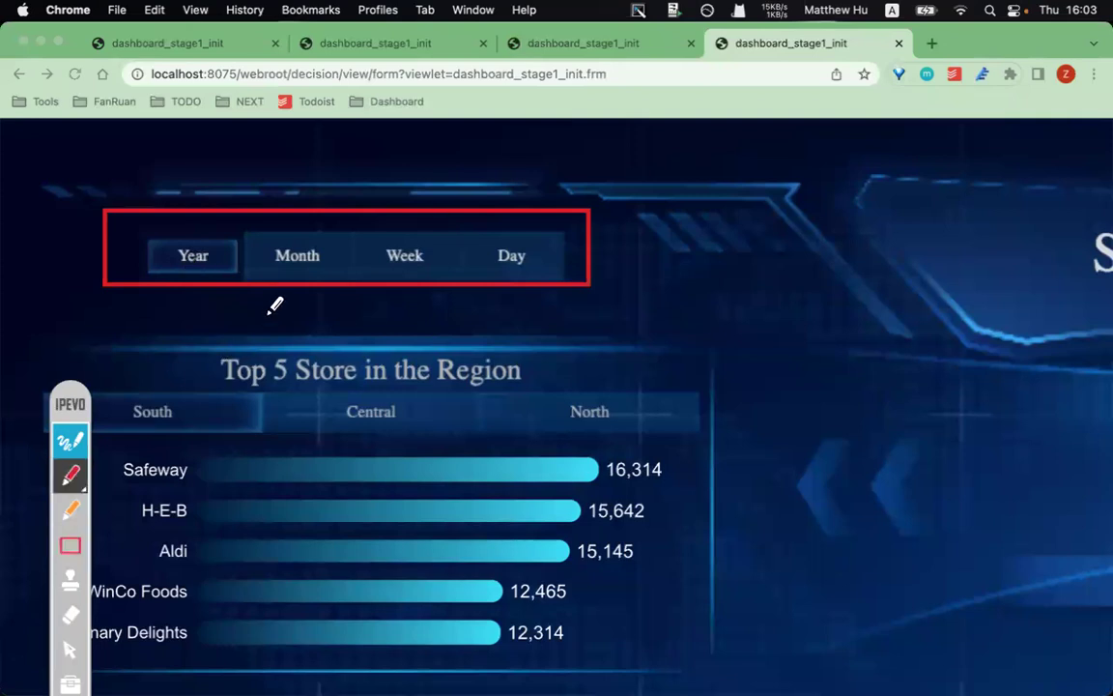
pyautogui.moveTo(177, 323)
pyautogui.mouseDown()
pyautogui.moveTo(178, 275)
pyautogui.moveTo(191, 293)
pyautogui.mouseUp()
pyautogui.moveTo(293, 319); pyautogui.dragTo(293, 280)
pyautogui.moveTo(394, 280); pyautogui.dragTo(394, 329)
pyautogui.moveTo(513, 280); pyautogui.dragTo(513, 301)
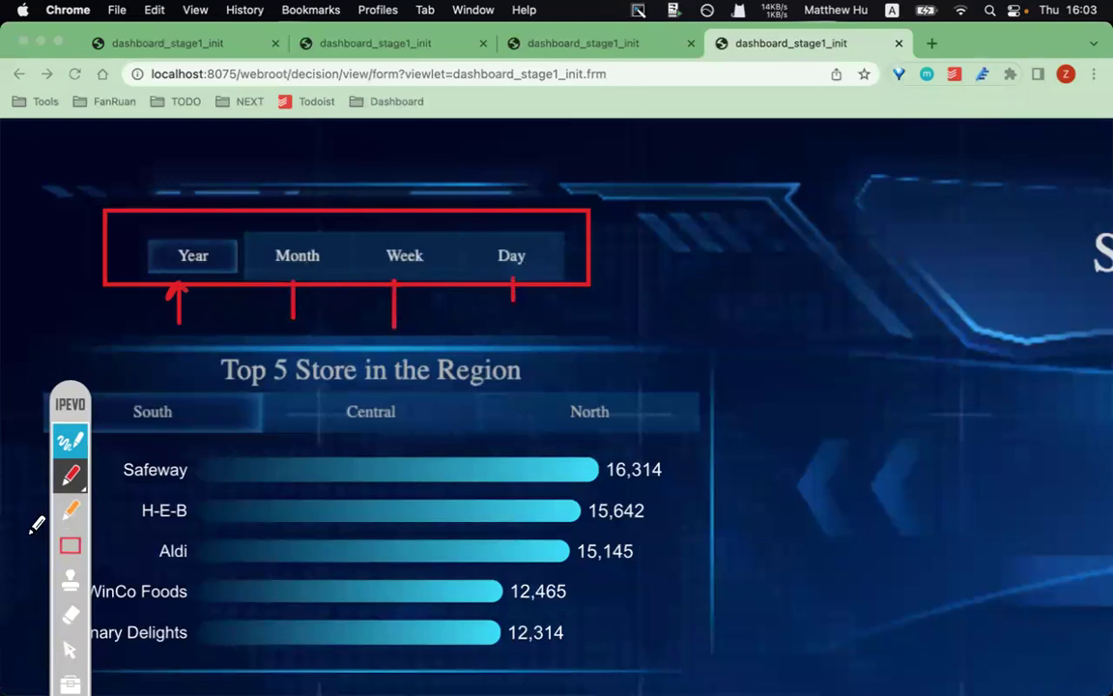
# - Clear the red annotations from the previewed dashboard and highlight the Year label in the time selector
pyautogui.moveTo(72, 393); pyautogui.dragTo(54, 172)
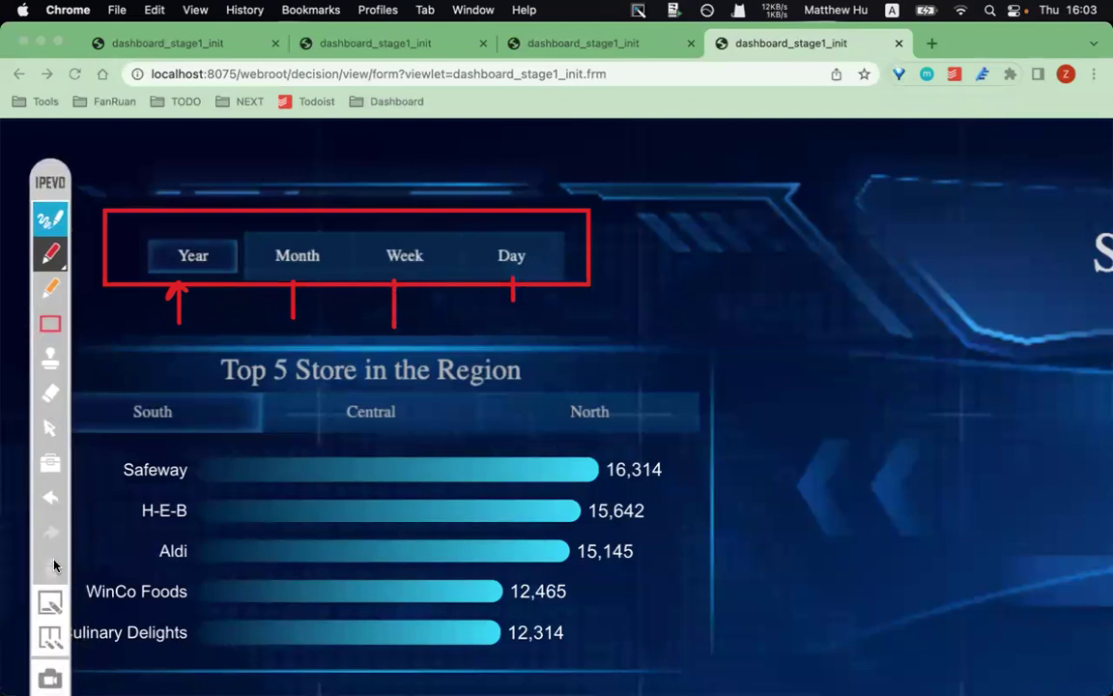
pyautogui.click(50, 219)
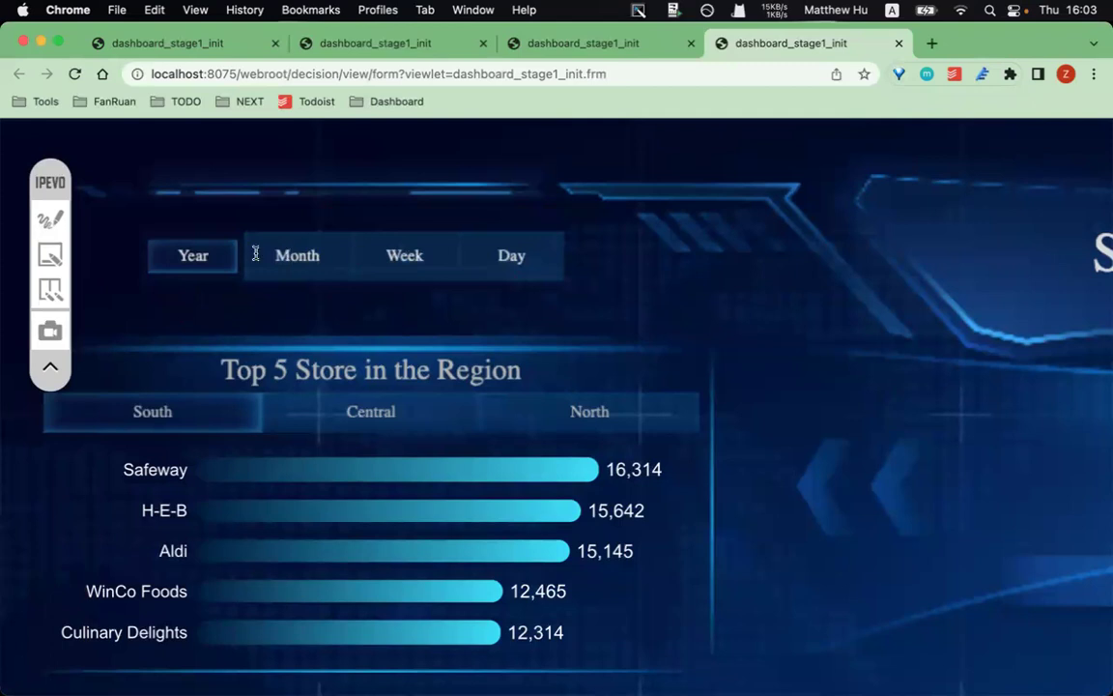
pyautogui.moveTo(172, 258); pyautogui.dragTo(224, 258)
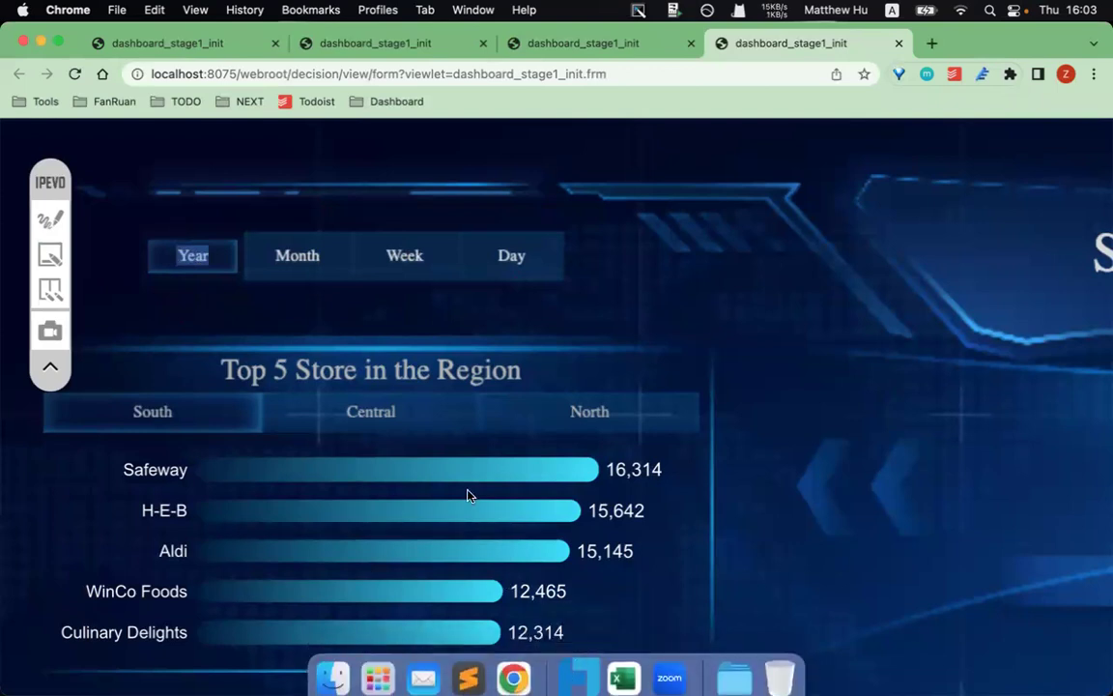
# - Switch to the FineReport designer and check the default value of the time_TP template parameter, briefly underlining it in red
pyautogui.click(576, 666)
pyautogui.click(28, 60)
pyautogui.moveTo(79, 56)
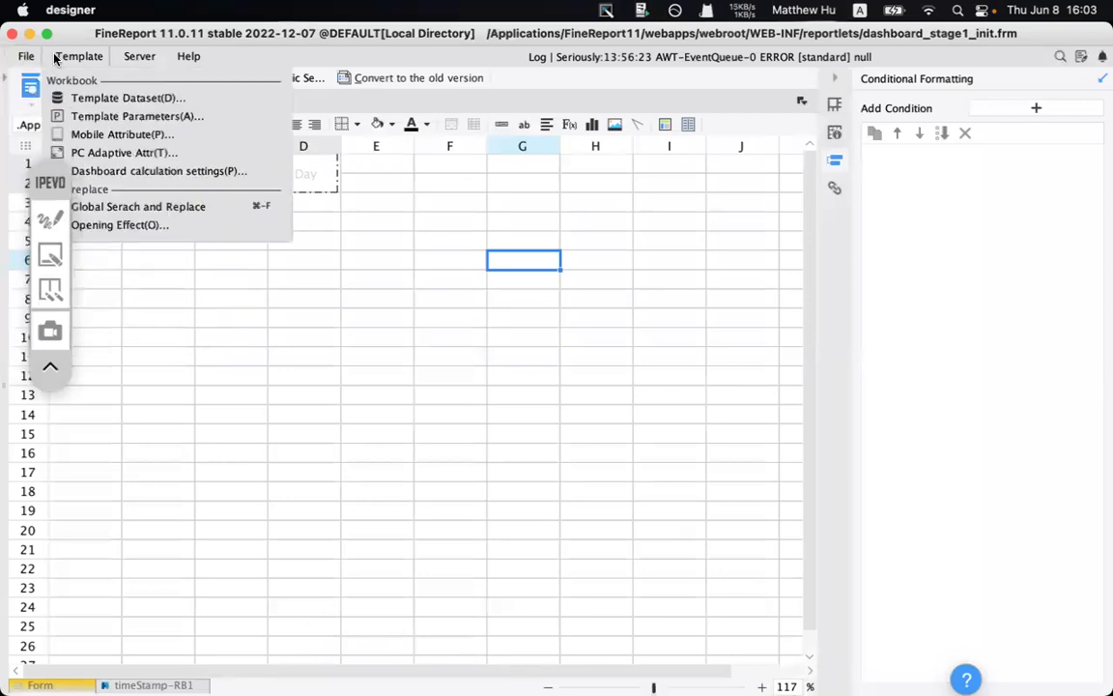
pyautogui.click(113, 117)
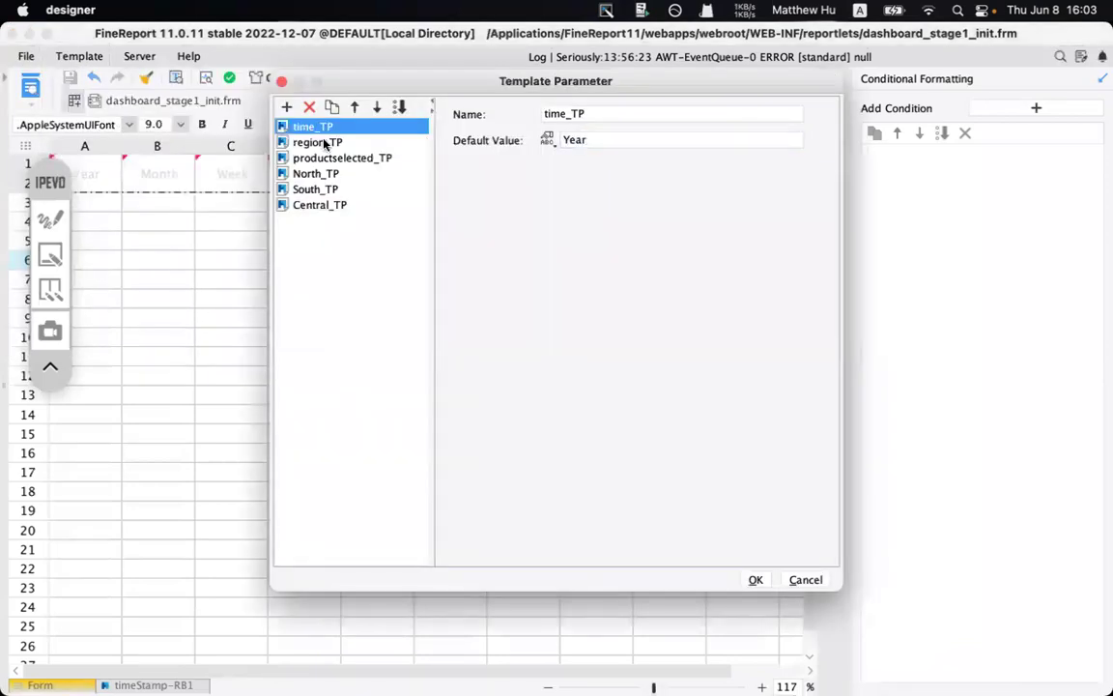
pyautogui.click(49, 224)
pyautogui.moveTo(538, 161); pyautogui.dragTo(611, 161)
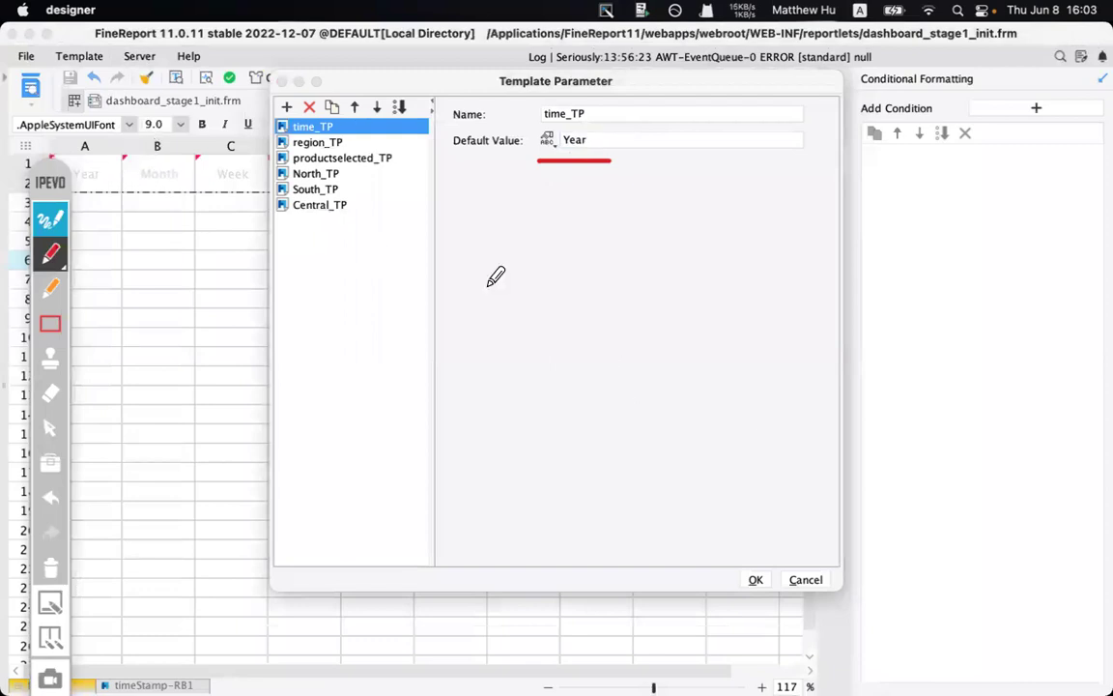
pyautogui.click(50, 568)
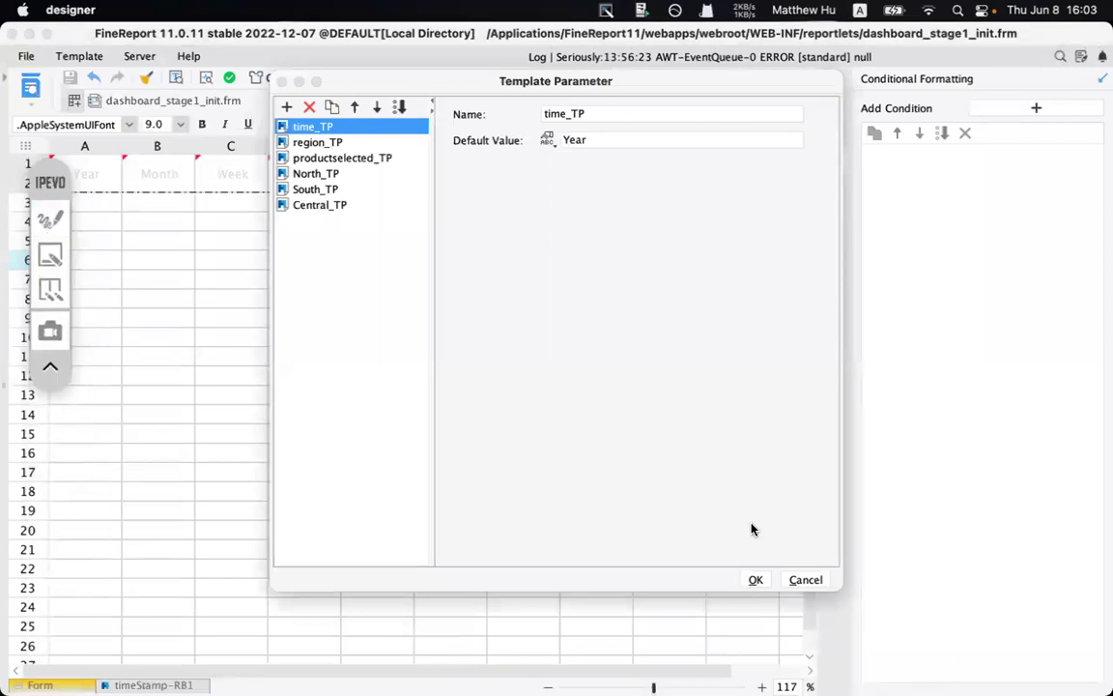
pyautogui.click(796, 580)
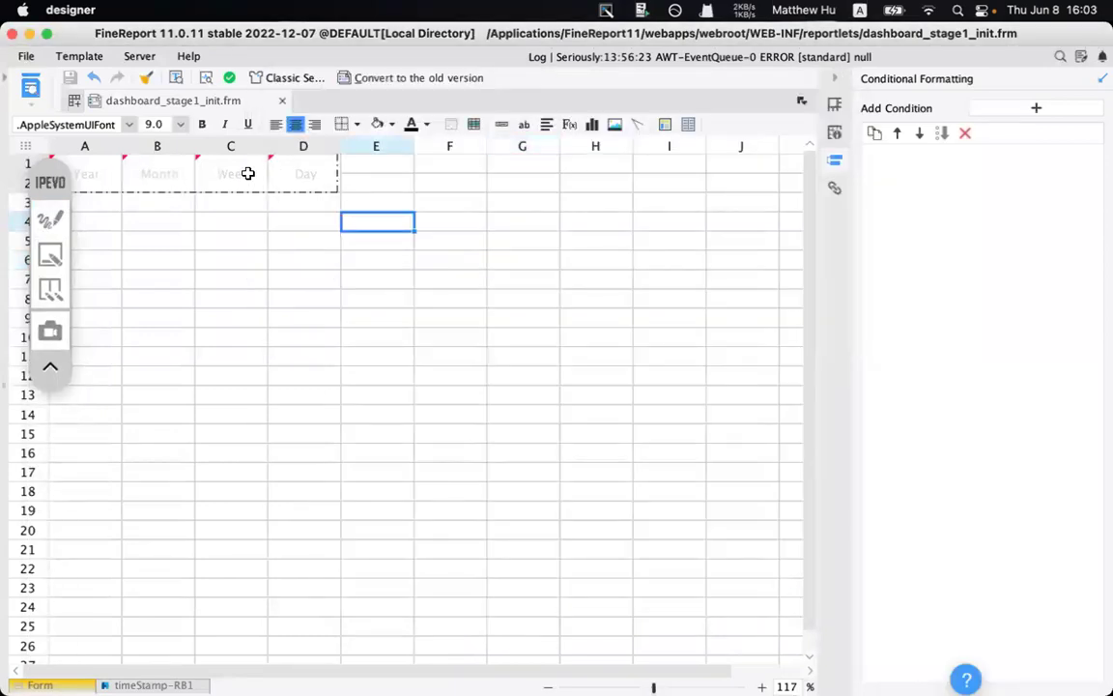
# - Add a Current Dashboard Object hyperlink to the Year, Month, Week and Day cells, targeting the form object timeStamp-RB1
pyautogui.click(295, 171)
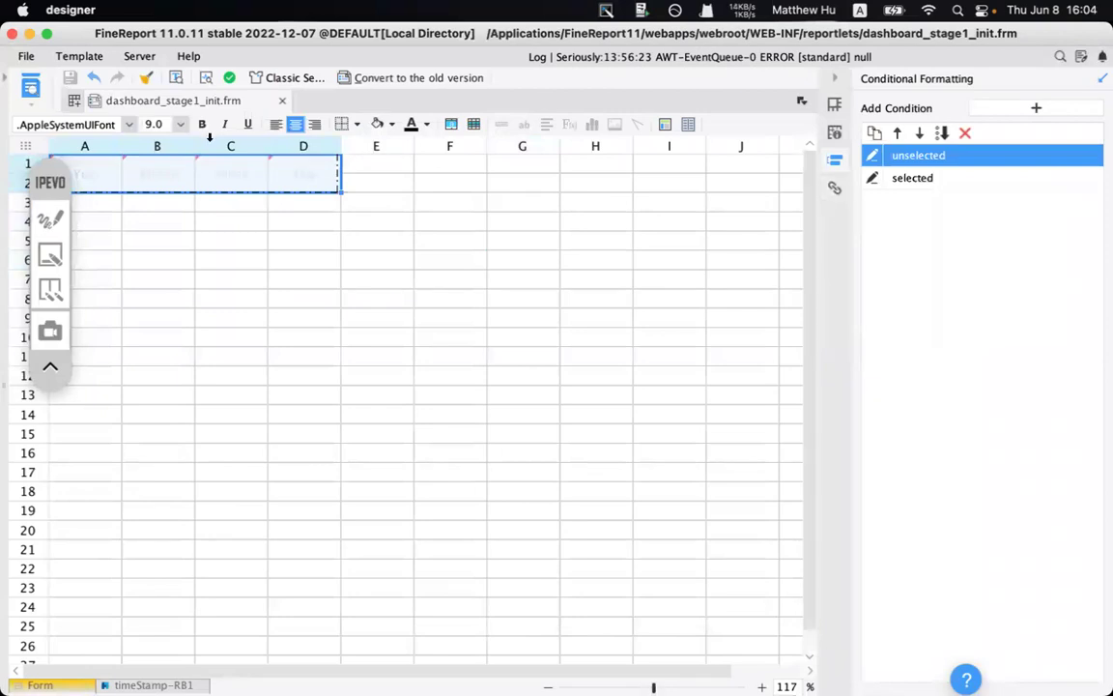
pyautogui.click(834, 189)
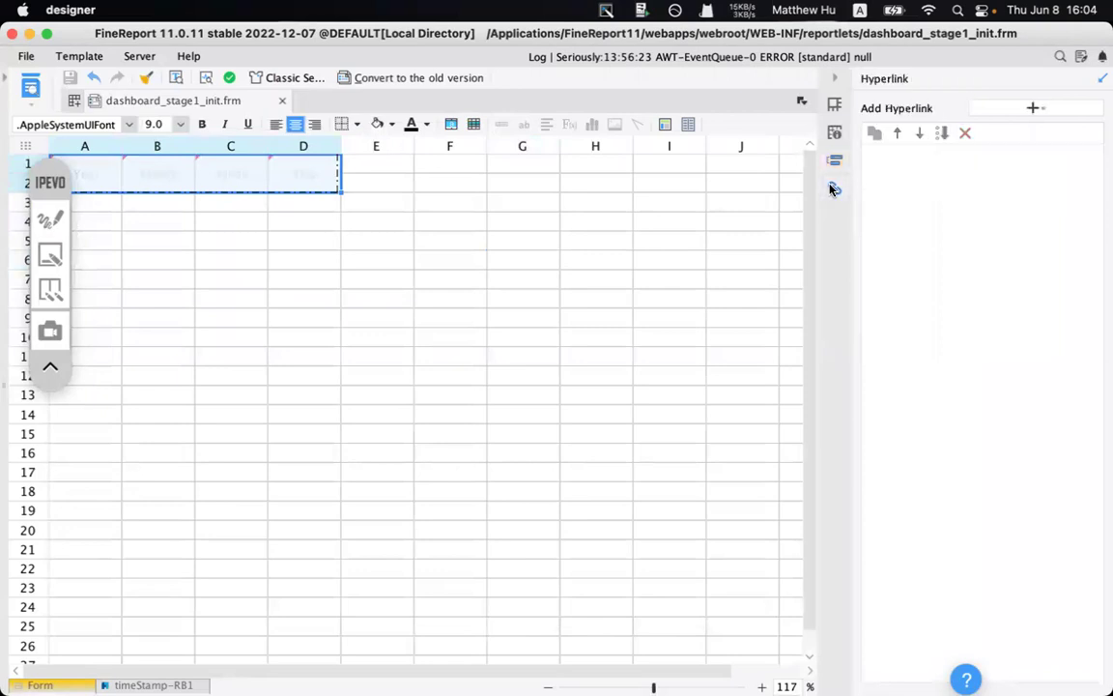
pyautogui.click(1007, 108)
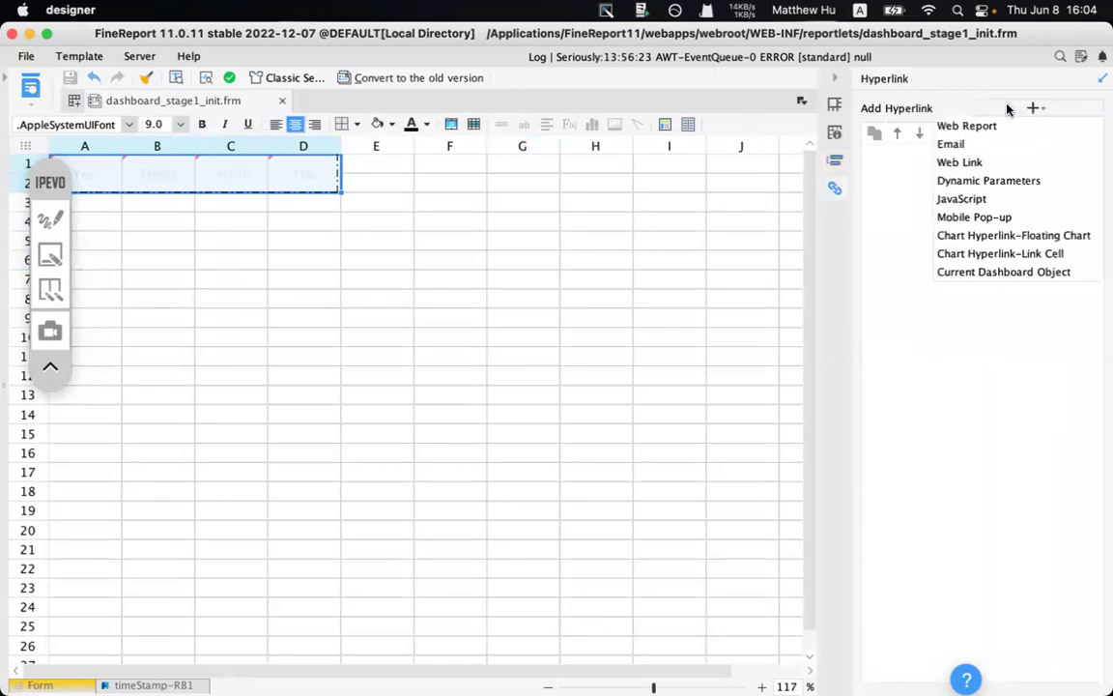
pyautogui.click(966, 274)
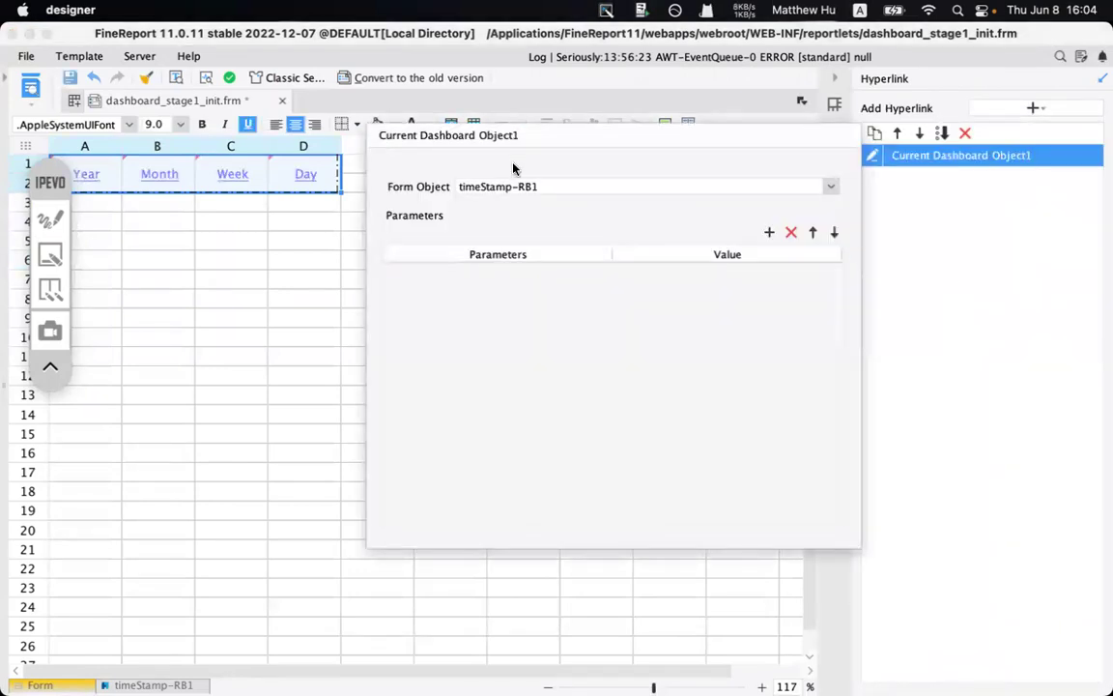
pyautogui.click(872, 158)
pyautogui.click(872, 157)
pyautogui.click(160, 196)
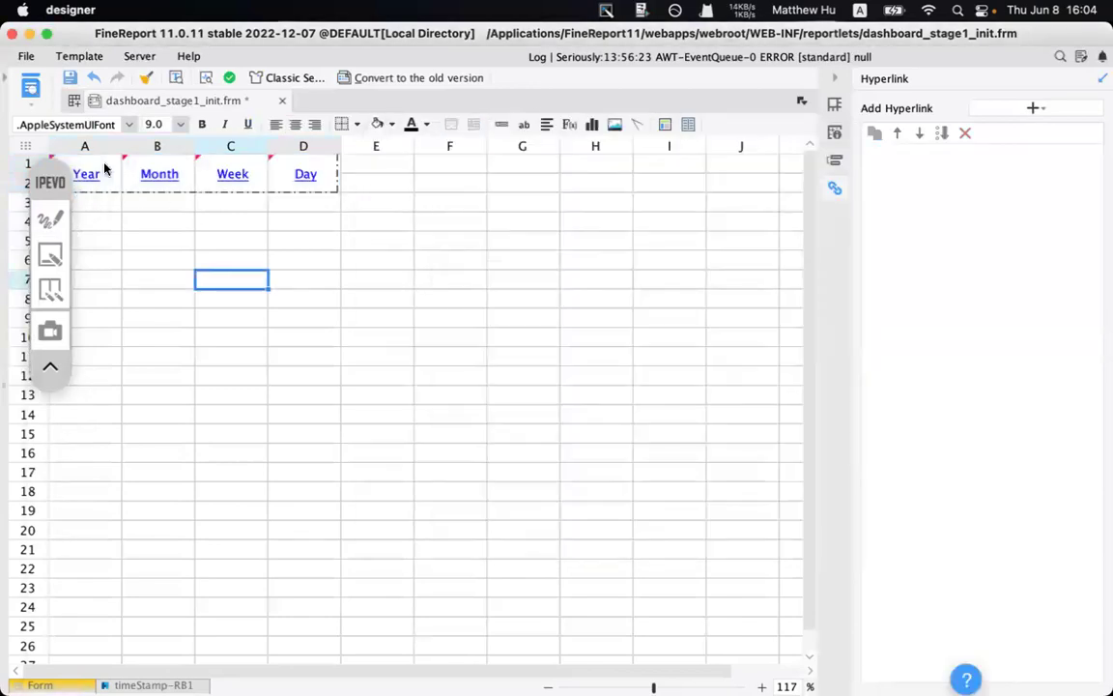
pyautogui.click(319, 174)
pyautogui.click(872, 158)
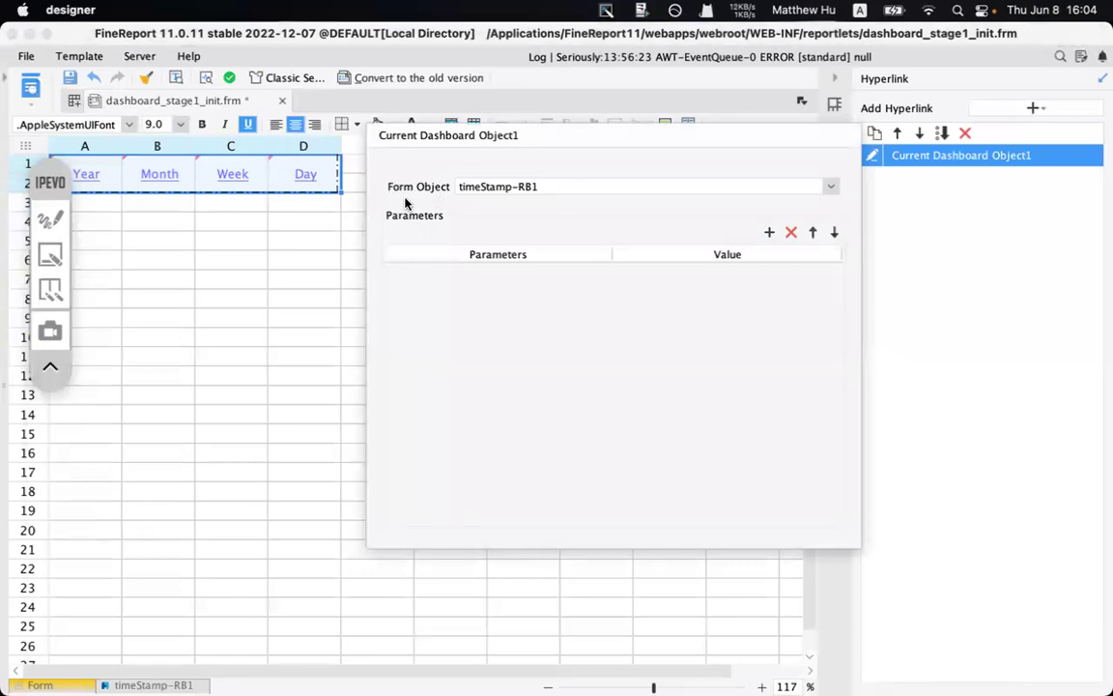
pyautogui.click(463, 186)
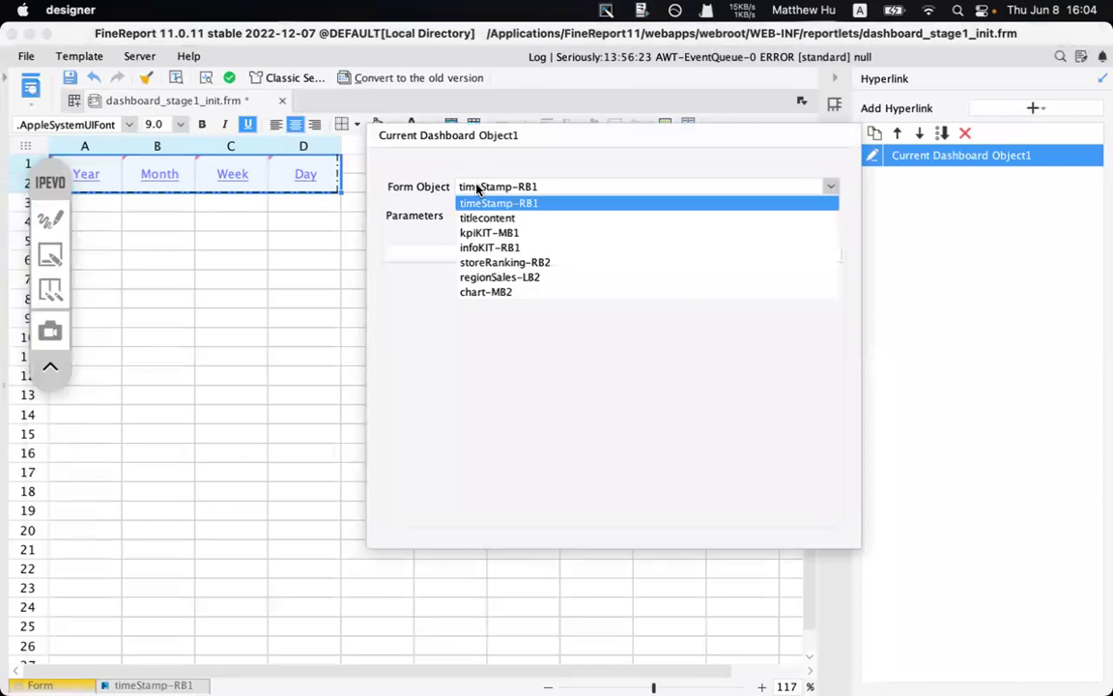
pyautogui.click(491, 203)
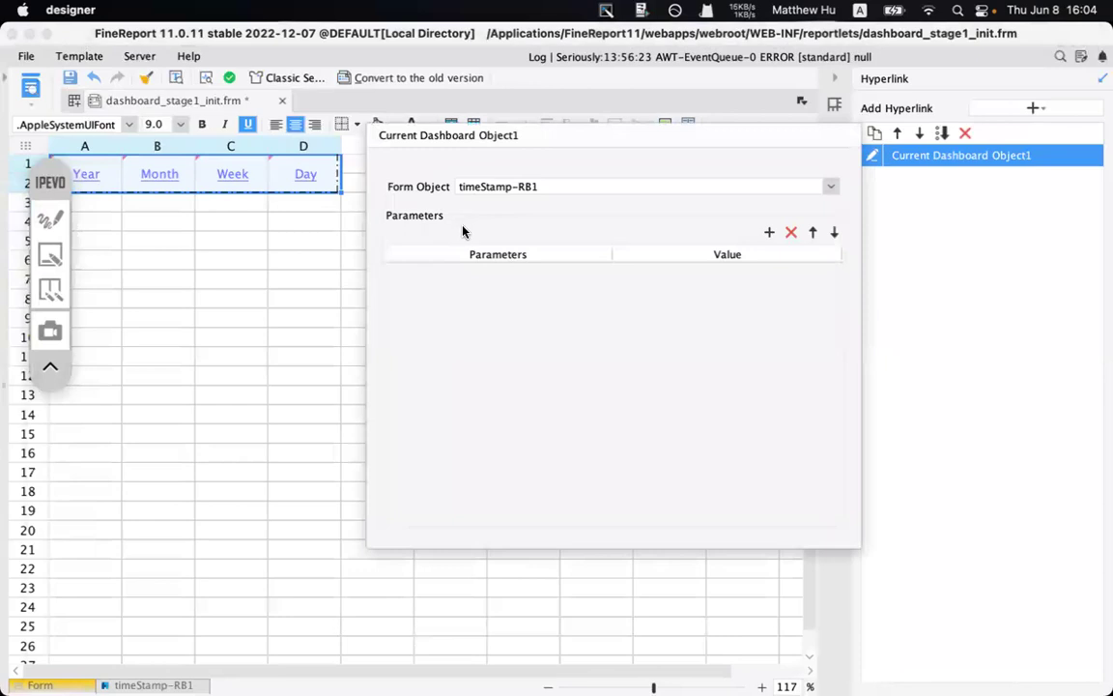
# - Add the parameter time_TP to the hyperlink with the formula $$$ as its value
pyautogui.click(768, 233)
pyautogui.doubleClick(483, 270)
pyautogui.write('time_TP')
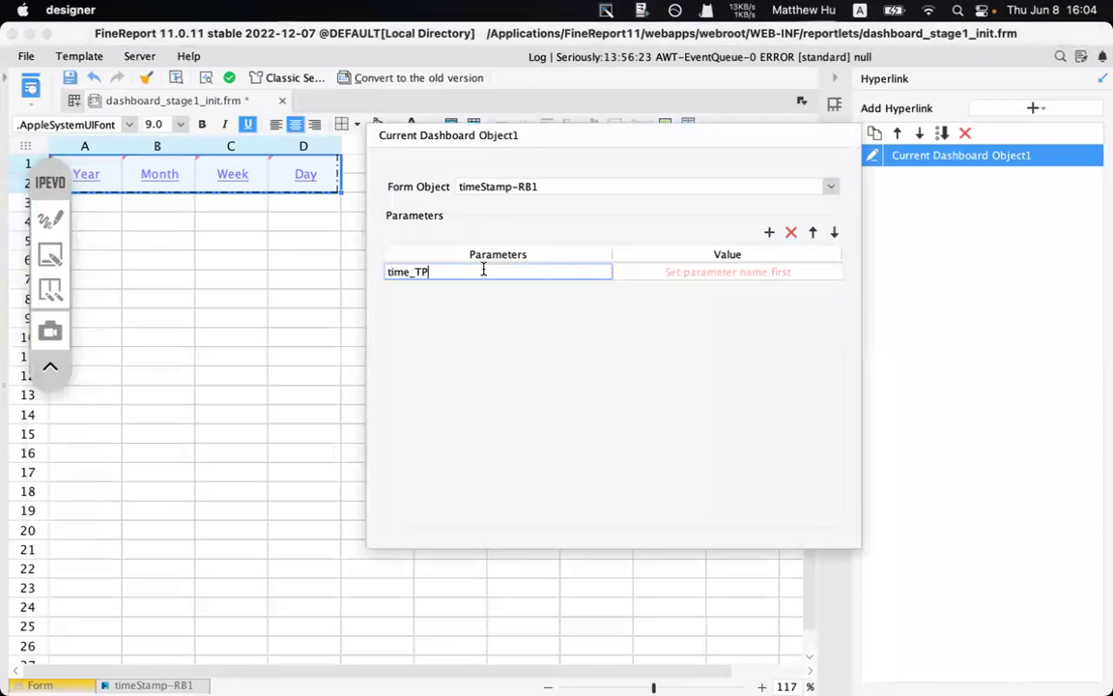
pyautogui.click(665, 273)
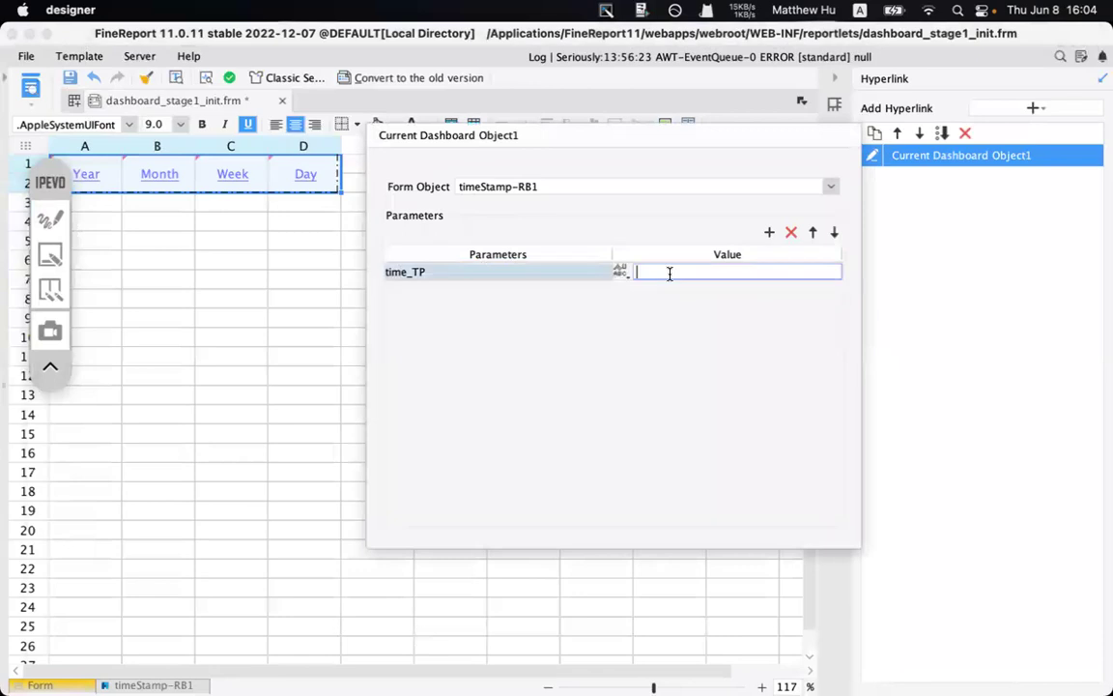
pyautogui.click(619, 272)
pyautogui.click(645, 370)
pyautogui.write('$$$')
pyautogui.click(859, 579)
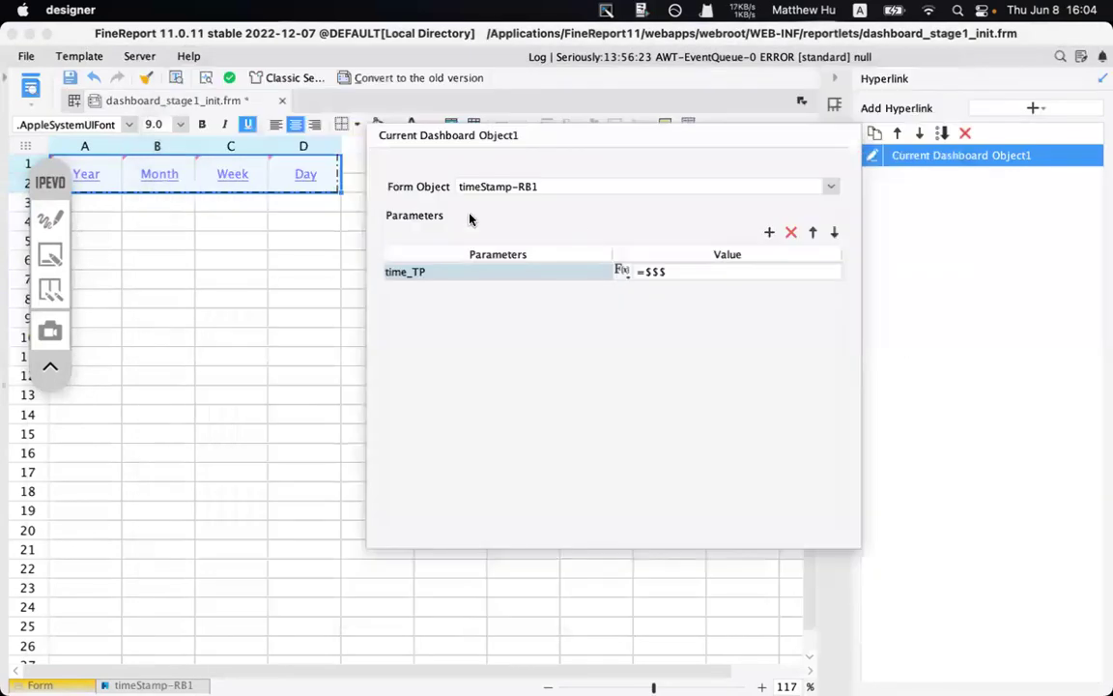
pyautogui.click(325, 277)
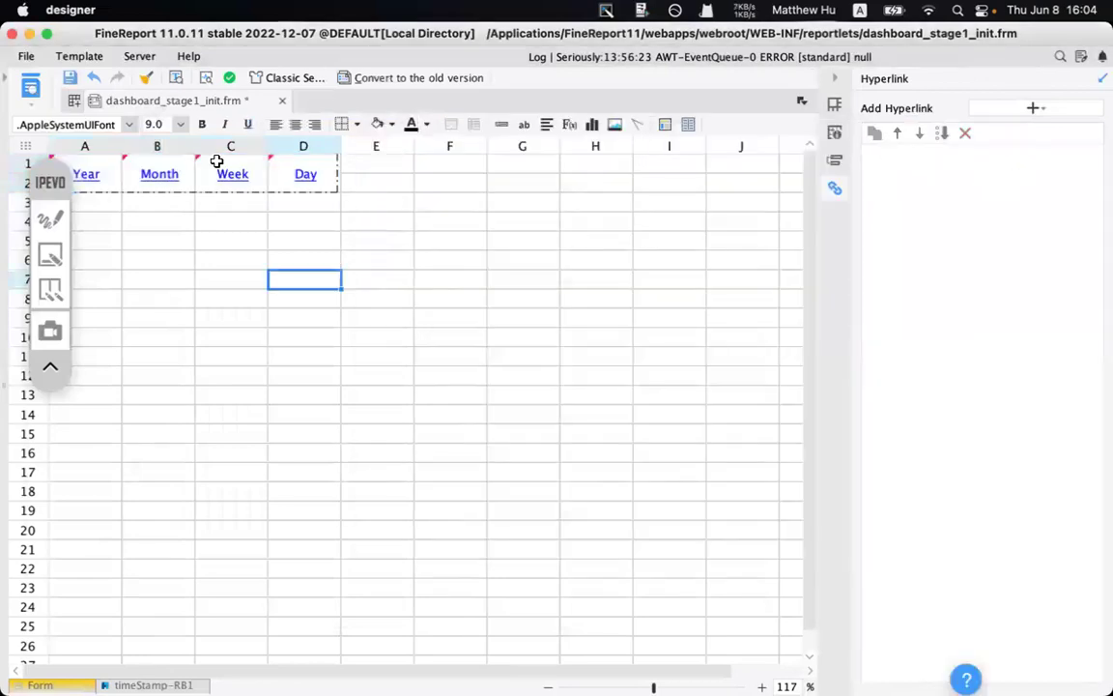
# - Remove the underline from the Year, Month, Week and Day cells and give their text a light font colour
pyautogui.moveTo(123, 172); pyautogui.dragTo(316, 169)
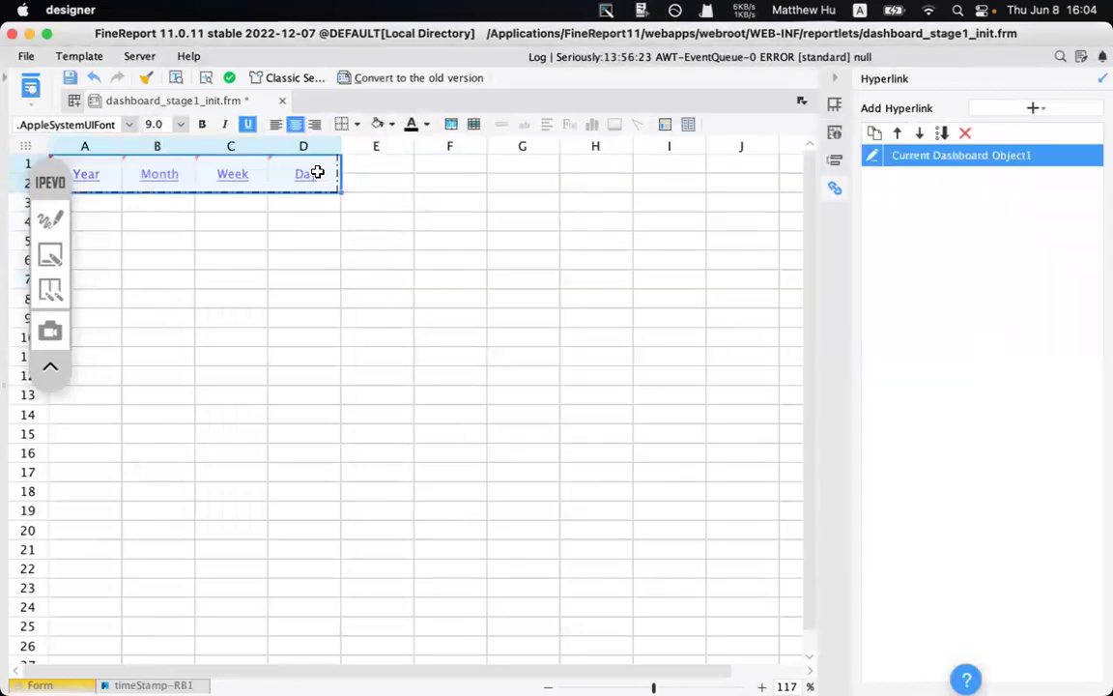
pyautogui.click(248, 124)
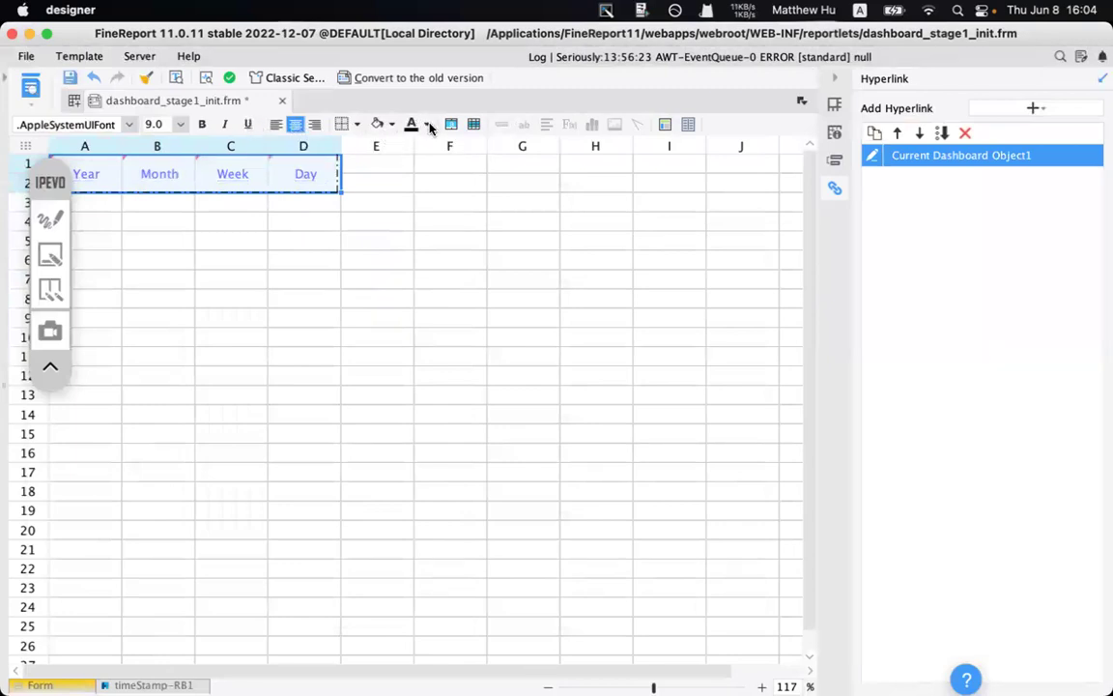
pyautogui.click(426, 123)
pyautogui.click(419, 314)
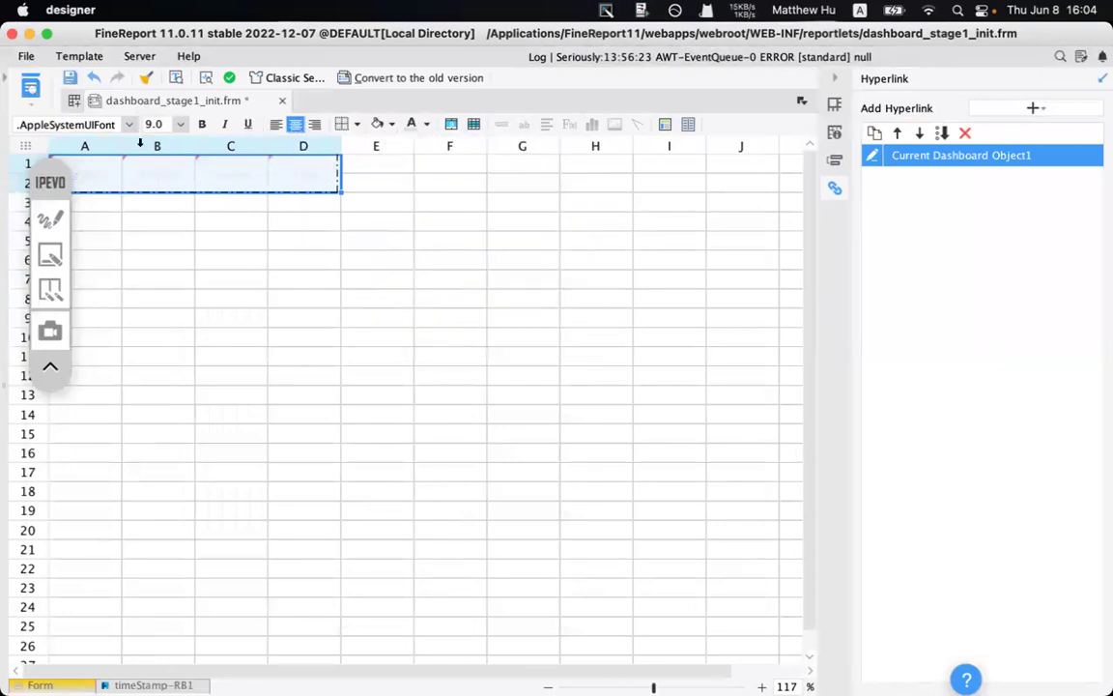
# - Save the form and preview the dashboard in the browser, moving the annotation toolbar away from the time selector
pyautogui.click(66, 81)
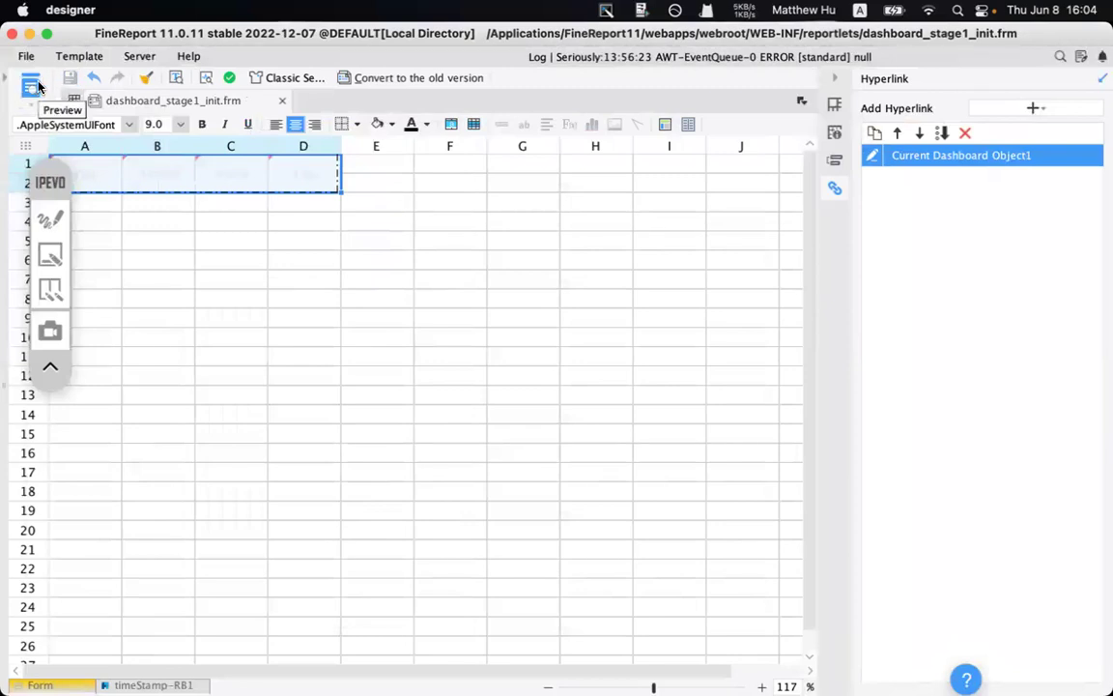
pyautogui.click(38, 87)
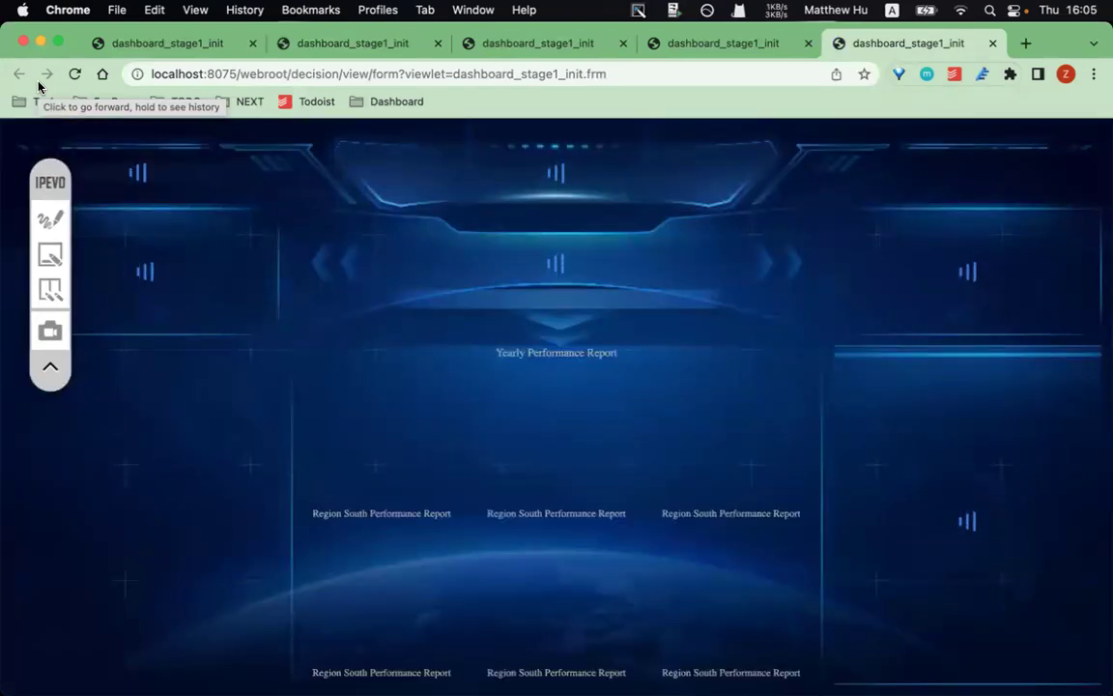
pyautogui.moveTo(50, 182); pyautogui.dragTo(681, 182)
pyautogui.moveTo(865, 189); pyautogui.dragTo(918, 180)
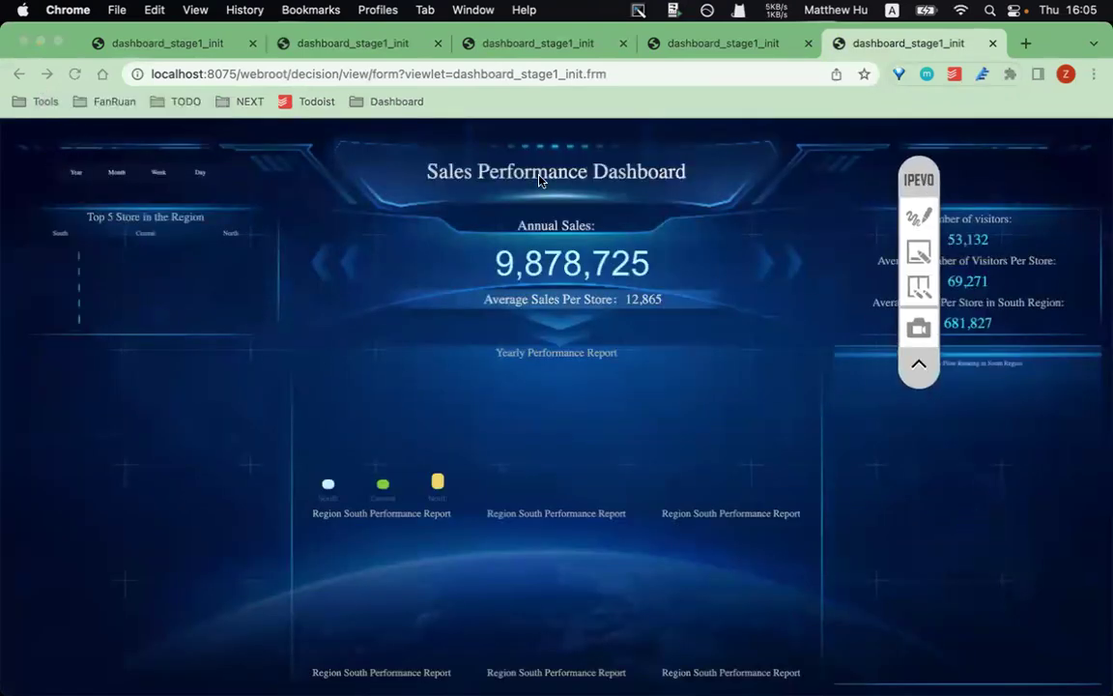
pyautogui.click(160, 207)
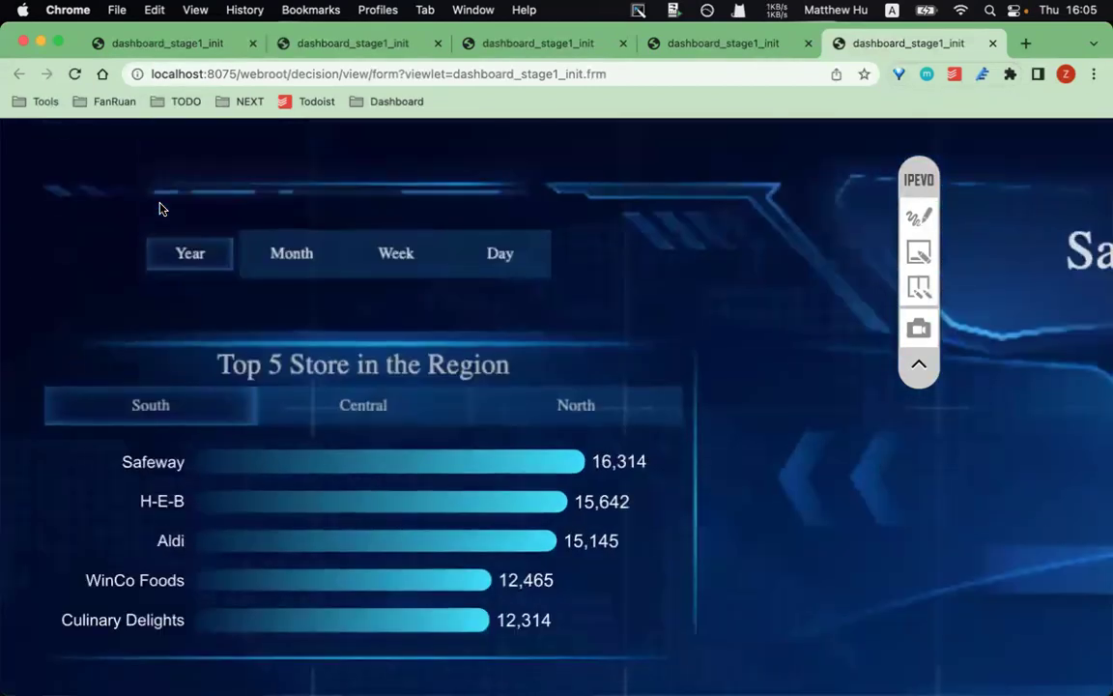
# - Test the time selector in the preview by switching repeatedly between Year, Month, Week and Day, ending on Week
pyautogui.click(275, 257)
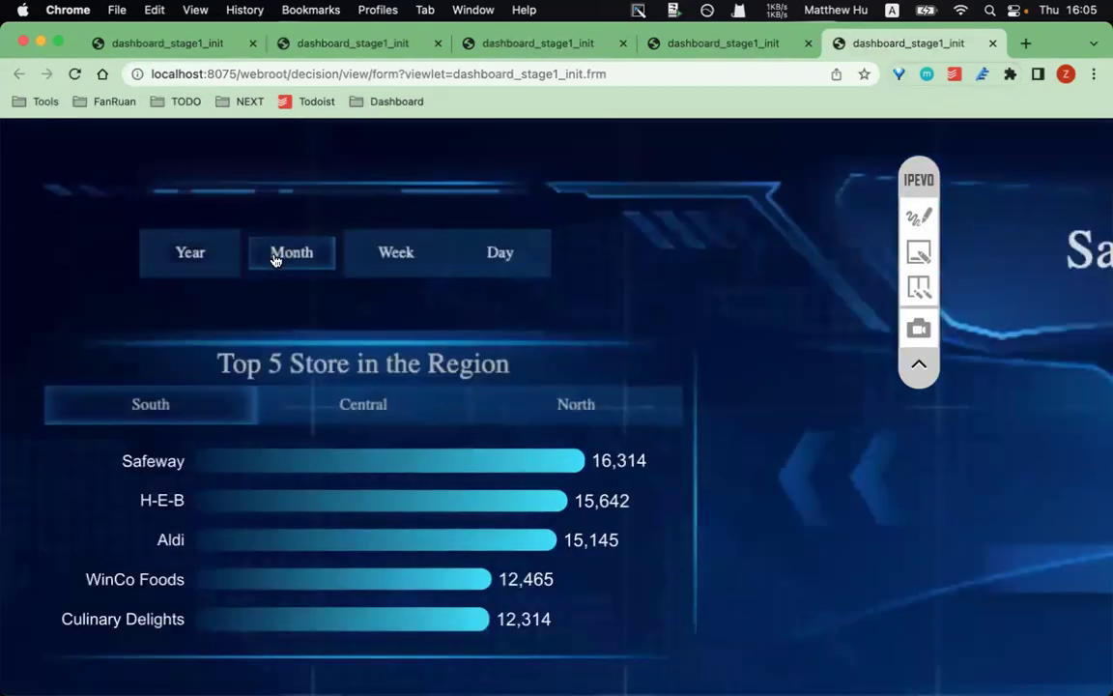
pyautogui.click(193, 255)
pyautogui.click(427, 260)
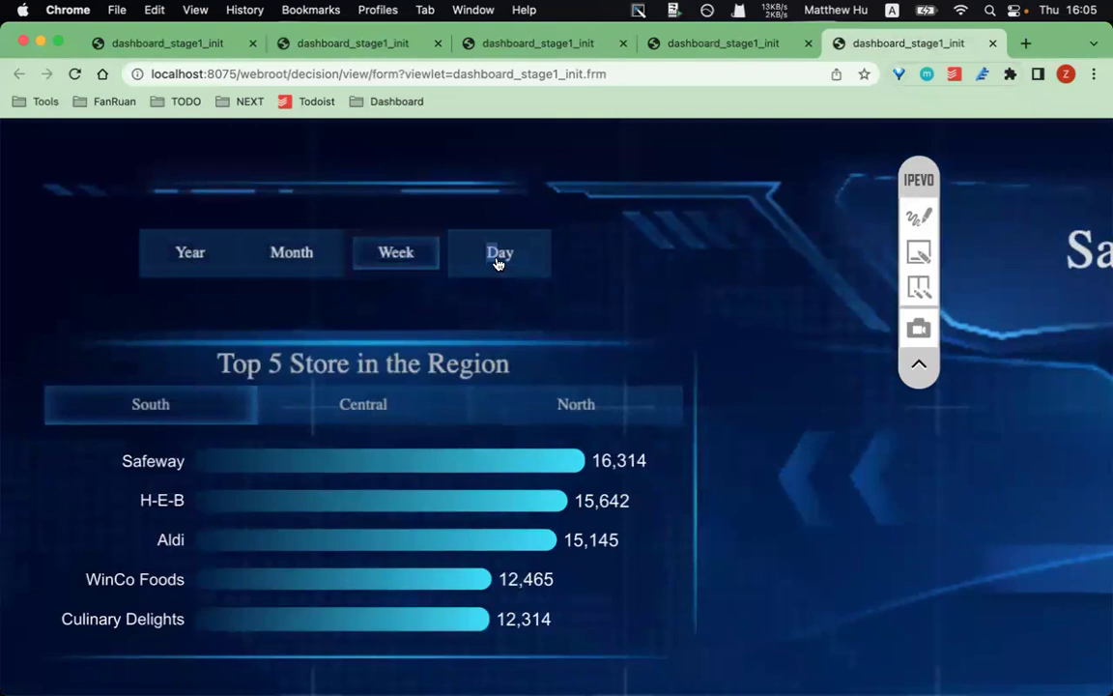
pyautogui.click(261, 263)
pyautogui.click(224, 259)
pyautogui.click(314, 257)
pyautogui.click(408, 255)
pyautogui.click(519, 258)
pyautogui.click(397, 264)
# - Mark the unselected labels with red underlines and the selected Week label with a red arrow, then clear the annotations
pyautogui.click(919, 218)
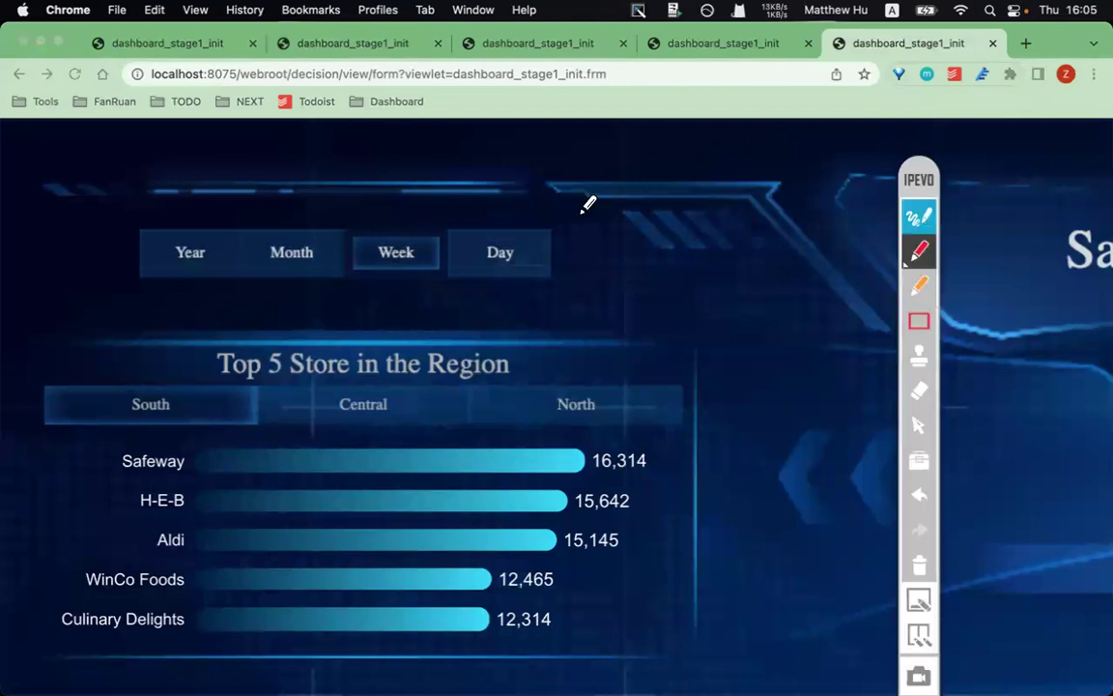
pyautogui.moveTo(174, 305); pyautogui.dragTo(267, 304)
pyautogui.moveTo(447, 298); pyautogui.dragTo(527, 299)
pyautogui.moveTo(386, 314)
pyautogui.mouseDown()
pyautogui.moveTo(387, 277)
pyautogui.moveTo(405, 288)
pyautogui.mouseUp()
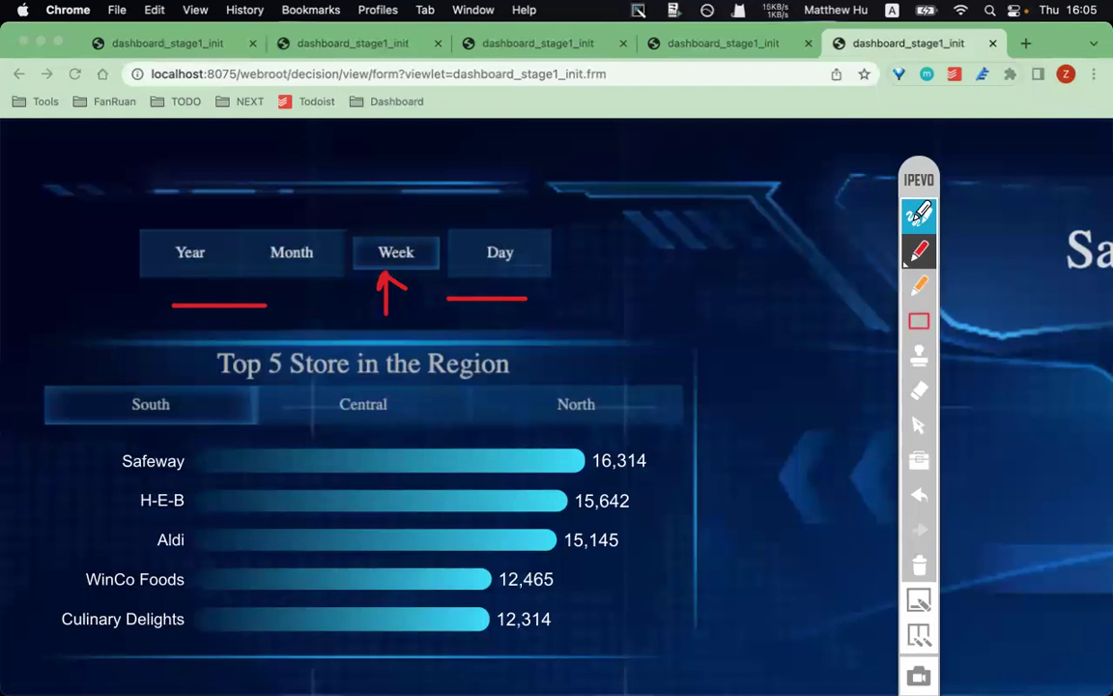
pyautogui.click(920, 564)
pyautogui.click(925, 209)
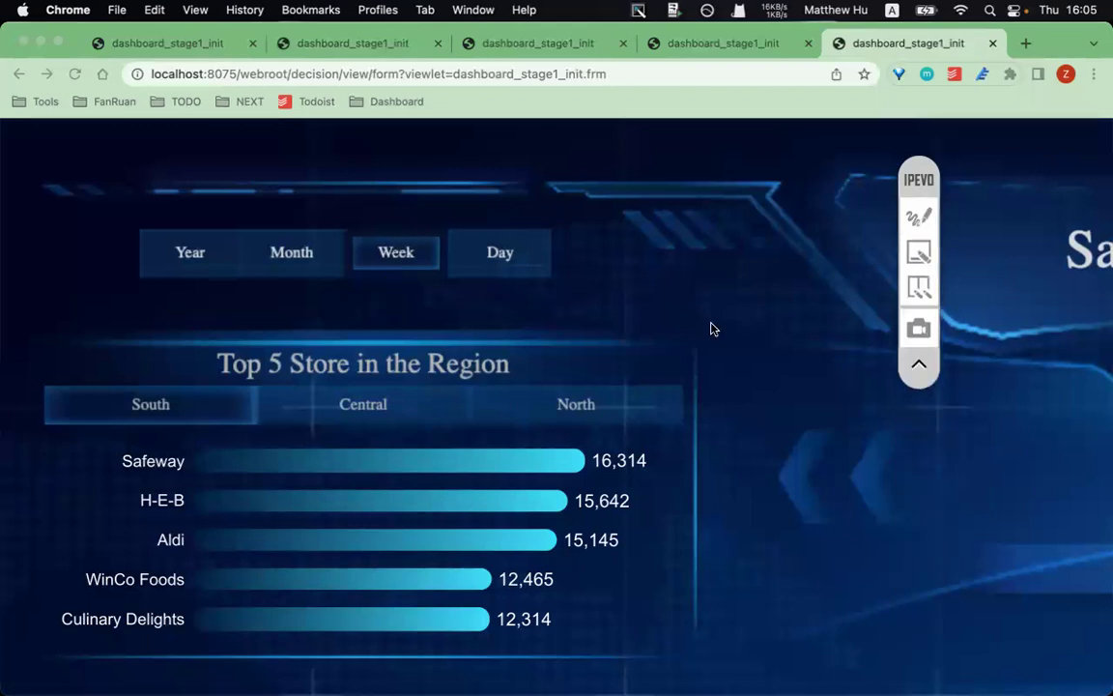
# - Return to the full dashboard view and test the South, Central and North region tabs of the Top 5 Store chart
pyautogui.press('super+0')
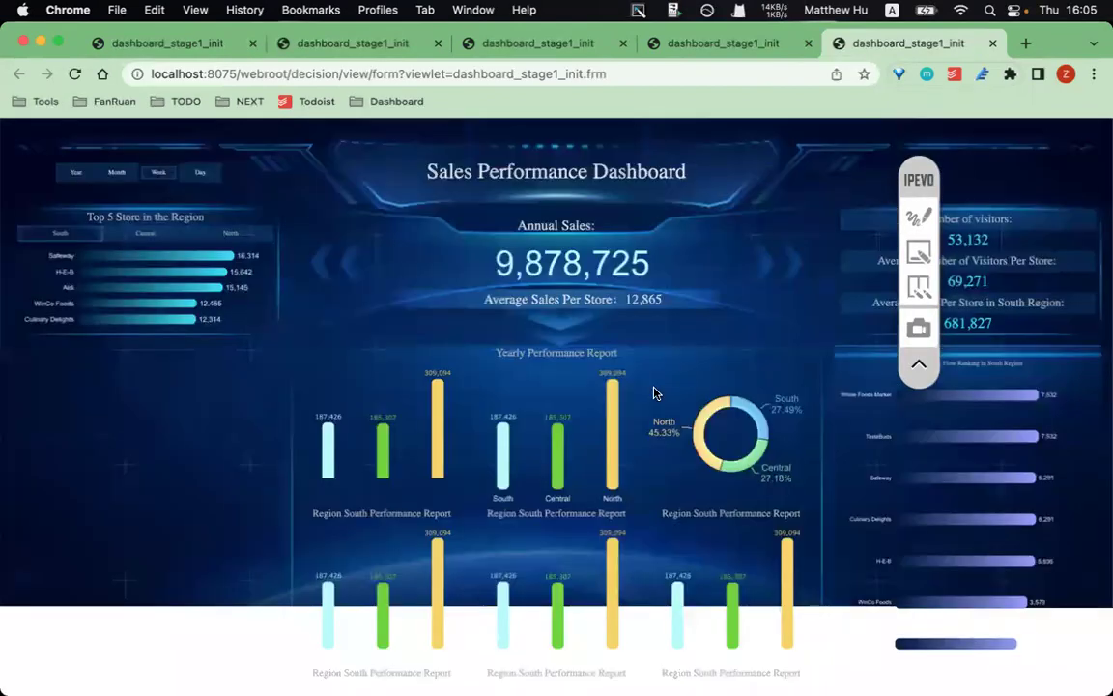
pyautogui.click(143, 235)
pyautogui.click(60, 235)
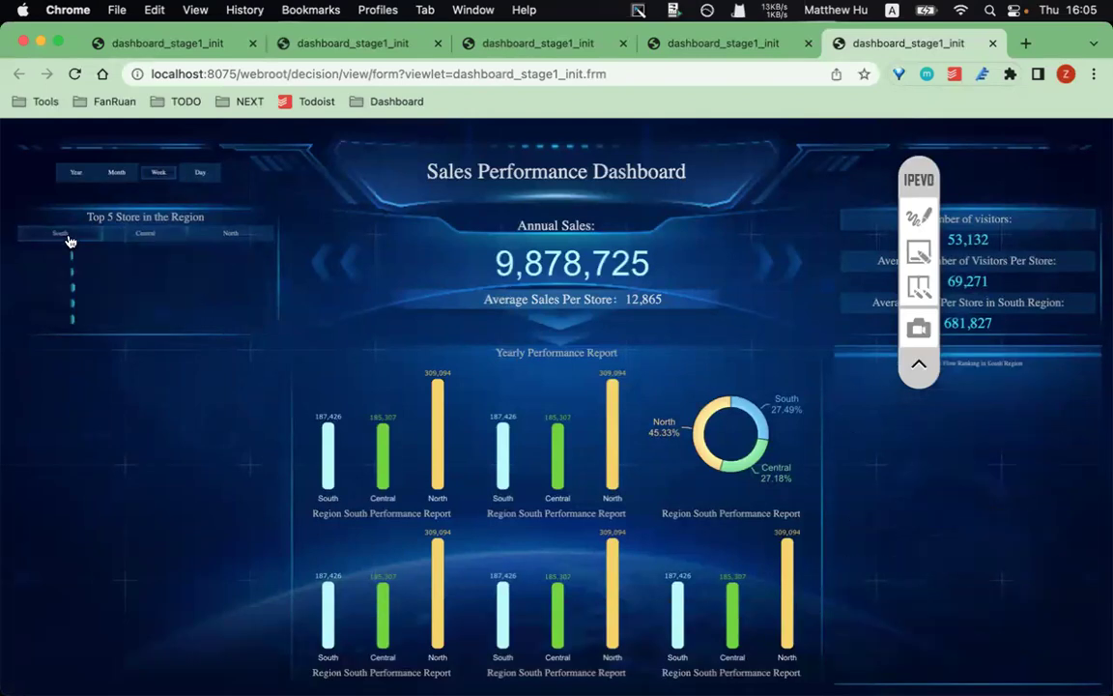
pyautogui.click(225, 233)
pyautogui.click(44, 239)
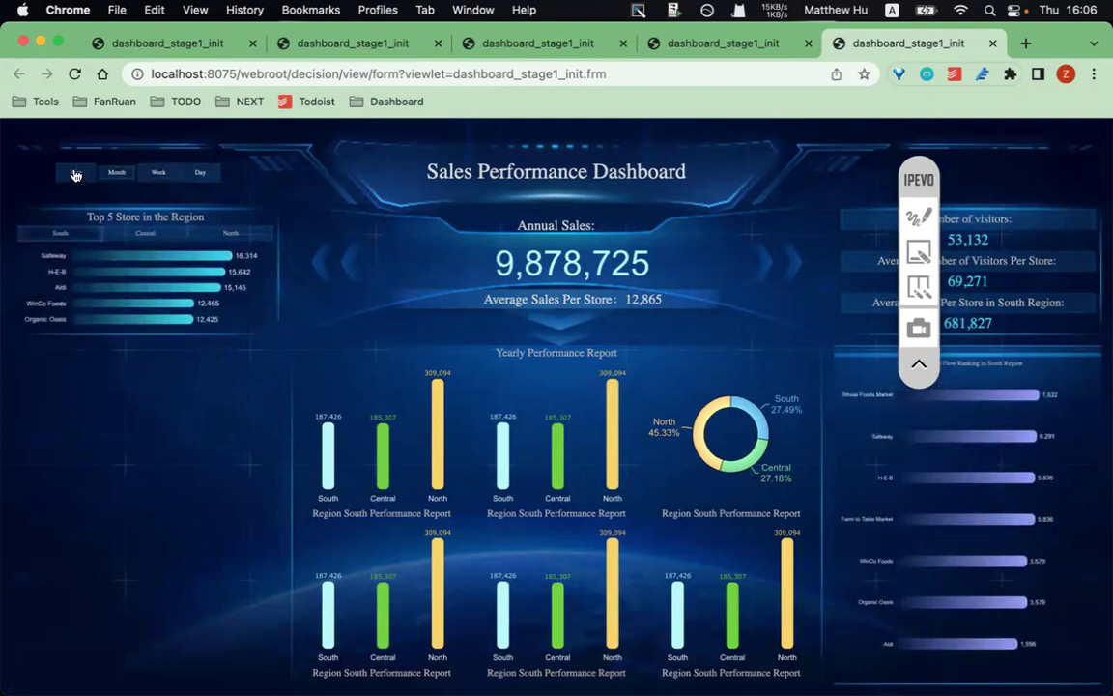
# - Test the time selector in the preview by switching to Day, Week and Month
pyautogui.click(200, 173)
pyautogui.click(153, 174)
pyautogui.click(119, 175)
# - Switch to the FineReport designer and rename the hyperlink of the Year/Month/Week/Day cells as timeStamp_RB1
pyautogui.click(572, 661)
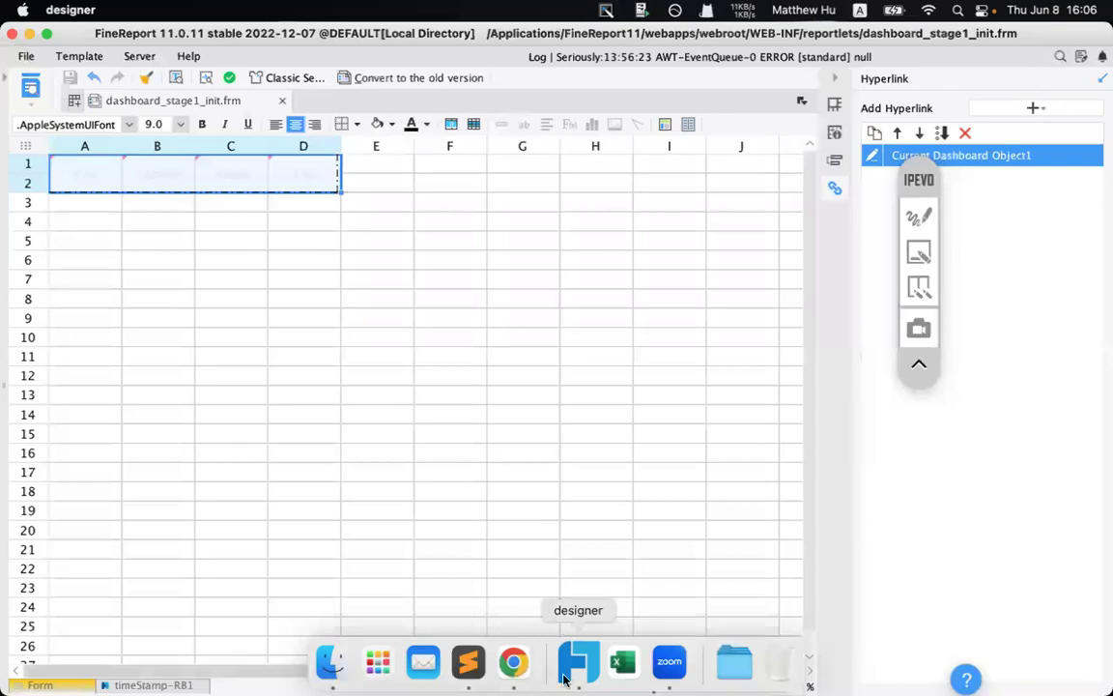
pyautogui.rightClick(517, 665)
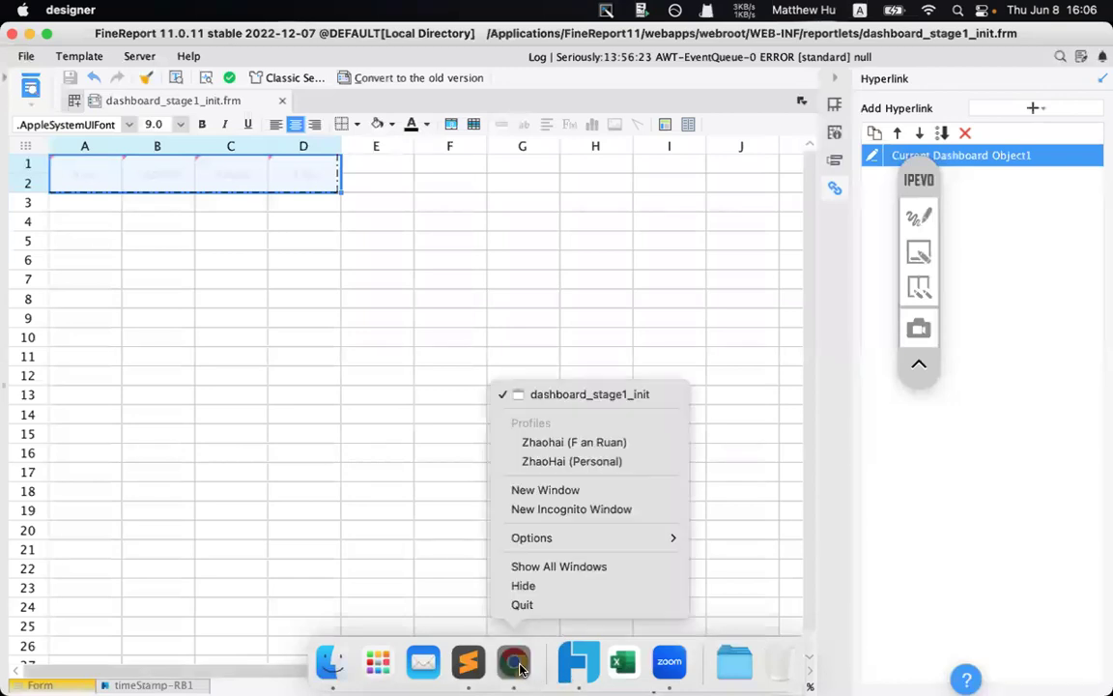
pyautogui.click(422, 591)
pyautogui.moveTo(97, 185); pyautogui.dragTo(317, 184)
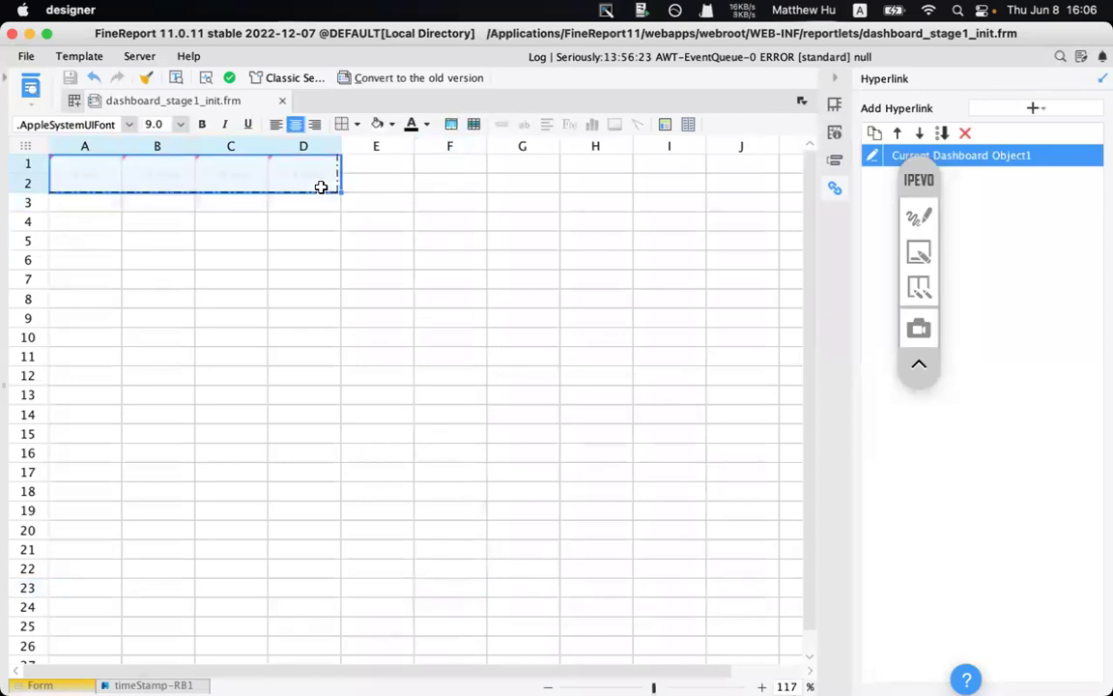
pyautogui.doubleClick(994, 156)
pyautogui.write('time')
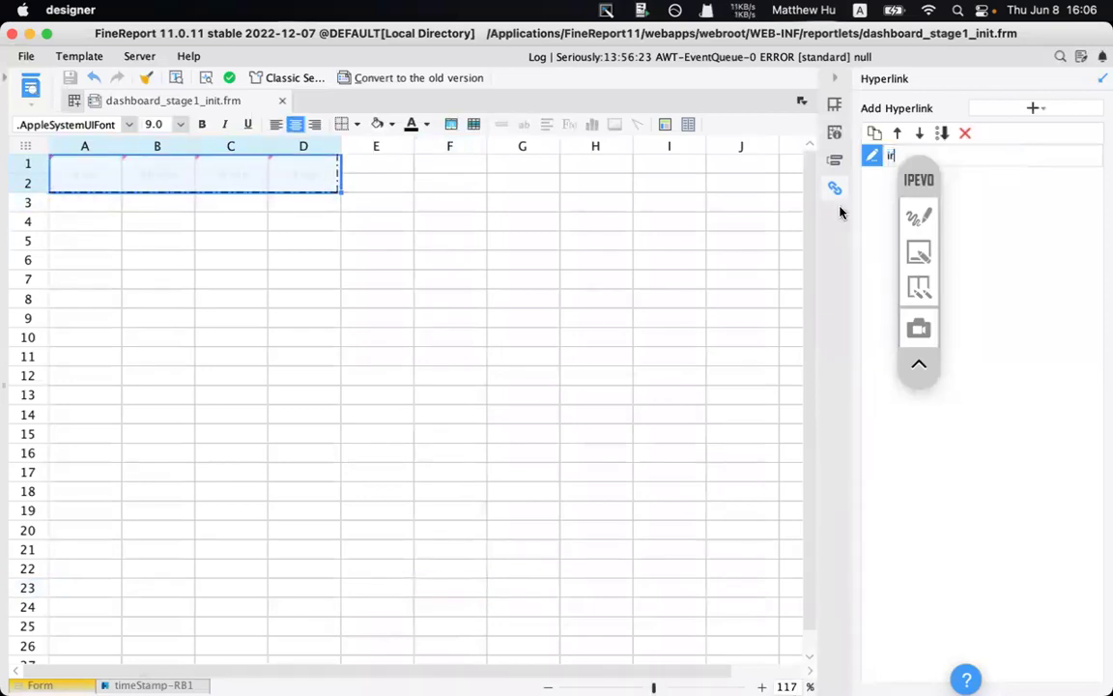
pyautogui.write('Stamp')
pyautogui.moveTo(934, 175); pyautogui.dragTo(45, 271)
pyautogui.doubleClick(946, 156)
pyautogui.click(947, 157)
pyautogui.write('_RB1')
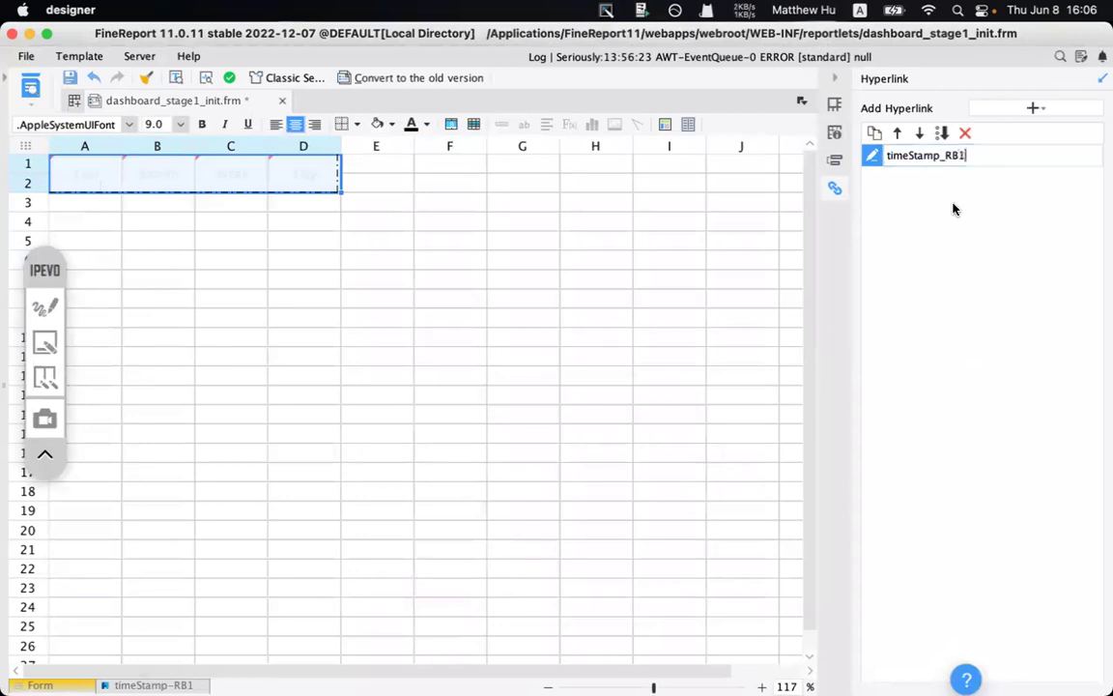
pyautogui.press('Return')
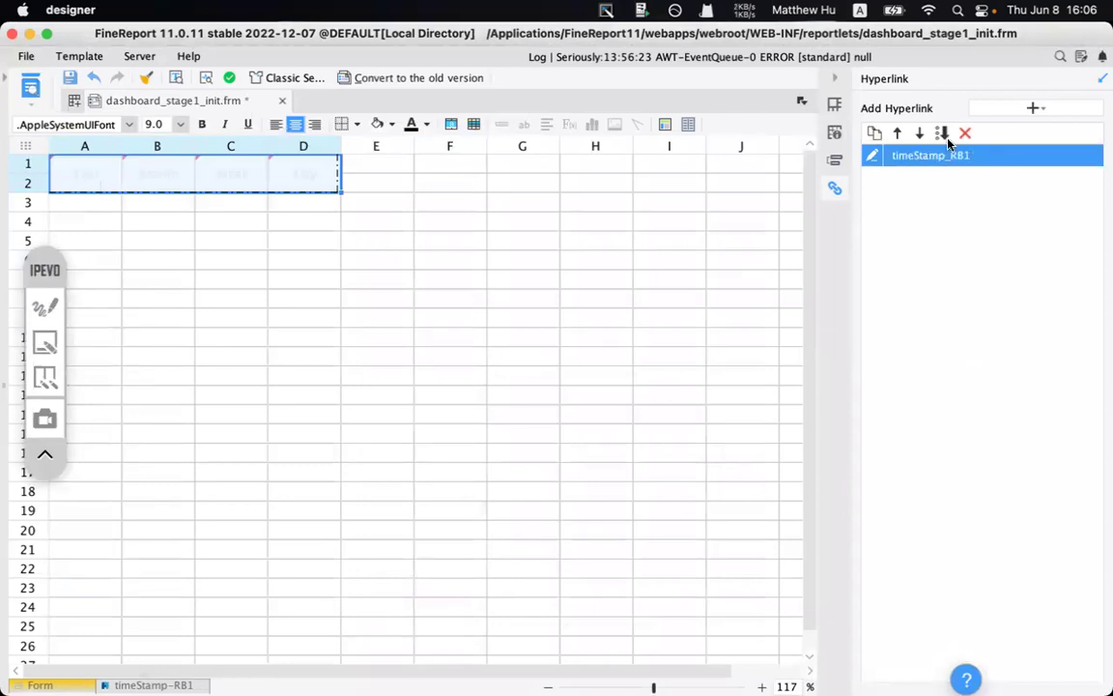
# - Add a second Current Dashboard Object hyperlink to the time selector cells and set its form object to chart-MB2
pyautogui.click(990, 112)
pyautogui.click(917, 178)
pyautogui.click(1001, 114)
pyautogui.click(908, 205)
pyautogui.click(1014, 112)
pyautogui.click(326, 194)
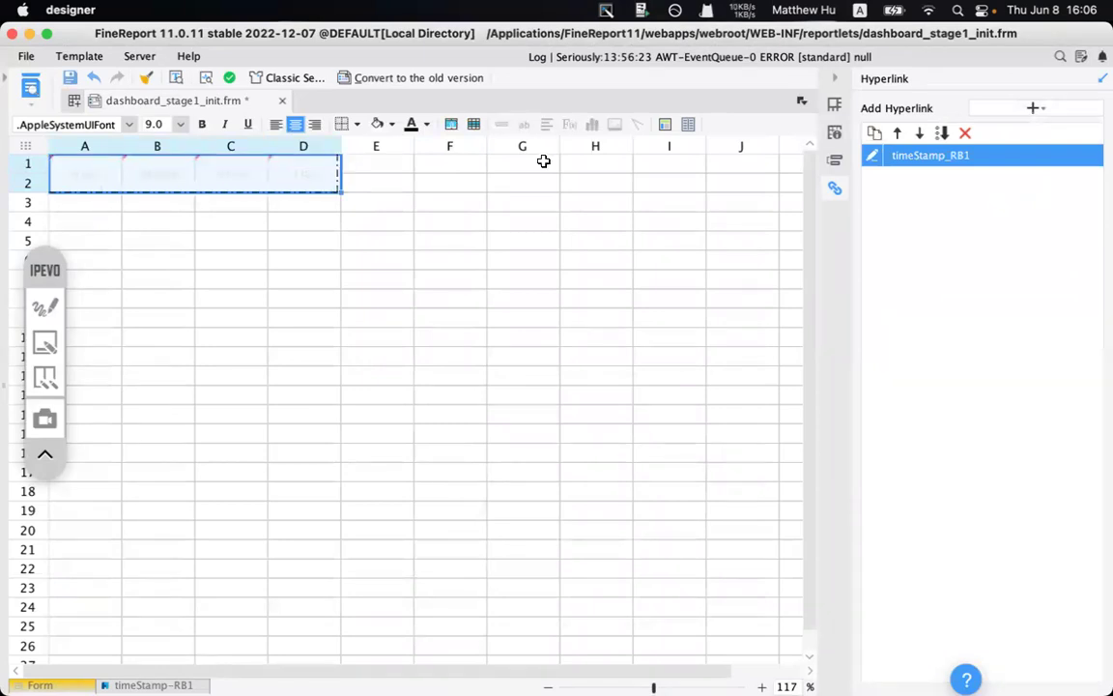
pyautogui.click(1049, 111)
pyautogui.click(963, 272)
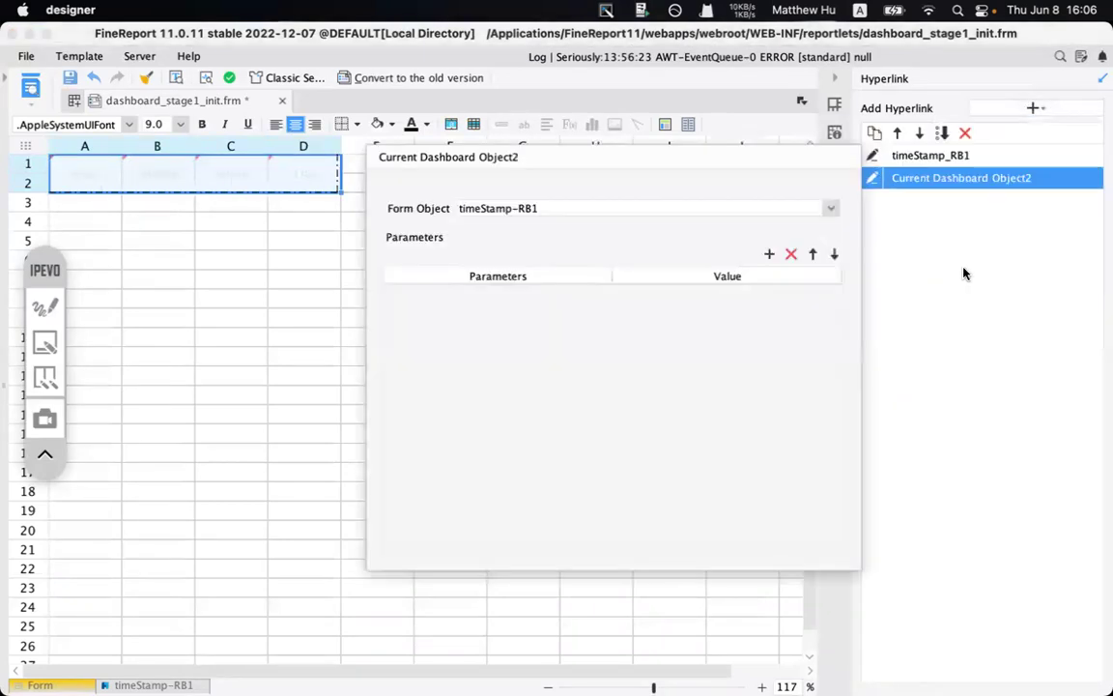
pyautogui.click(592, 210)
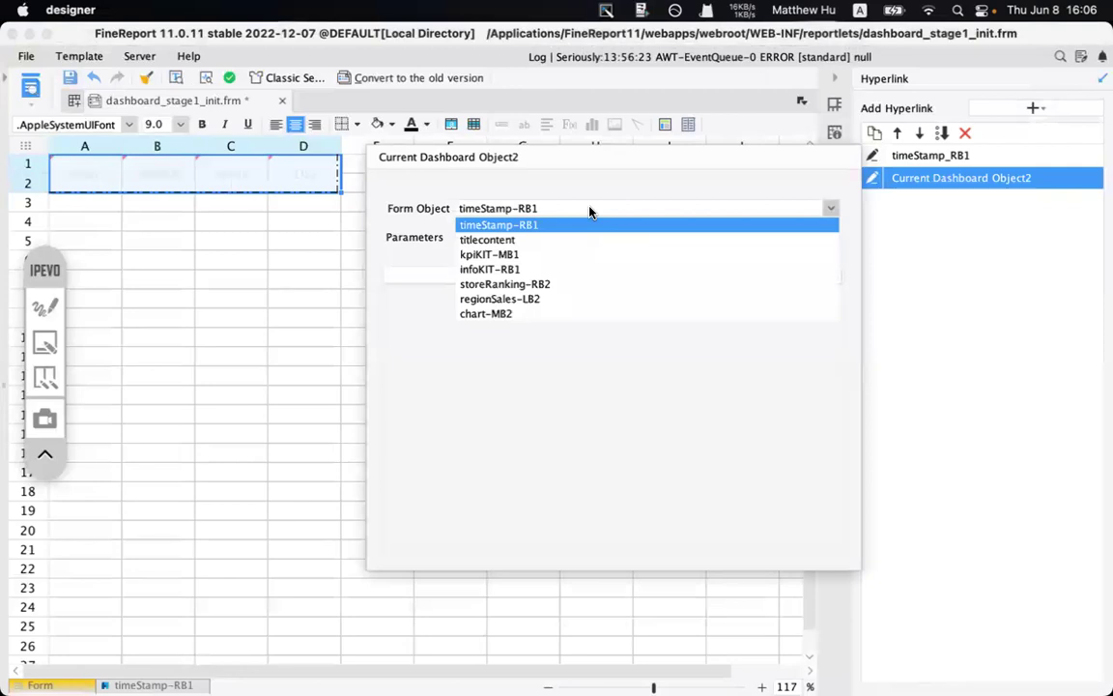
pyautogui.click(497, 315)
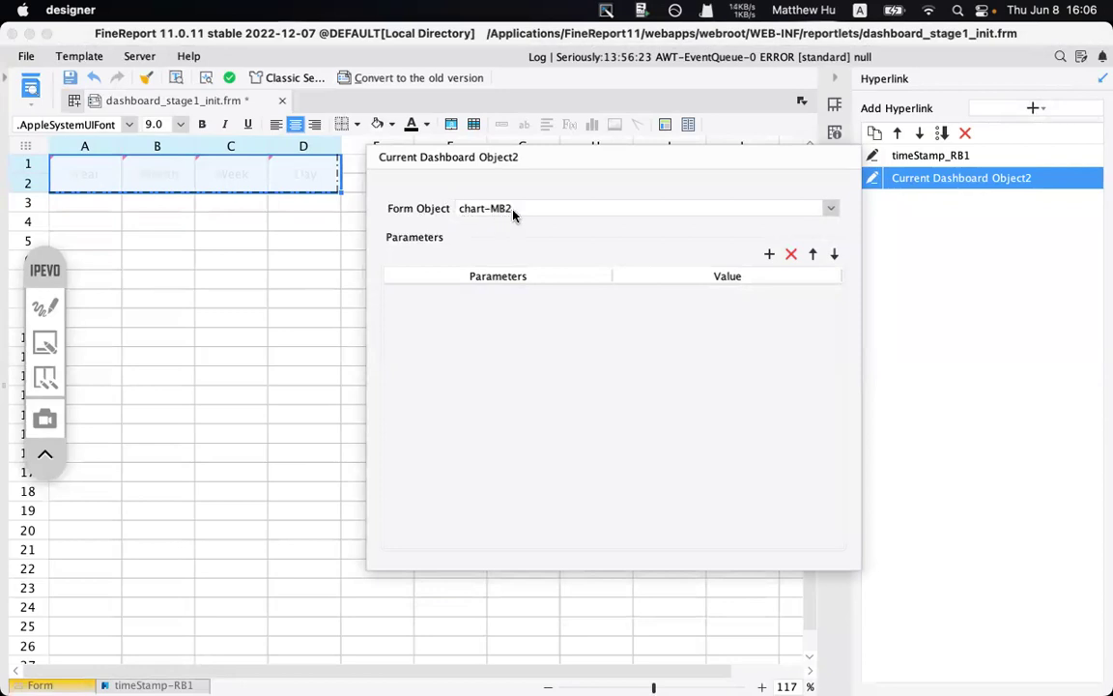
# - Add a parameter named time_TP to the hyperlink that targets chart-MB2
pyautogui.click(769, 253)
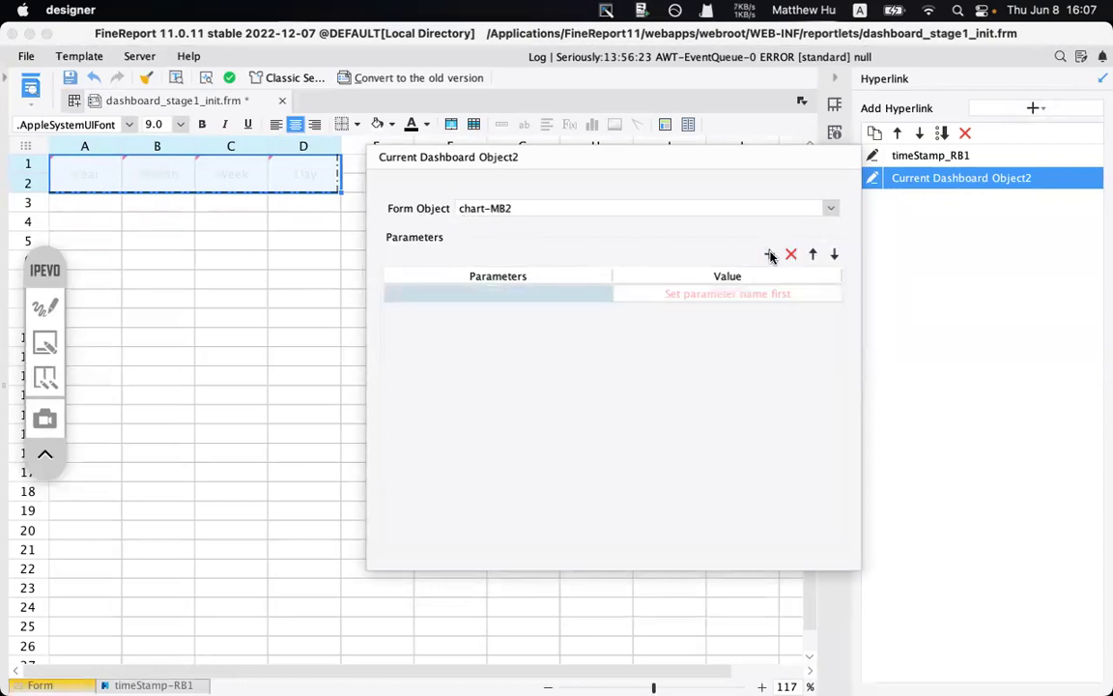
pyautogui.doubleClick(464, 296)
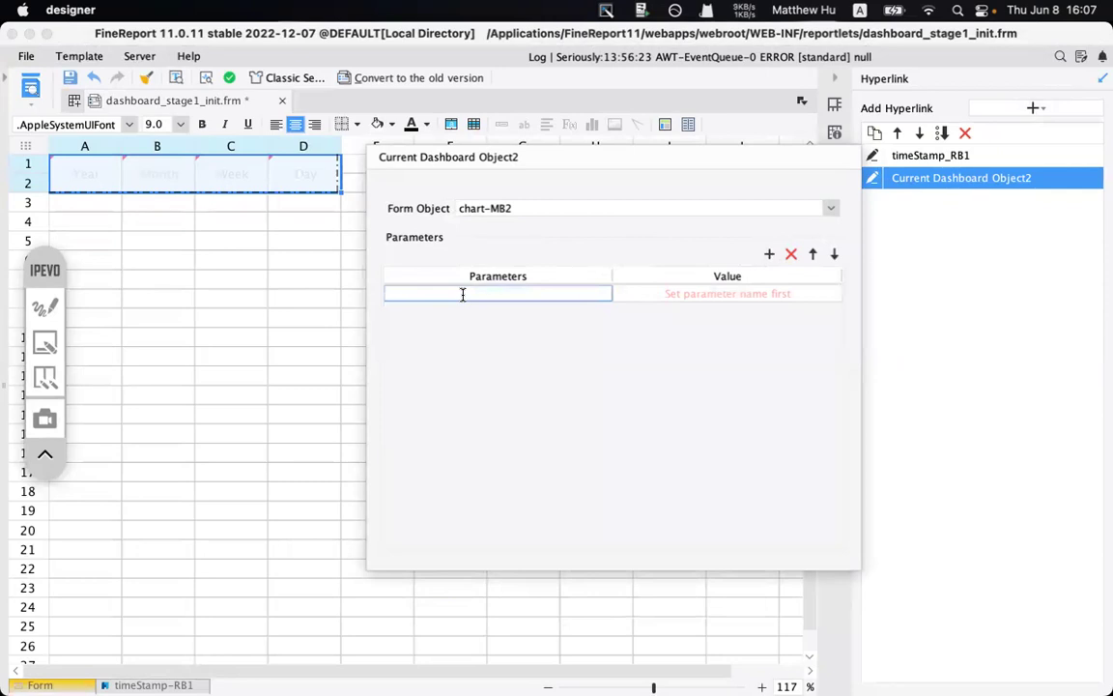
pyautogui.press('Escape')
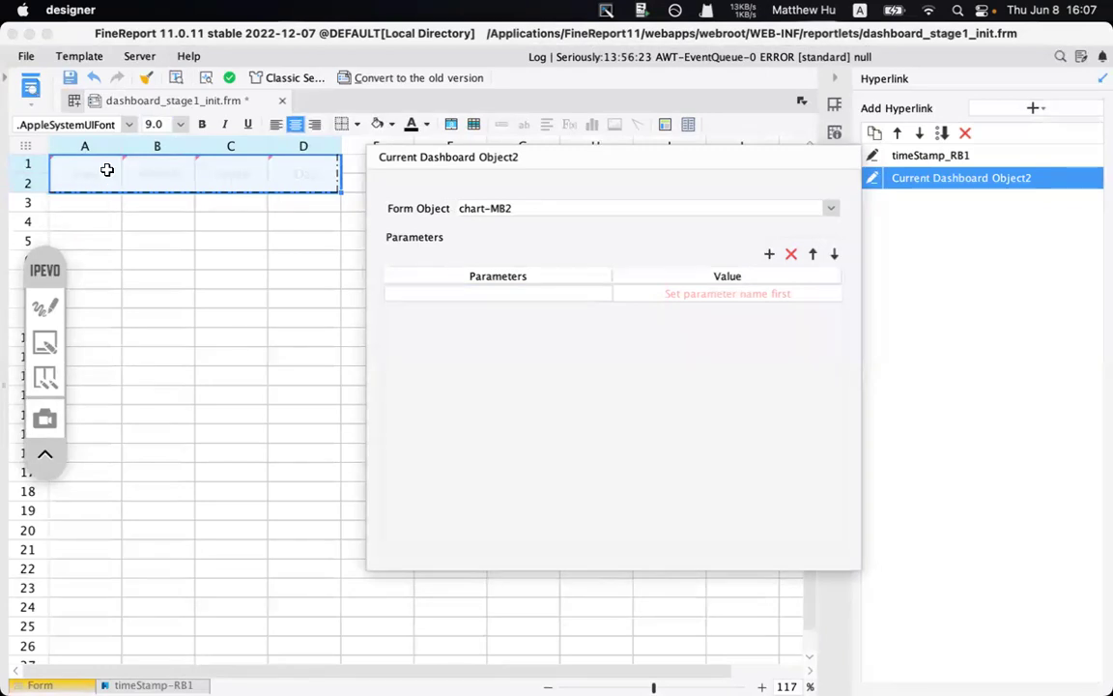
pyautogui.click(426, 289)
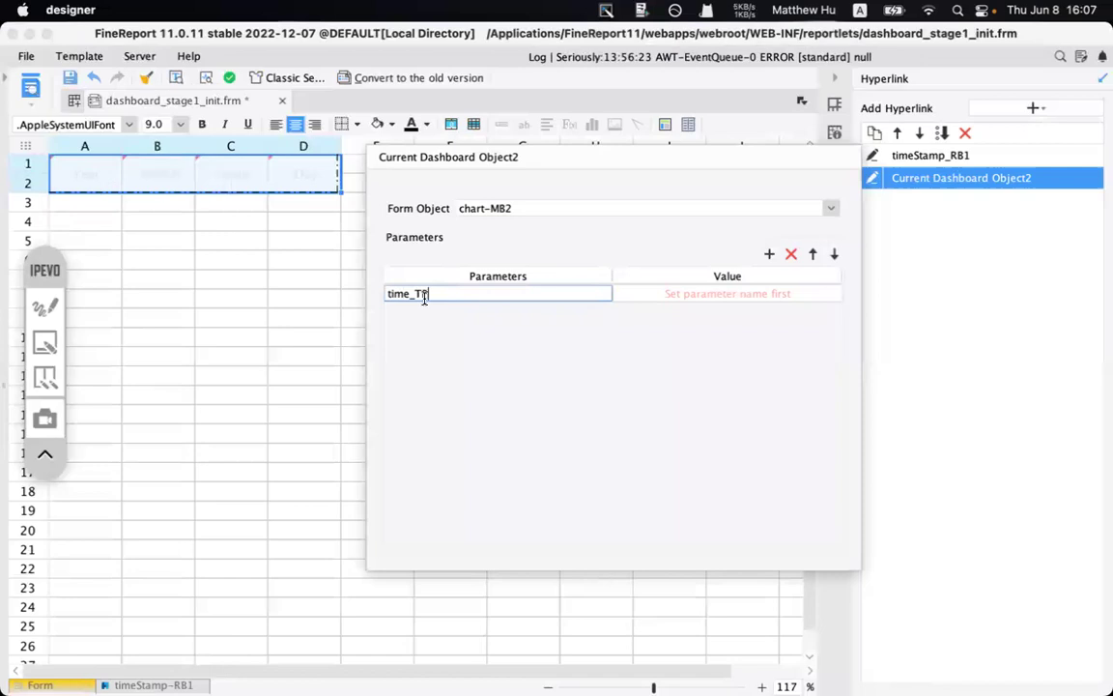
pyautogui.press('Return')
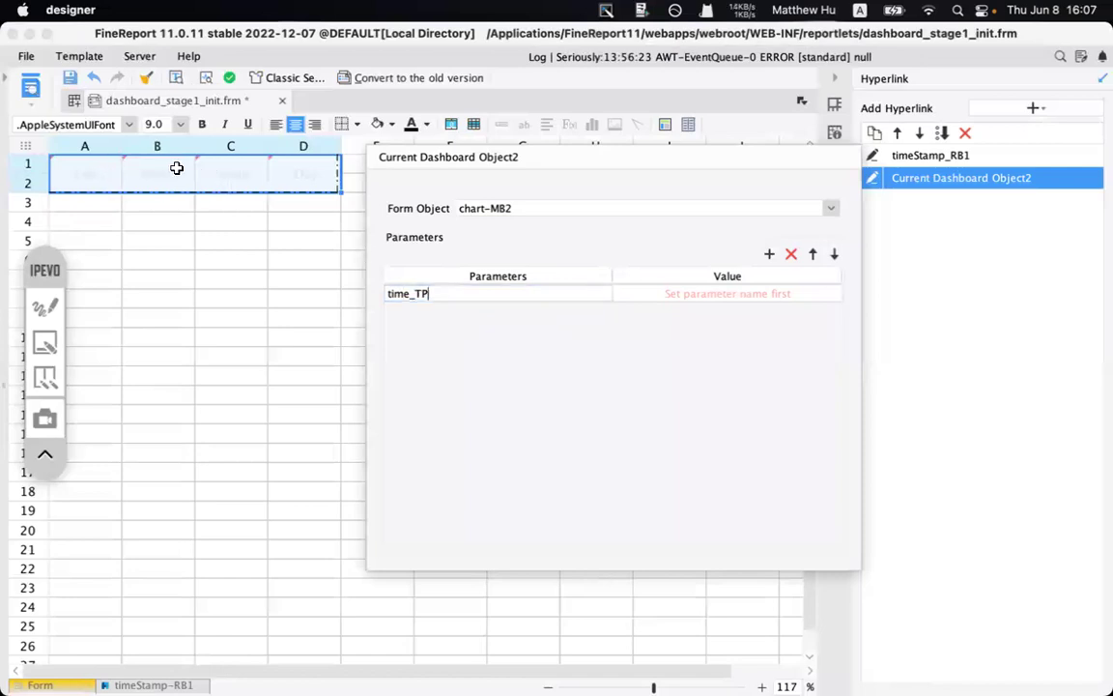
# - Make the time_TP value of the chart-MB2 hyperlink a formula and enter $$$
pyautogui.click(639, 294)
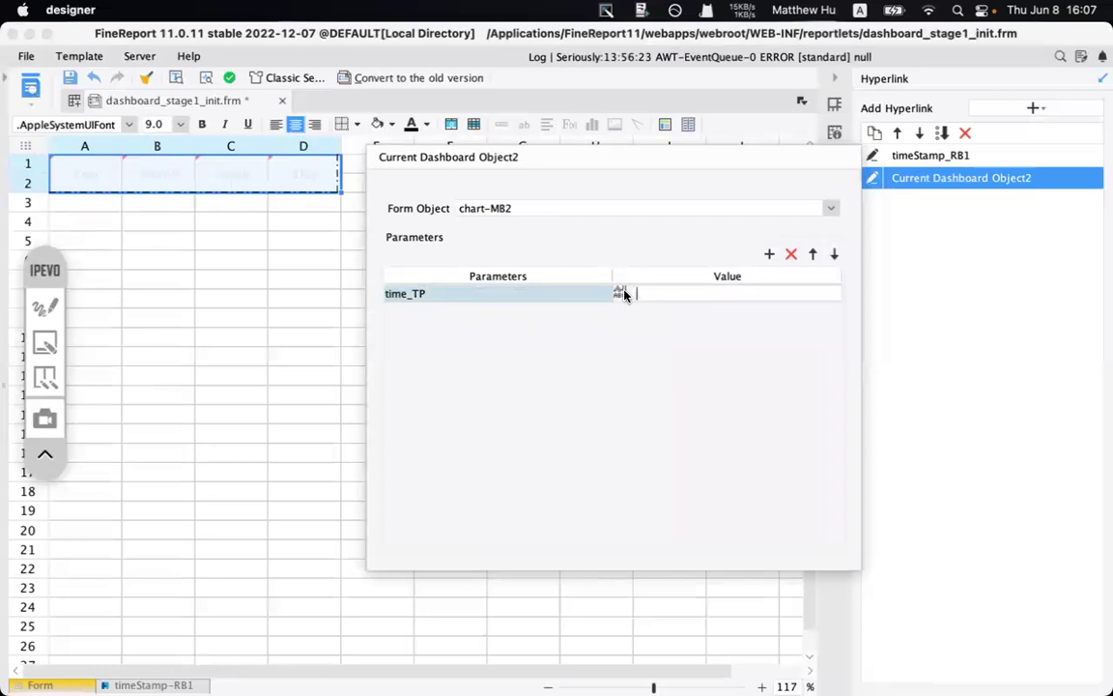
pyautogui.click(619, 293)
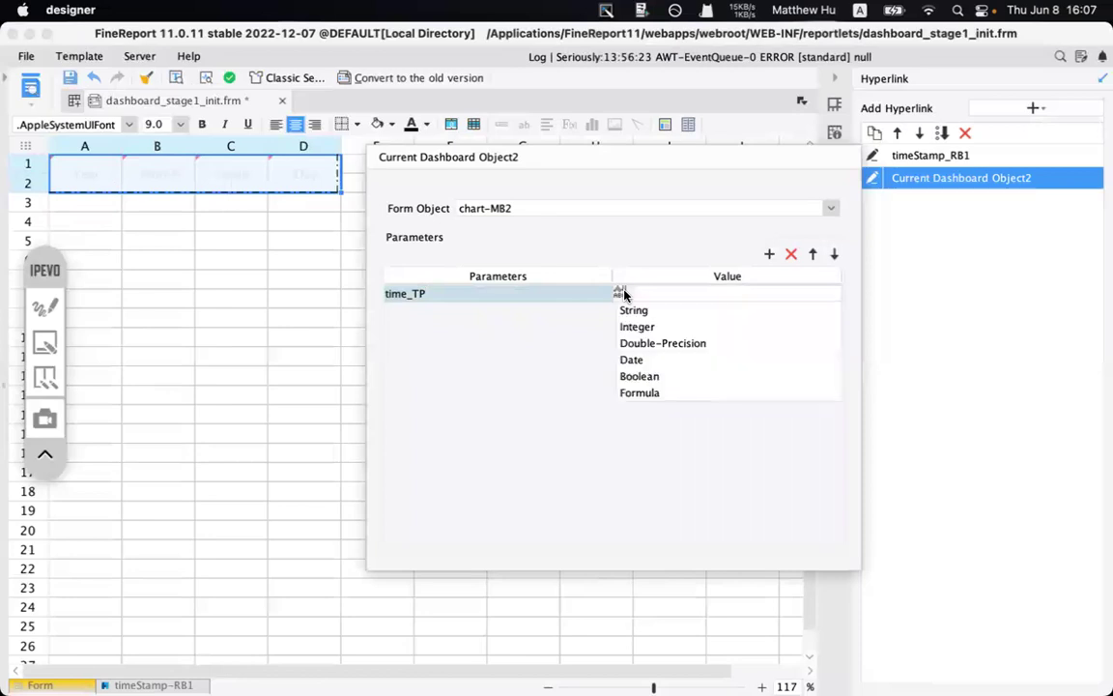
pyautogui.click(653, 393)
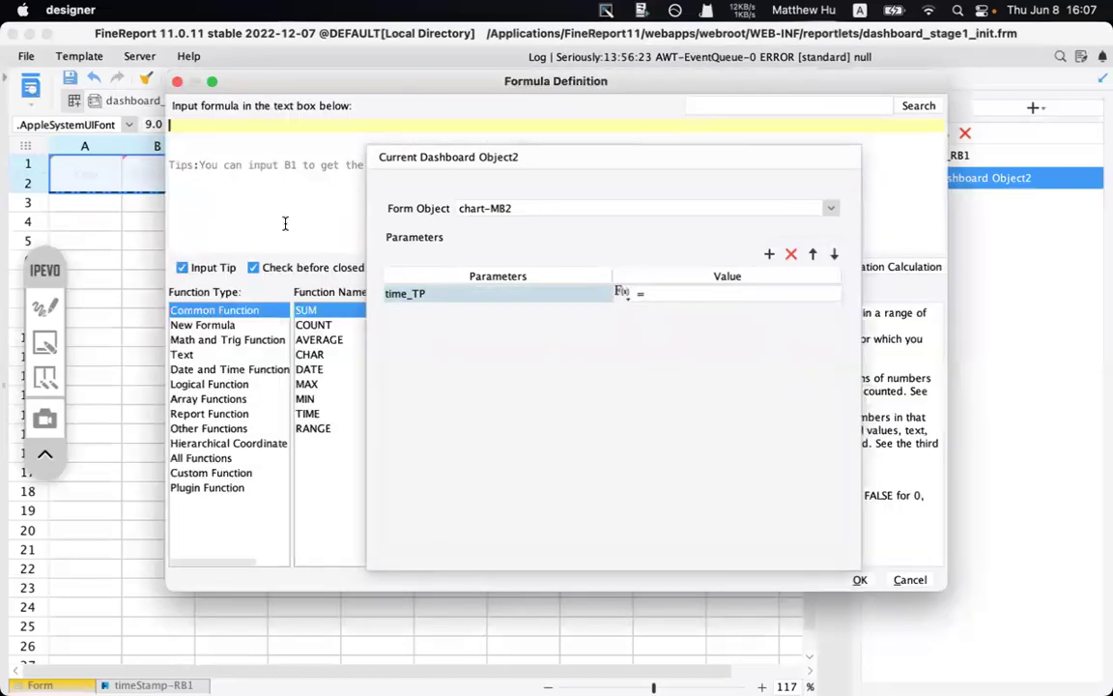
pyautogui.click(257, 131)
pyautogui.write('$$$')
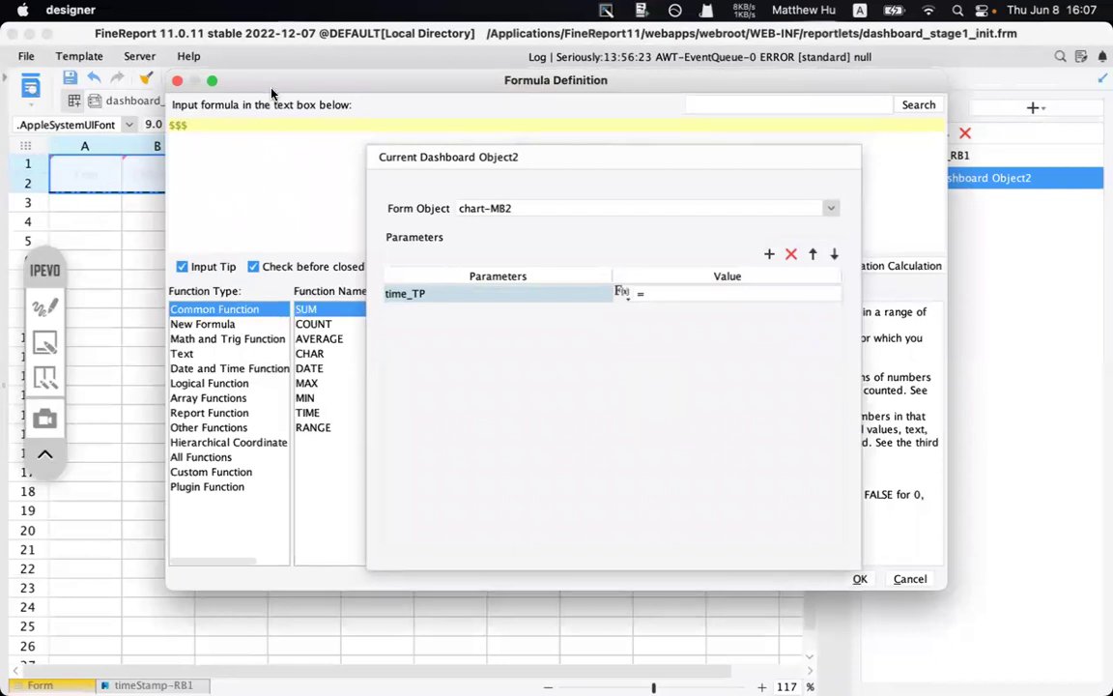
pyautogui.moveTo(244, 79); pyautogui.dragTo(162, 195)
pyautogui.click(740, 687)
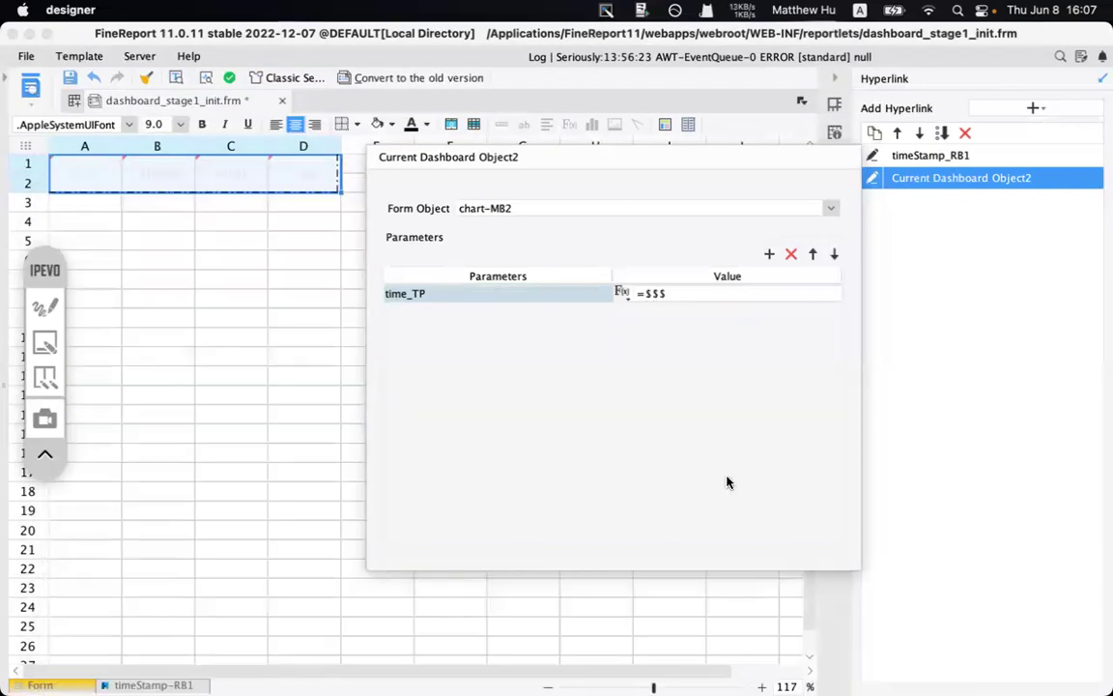
# - Close the hyperlink settings and rename the second hyperlink of the time selector cells as chart-MB2
pyautogui.click(315, 302)
pyautogui.moveTo(82, 157); pyautogui.dragTo(300, 177)
pyautogui.click(924, 177)
pyautogui.click(925, 178)
pyautogui.write('MB2')
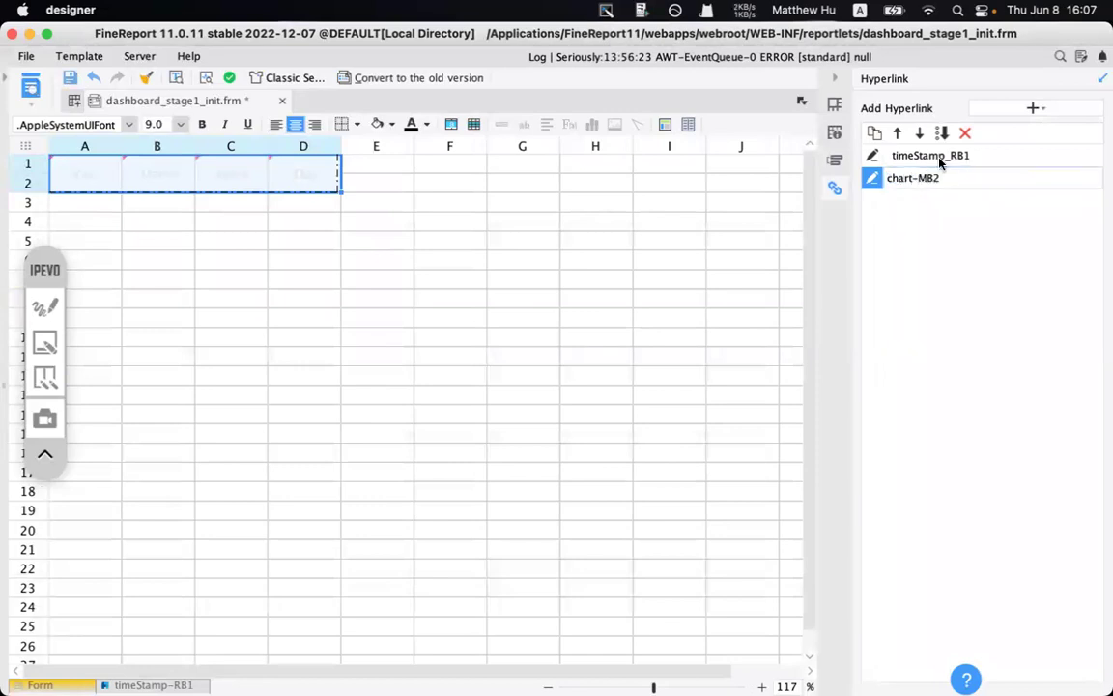
# - Rename the first hyperlink of the time selector cells as timeStamp-RB1
pyautogui.click(939, 157)
pyautogui.click(947, 155)
pyautogui.click(947, 154)
pyautogui.press('Return')
pyautogui.click(923, 180)
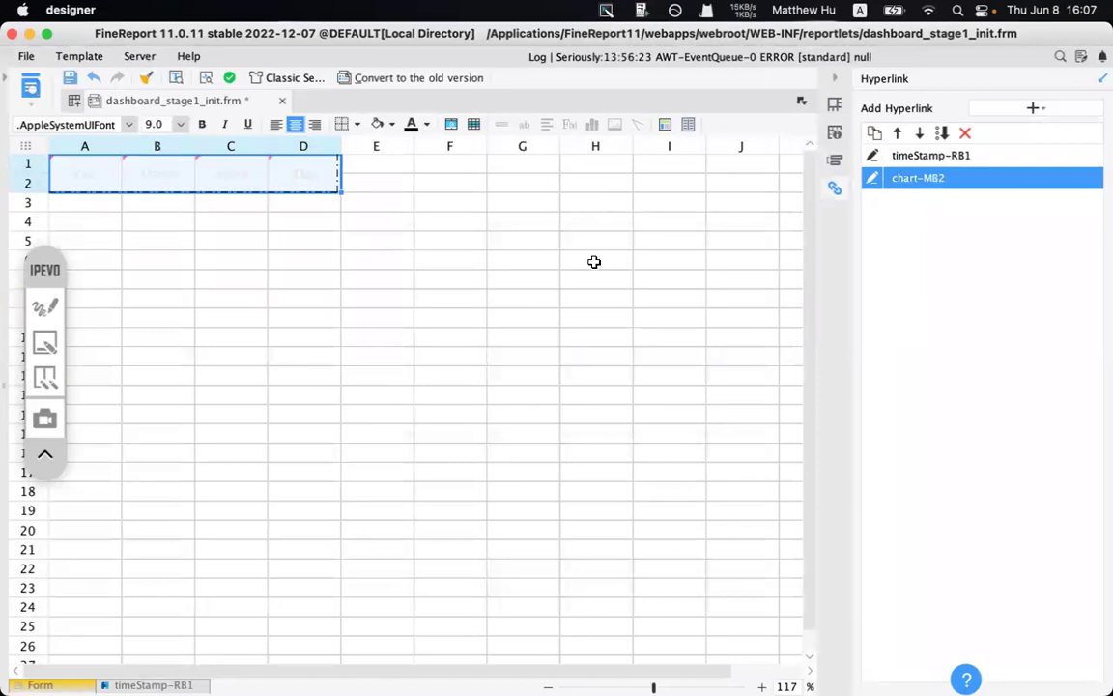
# - Save the form, preview the dashboard in the browser and switch the time selector through Day, Week, Month and Year
pyautogui.click(69, 81)
pyautogui.click(30, 87)
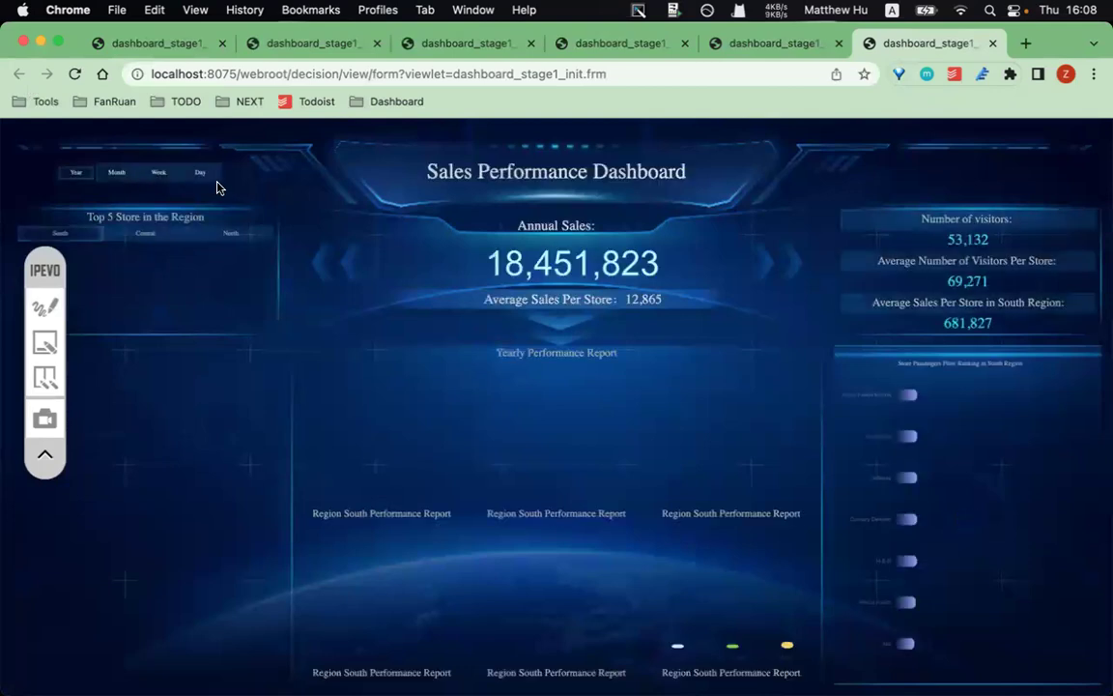
pyautogui.click(199, 174)
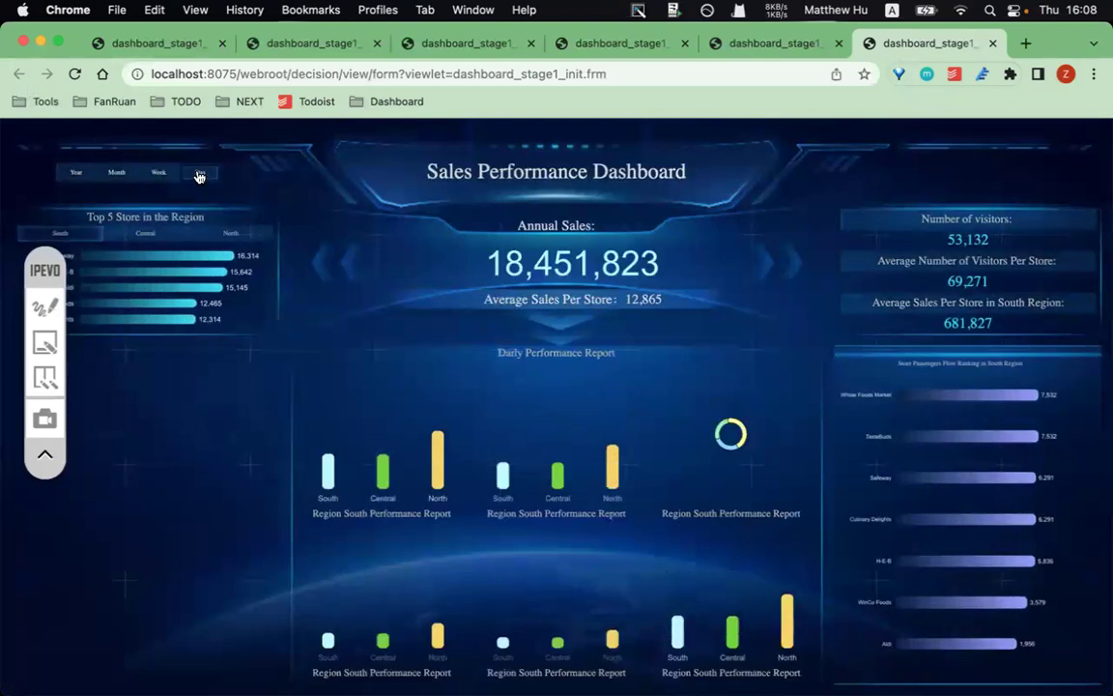
pyautogui.click(159, 177)
pyautogui.click(118, 174)
pyautogui.click(75, 173)
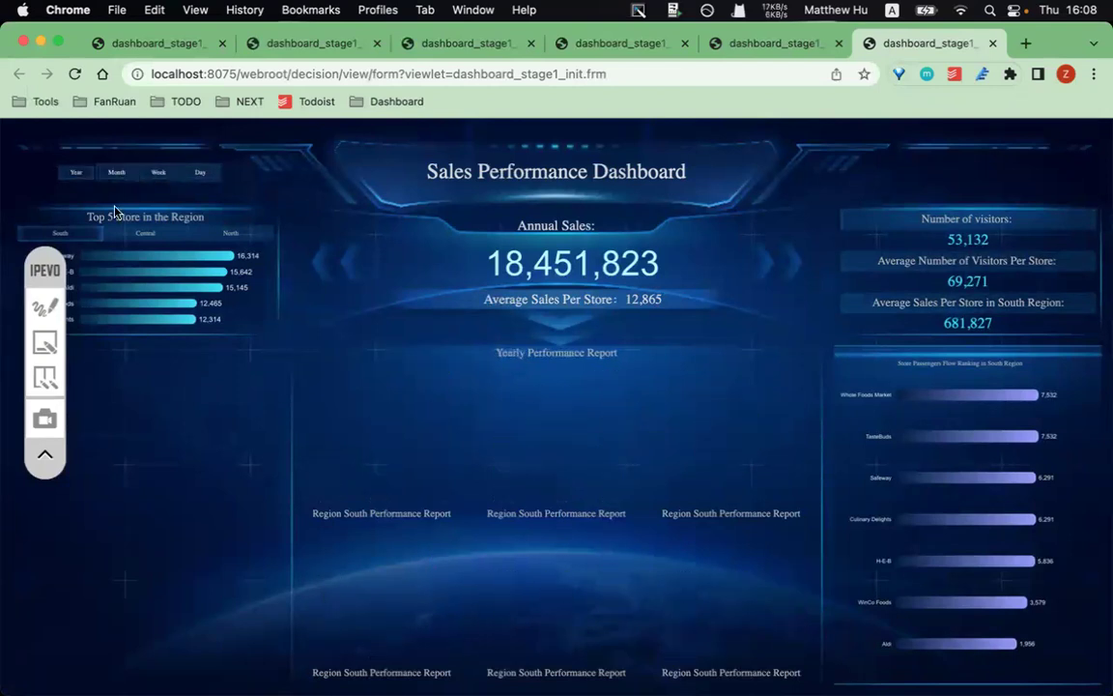
# - Mark the central Yearly Performance Report area with a red rectangle, then remove the annotation
pyautogui.click(44, 307)
pyautogui.click(45, 411)
pyautogui.moveTo(299, 343); pyautogui.dragTo(650, 481)
pyautogui.moveTo(804, 619); pyautogui.dragTo(810, 693)
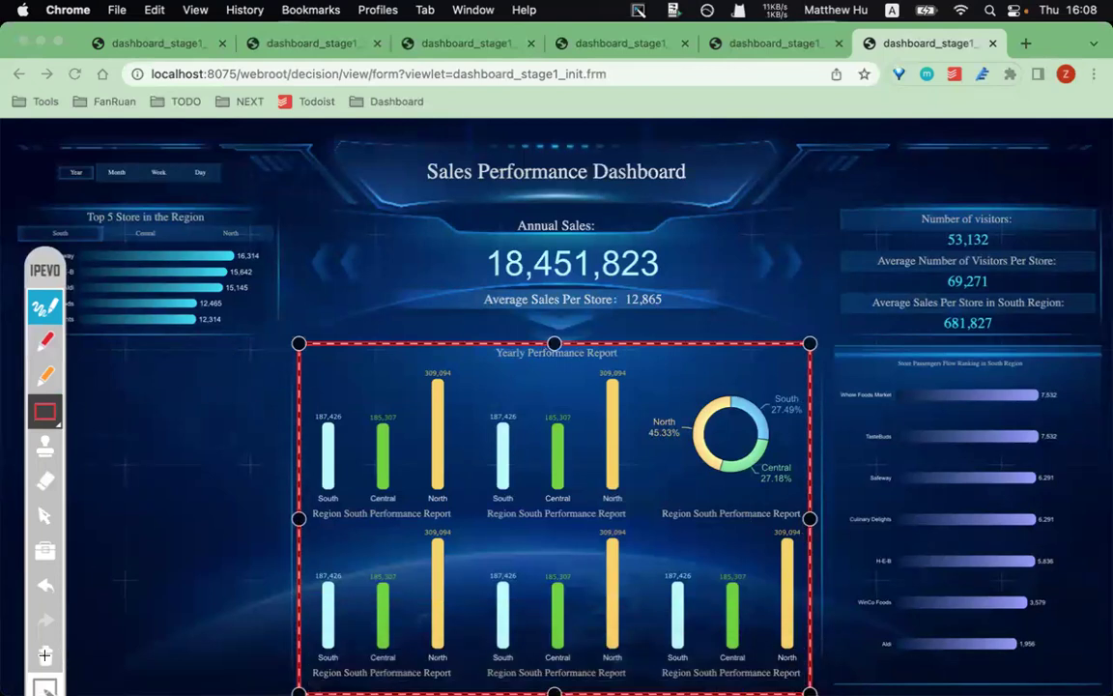
pyautogui.click(44, 584)
pyautogui.click(45, 307)
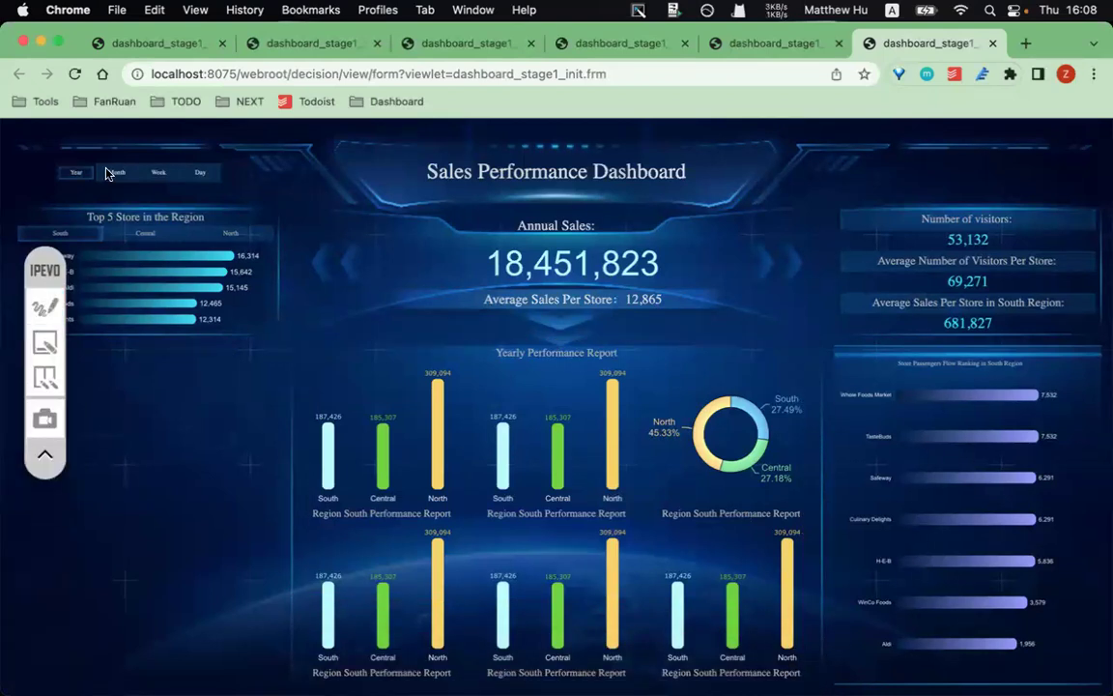
# - Check the performance report title in the preview while switching the time selector to Month, Week and Day
pyautogui.click(114, 173)
pyautogui.click(158, 174)
pyautogui.click(203, 173)
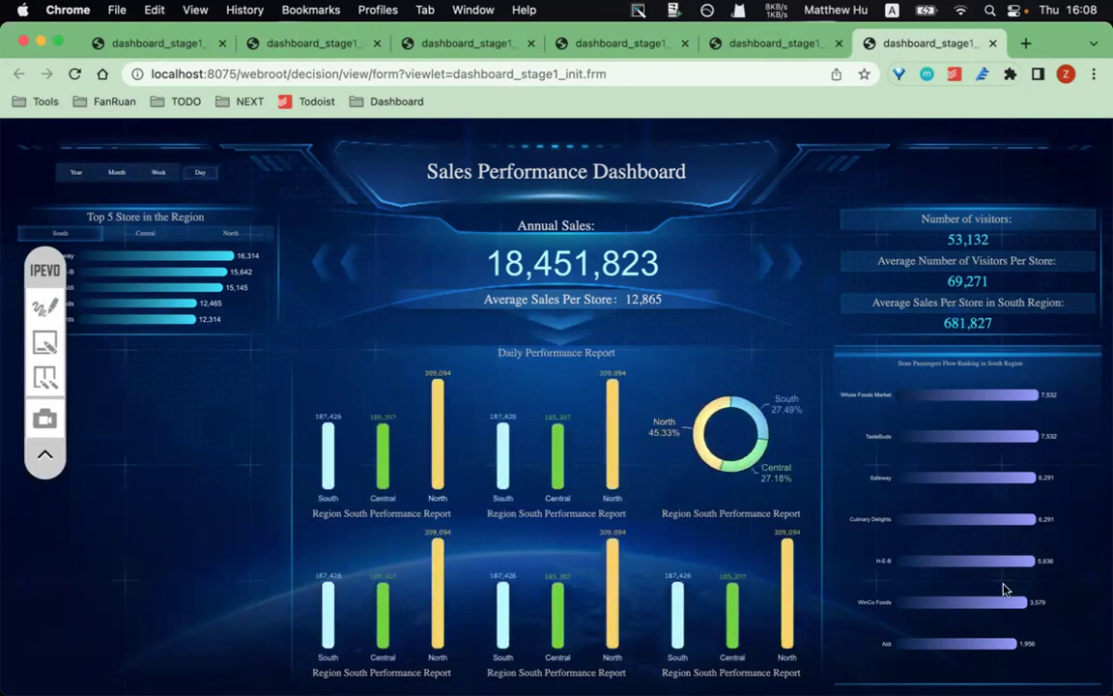
pyautogui.moveTo(685, 432)
# - Mark the empty area below the Top 5 Store chart with a red rectangle, then clear the annotation
pyautogui.moveTo(54, 249); pyautogui.dragTo(545, 220)
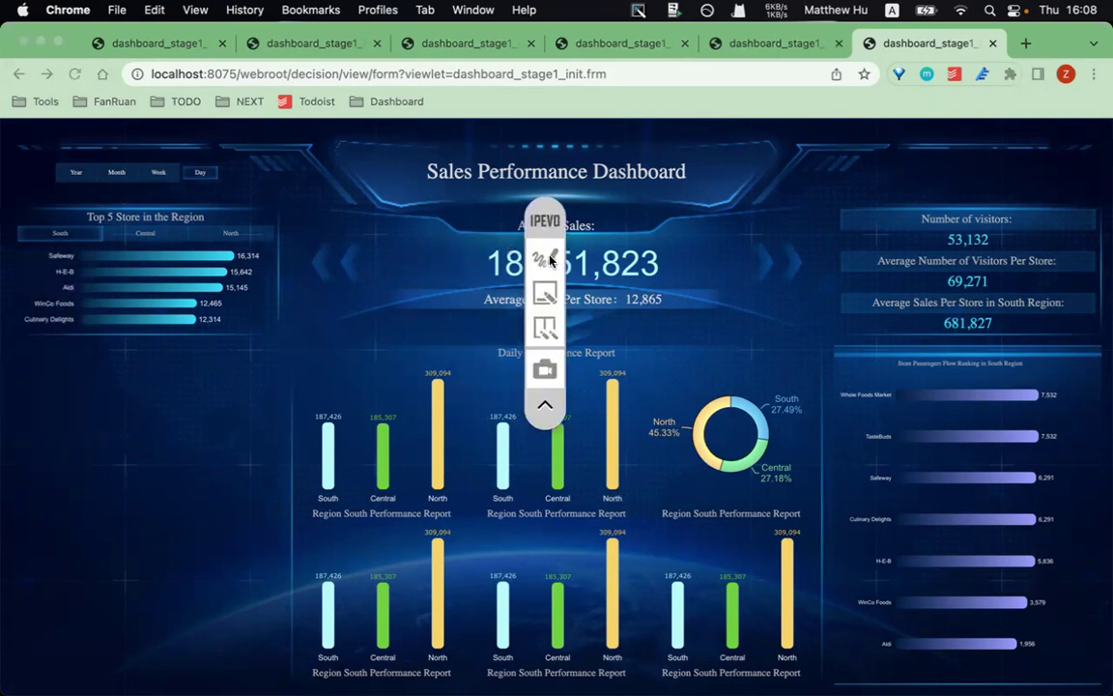
pyautogui.click(544, 257)
pyautogui.moveTo(11, 340); pyautogui.dragTo(160, 504)
pyautogui.moveTo(286, 673); pyautogui.dragTo(309, 686)
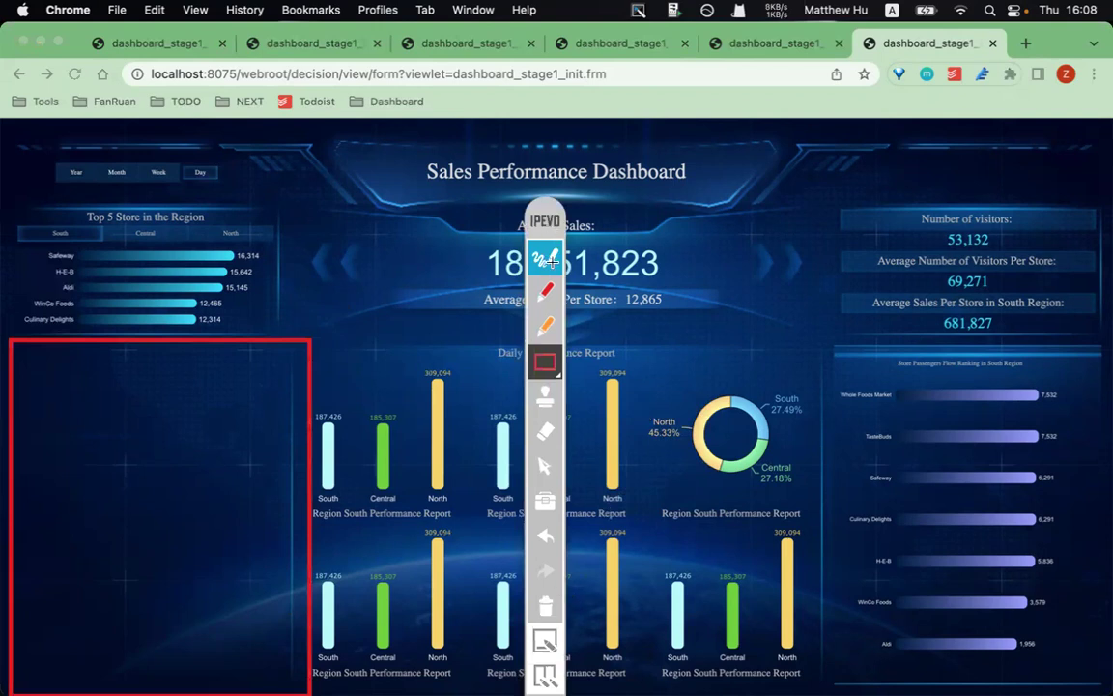
pyautogui.click(551, 614)
pyautogui.click(544, 257)
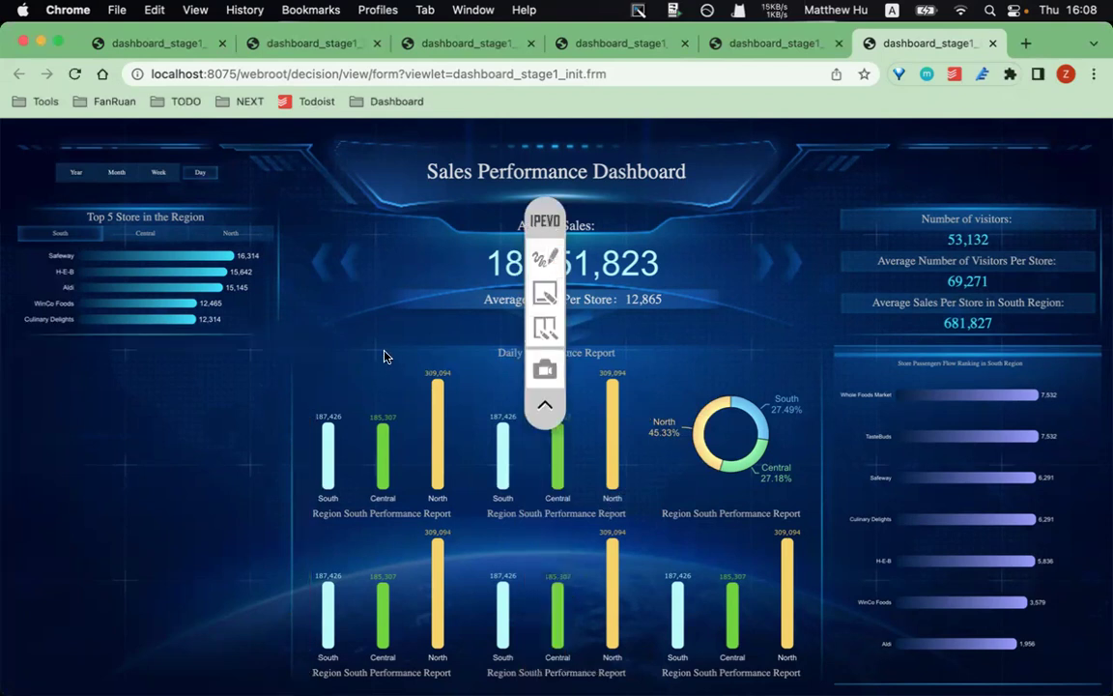
# - Switch to the designer, return to the form layout and place a label widget about 80 by 21 in the empty area below the Top 5 Store chart
pyautogui.moveTo(656, 683)
pyautogui.click(577, 667)
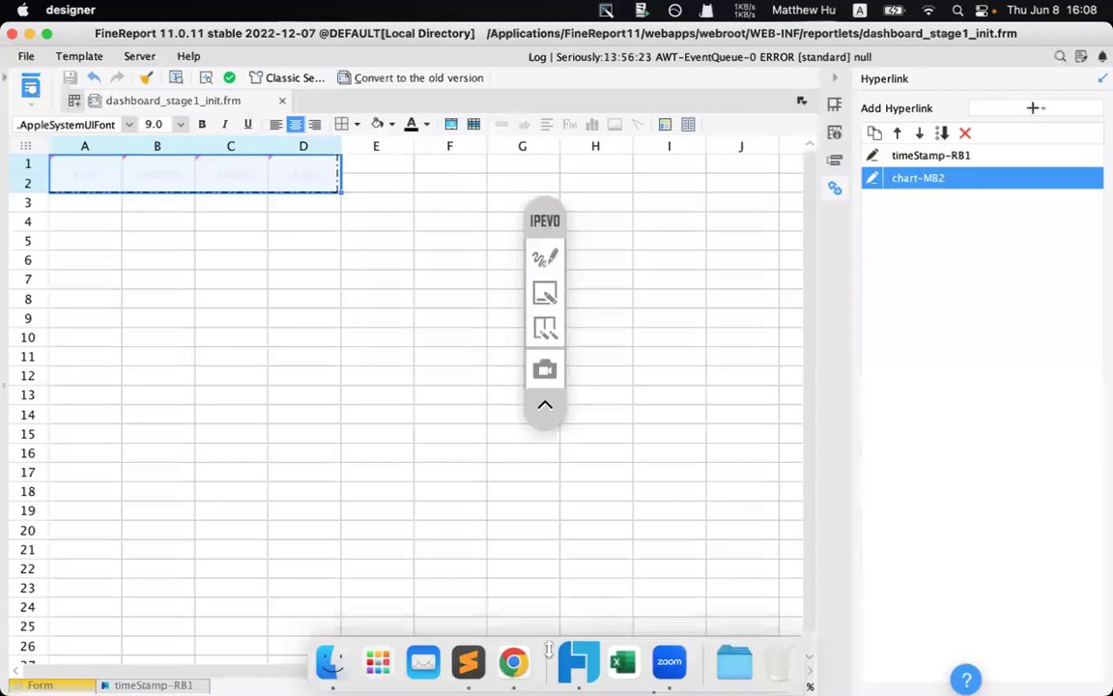
pyautogui.click(47, 684)
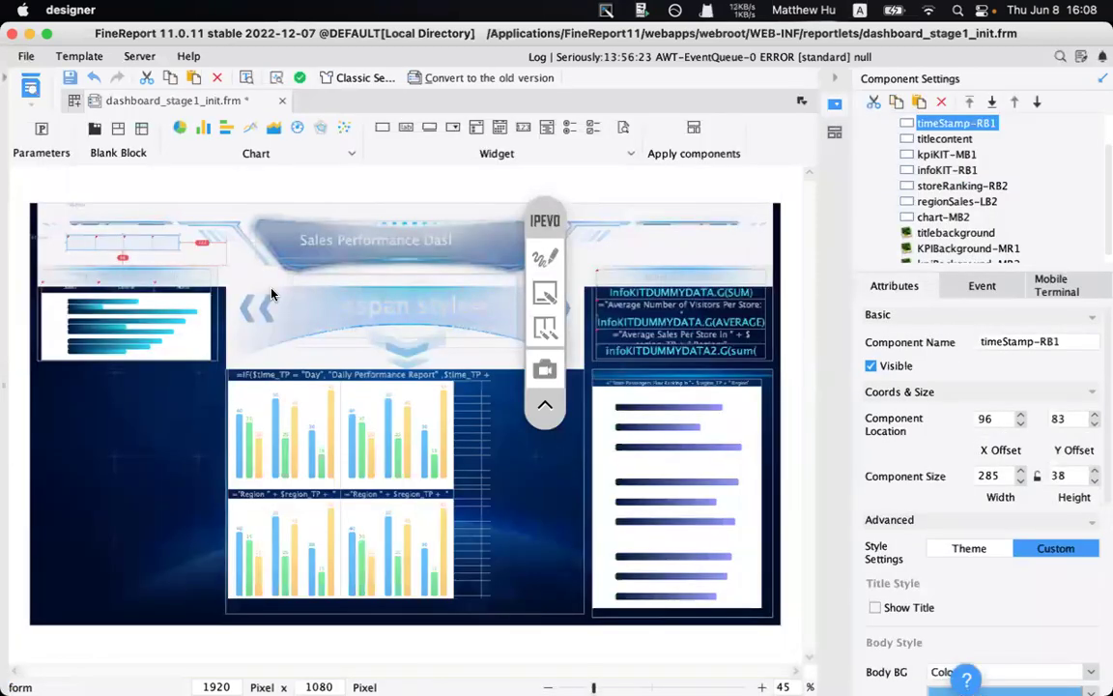
pyautogui.click(406, 133)
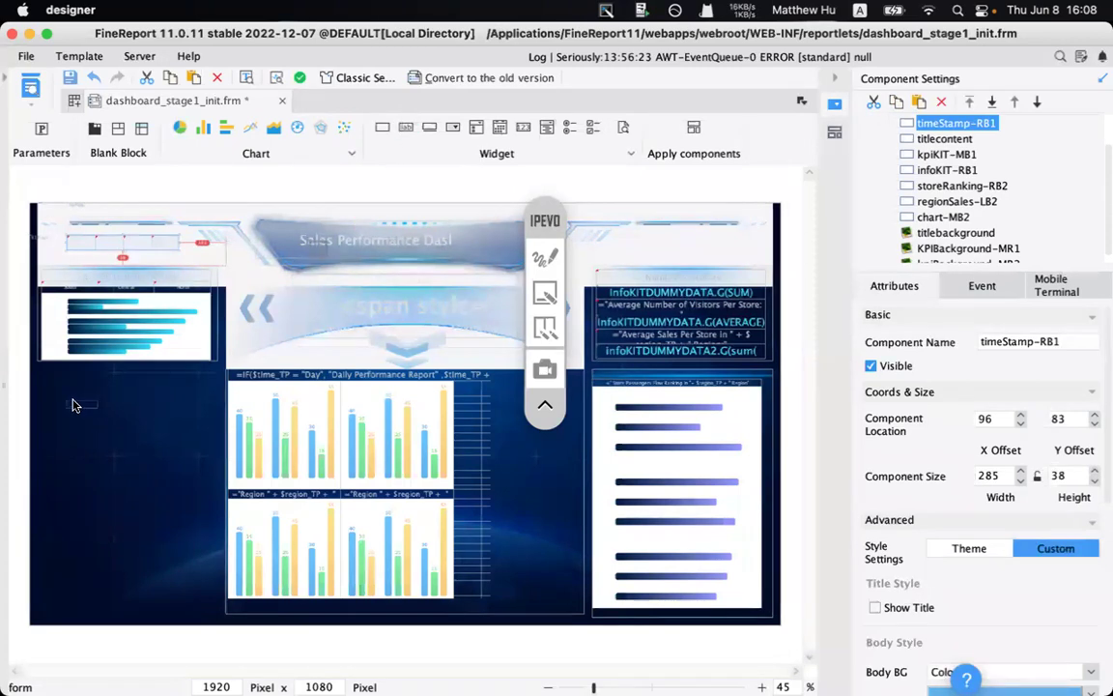
pyautogui.click(70, 405)
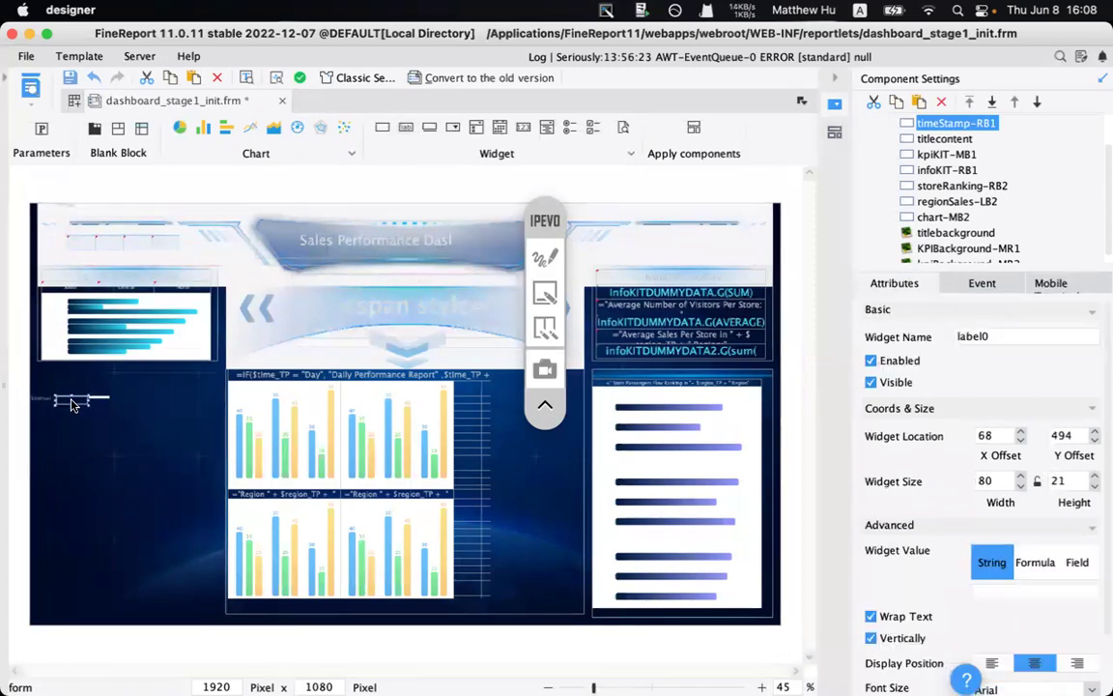
# - Place an 80 by 21 combo box beside the label and a 250 by 150 report block beneath them
pyautogui.click(452, 128)
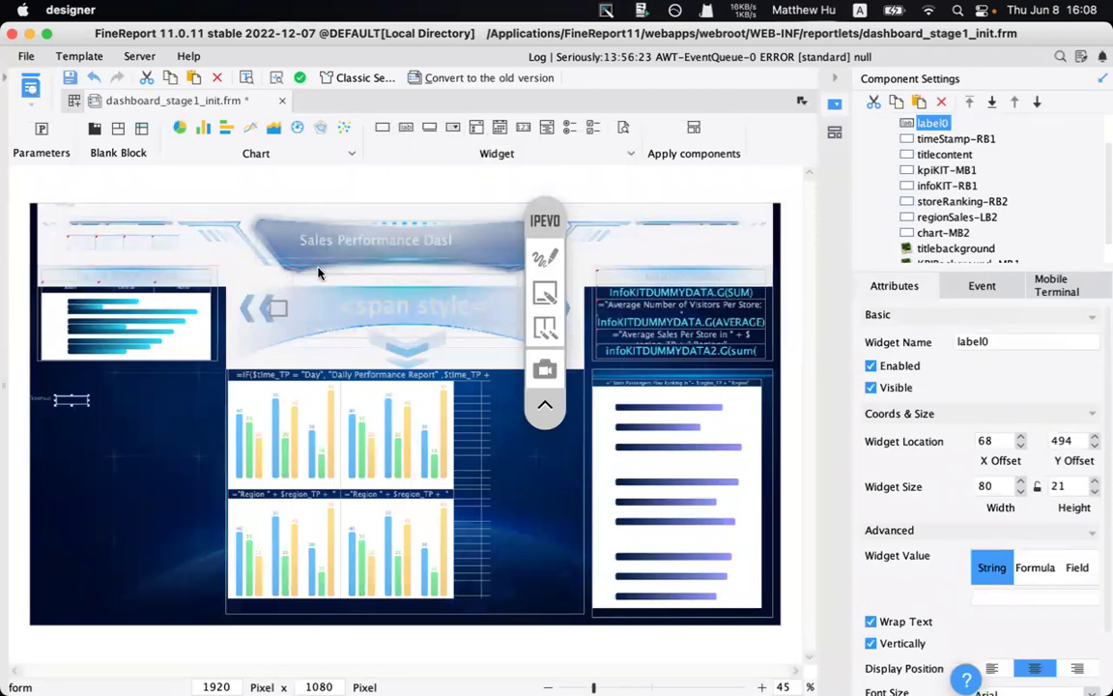
pyautogui.click(130, 404)
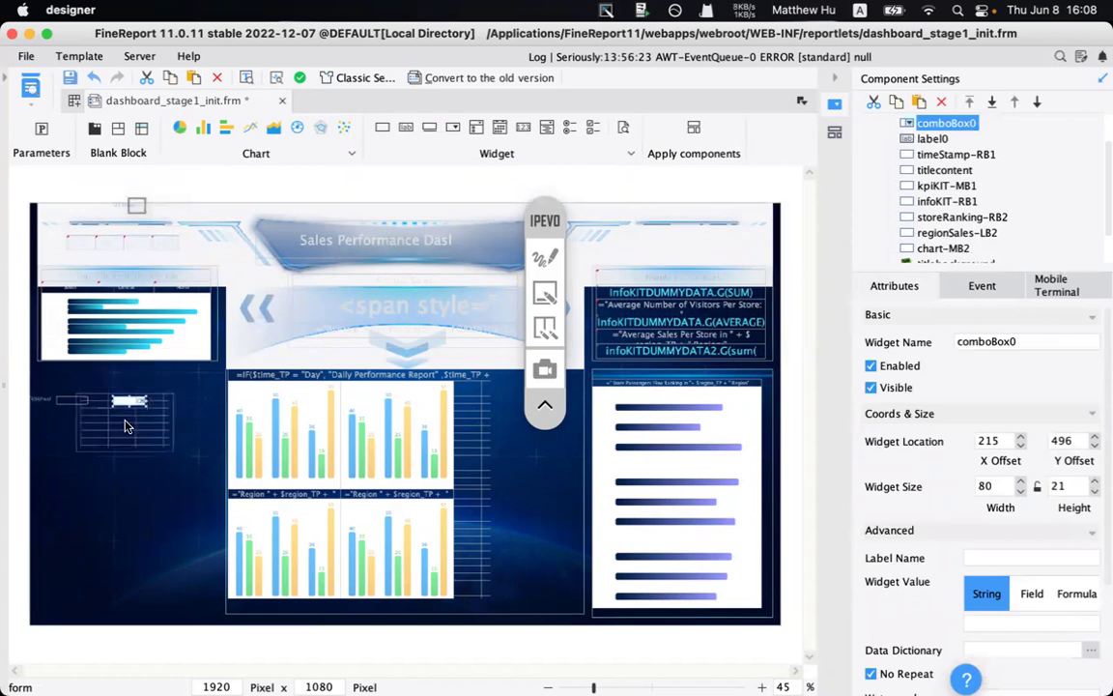
pyautogui.click(124, 464)
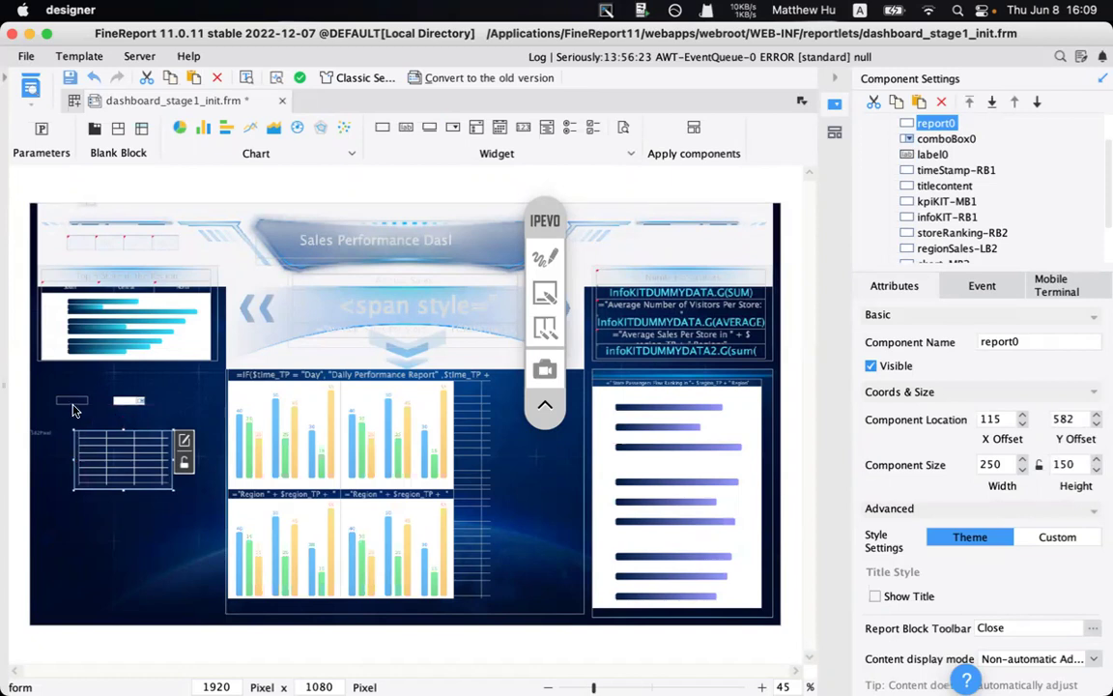
pyautogui.click(60, 362)
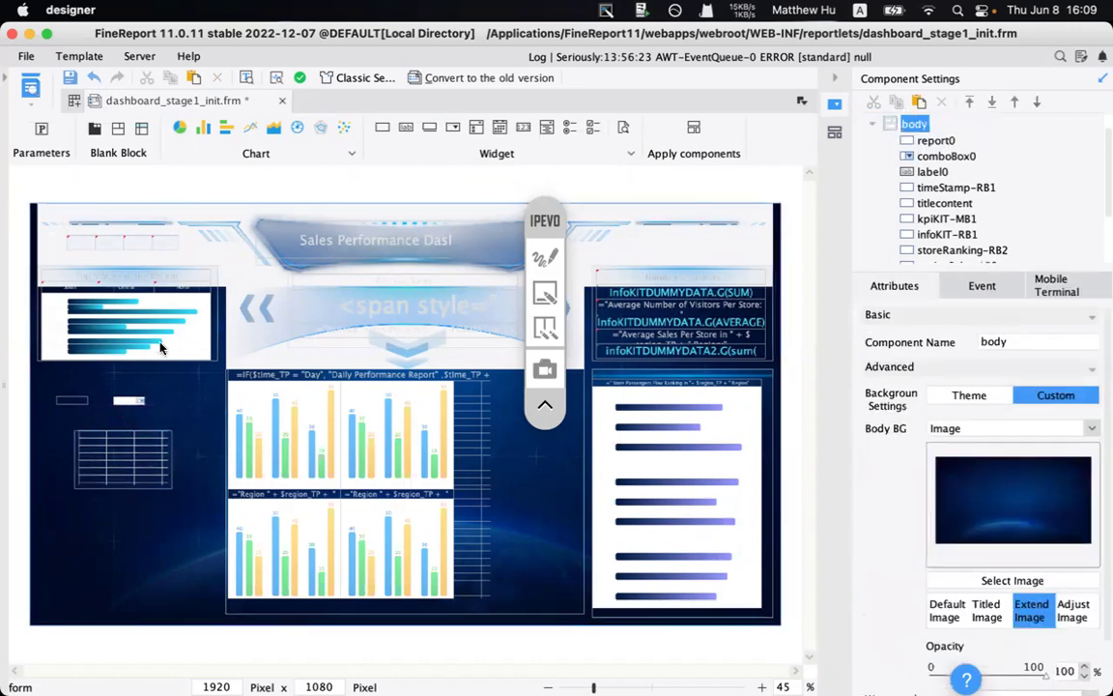
# - Rename the label widget below the Top 5 Store chart as productLabel
pyautogui.click(70, 402)
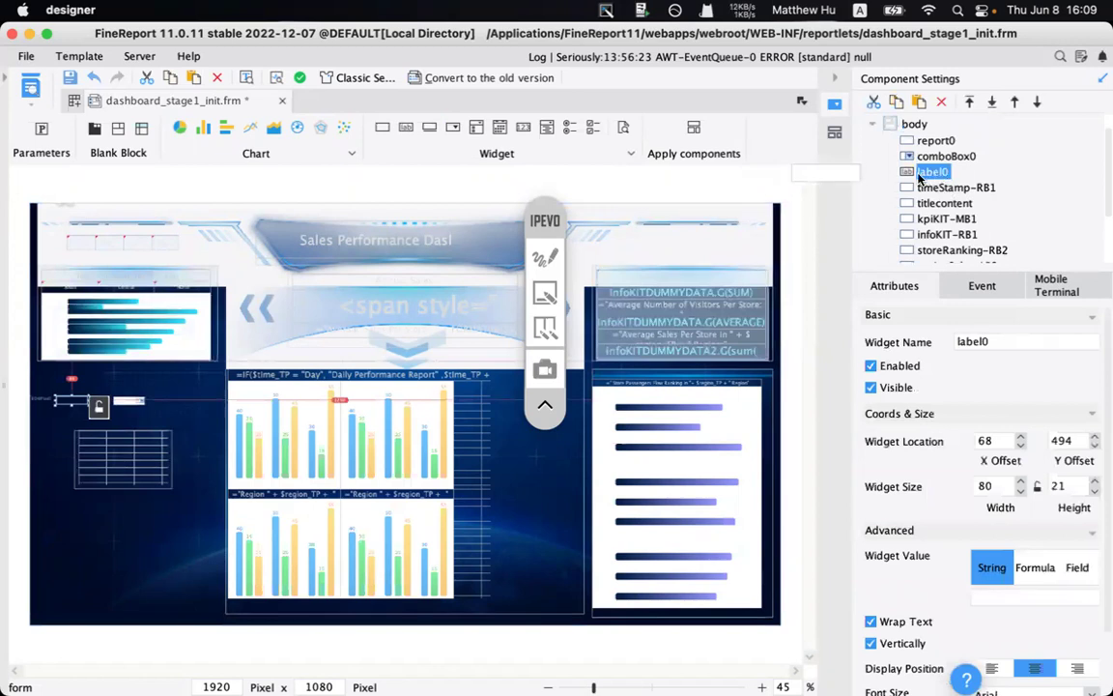
pyautogui.click(999, 340)
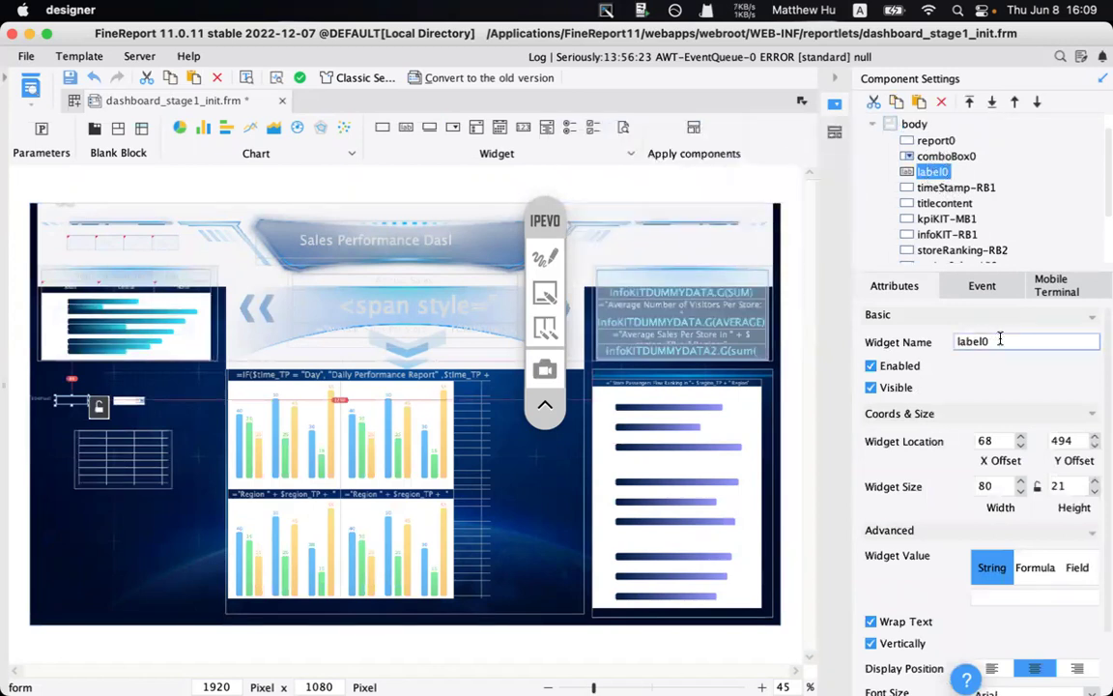
pyautogui.moveTo(1000, 340); pyautogui.dragTo(912, 342)
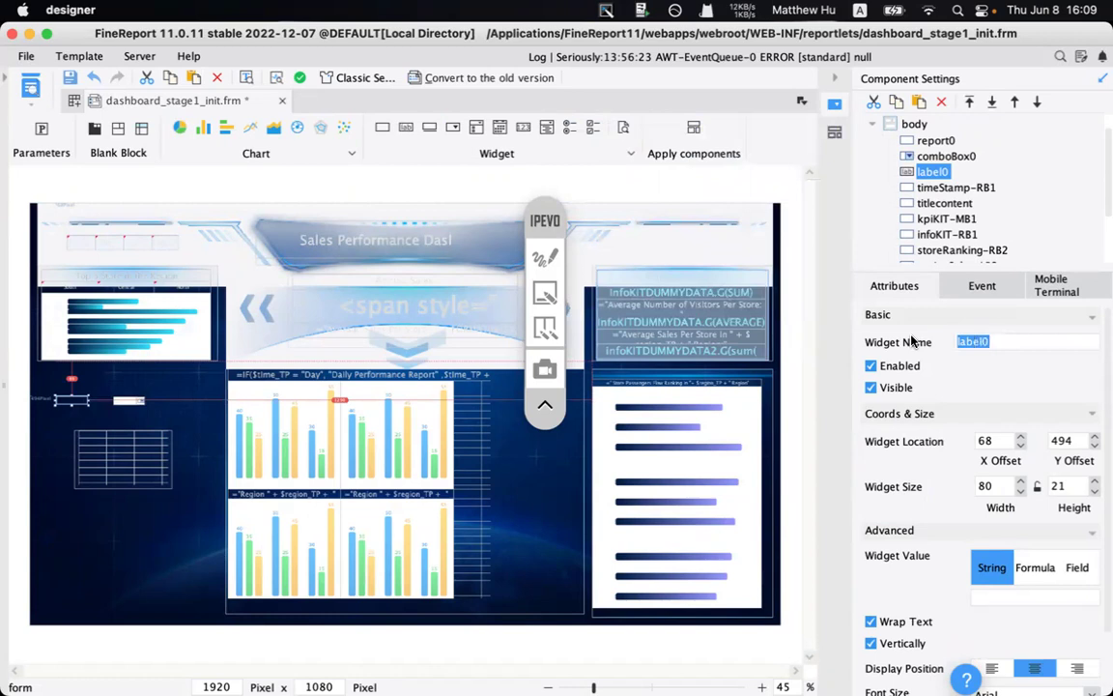
pyautogui.write('productLabel')
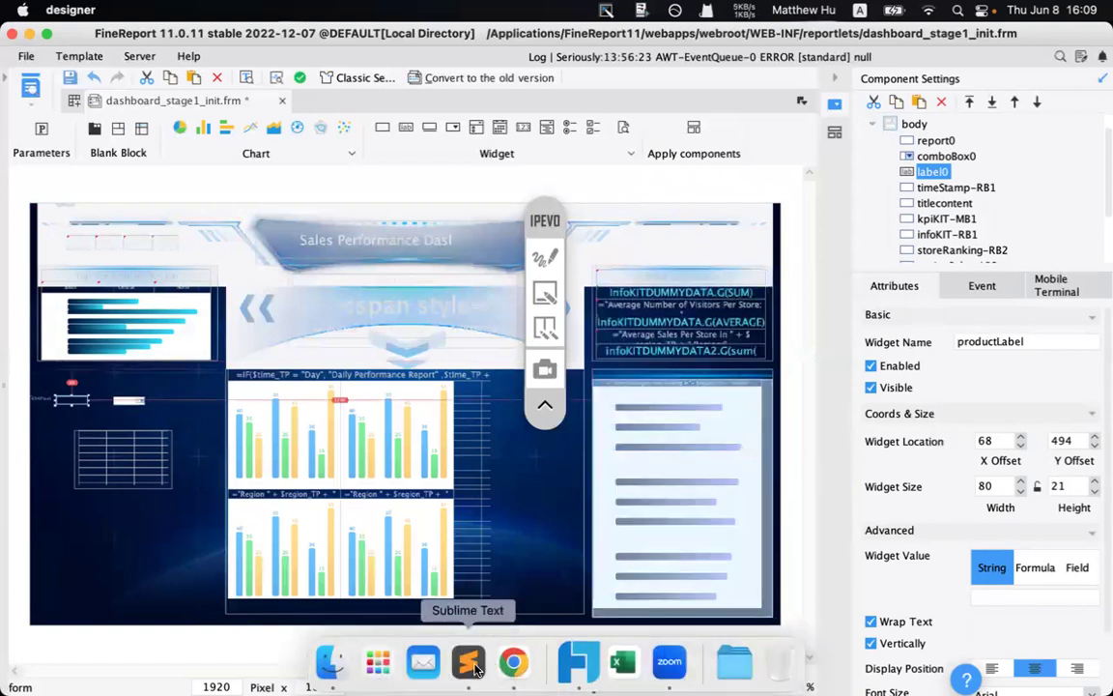
# - Set the productLabel location to X 31 and Y 471, copying the values from the titilecontent notes in Sublime Text
pyautogui.click(465, 664)
pyautogui.scroll(-2, 155, 425)
pyautogui.doubleClick(58, 374)
pyautogui.press('super+c')
pyautogui.press('super+Tab')
pyautogui.press('super+a')
pyautogui.press('super+v')
pyautogui.press('super+Tab')
pyautogui.doubleClick(61, 391)
pyautogui.press('super+c')
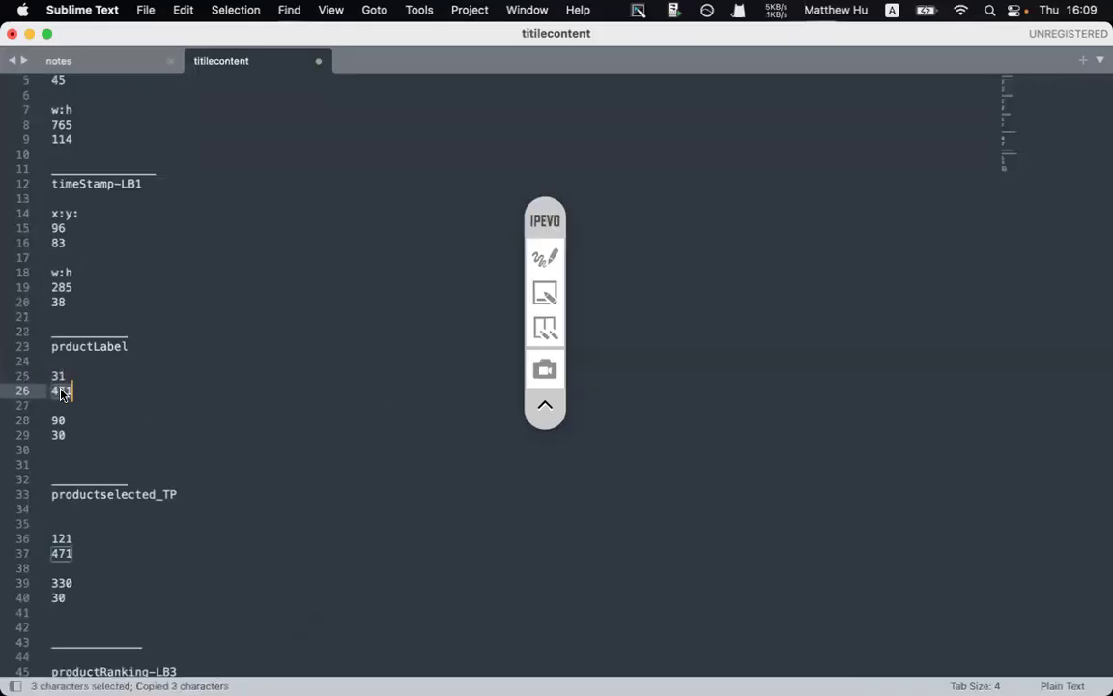
pyautogui.press('super+Tab')
pyautogui.click(1058, 438)
pyautogui.press('super+a')
pyautogui.press('super+v')
# - Set the productLabel size to width 90 and height 30 using the values from the Sublime Text notes
pyautogui.press('super+Tab')
pyautogui.doubleClick(56, 421)
pyautogui.press('super+c')
pyautogui.press('super+Tab')
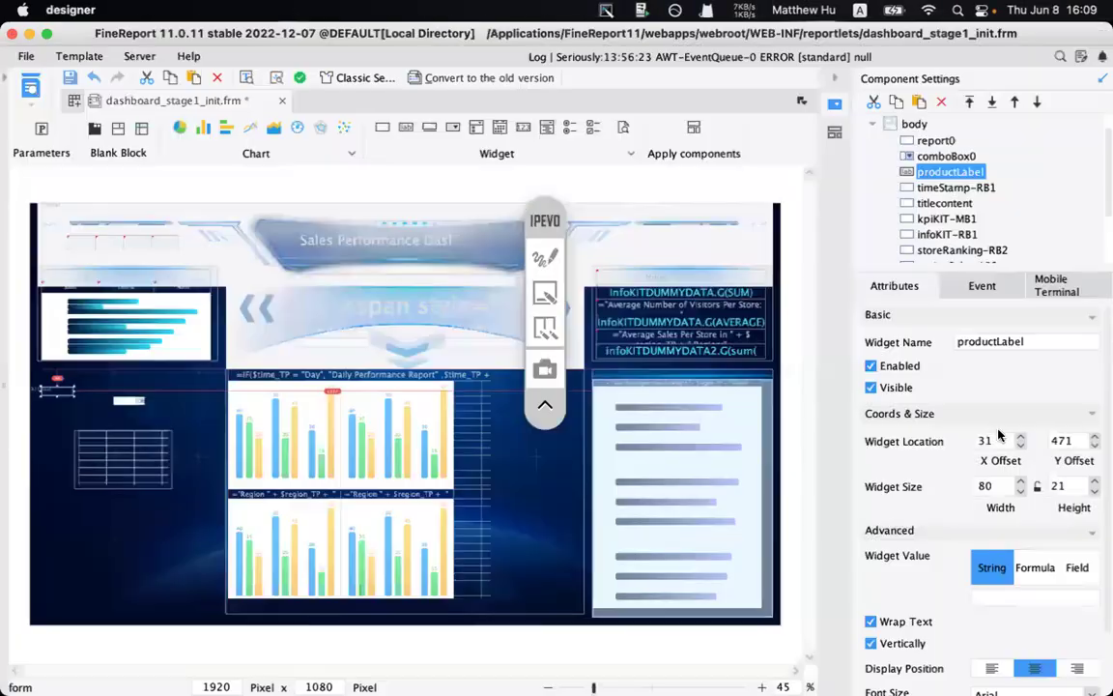
pyautogui.click(987, 483)
pyautogui.press('super+a')
pyautogui.press('super+v')
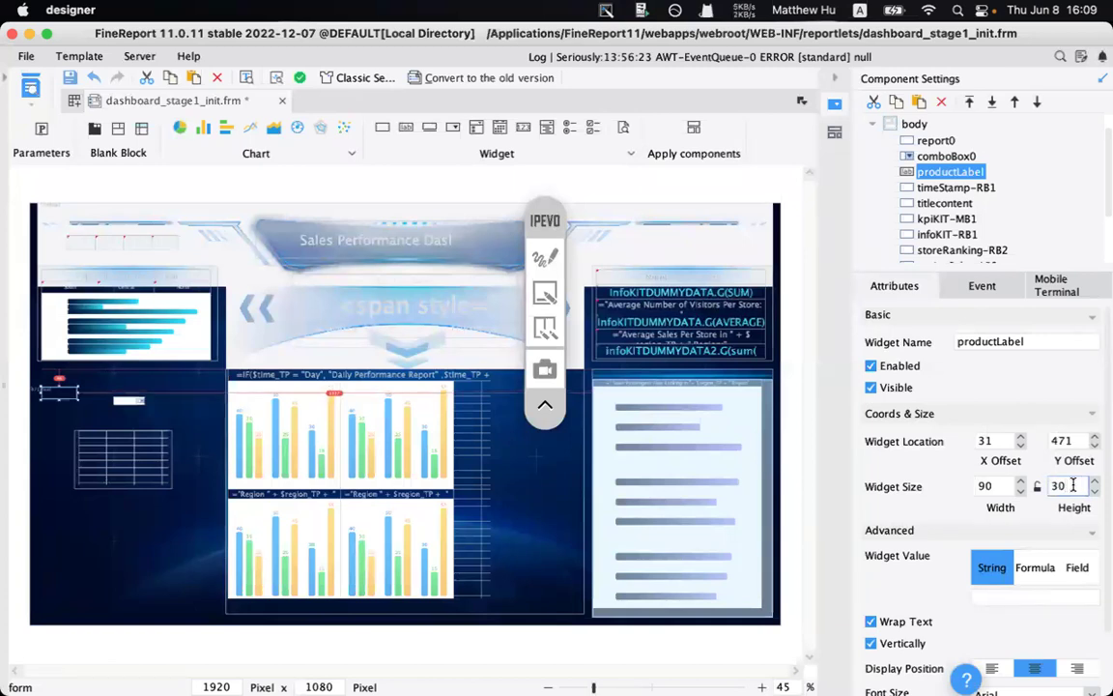
# - Underline the label and combo box in red, draw an arrow pointing at the label, then clear the annotations
pyautogui.click(545, 257)
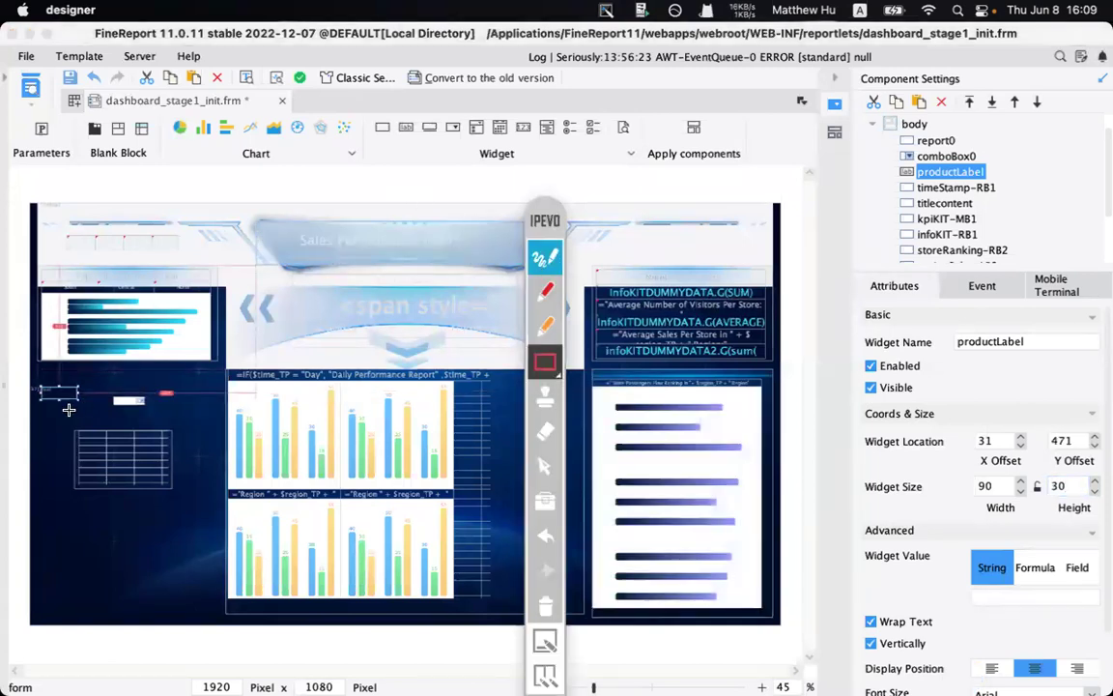
pyautogui.click(548, 290)
pyautogui.moveTo(43, 411); pyautogui.dragTo(70, 410)
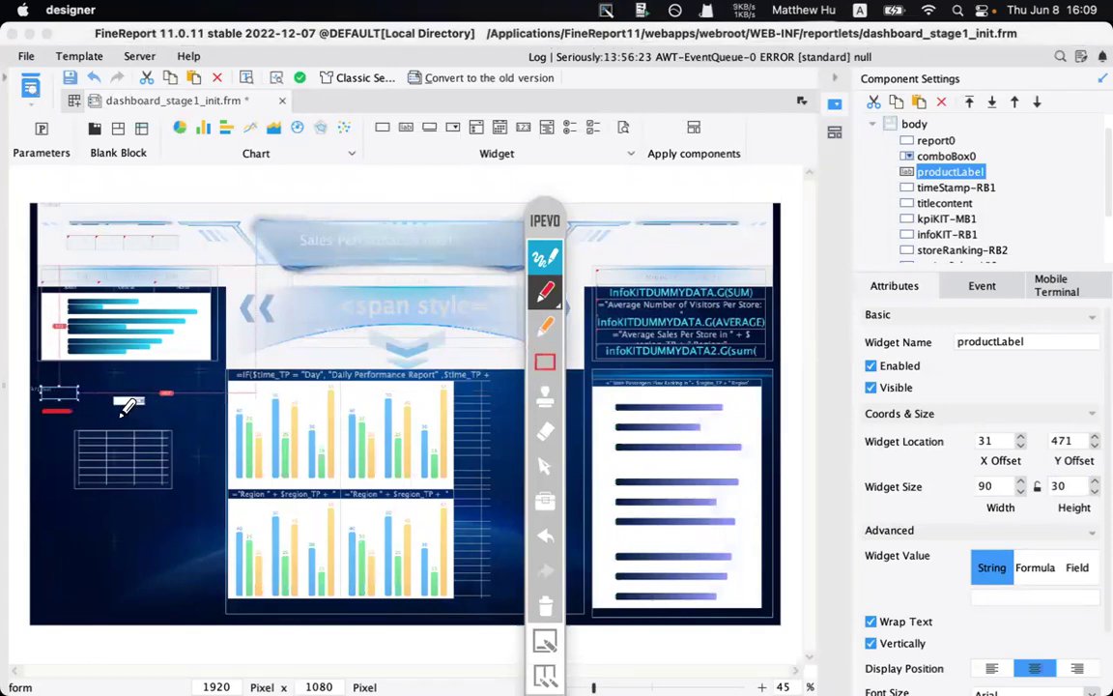
pyautogui.moveTo(112, 416); pyautogui.dragTo(145, 416)
pyautogui.moveTo(56, 437); pyautogui.dragTo(56, 402)
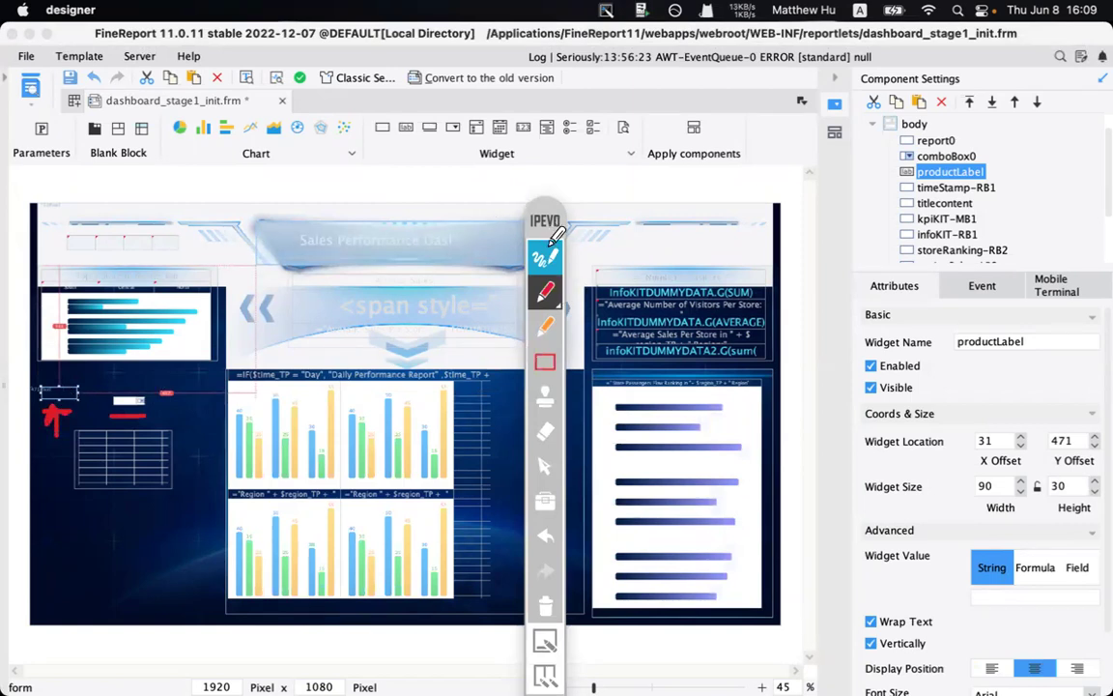
pyautogui.click(547, 603)
pyautogui.click(543, 253)
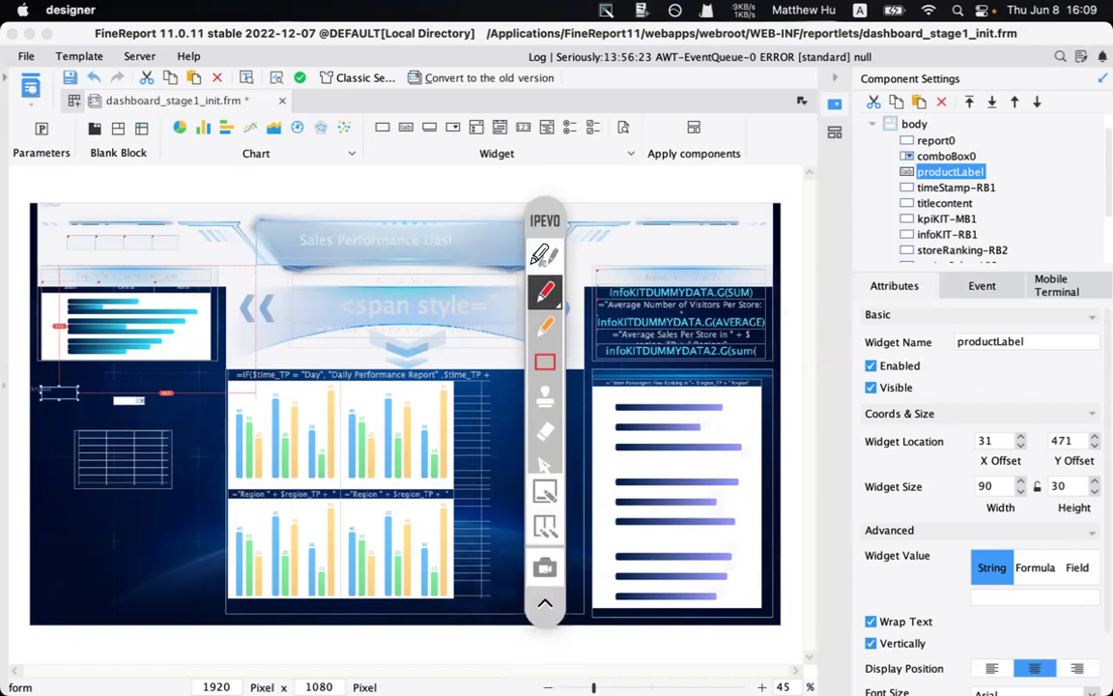
# - Set the productLabel widget value to the string "PRODUCT:"
pyautogui.click(987, 597)
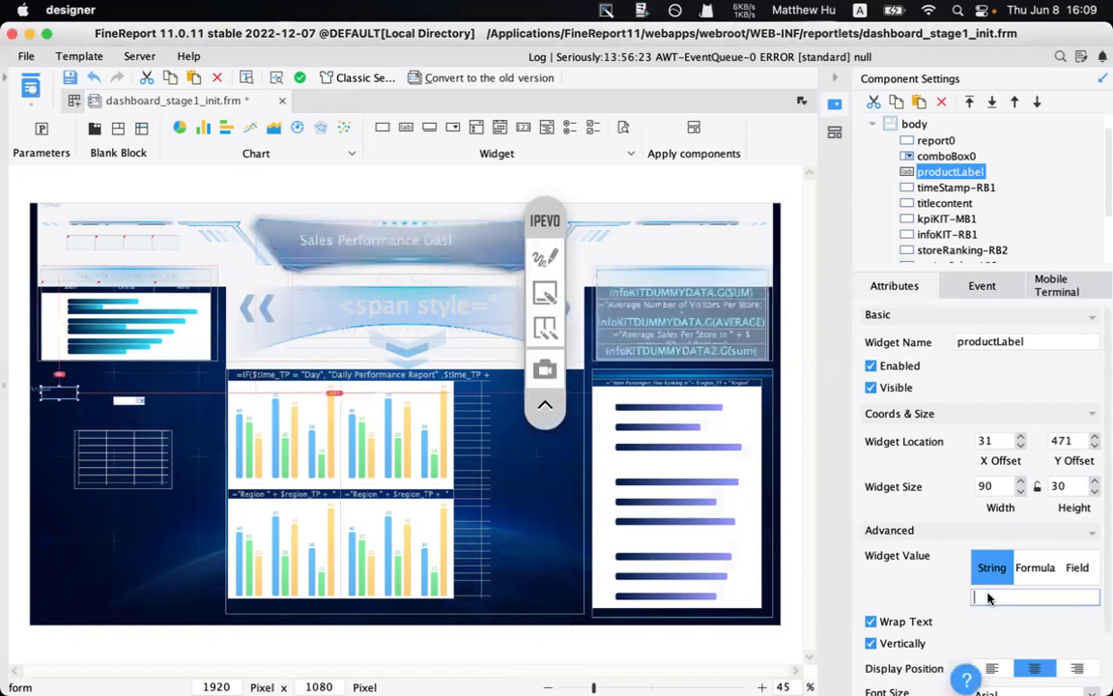
pyautogui.write('ProDUCT:')
pyautogui.click(942, 590)
# - Change the font color of the productLabel text to white
pyautogui.click(126, 405)
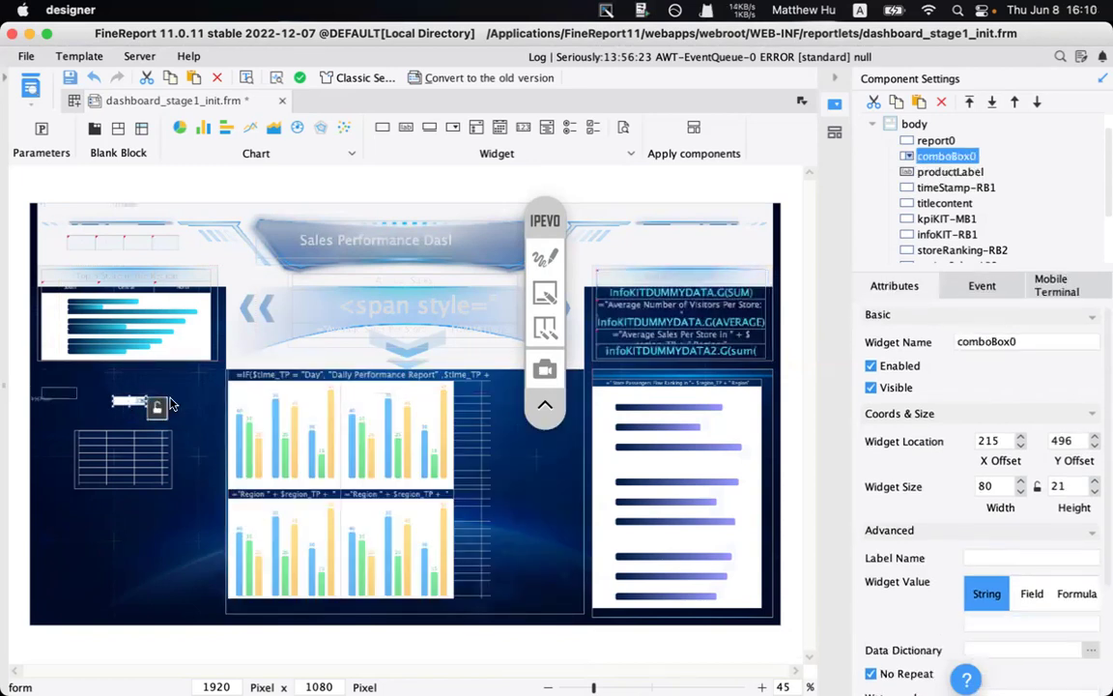
pyautogui.click(198, 377)
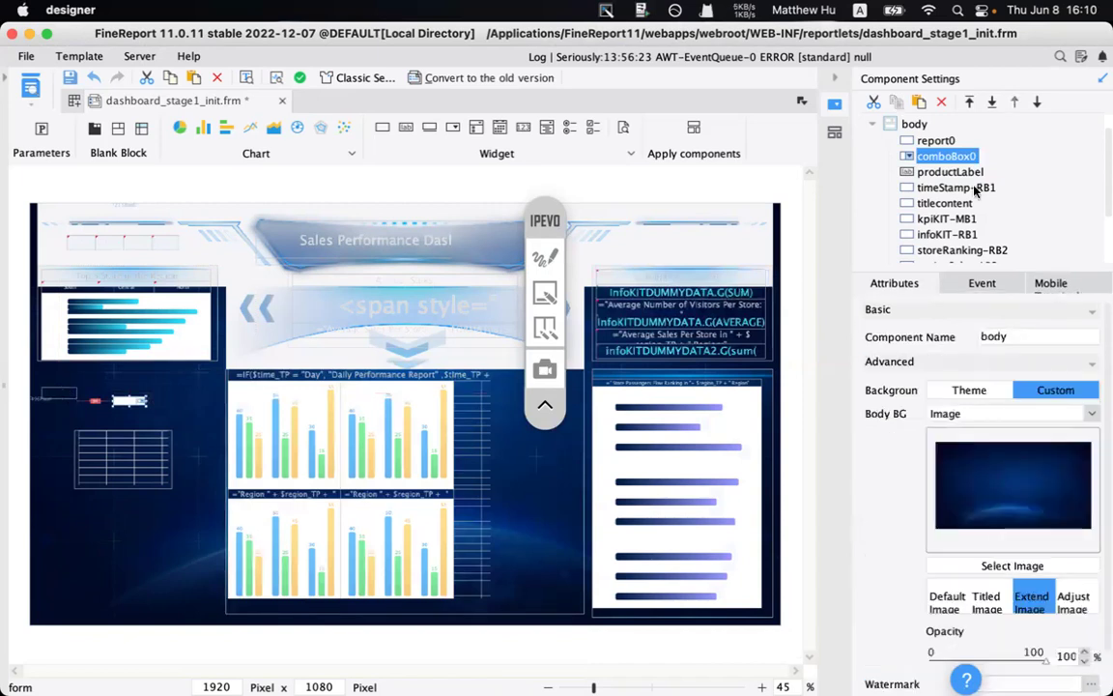
pyautogui.click(55, 400)
pyautogui.scroll(-2, 1017, 603)
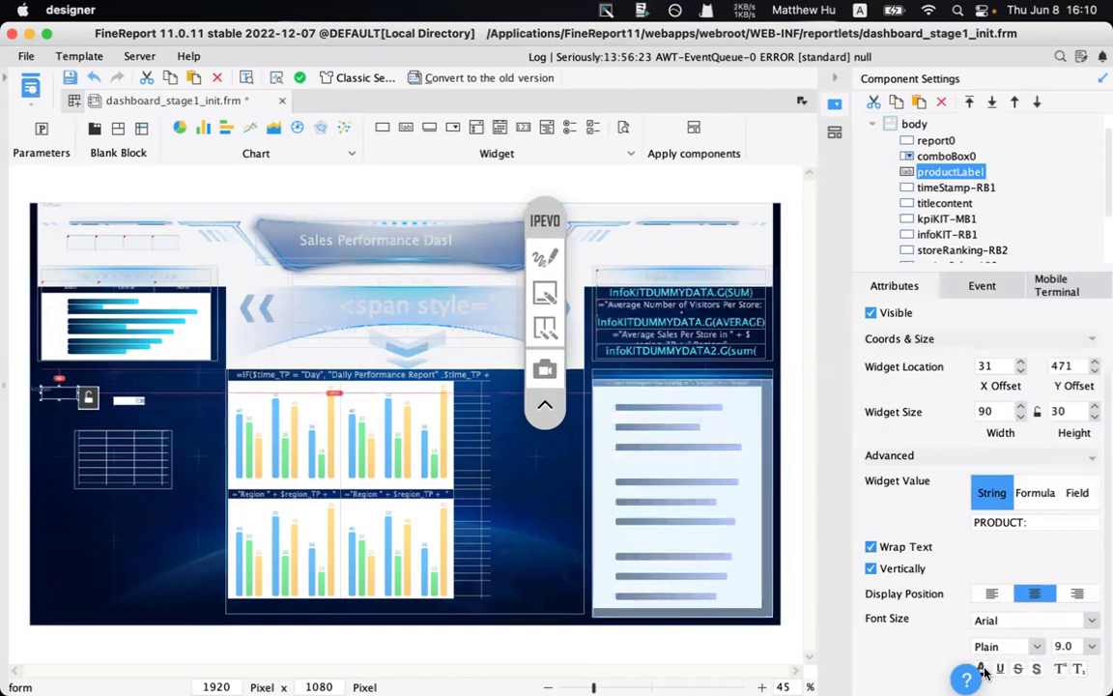
pyautogui.hotkey('ctrl', 'd')
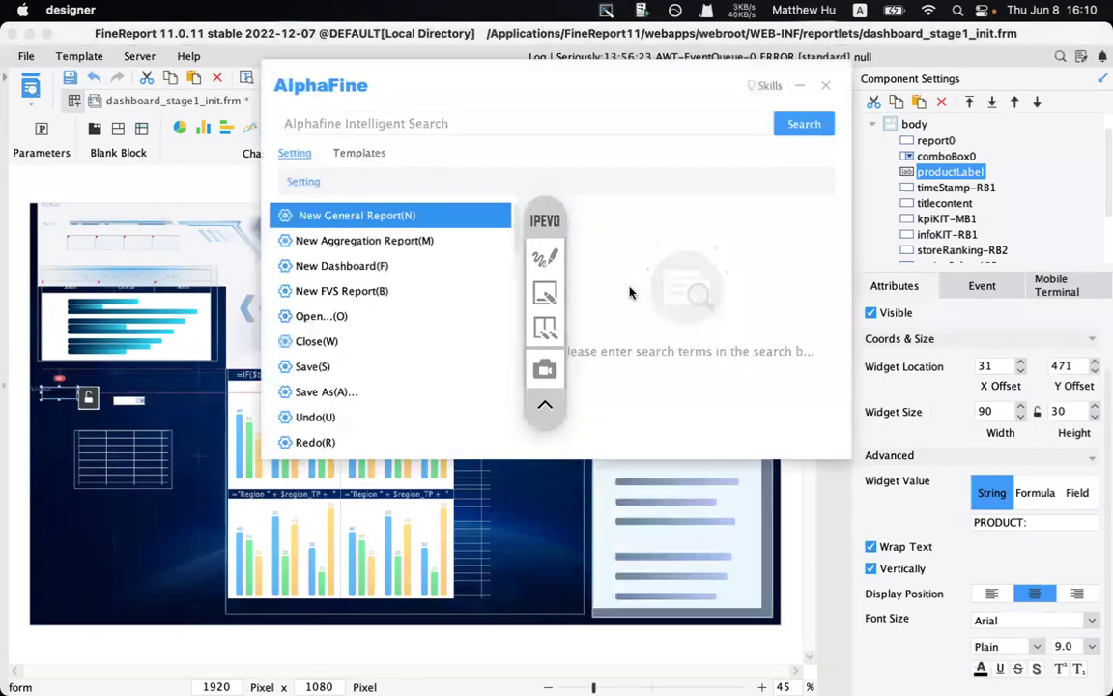
pyautogui.press('Escape')
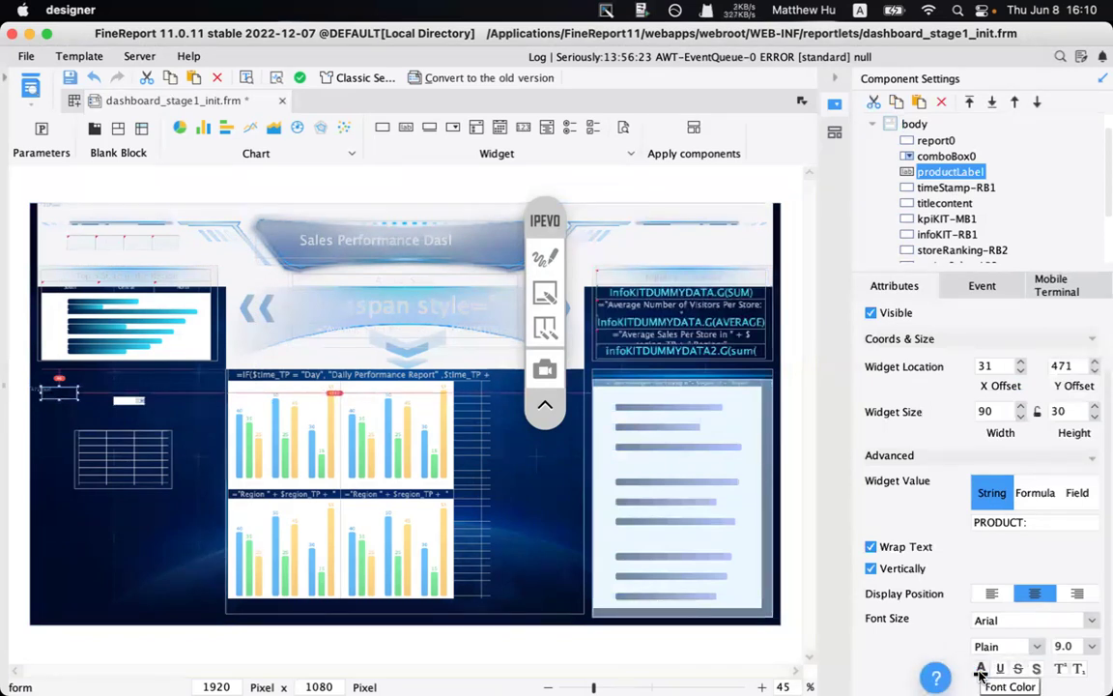
pyautogui.click(980, 674)
pyautogui.click(837, 574)
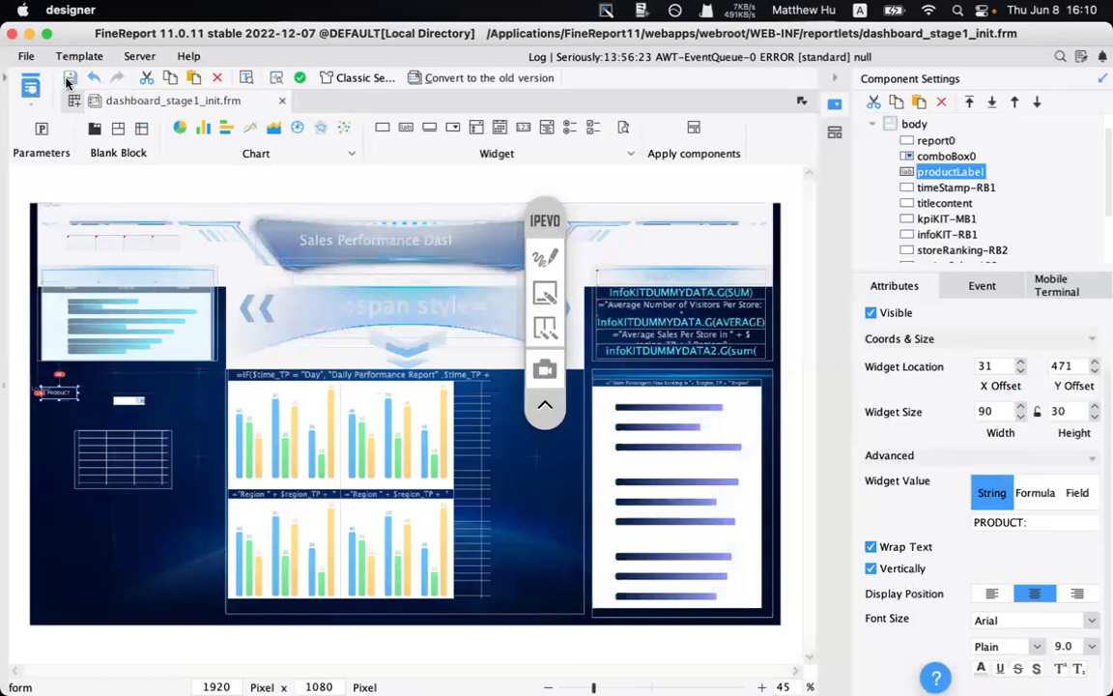
# - Preview the dashboard in the browser and examine the PRODUCT: label and the combo box beside it up close
pyautogui.click(33, 87)
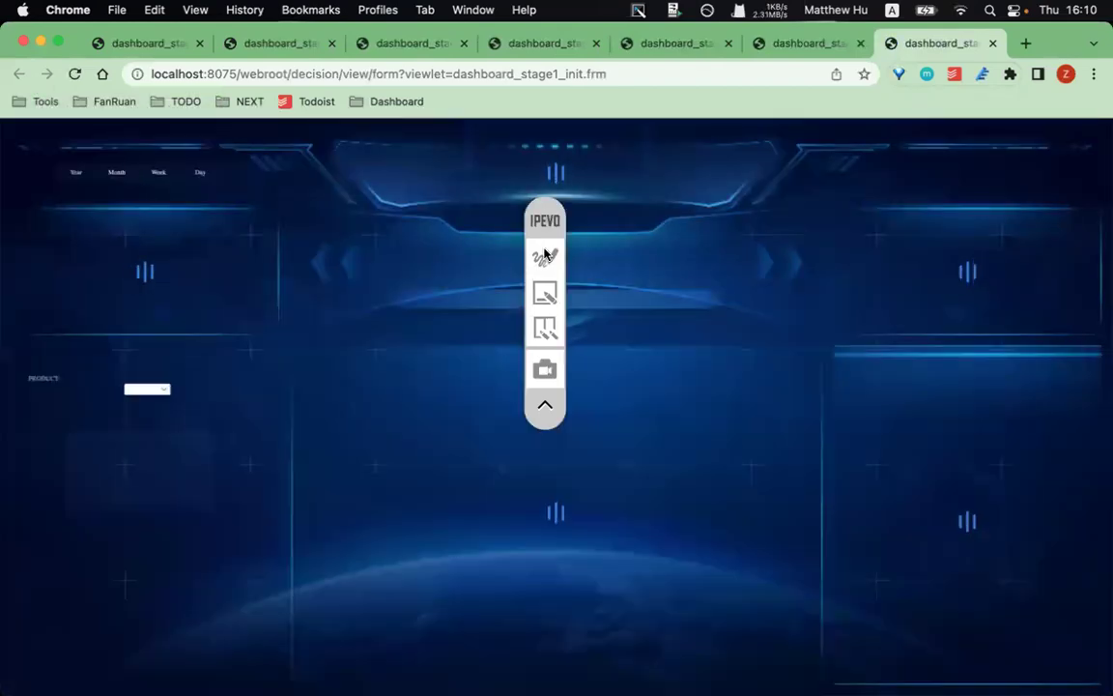
pyautogui.click(545, 255)
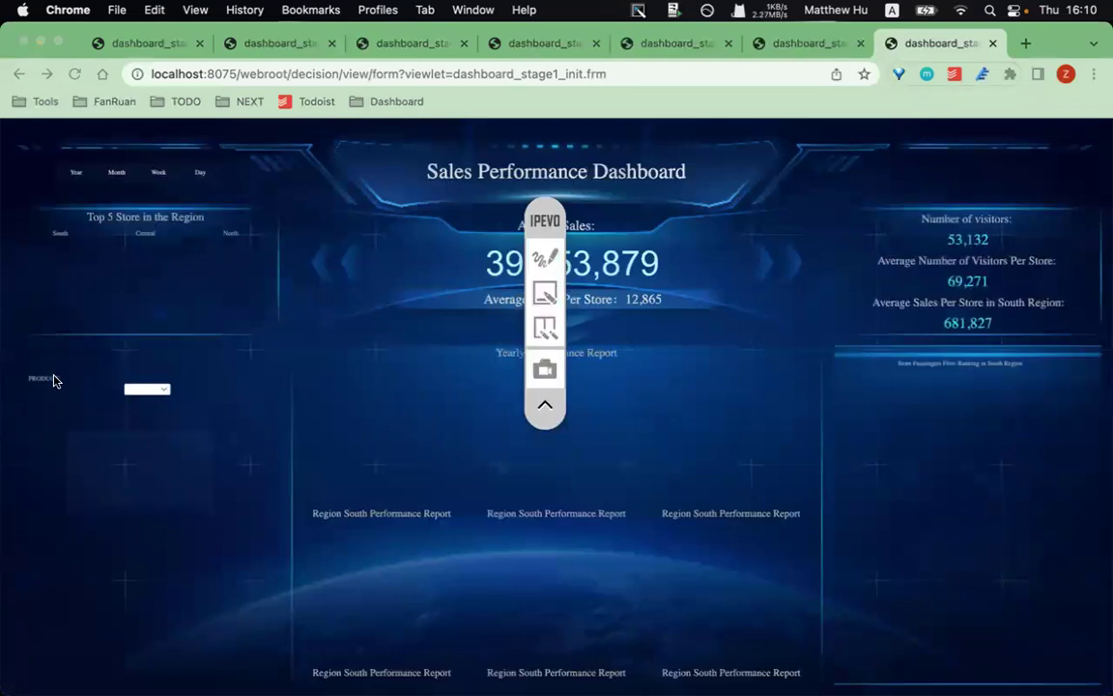
pyautogui.scroll(5, 53, 380)
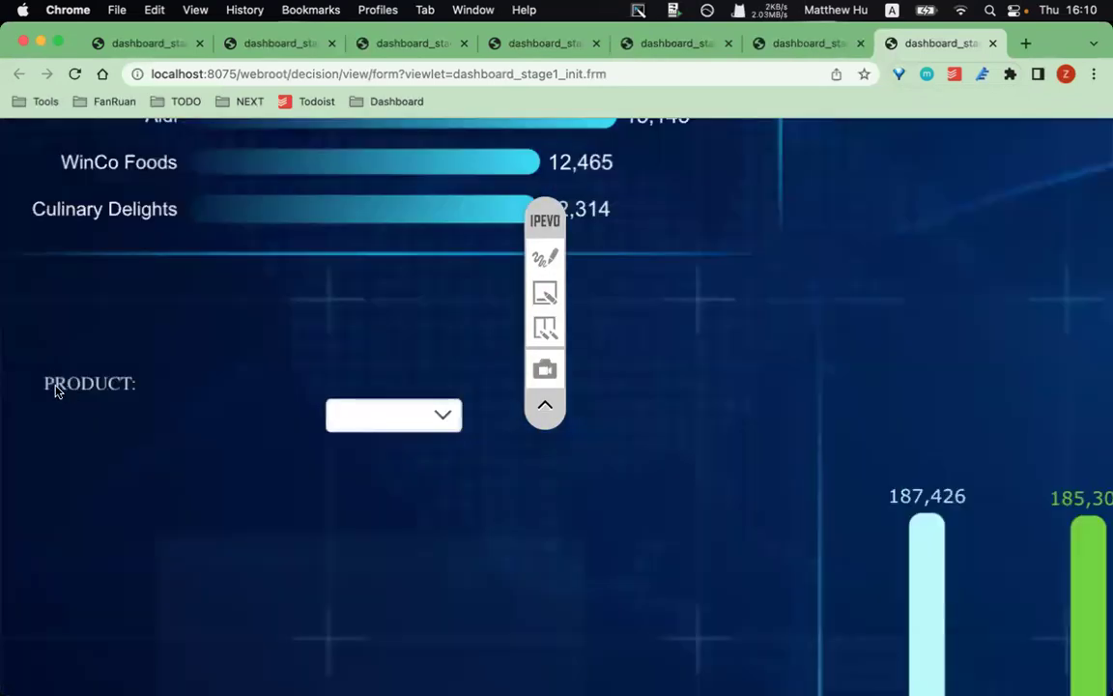
pyautogui.moveTo(56, 383); pyautogui.dragTo(169, 379)
pyautogui.click(221, 449)
pyautogui.scroll(-1, 343, 529)
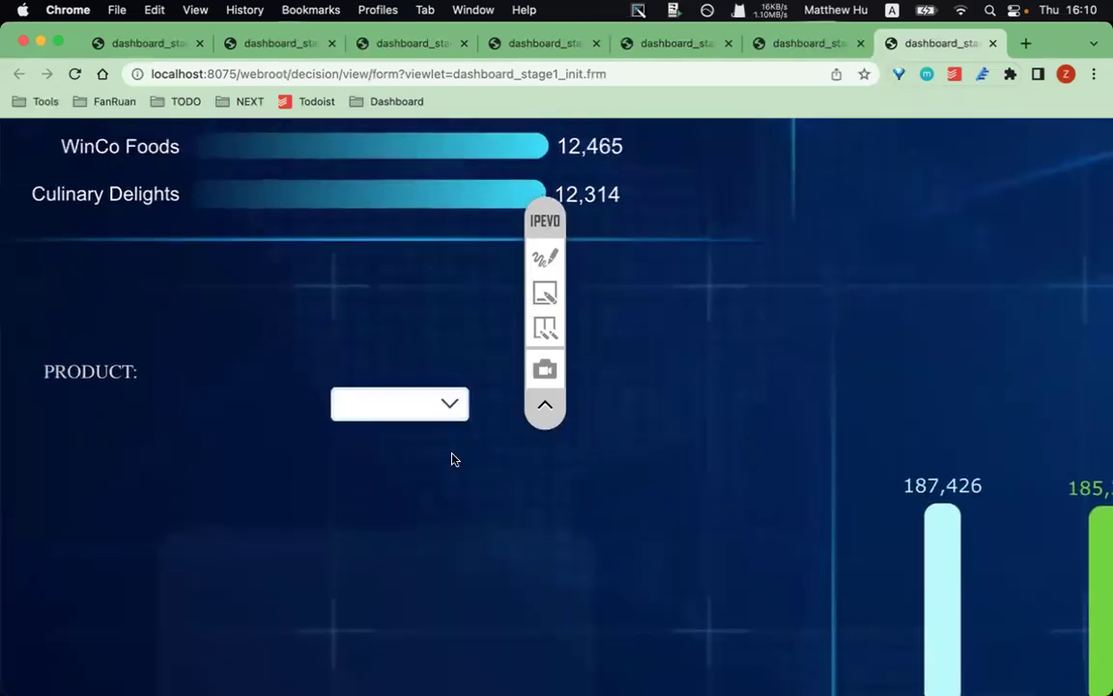
pyautogui.scroll(-5, 452, 459)
# - Return to the designer, select the combo box and copy the productselected_TP name from the template parameters, leaving the parameters unchanged
pyautogui.click(577, 660)
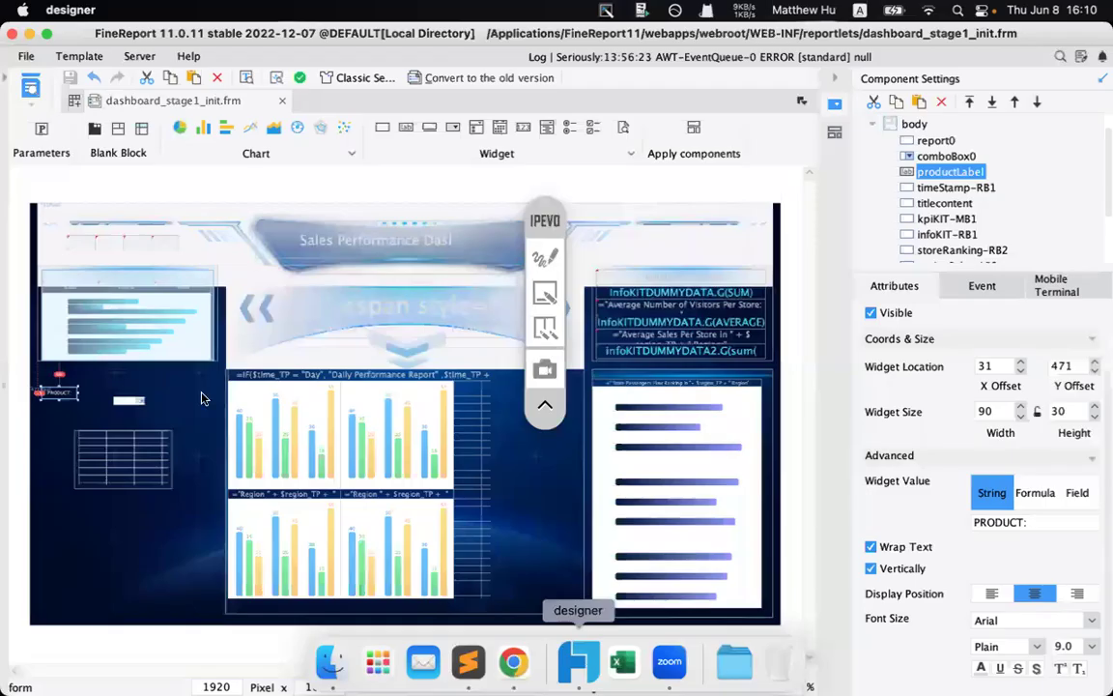
pyautogui.click(127, 402)
pyautogui.moveTo(1016, 341); pyautogui.dragTo(924, 342)
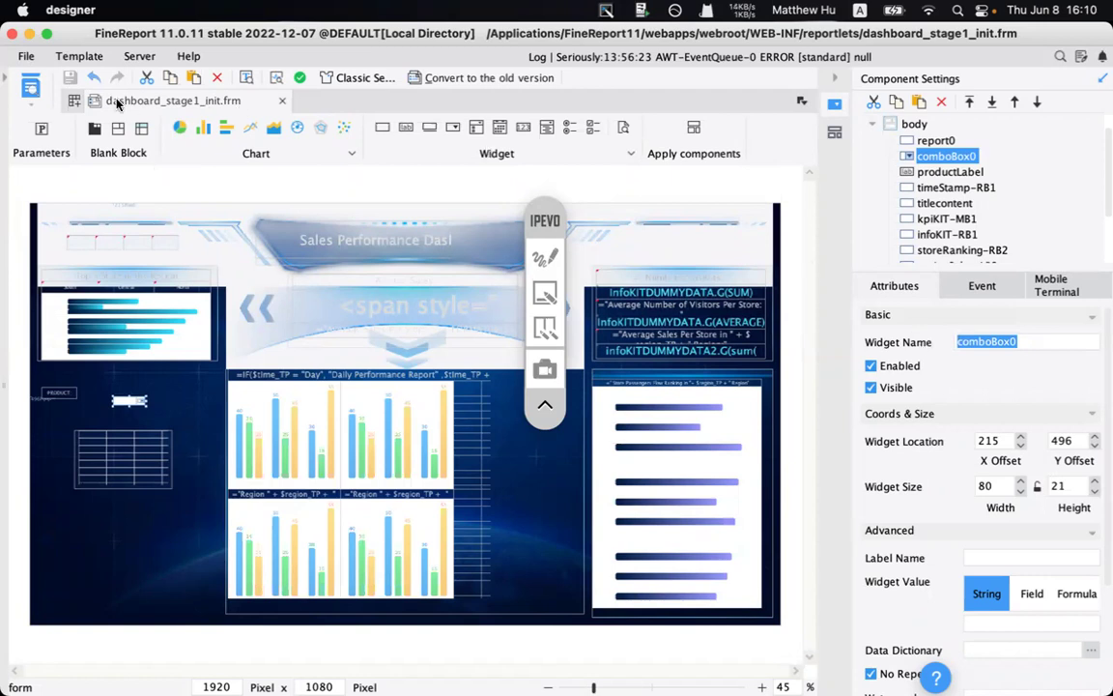
pyautogui.click(68, 58)
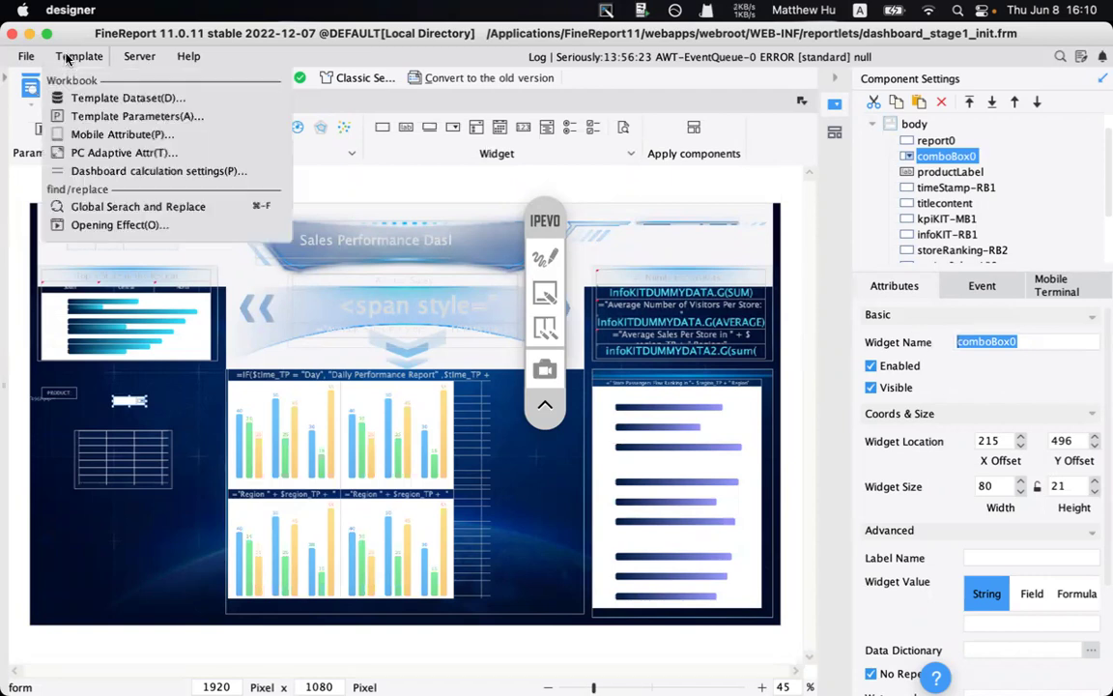
pyautogui.click(131, 116)
pyautogui.click(346, 157)
pyautogui.doubleClick(584, 113)
pyautogui.press('super+c')
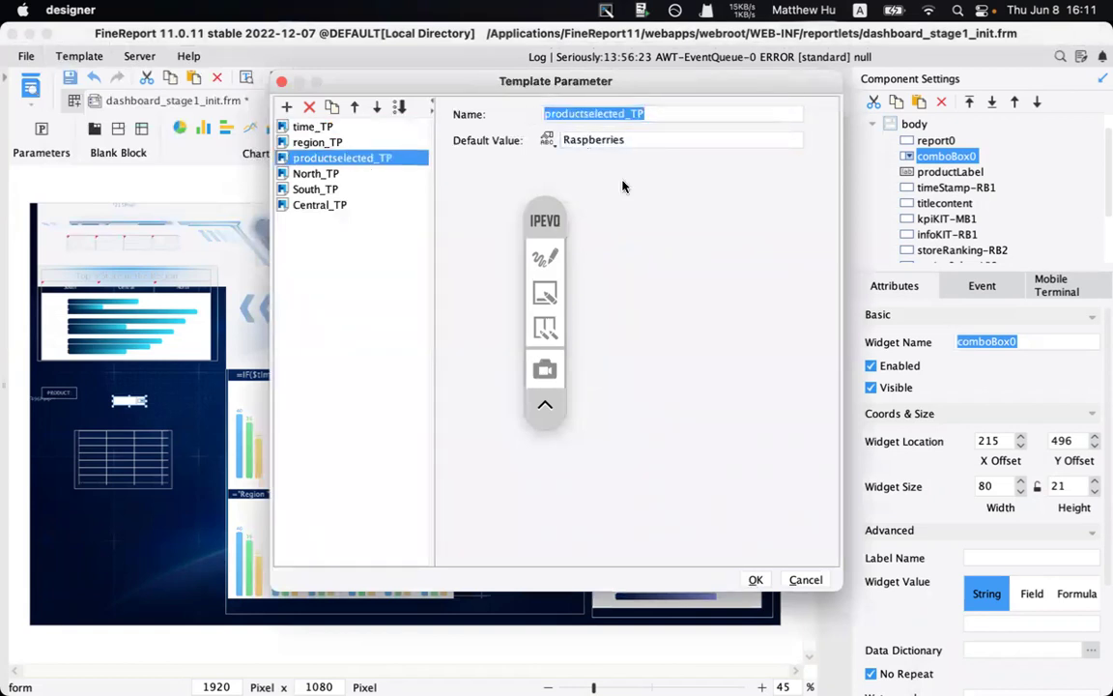
pyautogui.click(804, 579)
# - Rename the combo box widget as productselected_TP
pyautogui.click(1033, 340)
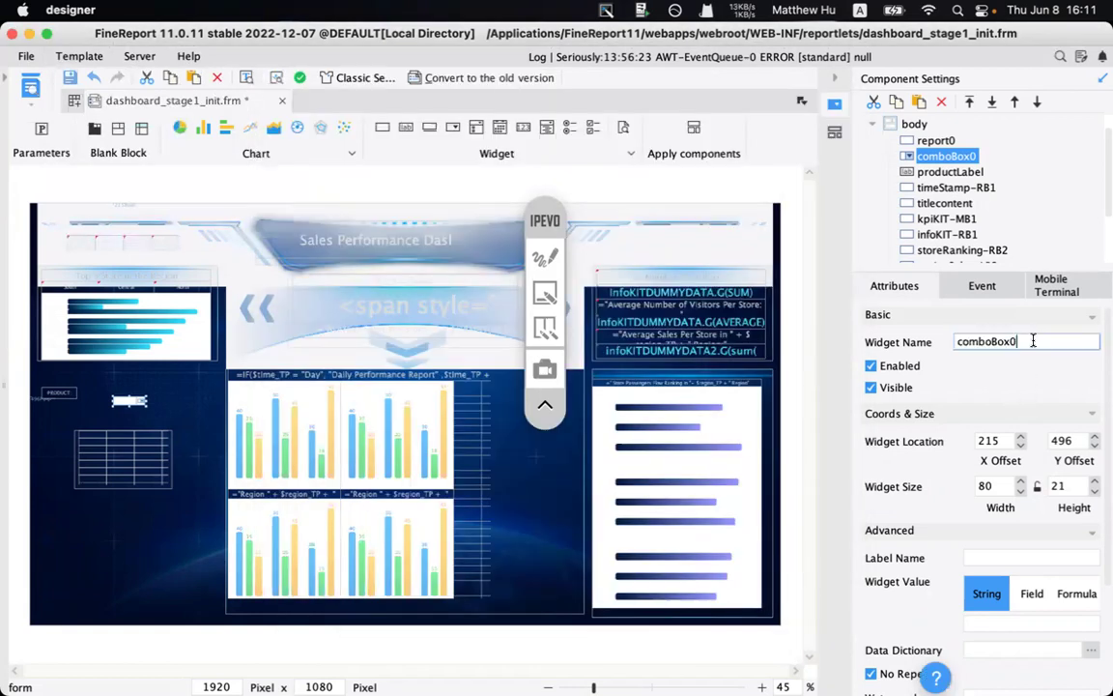
pyautogui.press('super+a')
pyautogui.press('super+v')
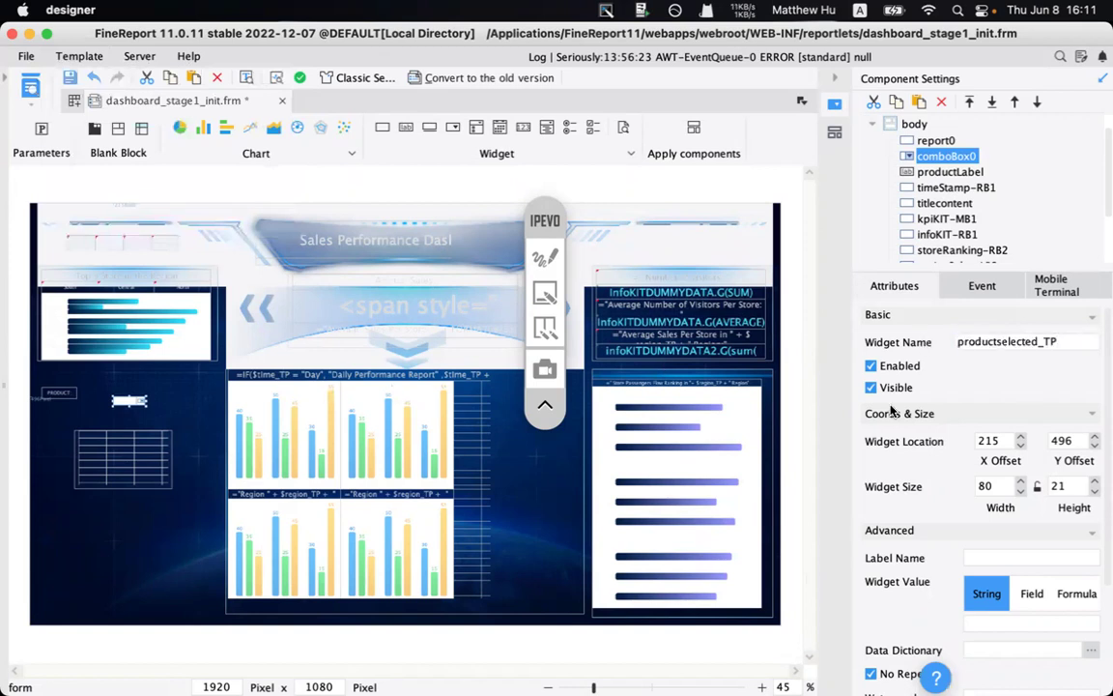
pyautogui.press('Return')
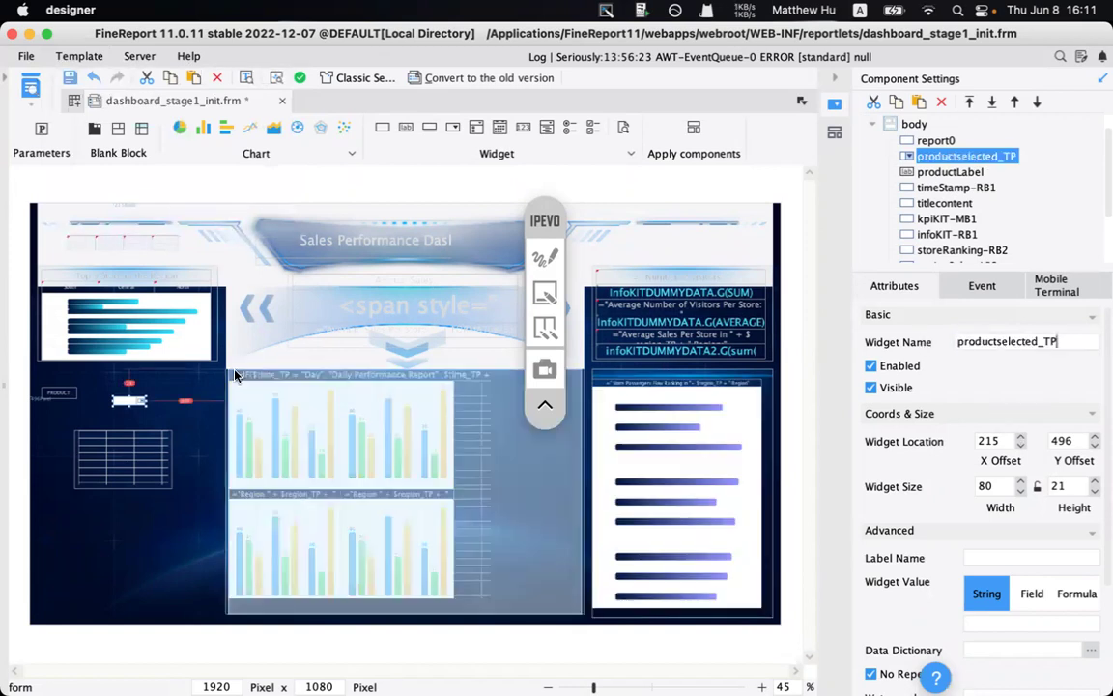
# - Set the productselected_TP combo box's location to X 121 and Y 471, copying both offsets from the titilecontent notes in Sublime Text
pyautogui.doubleClick(989, 440)
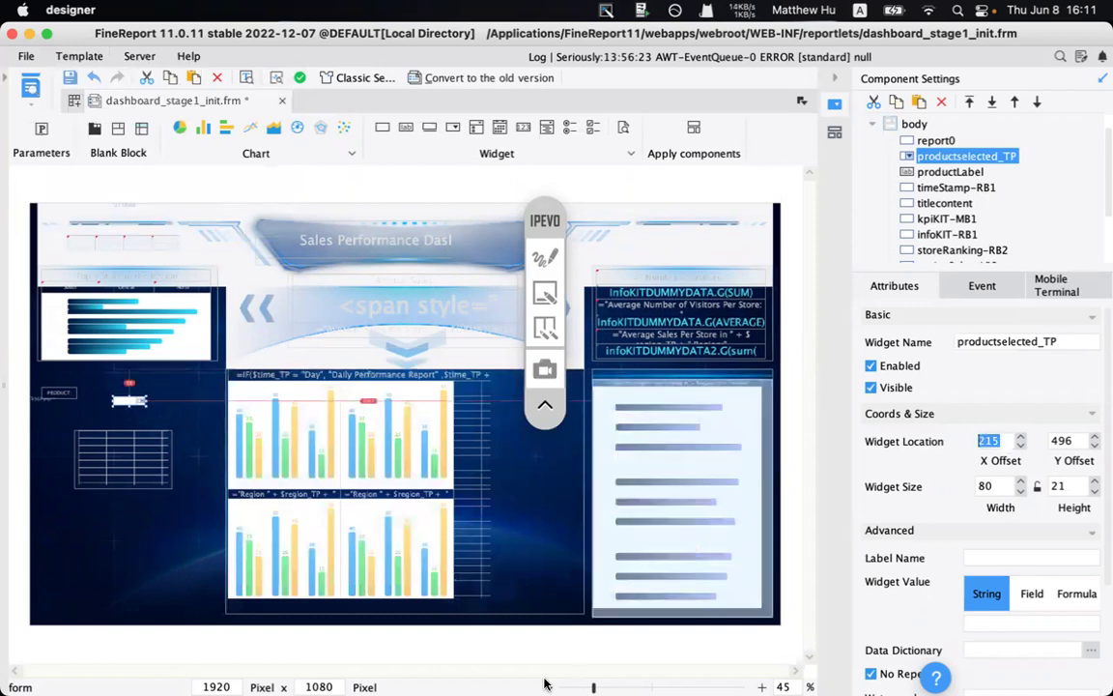
pyautogui.click(462, 665)
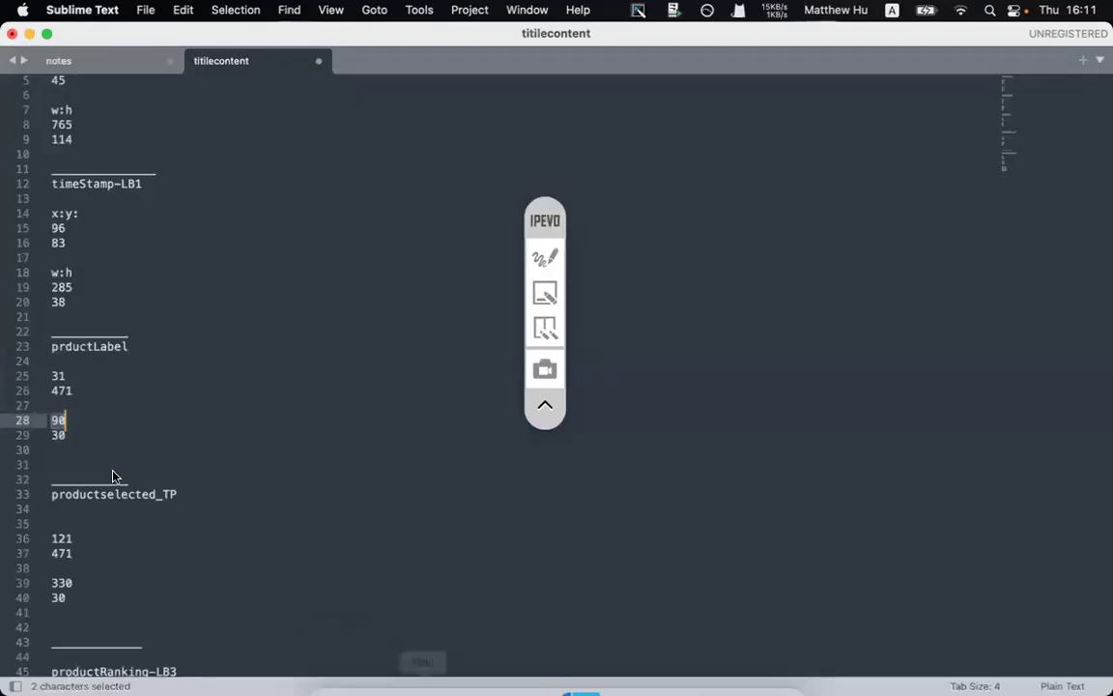
pyautogui.doubleClick(61, 538)
pyautogui.press('cmd+c')
pyautogui.press('cmd+Tab')
pyautogui.press('cmd+v')
pyautogui.press('cmd+Tab')
pyautogui.doubleClick(62, 553)
pyautogui.press('cmd+c')
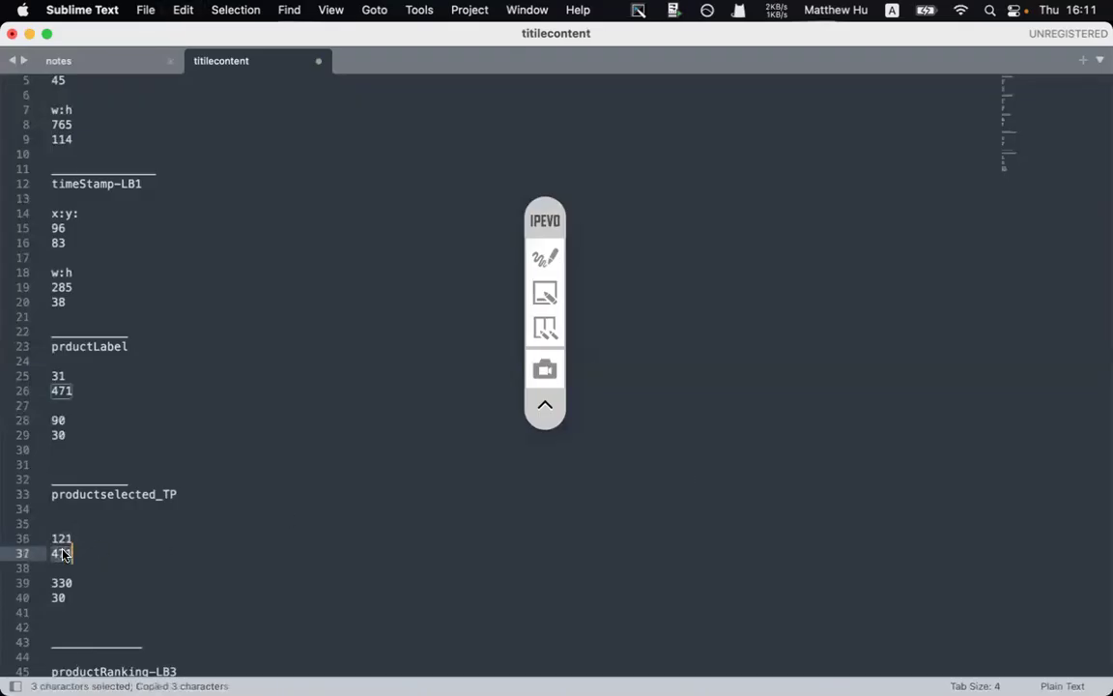
pyautogui.press('cmd+Tab')
pyautogui.doubleClick(1063, 440)
pyautogui.press('cmd+v')
# - Set the combo box's size to 330 wide, copied from the titilecontent notes, and 30 high
pyautogui.press('cmd+Tab')
pyautogui.doubleClick(60, 583)
pyautogui.press('cmd+c')
pyautogui.press('cmd+Tab')
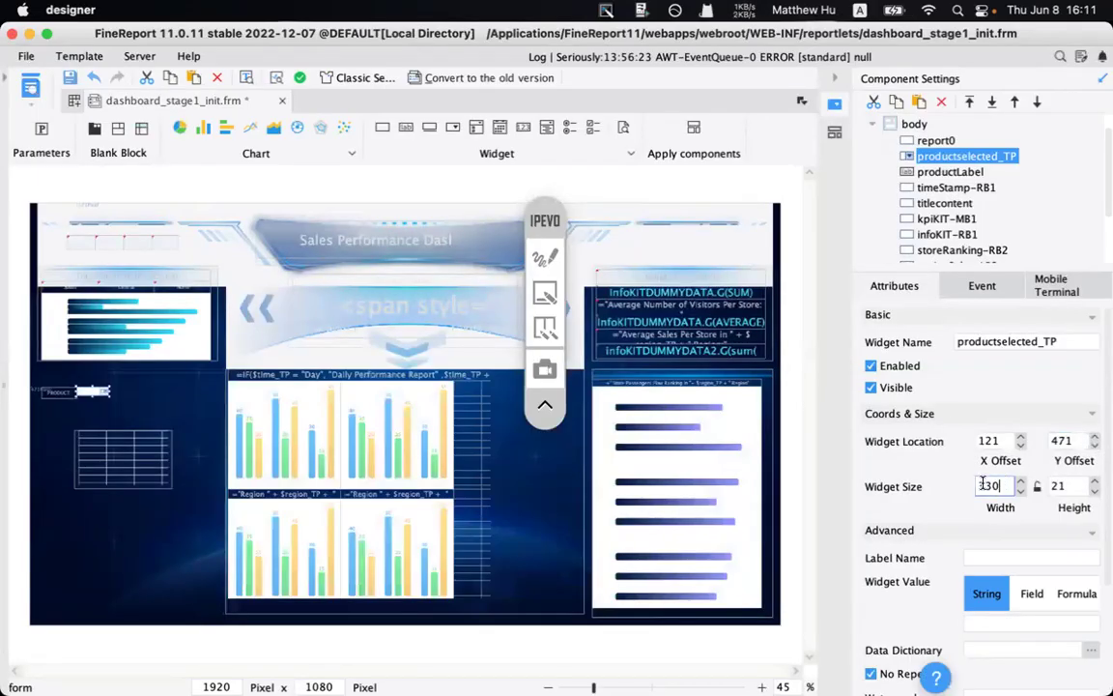
pyautogui.doubleClick(1068, 485)
pyautogui.write('30')
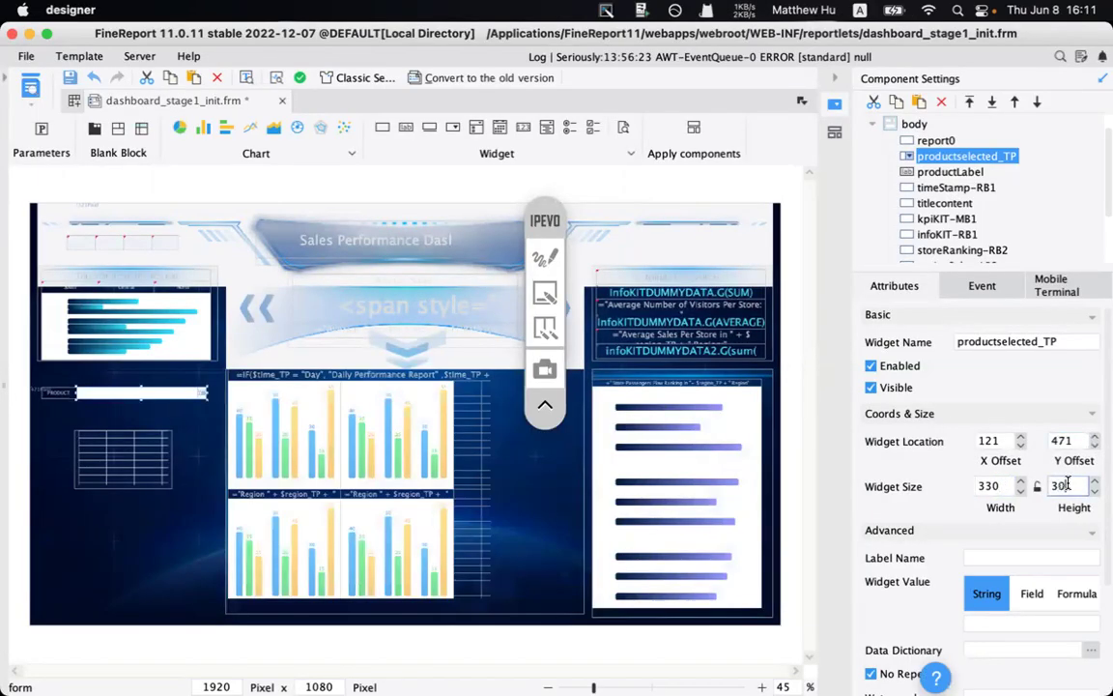
pyautogui.click(546, 255)
pyautogui.moveTo(46, 406); pyautogui.dragTo(203, 406)
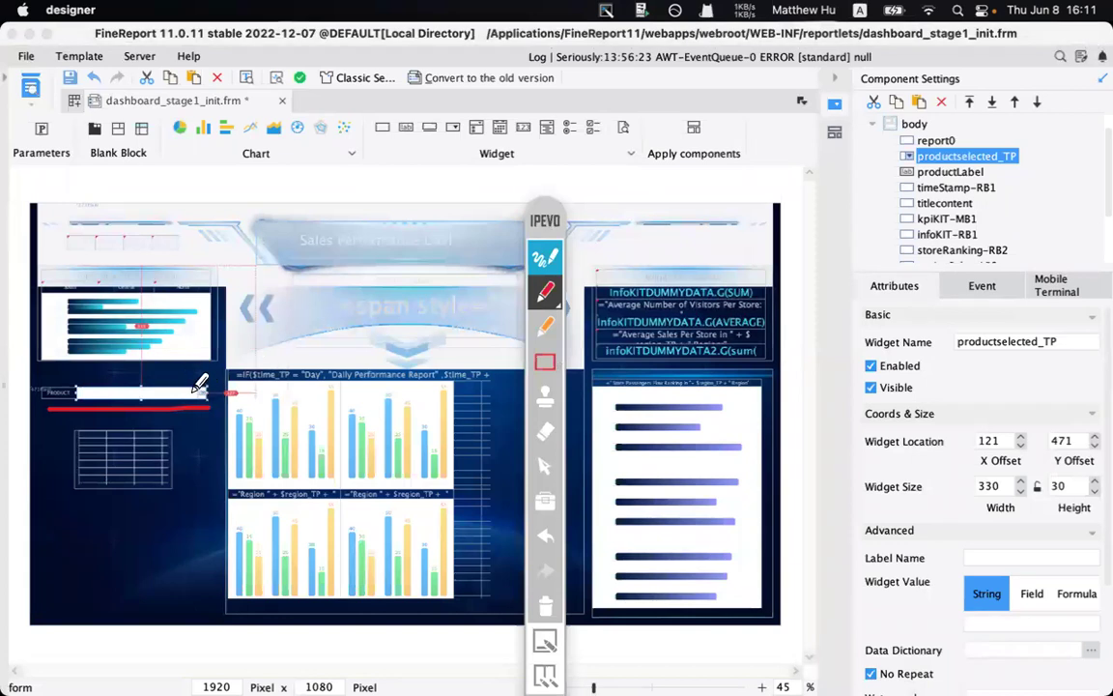
pyautogui.moveTo(186, 396); pyautogui.dragTo(174, 427)
pyautogui.click(545, 606)
pyautogui.click(545, 256)
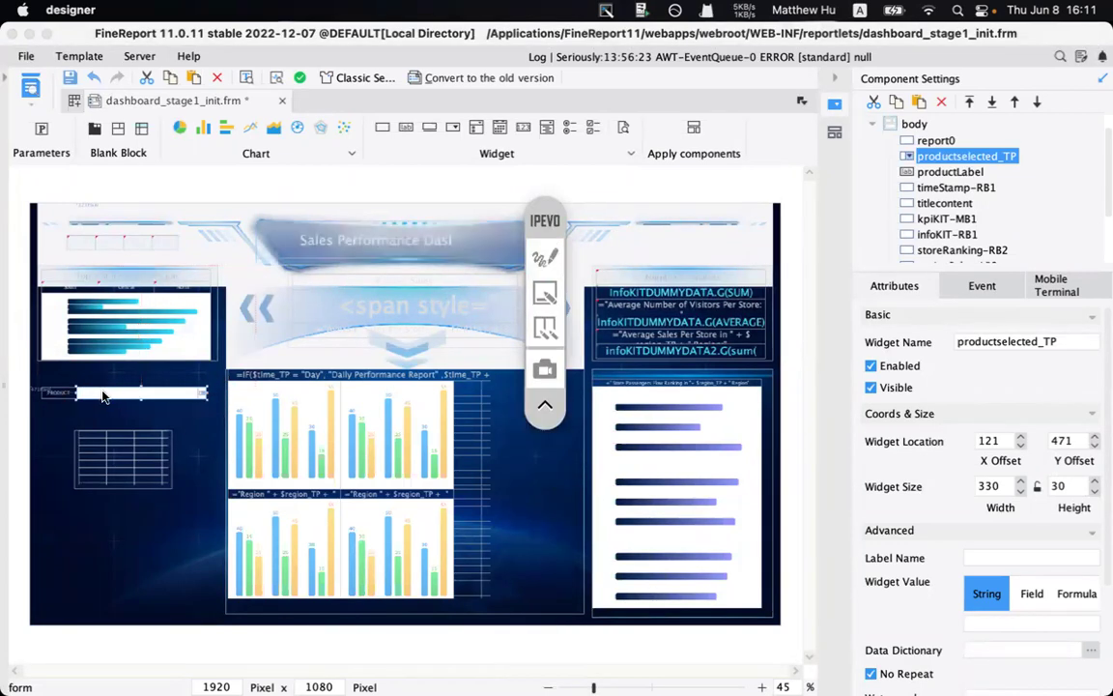
# - Set the combo box's data dictionary to a Data Query on the ProductDUMMYDATA dataset, with NAME as actual and display value
pyautogui.scroll(-3, 930, 465)
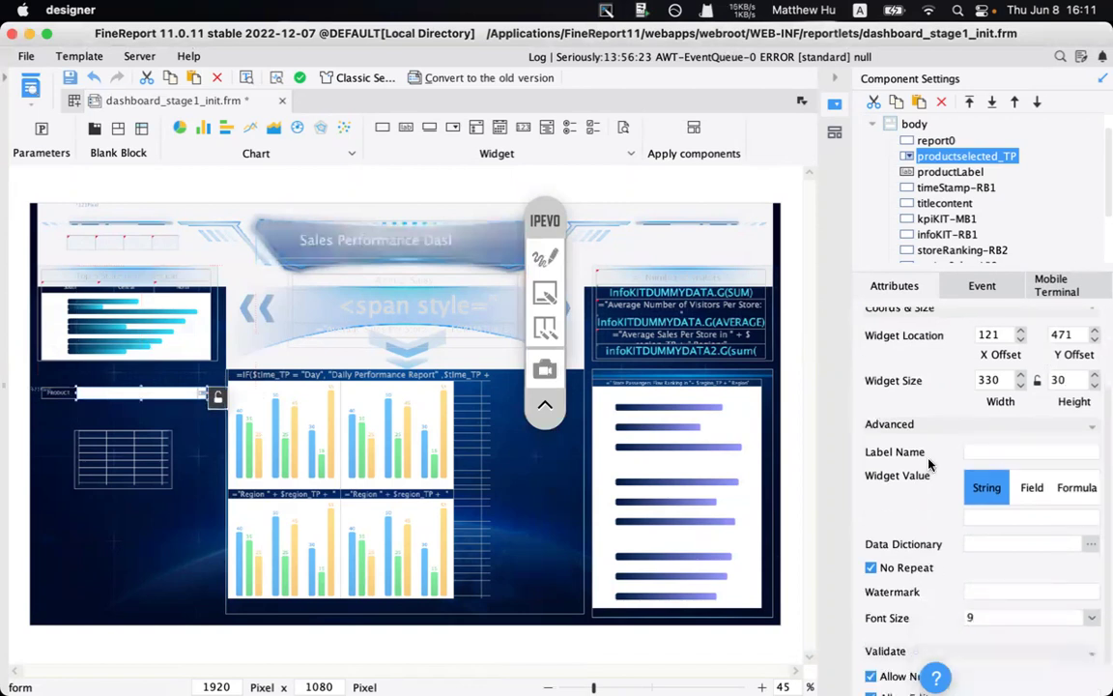
pyautogui.click(545, 256)
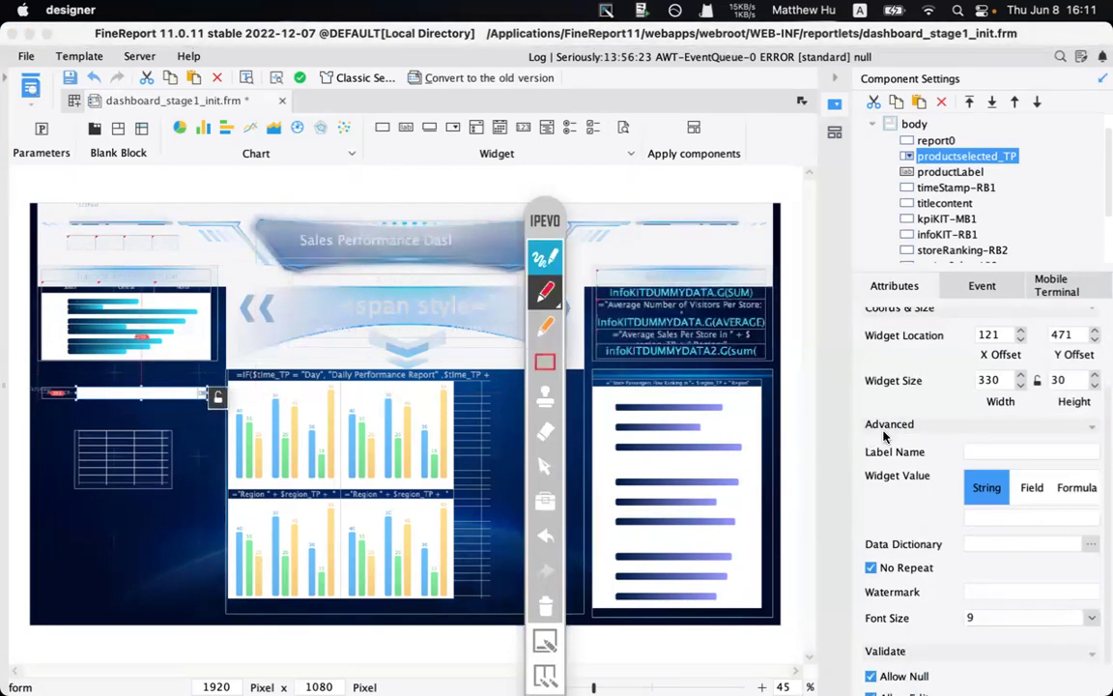
pyautogui.click(547, 258)
pyautogui.click(1091, 543)
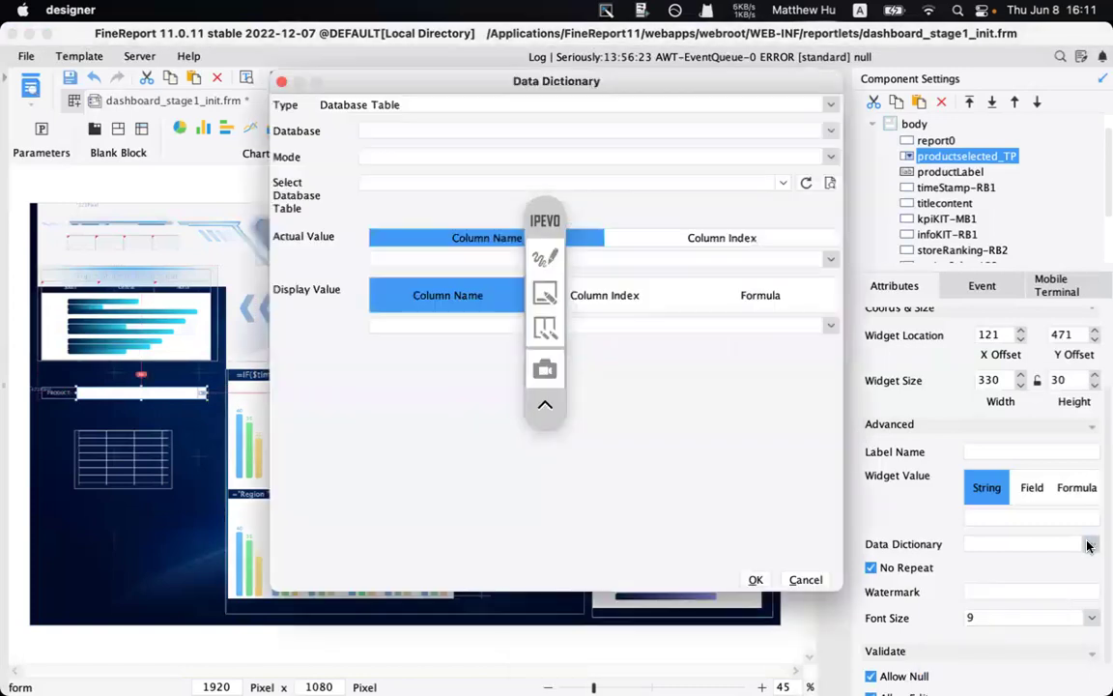
pyautogui.click(624, 104)
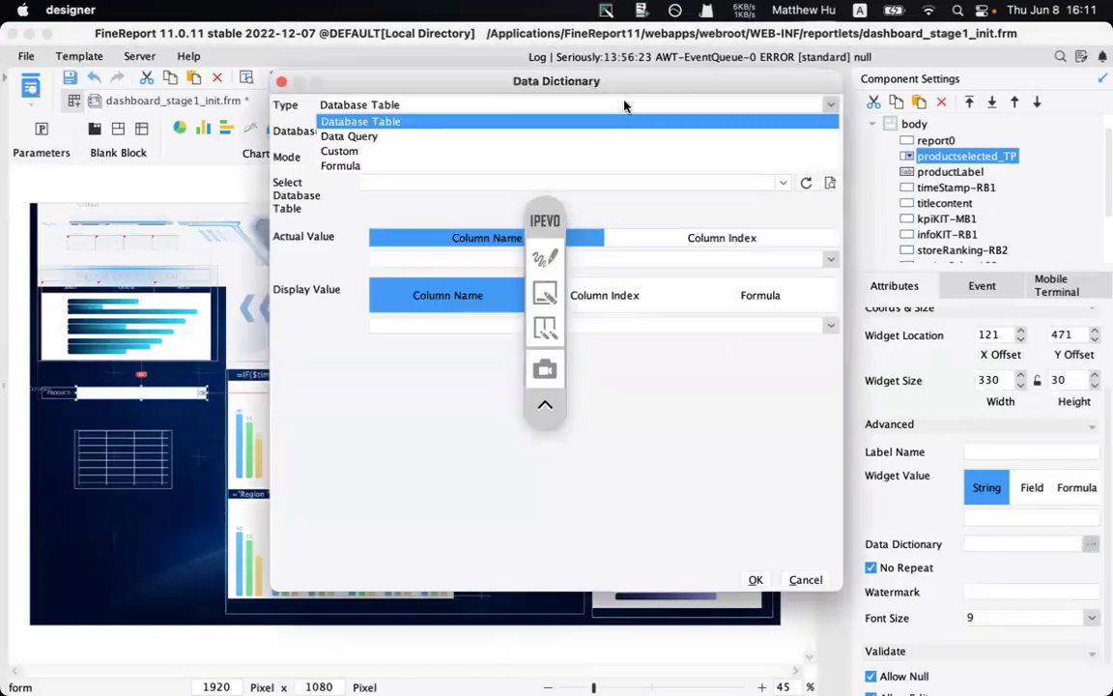
pyautogui.click(372, 136)
pyautogui.click(418, 132)
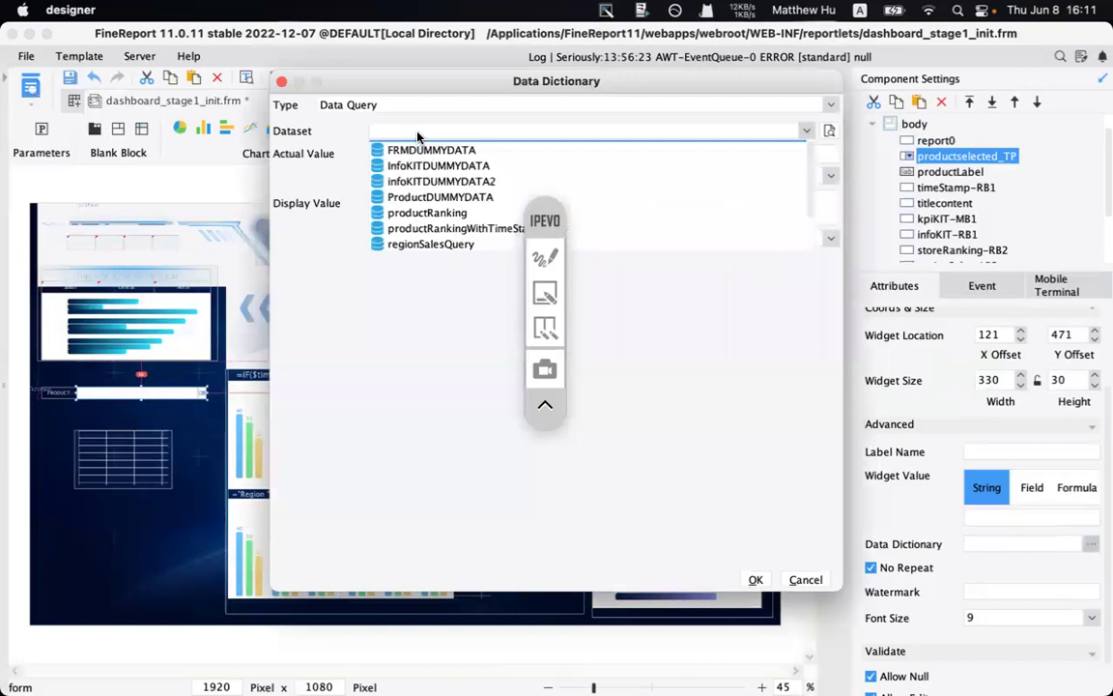
pyautogui.click(440, 197)
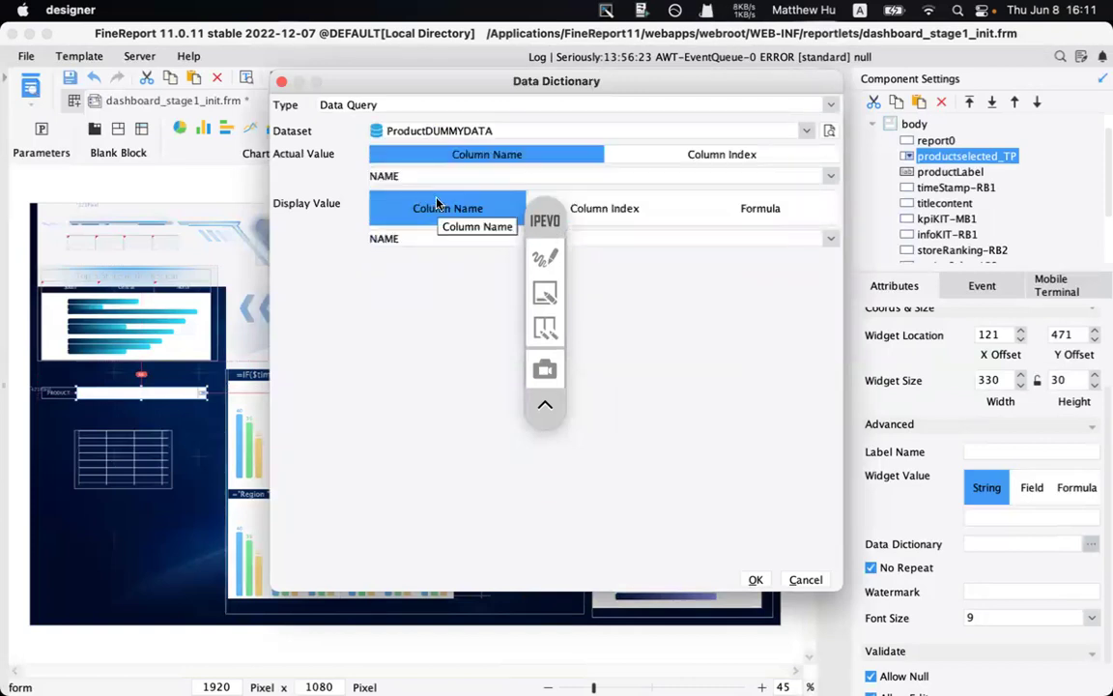
pyautogui.click(751, 579)
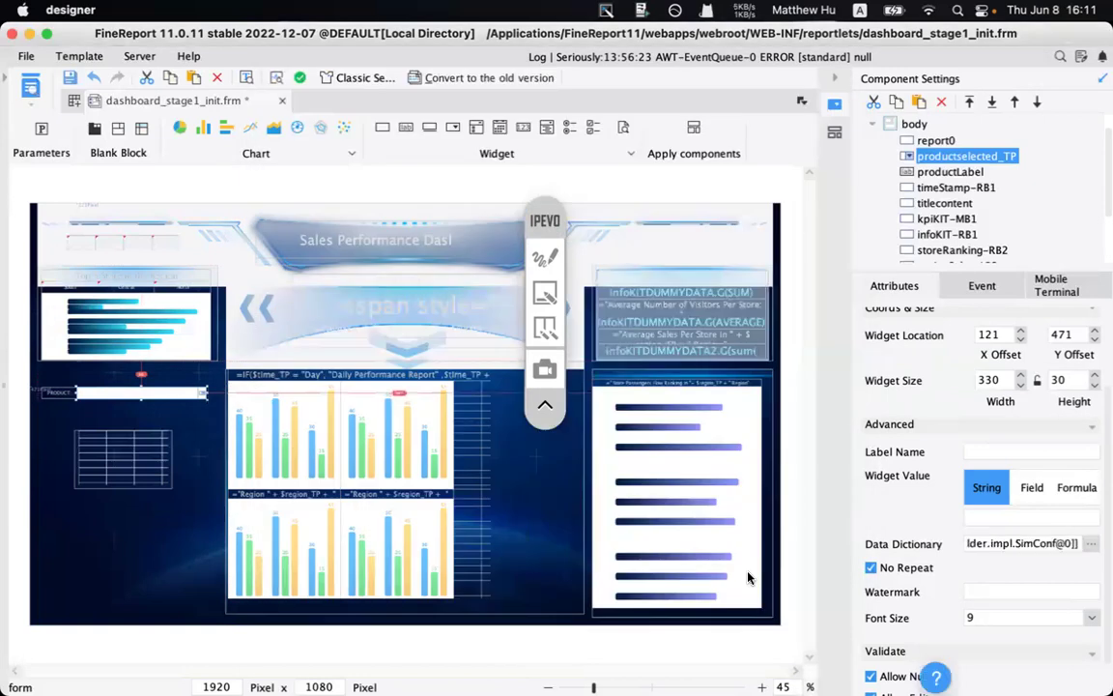
# - Set the combo box's font size to 10 and compare it with the font settings of productLabel
pyautogui.click(1091, 617)
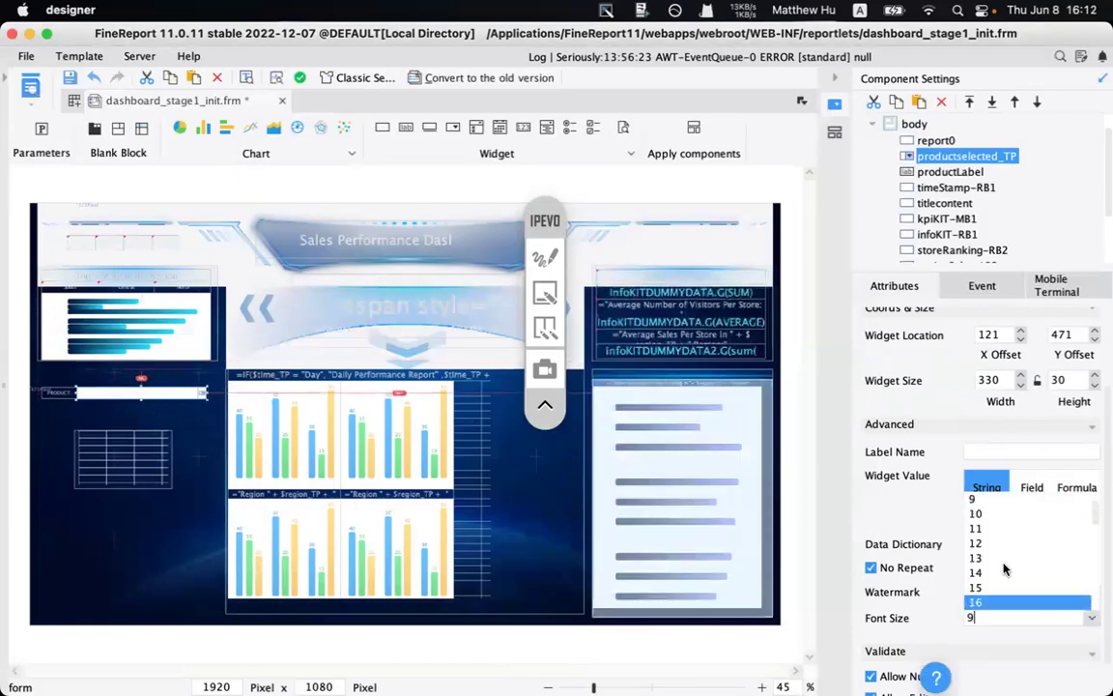
pyautogui.click(989, 513)
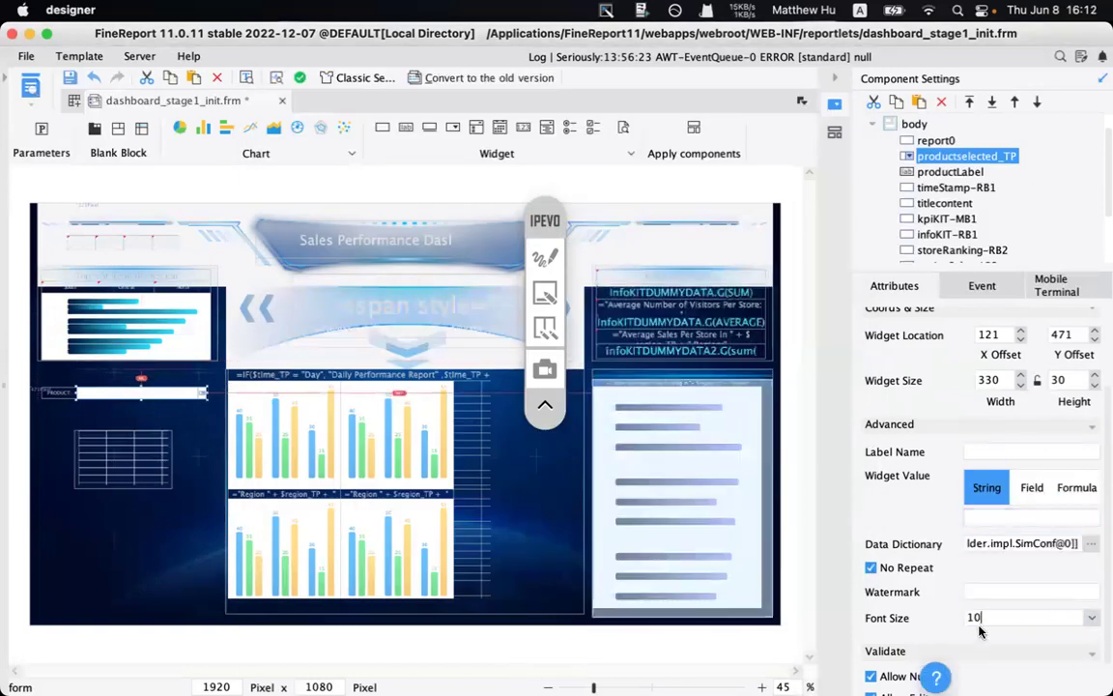
pyautogui.click(50, 398)
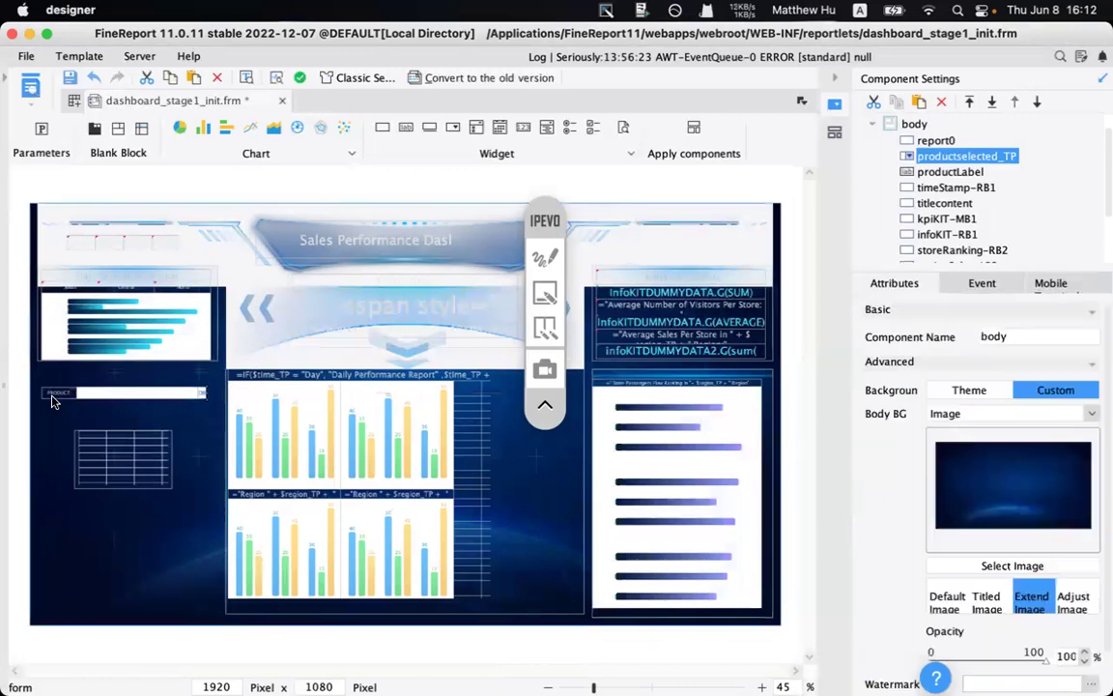
pyautogui.click(55, 396)
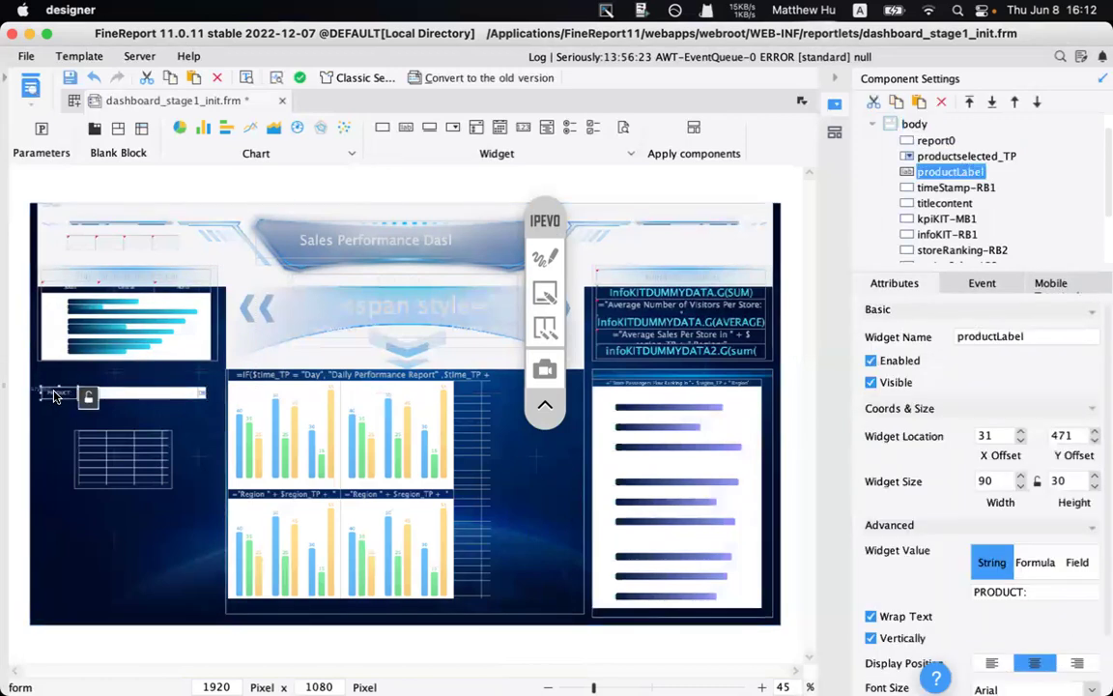
pyautogui.scroll(-2, 977, 589)
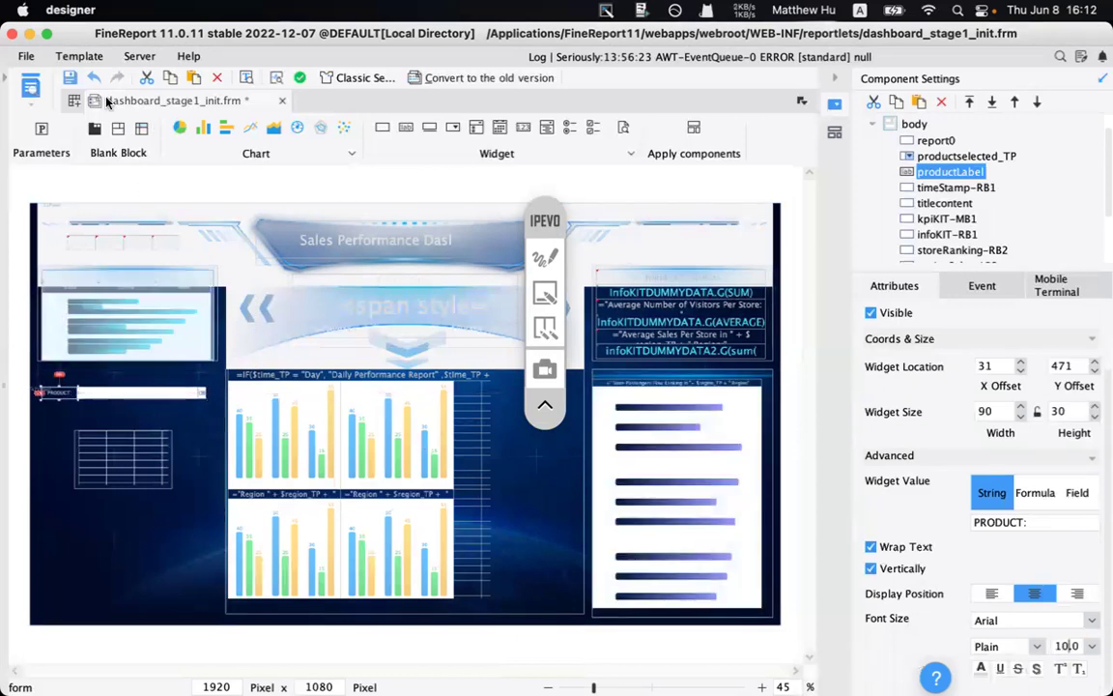
# - Preview the dashboard in the browser and examine the PRODUCT: label with its resized combo box
pyautogui.click(31, 88)
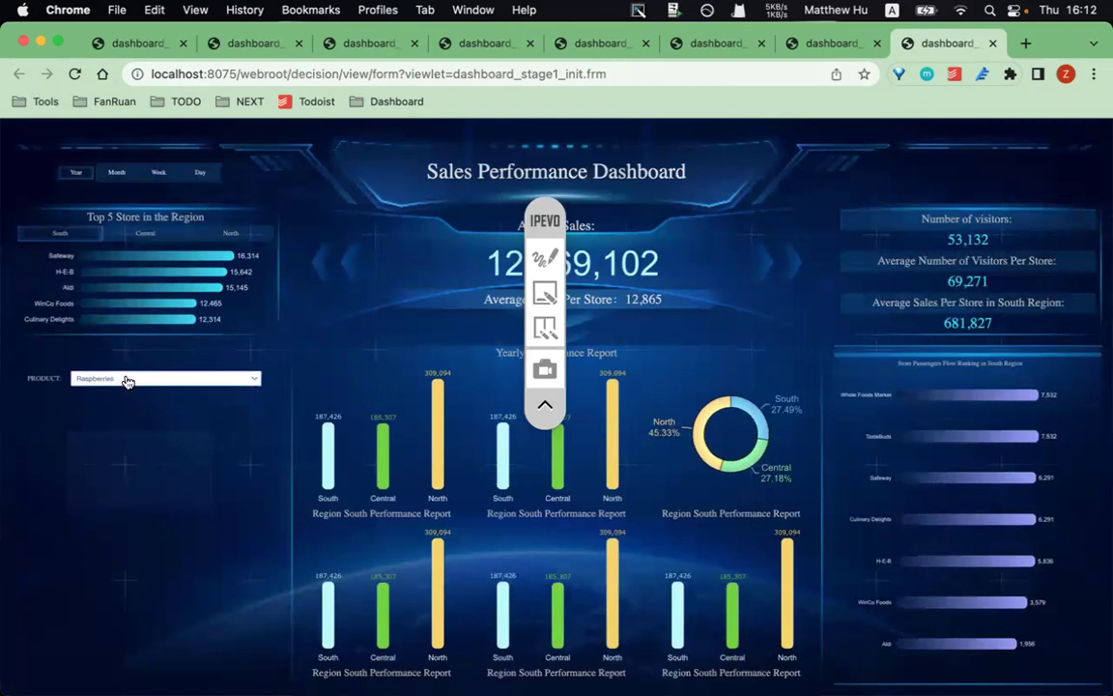
pyautogui.click(545, 255)
pyautogui.moveTo(55, 395); pyautogui.dragTo(119, 395)
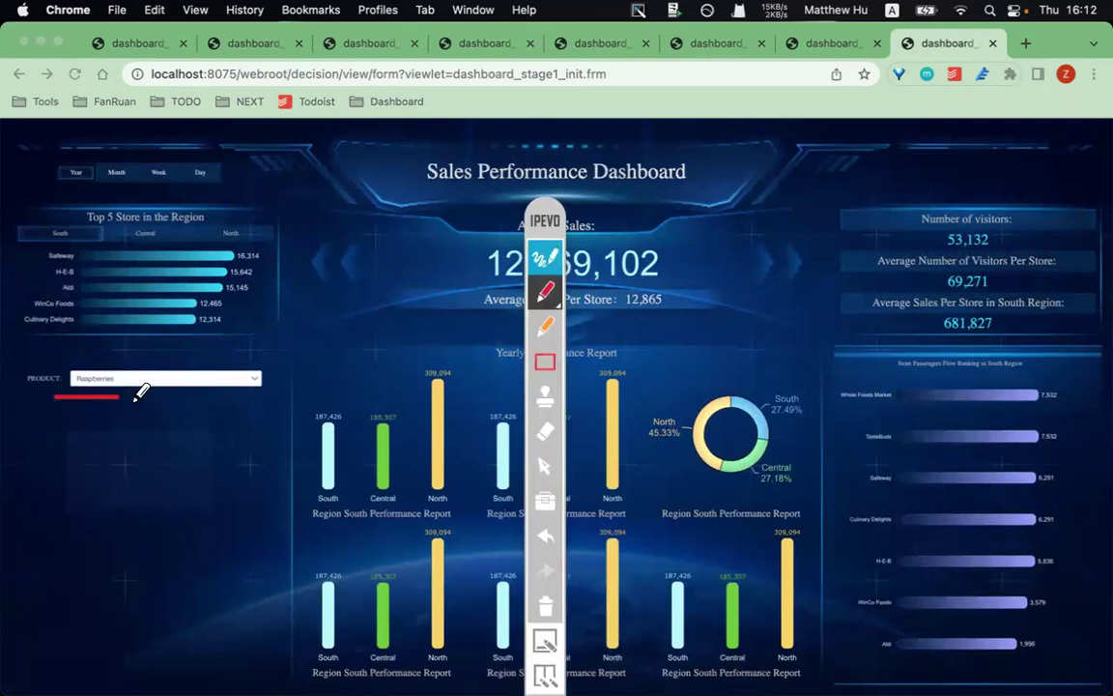
pyautogui.click(545, 604)
pyautogui.click(552, 265)
pyautogui.click(553, 266)
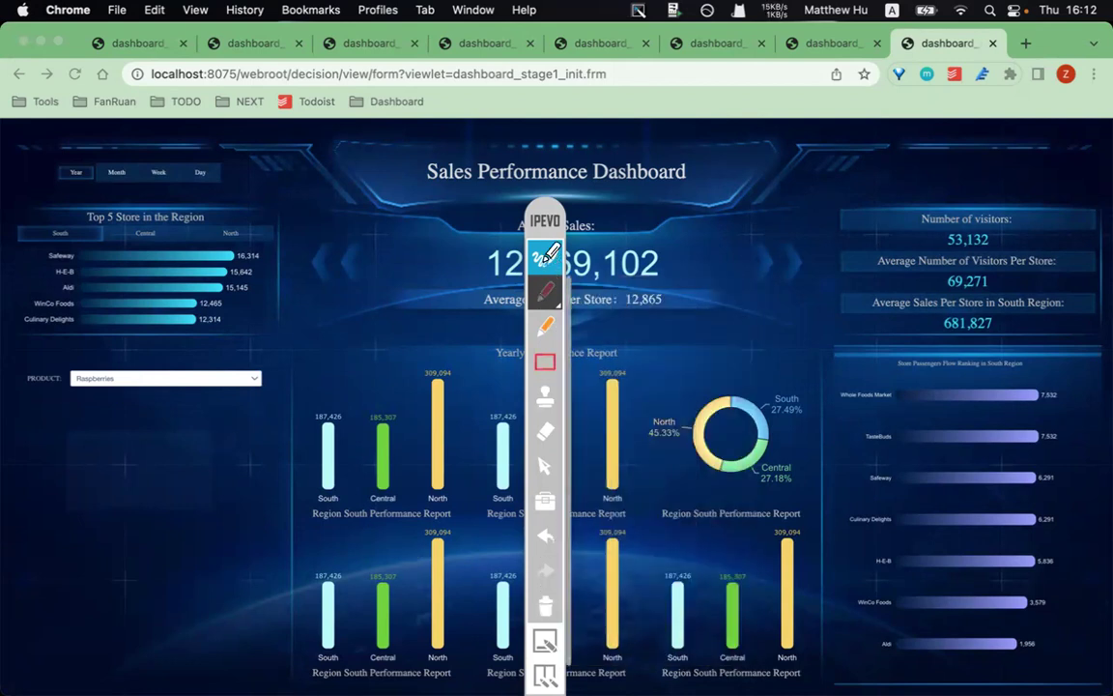
# - Test the PRODUCT combo box in the preview by choosing several products, including Onions, Lettuce, Spinach and Cucumbers
pyautogui.click(249, 380)
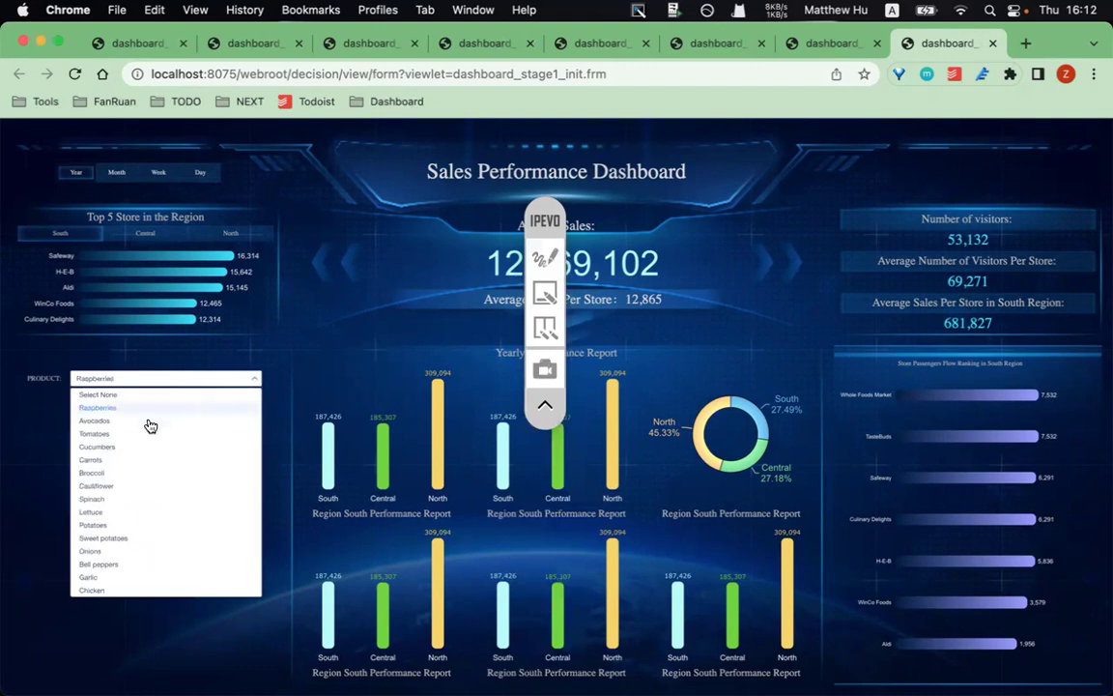
pyautogui.click(113, 552)
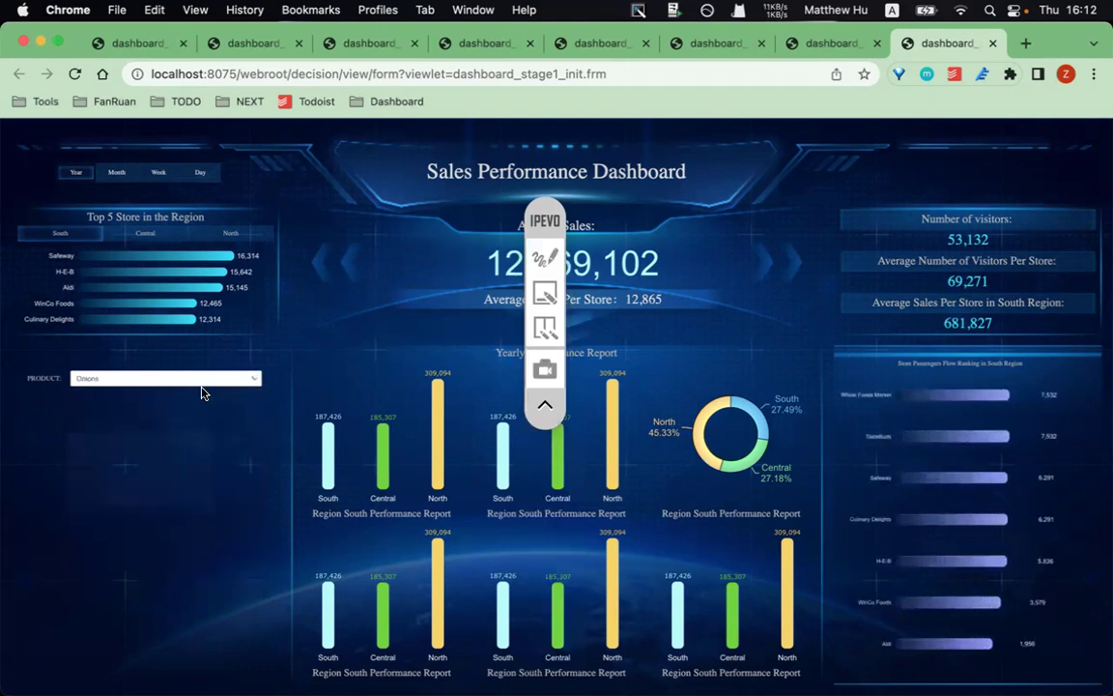
pyautogui.click(164, 378)
pyautogui.click(141, 492)
pyautogui.click(118, 378)
pyautogui.click(119, 539)
pyautogui.click(182, 377)
pyautogui.click(125, 514)
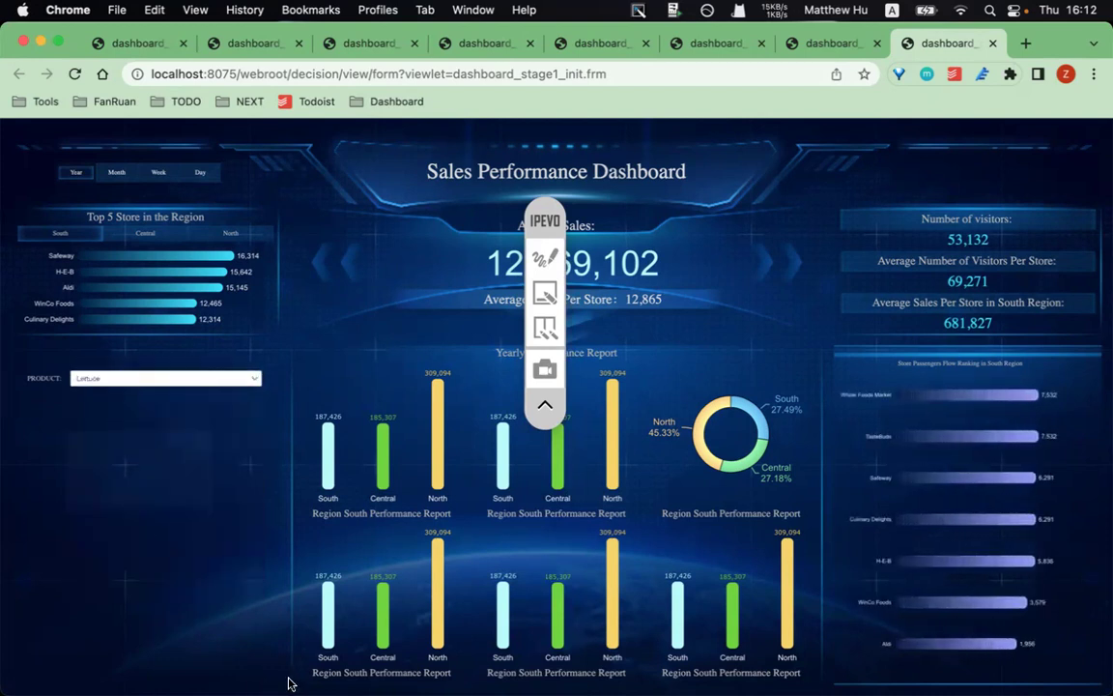
pyautogui.moveTo(288, 683)
pyautogui.click(219, 378)
pyautogui.click(149, 503)
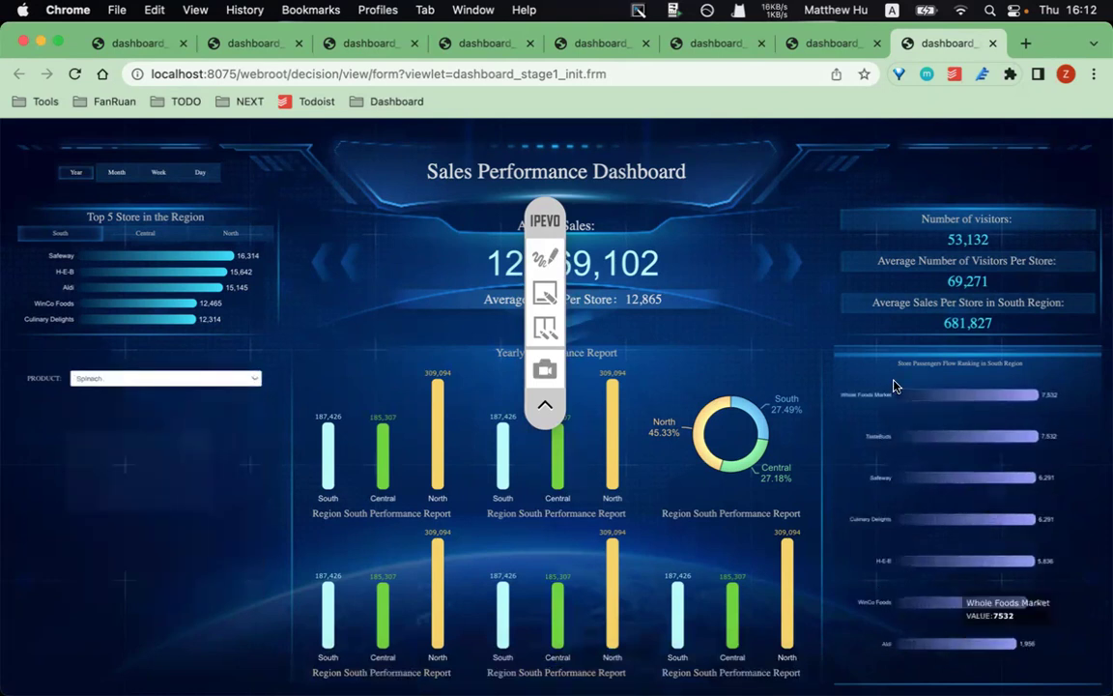
pyautogui.click(153, 379)
pyautogui.click(146, 444)
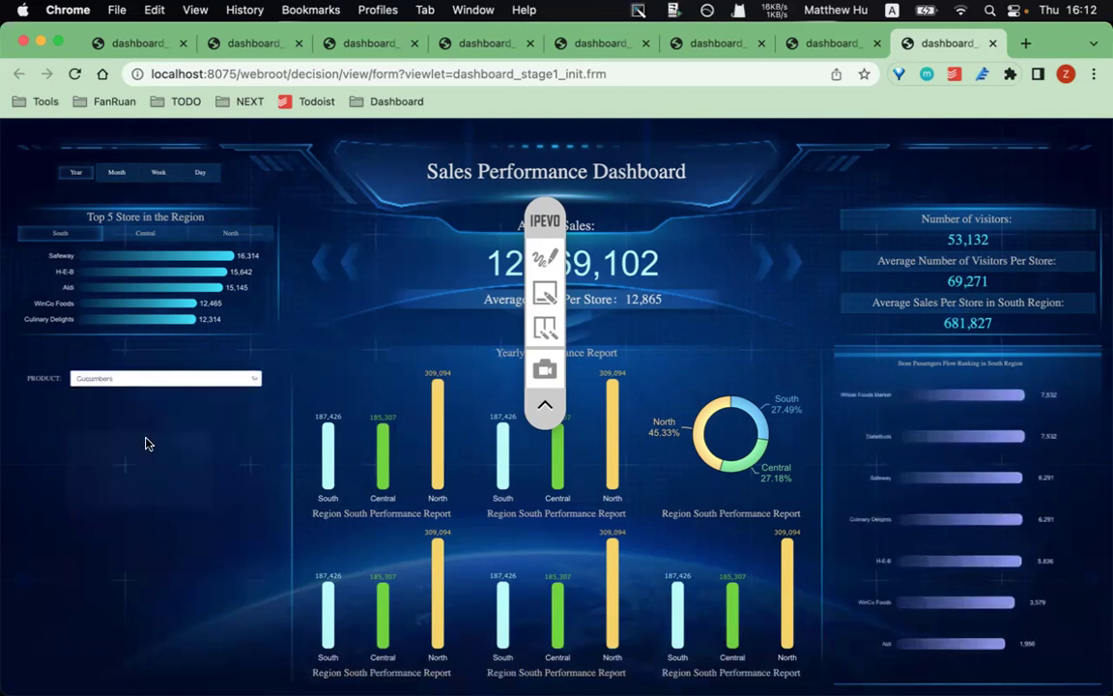
pyautogui.click(545, 256)
pyautogui.moveTo(53, 189); pyautogui.dragTo(212, 187)
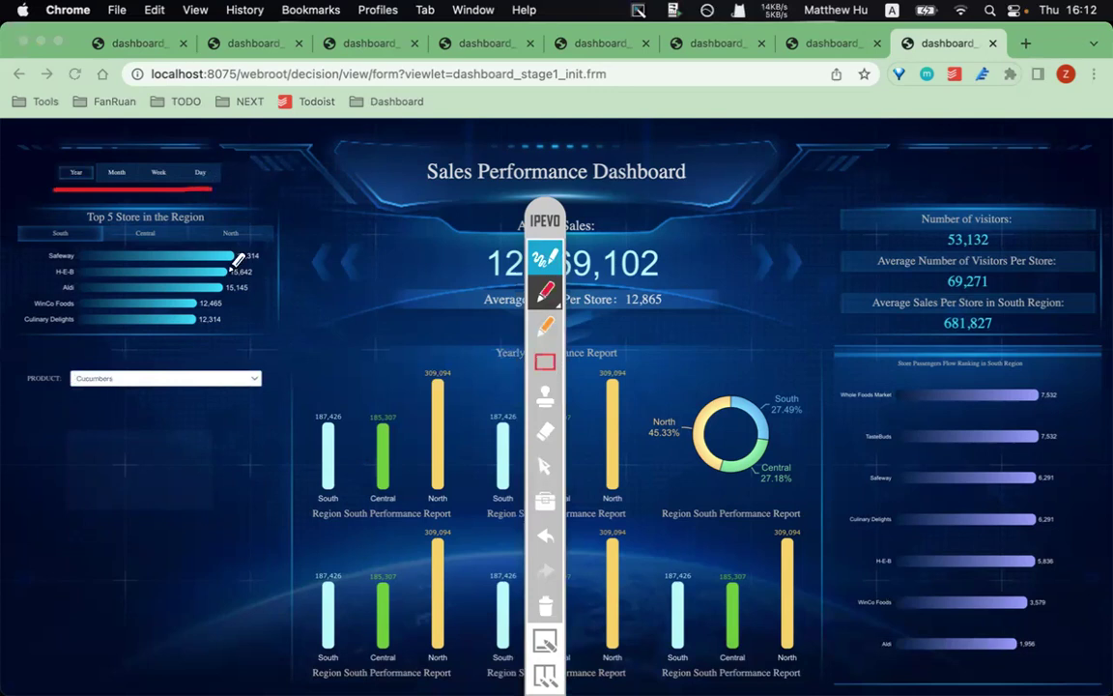
pyautogui.moveTo(51, 397); pyautogui.dragTo(200, 397)
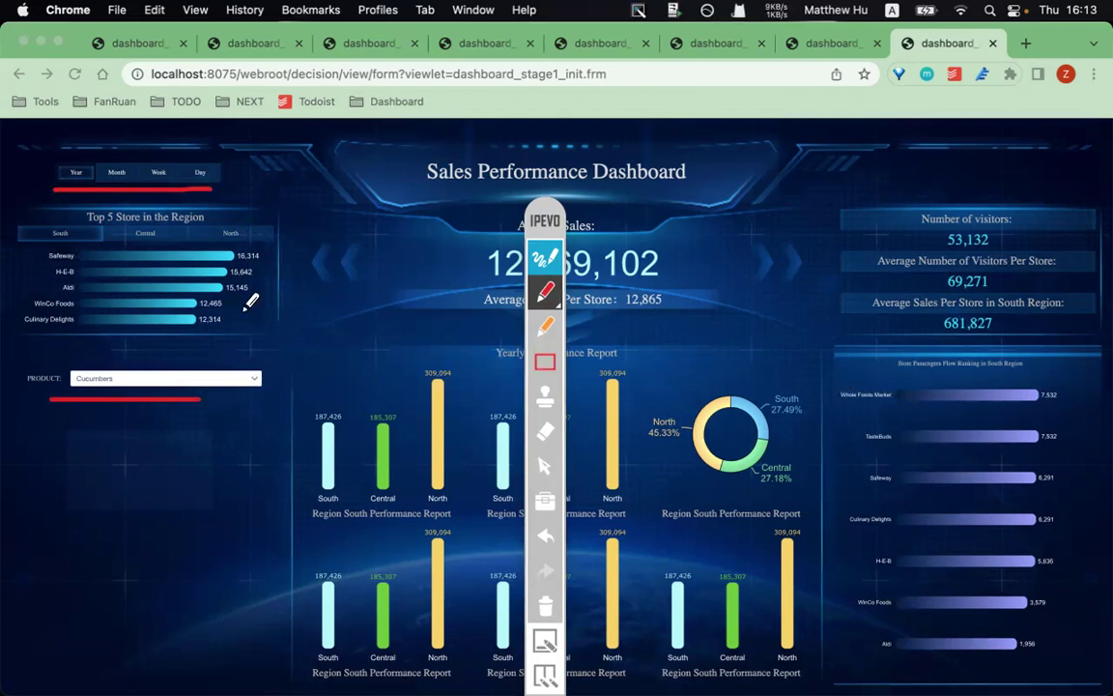
pyautogui.click(545, 256)
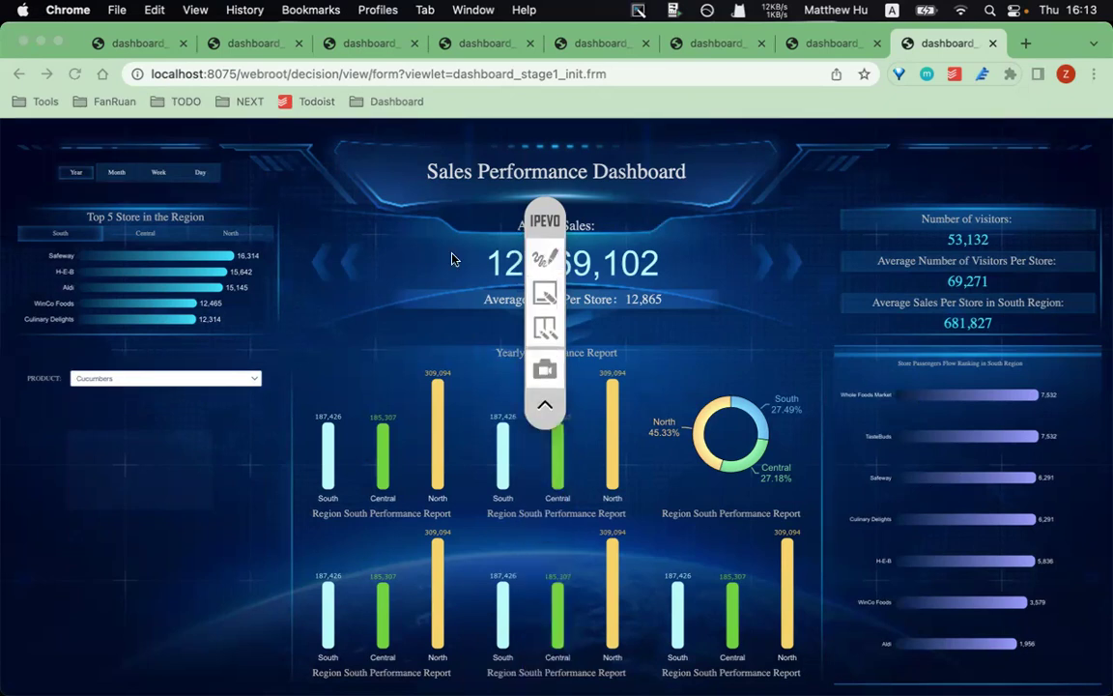
pyautogui.click(545, 256)
pyautogui.moveTo(42, 139); pyautogui.dragTo(257, 205)
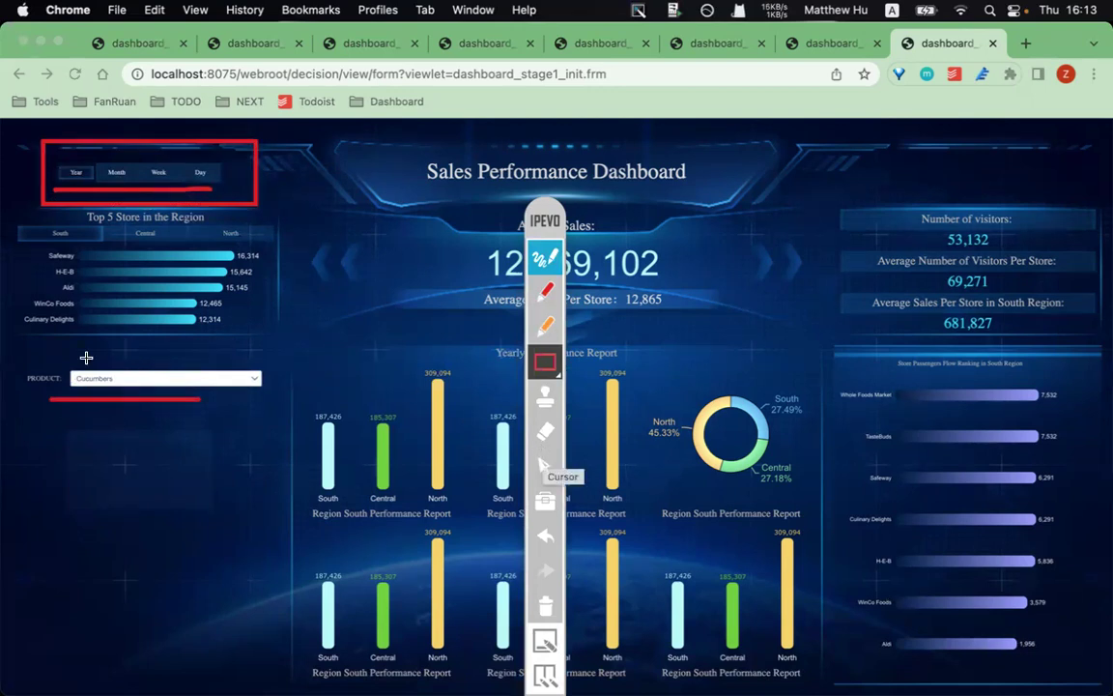
pyautogui.moveTo(26, 343)
pyautogui.mouseDown()
pyautogui.moveTo(267, 677)
pyautogui.moveTo(292, 694)
pyautogui.mouseUp()
pyautogui.moveTo(836, 361); pyautogui.dragTo(1109, 668)
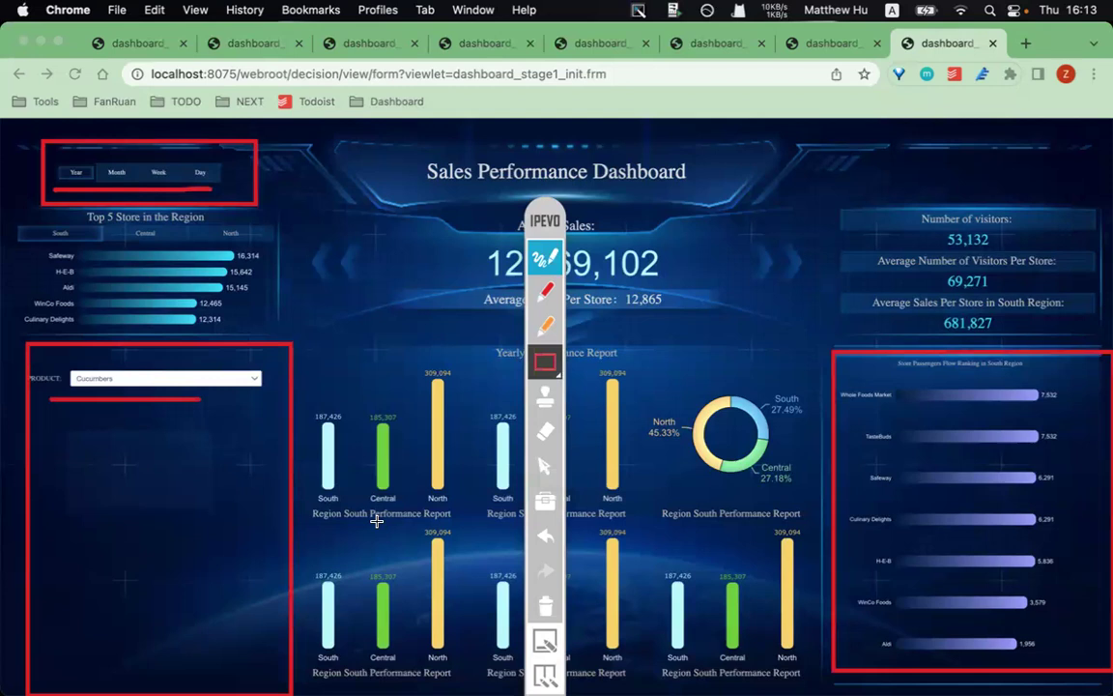
pyautogui.click(542, 601)
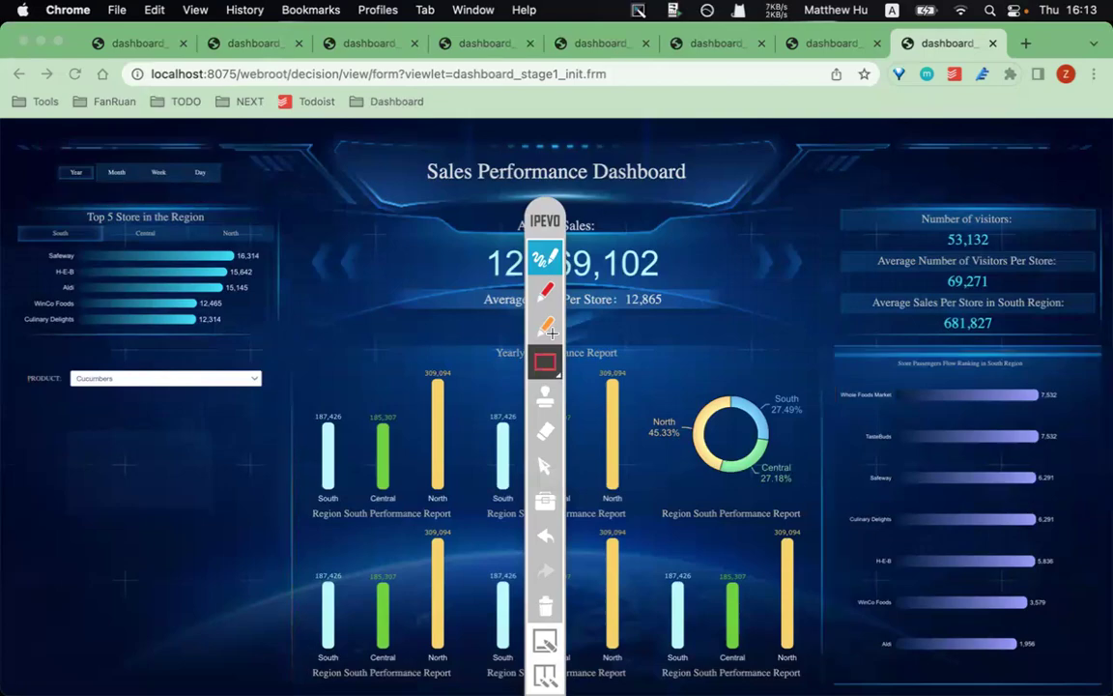
# - Switch from the browser preview back to the dashboard template in the designer
pyautogui.moveTo(609, 639)
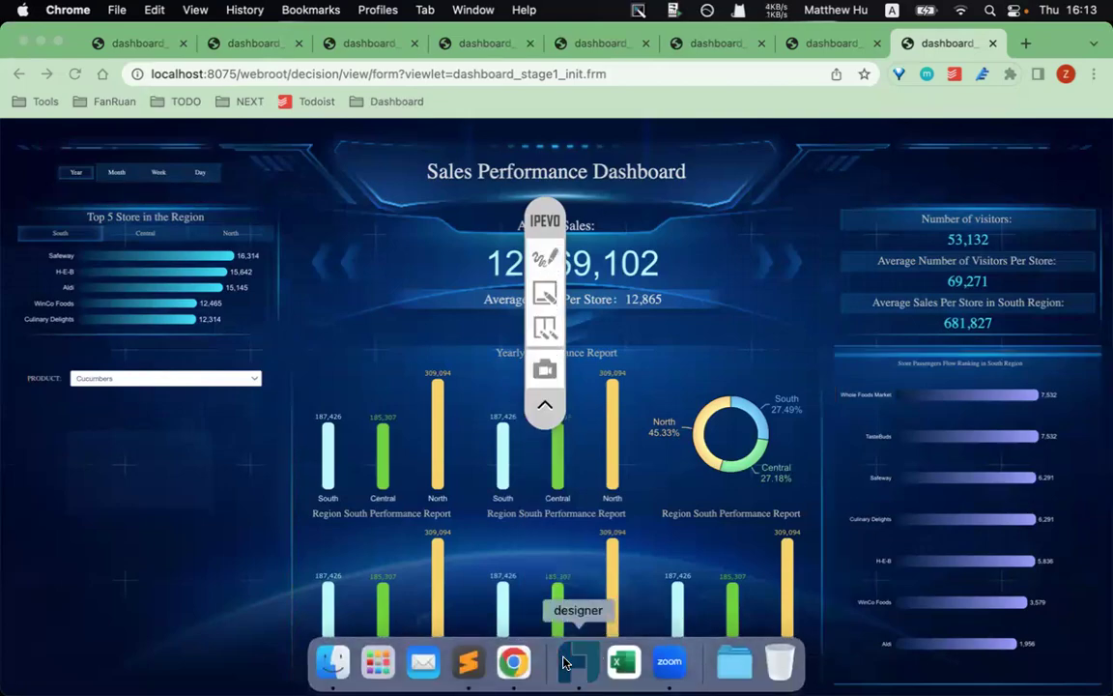
pyautogui.click(577, 661)
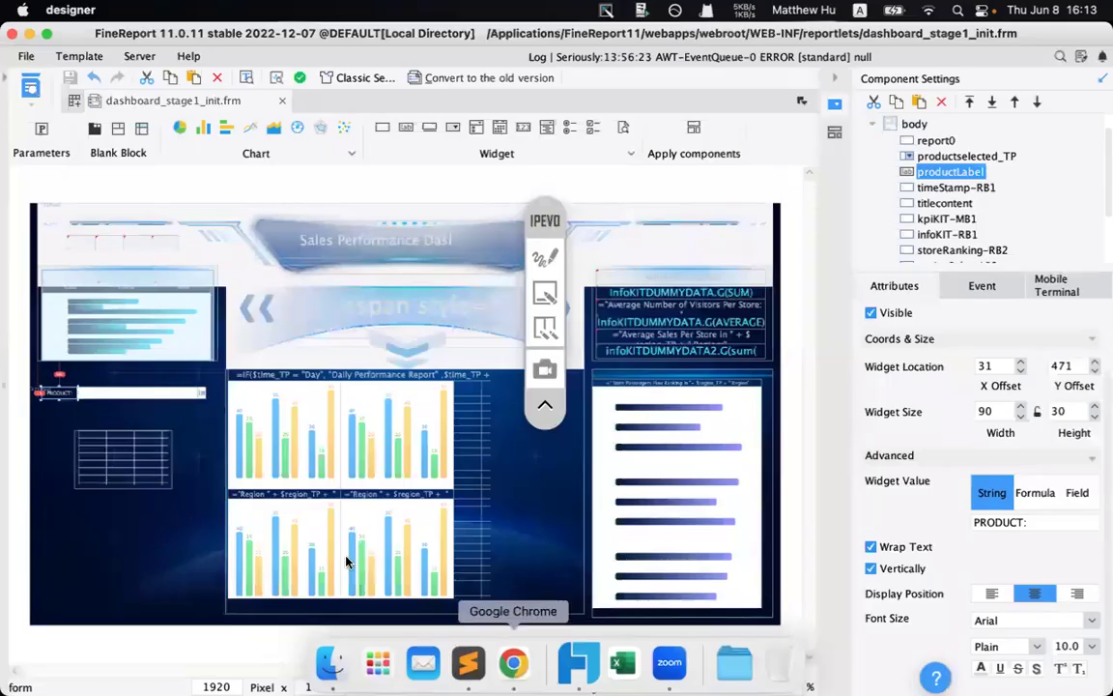
# - Shift the new report block slightly up on the canvas and rename it storeRanking-RB3
pyautogui.click(122, 458)
pyautogui.moveTo(122, 458)
pyautogui.mouseDown()
pyautogui.moveTo(109, 413)
pyautogui.moveTo(106, 447)
pyautogui.mouseUp()
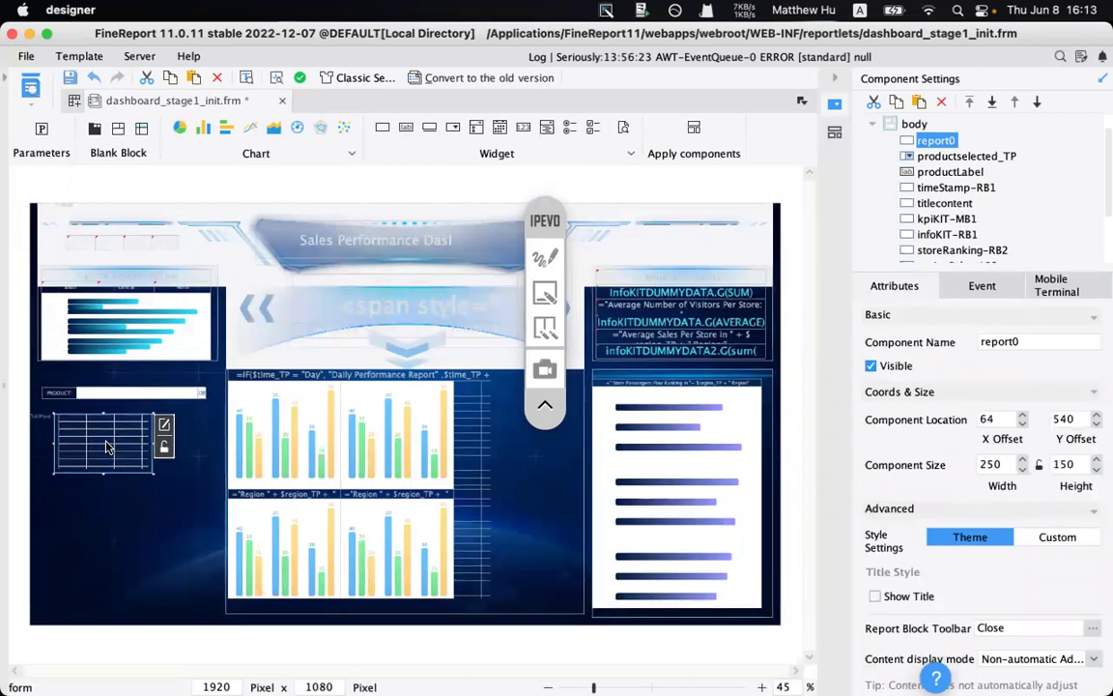
pyautogui.click(1018, 342)
pyautogui.moveTo(1018, 341); pyautogui.dragTo(924, 343)
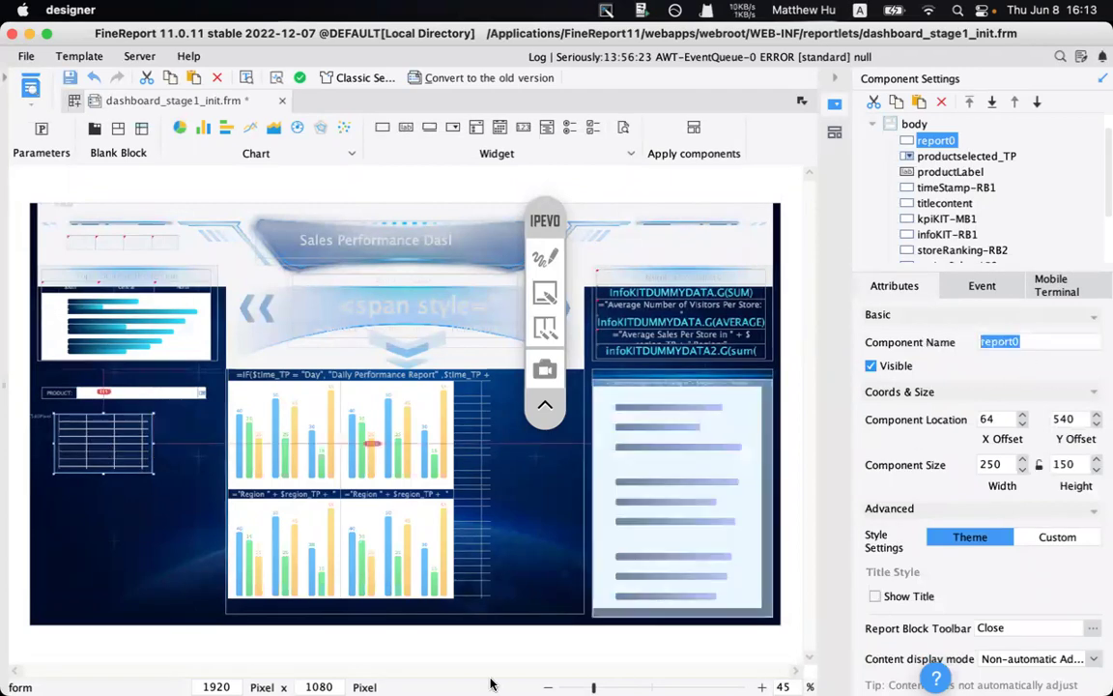
pyautogui.write('store')
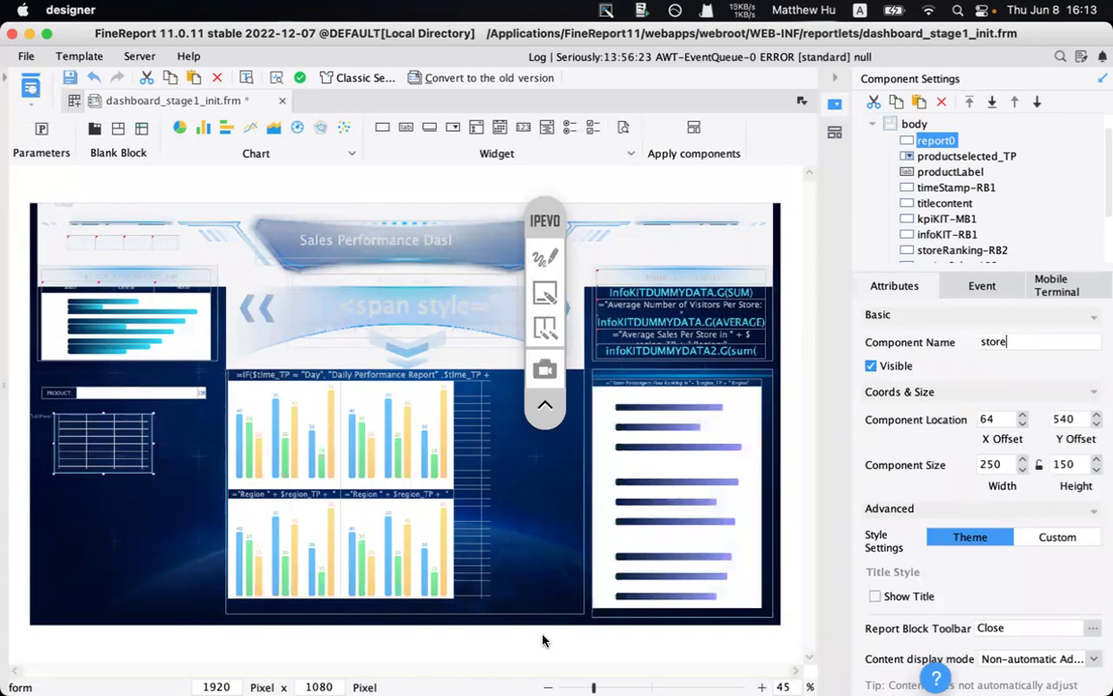
pyautogui.write('Ranking-RB3')
# - Set the storeRanking-RB3 block's location to X 20 and Y 425, copying the productRanking-LB3 values from the Sublime Text notes
pyautogui.click(467, 665)
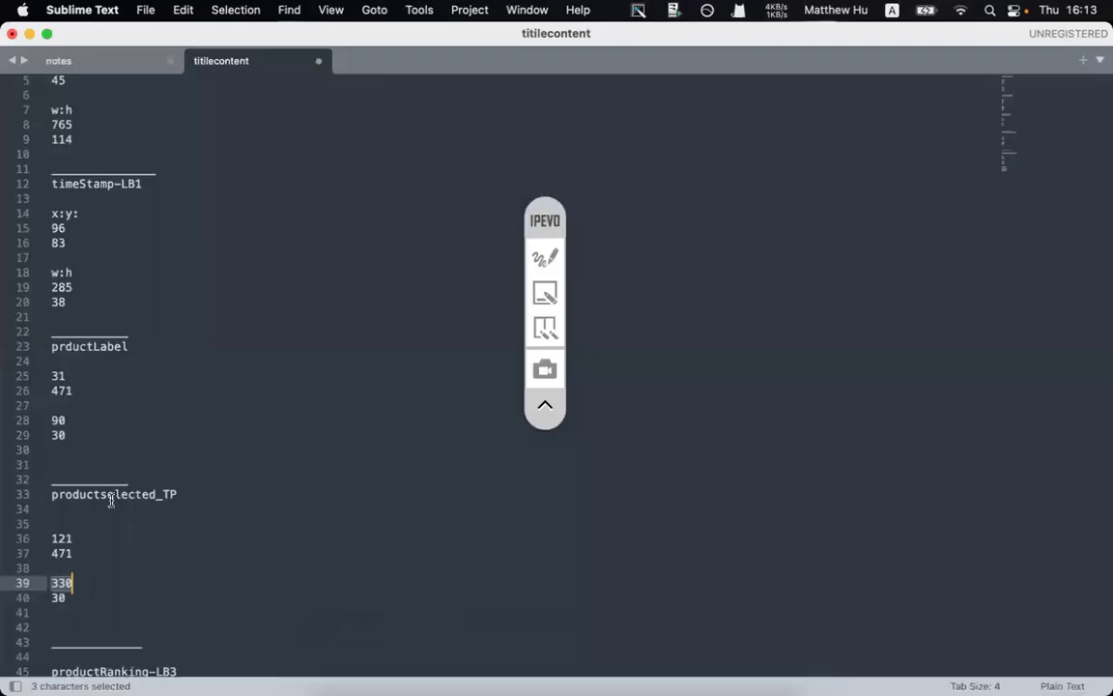
pyautogui.scroll(-5, 132, 577)
pyautogui.doubleClick(58, 535)
pyautogui.press('super+c')
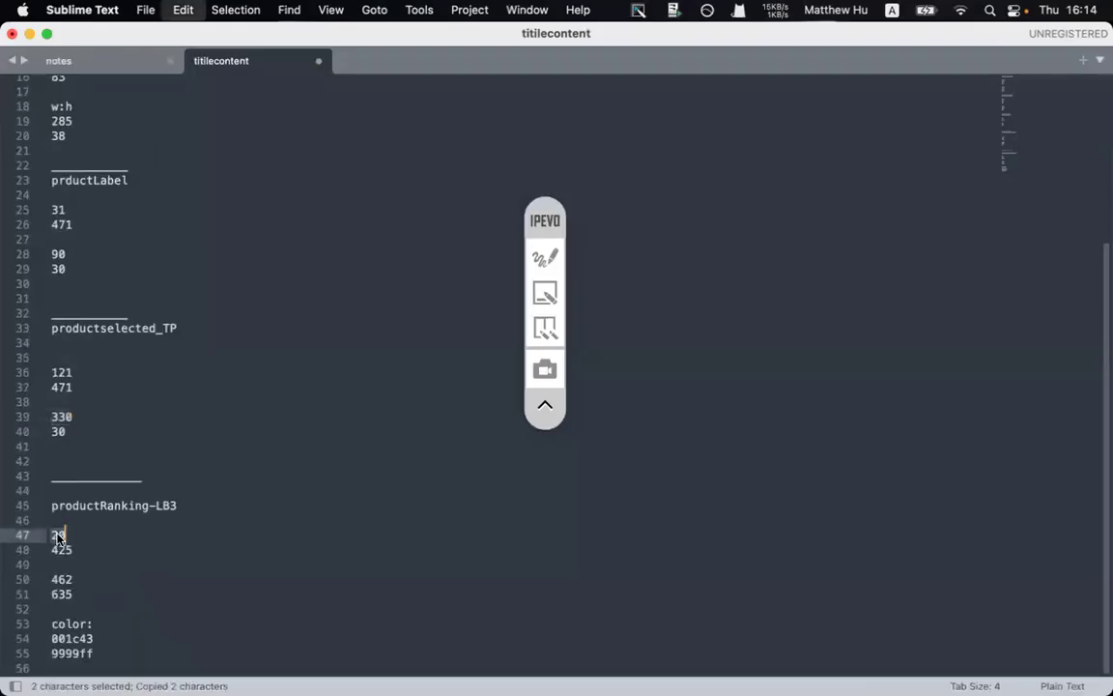
pyautogui.press('super+Tab')
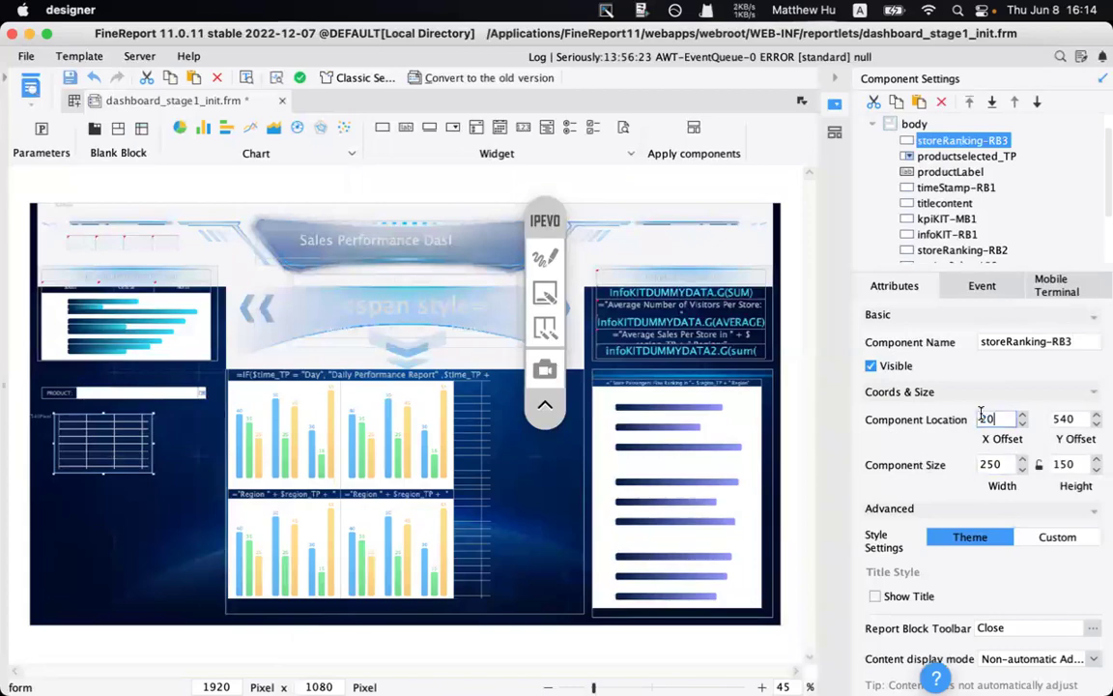
pyautogui.press('super+Tab')
pyautogui.doubleClick(58, 549)
pyautogui.press('super+c')
pyautogui.press('super+Tab')
pyautogui.doubleClick(1063, 418)
pyautogui.press('super+v')
# - Set the storeRanking-RB3 block's size to 462 wide and 635 high, copying both values from the Sublime Text notes
pyautogui.press('super+Tab')
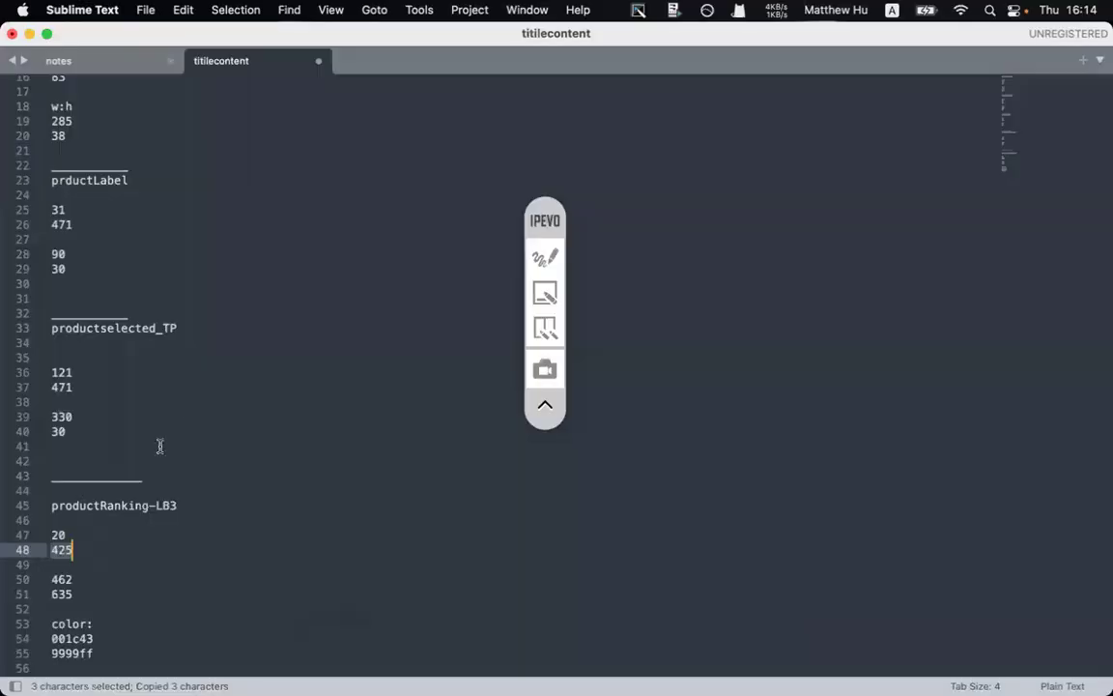
pyautogui.doubleClick(60, 580)
pyautogui.press('super+c')
pyautogui.press('super+Tab')
pyautogui.doubleClick(991, 462)
pyautogui.press('super+v')
pyautogui.press('super+Tab')
pyautogui.doubleClick(62, 593)
pyautogui.press('super+c')
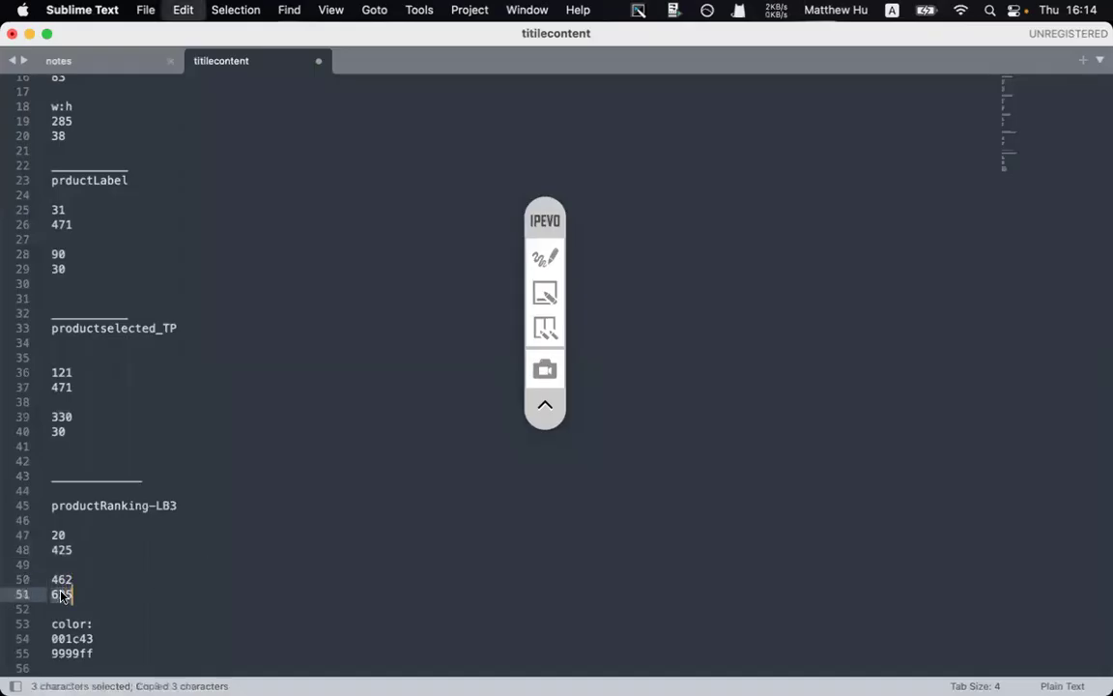
pyautogui.press('super+Tab')
pyautogui.doubleClick(1063, 464)
pyautogui.press('super+v')
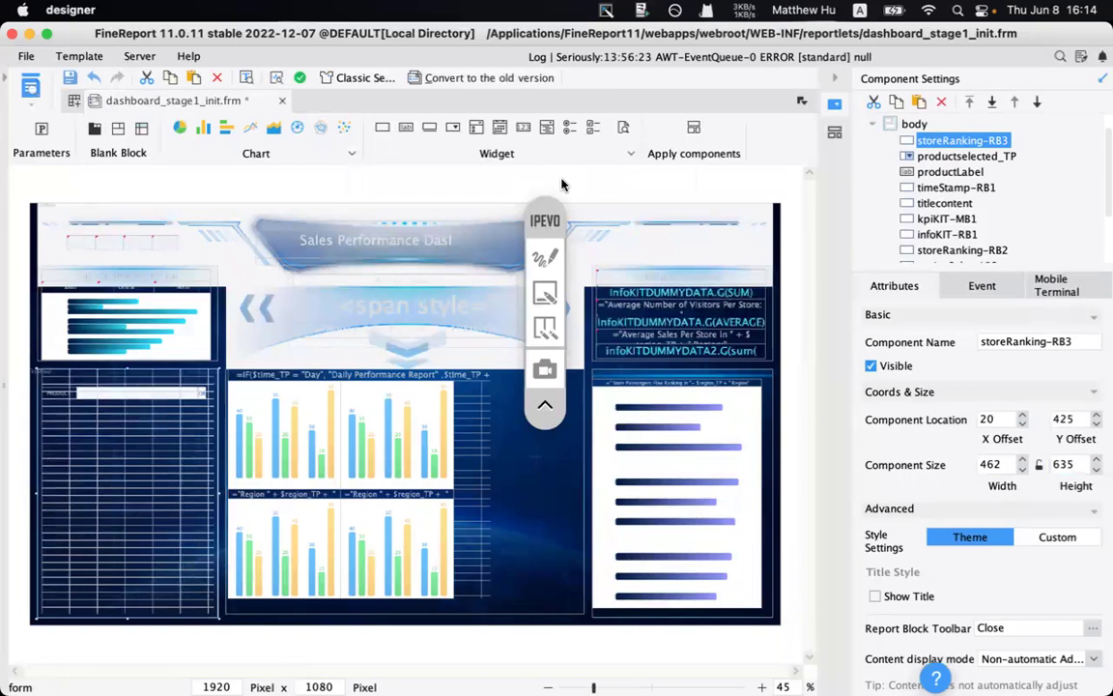
pyautogui.click(545, 259)
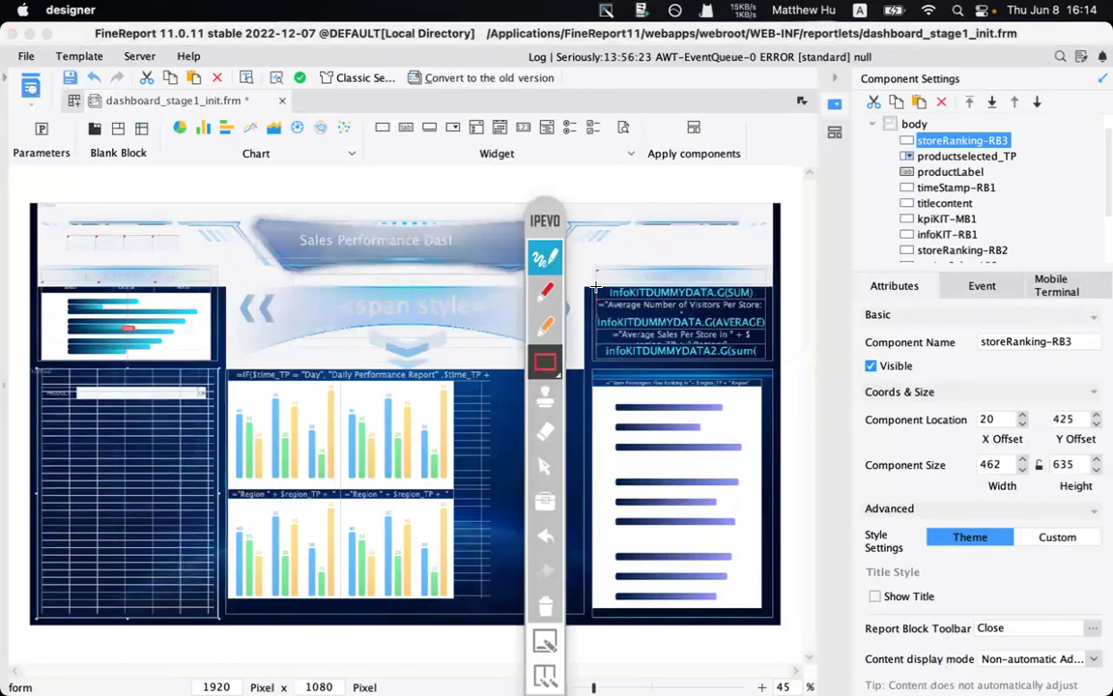
pyautogui.click(544, 290)
pyautogui.moveTo(865, 141); pyautogui.dragTo(891, 141)
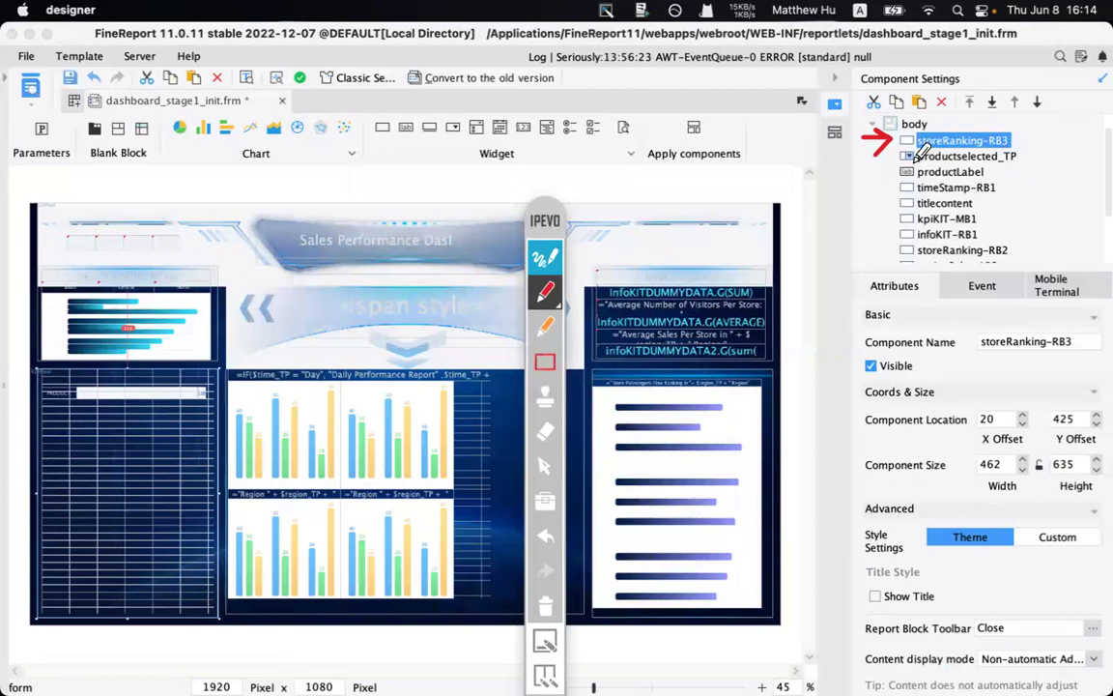
pyautogui.moveTo(868, 165); pyautogui.dragTo(903, 153)
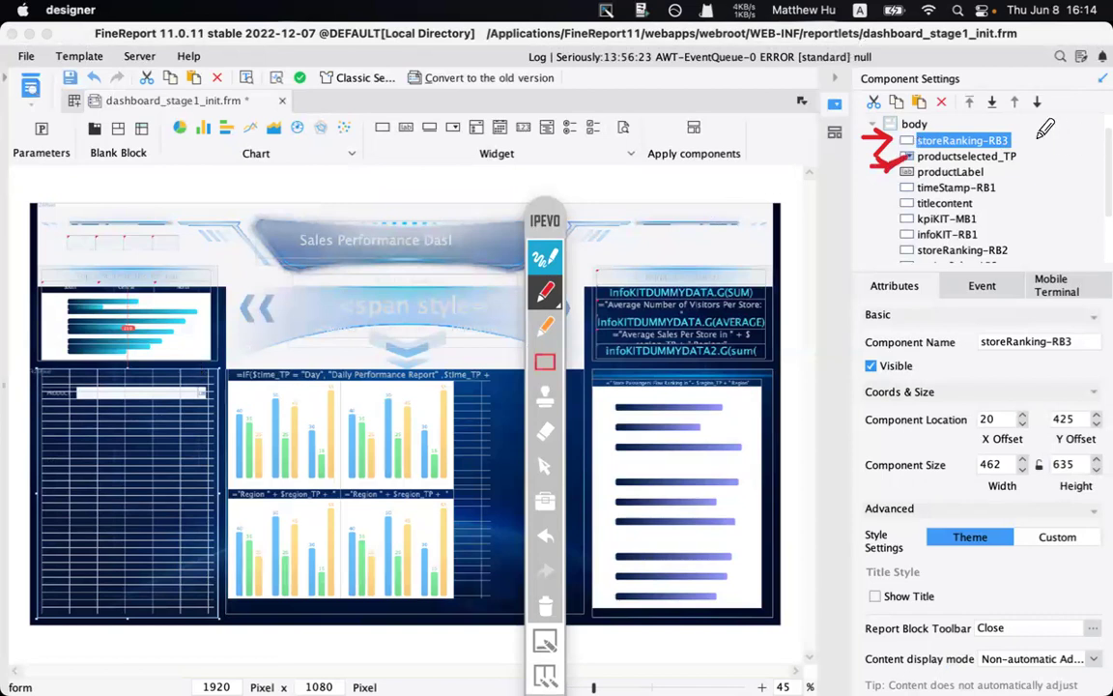
pyautogui.moveTo(1020, 134); pyautogui.dragTo(1020, 144)
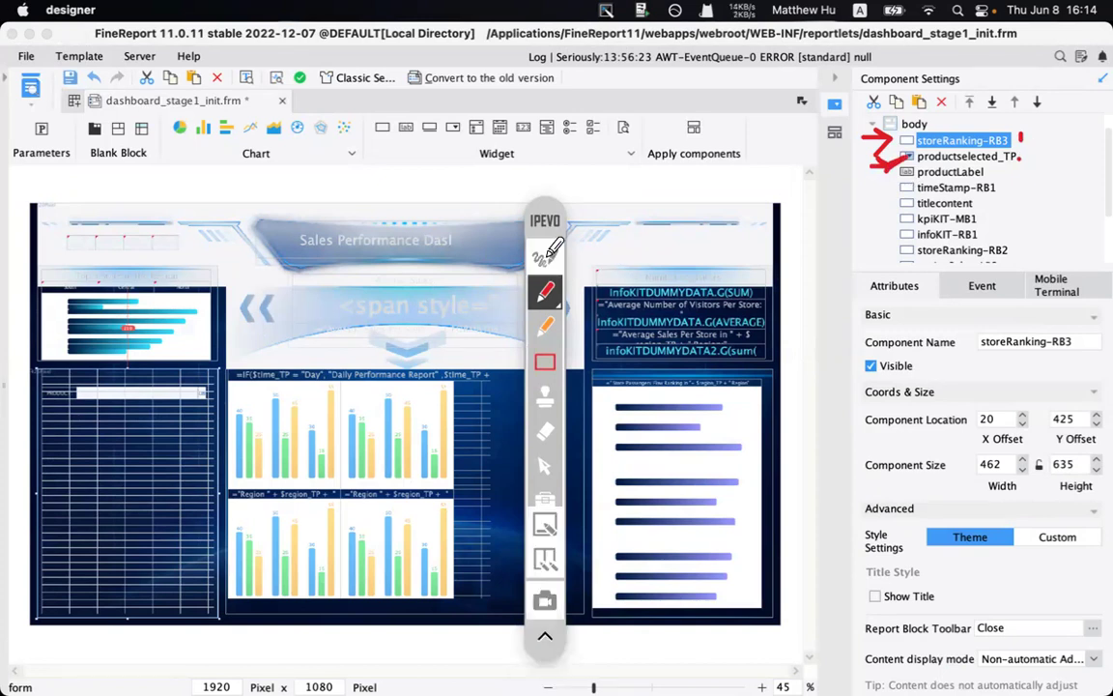
pyautogui.click(547, 253)
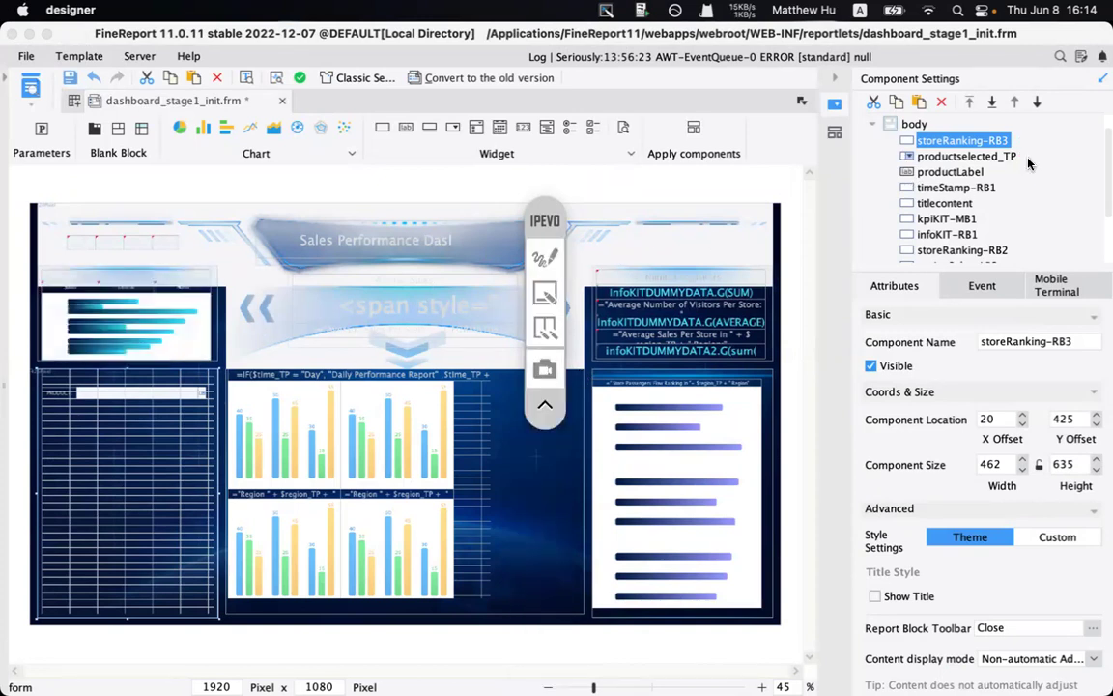
# - Preview the dashboard in the browser and compare its PRODUCT combo box with the earlier preview, choosing Avocados and Carrots there
pyautogui.click(33, 85)
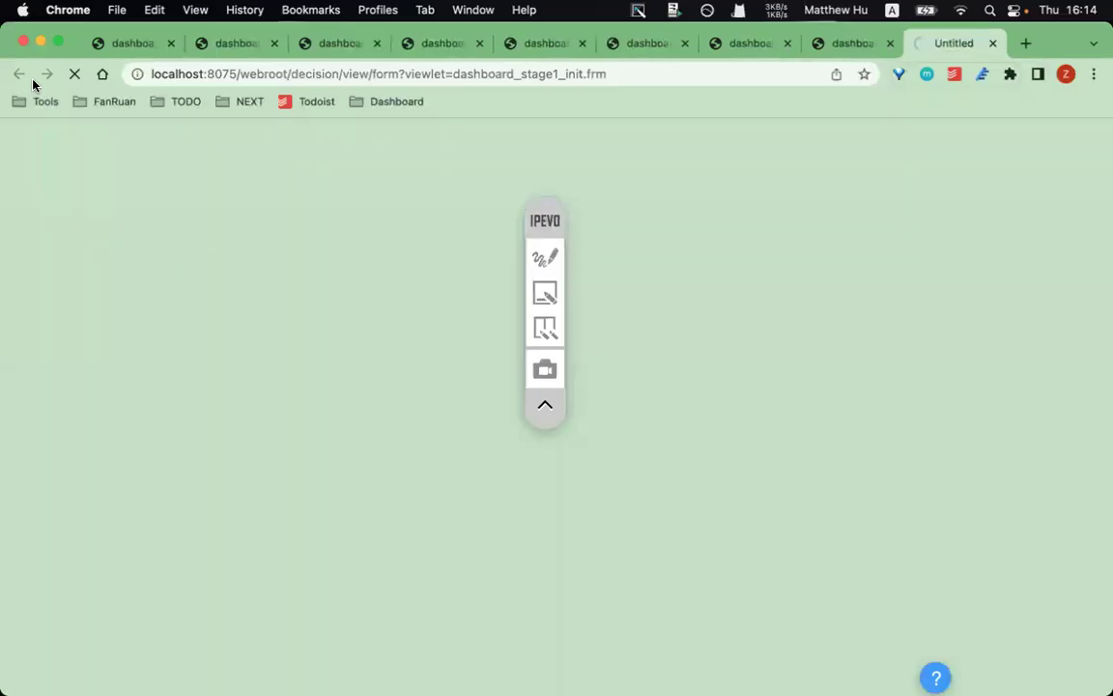
pyautogui.moveTo(532, 227); pyautogui.dragTo(1015, 148)
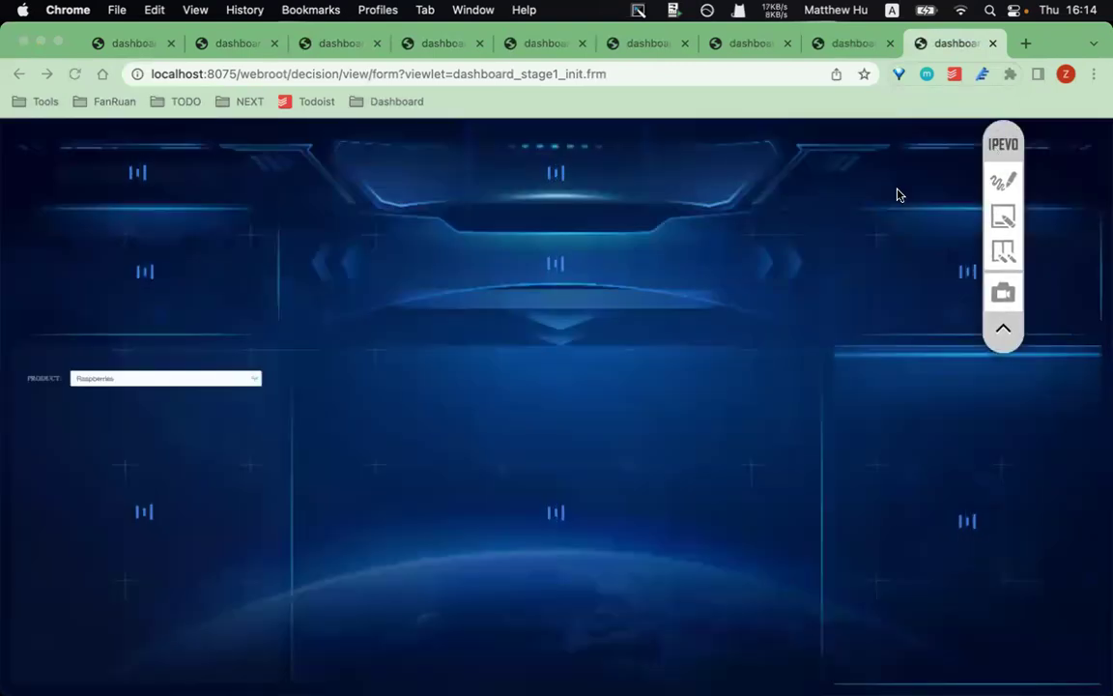
pyautogui.click(862, 45)
pyautogui.click(244, 376)
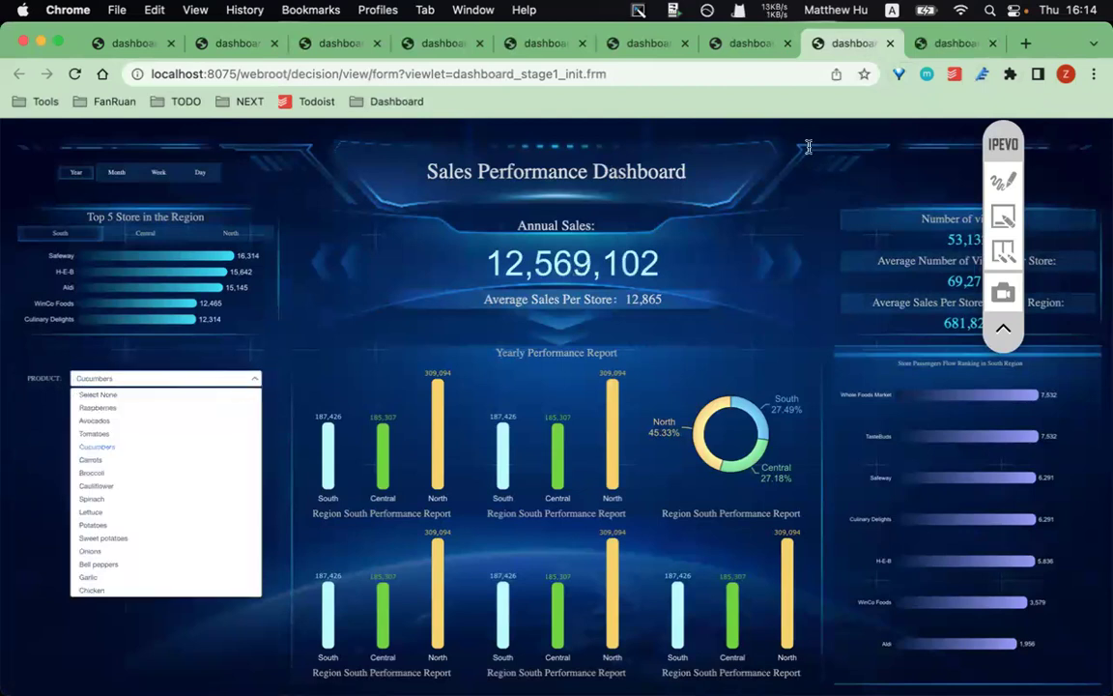
pyautogui.click(199, 422)
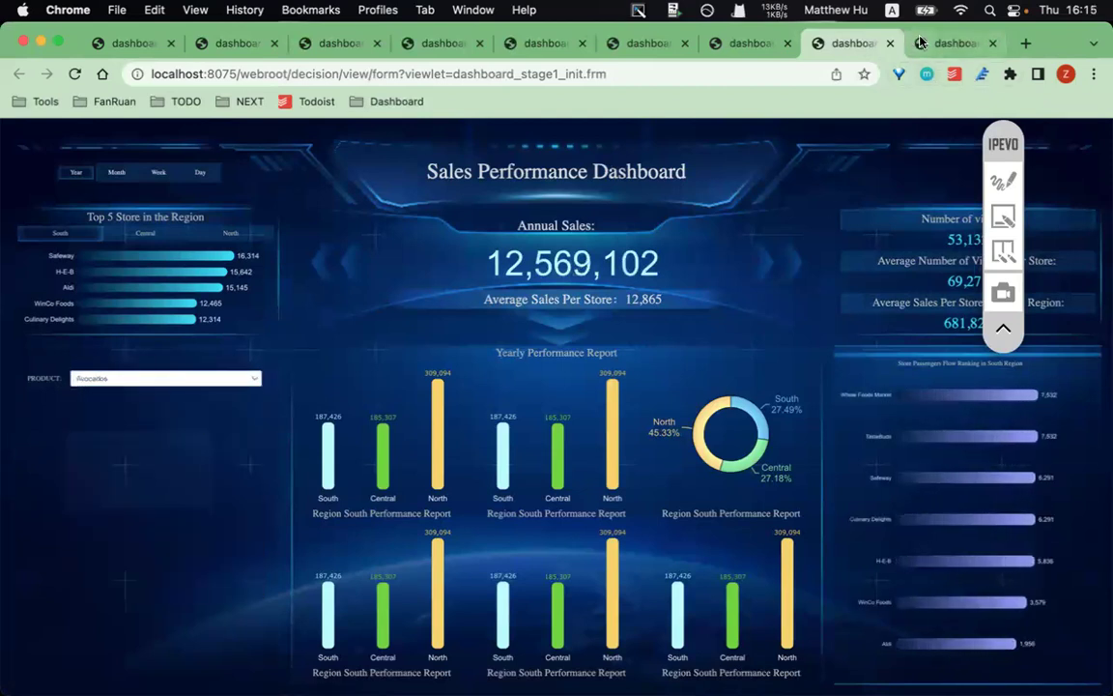
pyautogui.click(951, 43)
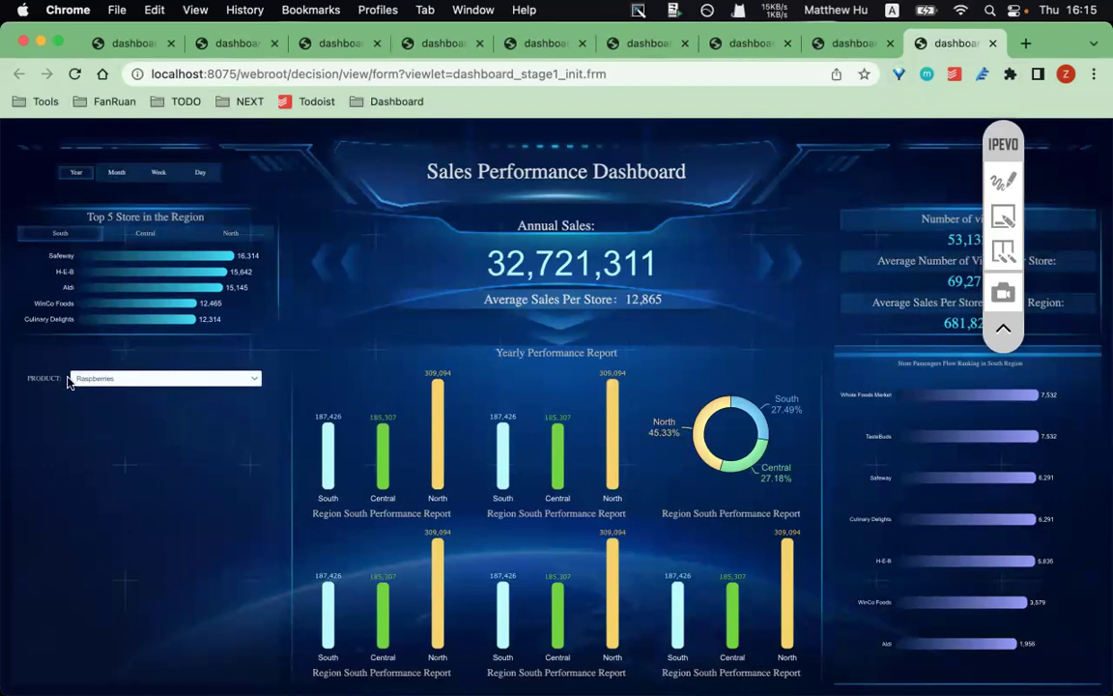
pyautogui.click(837, 43)
pyautogui.click(150, 377)
pyautogui.click(138, 468)
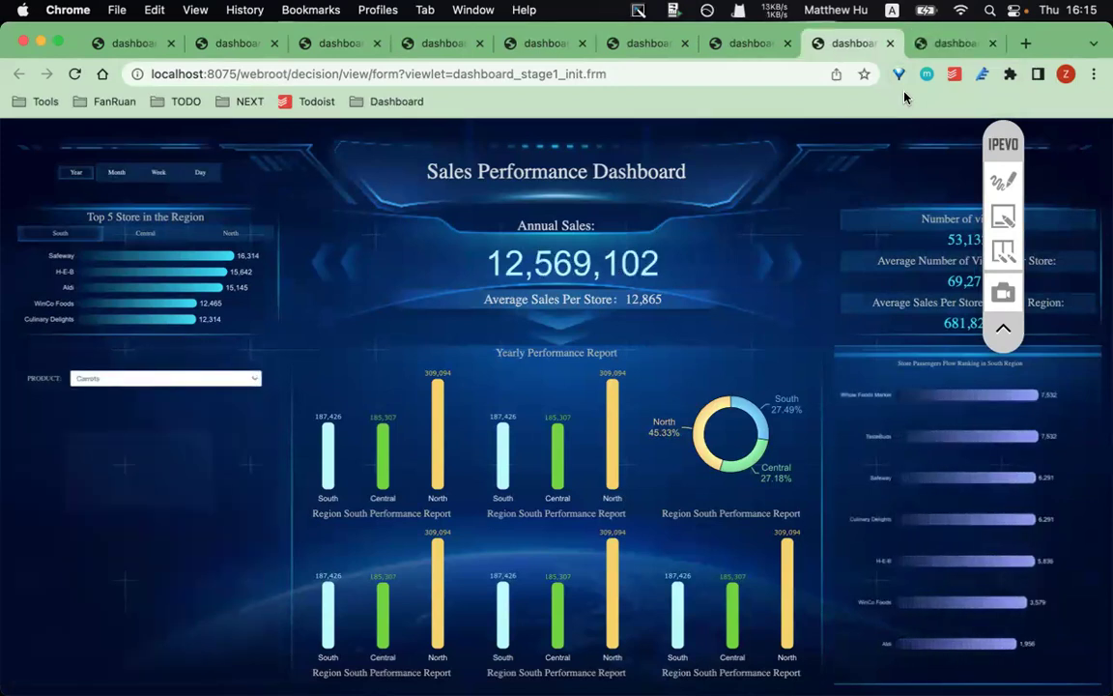
pyautogui.click(931, 49)
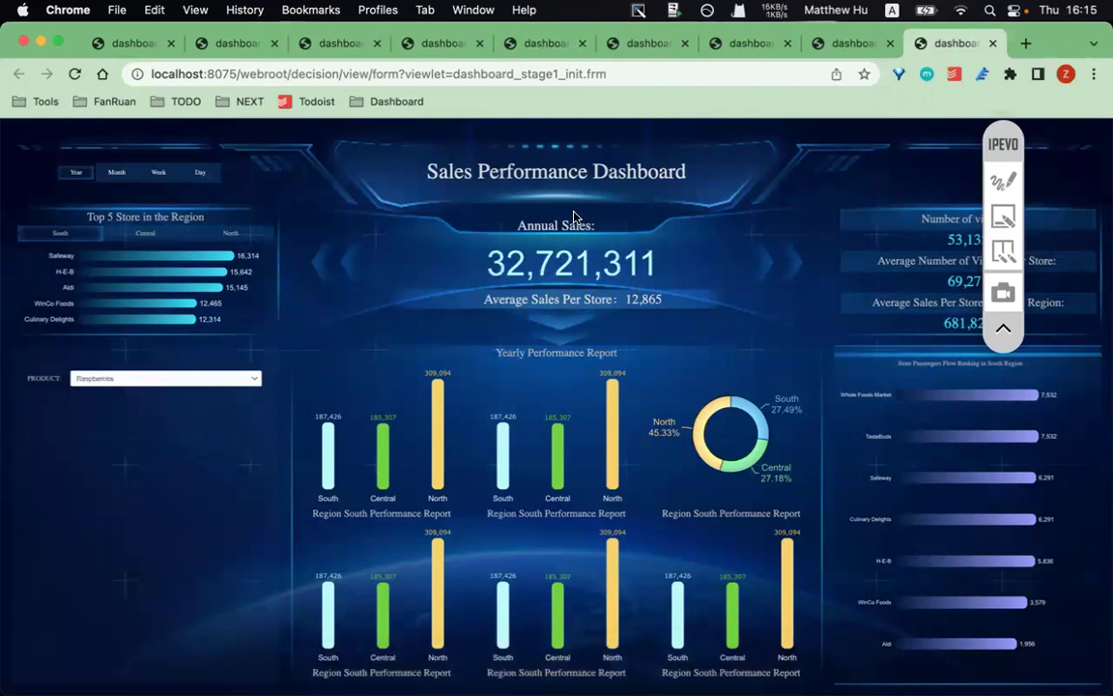
# - Close all the older dashboard preview tabs in the browser, keeping only the latest one
pyautogui.click(169, 44)
pyautogui.click(169, 44)
pyautogui.click(169, 44)
pyautogui.click(169, 43)
pyautogui.click(169, 44)
pyautogui.click(169, 43)
pyautogui.click(169, 44)
pyautogui.click(169, 44)
pyautogui.moveTo(504, 663)
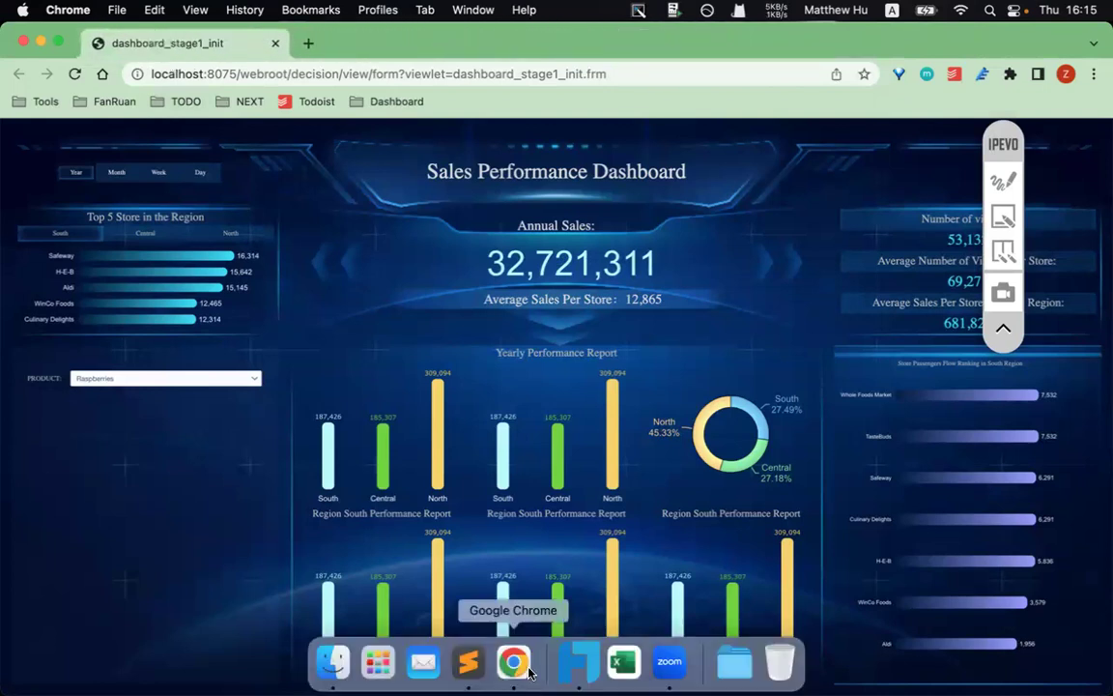
# - Switch to the FineReport designer and move storeRanking-RB3 two levels down in the component order, below productselected_TP and productLabel
pyautogui.click(578, 662)
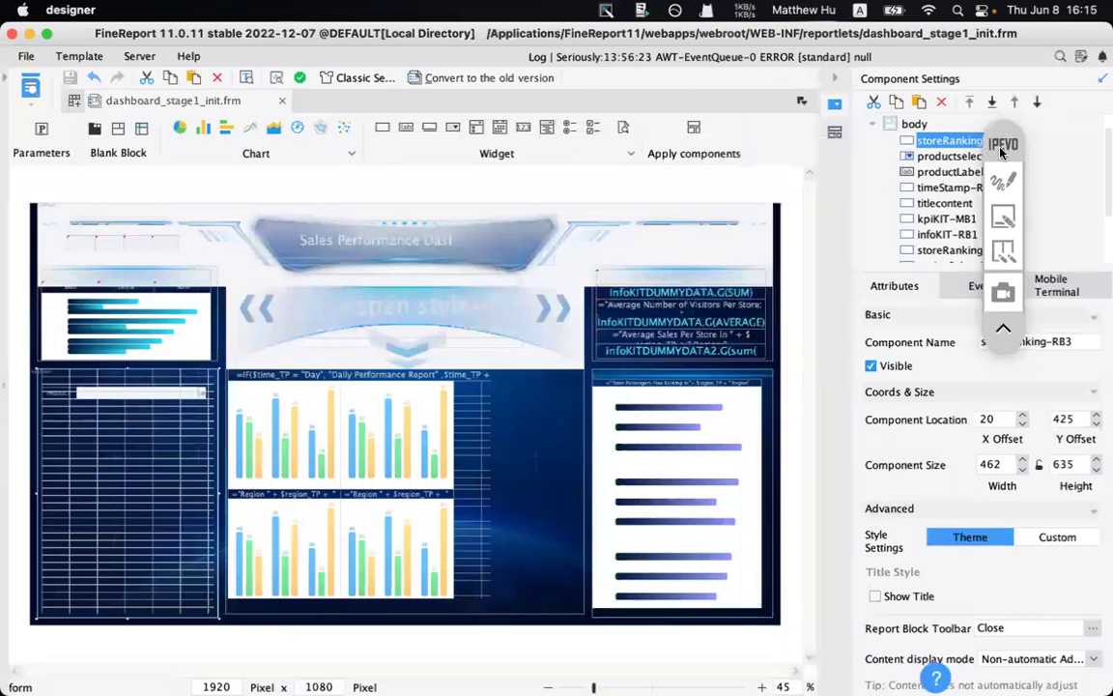
pyautogui.click(1037, 103)
pyautogui.click(1036, 103)
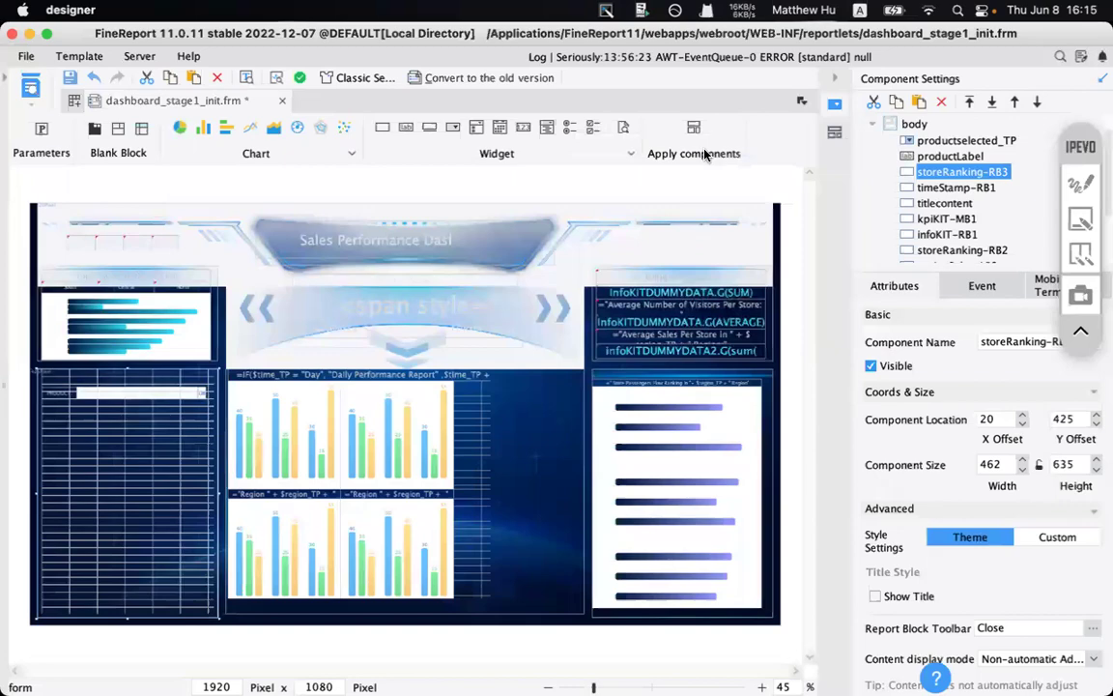
# - Preview the dashboard, test the PRODUCT combo box by choosing Cucumbers and Spinach, and return to the FineReport designer
pyautogui.click(35, 86)
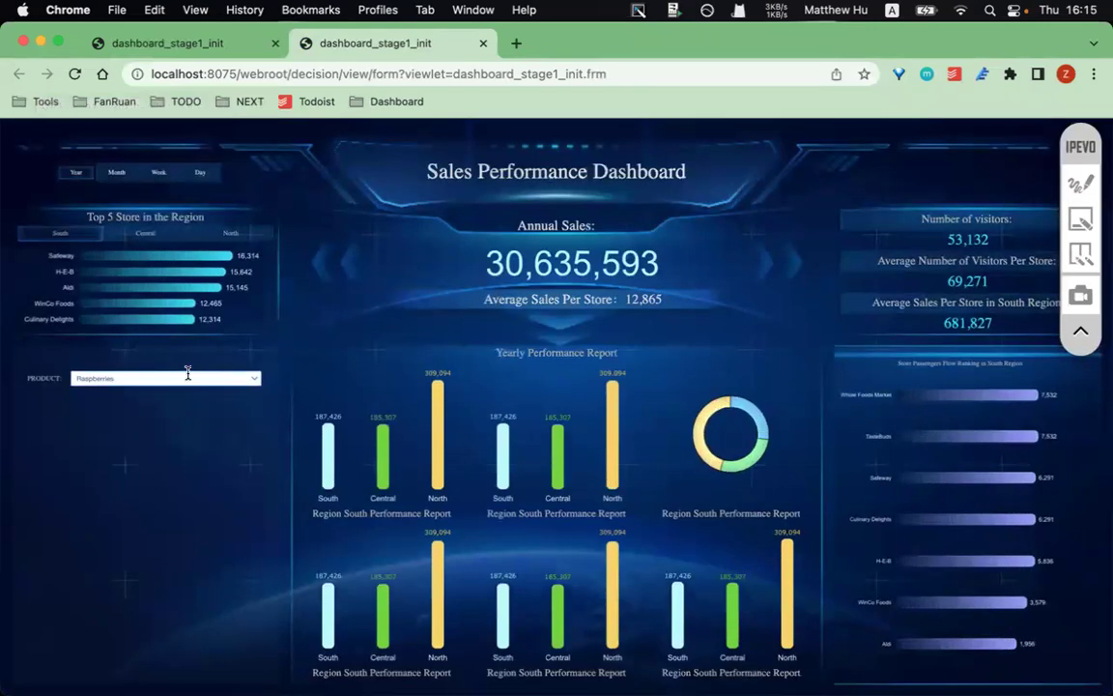
pyautogui.click(185, 377)
pyautogui.click(151, 452)
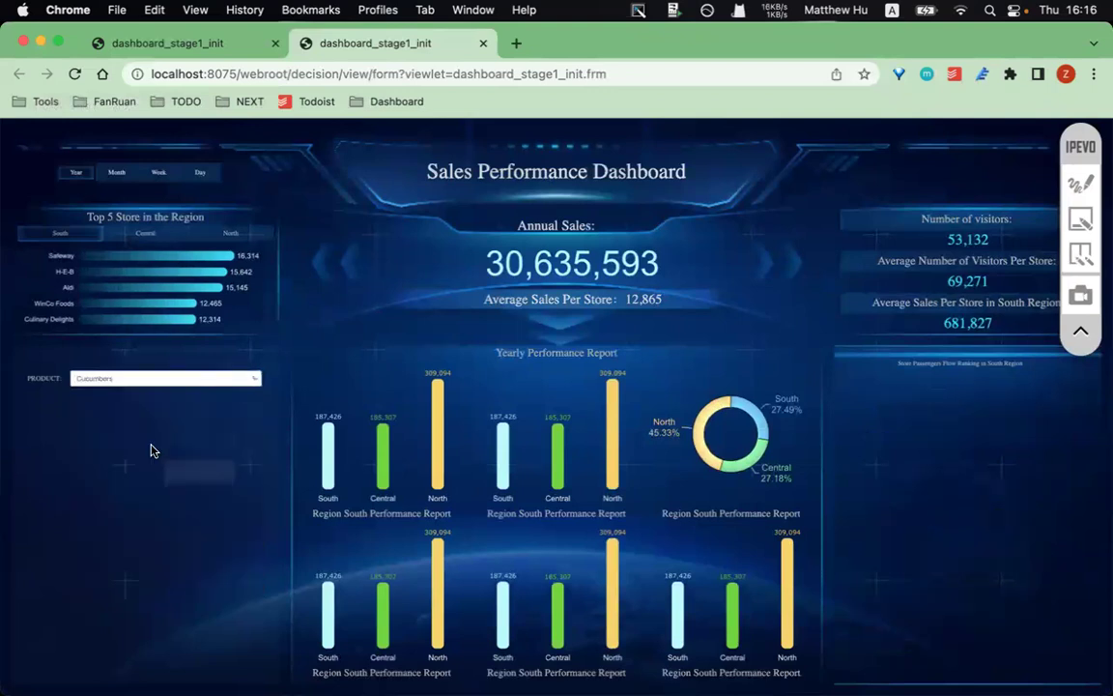
pyautogui.click(144, 377)
pyautogui.click(143, 501)
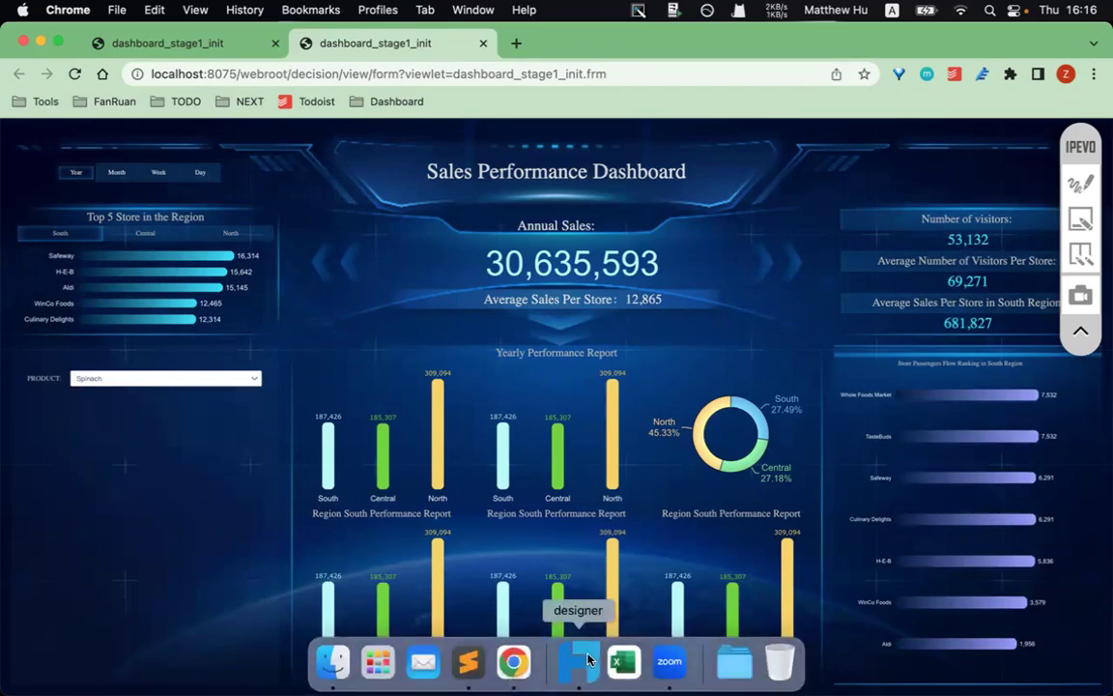
pyautogui.click(579, 666)
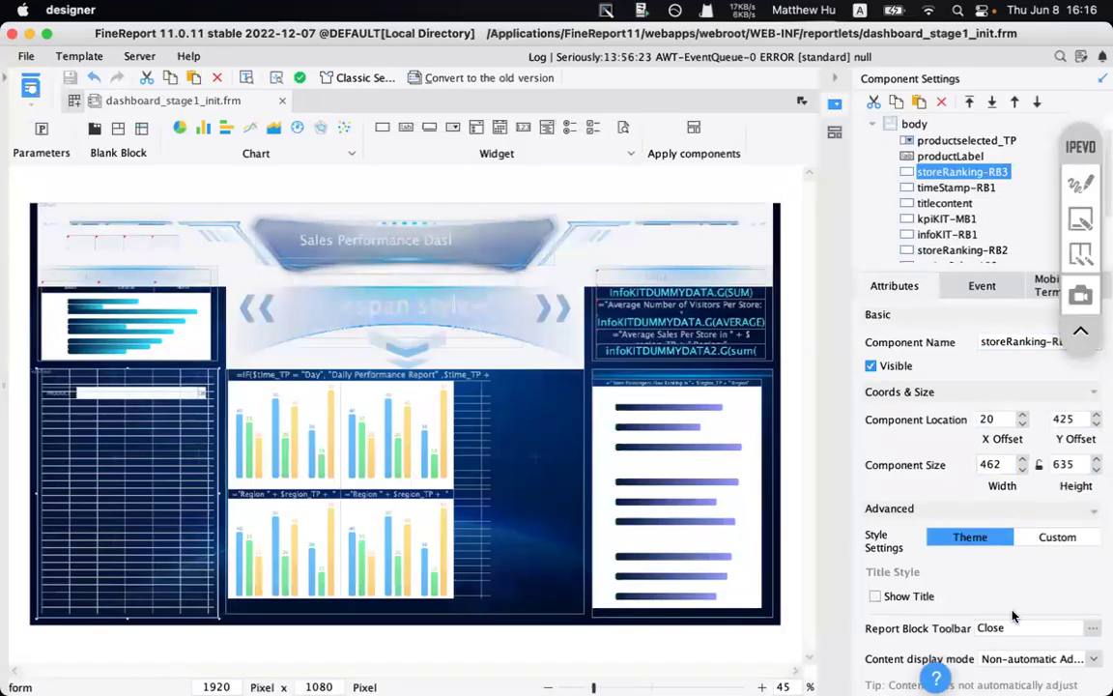
# - Switch storeRanking-RB3 to a custom style and set its padding to 25 at the top and 0 at the bottom, left and right
pyautogui.click(1053, 537)
pyautogui.scroll(-3, 998, 580)
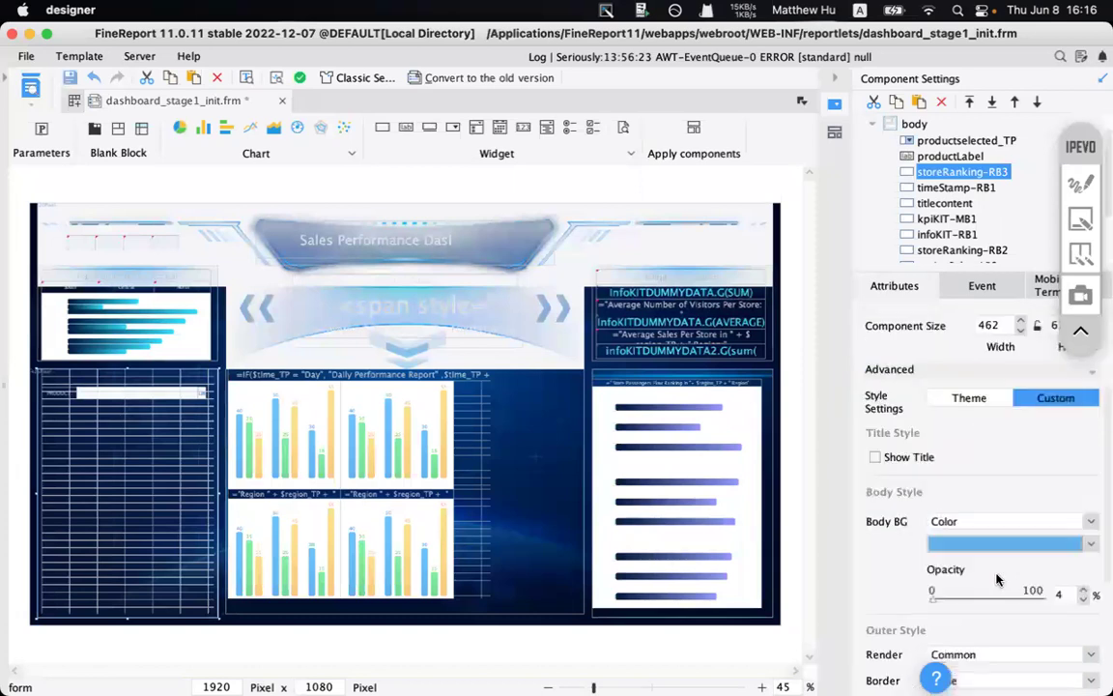
pyautogui.scroll(-5, 998, 580)
pyautogui.moveTo(981, 538); pyautogui.dragTo(869, 543)
pyautogui.write('25')
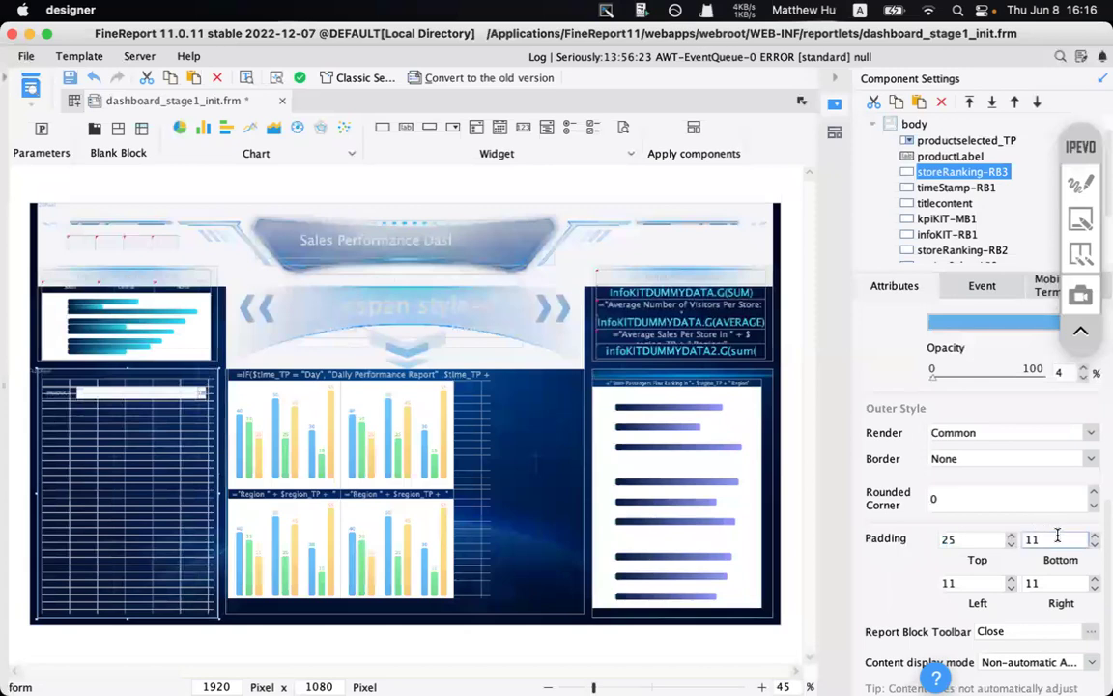
pyautogui.moveTo(1061, 537); pyautogui.dragTo(988, 532)
pyautogui.write('0')
pyautogui.moveTo(971, 583); pyautogui.dragTo(898, 587)
pyautogui.write('0')
pyautogui.moveTo(1063, 582); pyautogui.dragTo(1004, 582)
pyautogui.write('0')
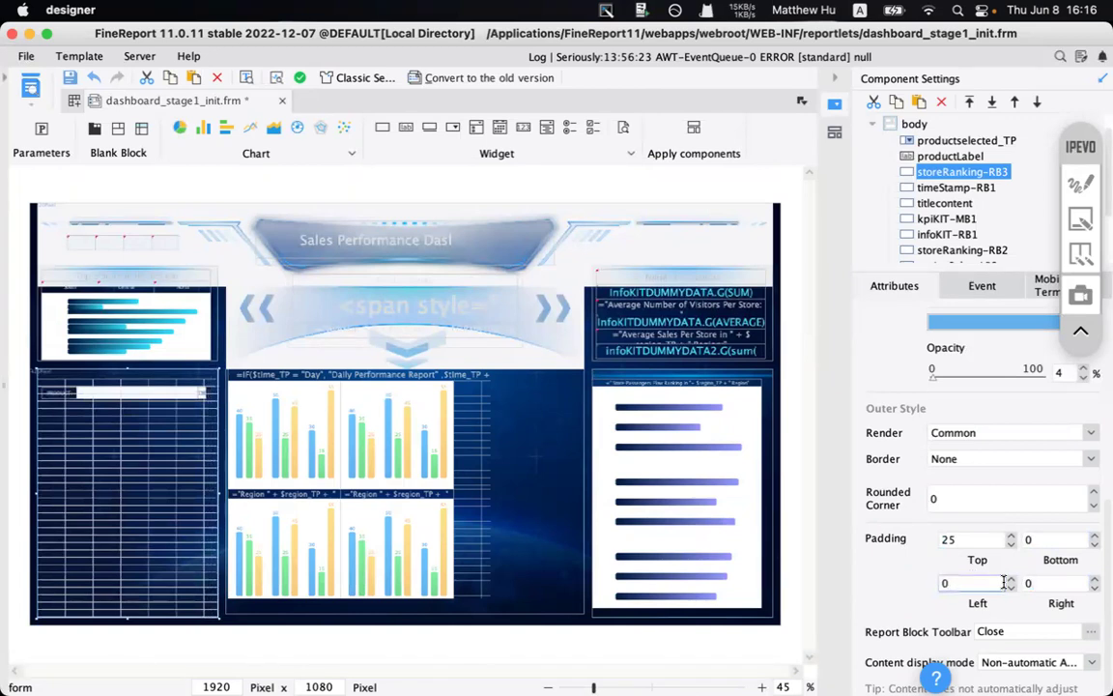
pyautogui.scroll(5, 898, 588)
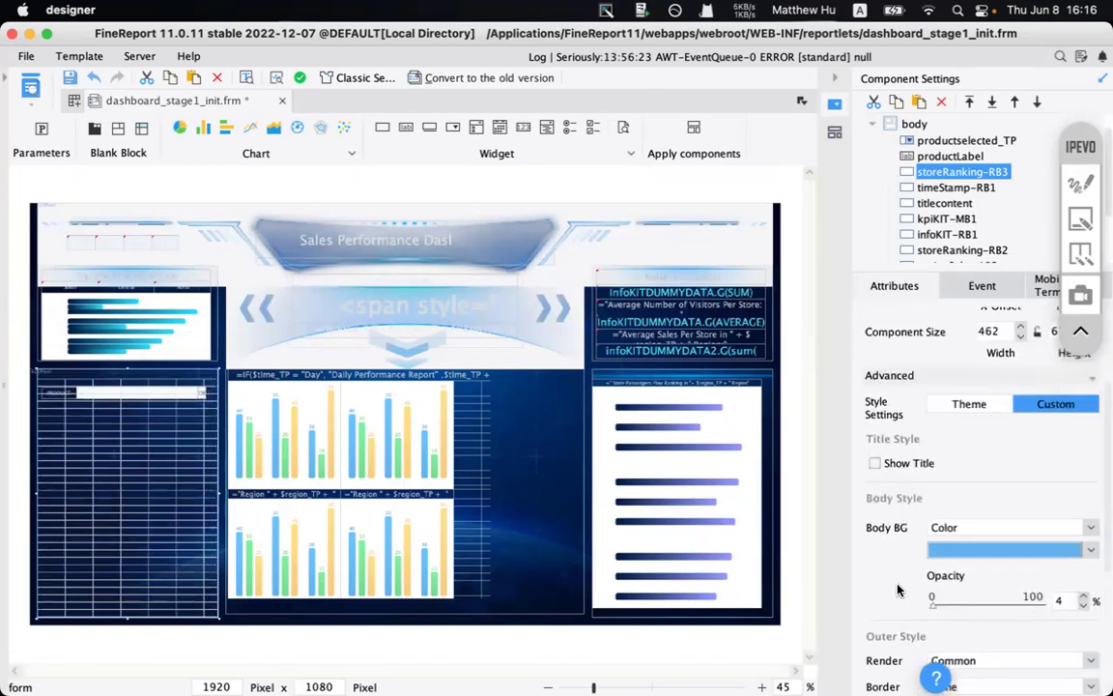
pyautogui.click(1010, 551)
pyautogui.click(877, 546)
pyautogui.click(987, 532)
pyautogui.click(991, 548)
pyautogui.click(974, 547)
pyautogui.click(991, 523)
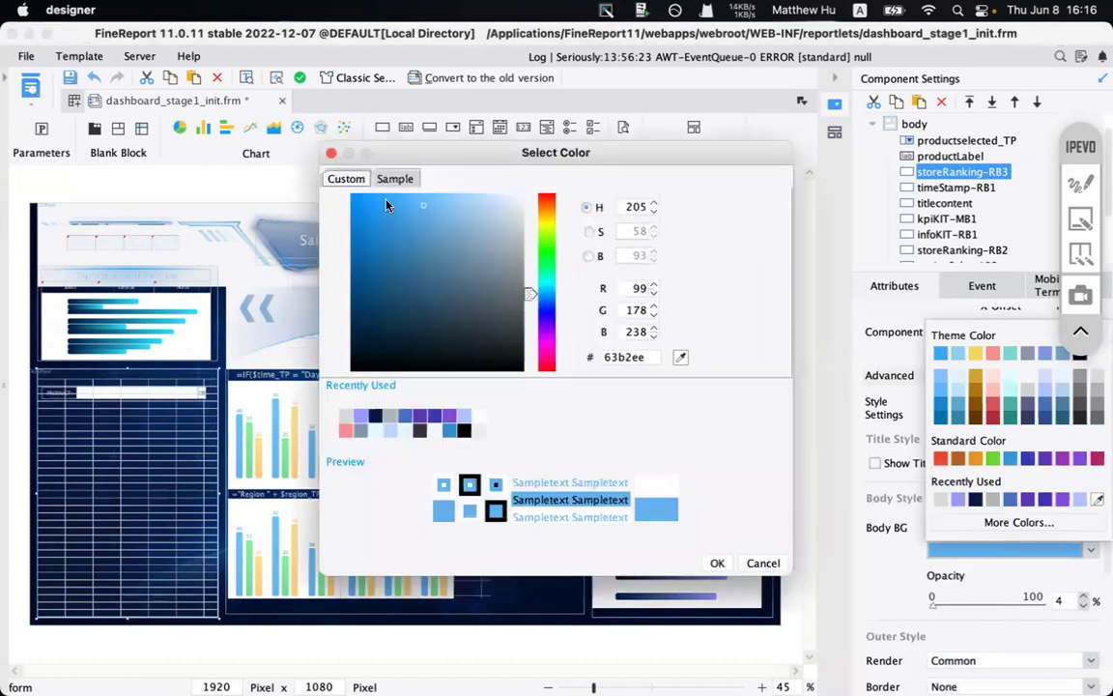
pyautogui.click(330, 154)
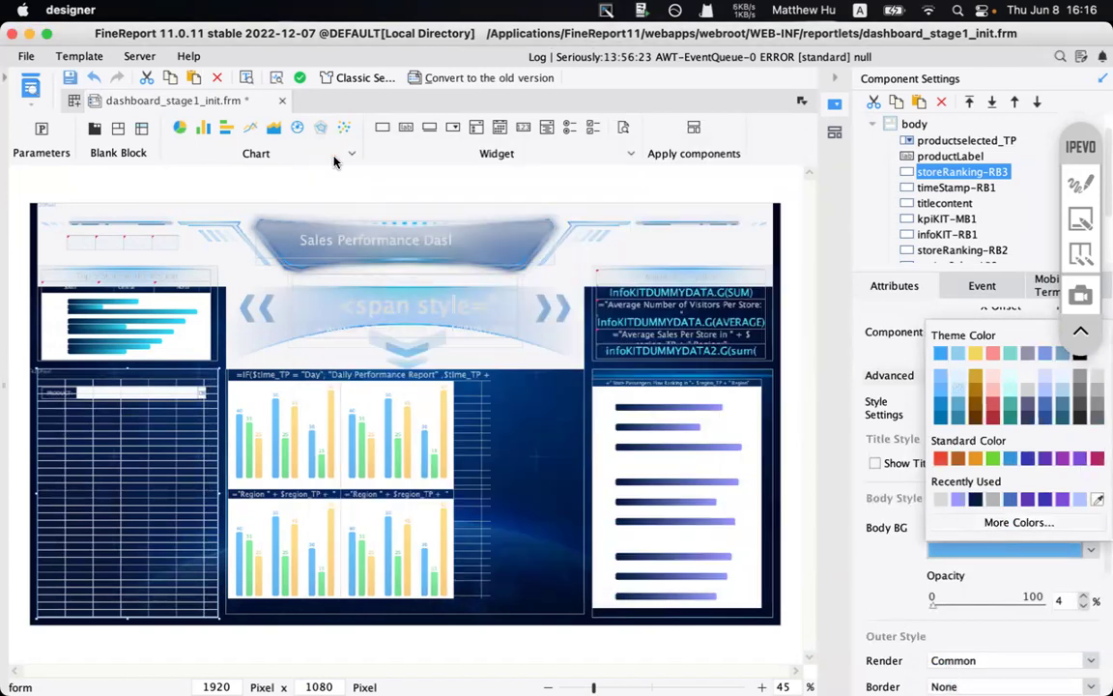
pyautogui.click(992, 572)
# - Set the body background of storeRanking-RB3 to the image 4-component-m.png from the DashboardDesign images folder, with an opacity of 99%
pyautogui.click(1093, 527)
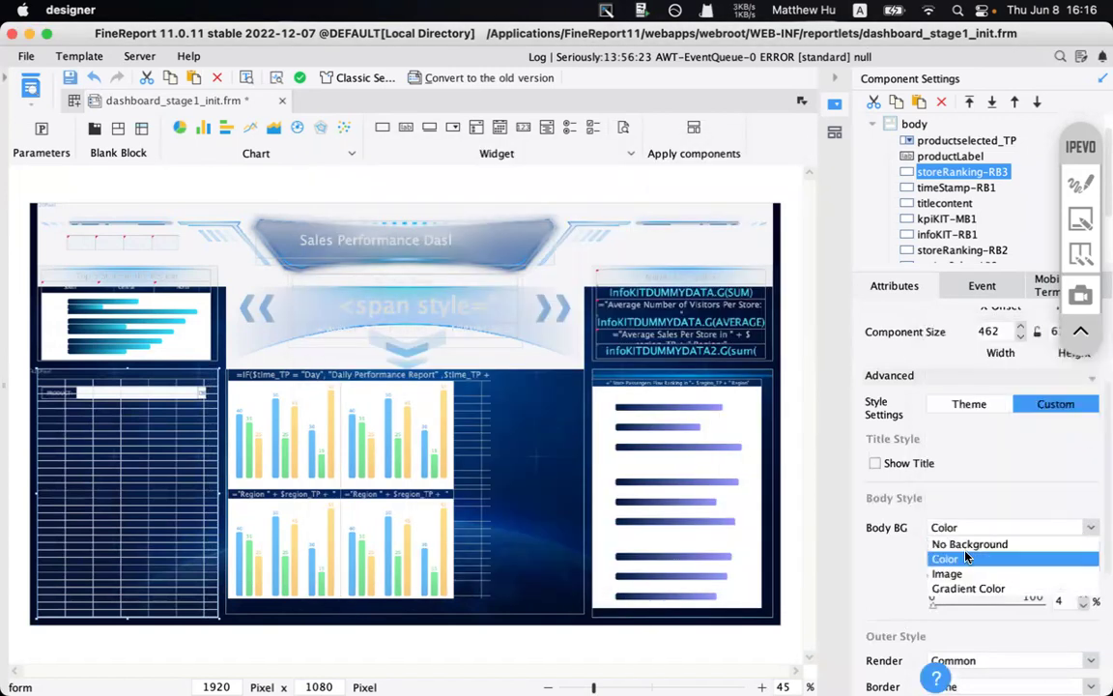
pyautogui.click(952, 571)
pyautogui.click(1030, 678)
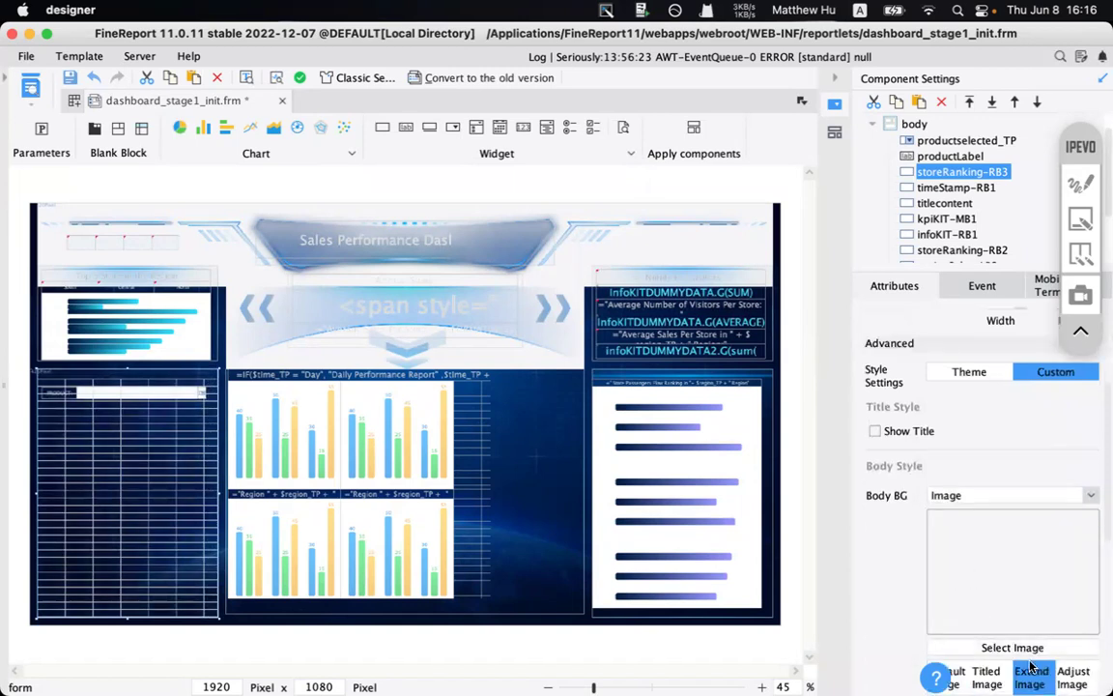
pyautogui.click(1021, 648)
pyautogui.click(380, 261)
pyautogui.doubleClick(381, 261)
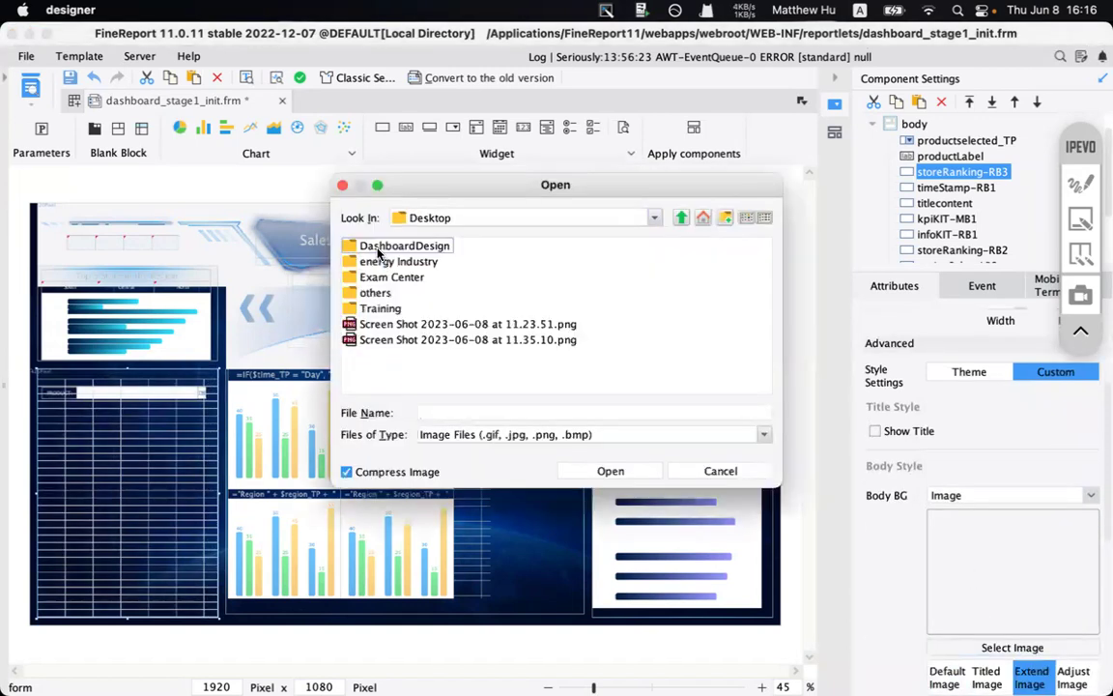
pyautogui.doubleClick(372, 246)
pyautogui.doubleClick(374, 277)
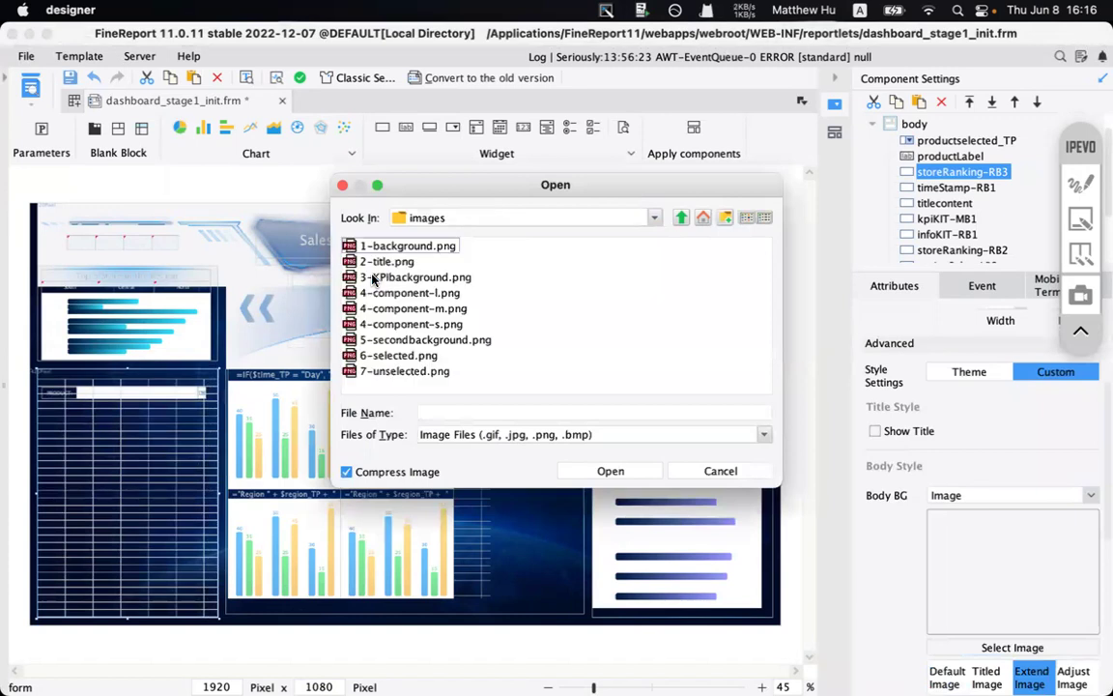
pyautogui.click(411, 307)
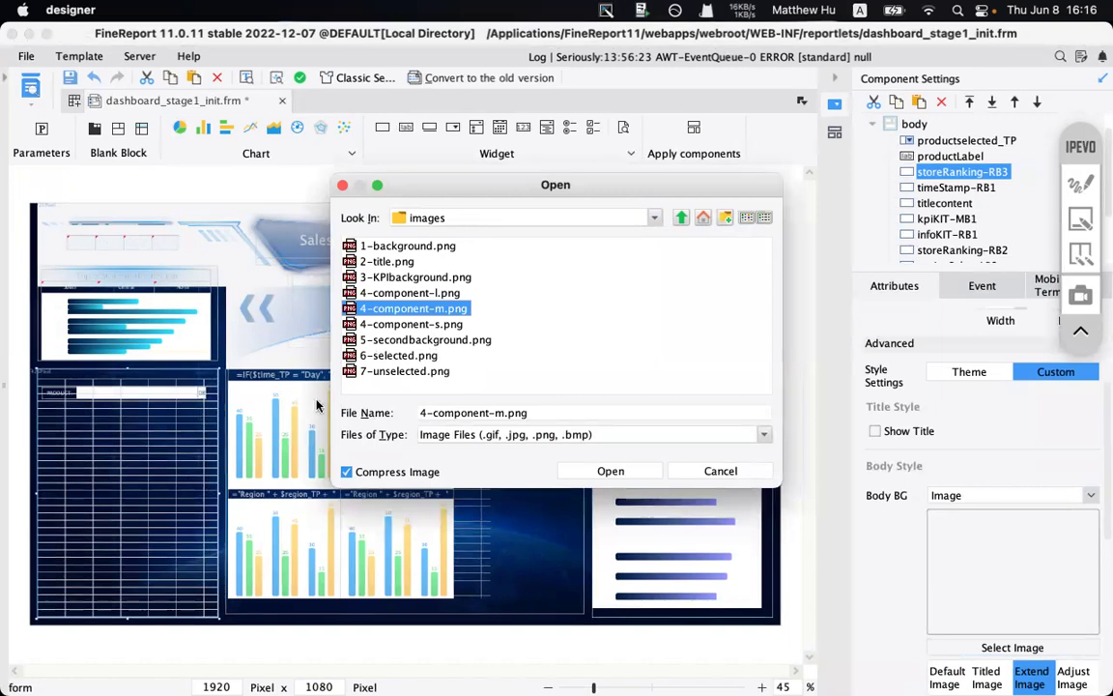
pyautogui.click(607, 470)
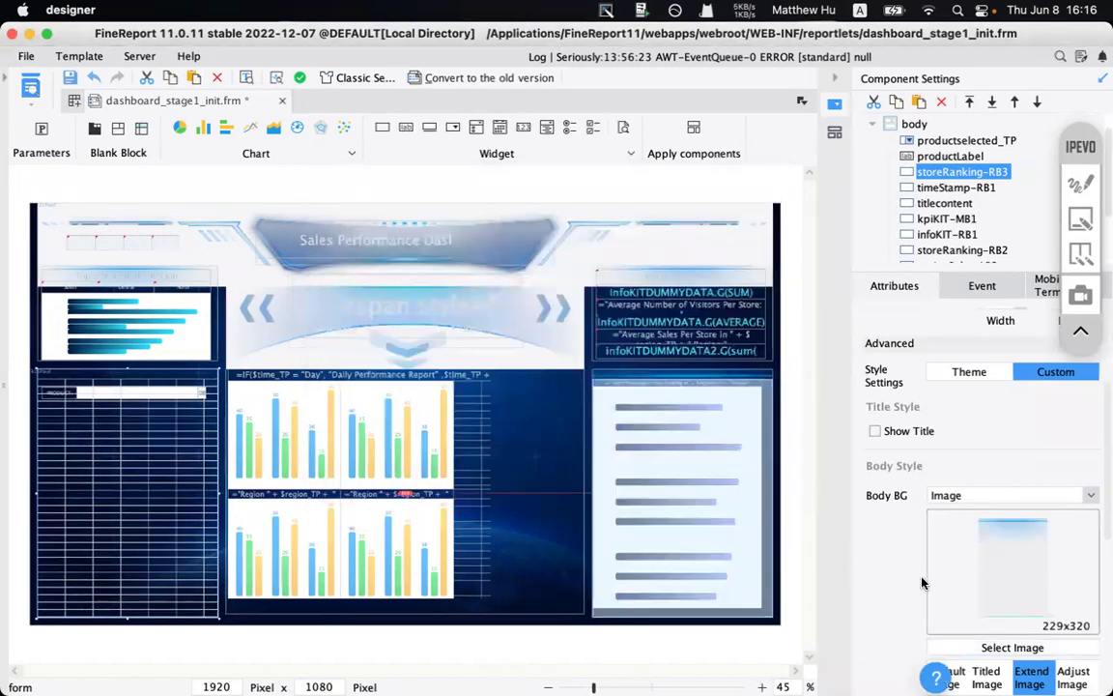
pyautogui.scroll(-5, 966, 570)
pyautogui.moveTo(932, 514); pyautogui.dragTo(1040, 511)
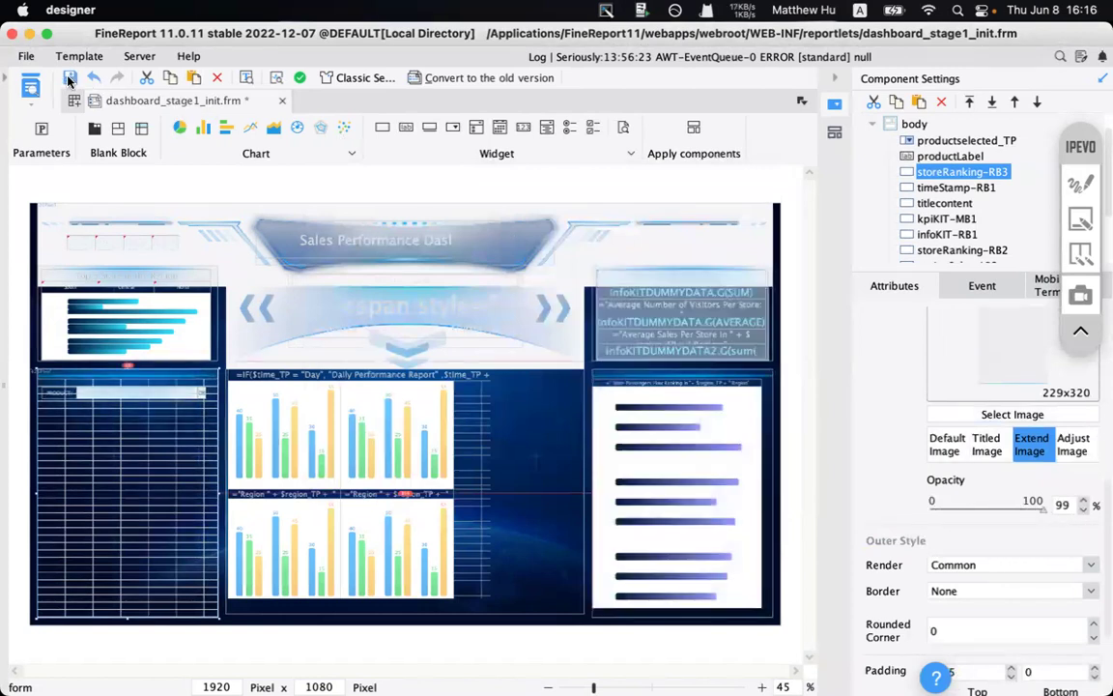
# - Save and preview the dashboard to compare the product block with the passenger flow ranking block, and return to the FineReport designer
pyautogui.click(29, 85)
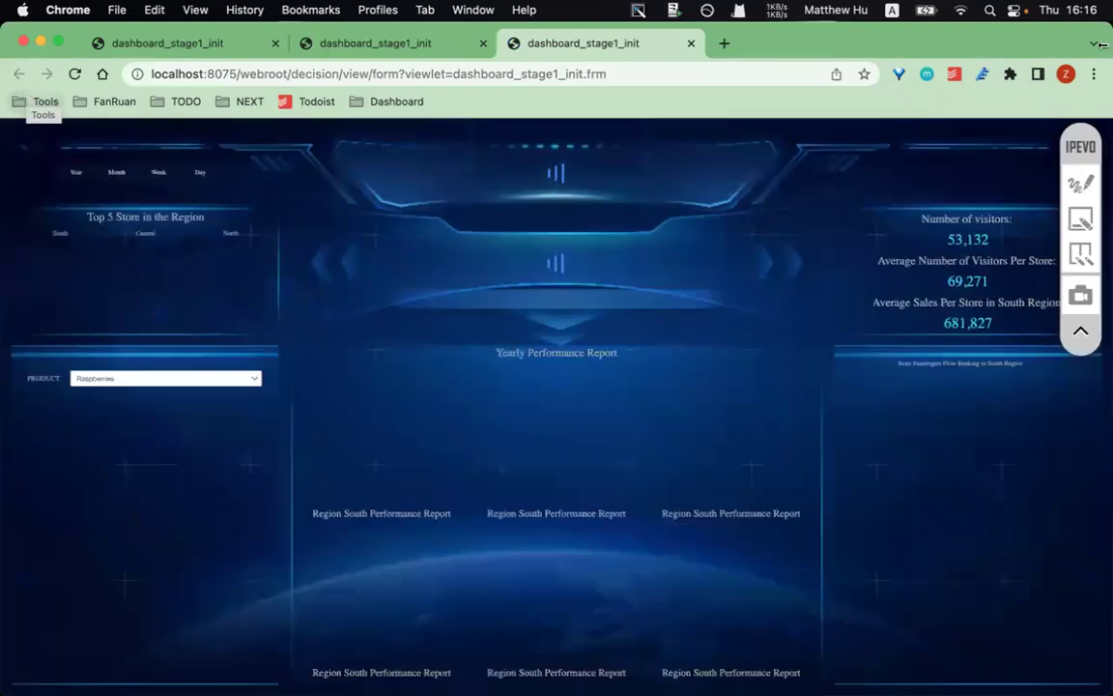
pyautogui.click(1080, 183)
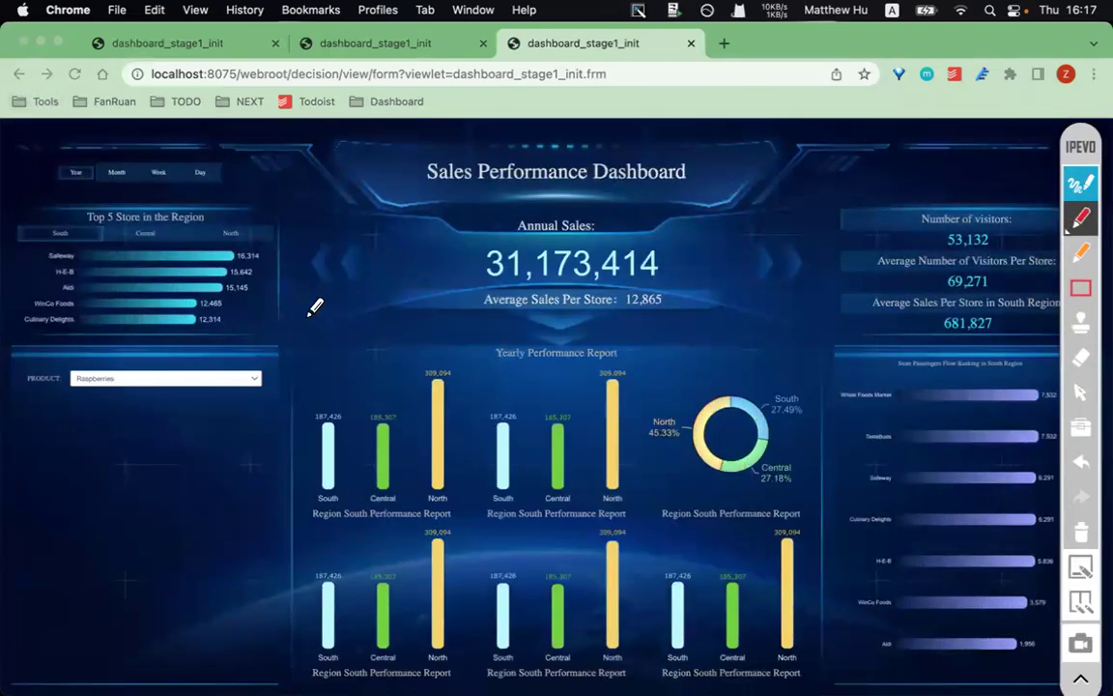
pyautogui.moveTo(33, 369); pyautogui.dragTo(156, 368)
pyautogui.moveTo(842, 359); pyautogui.dragTo(1027, 359)
pyautogui.moveTo(23, 387); pyautogui.dragTo(131, 388)
pyautogui.click(1084, 529)
pyautogui.click(577, 662)
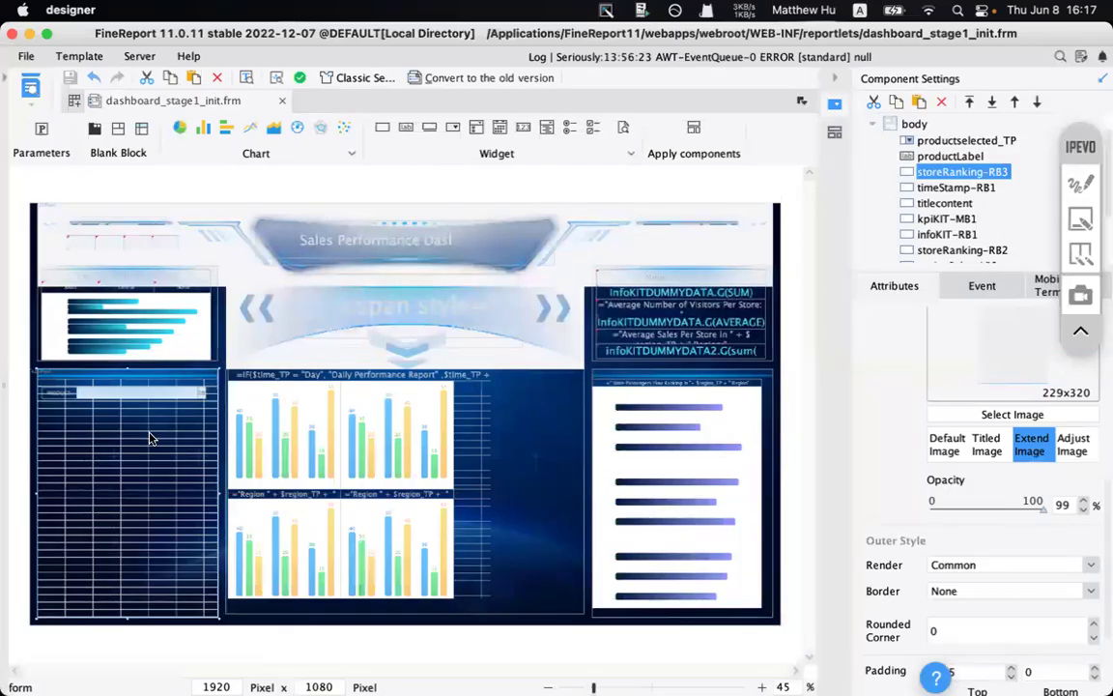
# - Open storeRanking-RB3 for editing and merge the cell ranges A1:F1, A2:F3 and A4:F31 into three separate areas
pyautogui.doubleClick(149, 438)
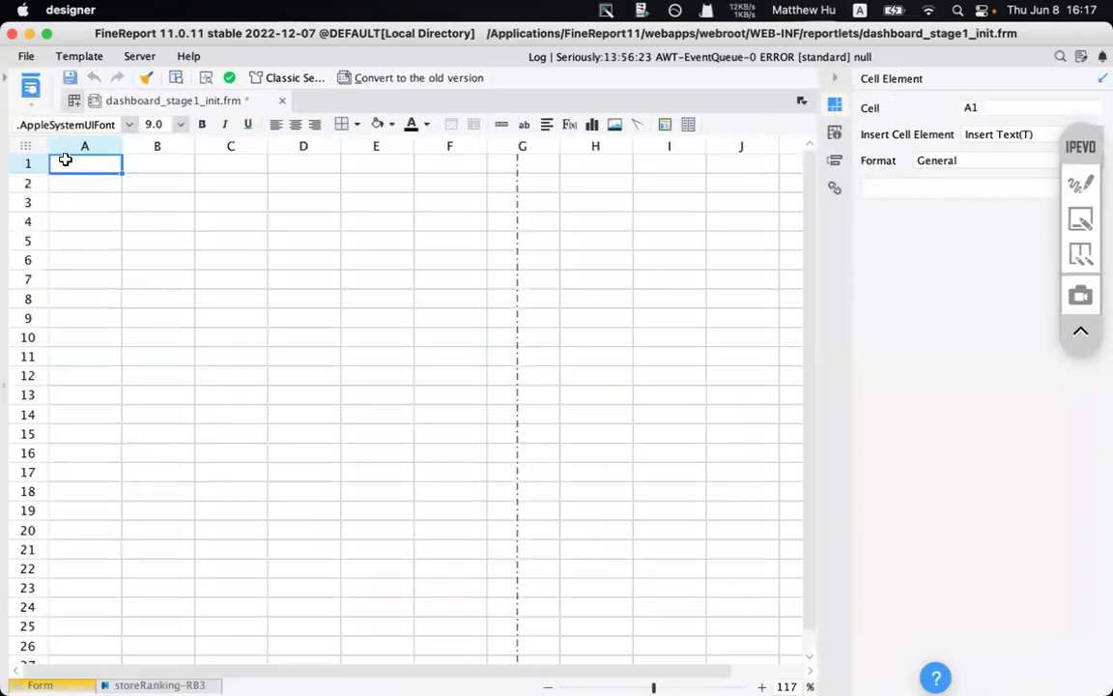
pyautogui.moveTo(72, 161); pyautogui.dragTo(475, 162)
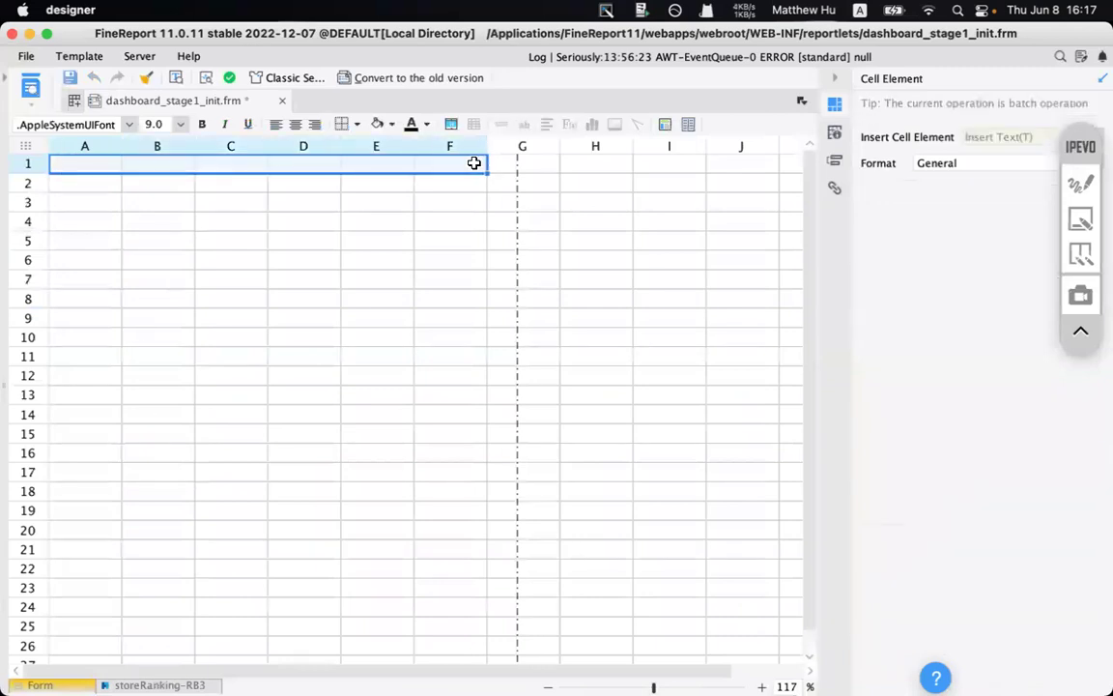
pyautogui.click(450, 124)
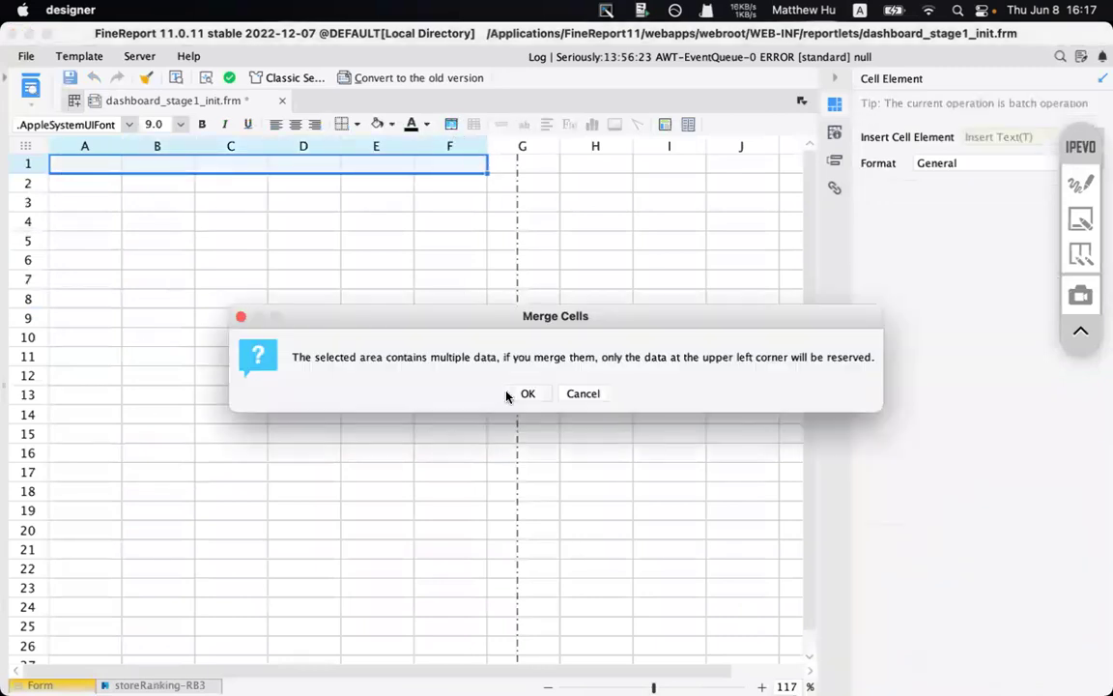
pyautogui.click(522, 393)
pyautogui.moveTo(65, 182); pyautogui.dragTo(450, 203)
pyautogui.click(451, 127)
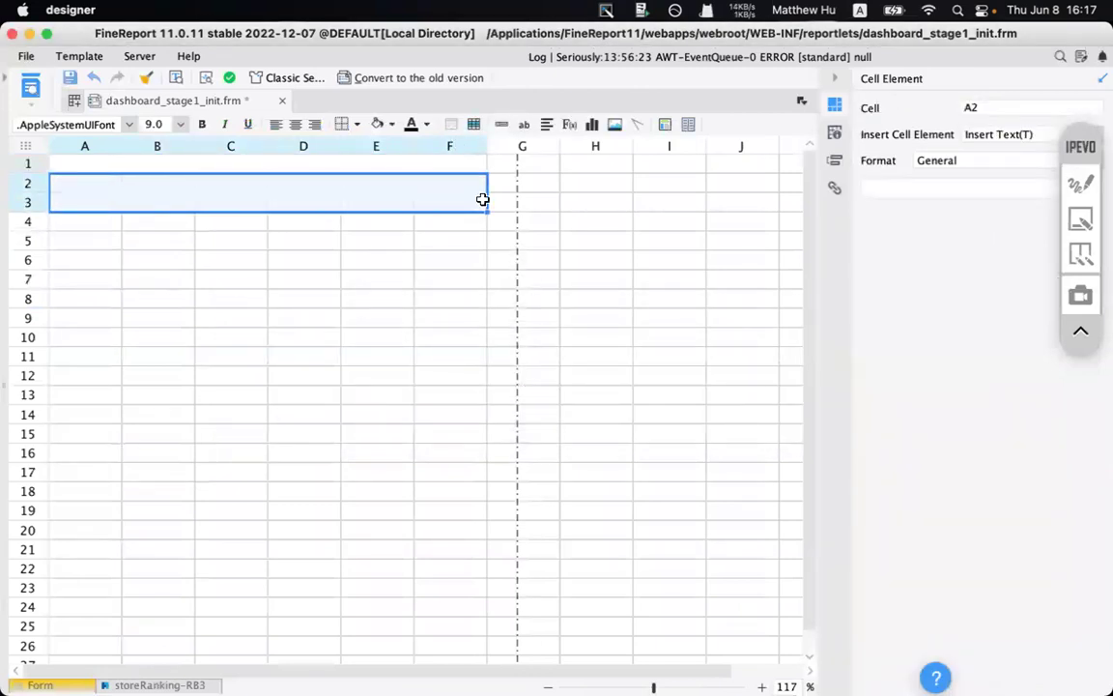
pyautogui.moveTo(92, 228); pyautogui.dragTo(446, 560)
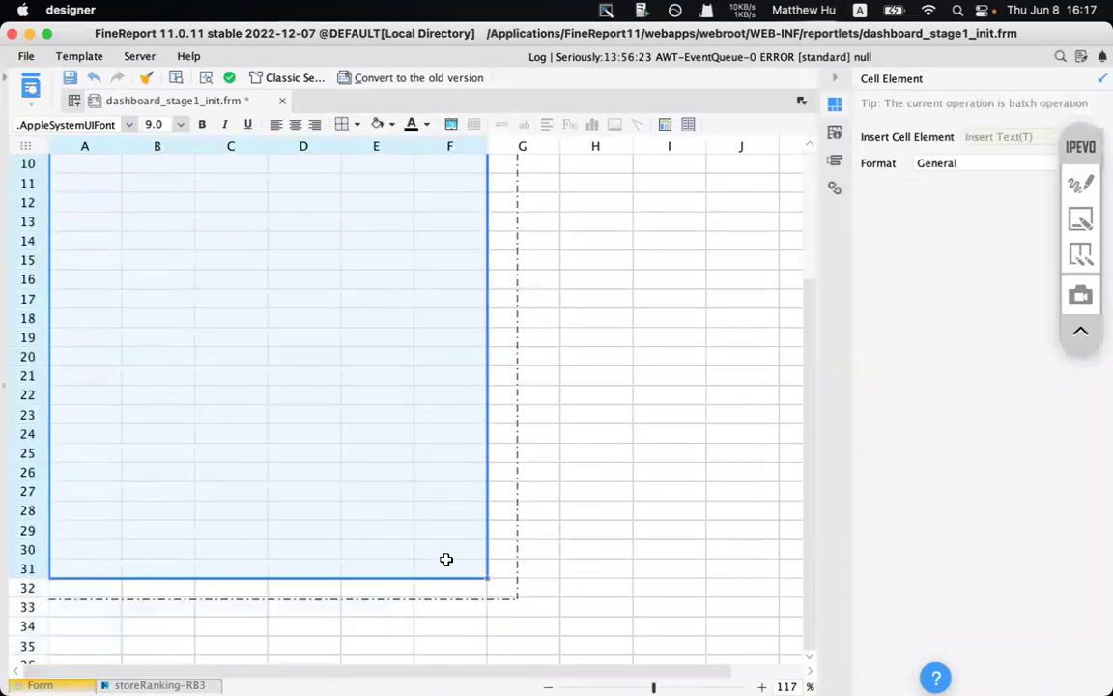
pyautogui.scroll(5, 410, 249)
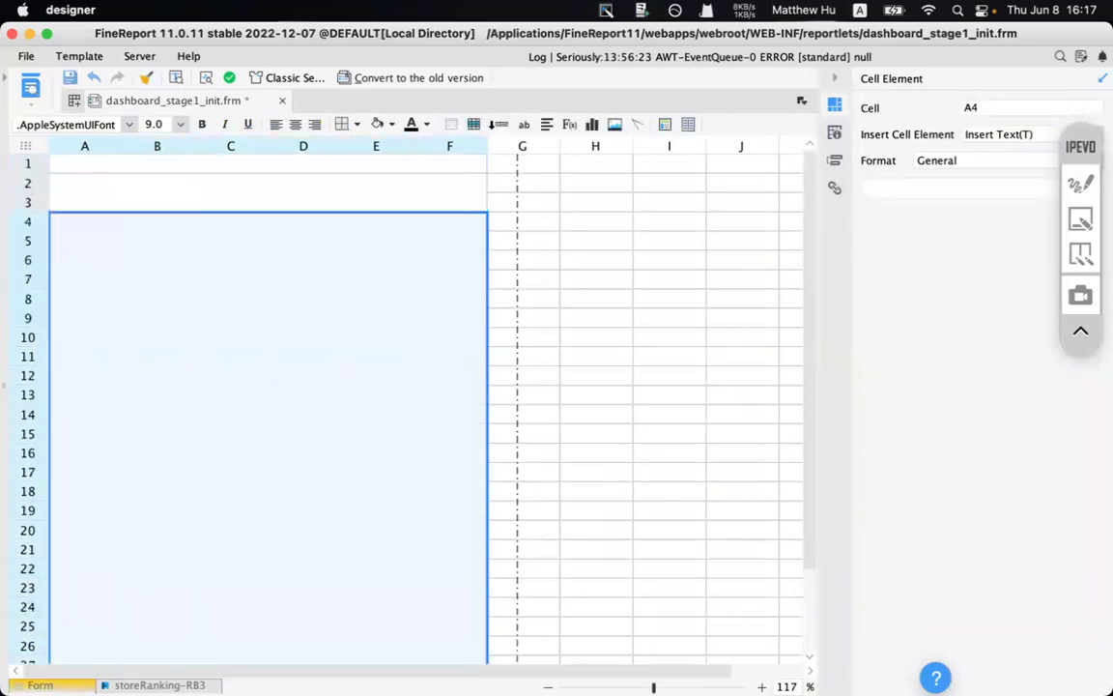
# - Mark the three merged cell areas with red arrows using the annotation pen, and clear the drawings
pyautogui.click(1076, 175)
pyautogui.moveTo(433, 155)
pyautogui.mouseDown()
pyautogui.moveTo(388, 151)
pyautogui.moveTo(473, 189)
pyautogui.moveTo(509, 190)
pyautogui.moveTo(464, 198)
pyautogui.mouseUp()
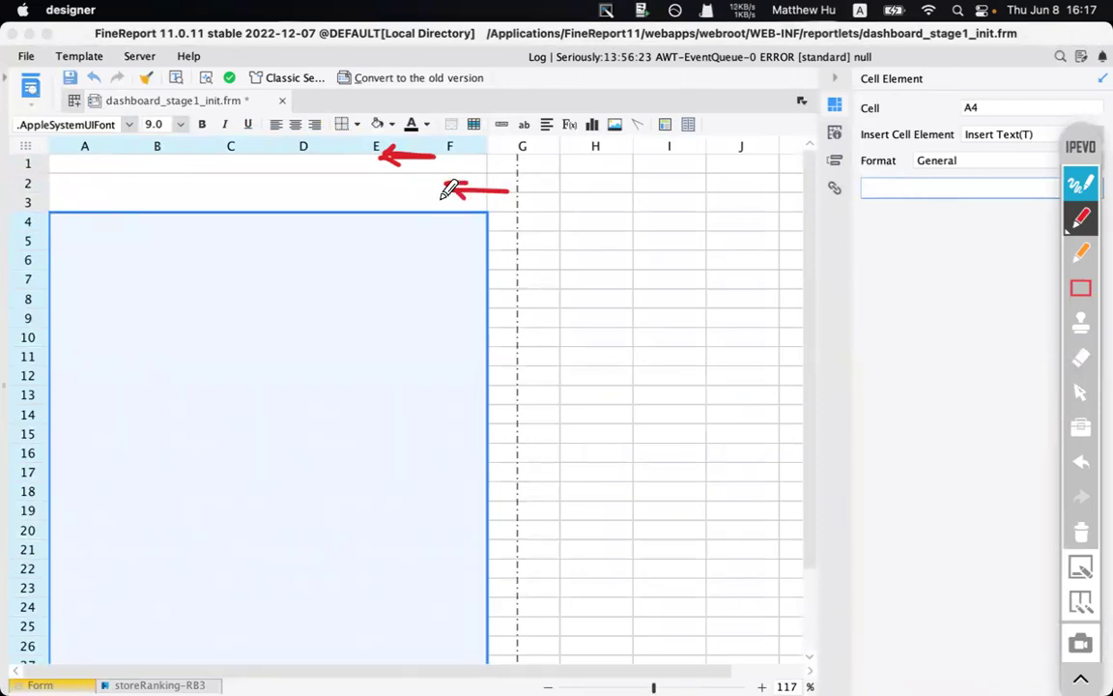
pyautogui.moveTo(425, 267); pyautogui.dragTo(531, 266)
pyautogui.moveTo(432, 263)
pyautogui.mouseDown()
pyautogui.moveTo(447, 255)
pyautogui.moveTo(420, 268)
pyautogui.moveTo(454, 293)
pyautogui.mouseUp()
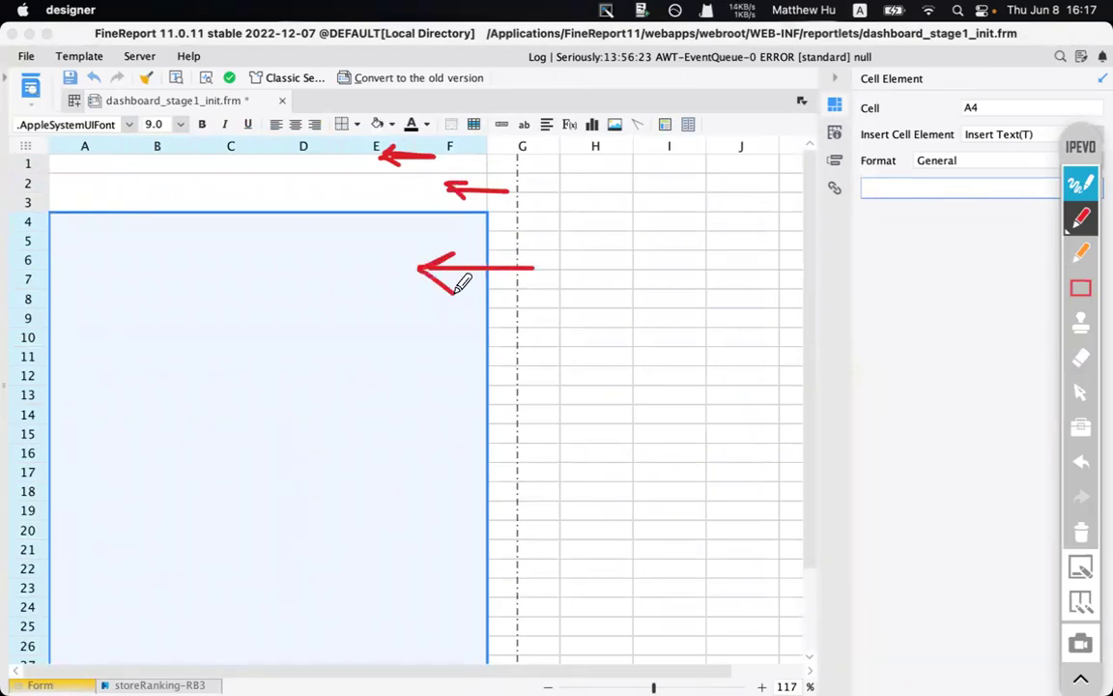
pyautogui.click(1080, 532)
pyautogui.click(1080, 183)
# - Insert the formula $productselected_TP + ":Store Ranking" into the merged cell A1 as the block's title
pyautogui.doubleClick(238, 162)
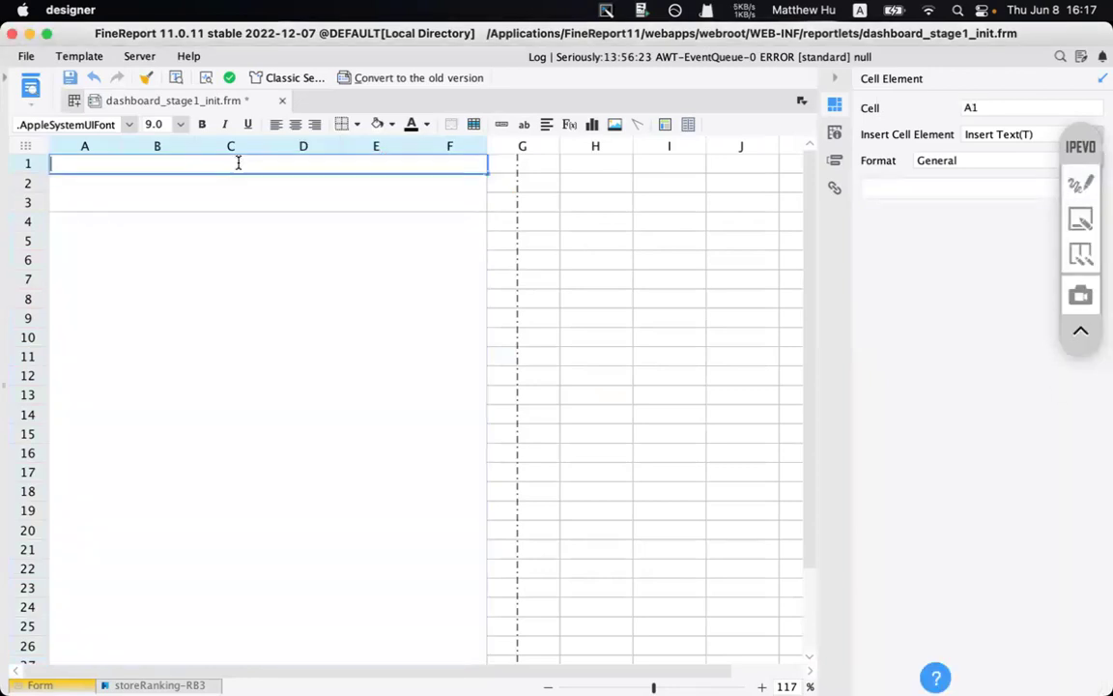
pyautogui.click(570, 127)
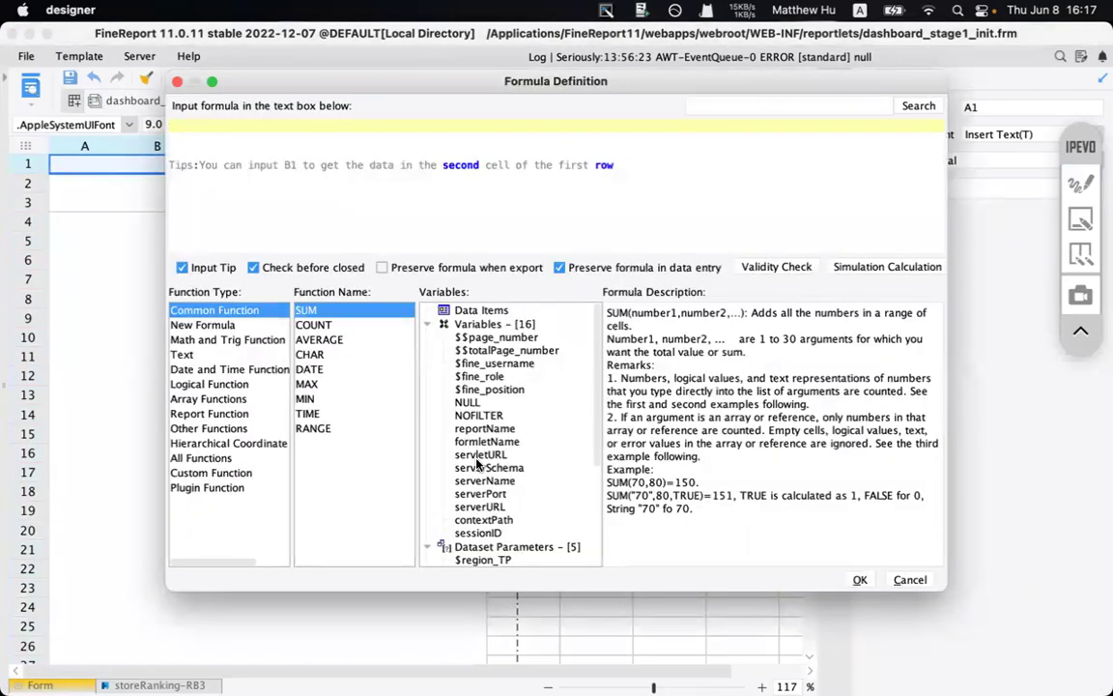
pyautogui.write('ra')
pyautogui.press('BackSpace')
pyautogui.press('BackSpace')
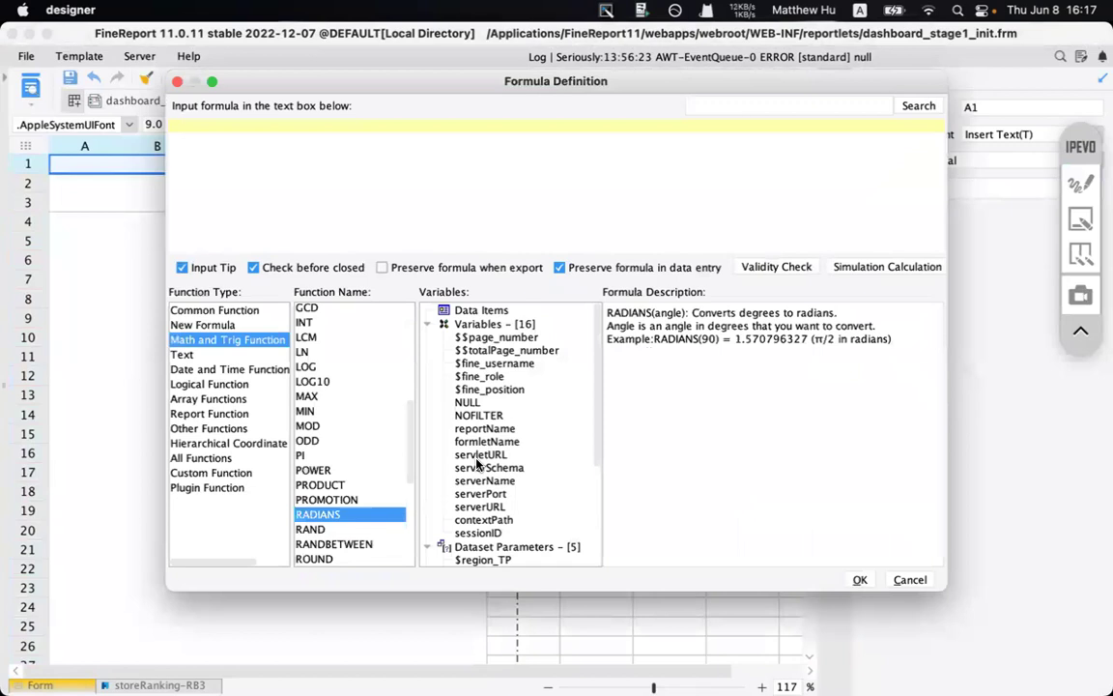
pyautogui.write('prod')
pyautogui.press('Down')
pyautogui.press('Return')
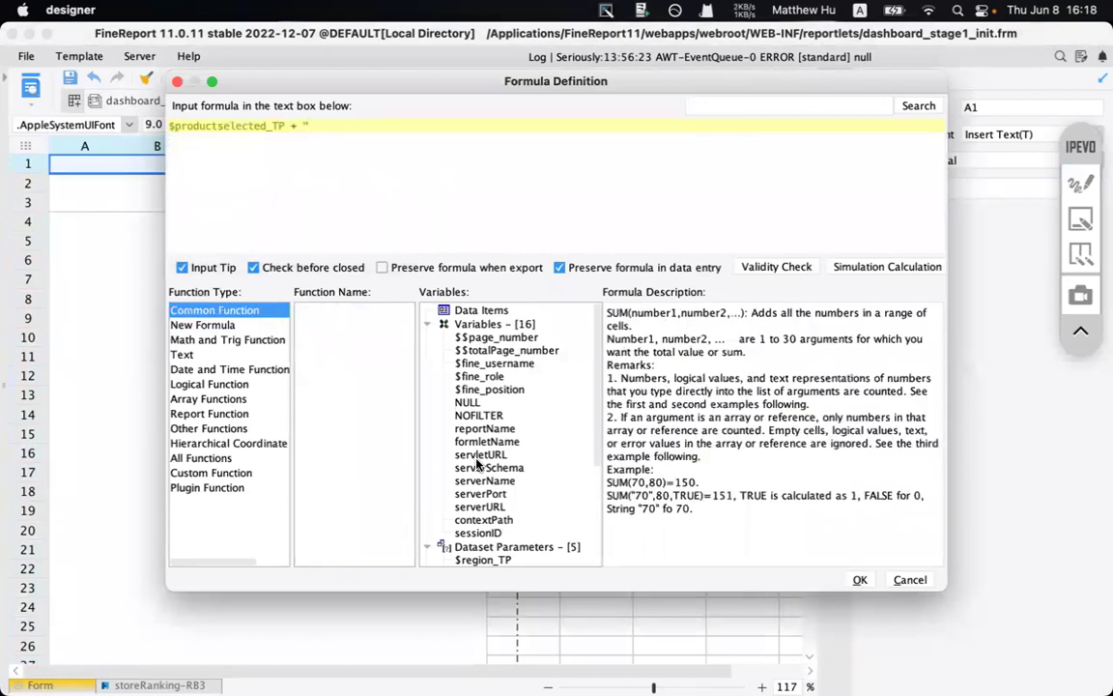
pyautogui.write('+ ":Stor')
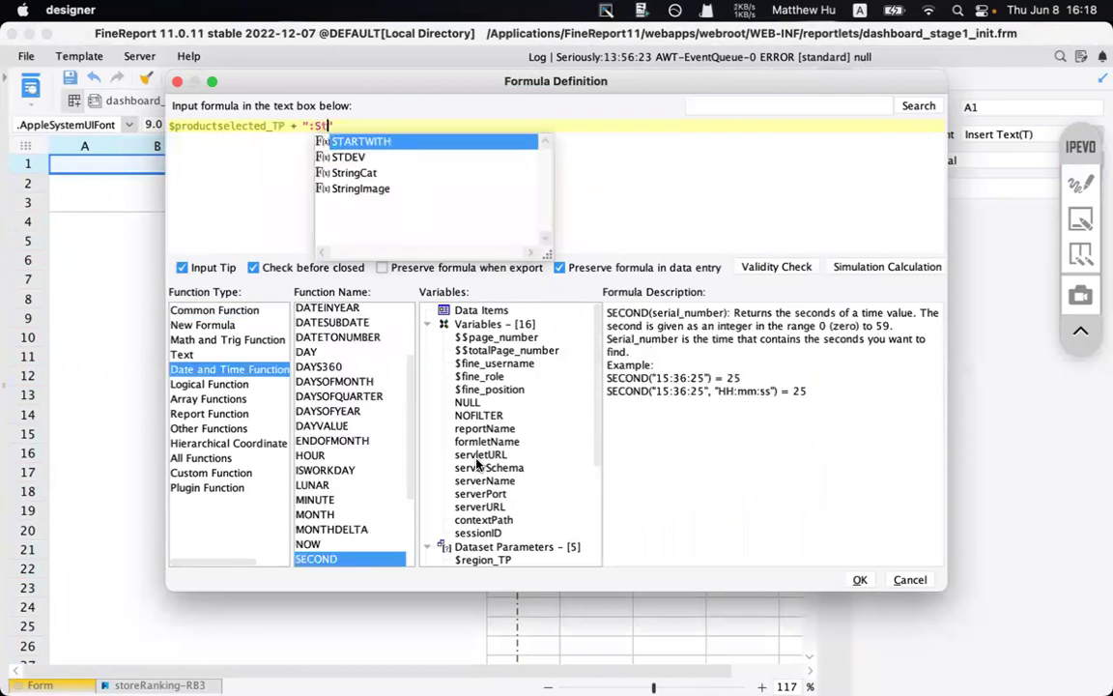
pyautogui.write('e ')
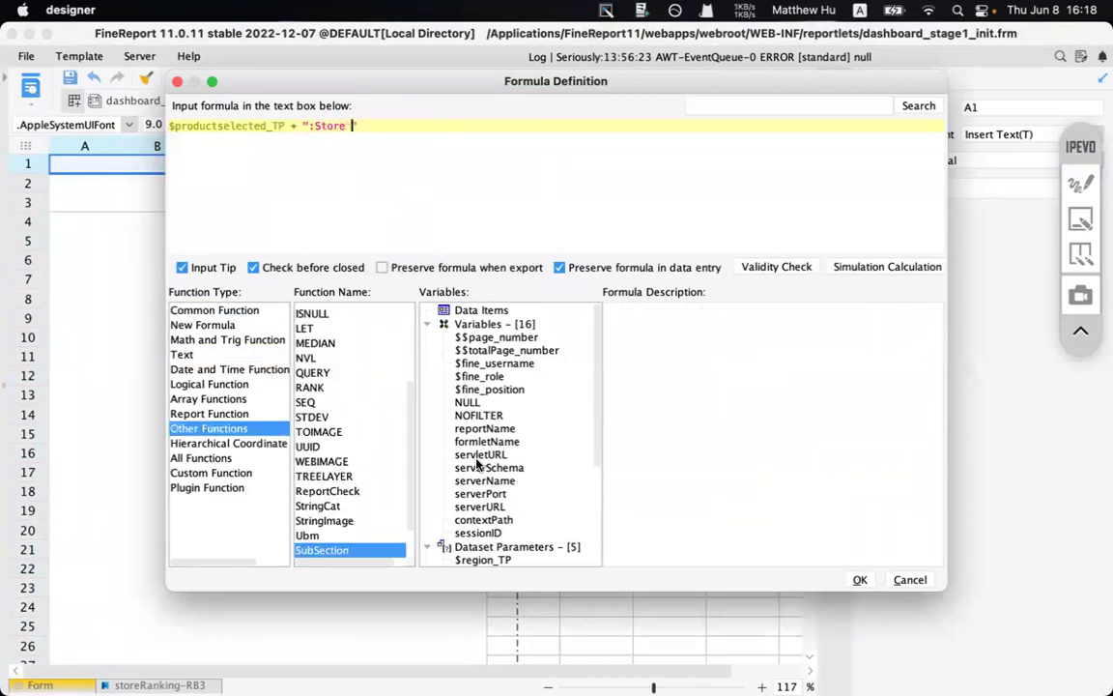
pyautogui.write('T')
pyautogui.press('BackSpace')
pyautogui.write('Ra')
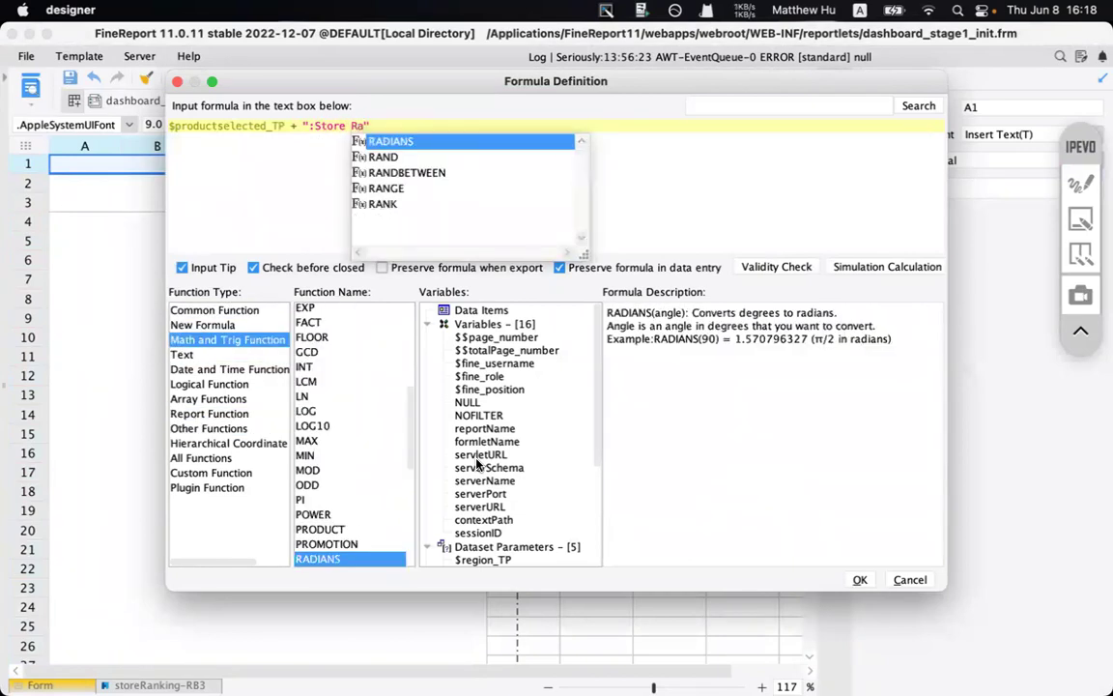
pyautogui.write('nking')
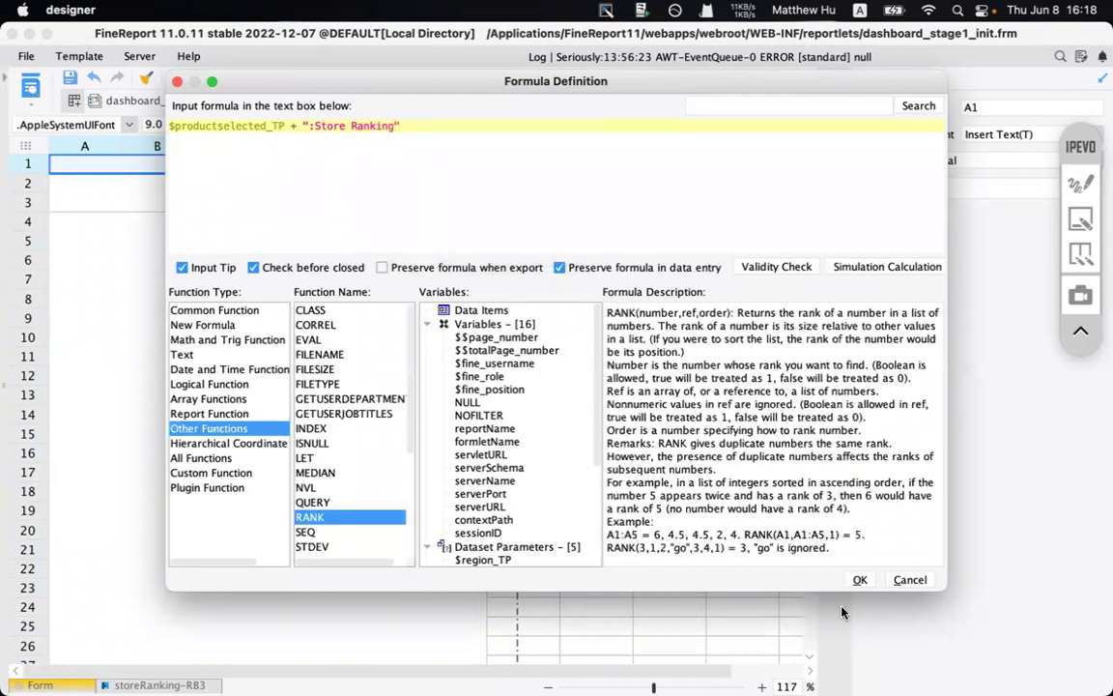
pyautogui.click(859, 579)
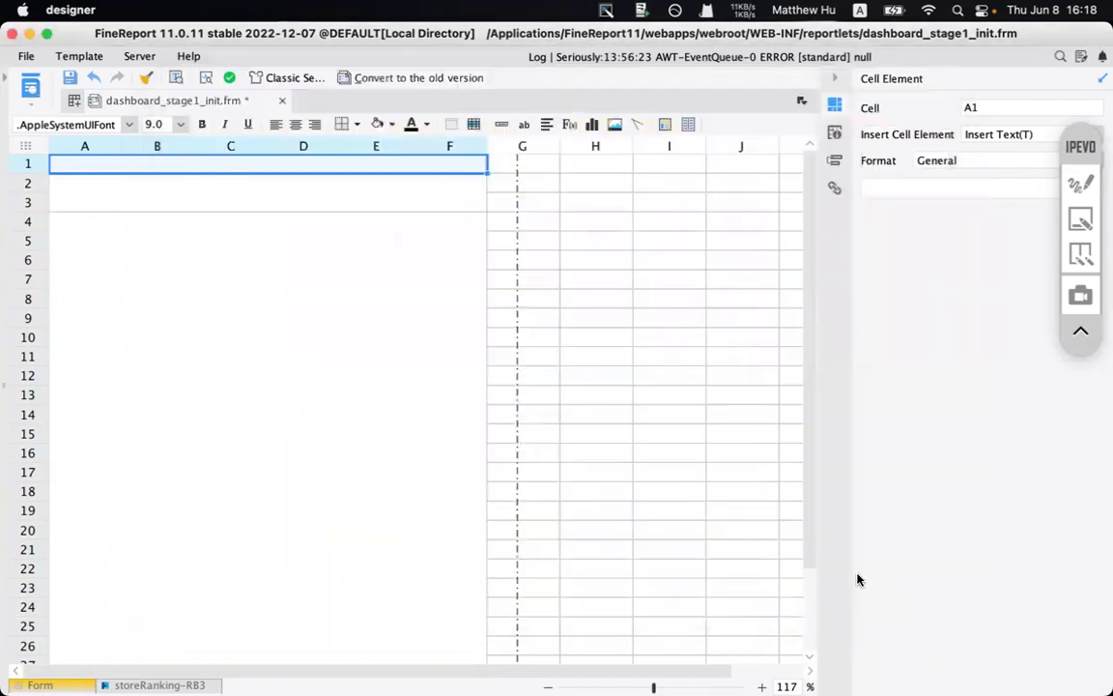
# - Centre the title in cell A1 and give its text the recently used light grey colour
pyautogui.click(295, 124)
pyautogui.click(427, 125)
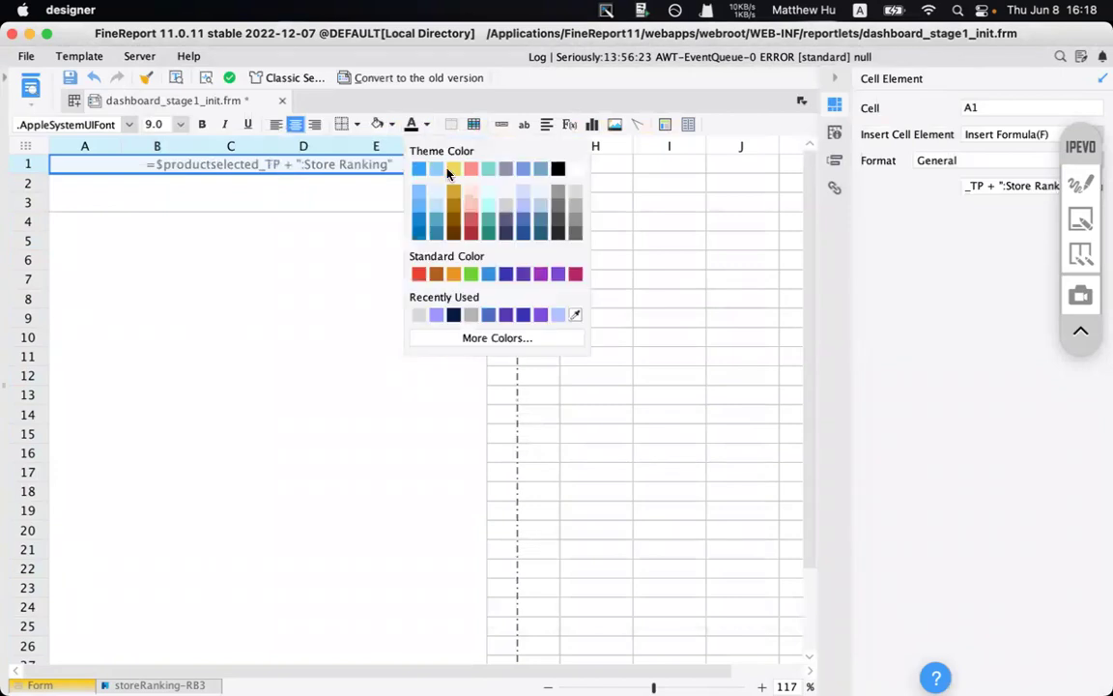
pyautogui.click(418, 314)
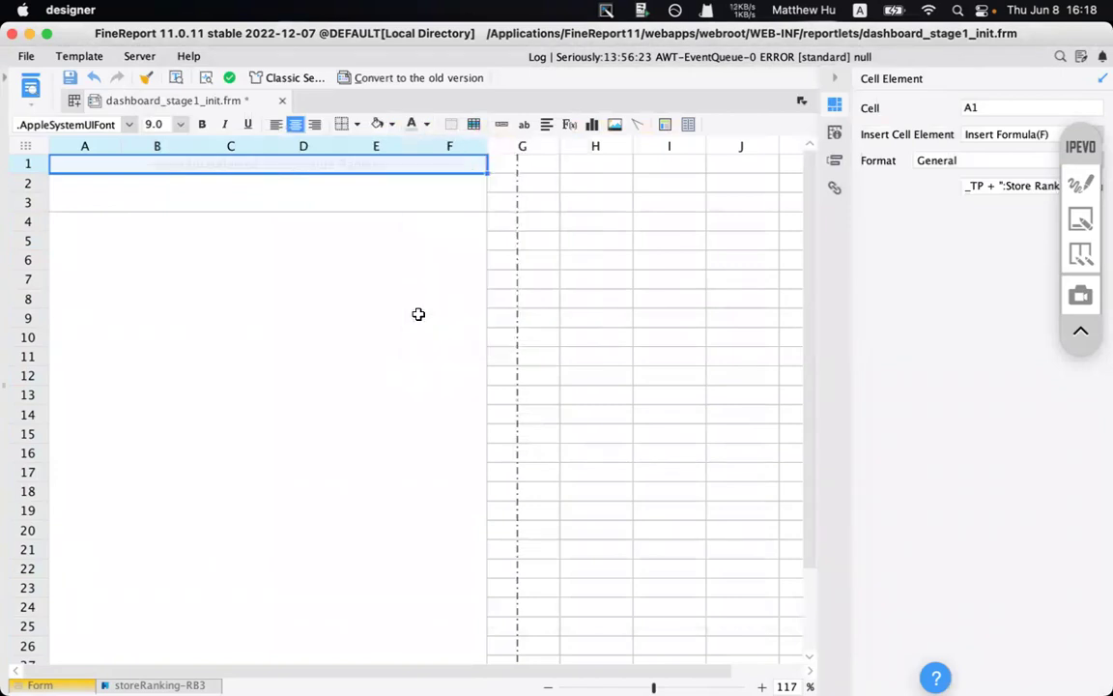
# - Preview the dashboard and examine the product block's title, underlining it with the annotation pen and clearing the marks
pyautogui.click(31, 88)
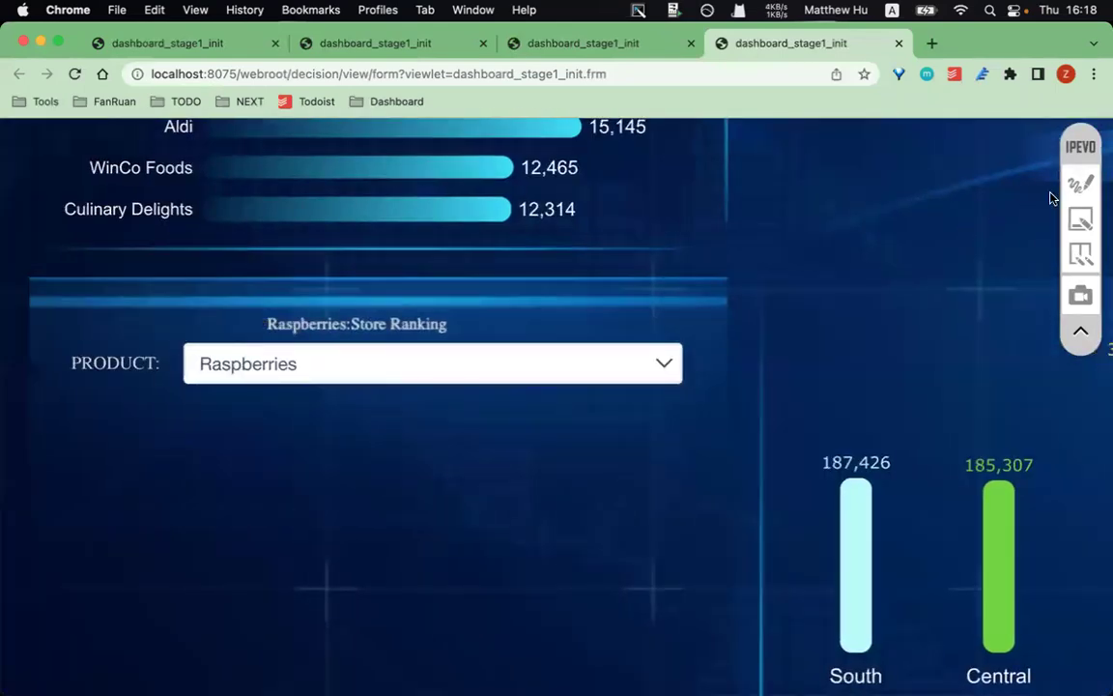
pyautogui.click(1080, 185)
pyautogui.moveTo(258, 340); pyautogui.dragTo(461, 334)
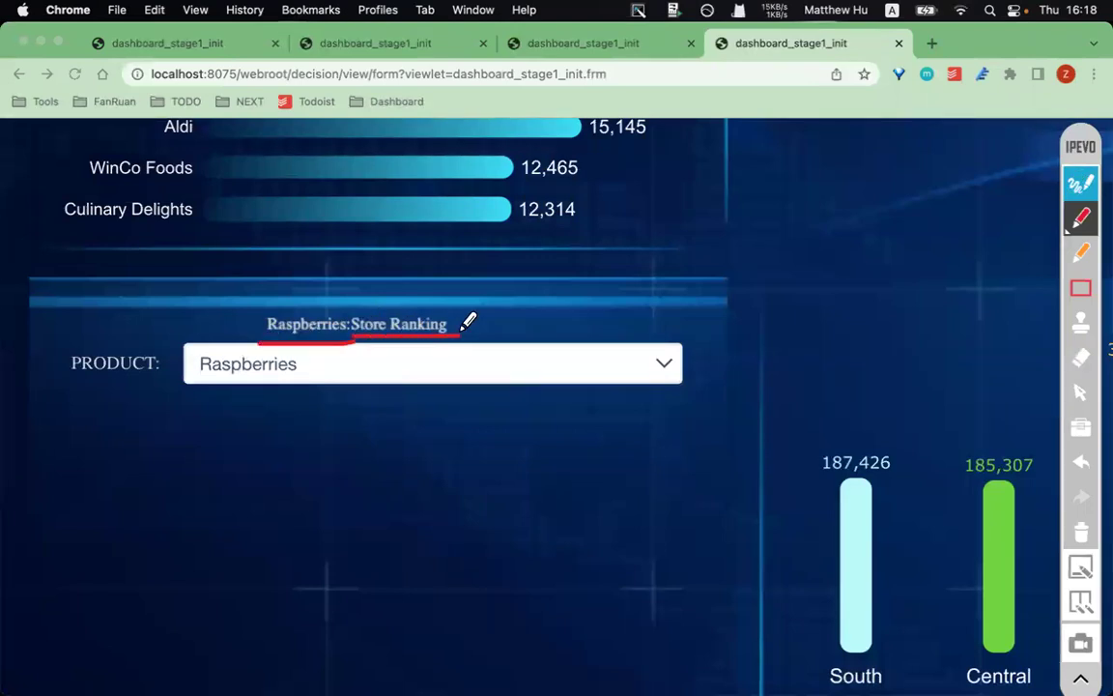
pyautogui.moveTo(333, 303); pyautogui.dragTo(356, 324)
pyautogui.click(1084, 534)
pyautogui.click(1082, 186)
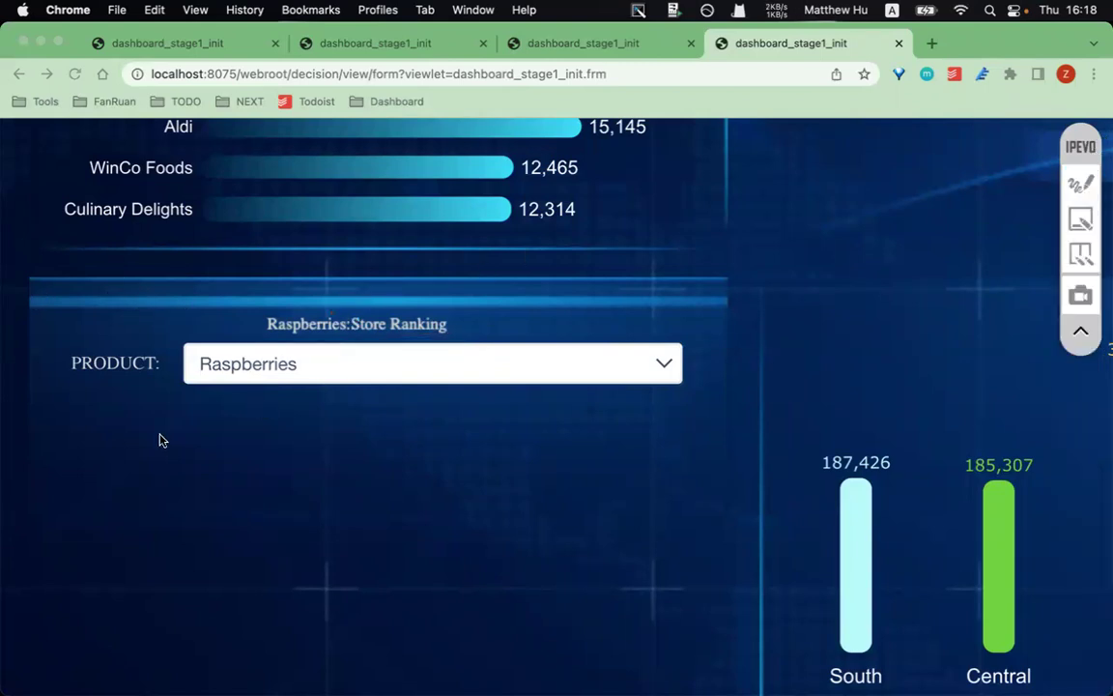
# - Frame the PRODUCT label and combo box with a red annotation rectangle, clear it and leave annotation mode
pyautogui.click(1080, 183)
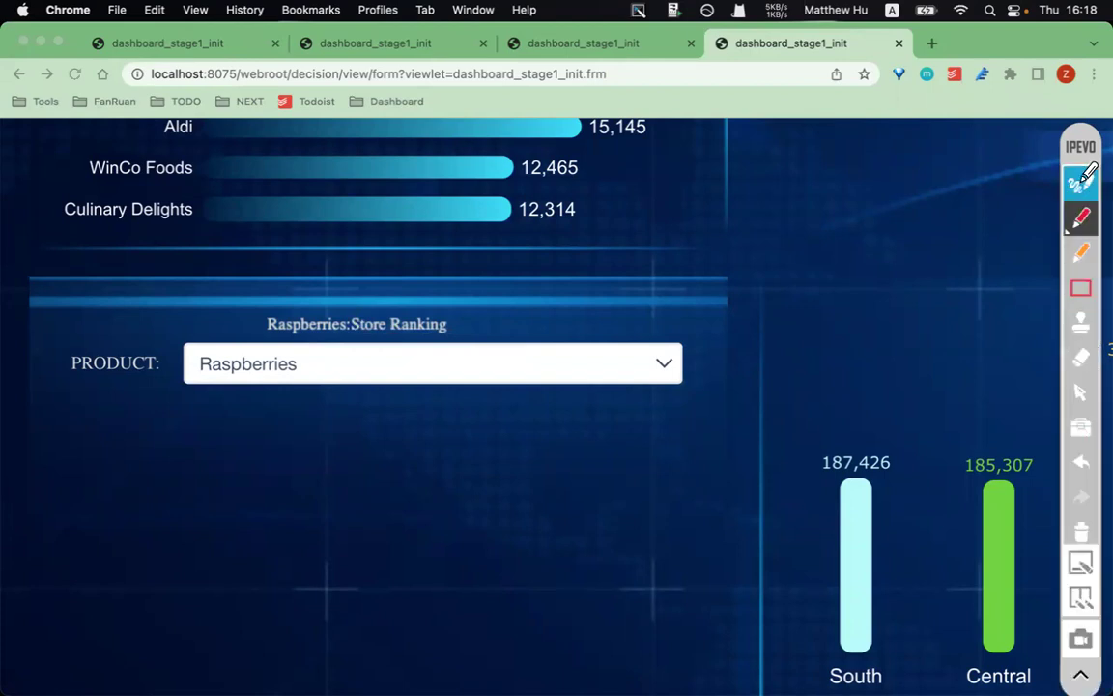
pyautogui.click(1080, 287)
pyautogui.moveTo(54, 337)
pyautogui.mouseDown()
pyautogui.moveTo(738, 391)
pyautogui.moveTo(705, 410)
pyautogui.mouseUp()
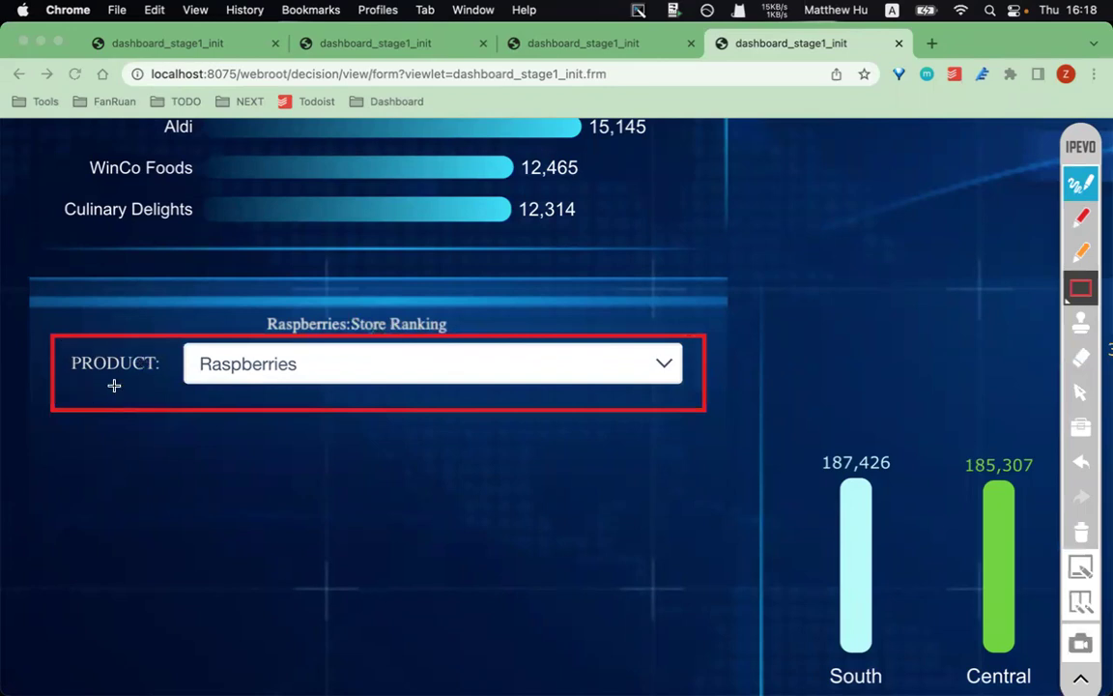
pyautogui.click(1079, 529)
pyautogui.click(1081, 217)
pyautogui.click(1080, 183)
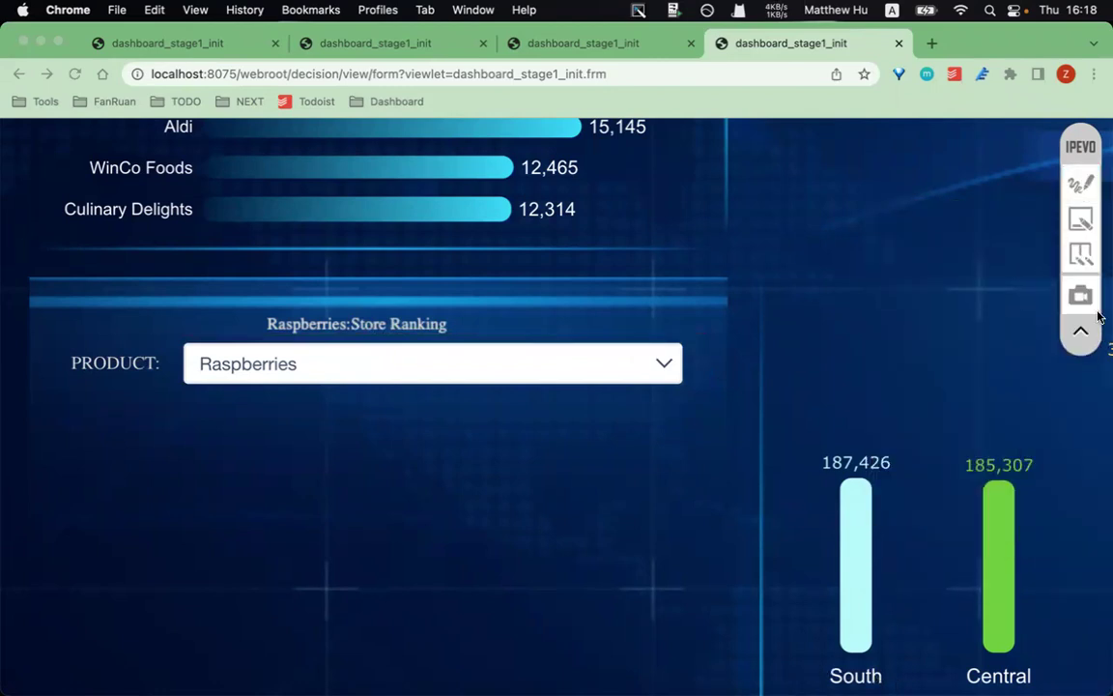
# - Return to the FineReport designer and insert a standard Bar Chart into the merged cell A4
pyautogui.click(577, 667)
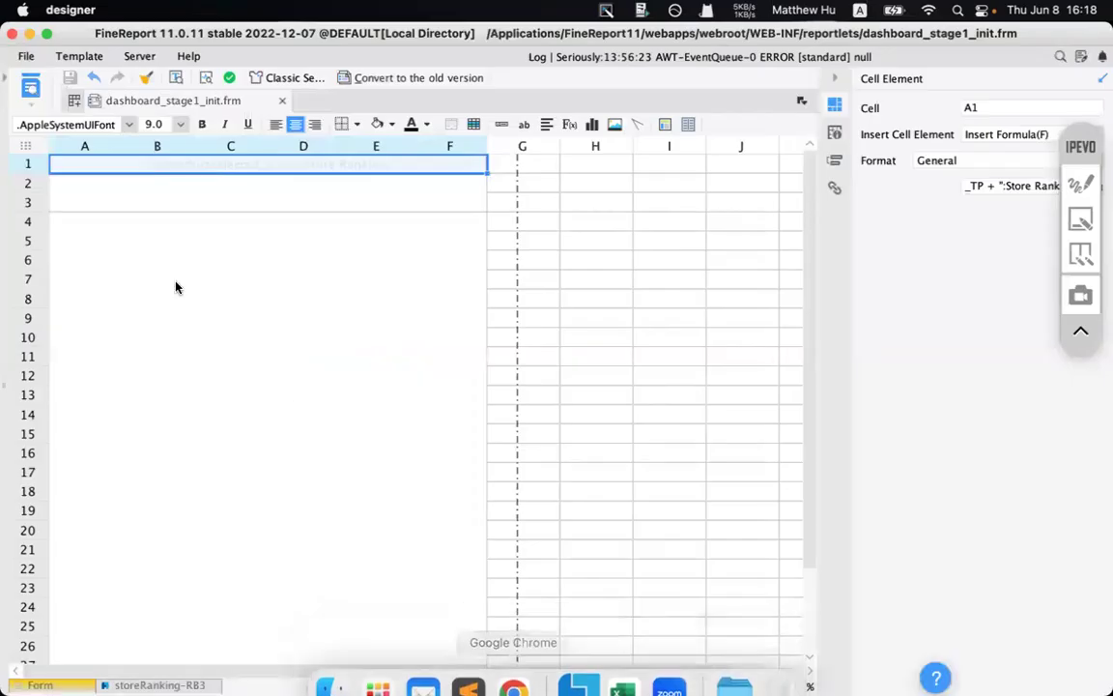
pyautogui.click(173, 280)
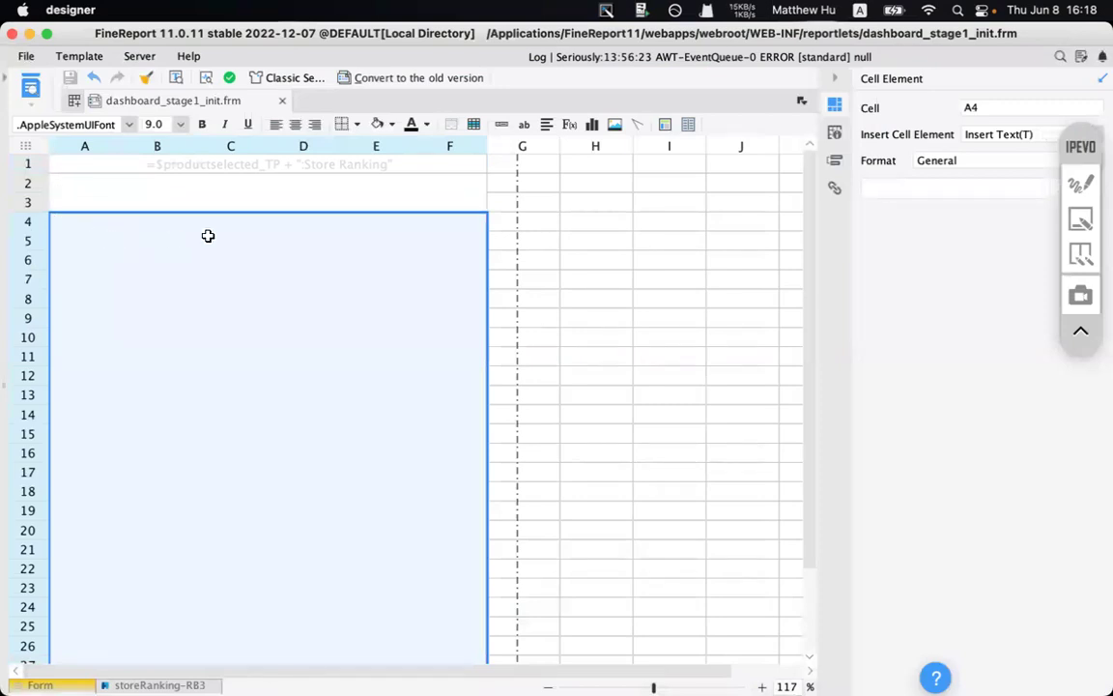
pyautogui.scroll(-3, 87, 372)
pyautogui.scroll(3, 88, 374)
pyautogui.scroll(-3, 65, 372)
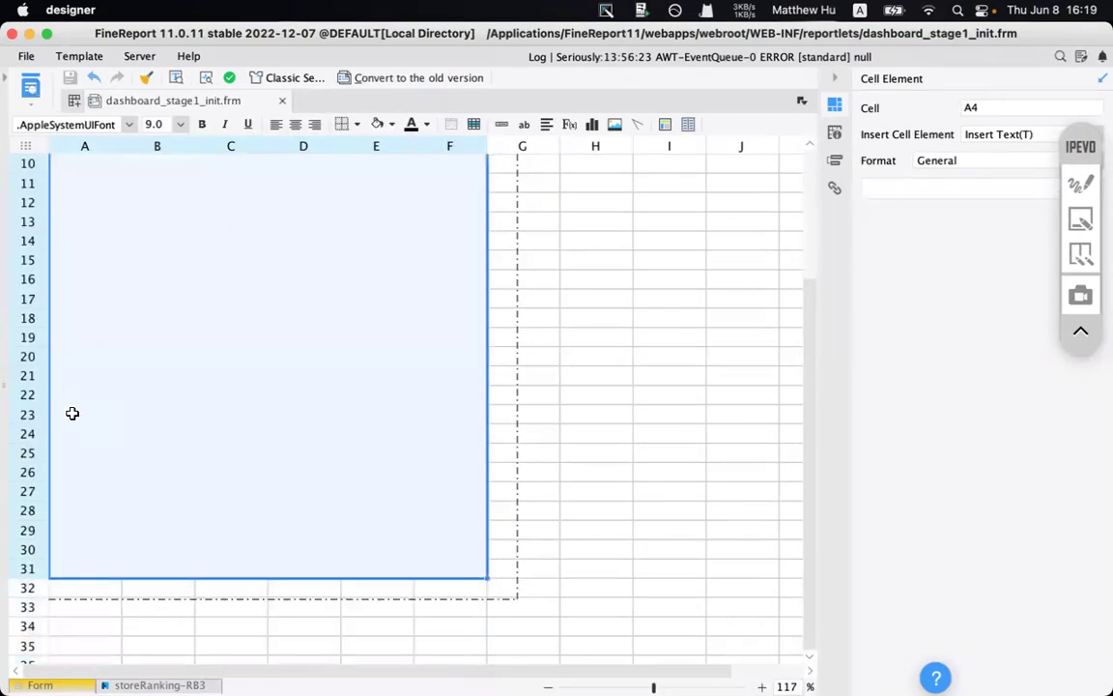
pyautogui.scroll(3, 241, 266)
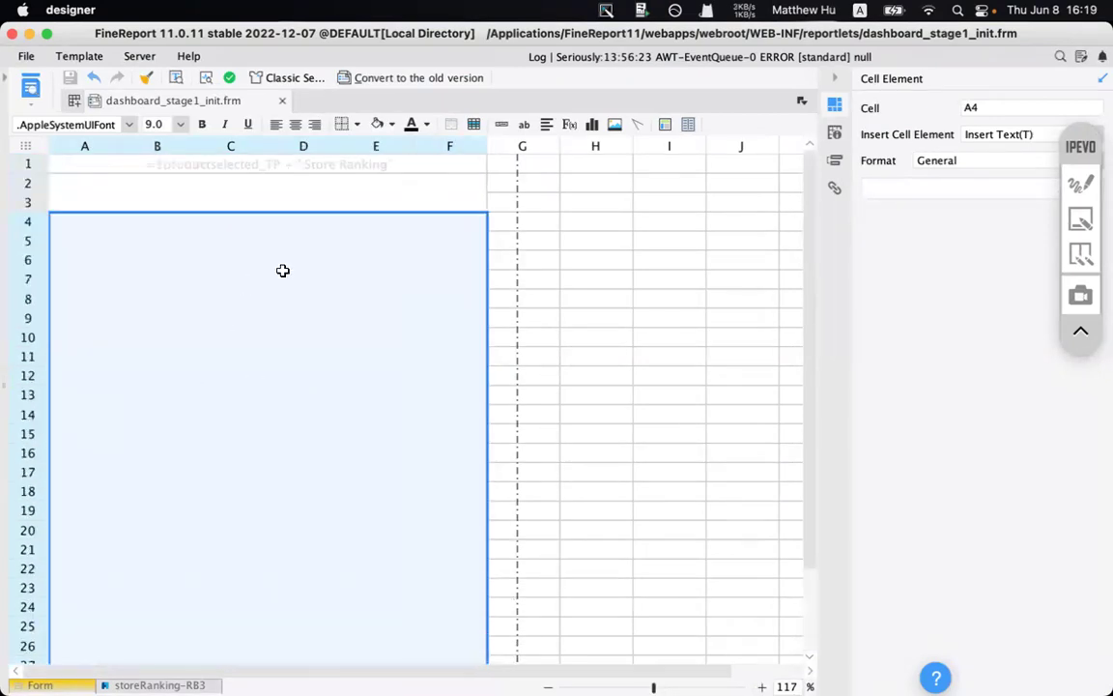
pyautogui.click(592, 126)
pyautogui.click(301, 174)
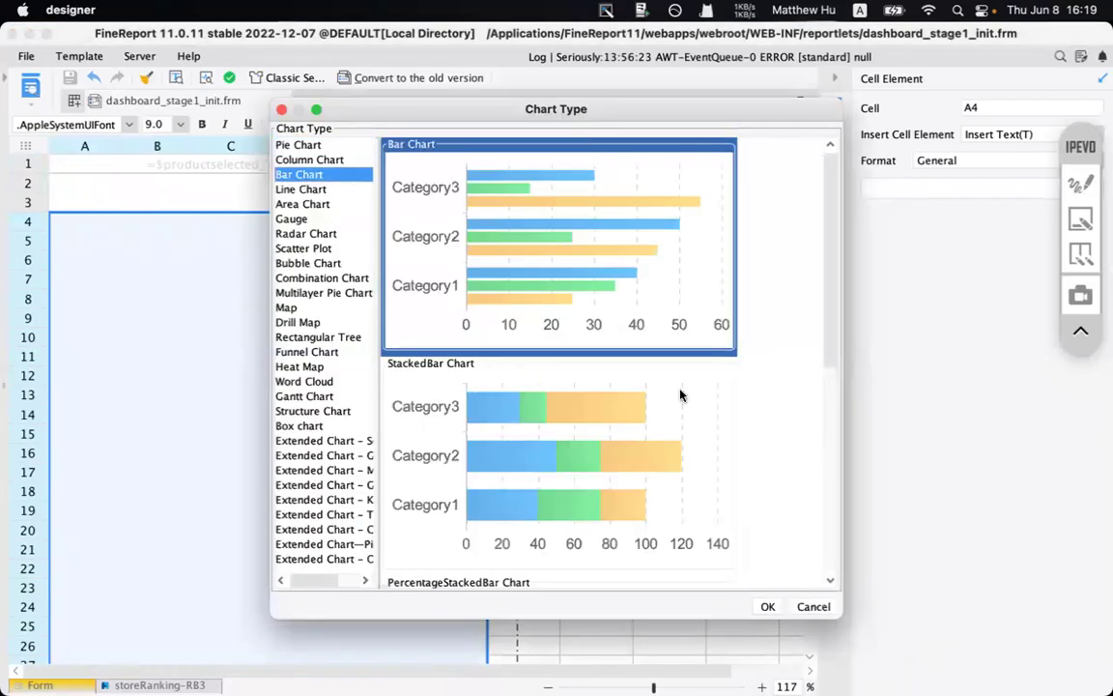
pyautogui.click(767, 605)
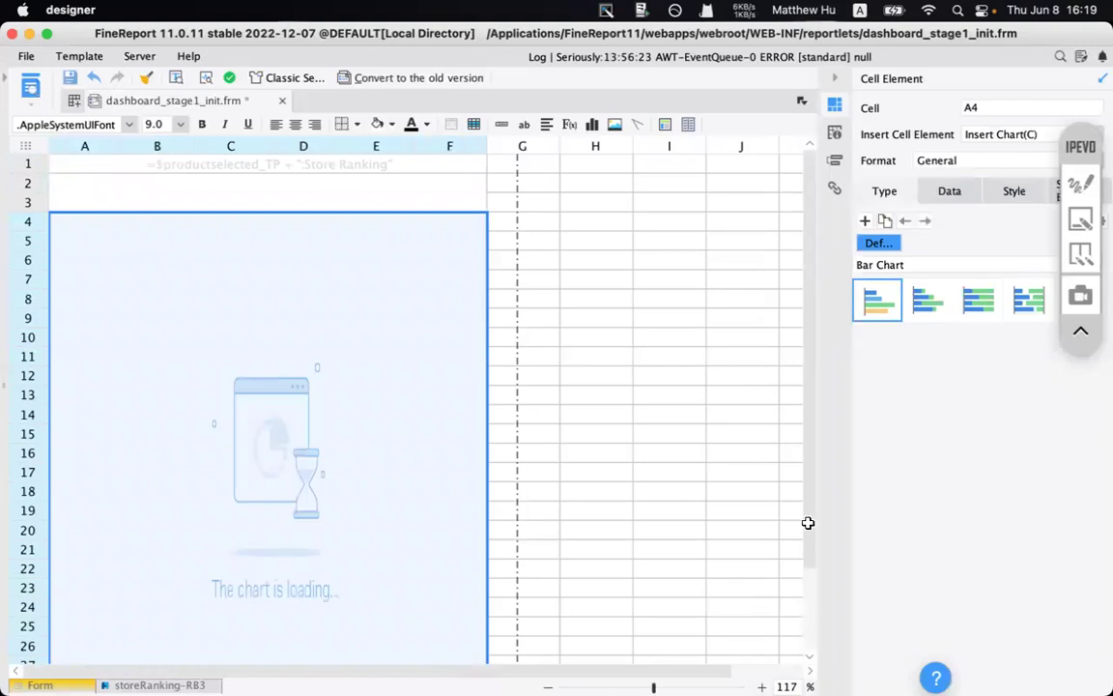
# - Set the chart's data source to Dataset Data and choose the first of the two product ranking datasets
pyautogui.click(949, 192)
pyautogui.click(956, 222)
pyautogui.click(986, 248)
pyautogui.click(971, 221)
pyautogui.click(974, 235)
pyautogui.click(1010, 244)
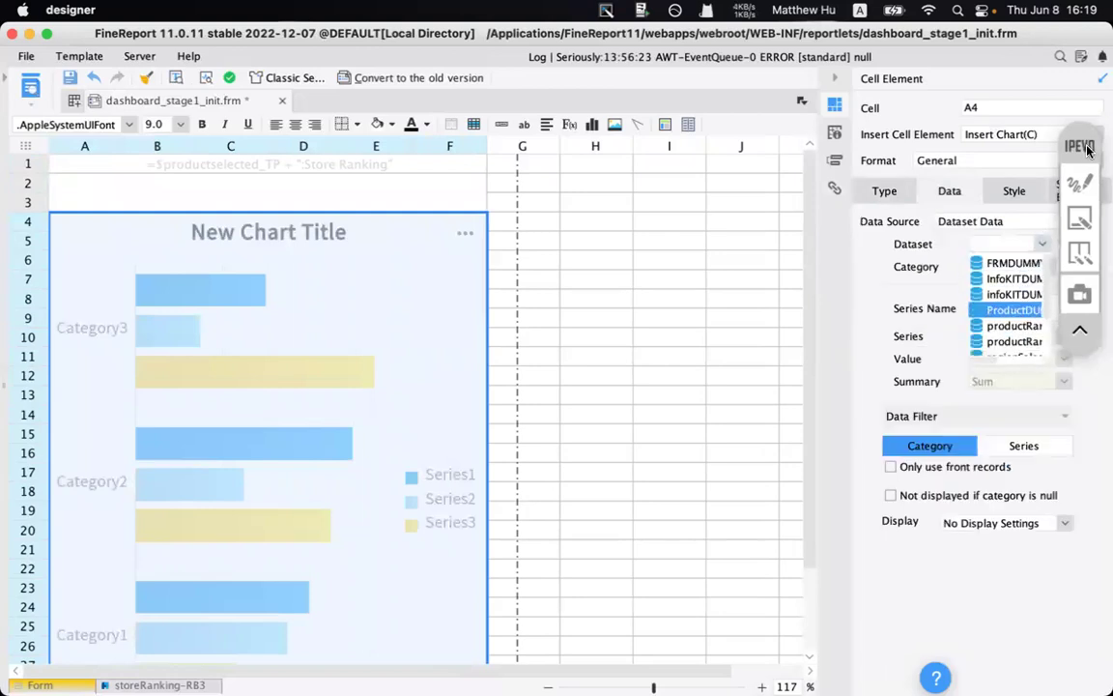
pyautogui.click(1041, 244)
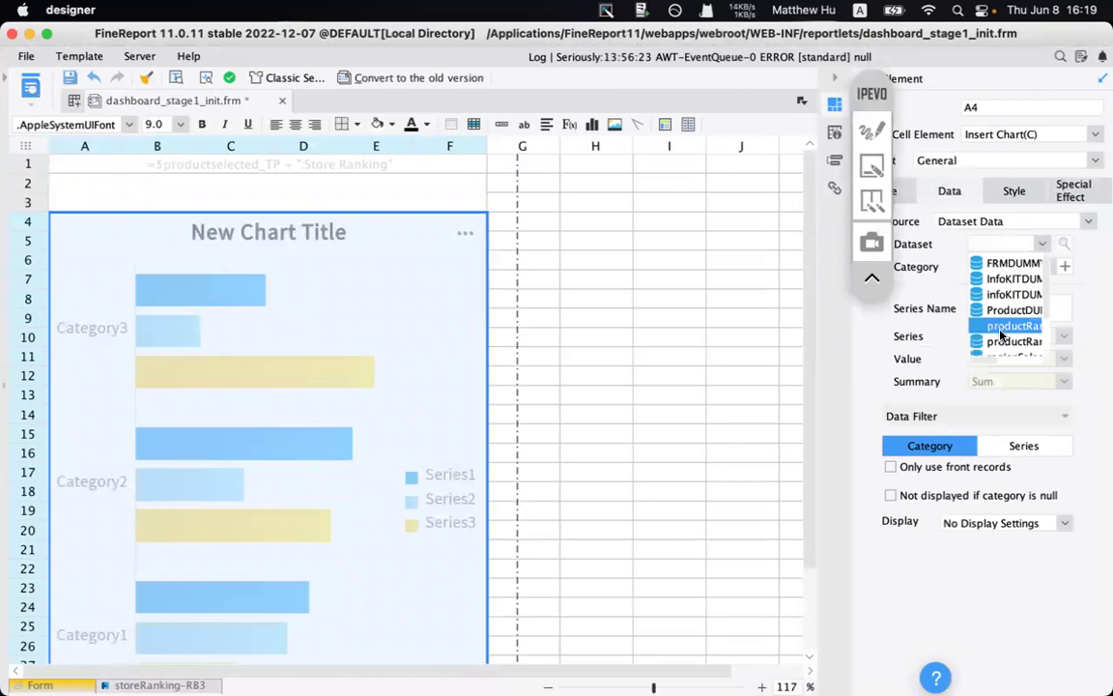
pyautogui.click(1001, 328)
# - Set the chart's category to SHOPNAME and add sellamount as a Field Name series summarised by Sum
pyautogui.click(1044, 268)
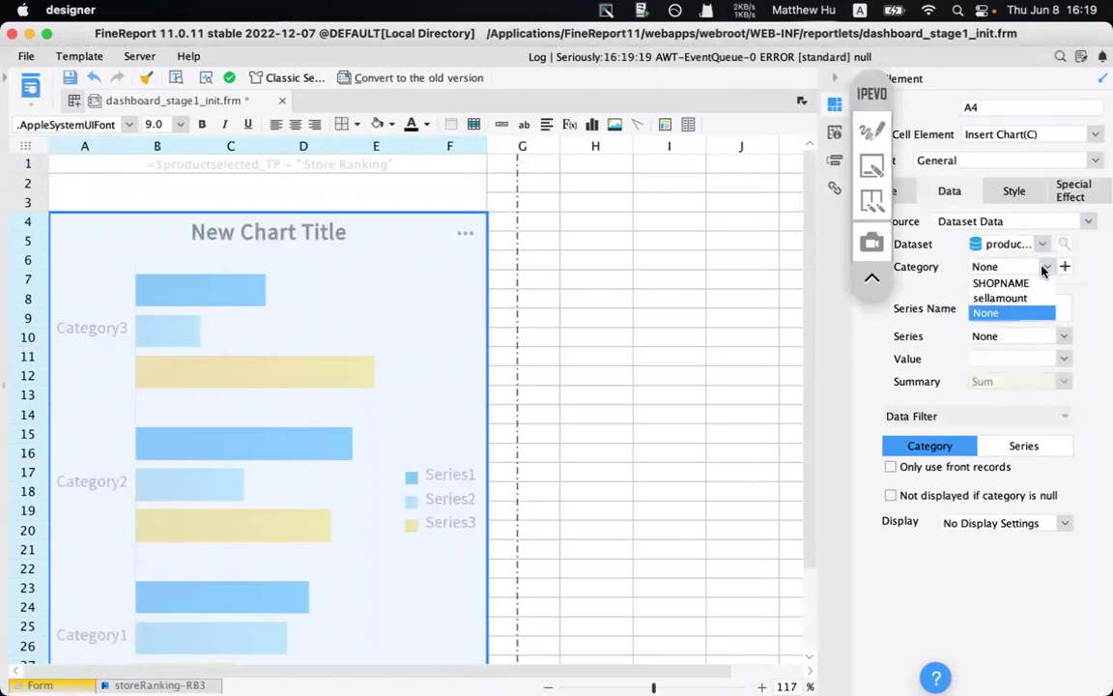
pyautogui.click(1021, 283)
pyautogui.click(1031, 307)
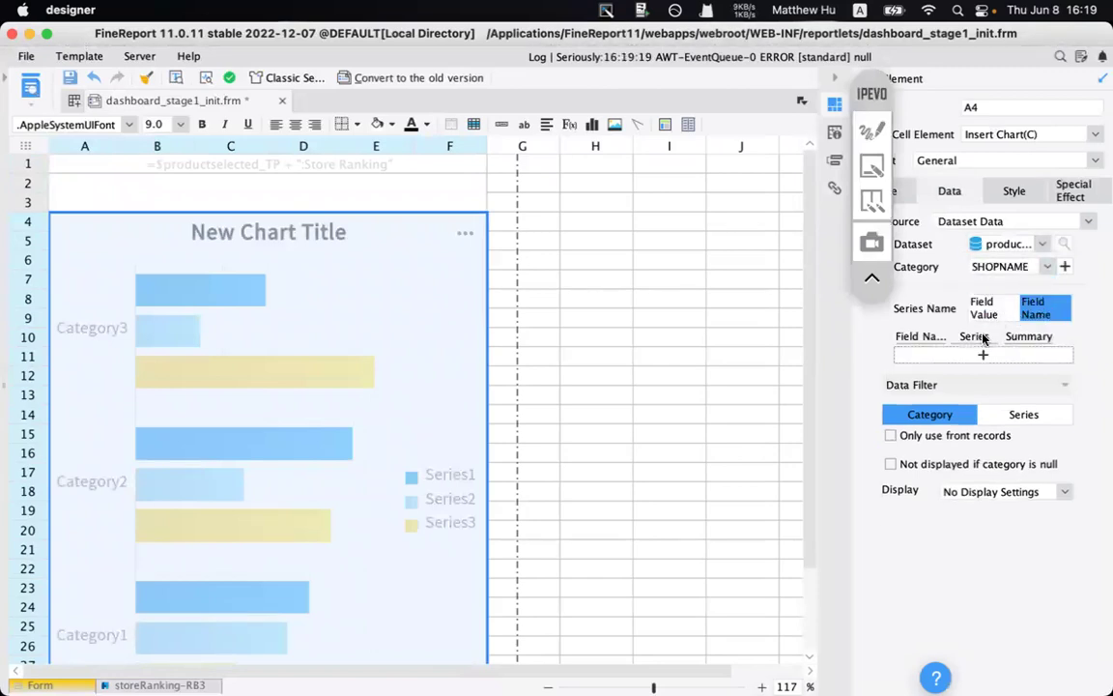
pyautogui.click(957, 357)
pyautogui.click(923, 354)
pyautogui.click(927, 352)
pyautogui.click(924, 382)
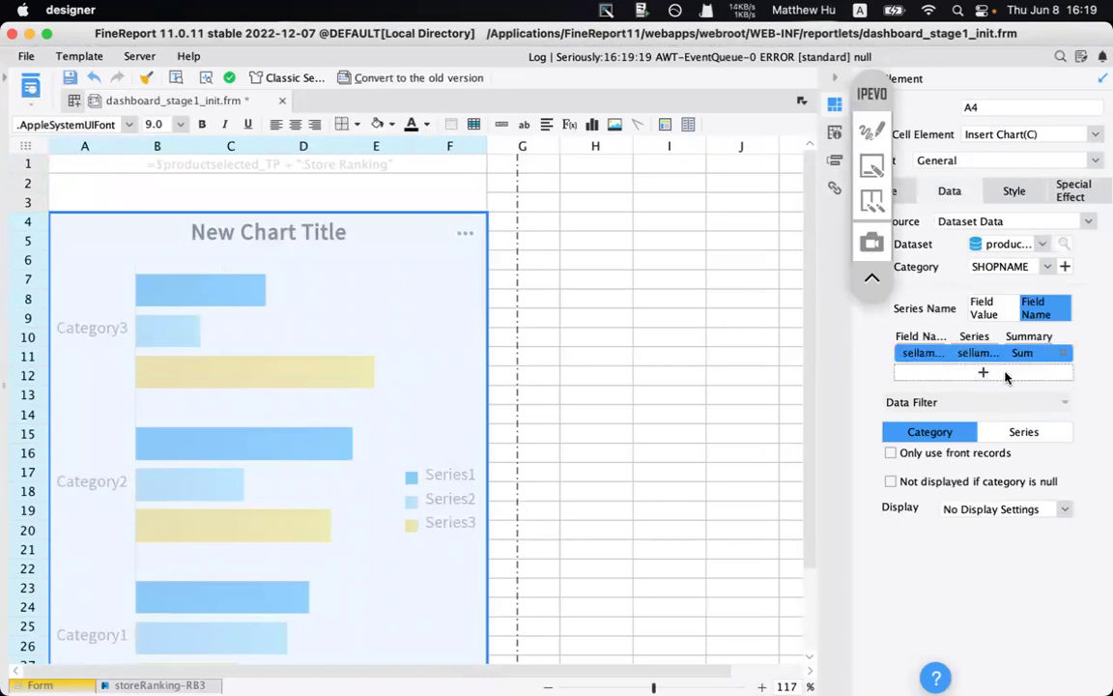
# - Preview the dashboard, frame the new bar chart and the passenger flow ranking with red annotation rectangles, and clear the marks
pyautogui.click(33, 87)
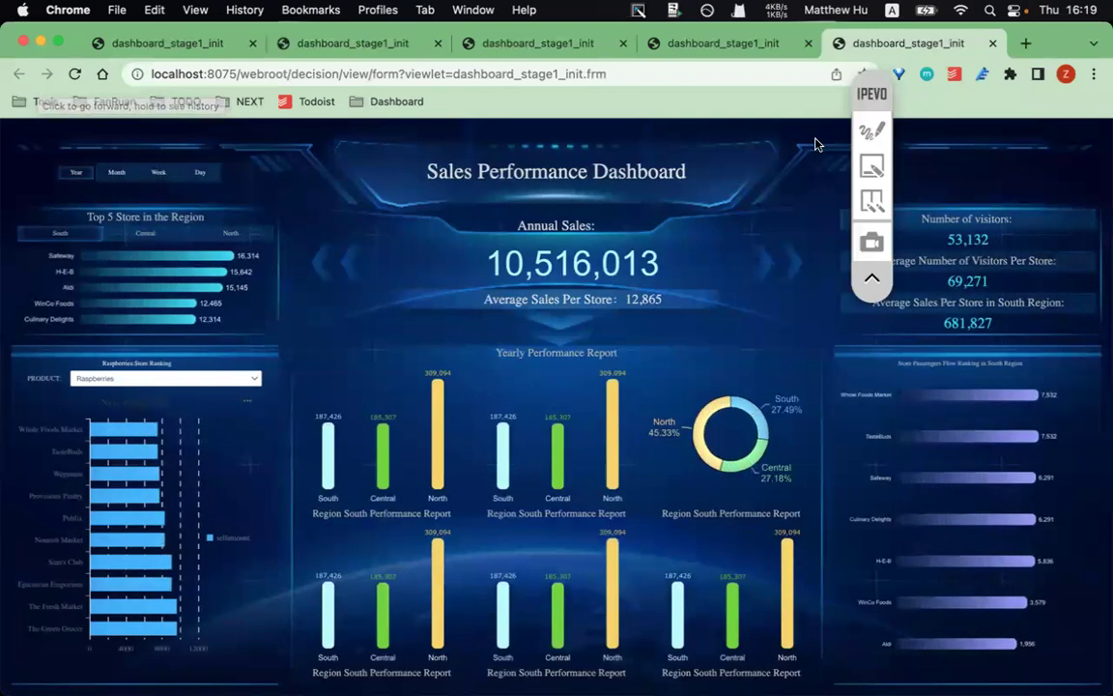
pyautogui.click(871, 131)
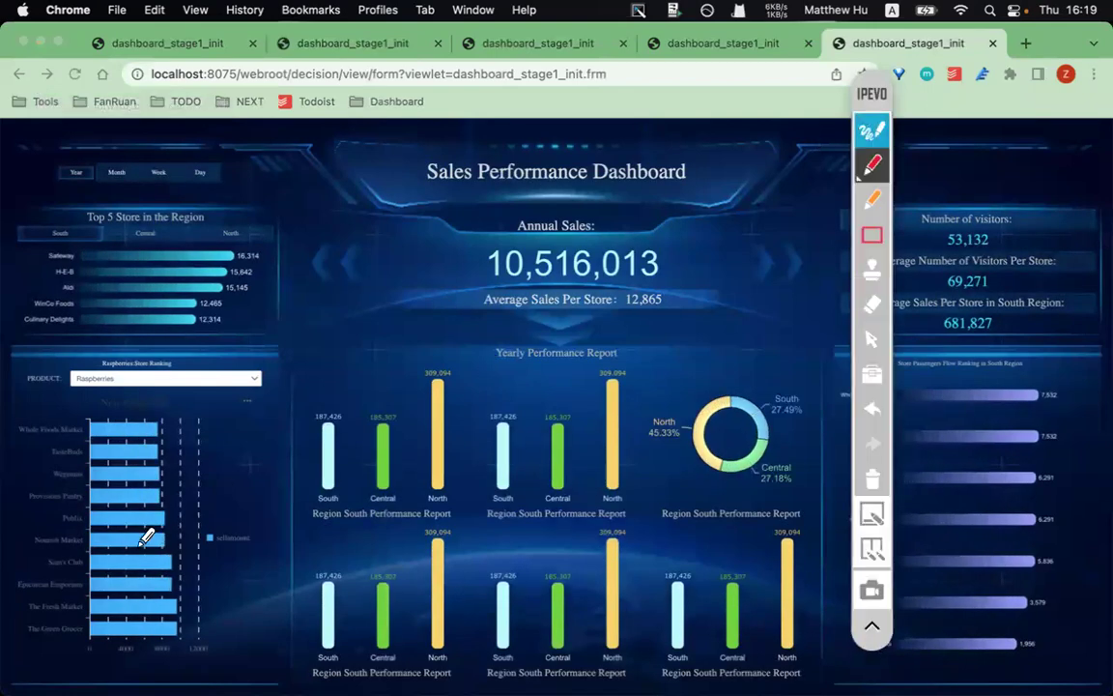
pyautogui.click(871, 234)
pyautogui.moveTo(22, 388)
pyautogui.mouseDown()
pyautogui.moveTo(156, 488)
pyautogui.moveTo(265, 666)
pyautogui.mouseUp()
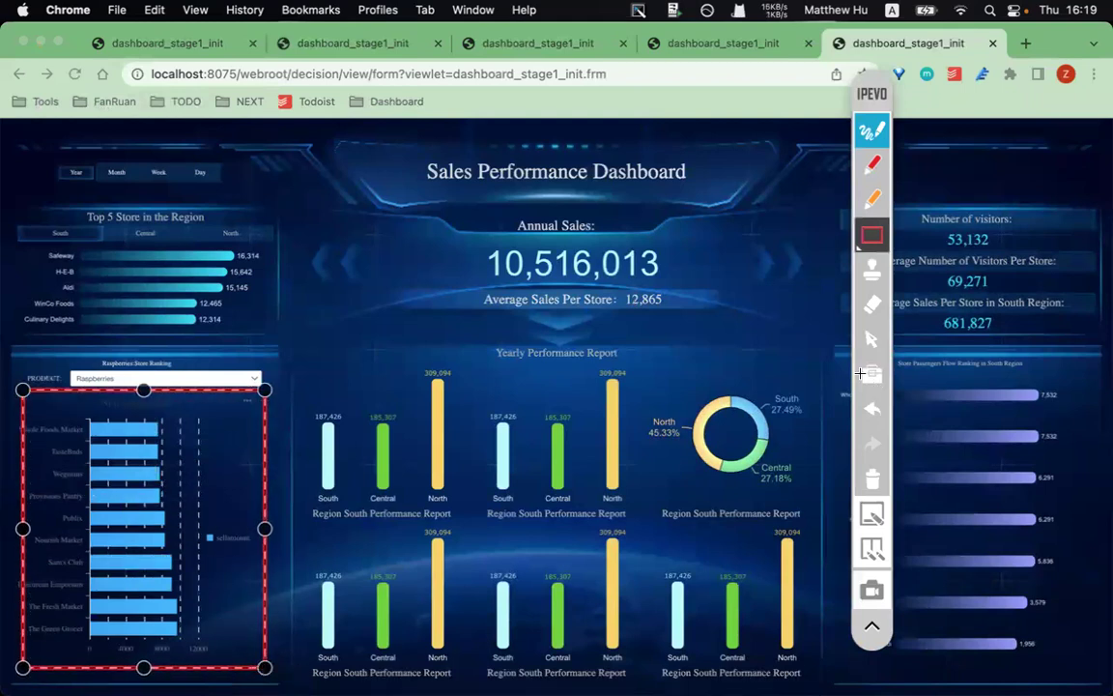
pyautogui.moveTo(824, 359); pyautogui.dragTo(1107, 691)
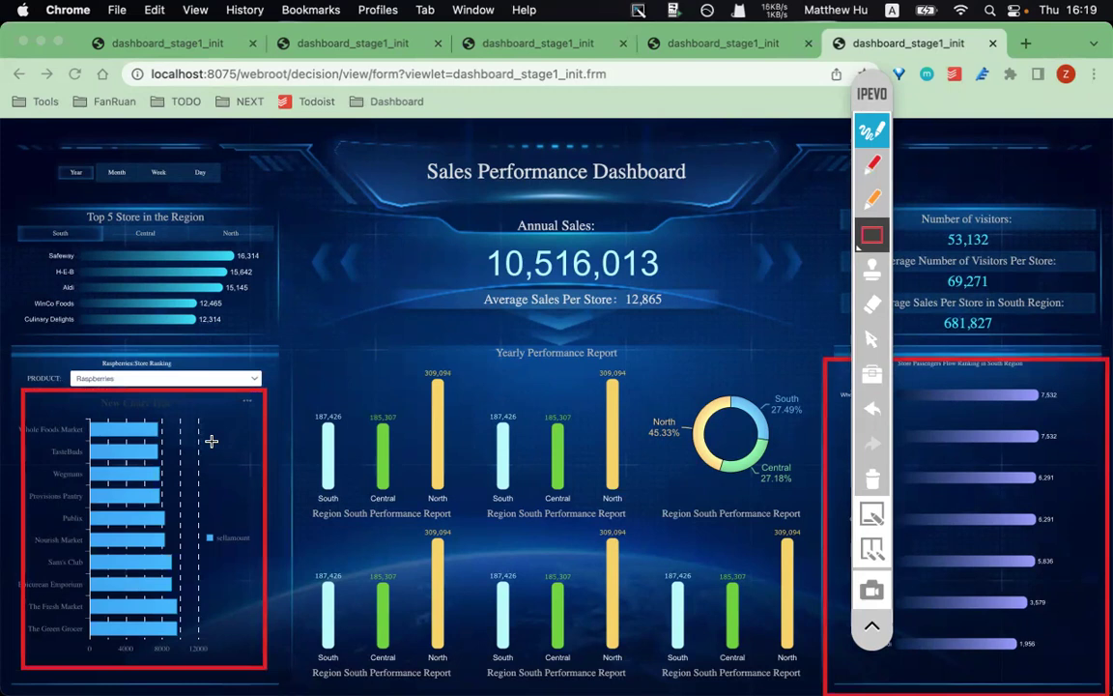
pyautogui.click(873, 476)
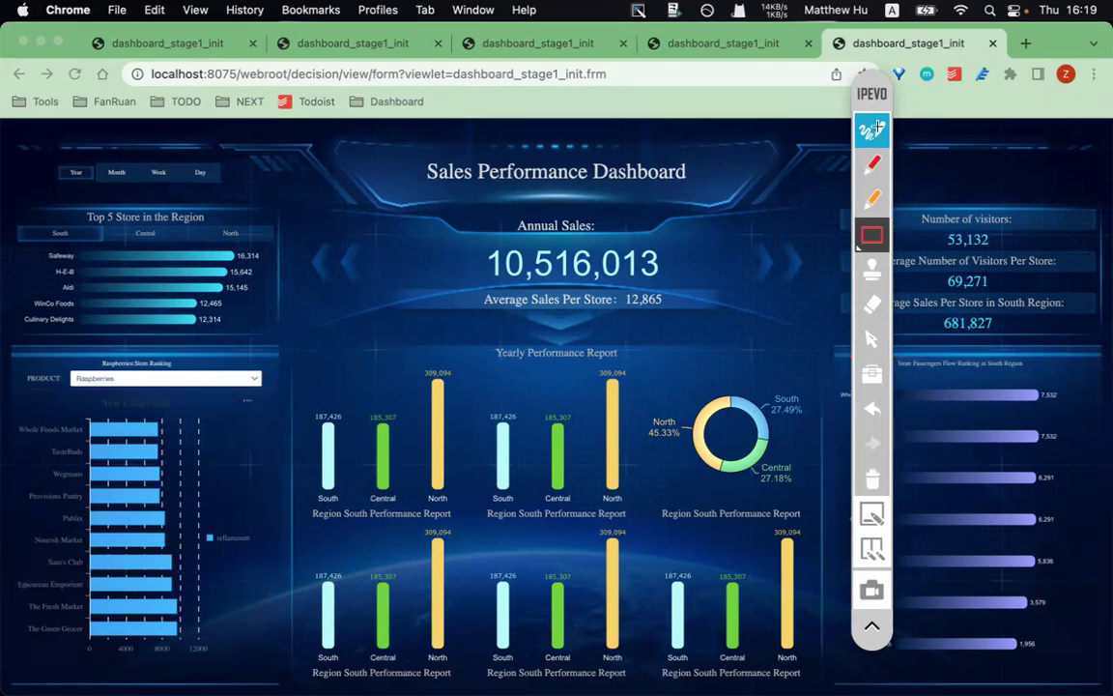
# - Back in the designer, examine the chart's title and legend style options, marking them and their chart elements in red before clearing the annotations
pyautogui.click(576, 661)
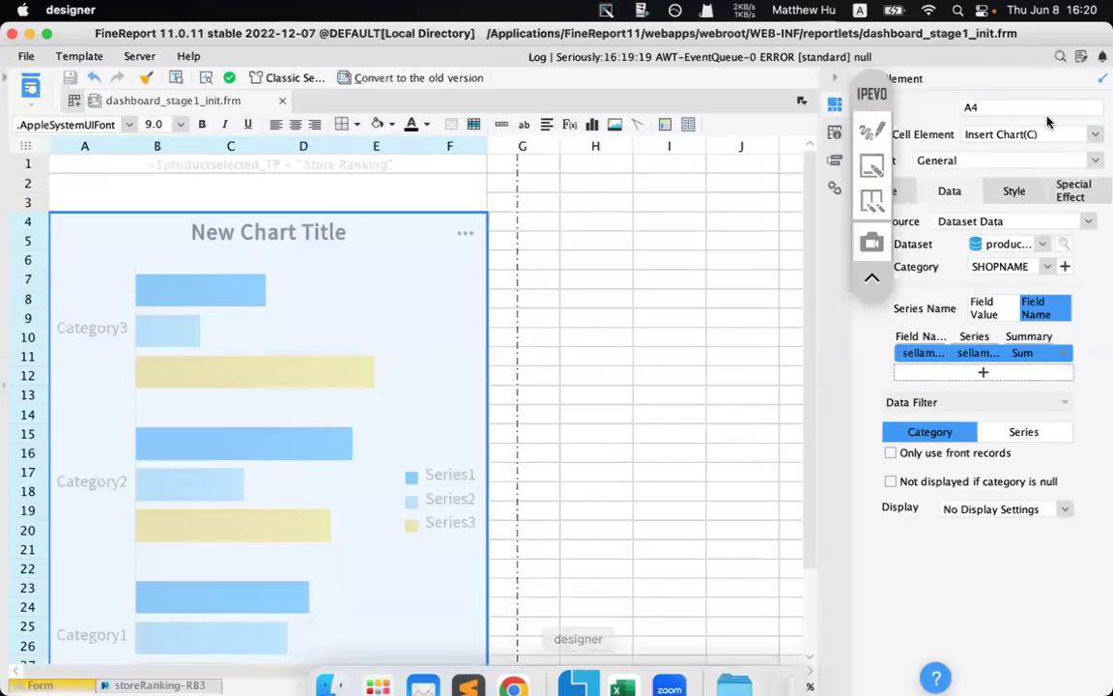
pyautogui.click(1008, 193)
pyautogui.moveTo(868, 98); pyautogui.dragTo(746, 108)
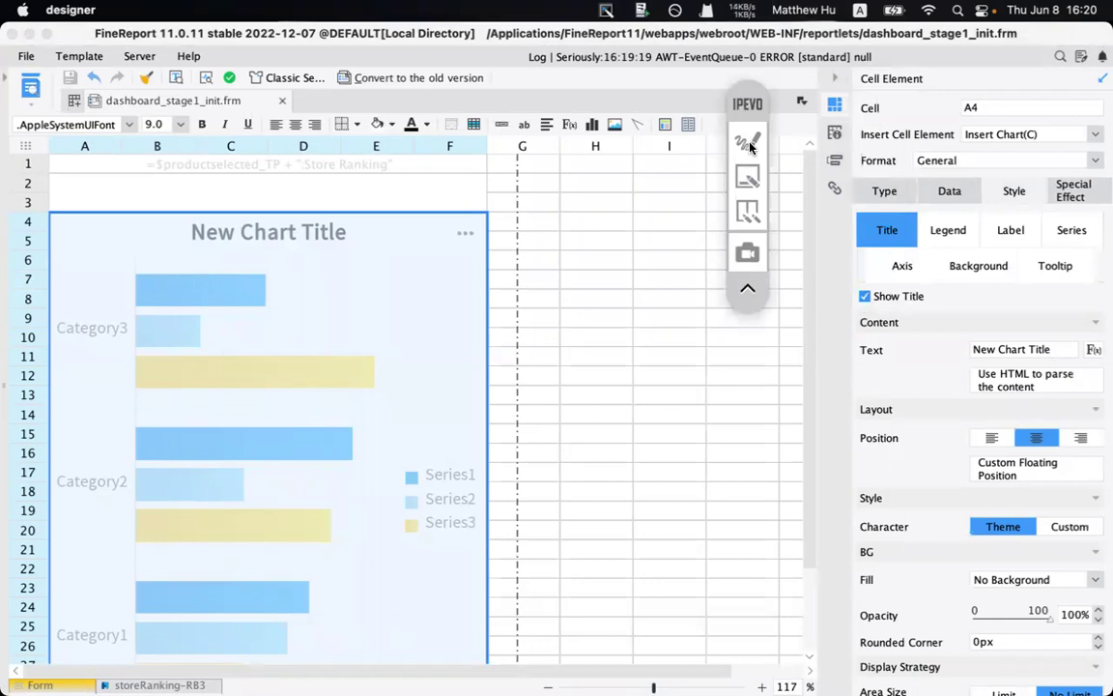
pyautogui.click(749, 145)
pyautogui.click(749, 179)
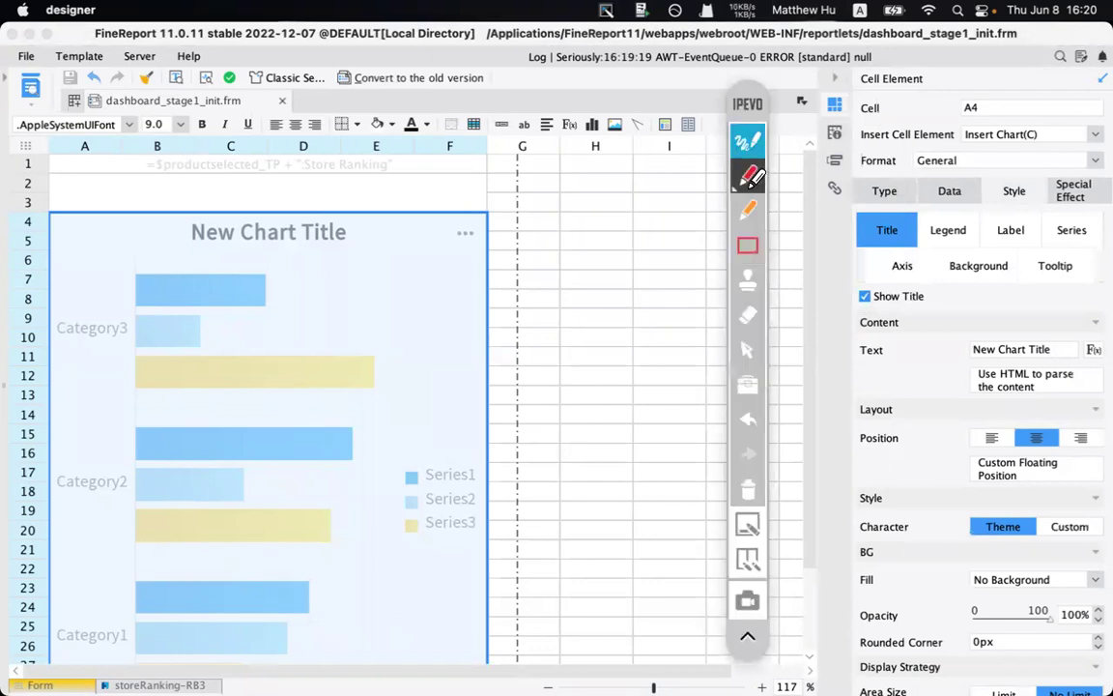
pyautogui.moveTo(860, 241); pyautogui.dragTo(887, 240)
pyautogui.moveTo(177, 244); pyautogui.dragTo(270, 245)
pyautogui.moveTo(931, 249); pyautogui.dragTo(959, 249)
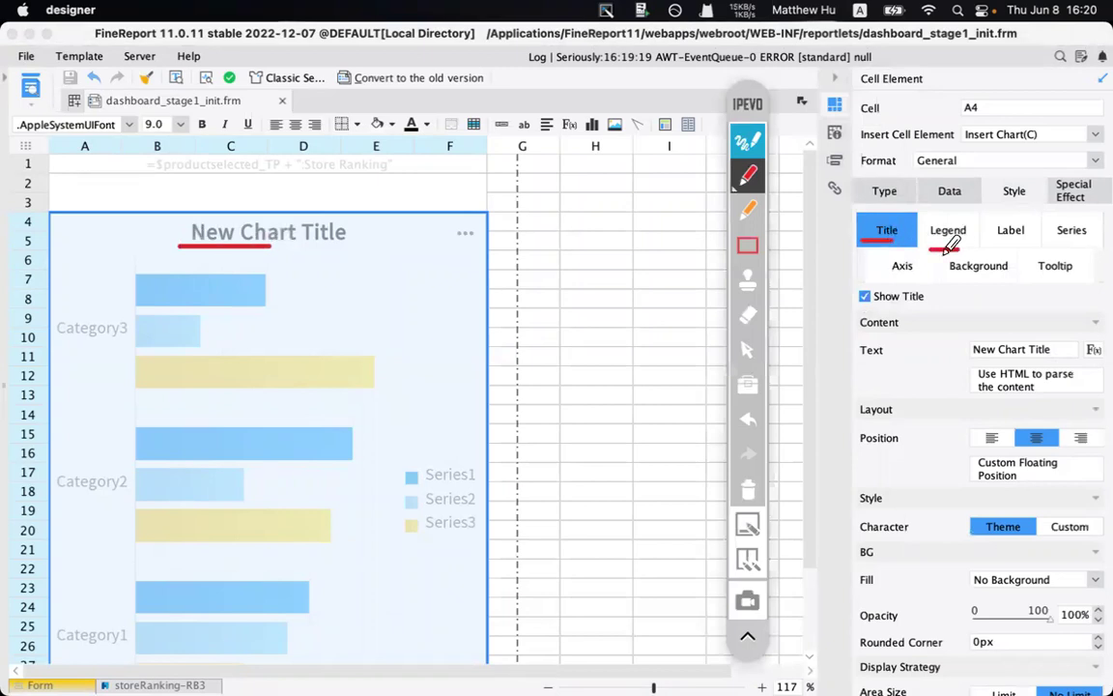
pyautogui.moveTo(400, 537)
pyautogui.mouseDown()
pyautogui.moveTo(478, 537)
pyautogui.moveTo(478, 444)
pyautogui.moveTo(397, 459)
pyautogui.moveTo(400, 533)
pyautogui.mouseUp()
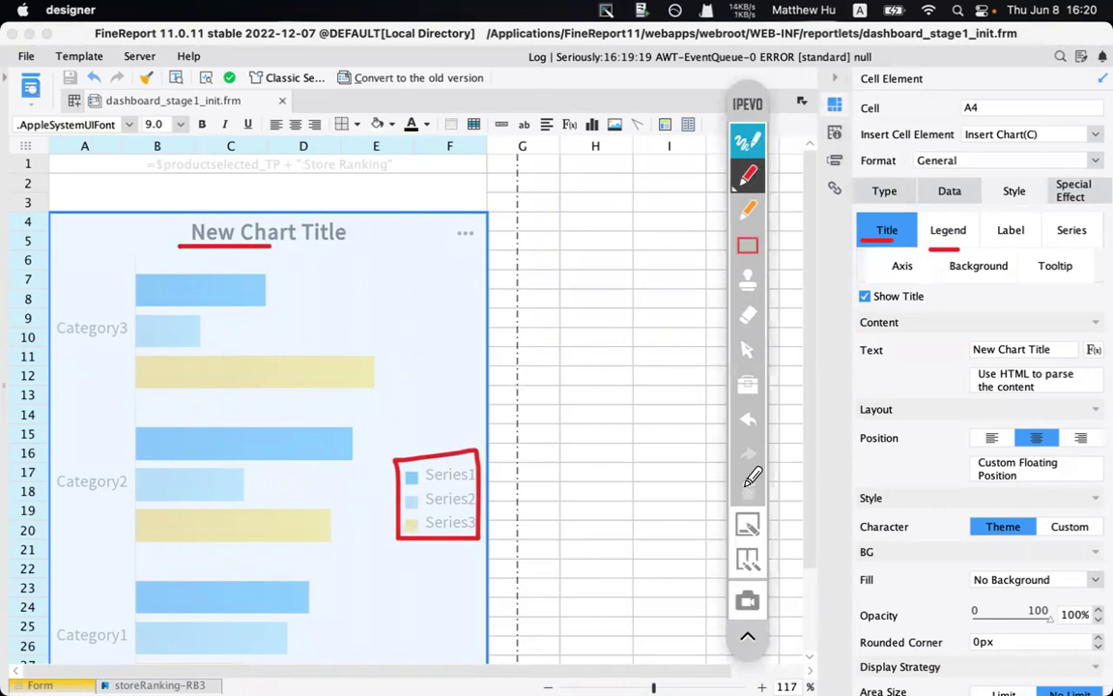
pyautogui.click(748, 489)
pyautogui.click(750, 174)
pyautogui.click(748, 140)
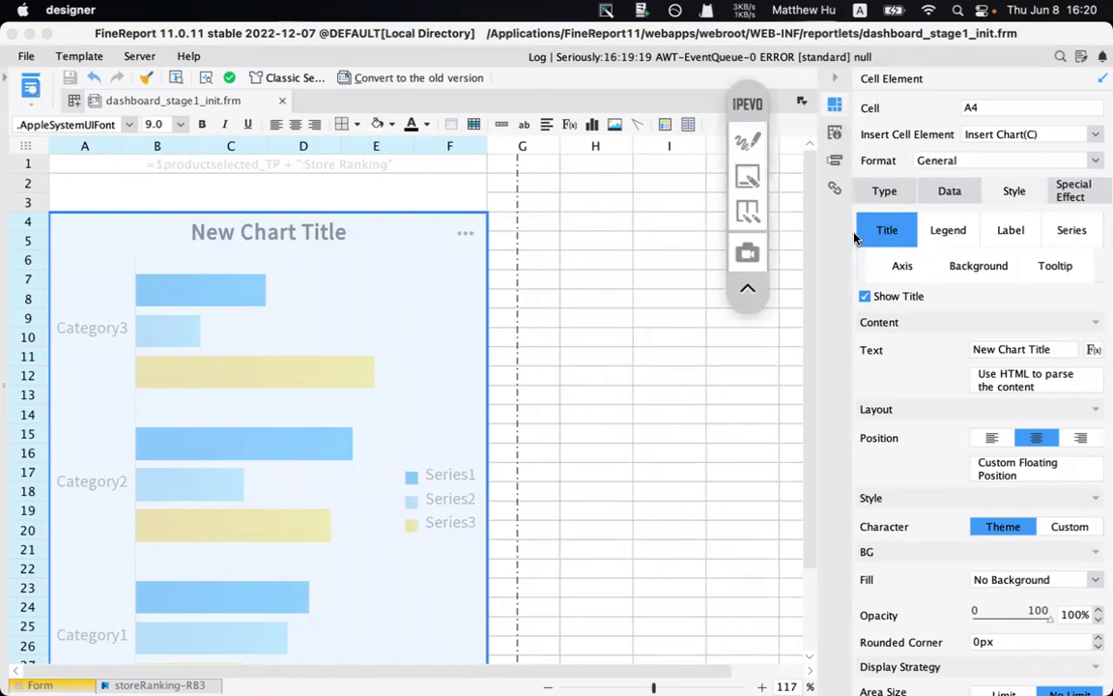
# - Hide the bar chart's title and legend
pyautogui.click(864, 297)
pyautogui.click(948, 230)
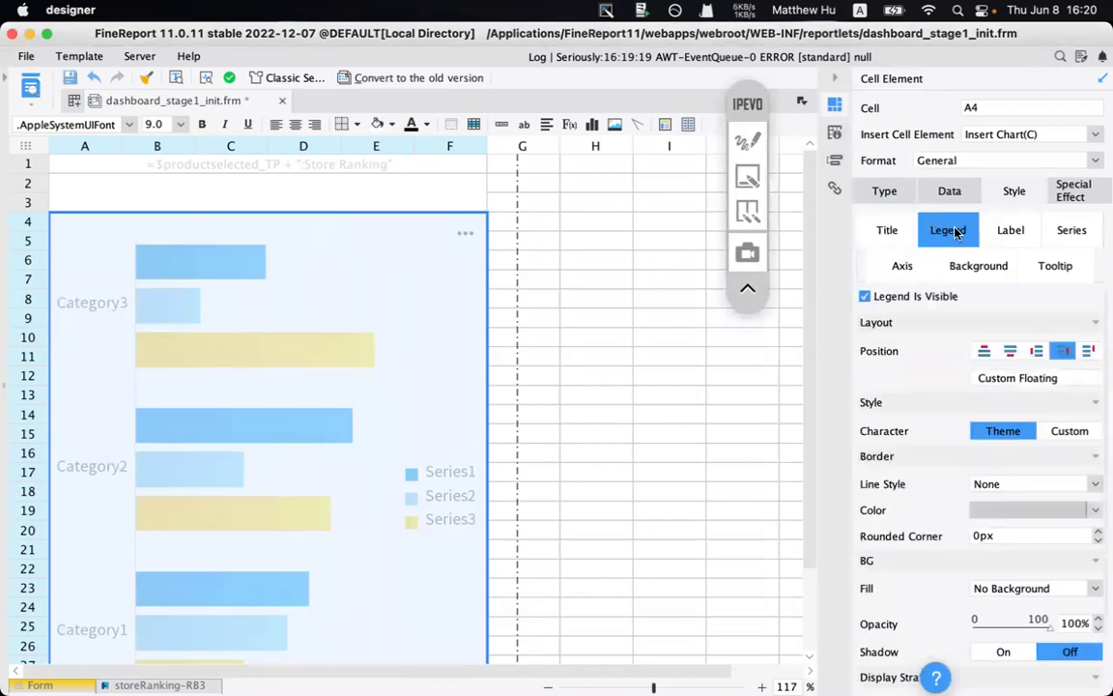
pyautogui.click(881, 297)
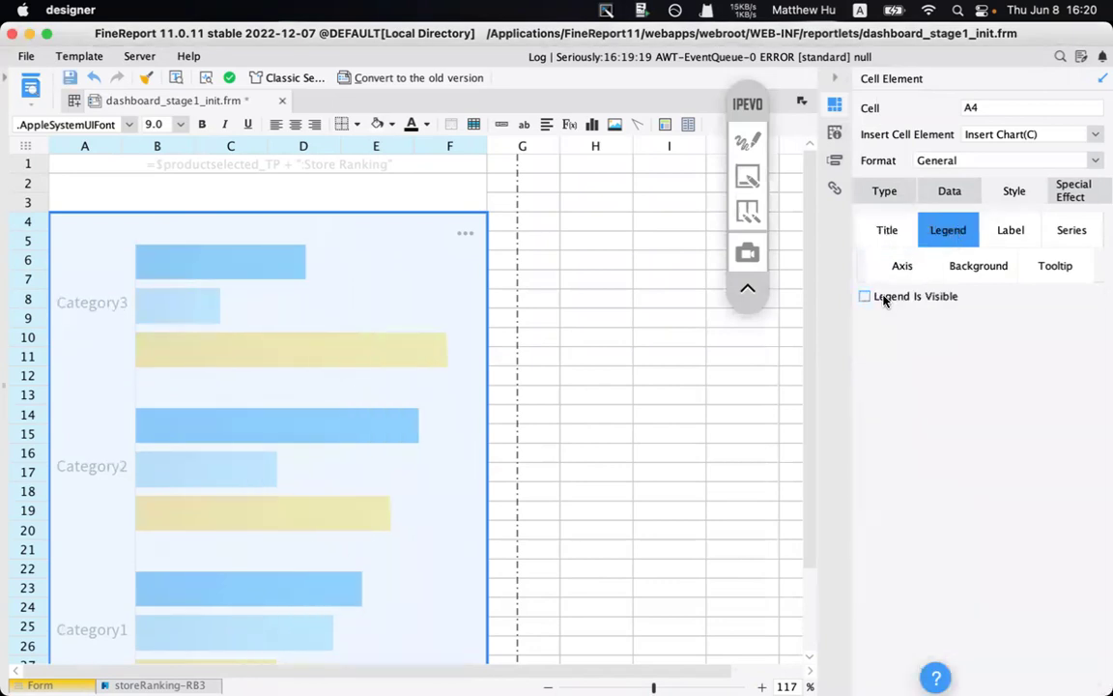
# - Examine the chart's label settings, marking the bar ends with the annotation pen, and clear the marks
pyautogui.click(1002, 233)
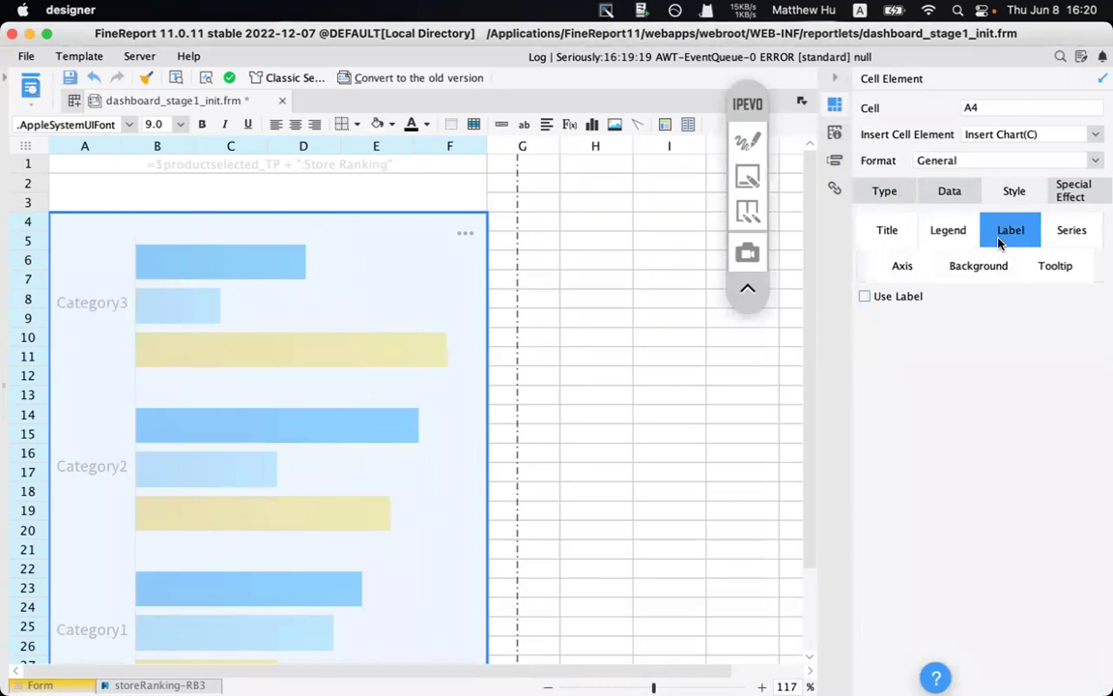
pyautogui.moveTo(271, 271); pyautogui.dragTo(301, 271)
pyautogui.moveTo(197, 314); pyautogui.dragTo(221, 313)
pyautogui.moveTo(416, 354); pyautogui.dragTo(456, 355)
pyautogui.click(752, 483)
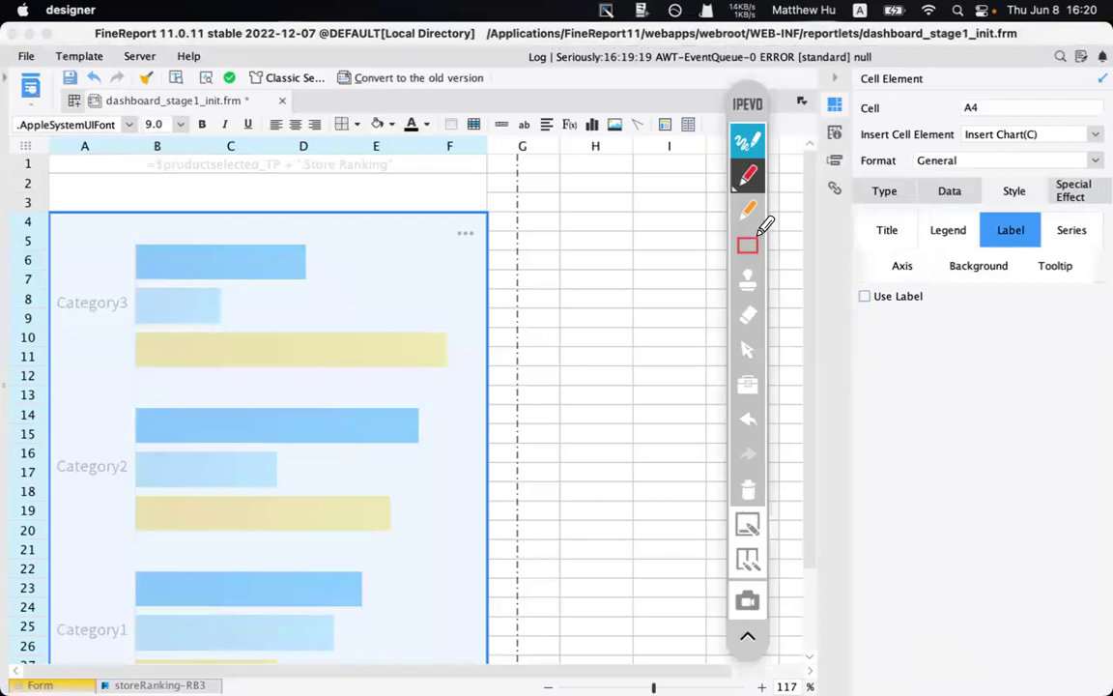
pyautogui.click(749, 141)
# - Enable value labels on the bar chart and position them outside the bars
pyautogui.click(866, 297)
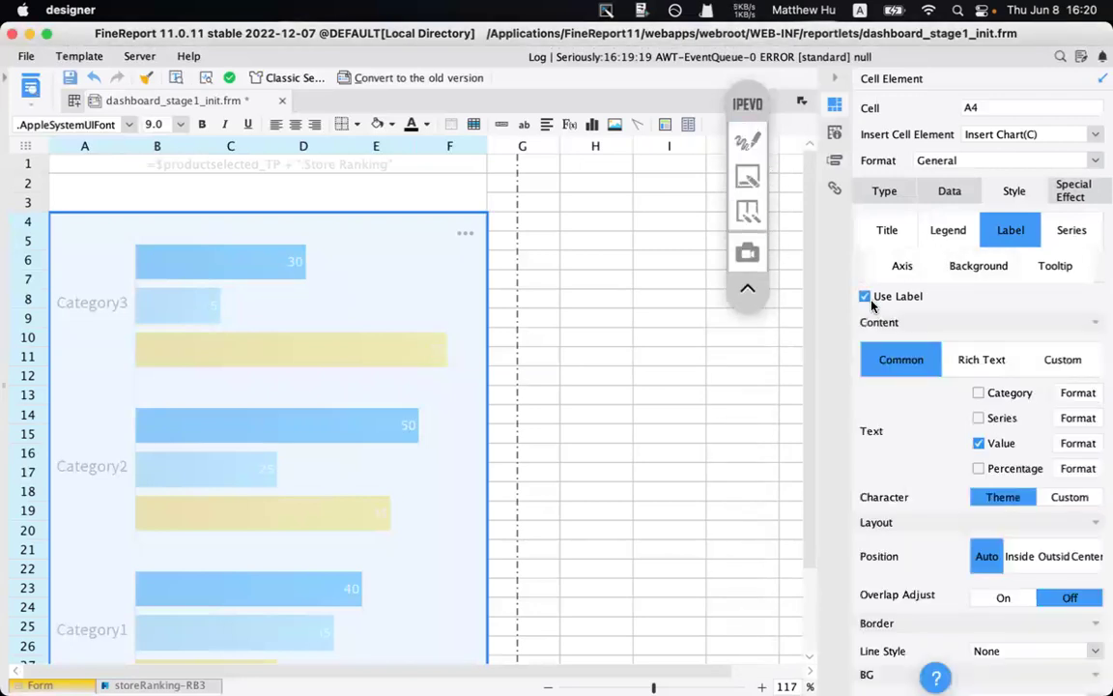
pyautogui.scroll(-2, 924, 480)
pyautogui.scroll(-1, 922, 485)
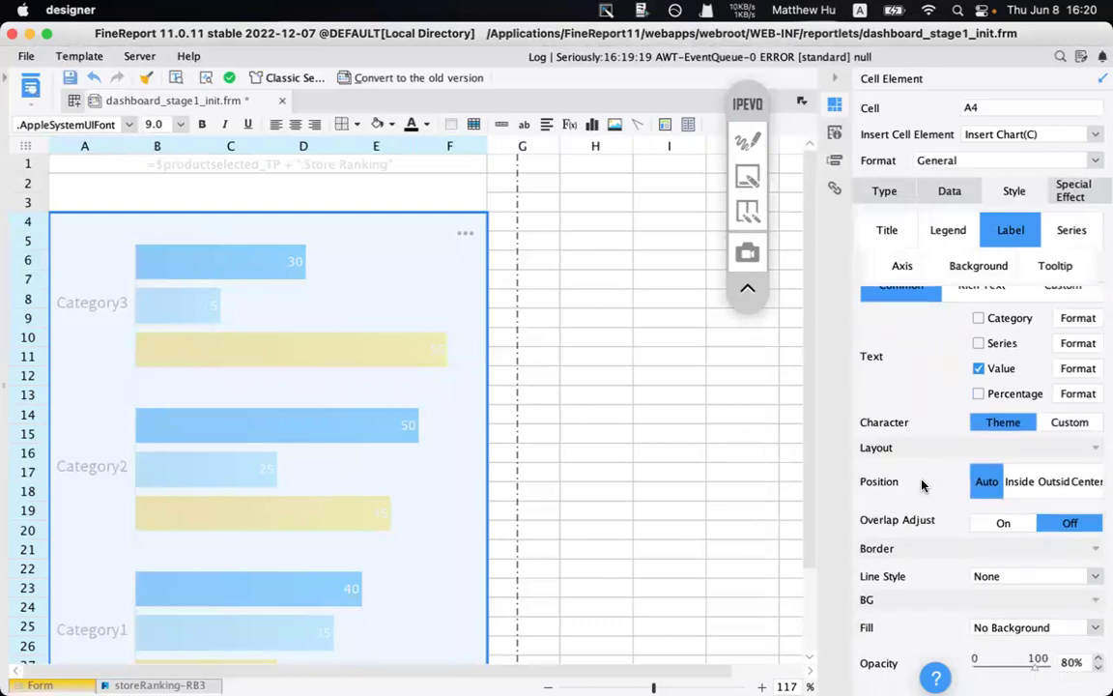
pyautogui.click(1053, 482)
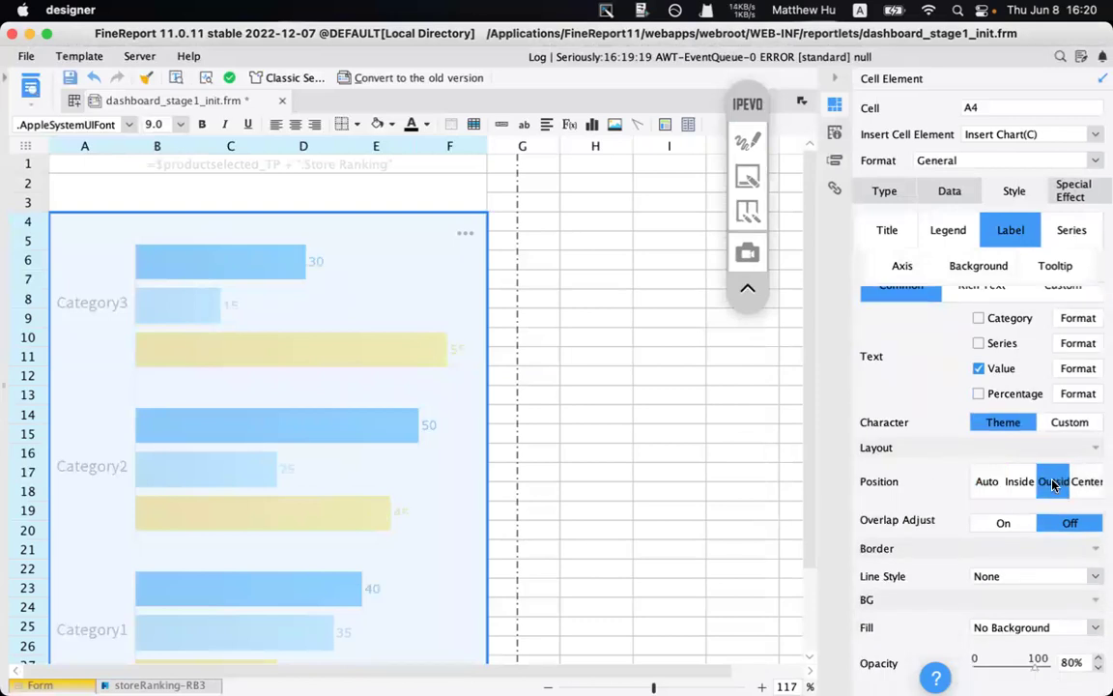
# - Switch the value labels to a custom character style with light grey text and save the template
pyautogui.click(1065, 422)
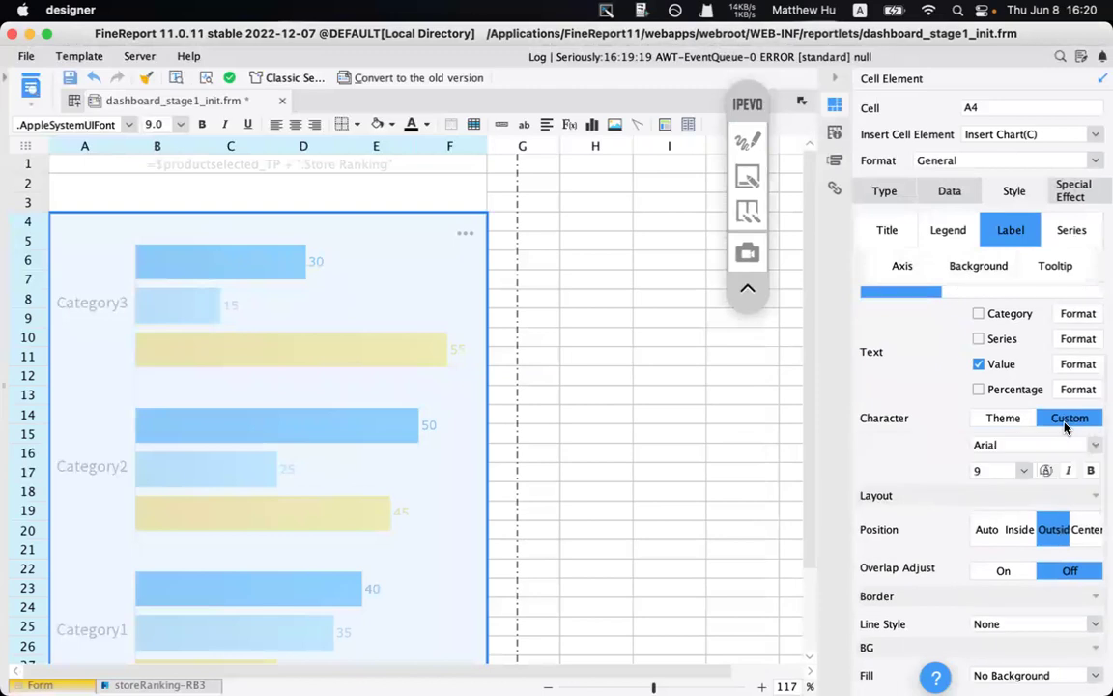
pyautogui.click(1044, 470)
pyautogui.click(802, 398)
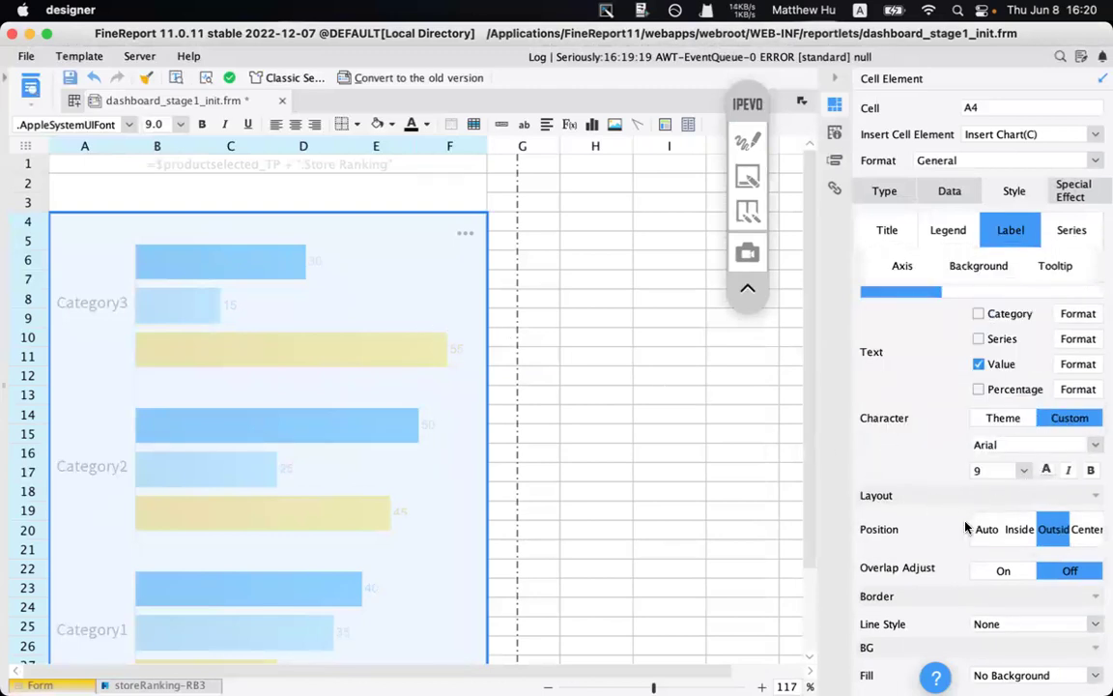
pyautogui.scroll(-3, 966, 522)
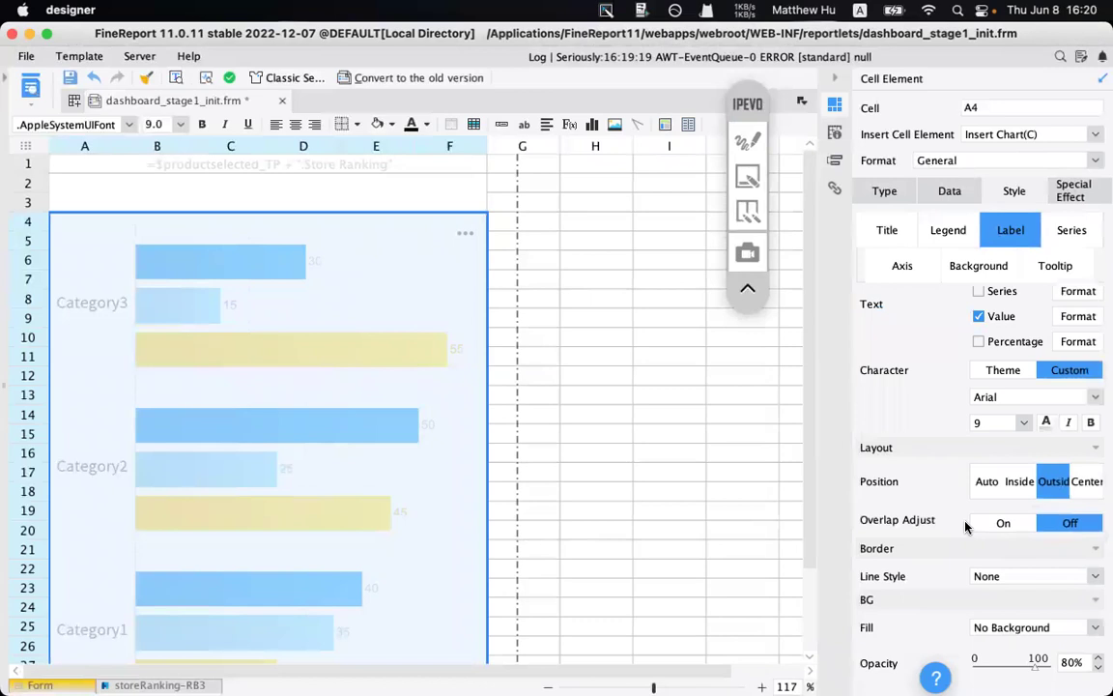
pyautogui.click(70, 78)
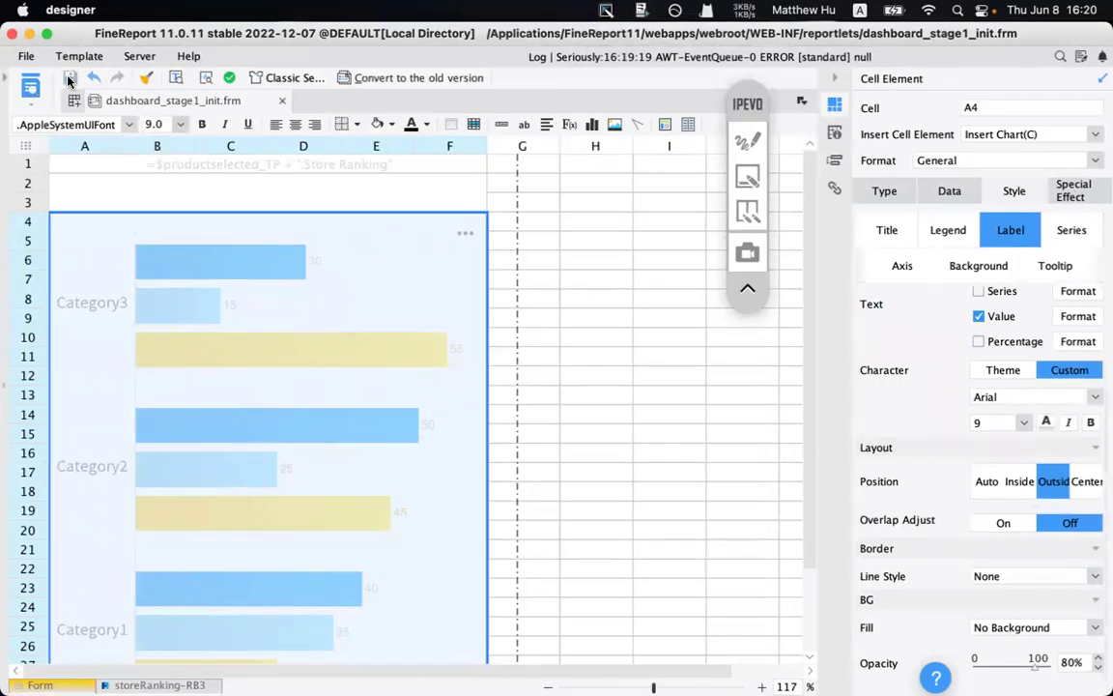
# - Open the bar chart's series settings and pick up the color code 001c43 from the titilecontent notes in Sublime Text
pyautogui.click(1071, 230)
pyautogui.click(1001, 228)
pyautogui.click(1065, 230)
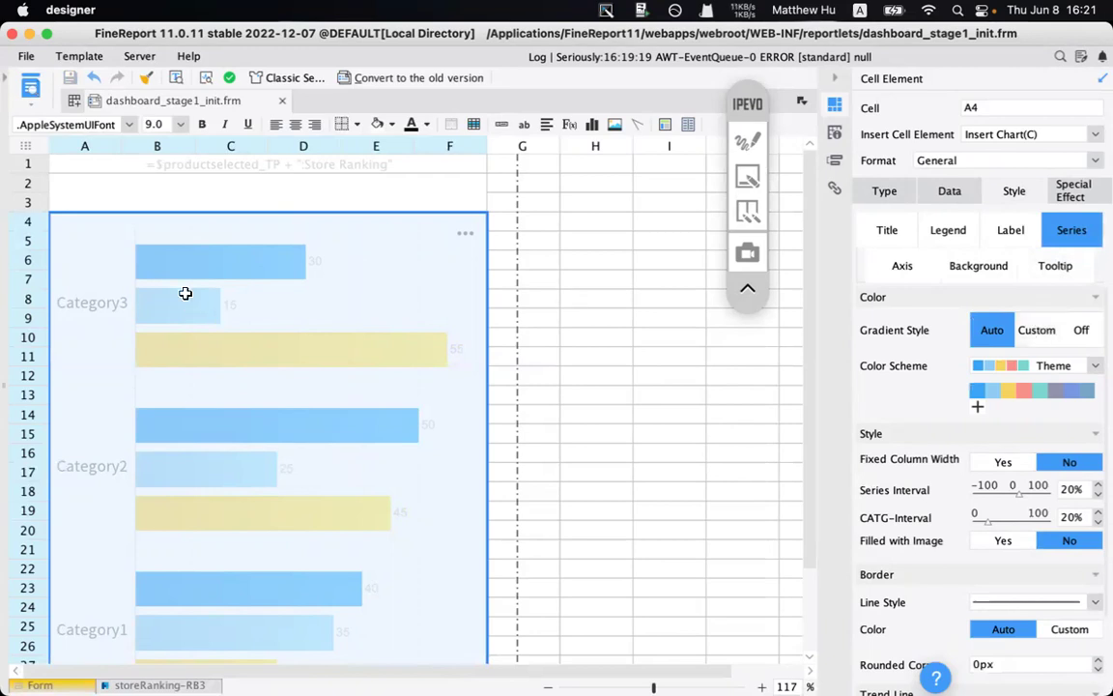
pyautogui.click(466, 663)
pyautogui.doubleClick(74, 639)
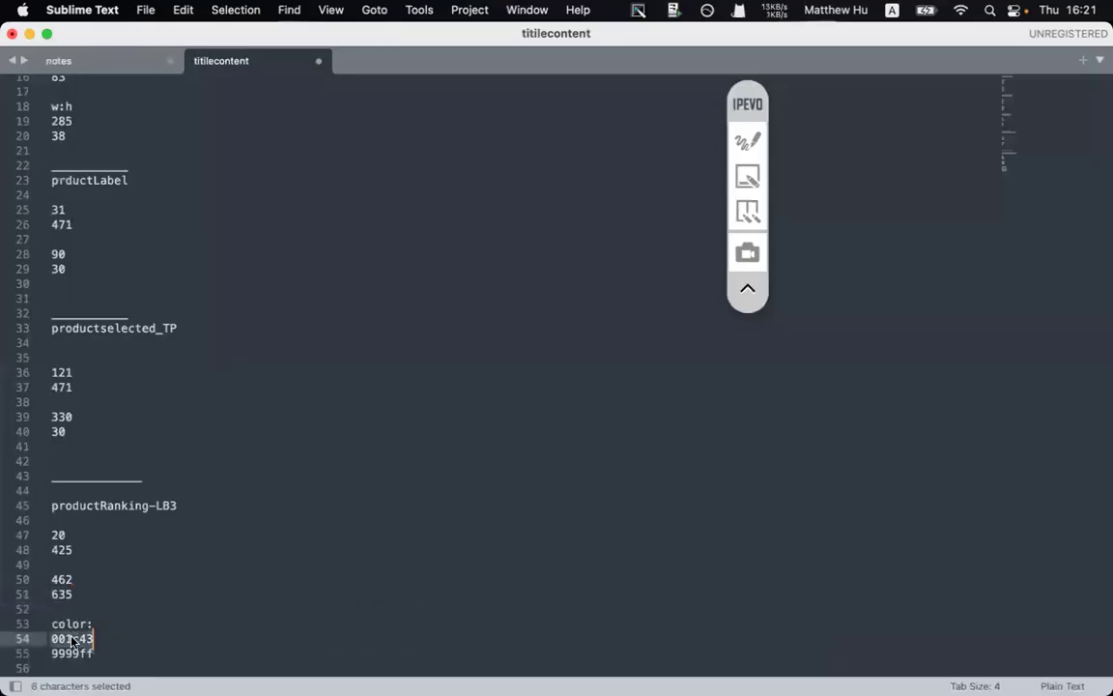
# - Return to the FineReport designer, switch the bar series to a custom gradient and set its start color to 001c43
pyautogui.press('super+Tab')
pyautogui.click(1036, 330)
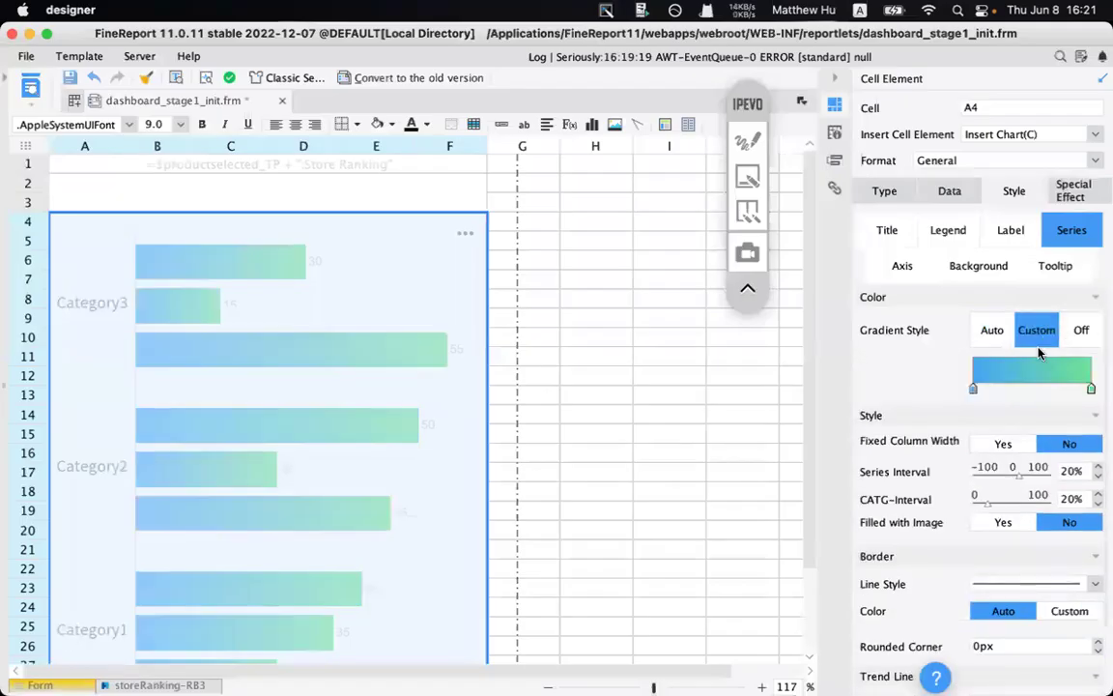
pyautogui.click(974, 389)
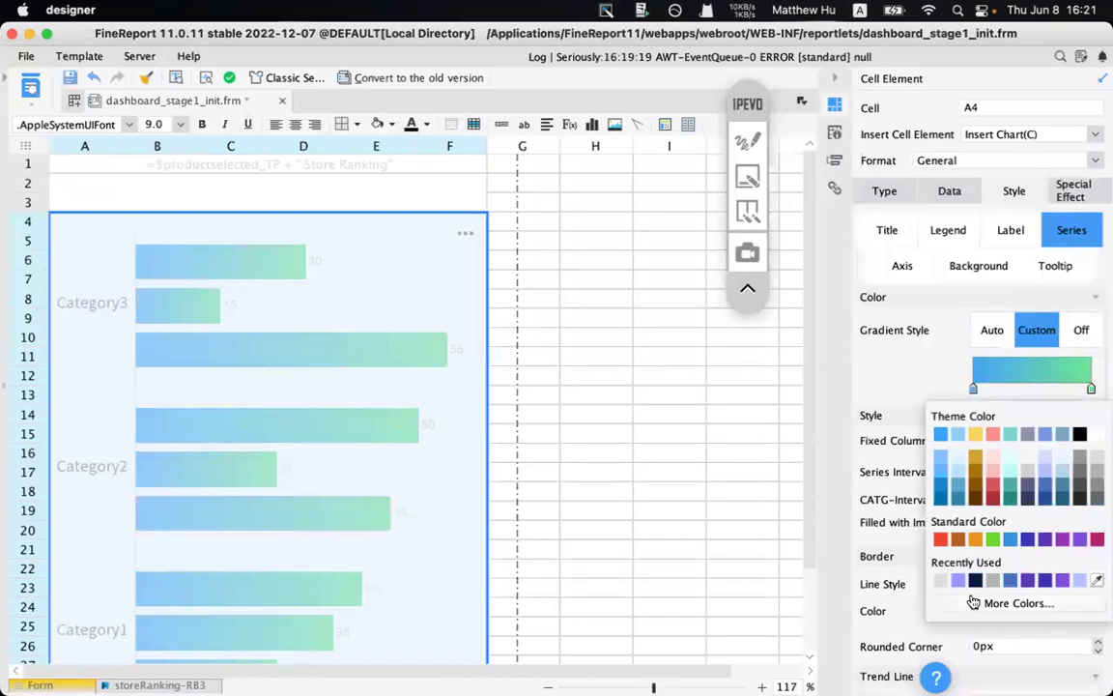
pyautogui.click(1005, 602)
pyautogui.doubleClick(624, 357)
pyautogui.write('001a43')
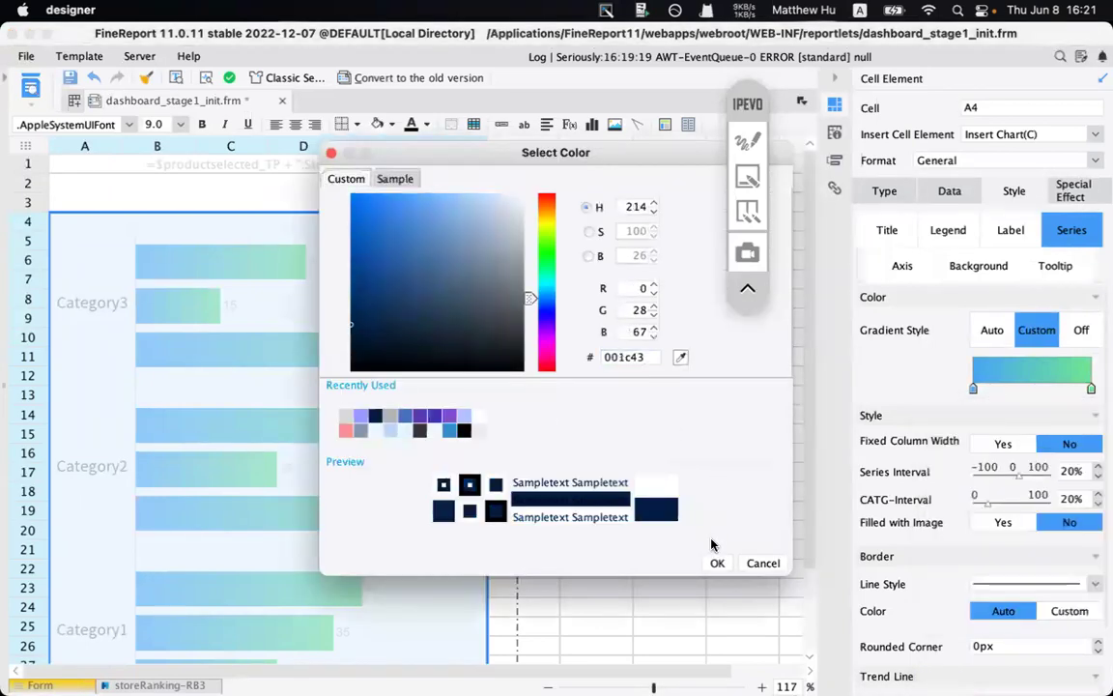
pyautogui.click(717, 562)
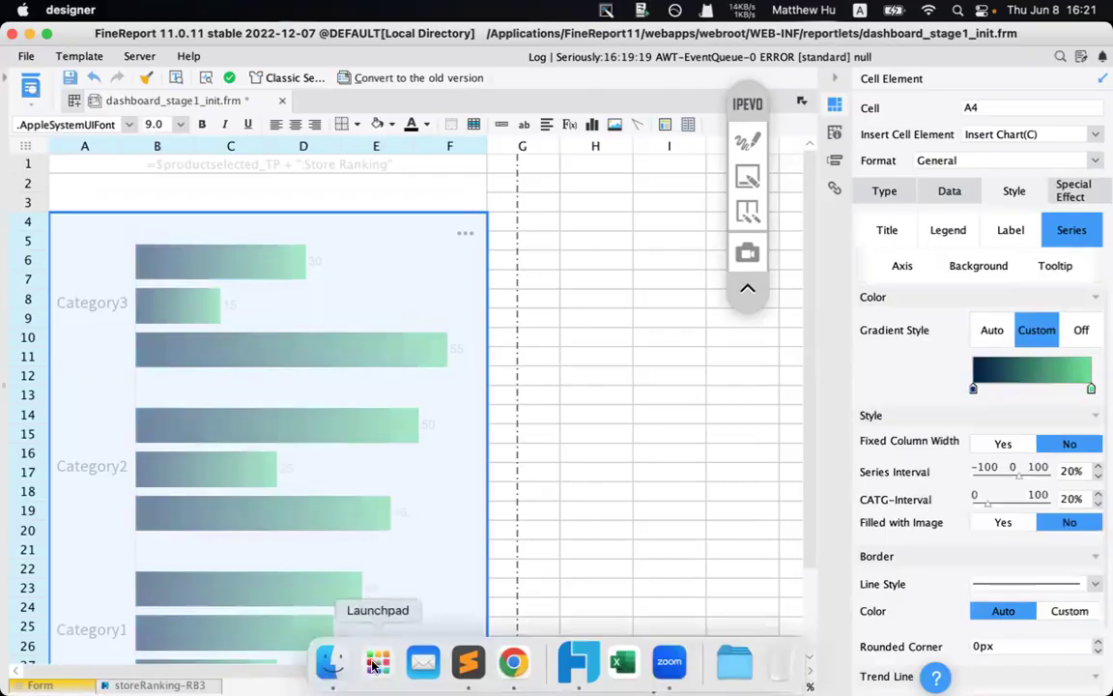
# - Copy the color code 9999ff from the titilecontent notes in Sublime Text
pyautogui.click(469, 661)
pyautogui.click(94, 653)
pyautogui.doubleClick(73, 653)
pyautogui.press('super+c')
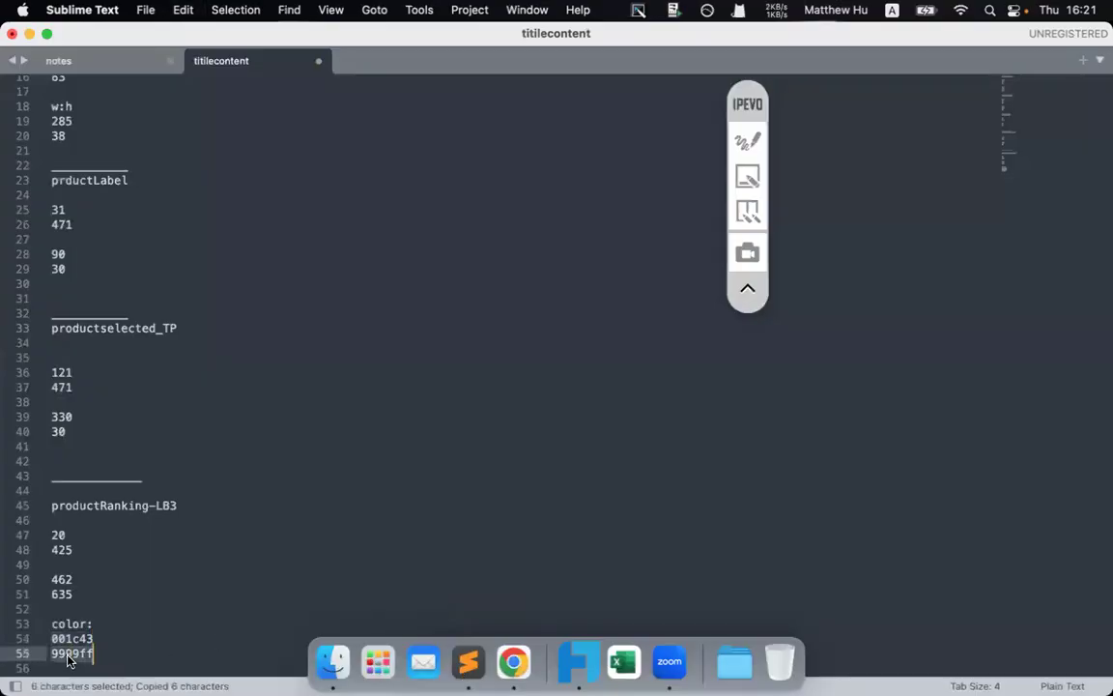
# - Return to the FineReport designer and set the end color of the bar series gradient to 9999ff
pyautogui.press('super+Tab')
pyautogui.click(1091, 390)
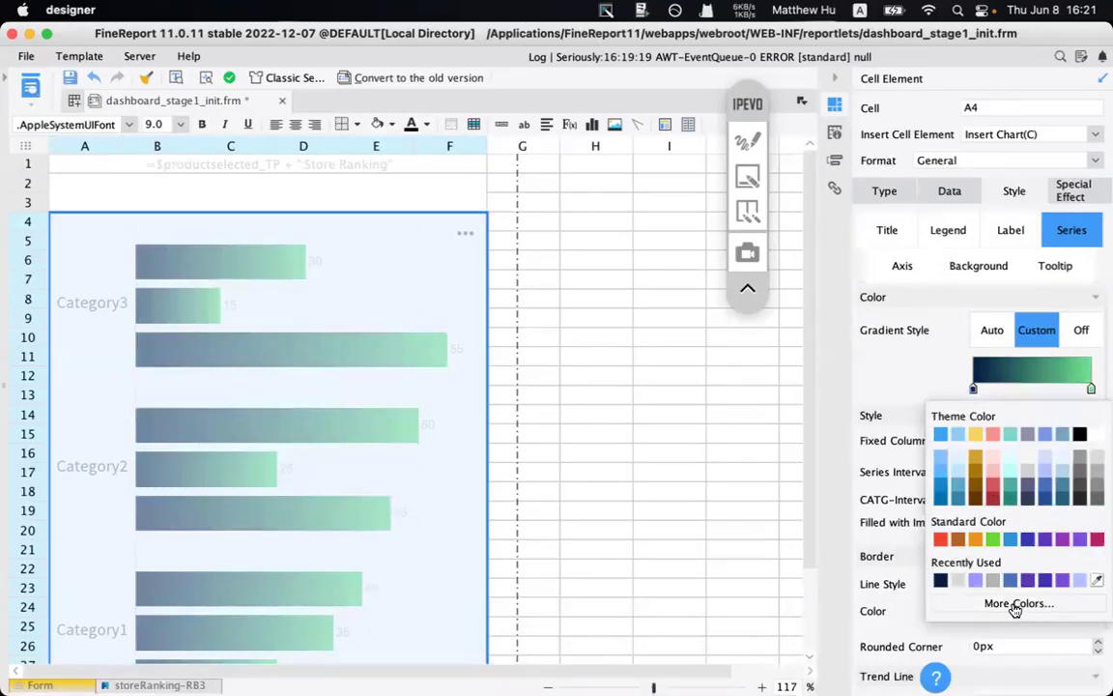
pyautogui.click(1016, 602)
pyautogui.doubleClick(623, 356)
pyautogui.press('super+v')
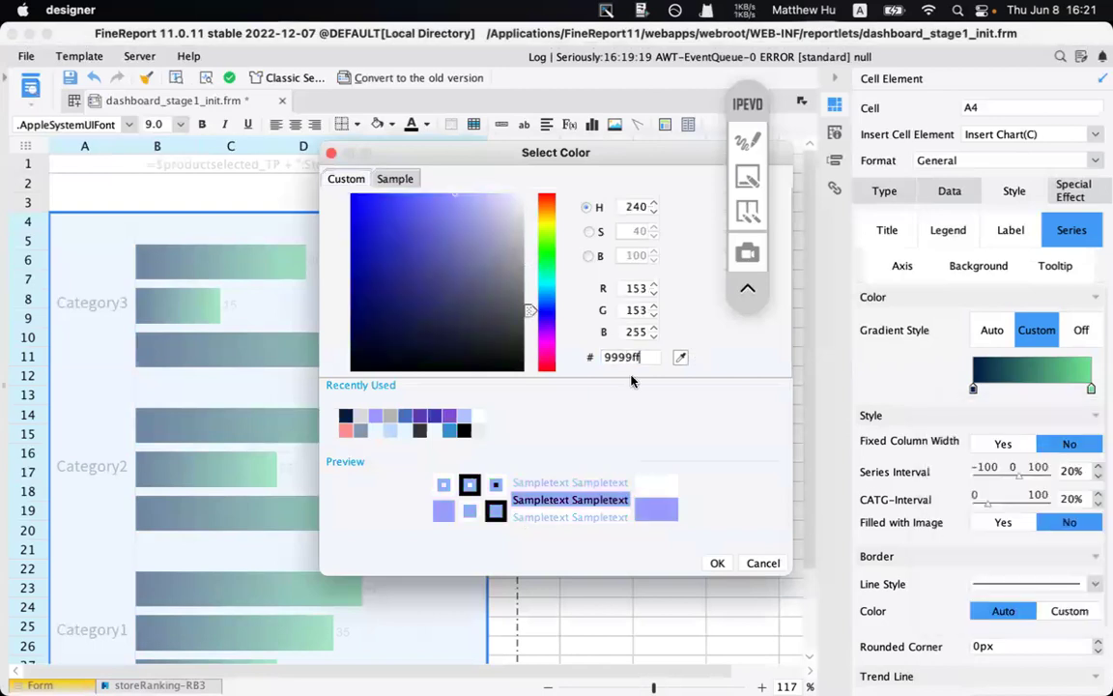
pyautogui.click(717, 563)
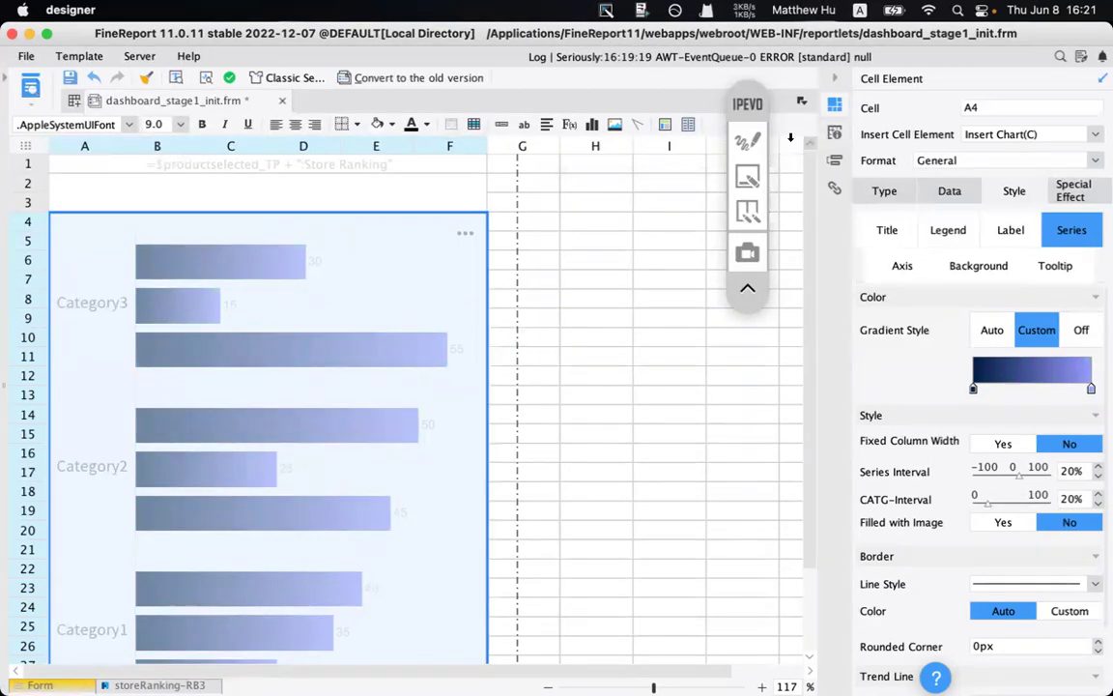
# - Mark a bar's corner and the rounded corner setting with the annotation pen, and clear the marks
pyautogui.click(746, 140)
pyautogui.moveTo(440, 329); pyautogui.dragTo(450, 339)
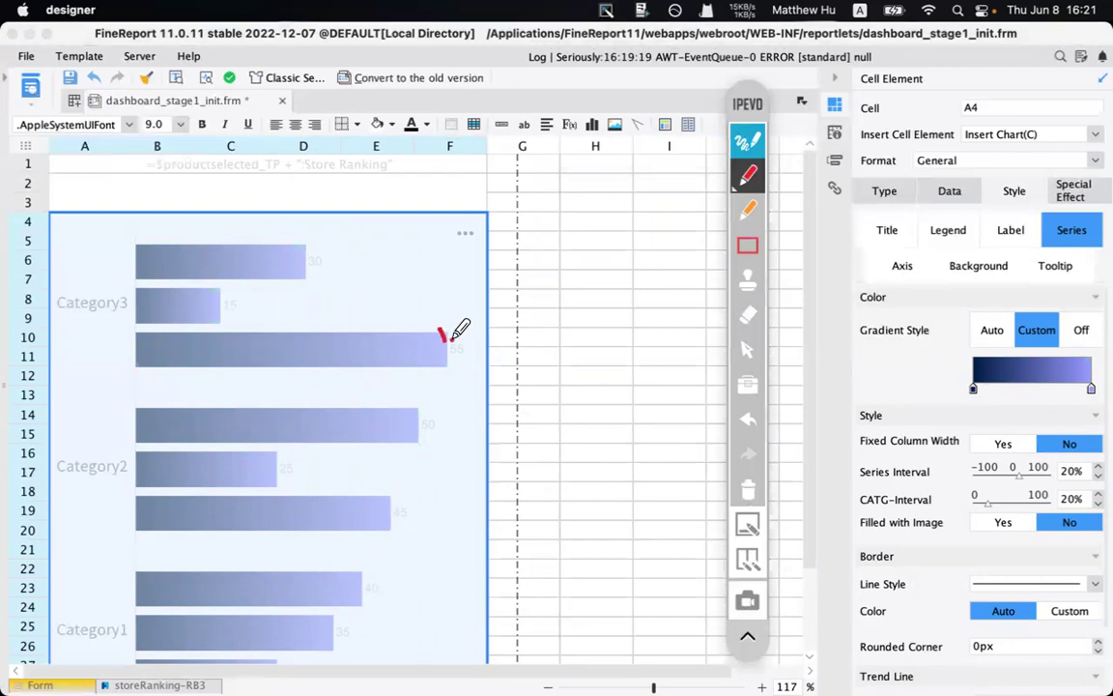
pyautogui.moveTo(849, 664); pyautogui.dragTo(920, 665)
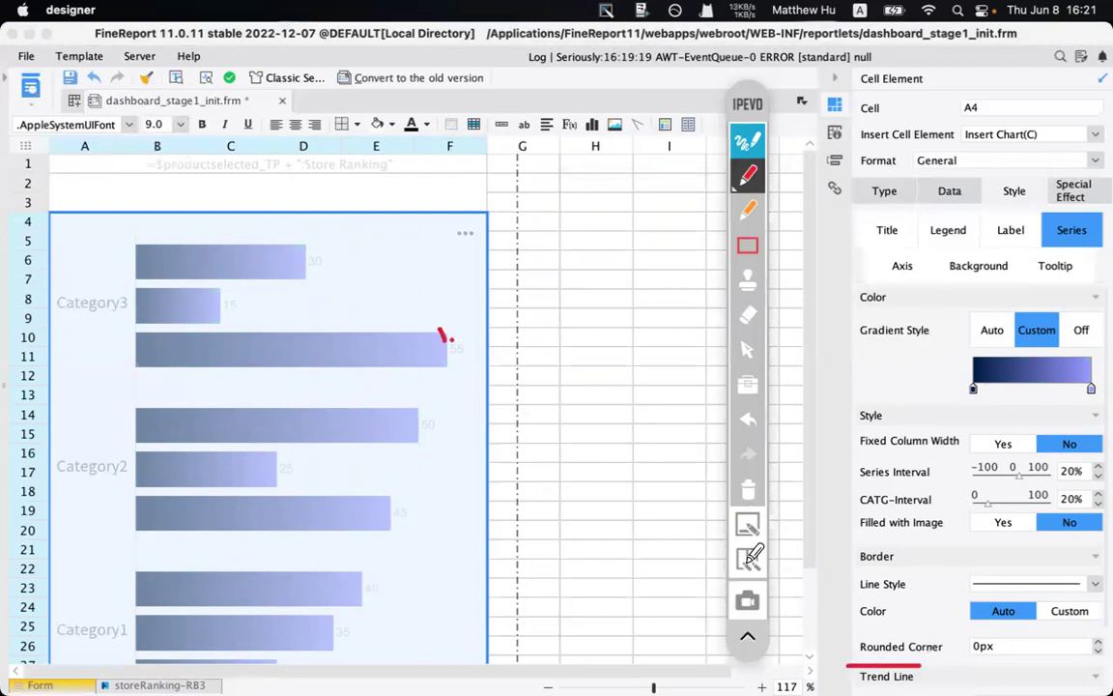
pyautogui.click(747, 489)
pyautogui.click(747, 140)
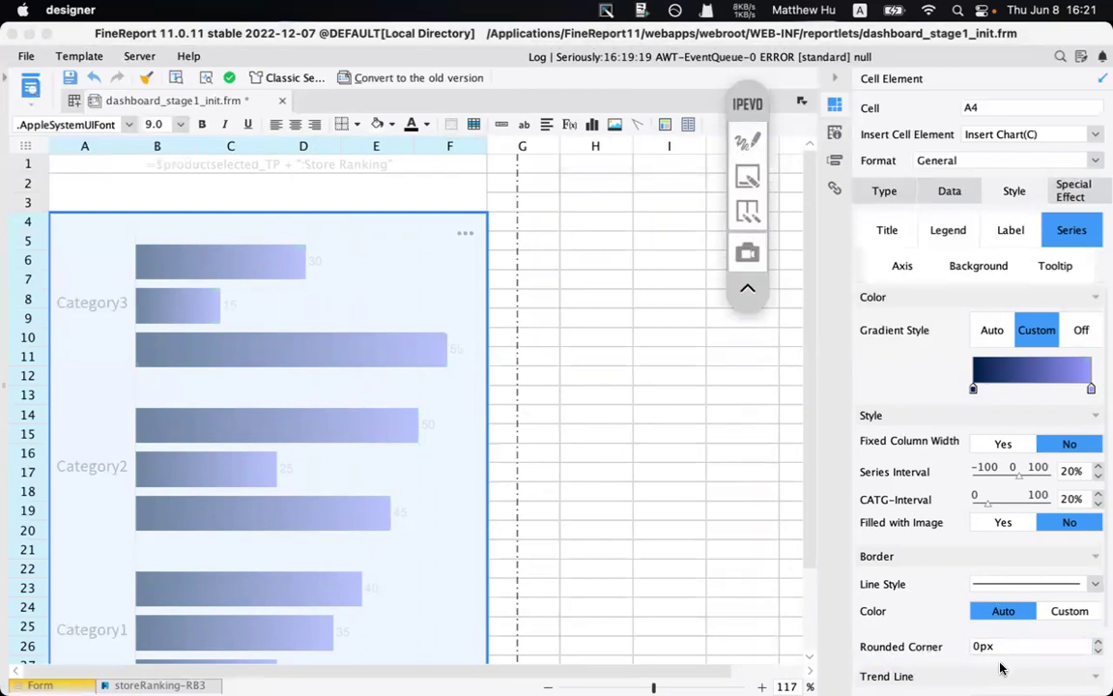
# - Set the rounded corner of the bars to 5px
pyautogui.click(973, 645)
pyautogui.write('4px')
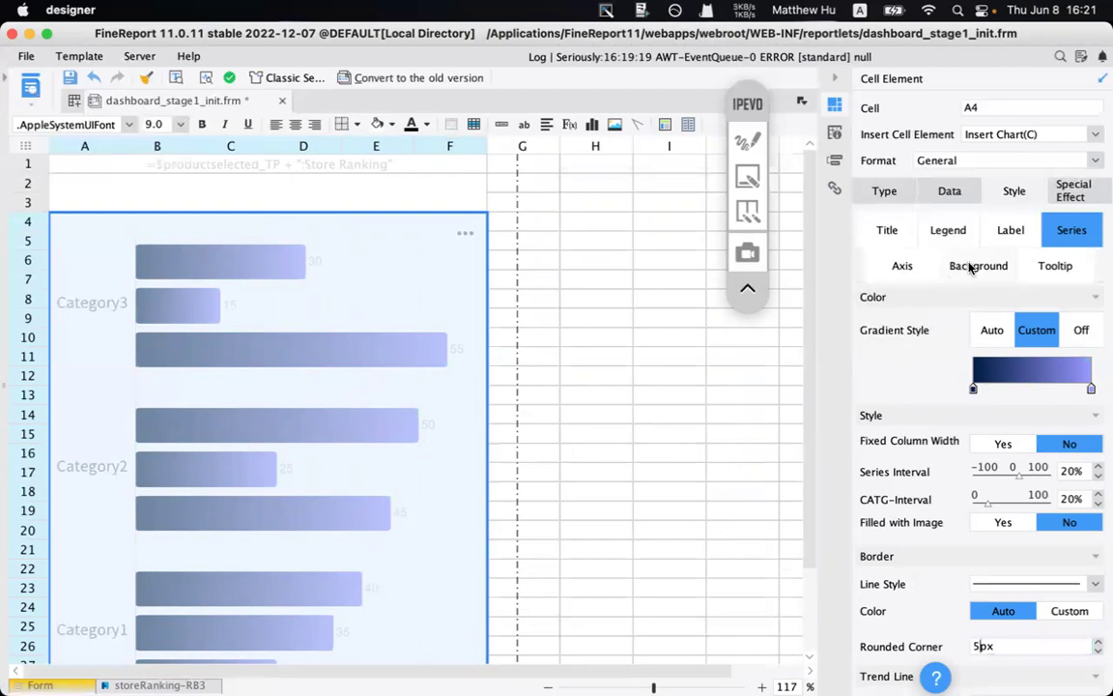
# - Hide the chart's X axis labels and enable a custom log base of 10 for that axis
pyautogui.click(903, 264)
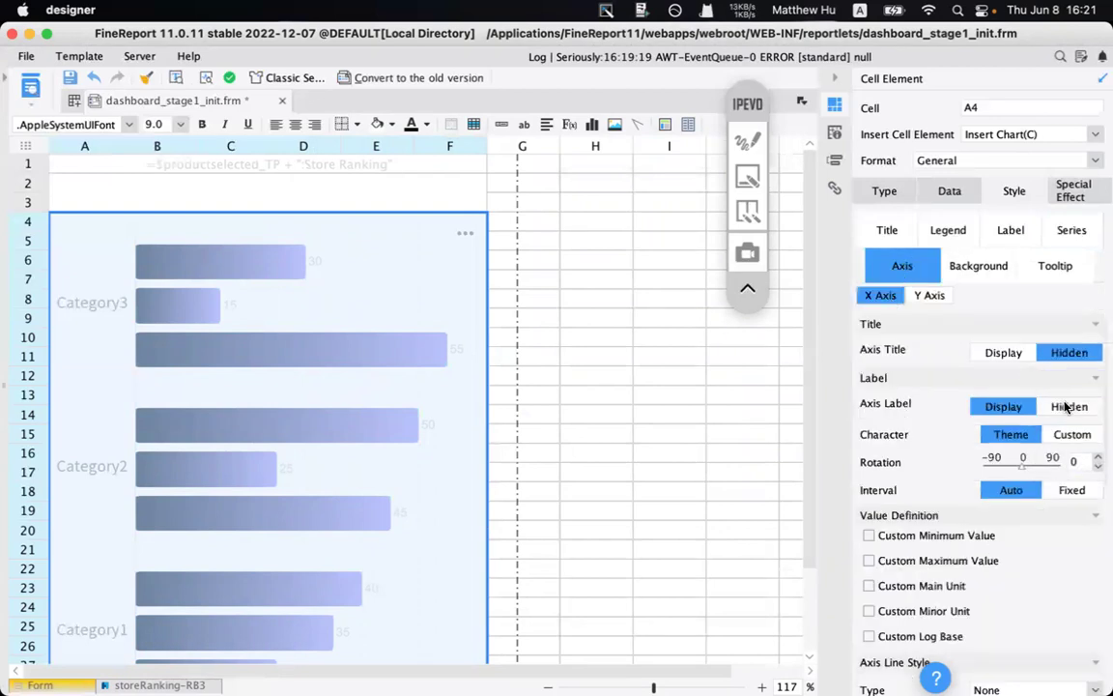
pyautogui.moveTo(809, 434); pyautogui.dragTo(812, 539)
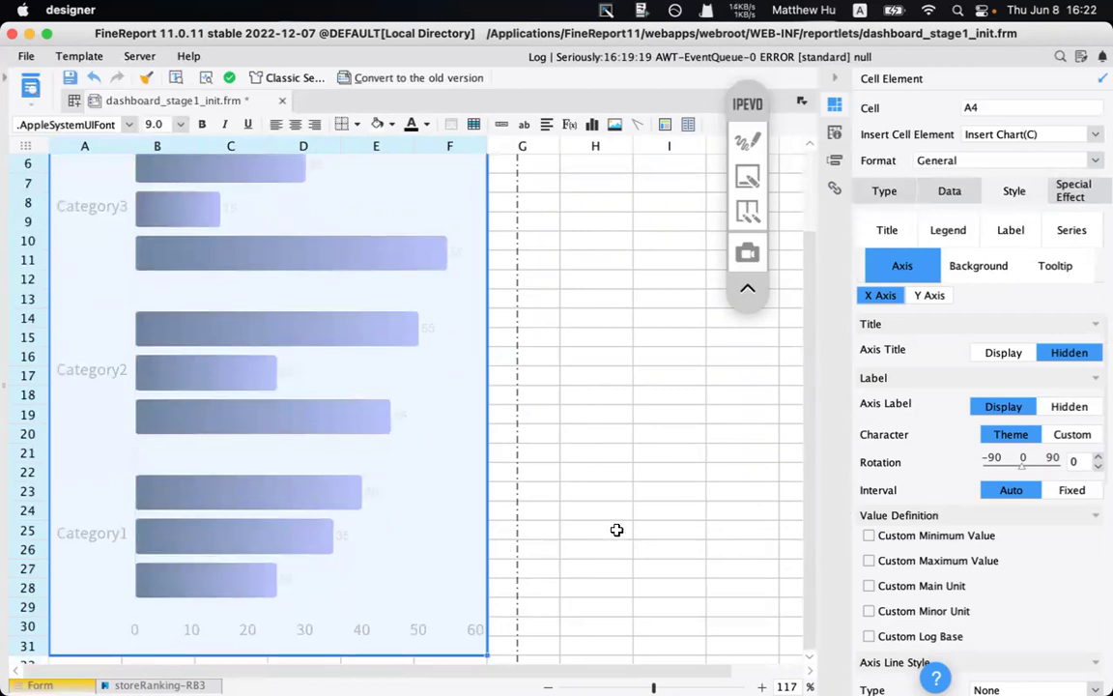
pyautogui.click(1083, 406)
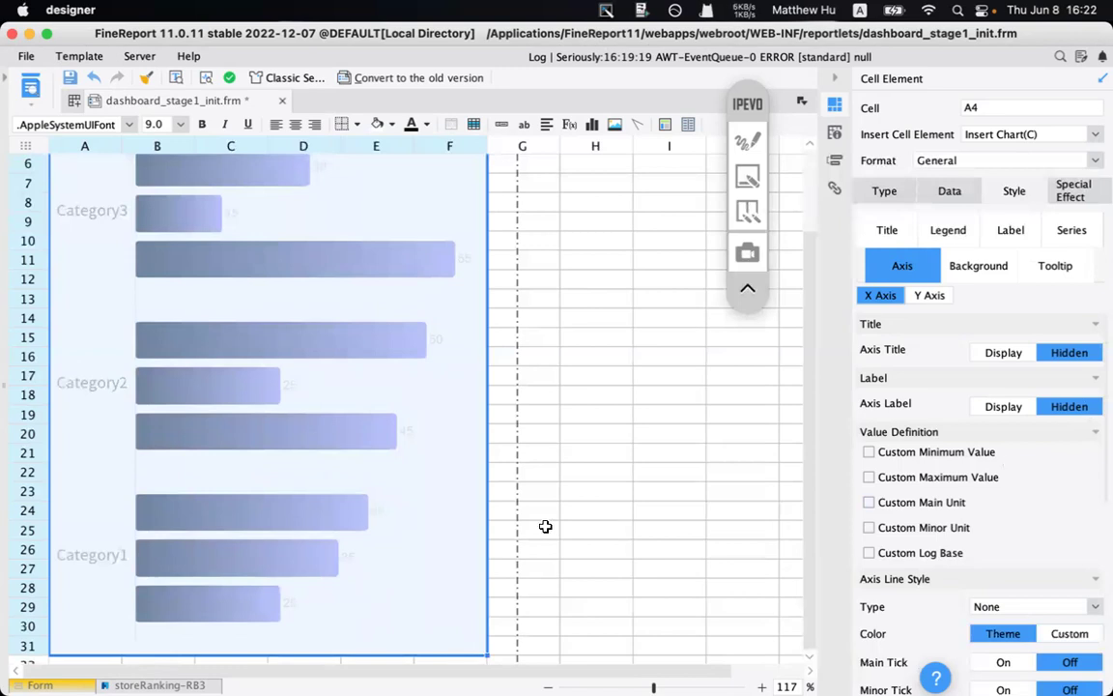
pyautogui.click(868, 552)
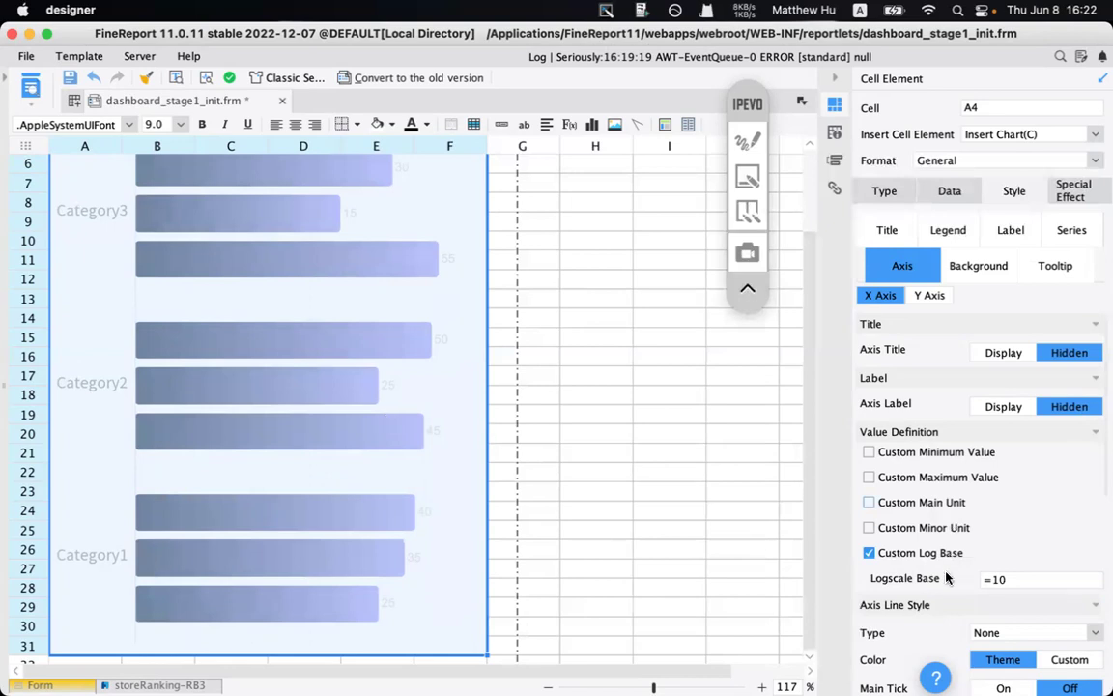
pyautogui.scroll(-5, 947, 577)
pyautogui.scroll(-1, 946, 577)
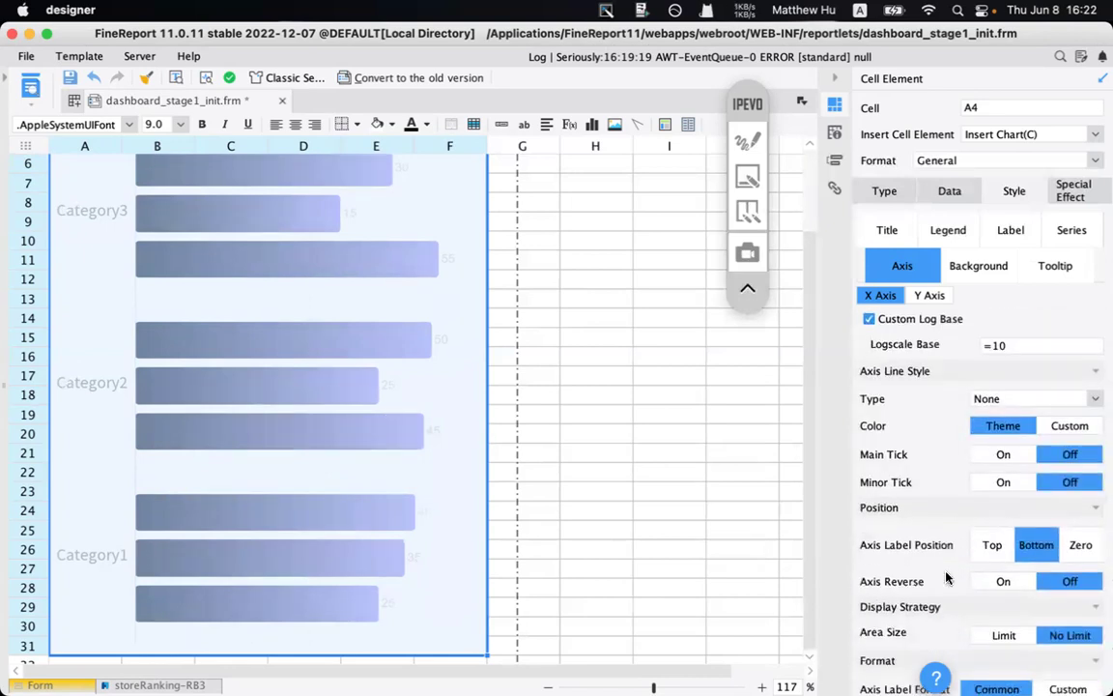
pyautogui.scroll(-4, 947, 577)
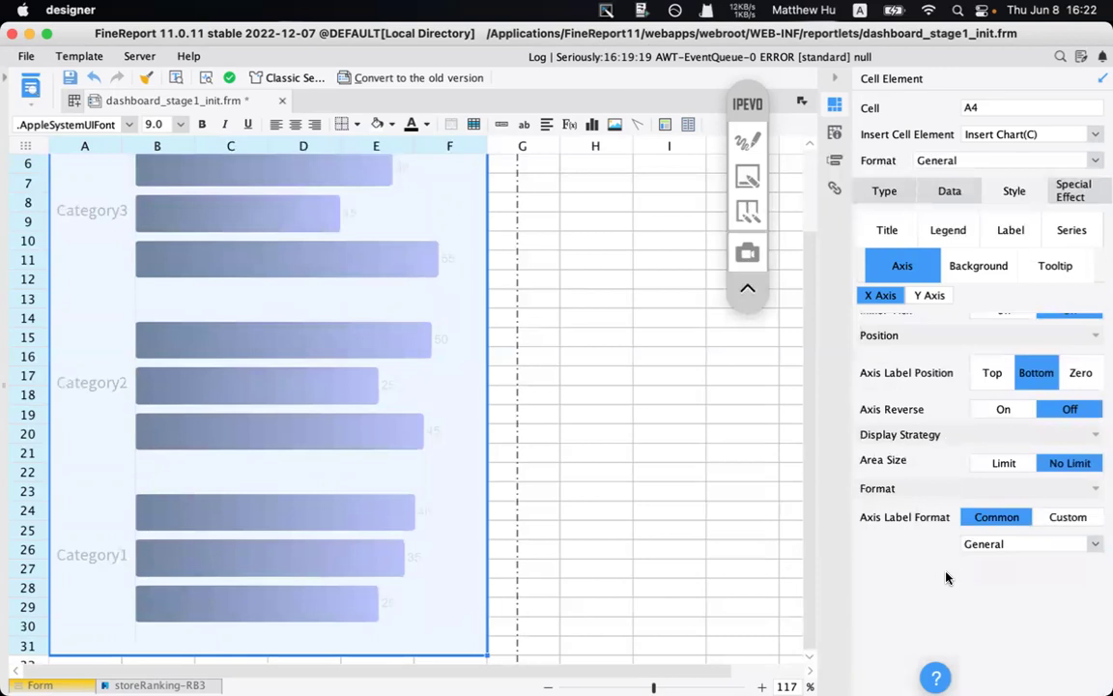
# - Switch the Y axis labels to a custom character style with font size 8 and light grey text
pyautogui.click(930, 294)
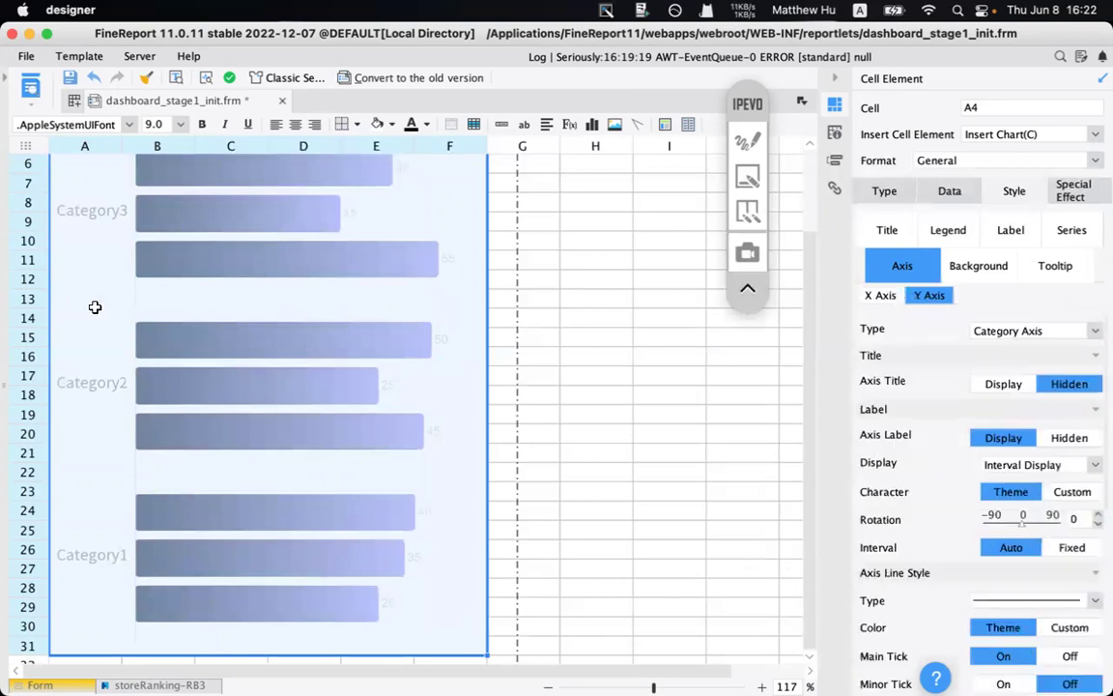
pyautogui.scroll(3, 95, 308)
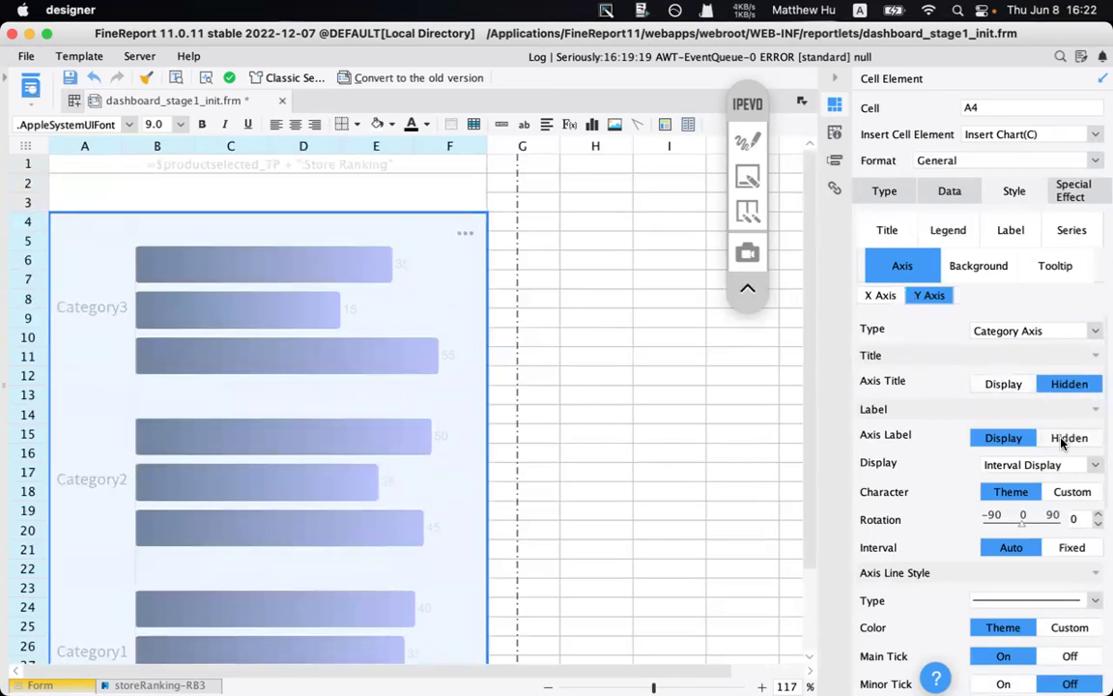
pyautogui.scroll(-3, 967, 483)
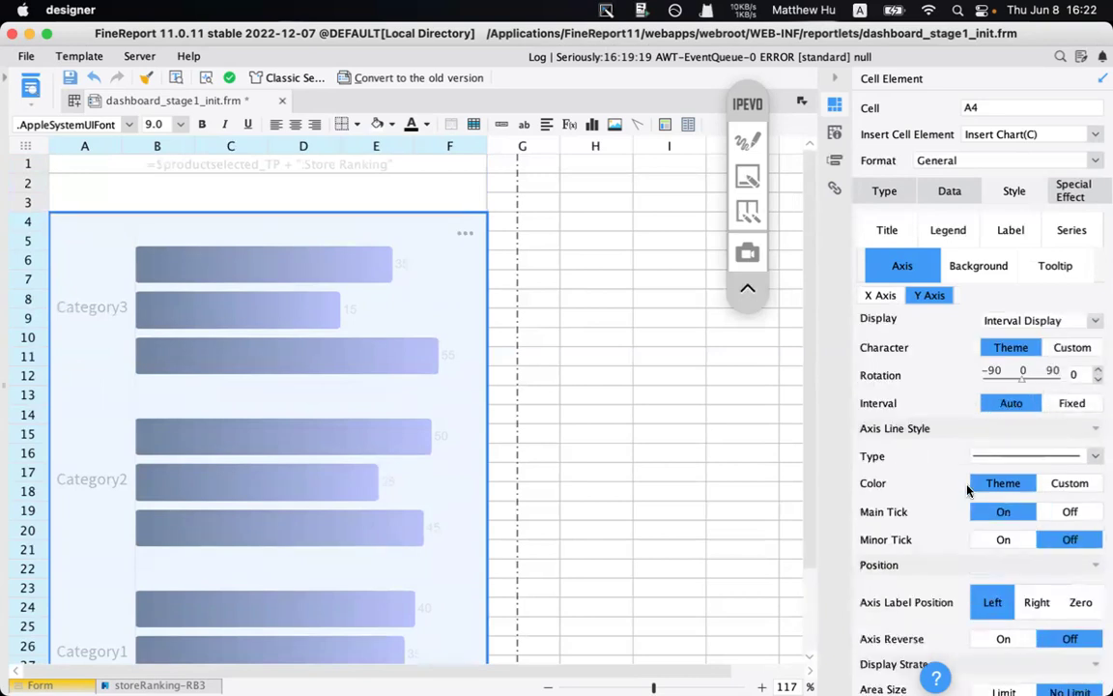
pyautogui.scroll(1, 1058, 400)
pyautogui.click(1070, 375)
pyautogui.click(1018, 427)
pyautogui.scroll(3, 995, 474)
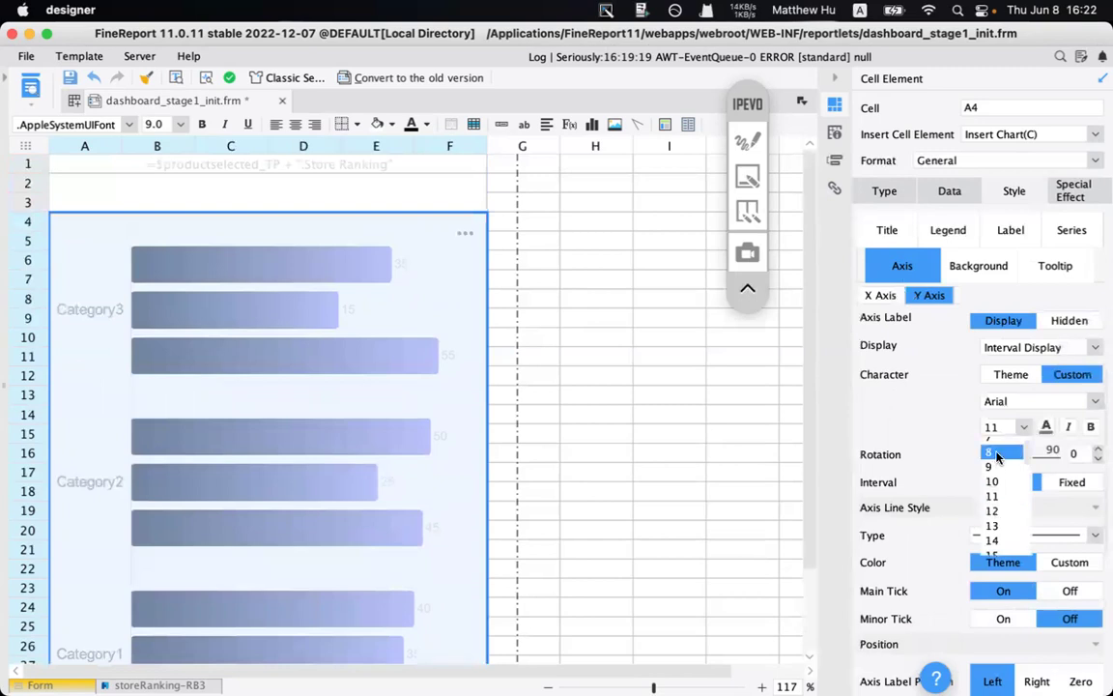
pyautogui.click(992, 444)
pyautogui.click(1043, 430)
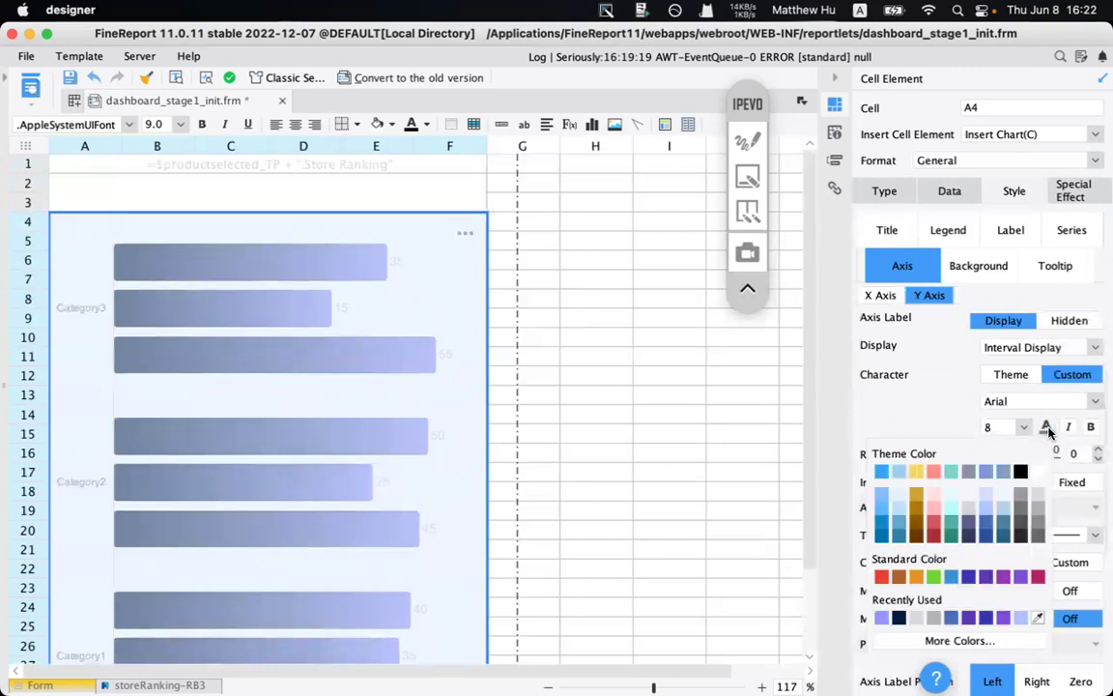
pyautogui.click(918, 620)
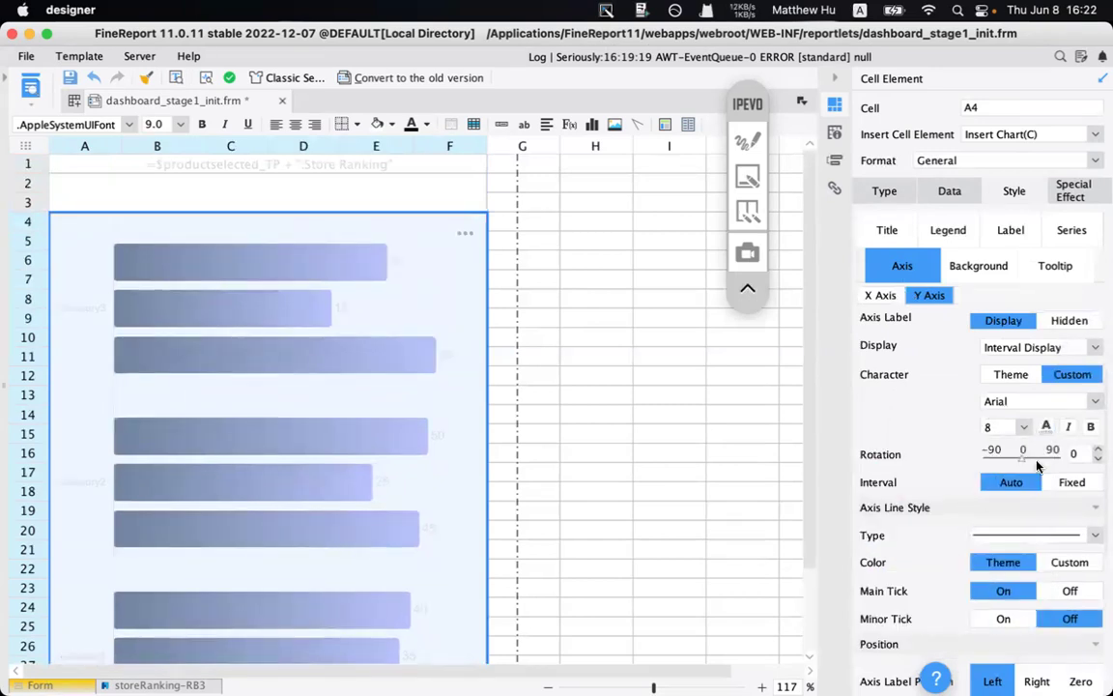
# - Turn off the main tick marks on the Y axis
pyautogui.scroll(-5, 988, 501)
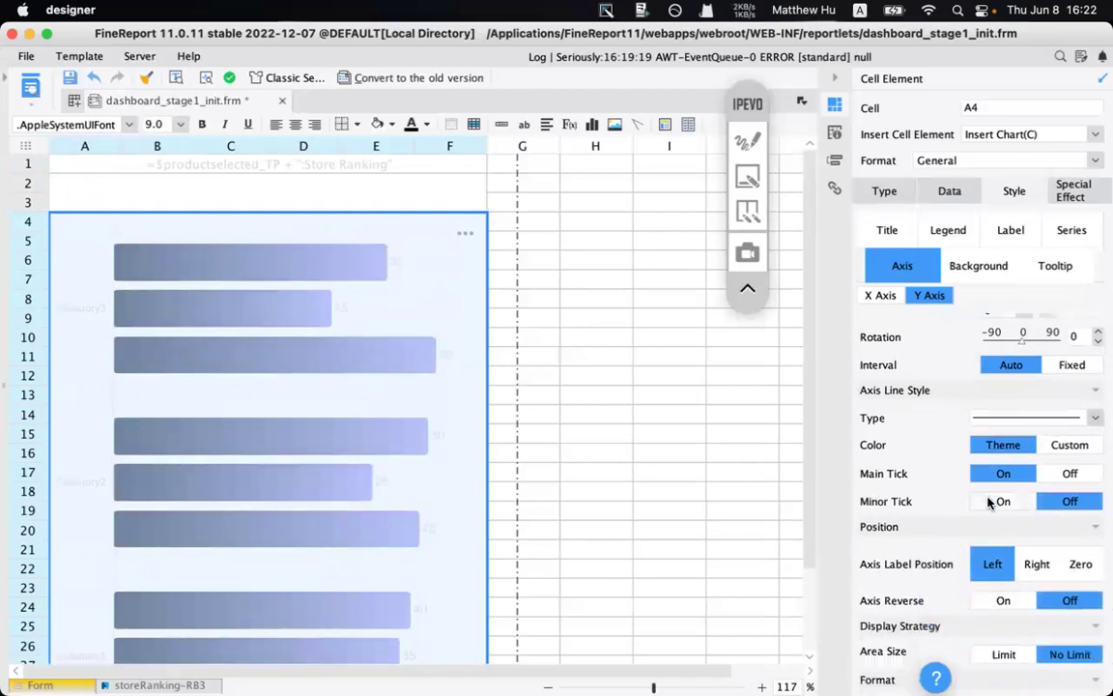
pyautogui.scroll(2, 936, 461)
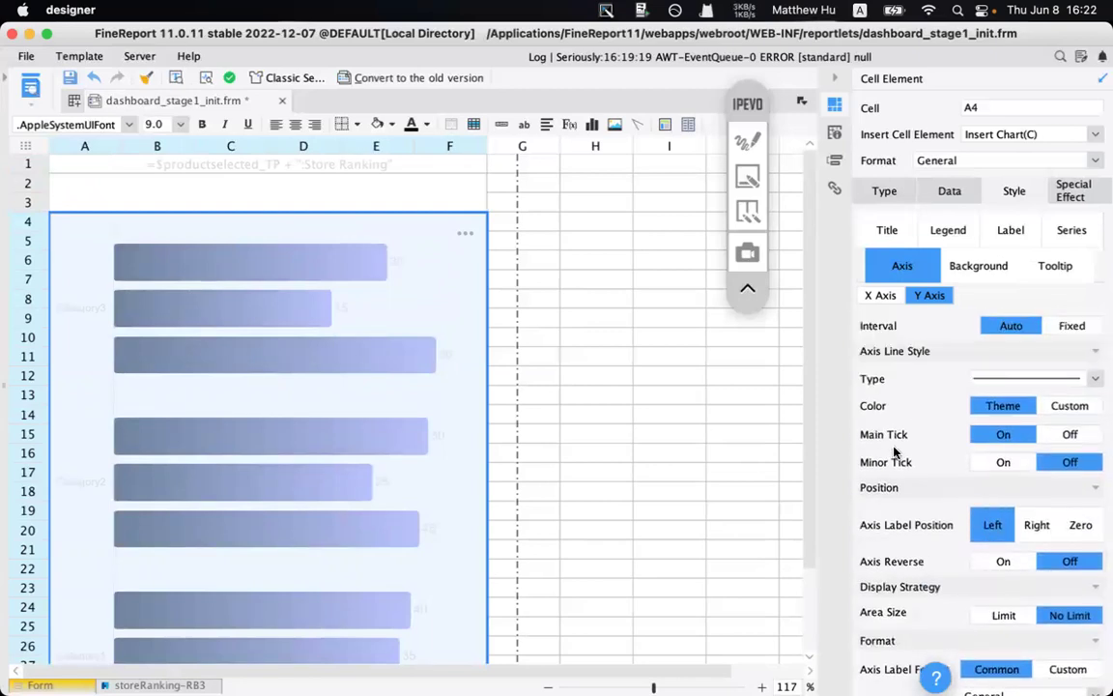
pyautogui.click(1062, 435)
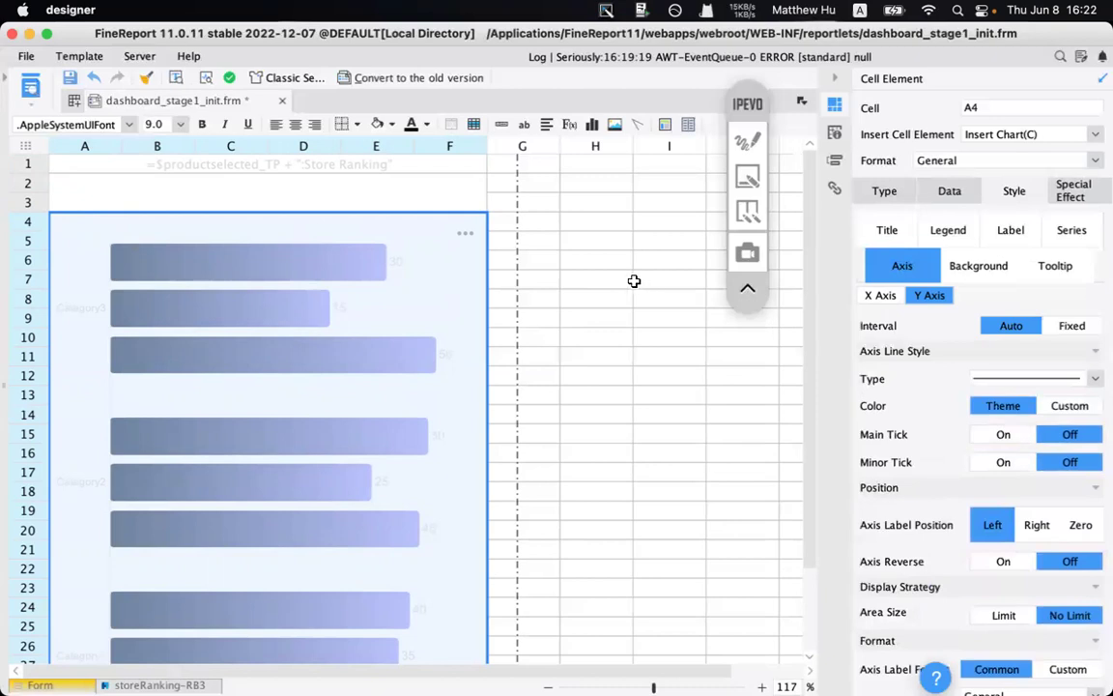
pyautogui.scroll(-1, 1016, 502)
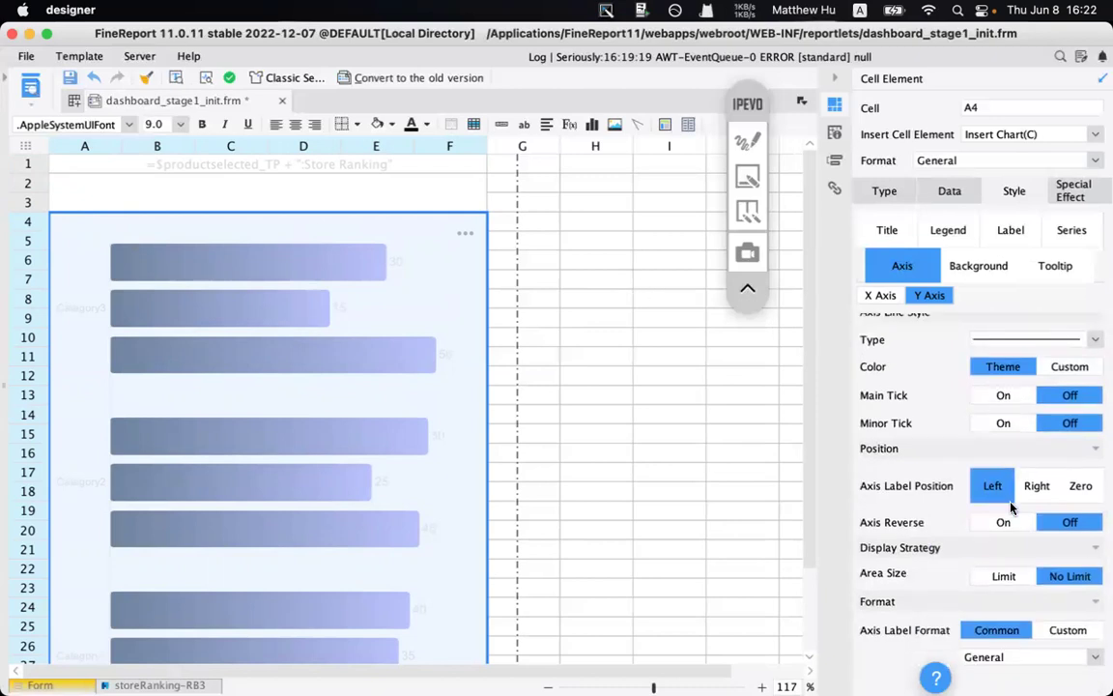
# - Set the vertical gridline of the bar chart's drawing area to None
pyautogui.click(970, 274)
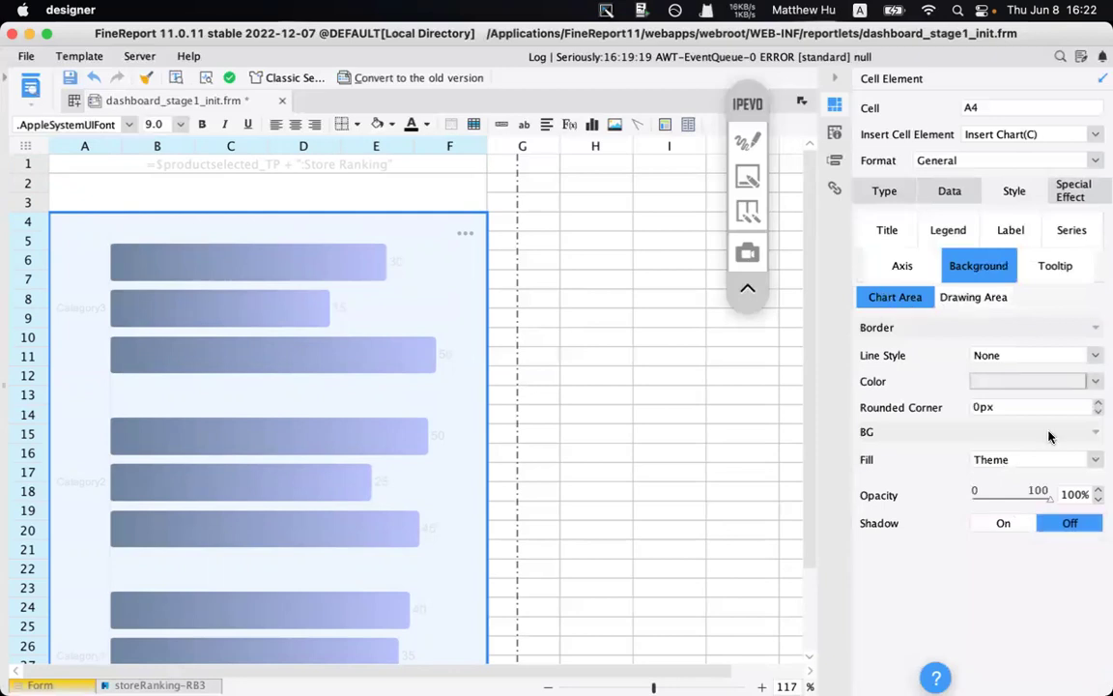
pyautogui.click(978, 300)
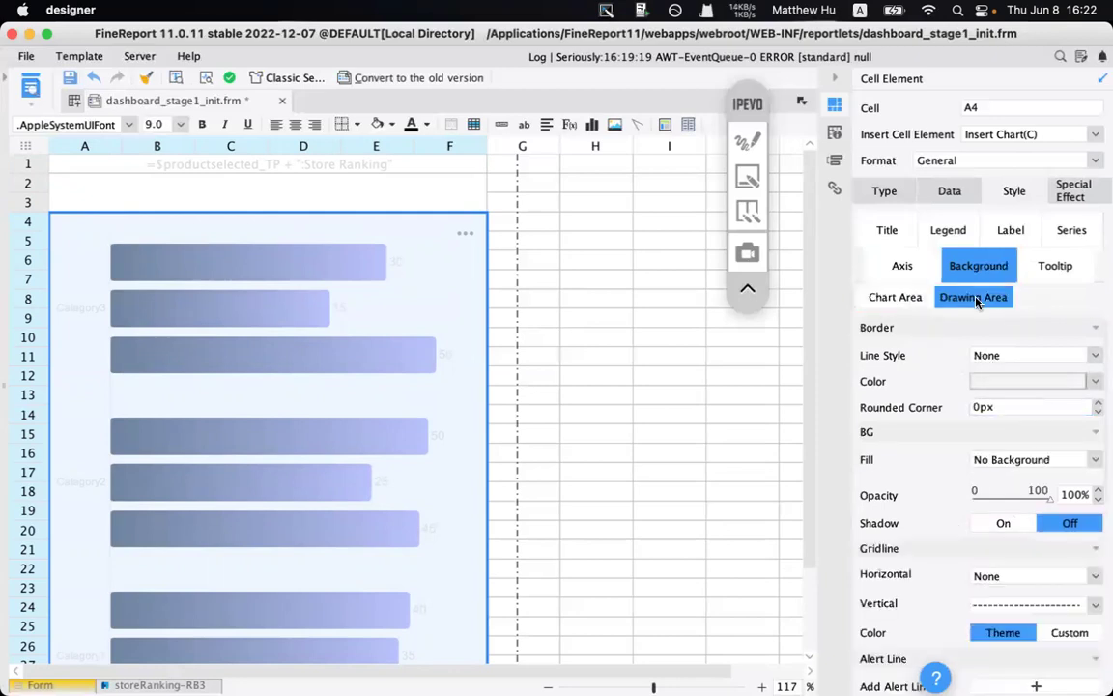
pyautogui.scroll(-3, 939, 495)
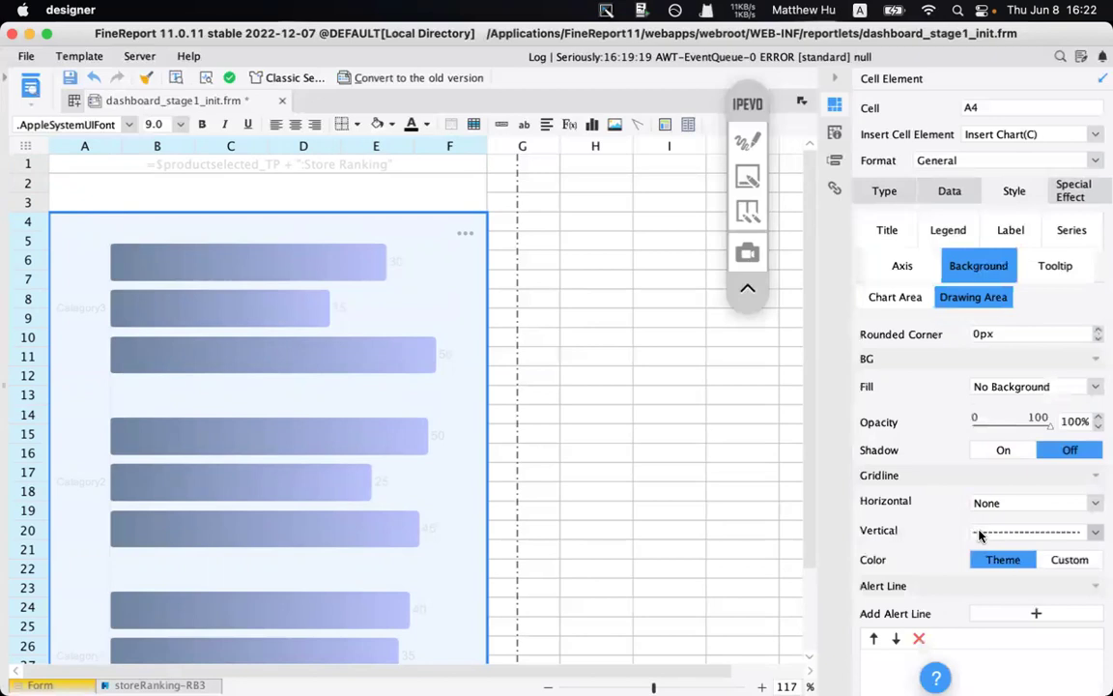
pyautogui.click(747, 142)
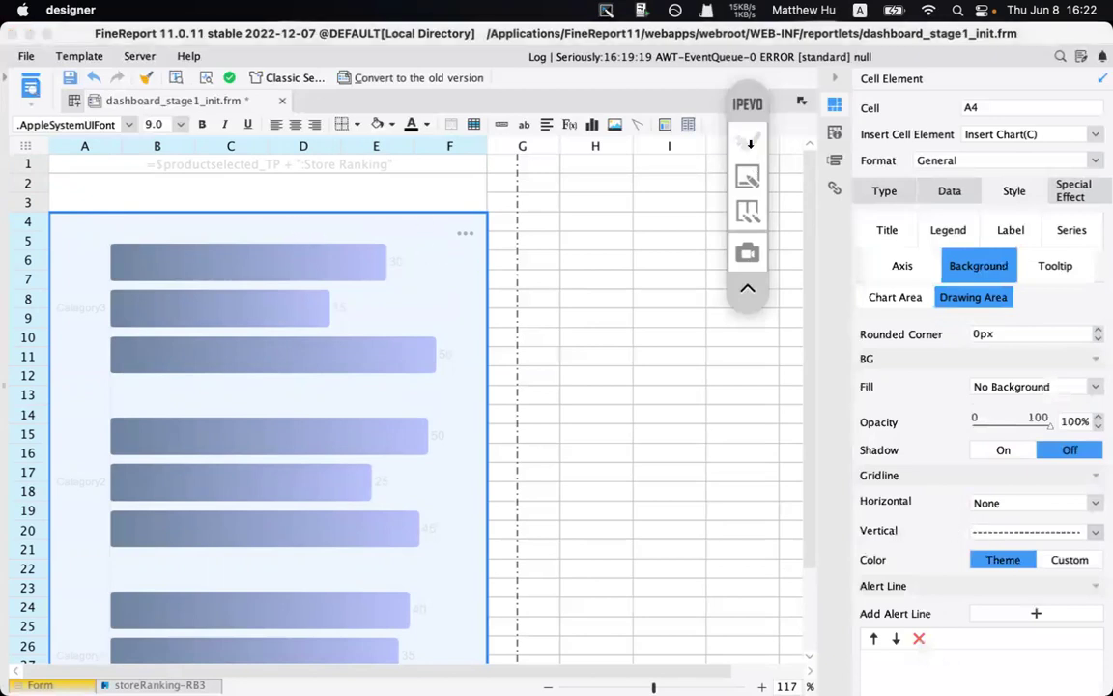
pyautogui.moveTo(298, 225); pyautogui.dragTo(298, 321)
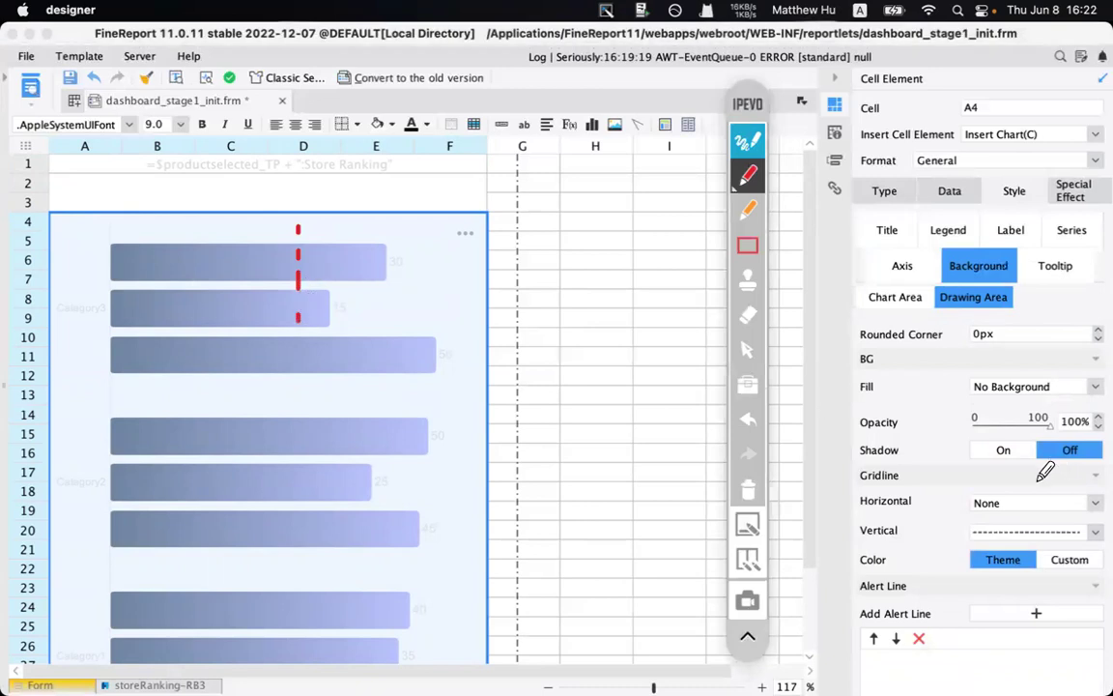
pyautogui.moveTo(854, 545); pyautogui.dragTo(912, 547)
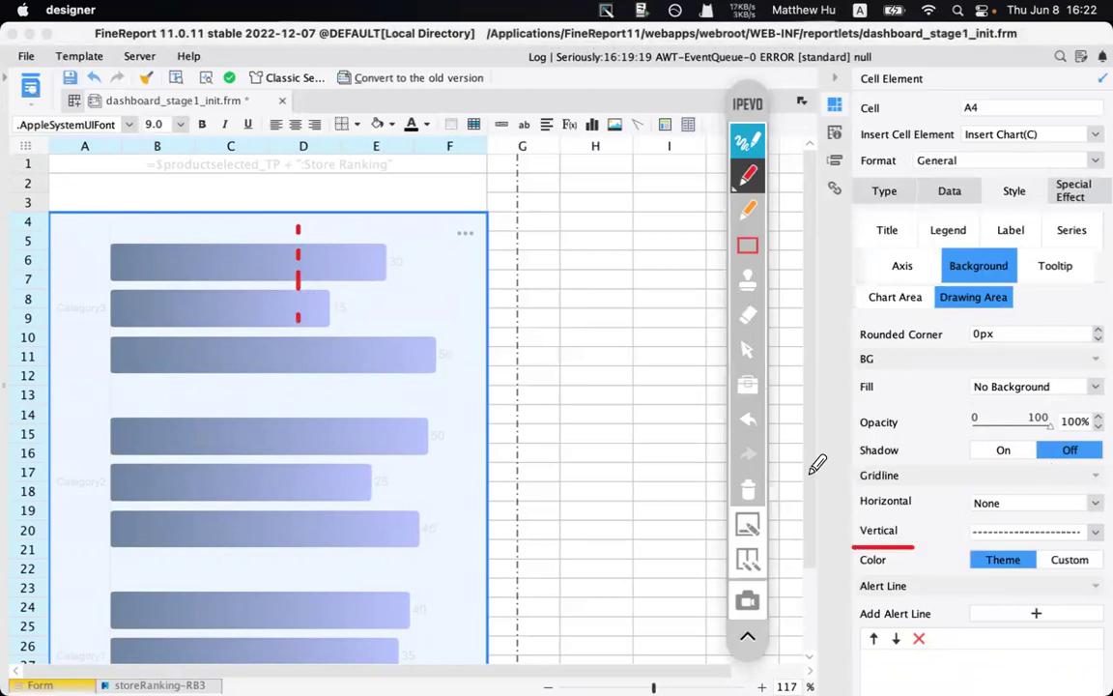
pyautogui.click(747, 489)
pyautogui.click(744, 179)
pyautogui.click(1029, 532)
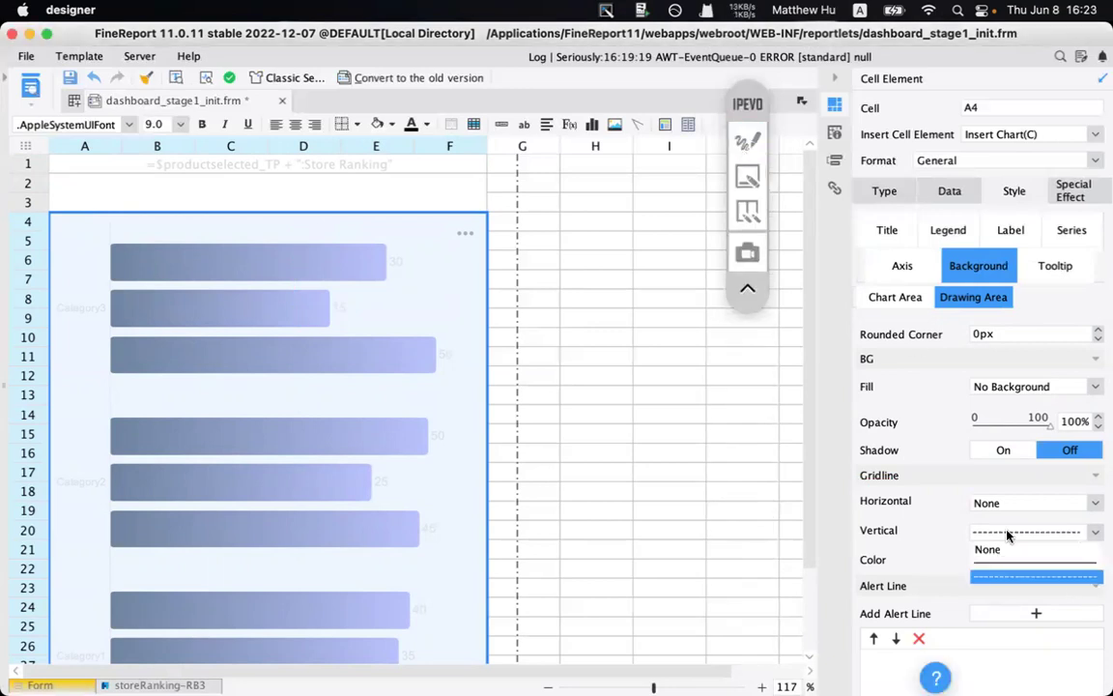
pyautogui.click(987, 548)
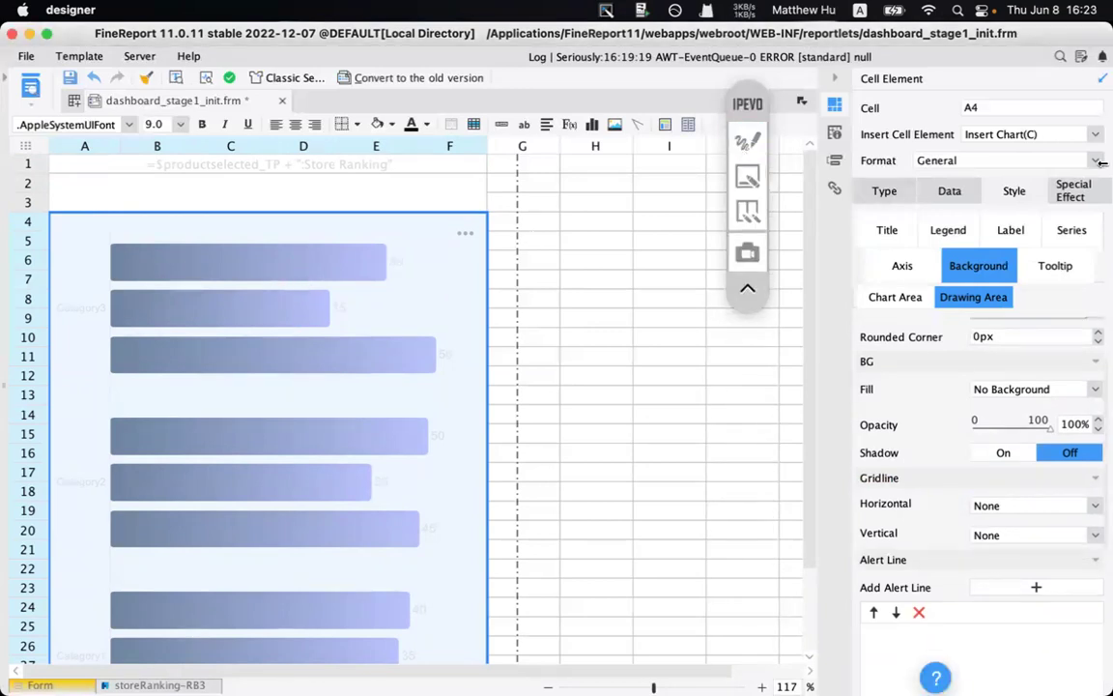
# - Review the chart's tooltip settings and circle the three-dot menu in the chart's corner with temporary ink
pyautogui.click(1056, 267)
pyautogui.scroll(-3, 981, 500)
pyautogui.scroll(5, 957, 454)
pyautogui.scroll(-3, 958, 435)
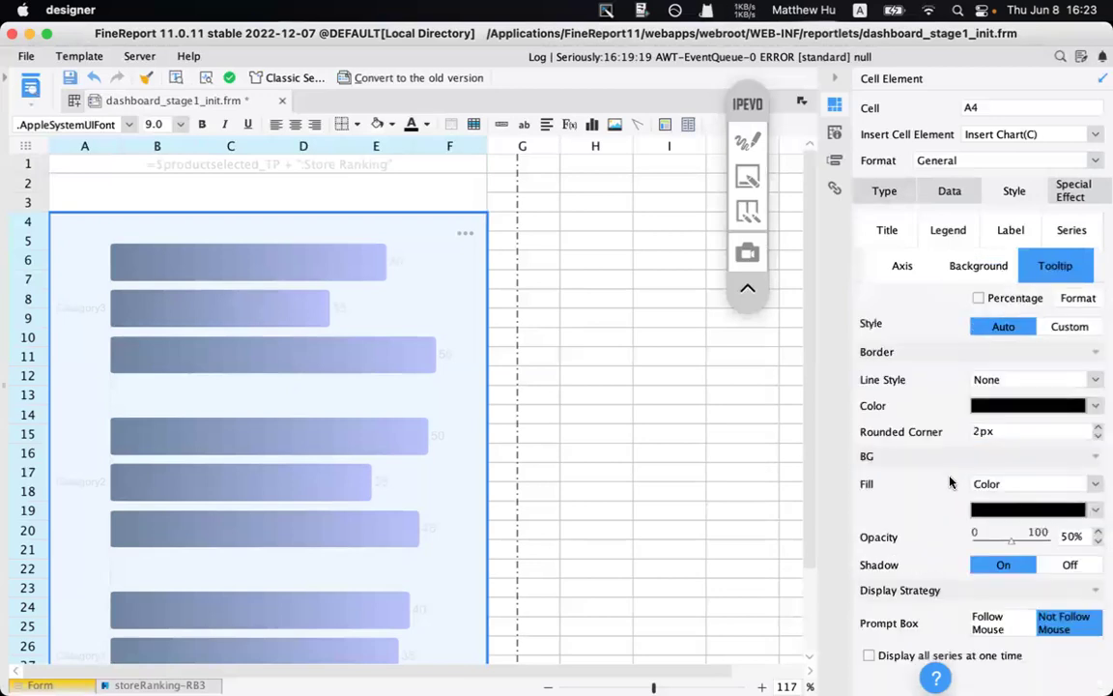
pyautogui.click(747, 142)
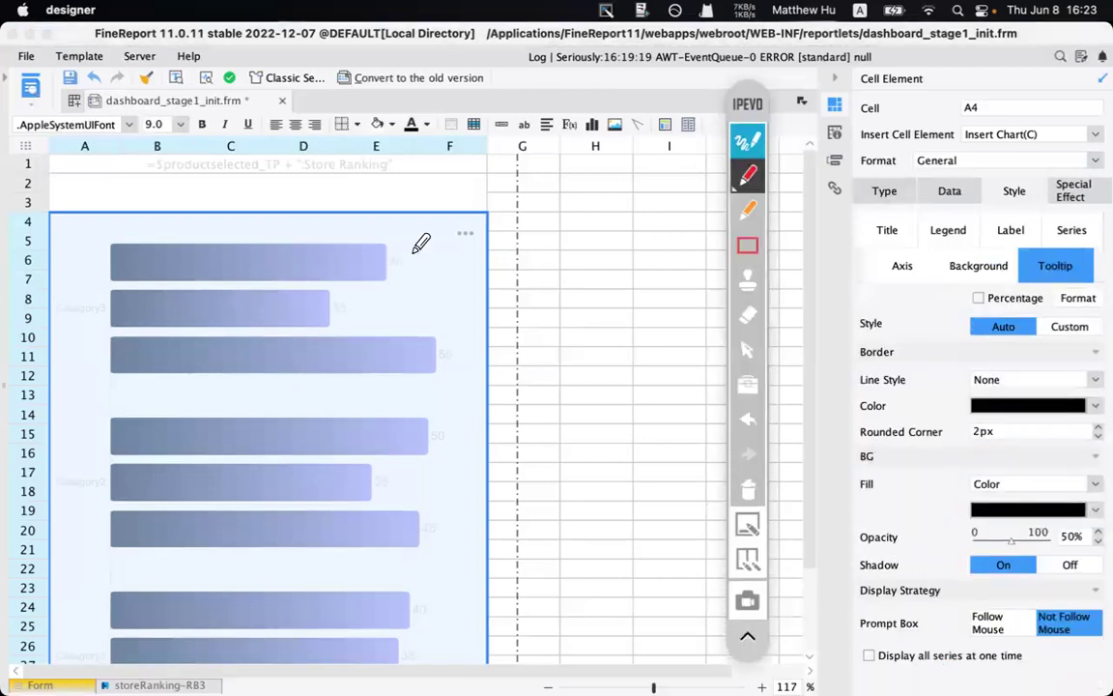
pyautogui.moveTo(456, 249)
pyautogui.mouseDown()
pyautogui.moveTo(475, 214)
pyautogui.moveTo(458, 236)
pyautogui.mouseUp()
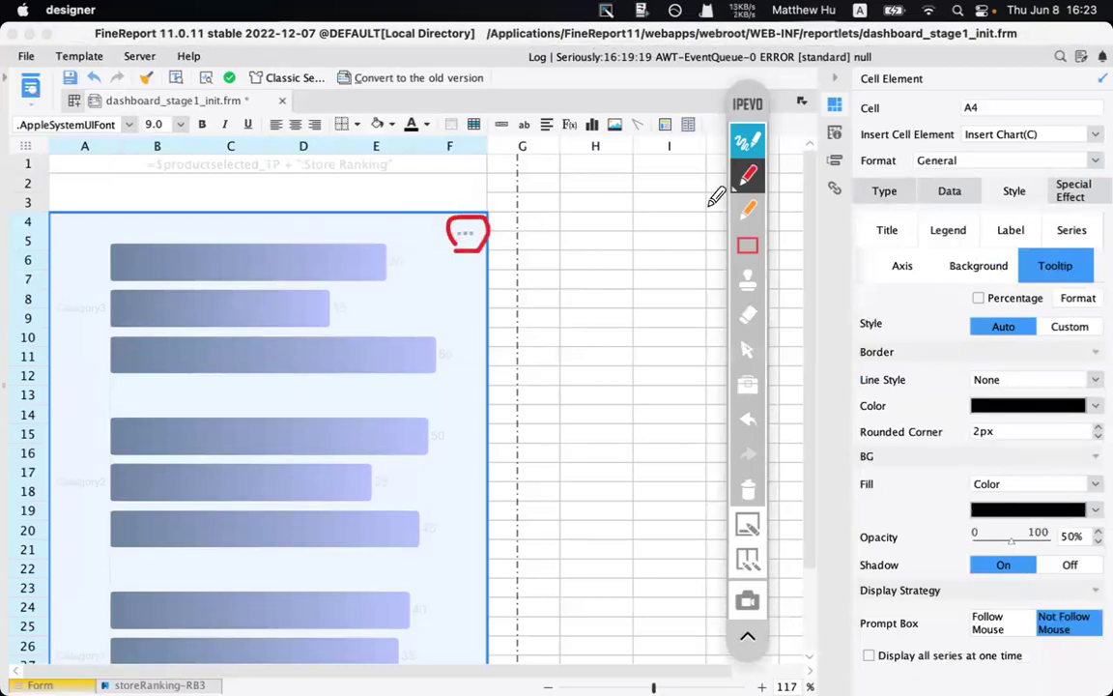
pyautogui.click(748, 488)
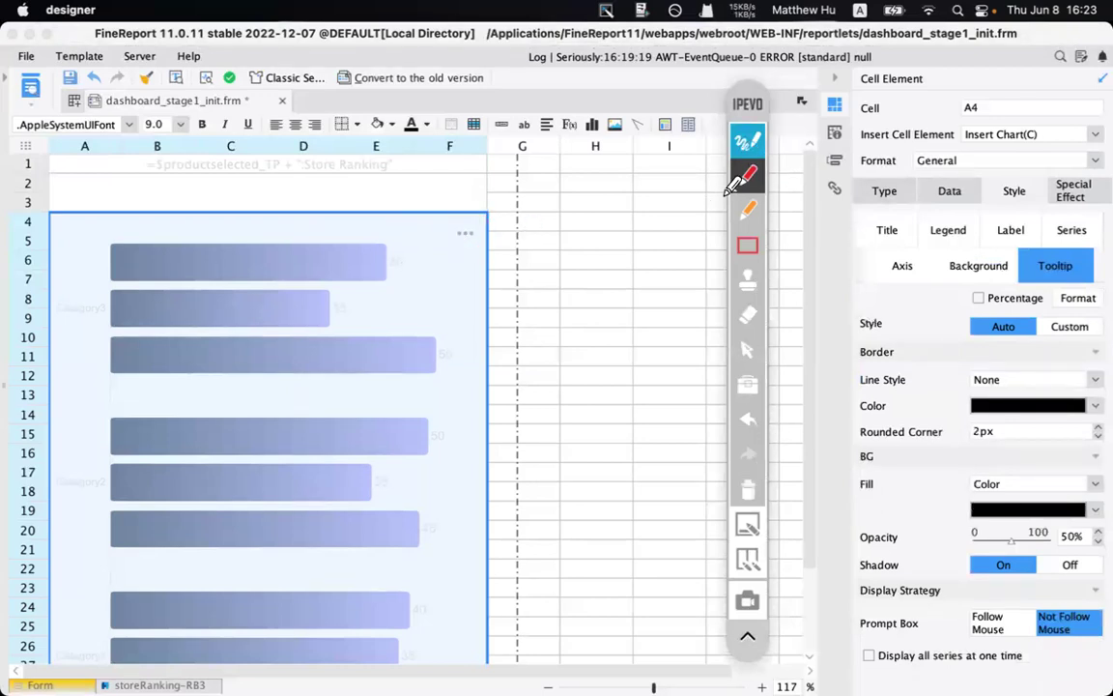
pyautogui.click(750, 139)
# - Disable Sort, Export Image and Full Screen Display in the chart's toolbar content, and preview the dashboard in the browser
pyautogui.click(1076, 193)
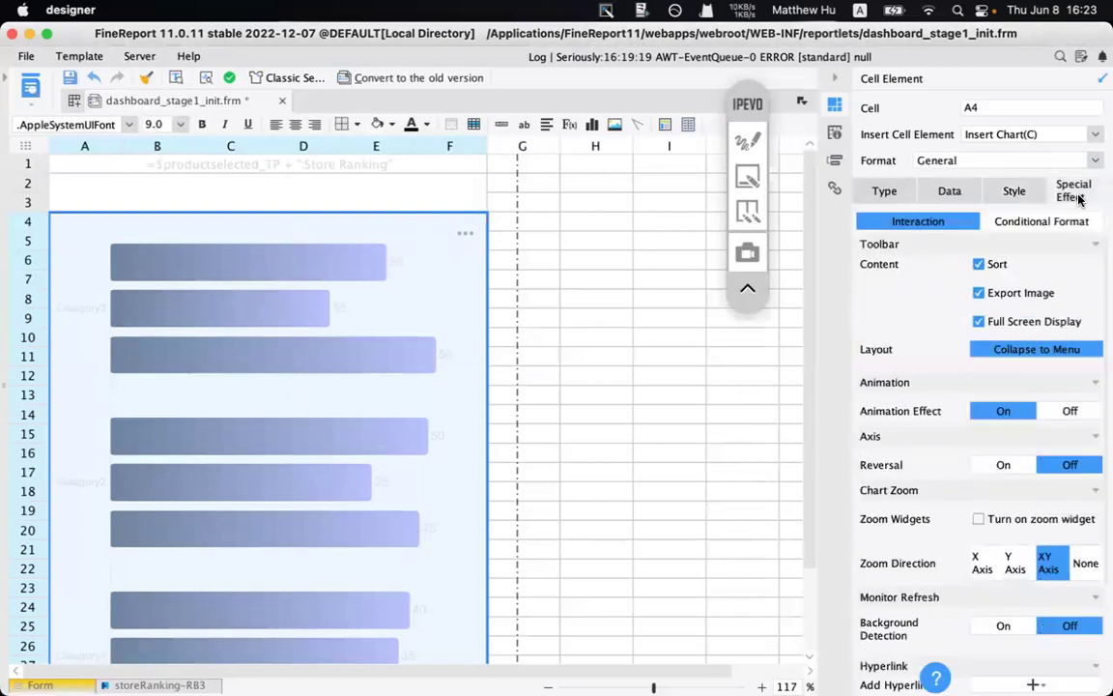
pyautogui.click(980, 264)
pyautogui.click(1010, 307)
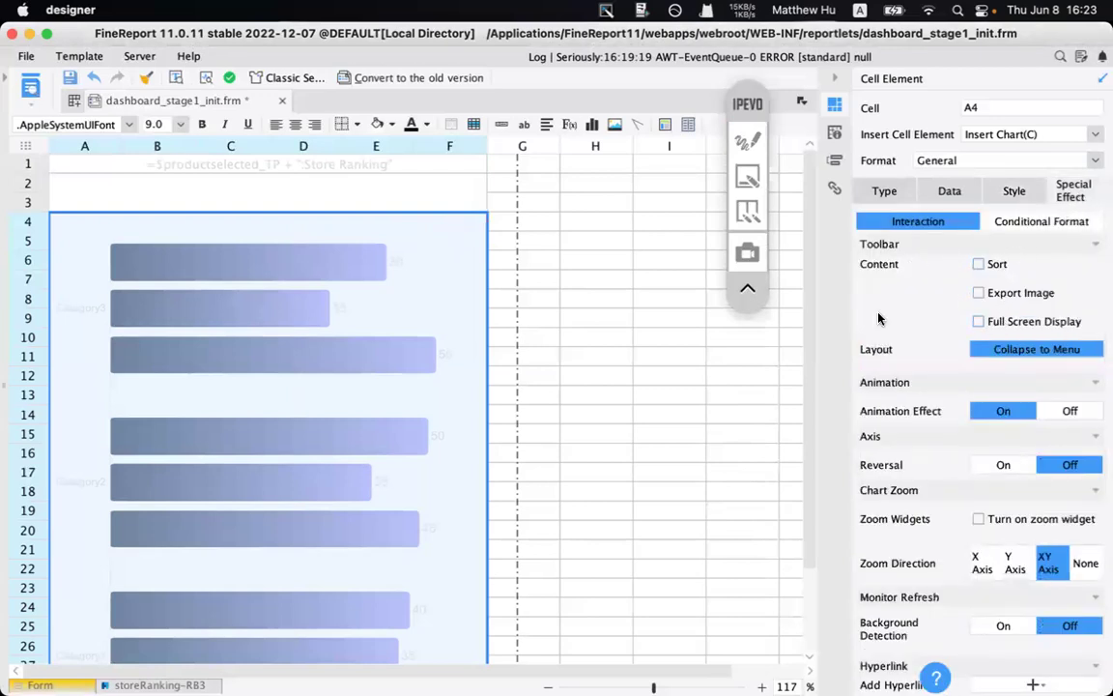
pyautogui.click(995, 321)
pyautogui.click(747, 141)
pyautogui.moveTo(454, 248)
pyautogui.mouseDown()
pyautogui.moveTo(488, 235)
pyautogui.moveTo(454, 220)
pyautogui.mouseUp()
pyautogui.moveTo(961, 263); pyautogui.dragTo(960, 316)
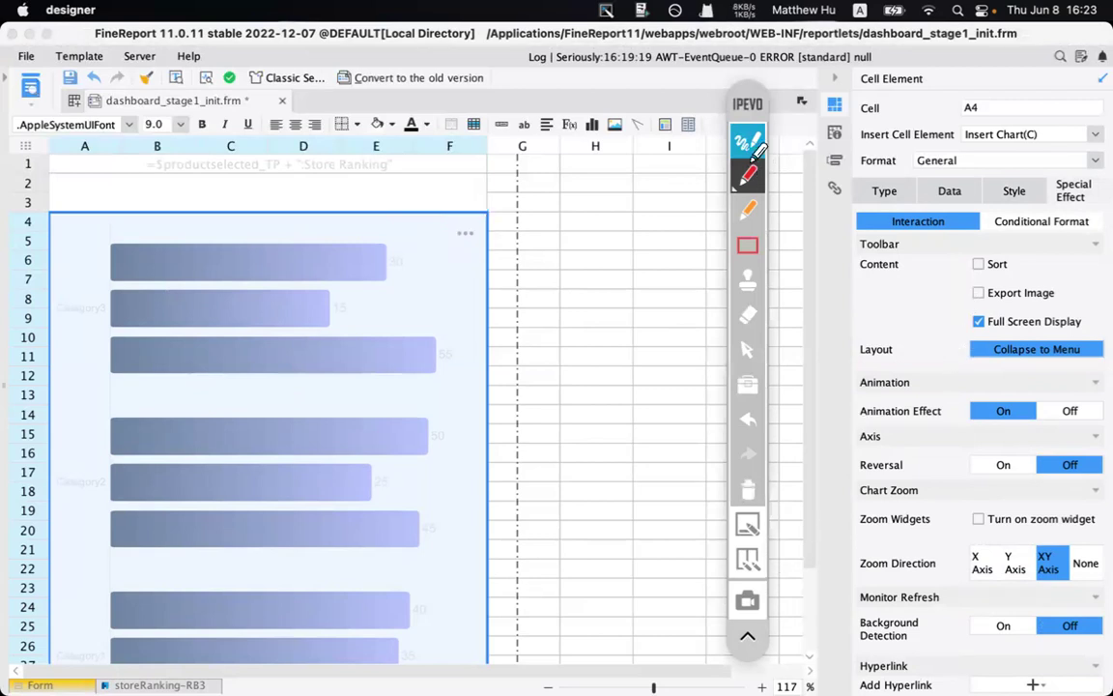
pyautogui.click(749, 143)
pyautogui.click(979, 322)
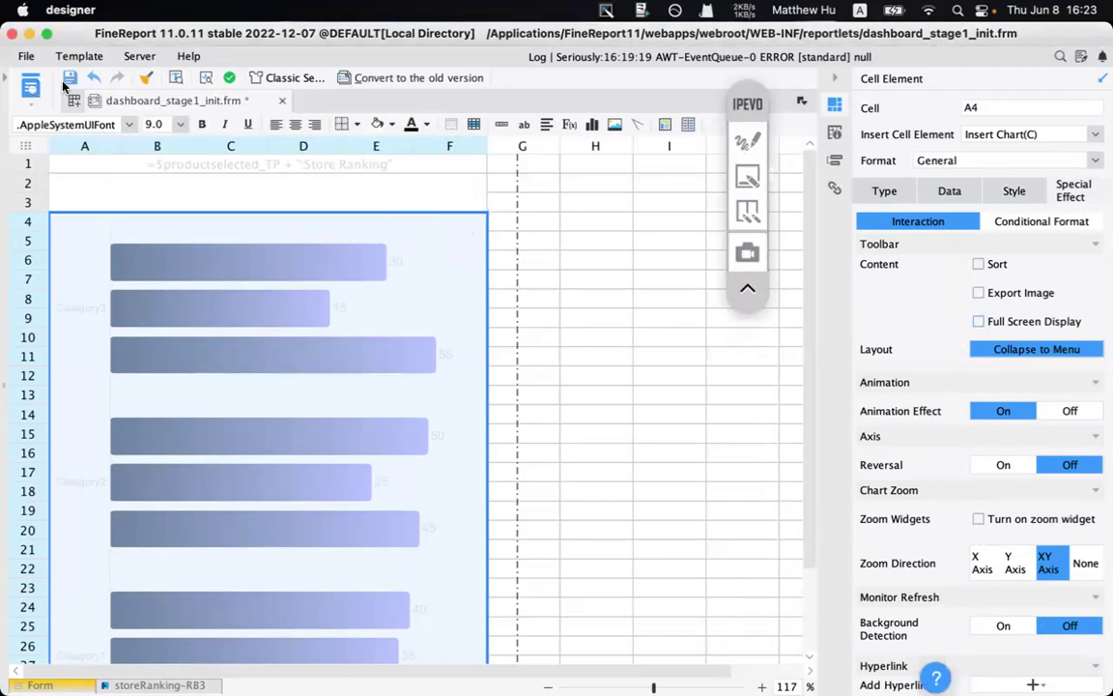
pyautogui.click(27, 85)
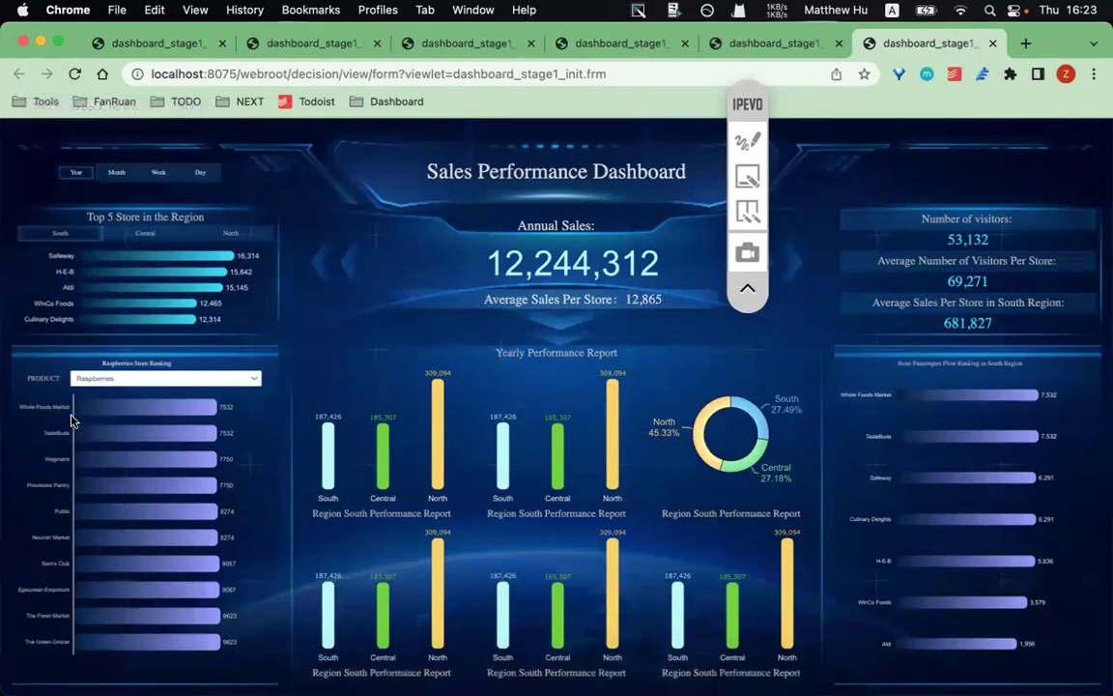
# - Return to the FineReport designer and set the Y axis line type of the store ranking chart to None
pyautogui.moveTo(509, 657)
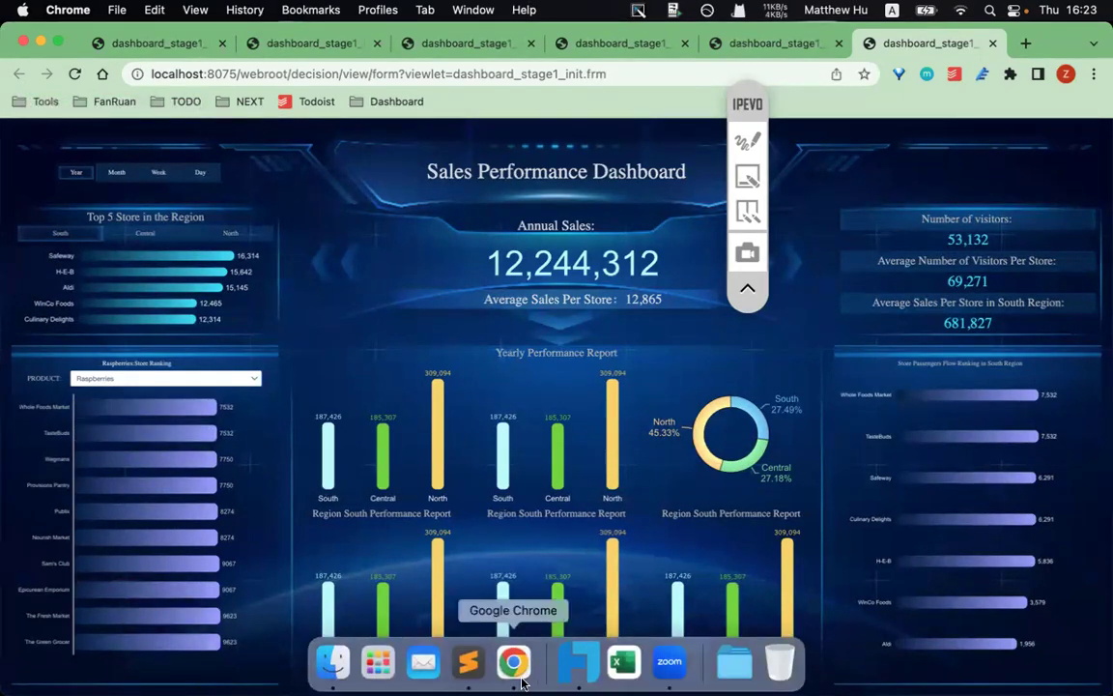
pyautogui.click(578, 662)
pyautogui.click(1011, 224)
pyautogui.click(946, 221)
pyautogui.click(1013, 190)
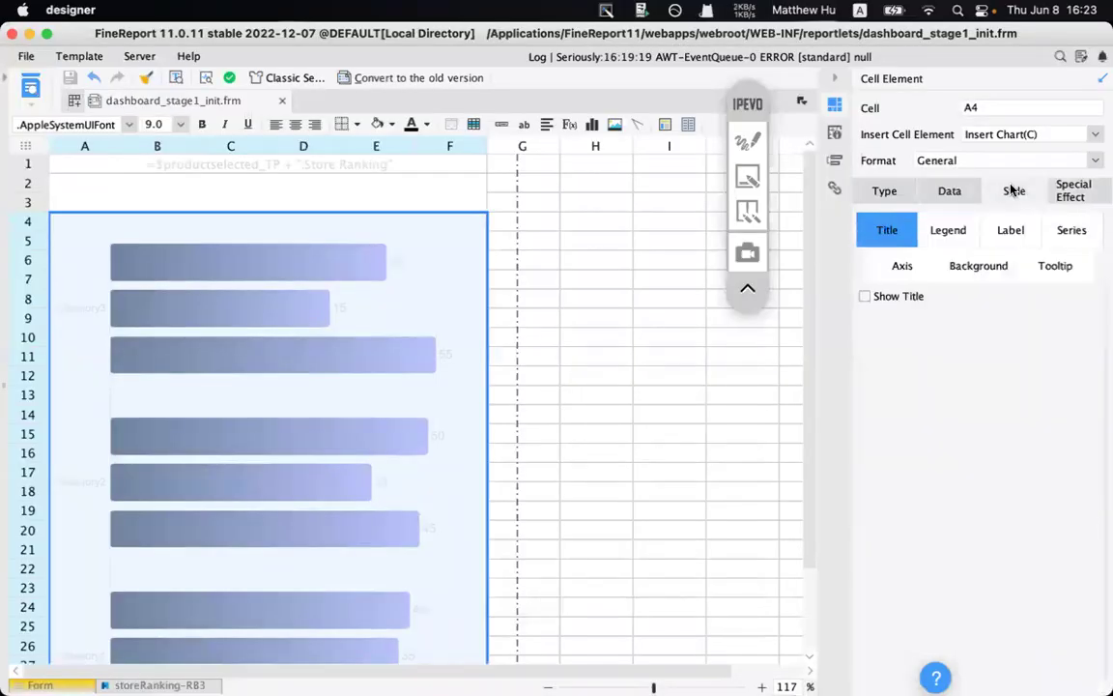
pyautogui.click(901, 265)
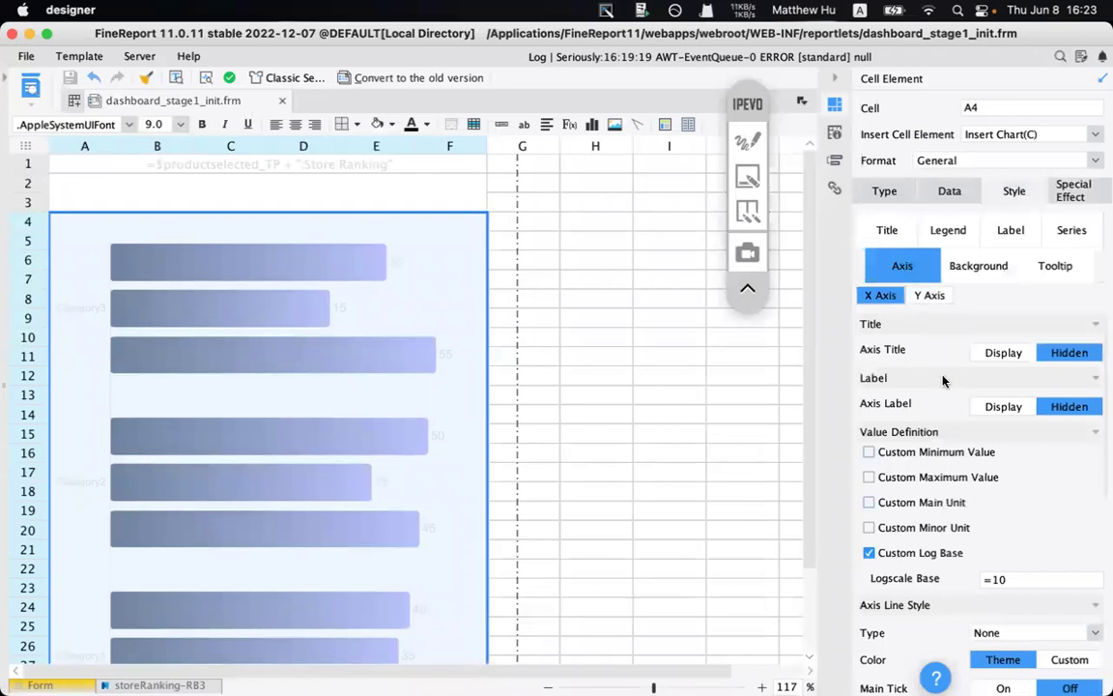
pyautogui.click(929, 295)
pyautogui.scroll(-3, 964, 546)
pyautogui.click(987, 537)
pyautogui.click(987, 552)
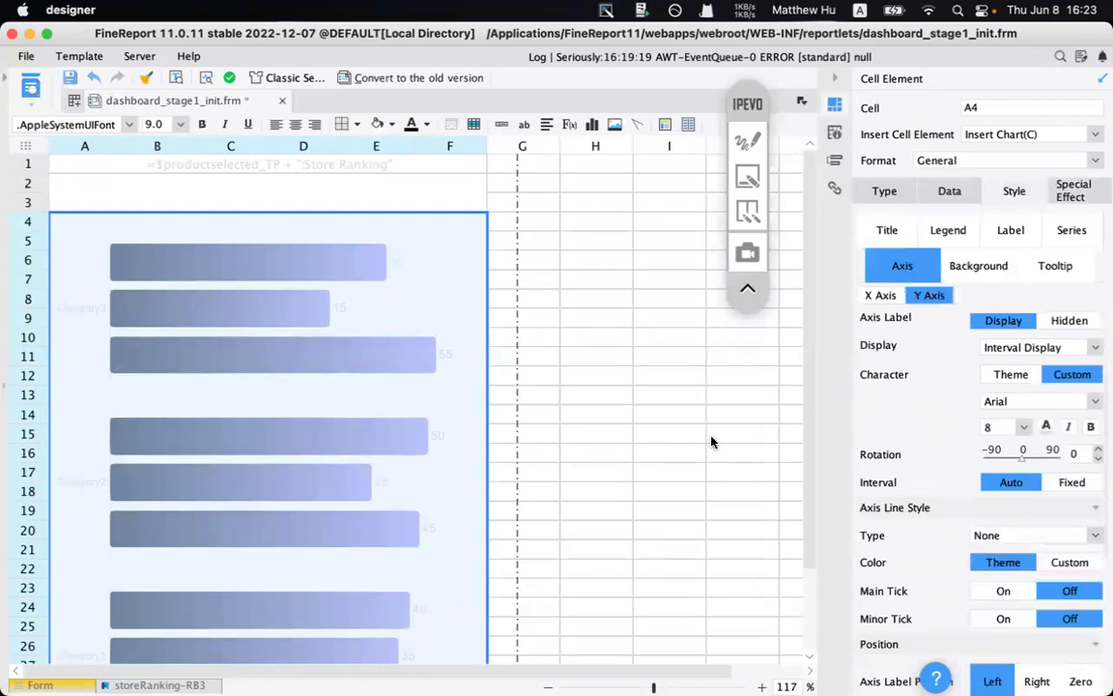
# - Preview the dashboard in the browser and underline the store ranking and passenger flow ranking charts in red for comparison
pyautogui.click(31, 88)
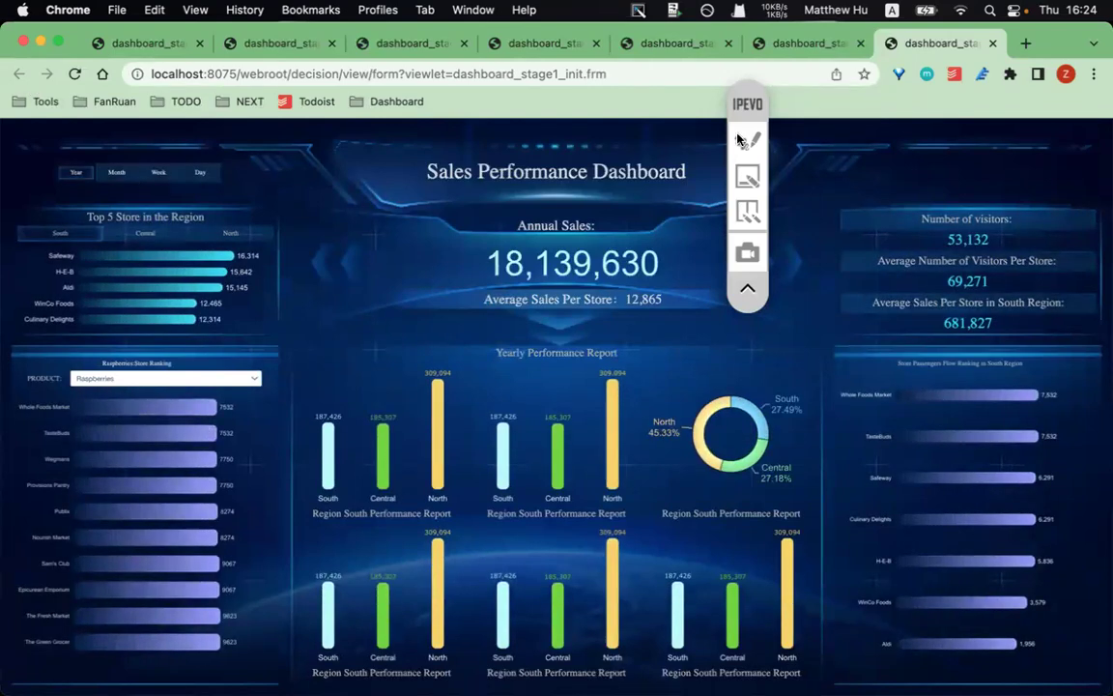
pyautogui.hotkey('ctrl', 'shift', '1')
pyautogui.moveTo(50, 658); pyautogui.dragTo(95, 657)
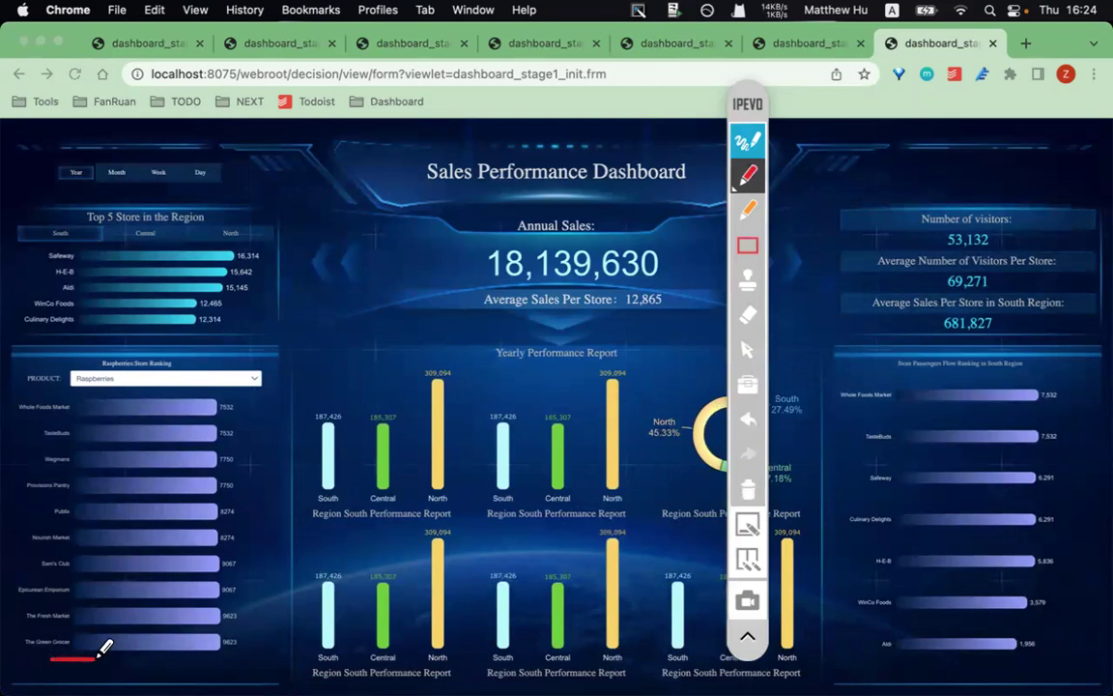
pyautogui.moveTo(847, 669); pyautogui.dragTo(1008, 668)
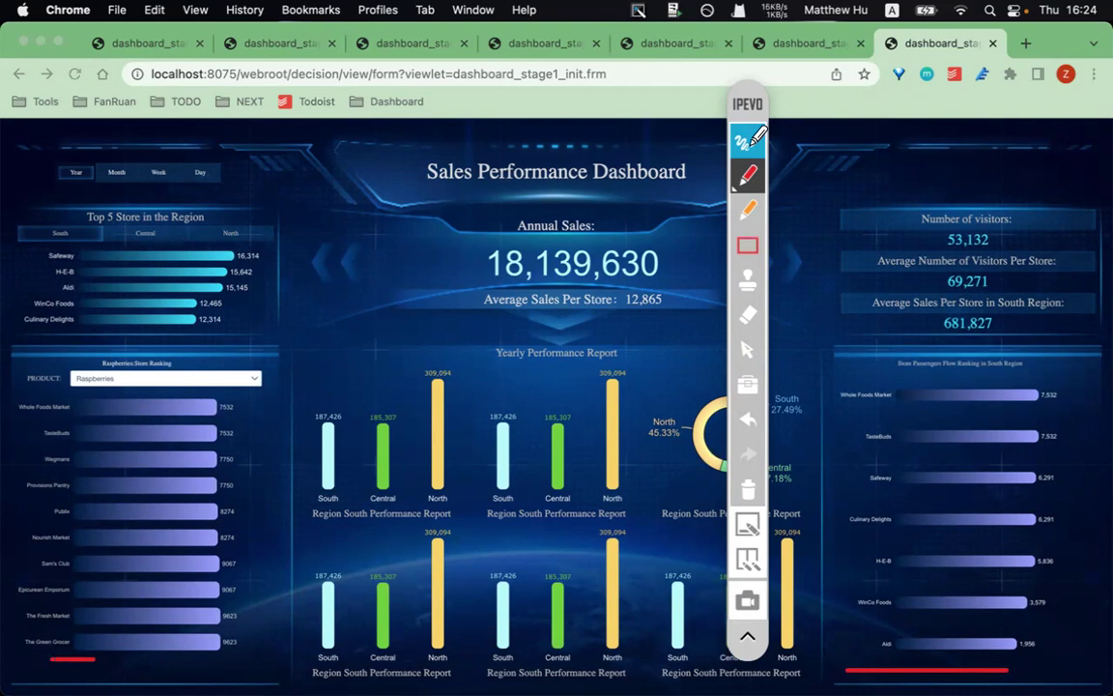
pyautogui.click(755, 136)
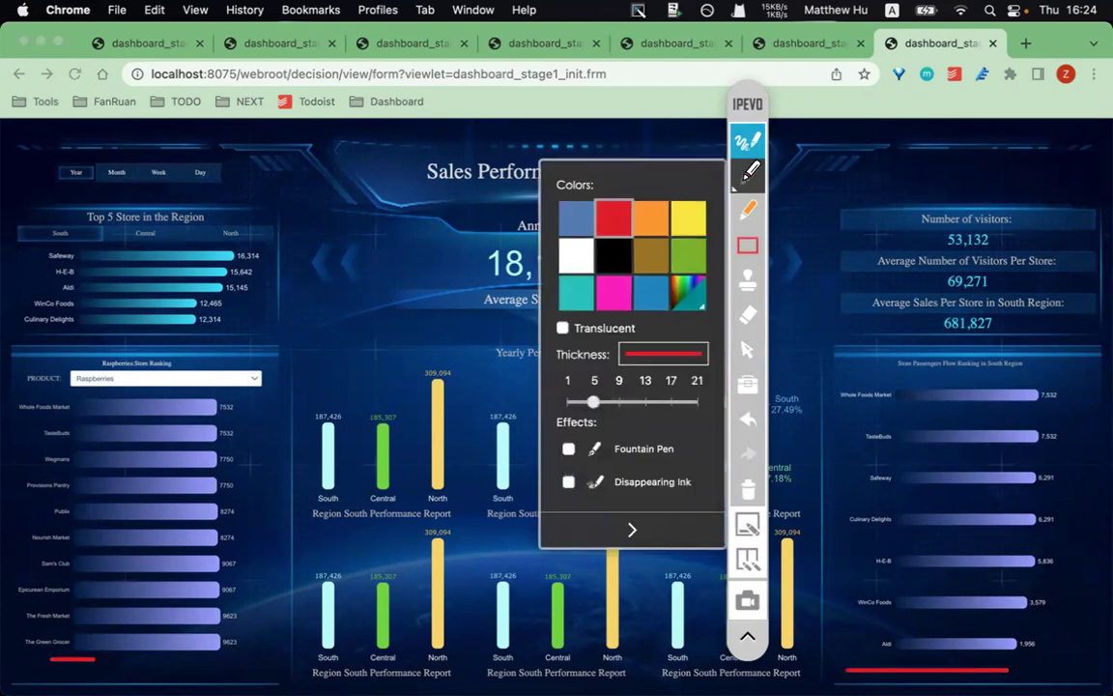
pyautogui.click(753, 136)
pyautogui.click(753, 136)
# - Switch to Finder, open scdedule(Dashboard).xlsx from the DashboardDesign folder in Excel, and show its Agenda sheet
pyautogui.moveTo(580, 676)
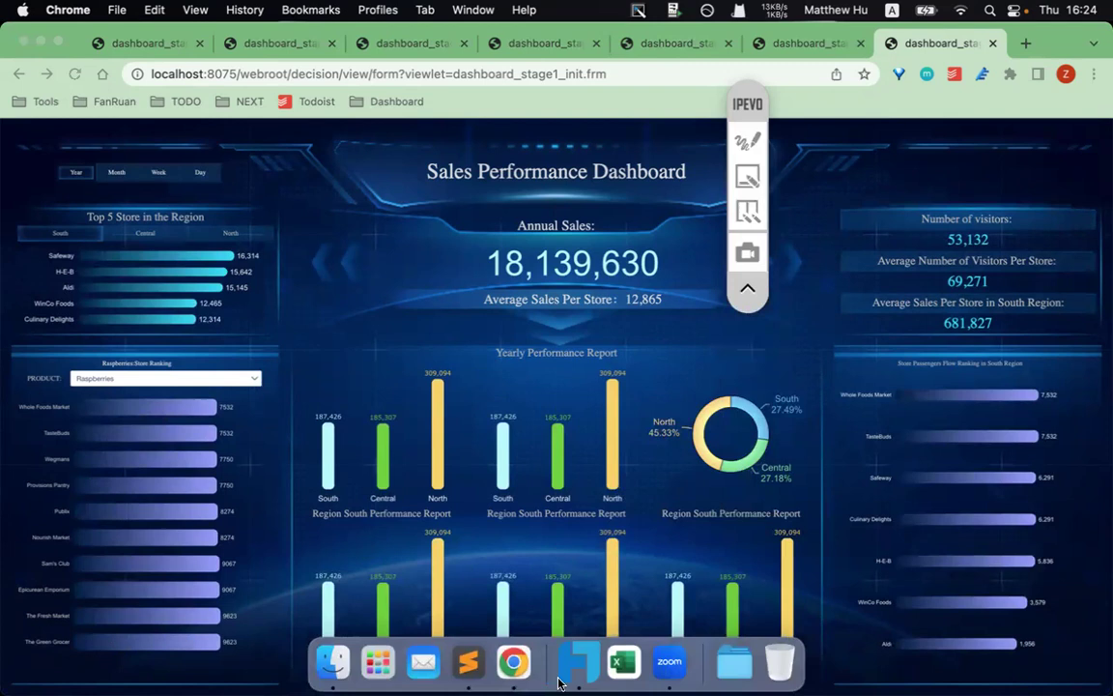
pyautogui.click(318, 657)
pyautogui.click(215, 242)
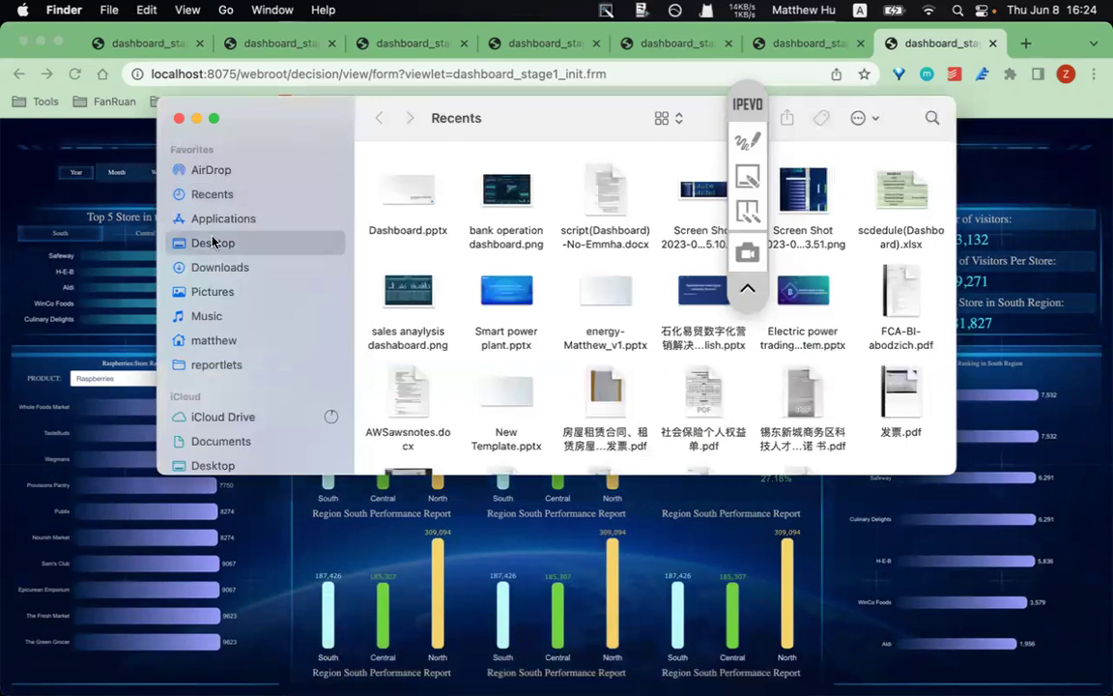
pyautogui.doubleClick(443, 178)
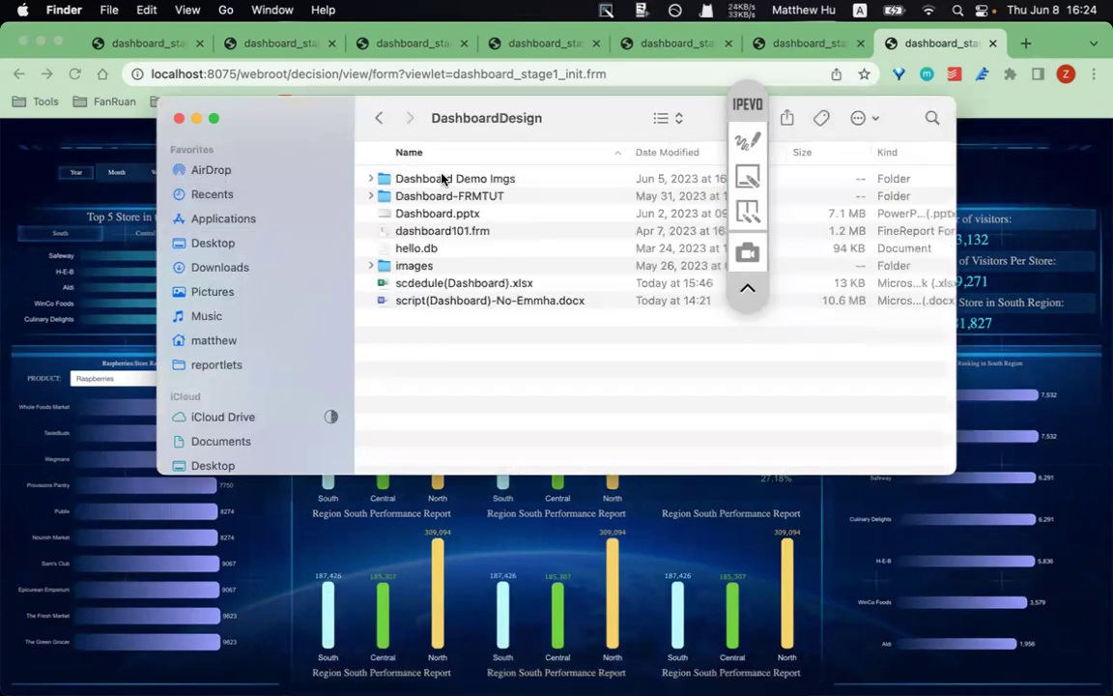
pyautogui.click(416, 283)
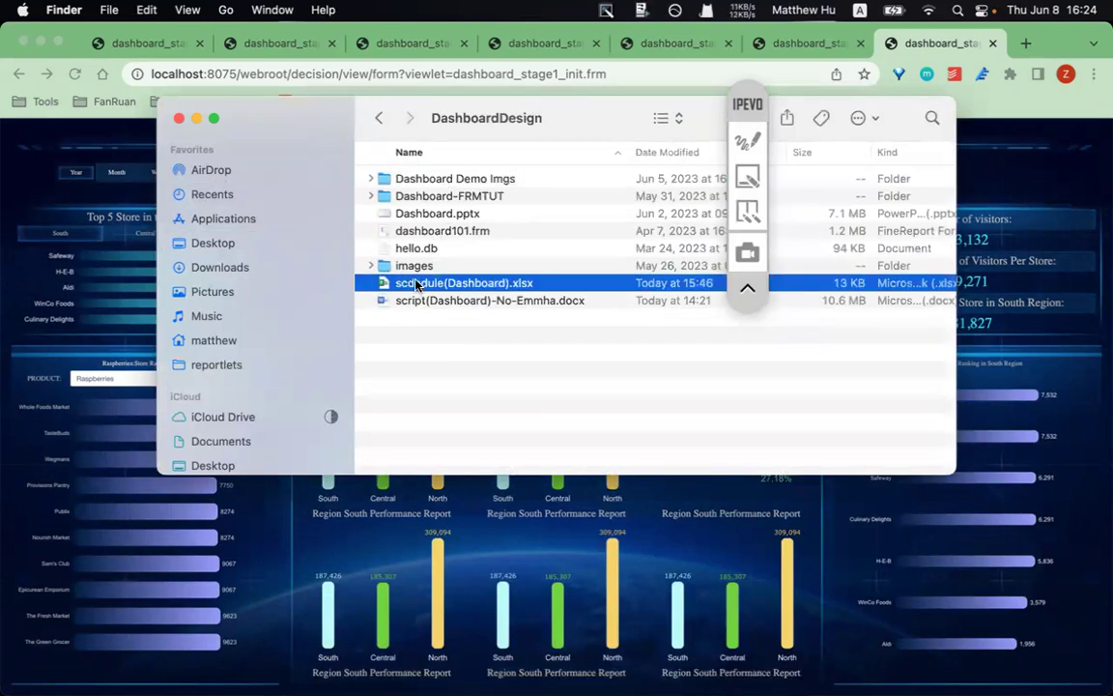
pyautogui.doubleClick(416, 283)
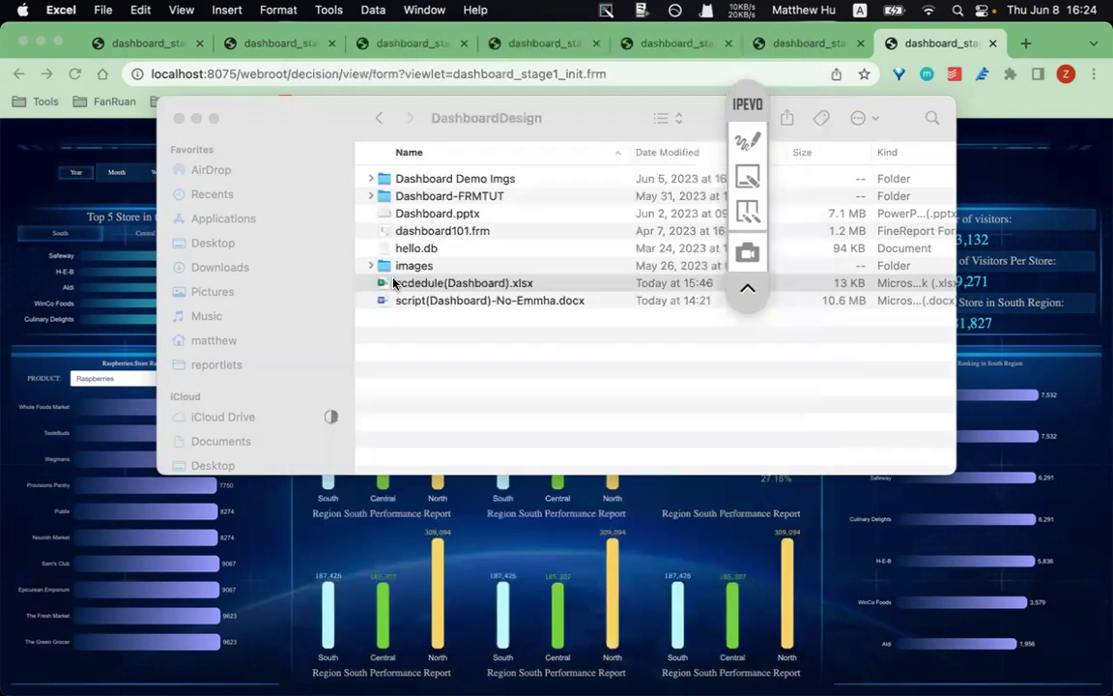
pyautogui.click(177, 119)
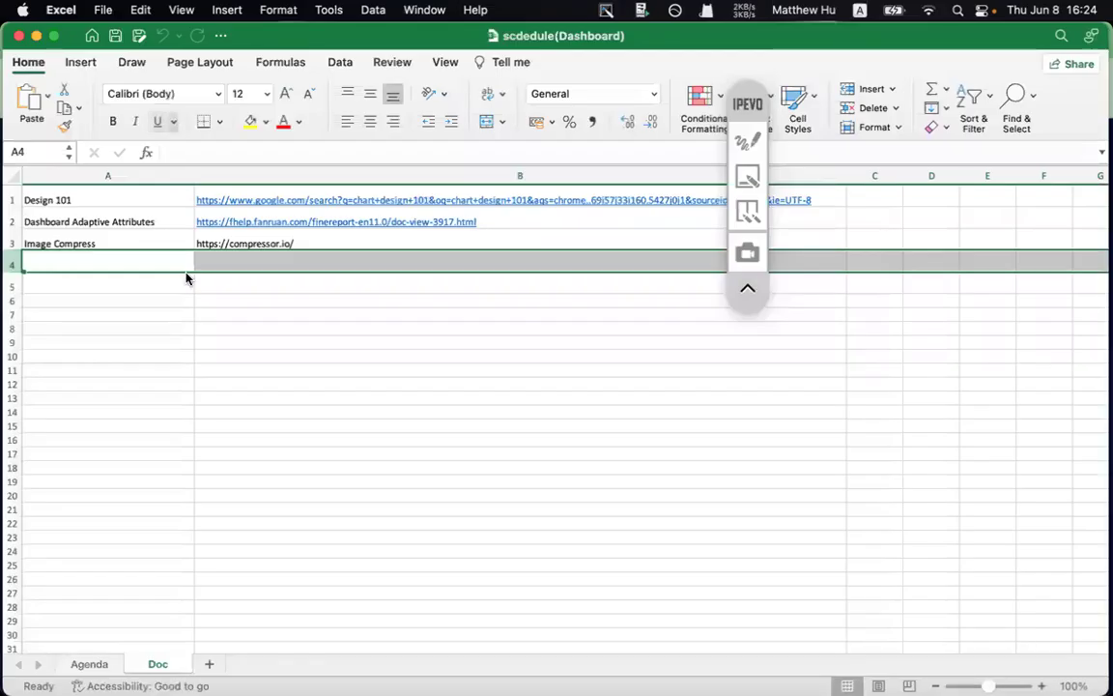
pyautogui.click(81, 664)
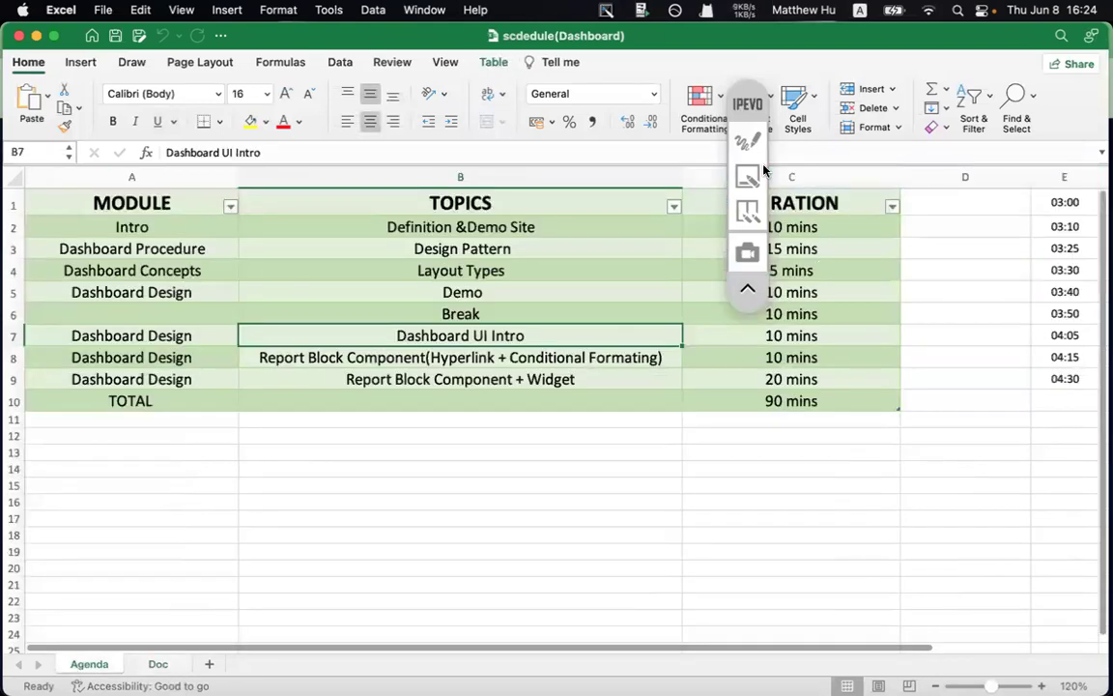
# - Clear the old ink marks and mark both sides of the Definition & Demo Site topic in red
pyautogui.click(748, 142)
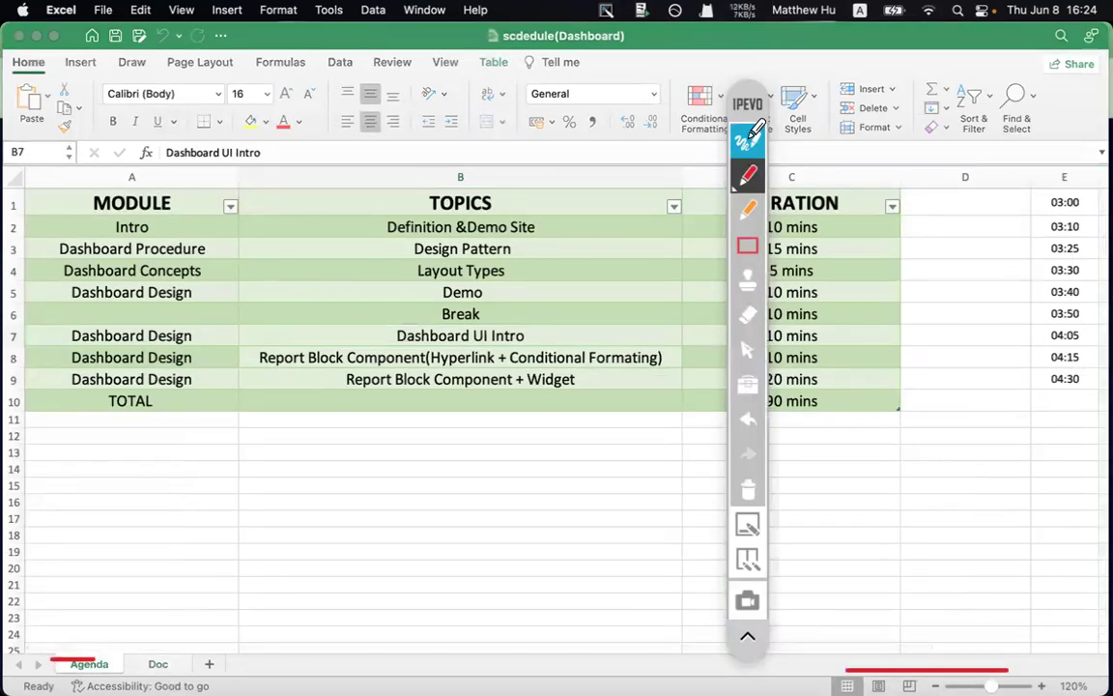
pyautogui.click(747, 488)
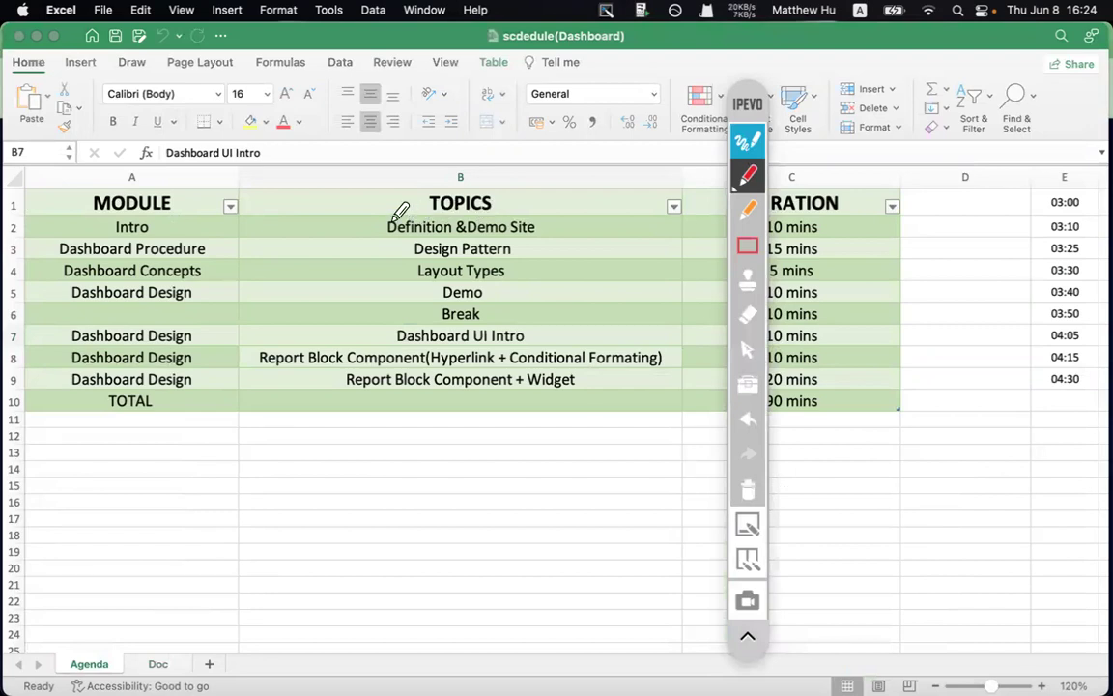
pyautogui.moveTo(329, 226); pyautogui.dragTo(357, 225)
pyautogui.click(548, 228)
pyautogui.moveTo(548, 228); pyautogui.dragTo(592, 229)
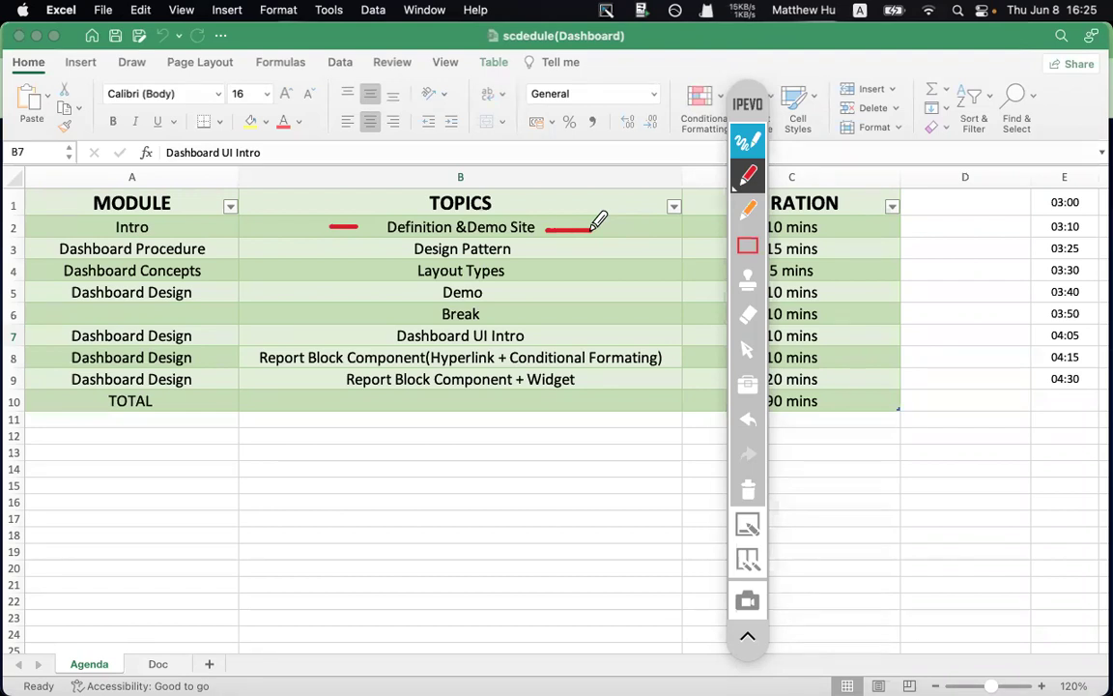
# - Underline the Design Pattern topic and mark Layout Types in red on the Agenda sheet, and leave annotation mode
pyautogui.moveTo(401, 254); pyautogui.dragTo(546, 252)
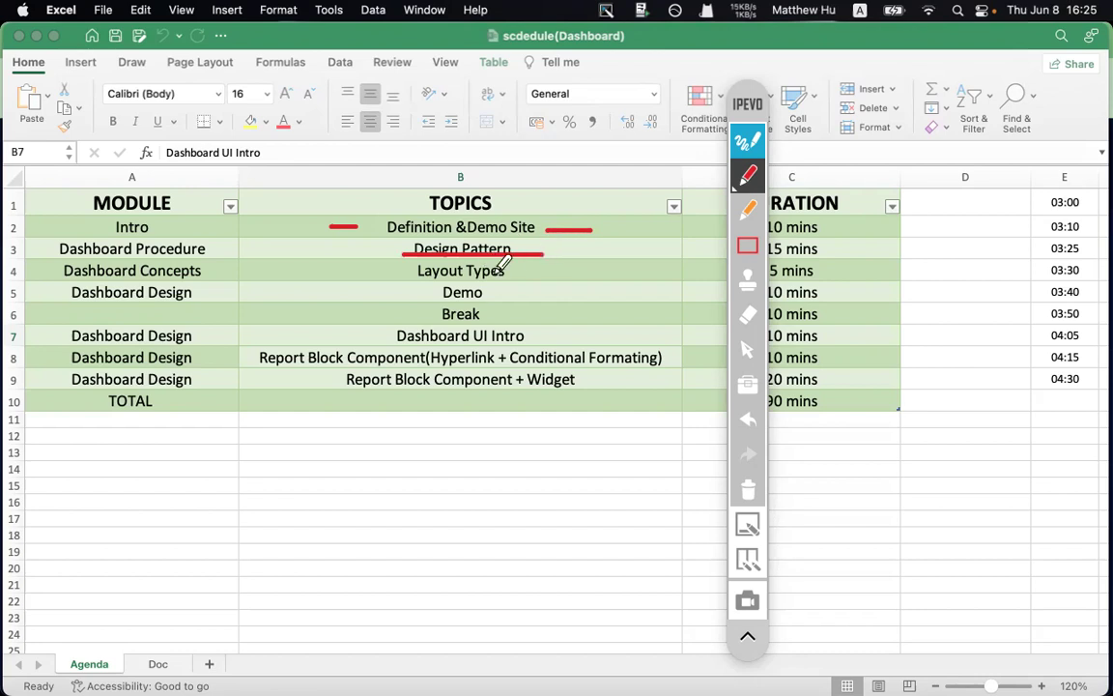
pyautogui.moveTo(513, 278); pyautogui.dragTo(542, 278)
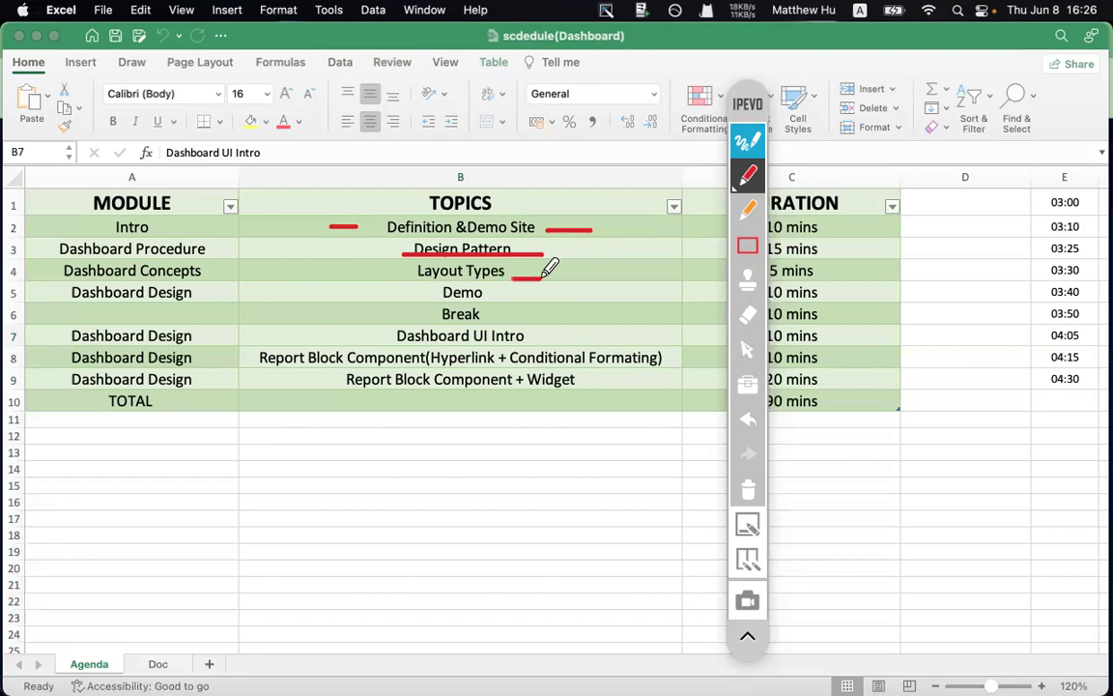
pyautogui.moveTo(513, 667)
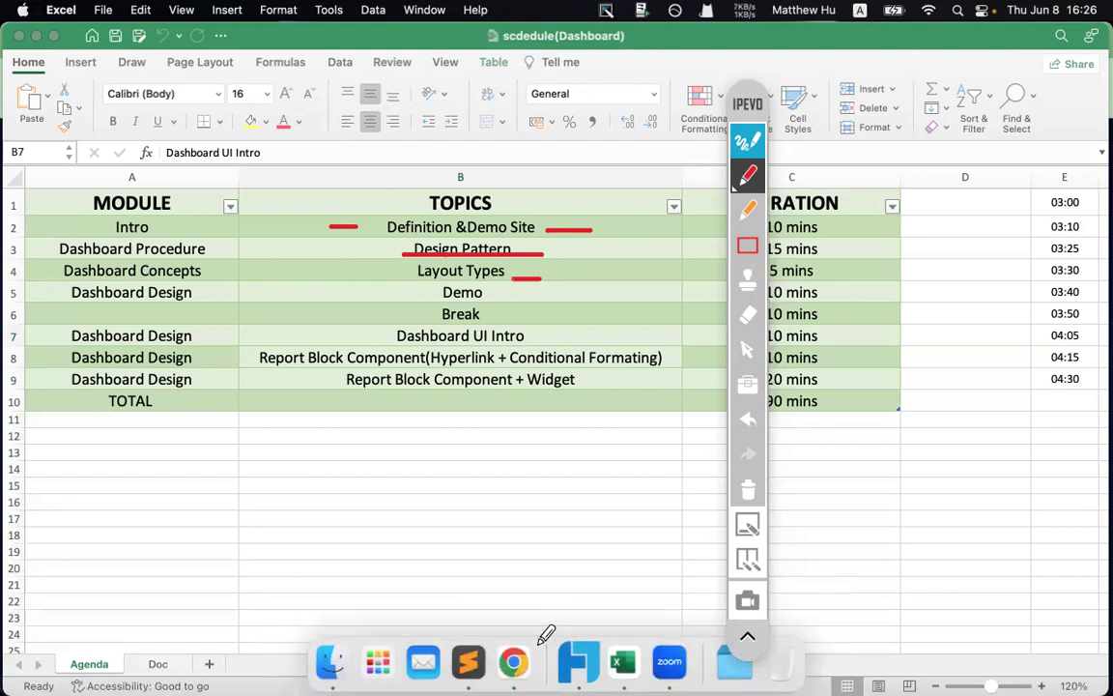
pyautogui.click(748, 634)
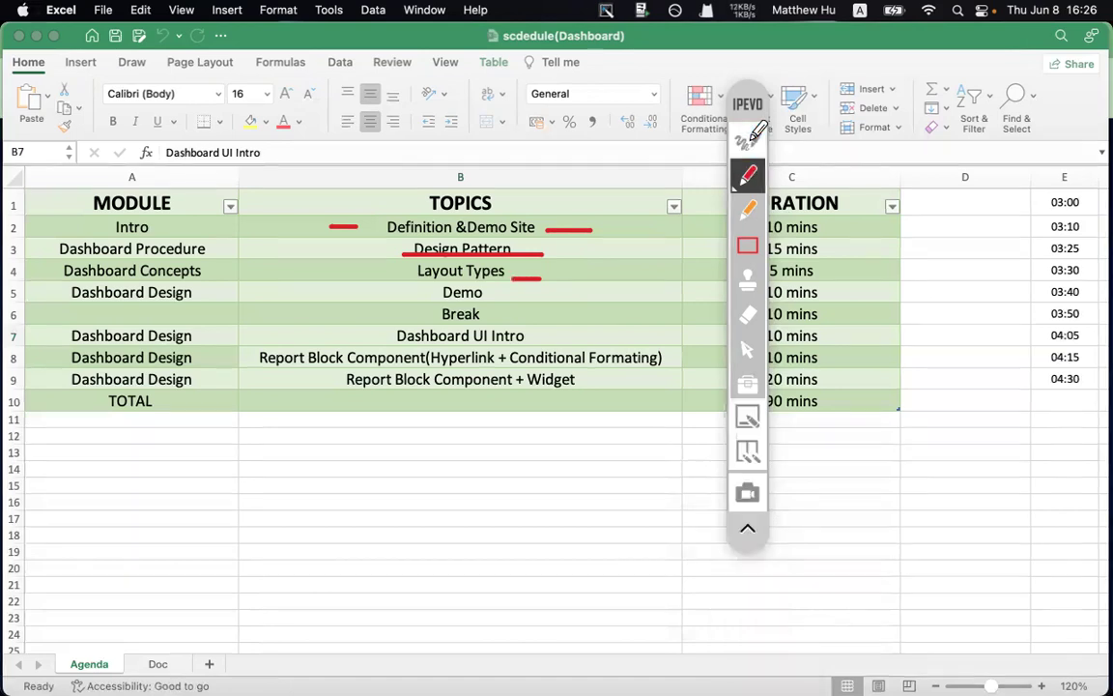
# - Switch to Sublime Text and highlight the prductLabel coordinate and size values 31, 471, 90 and 30 in titilecontent
pyautogui.moveTo(502, 681)
pyautogui.click(467, 661)
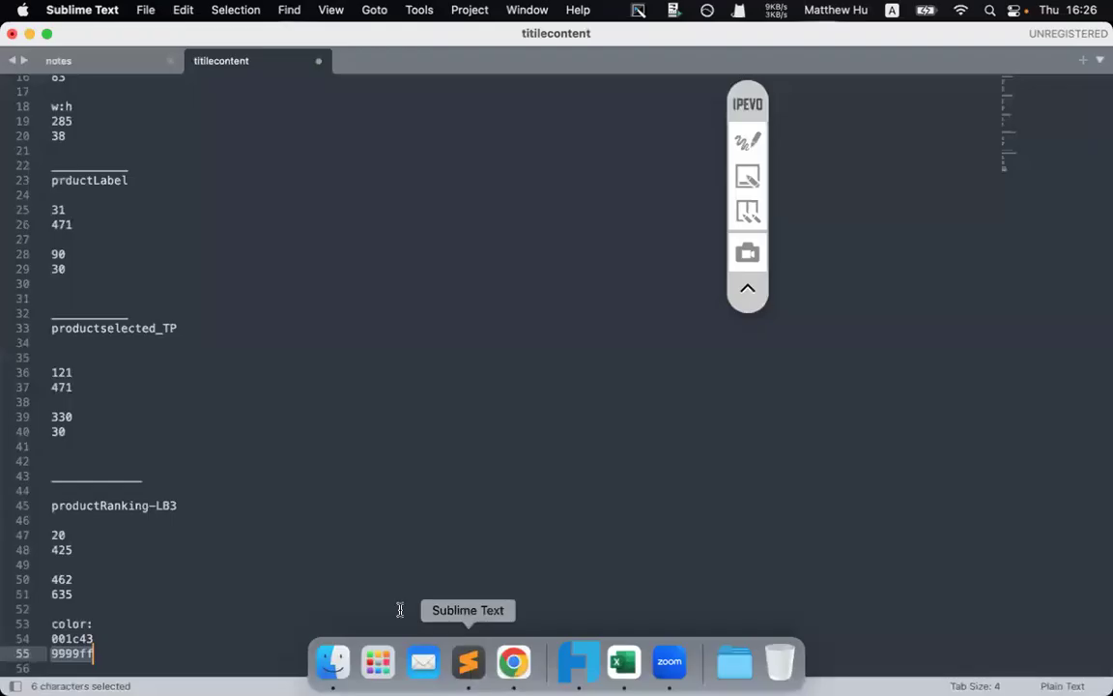
pyautogui.click(93, 256)
pyautogui.moveTo(94, 256); pyautogui.dragTo(74, 222)
pyautogui.click(53, 210)
pyautogui.keyDown('shift'); pyautogui.click(65, 270); pyautogui.keyUp('shift')
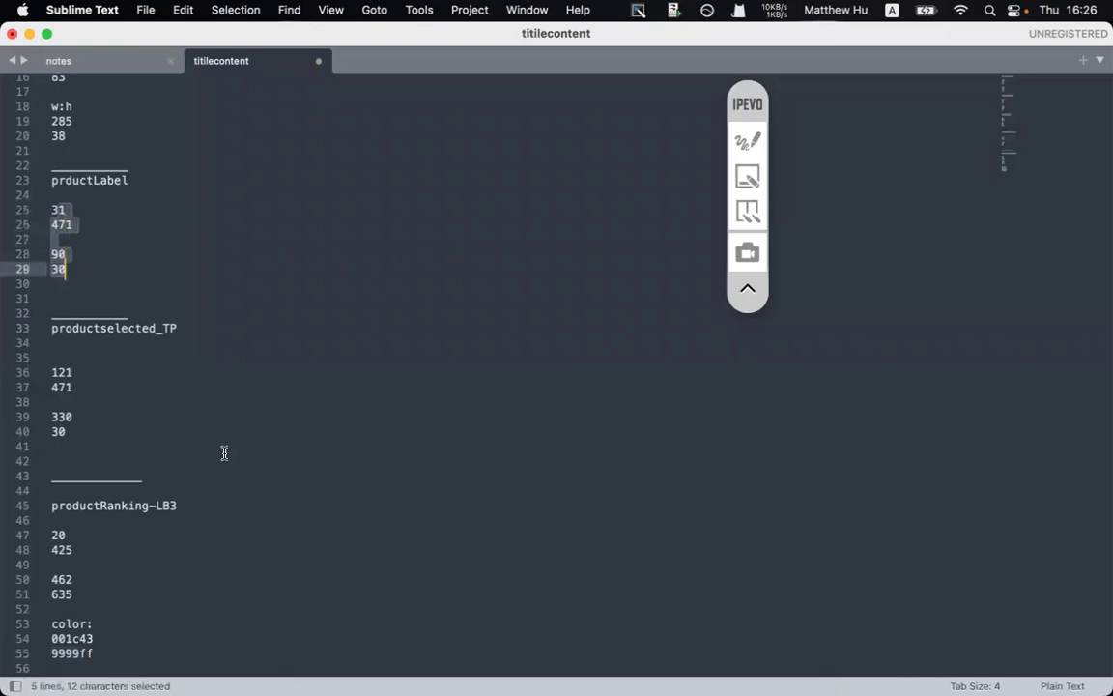
# - Return to the form in the FineReport designer and resize storeRanking-RB3 from its left edge to X offset 31 and width 451
pyautogui.moveTo(626, 683)
pyautogui.click(580, 667)
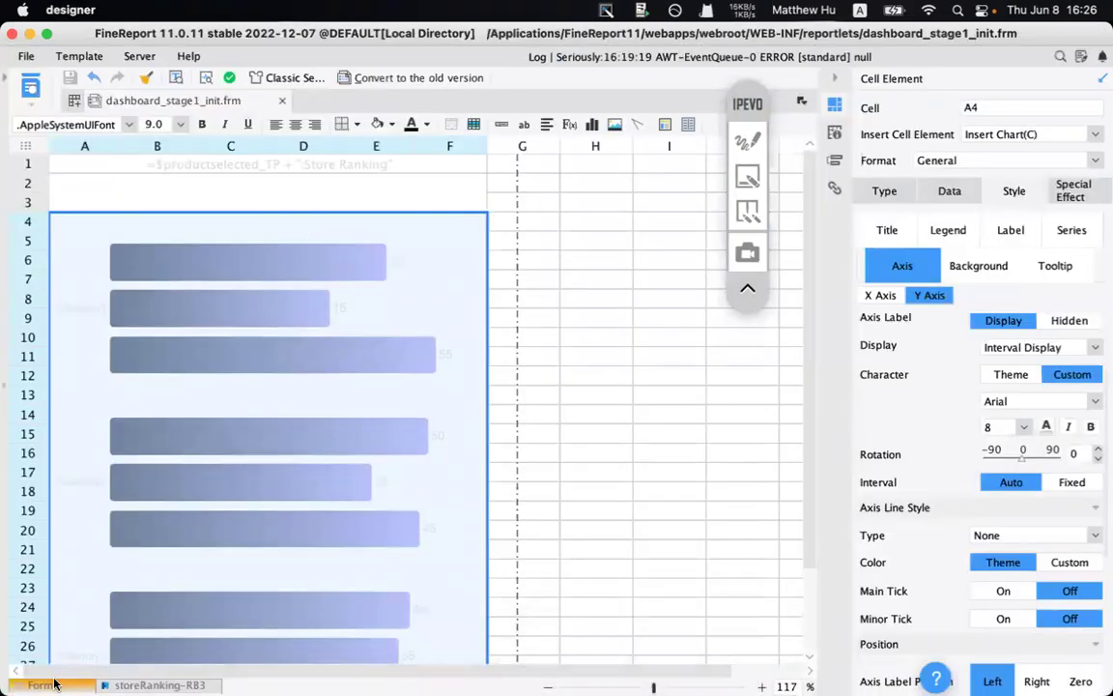
pyautogui.click(48, 684)
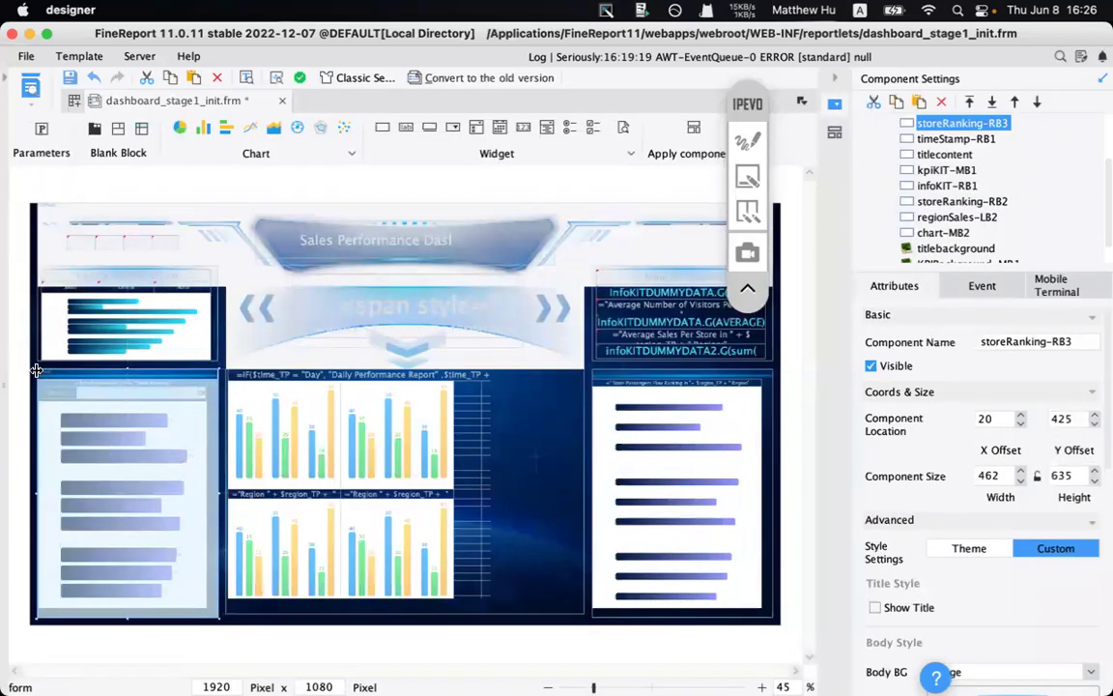
pyautogui.moveTo(36, 370)
pyautogui.mouseDown()
pyautogui.moveTo(66, 373)
pyautogui.moveTo(41, 373)
pyautogui.mouseUp()
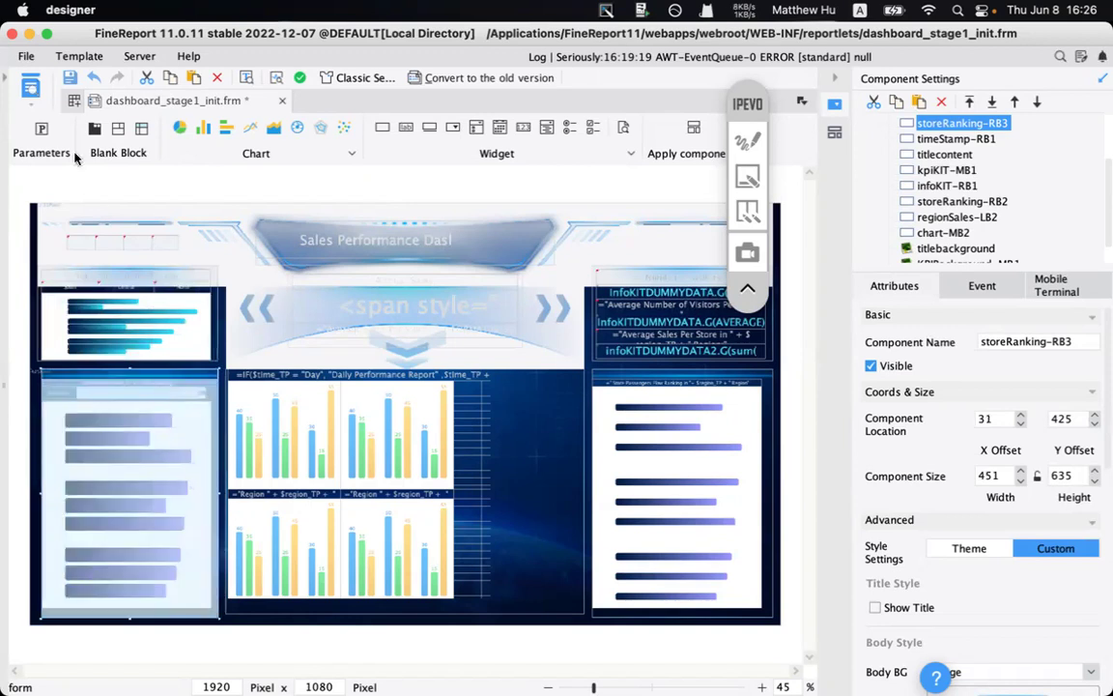
# - Open the dashboard in Developer Debug preview and nudge the Top 5 Store in the Region block to position (30, 161)
pyautogui.click(28, 104)
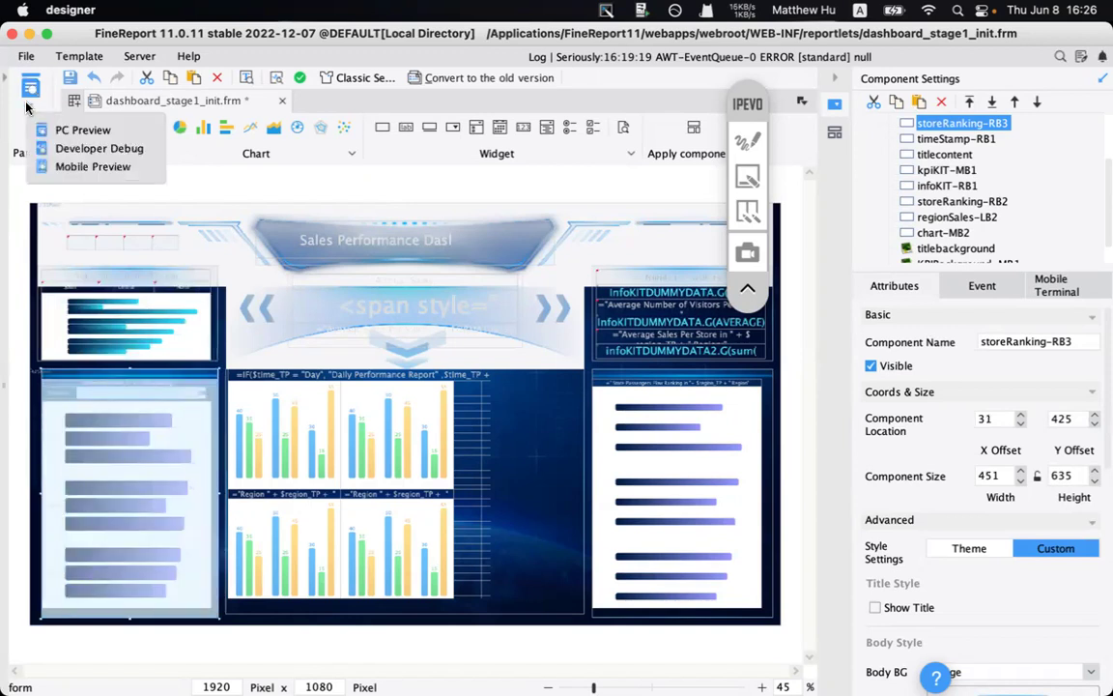
pyautogui.click(94, 150)
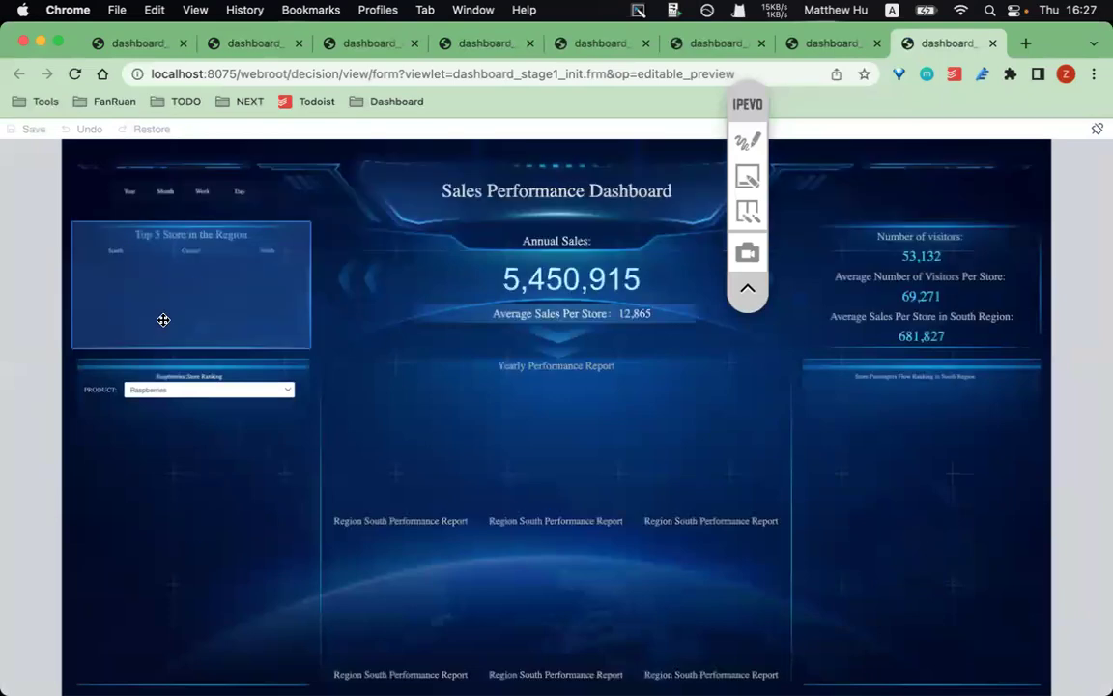
pyautogui.moveTo(163, 320)
pyautogui.mouseDown()
pyautogui.moveTo(194, 323)
pyautogui.moveTo(165, 325)
pyautogui.mouseUp()
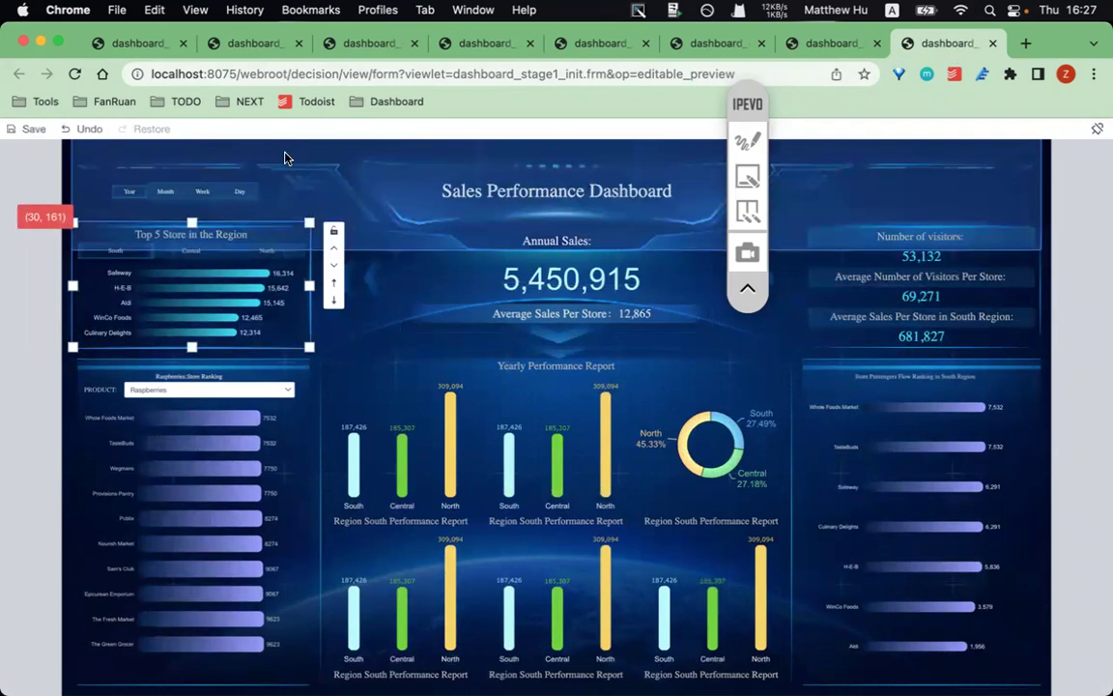
# - Save the layout adjustments to the template file and close the debug preview tab
pyautogui.click(27, 129)
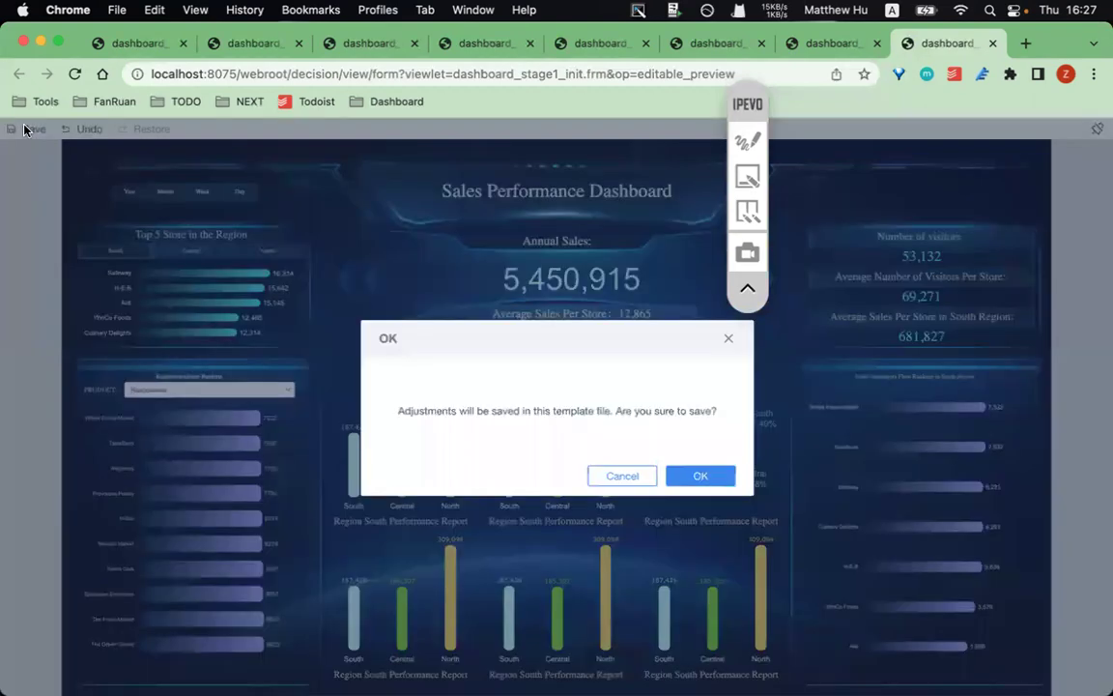
pyautogui.click(684, 479)
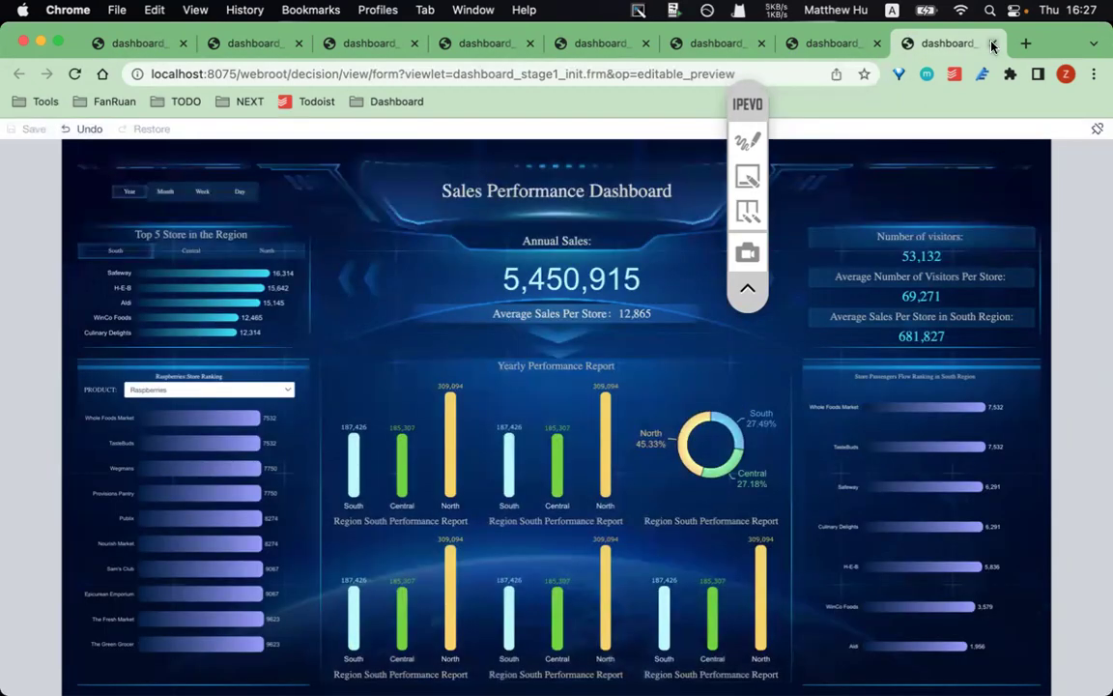
pyautogui.click(992, 43)
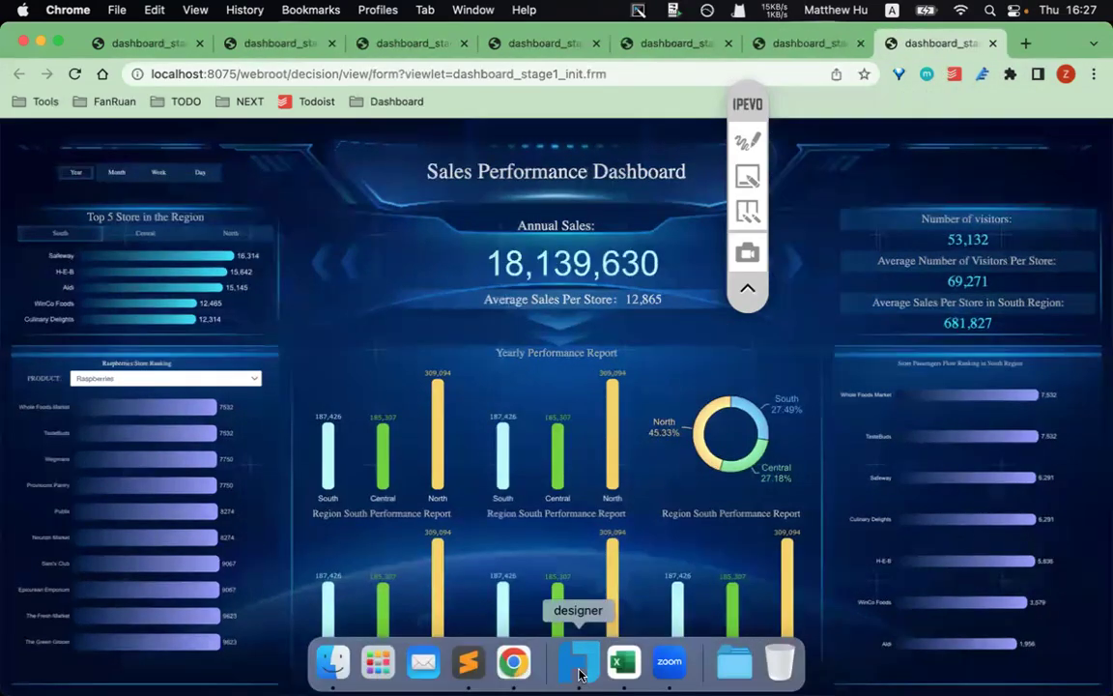
# - Return to the FineReport designer and zoom the dashboard form out to 65%
pyautogui.click(575, 661)
pyautogui.click(407, 552)
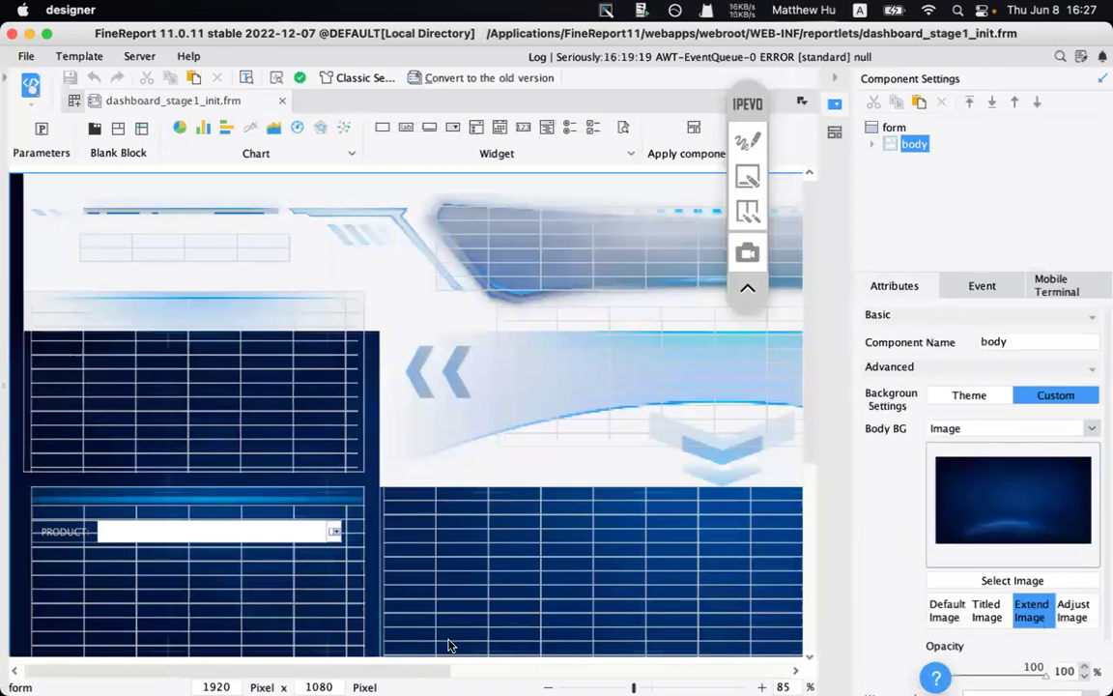
pyautogui.click(546, 686)
pyautogui.click(544, 685)
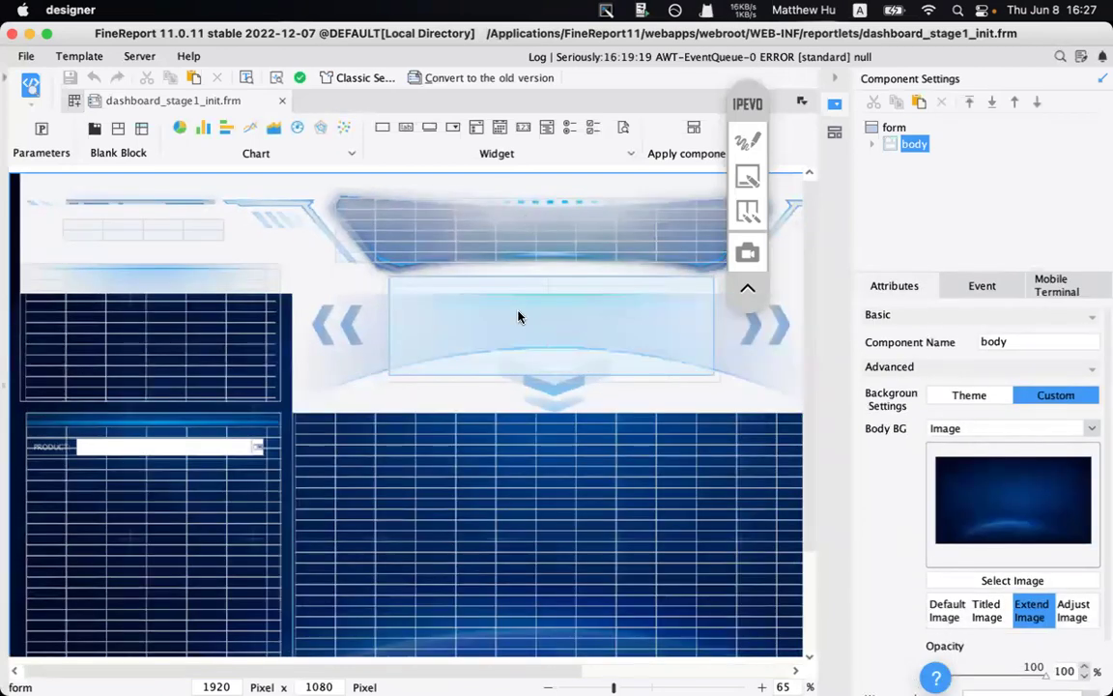
# - Switch to the Agenda sheet in Excel and select the Layout Types topic followed by the Demo topic
pyautogui.moveTo(596, 684)
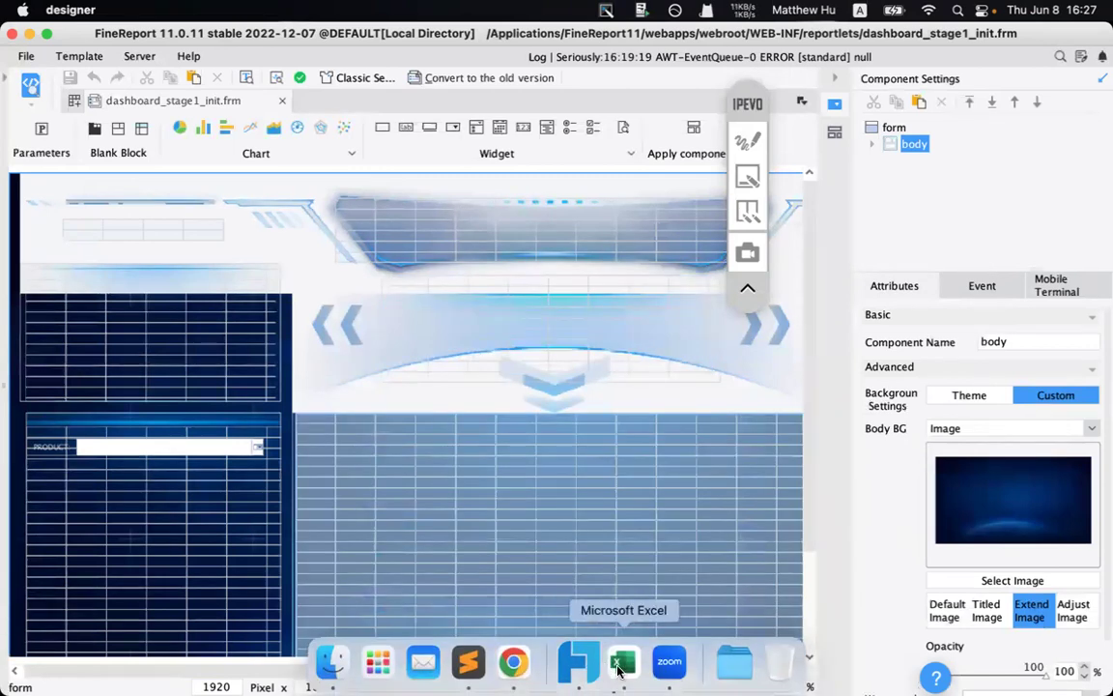
pyautogui.click(623, 662)
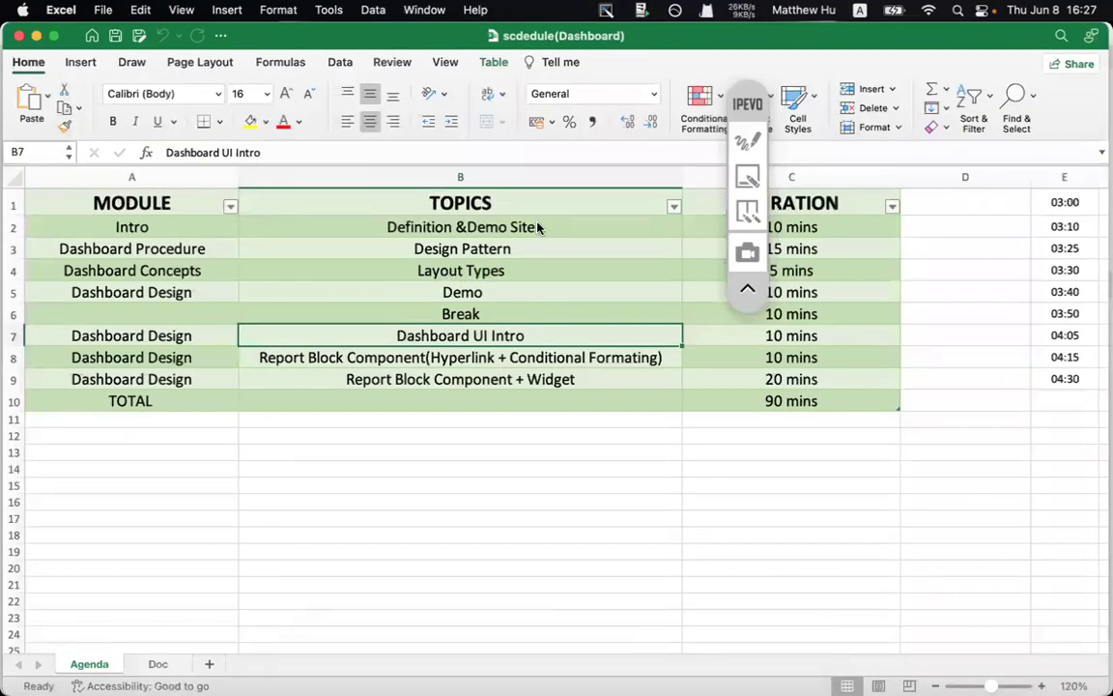
pyautogui.click(462, 272)
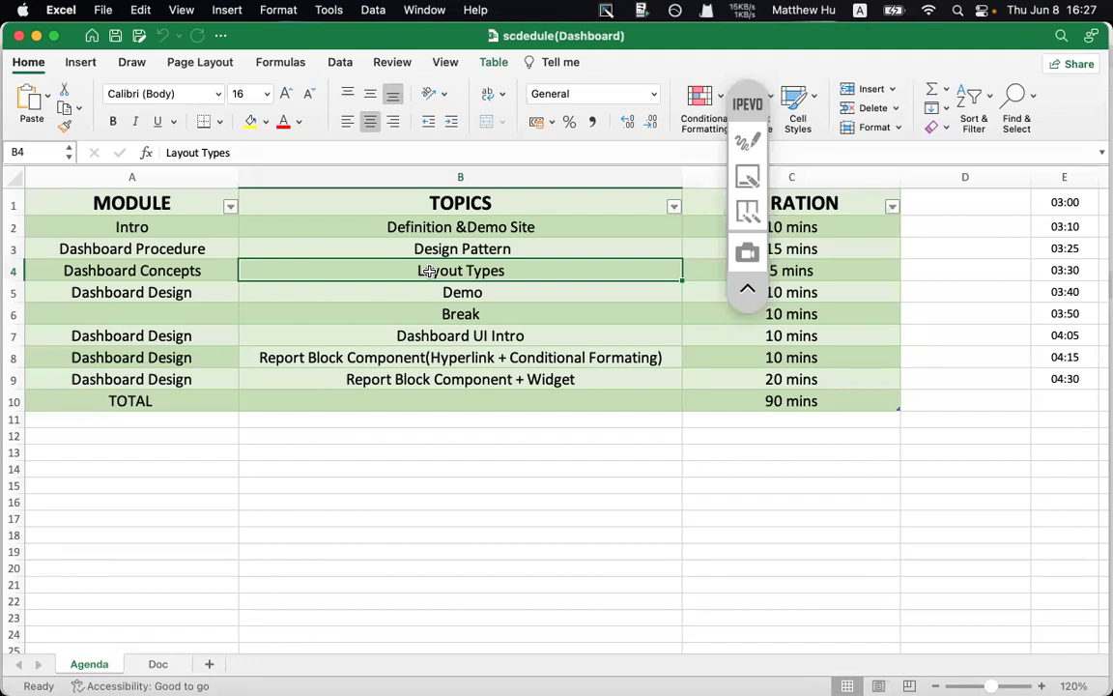
pyautogui.click(444, 296)
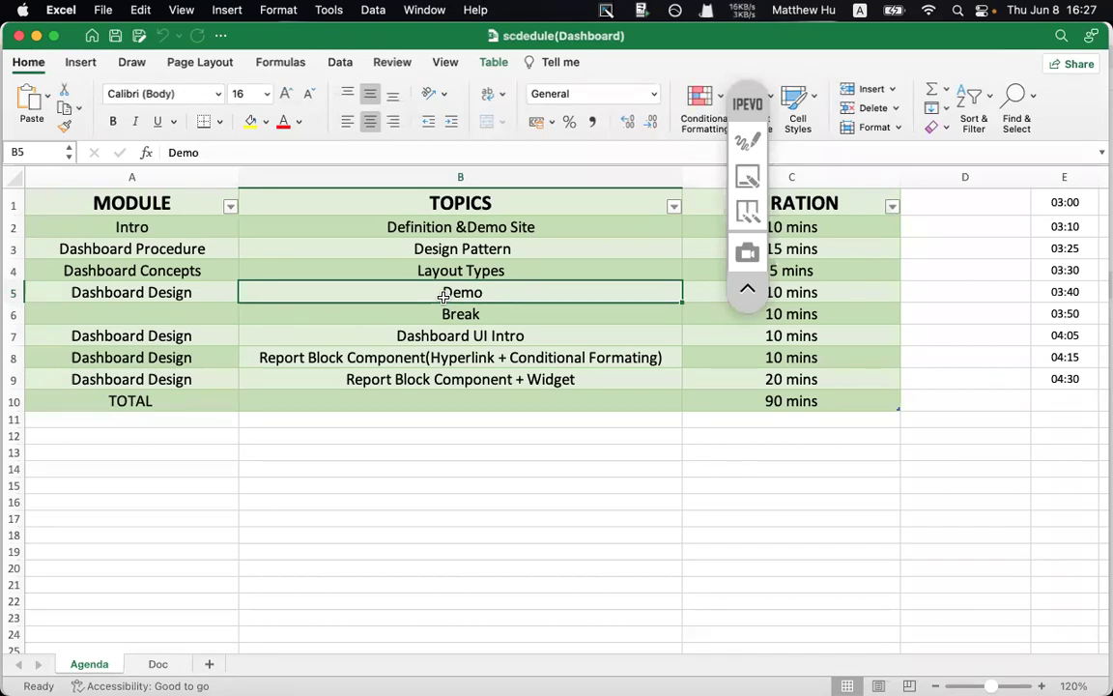
# - Switch to the dashboard preview in Chrome and draw red rectangles around the time period tabs and the store ranking block
pyautogui.click(576, 660)
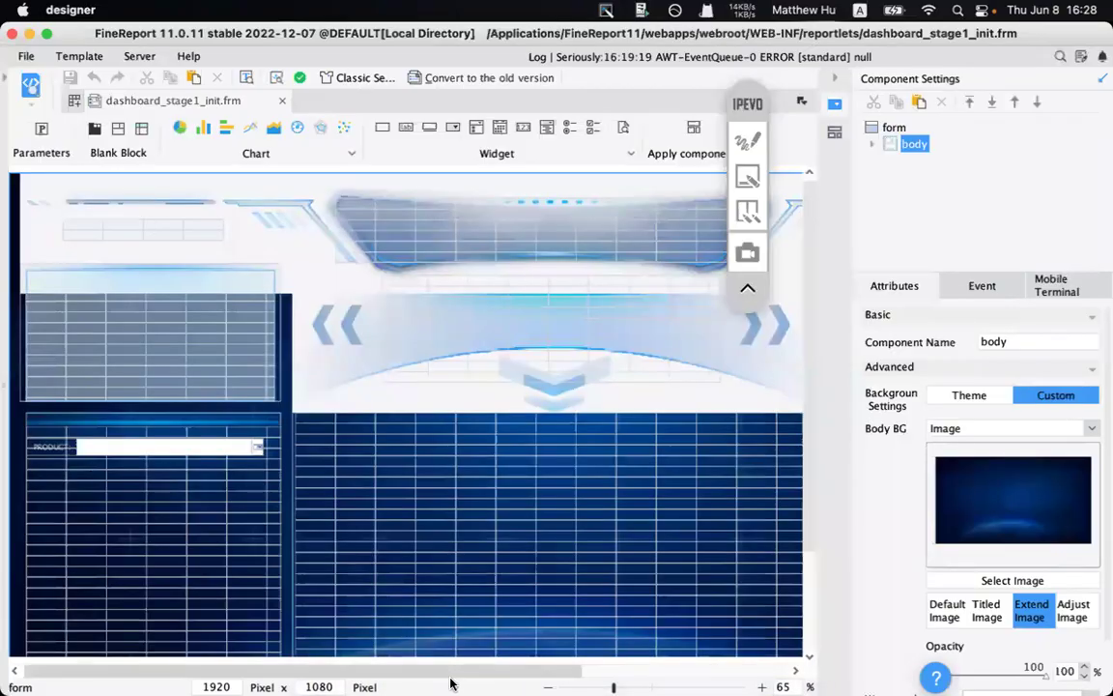
pyautogui.click(514, 681)
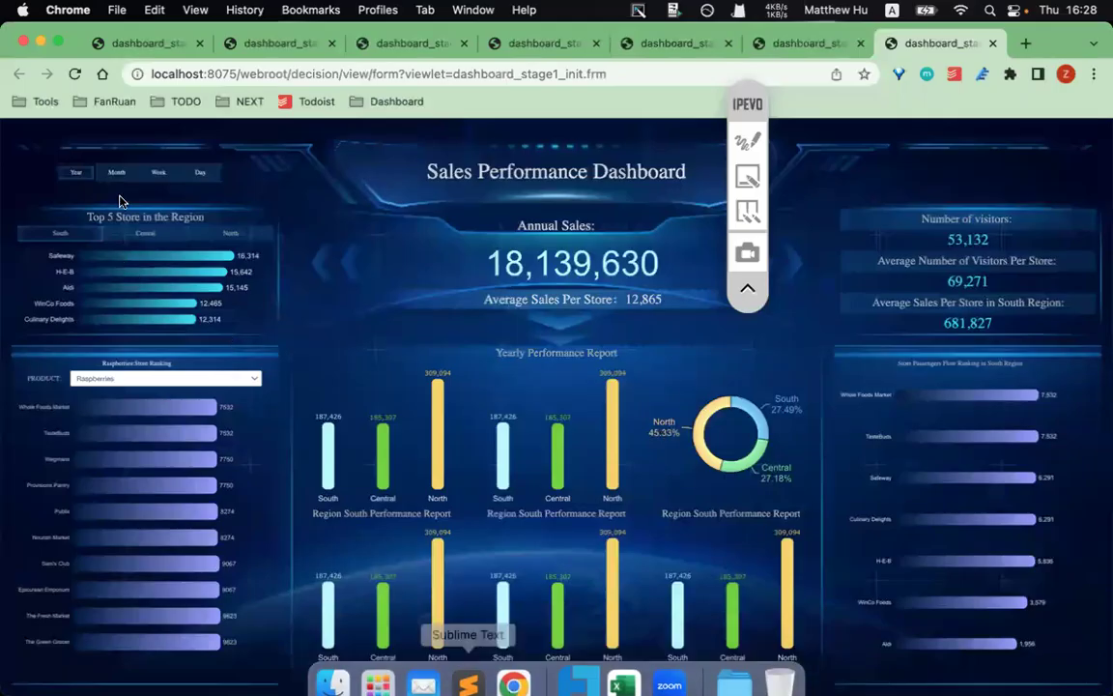
pyautogui.click(748, 142)
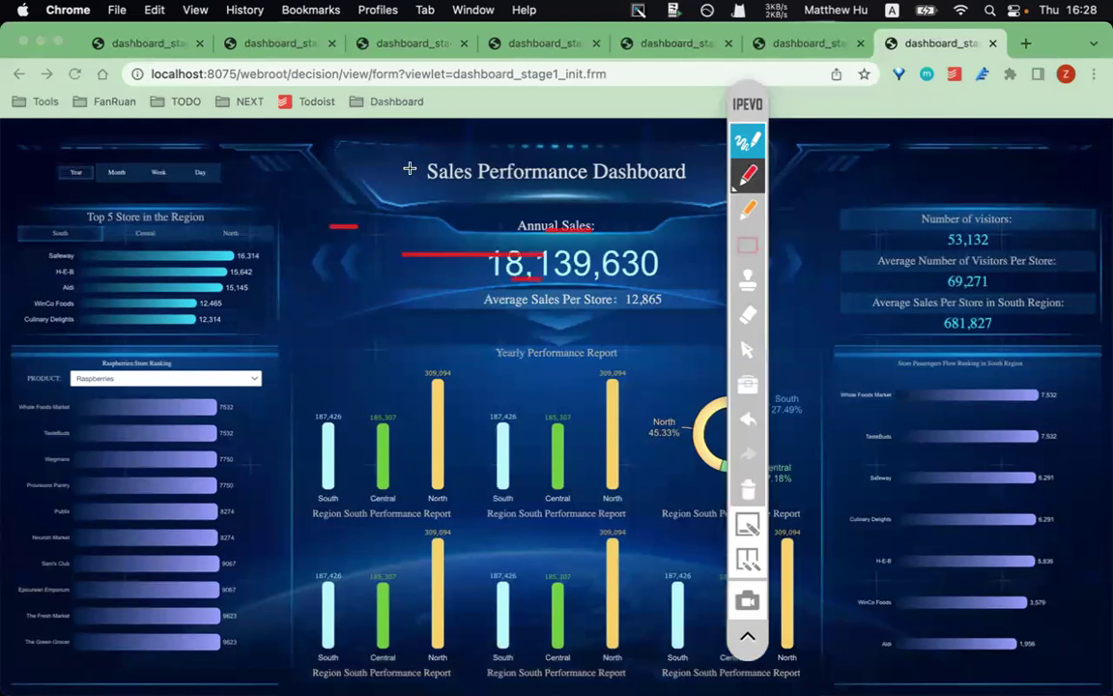
pyautogui.click(748, 245)
pyautogui.moveTo(24, 138)
pyautogui.mouseDown()
pyautogui.moveTo(236, 219)
pyautogui.moveTo(259, 205)
pyautogui.mouseUp()
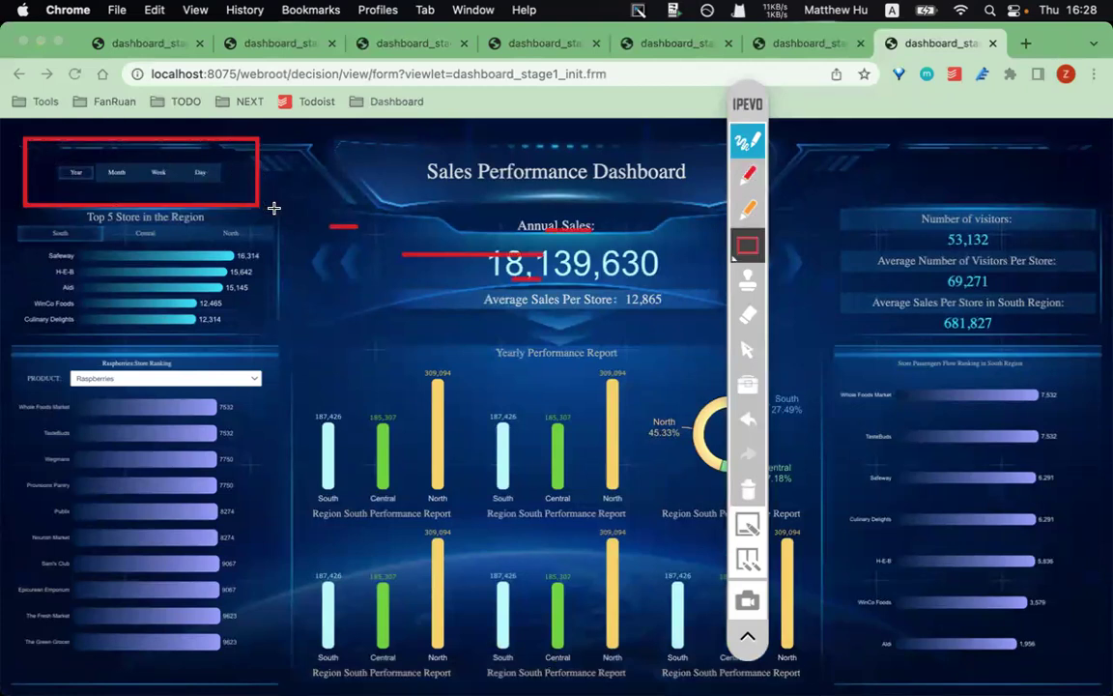
pyautogui.moveTo(4, 342)
pyautogui.mouseDown()
pyautogui.moveTo(239, 469)
pyautogui.moveTo(275, 667)
pyautogui.mouseUp()
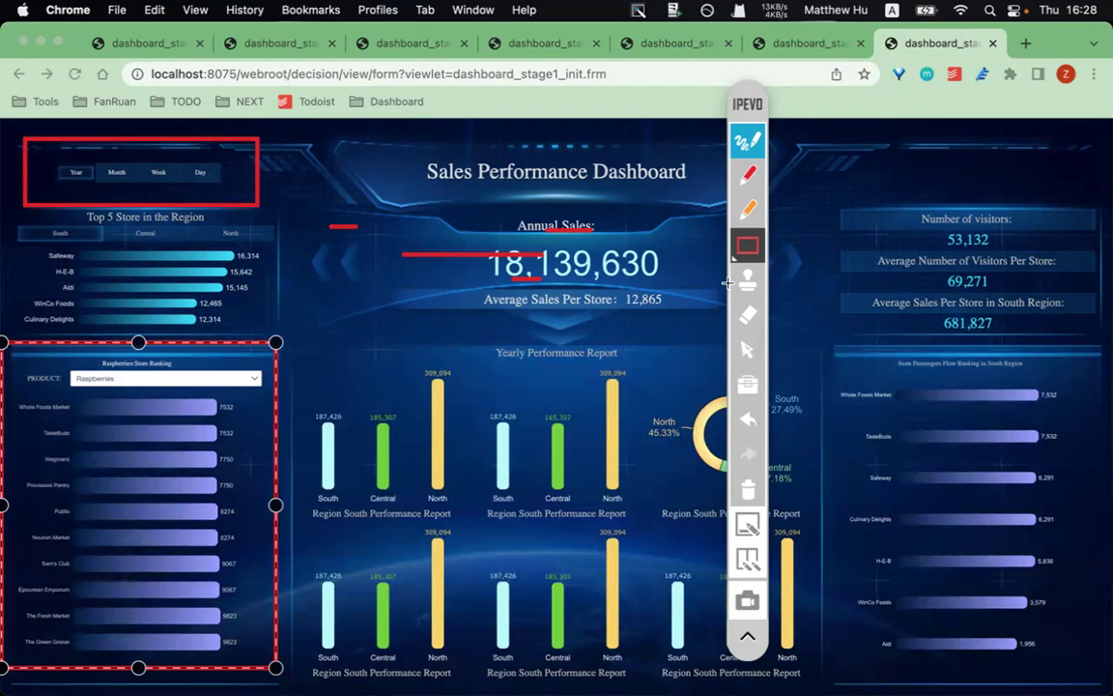
# - Clear all red markings from the dashboard preview and leave annotation mode
pyautogui.click(746, 377)
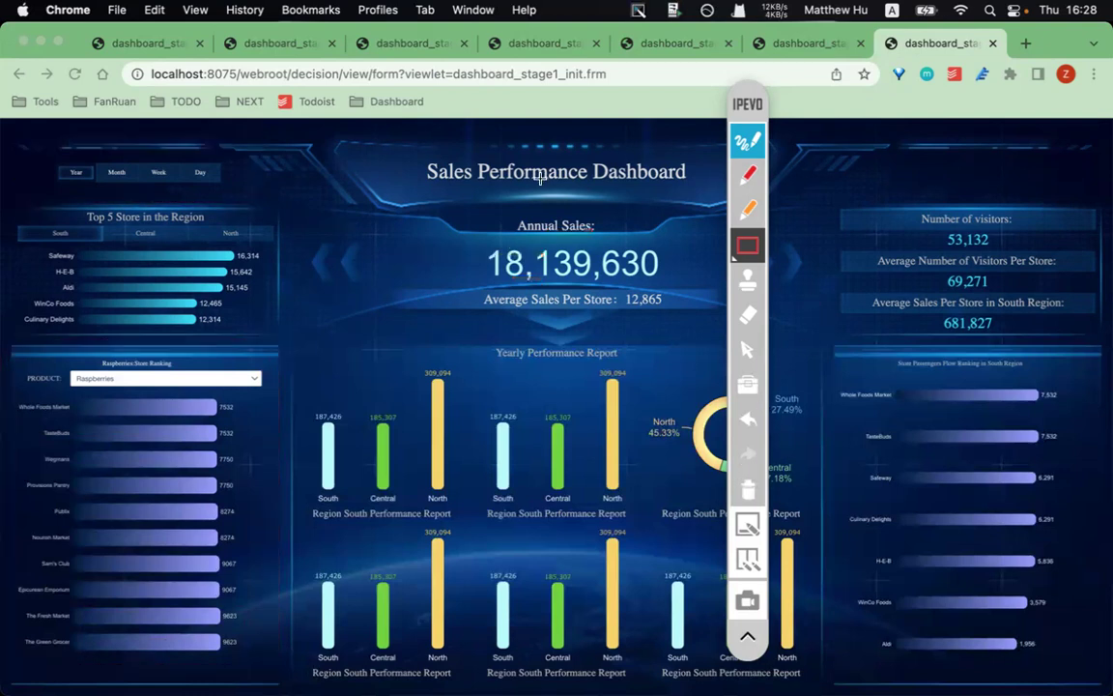
pyautogui.click(422, 166)
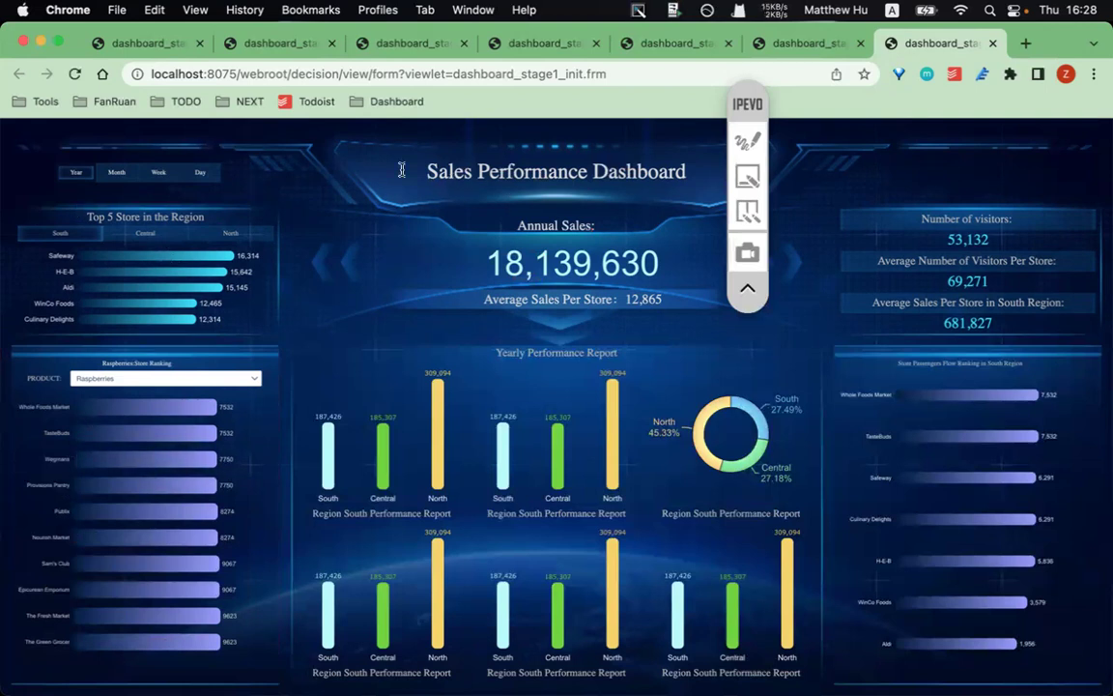
# - Return to the Agenda sheet in Excel and select the empty topic cell B10 in the TOTAL row
pyautogui.moveTo(111, 525)
pyautogui.moveTo(577, 672)
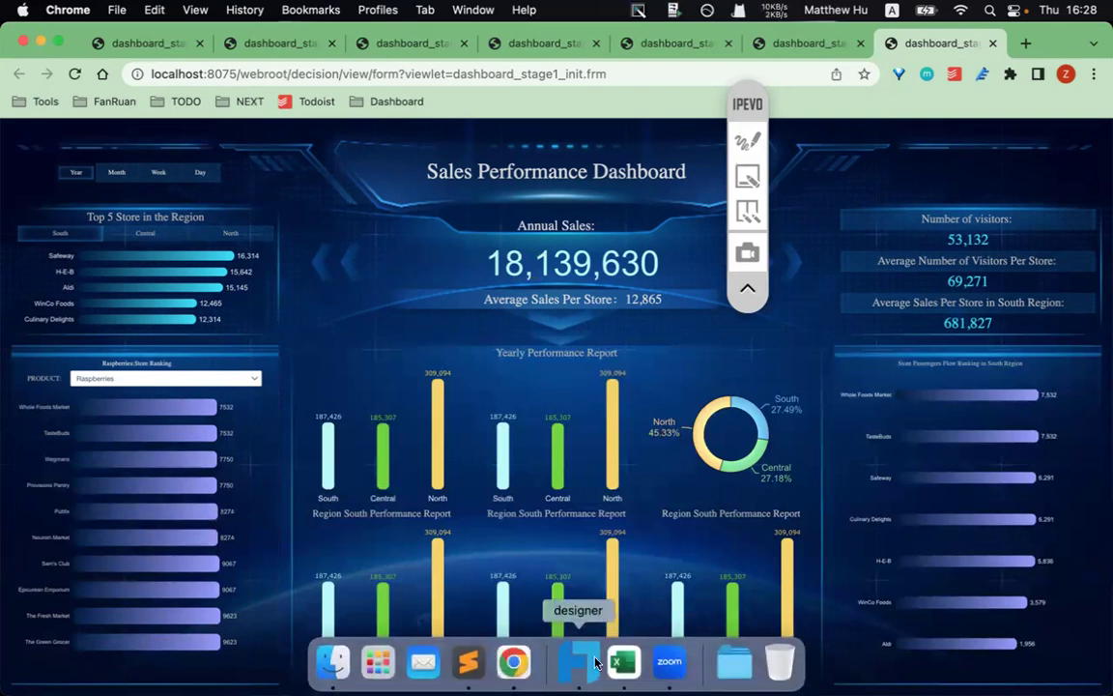
pyautogui.click(623, 662)
pyautogui.click(283, 394)
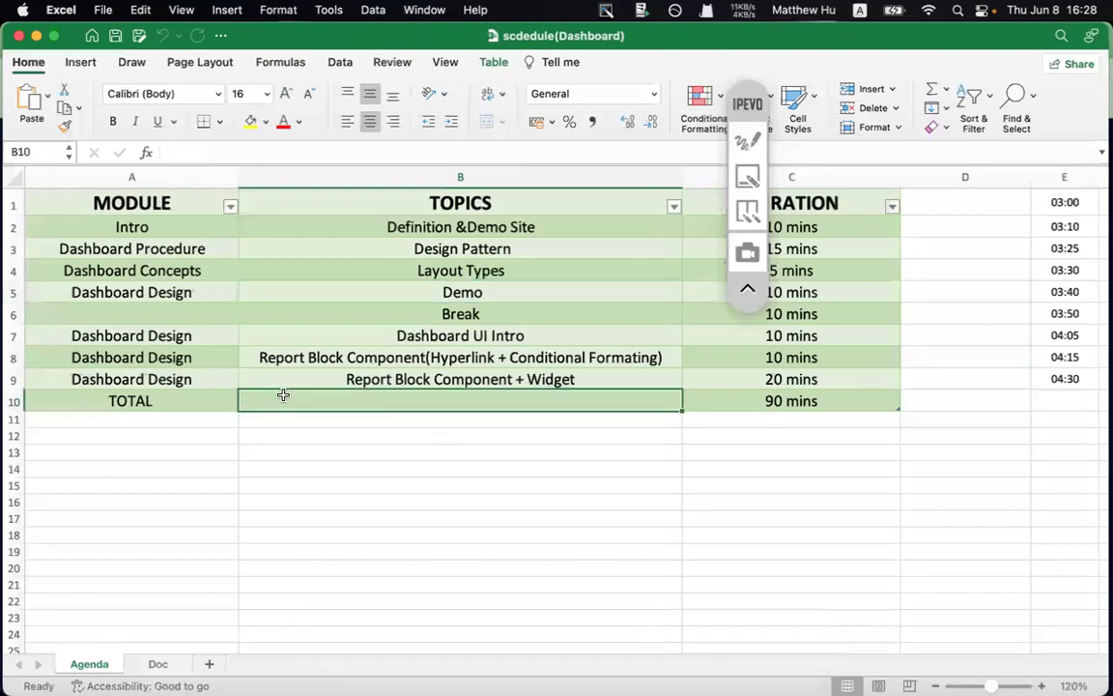